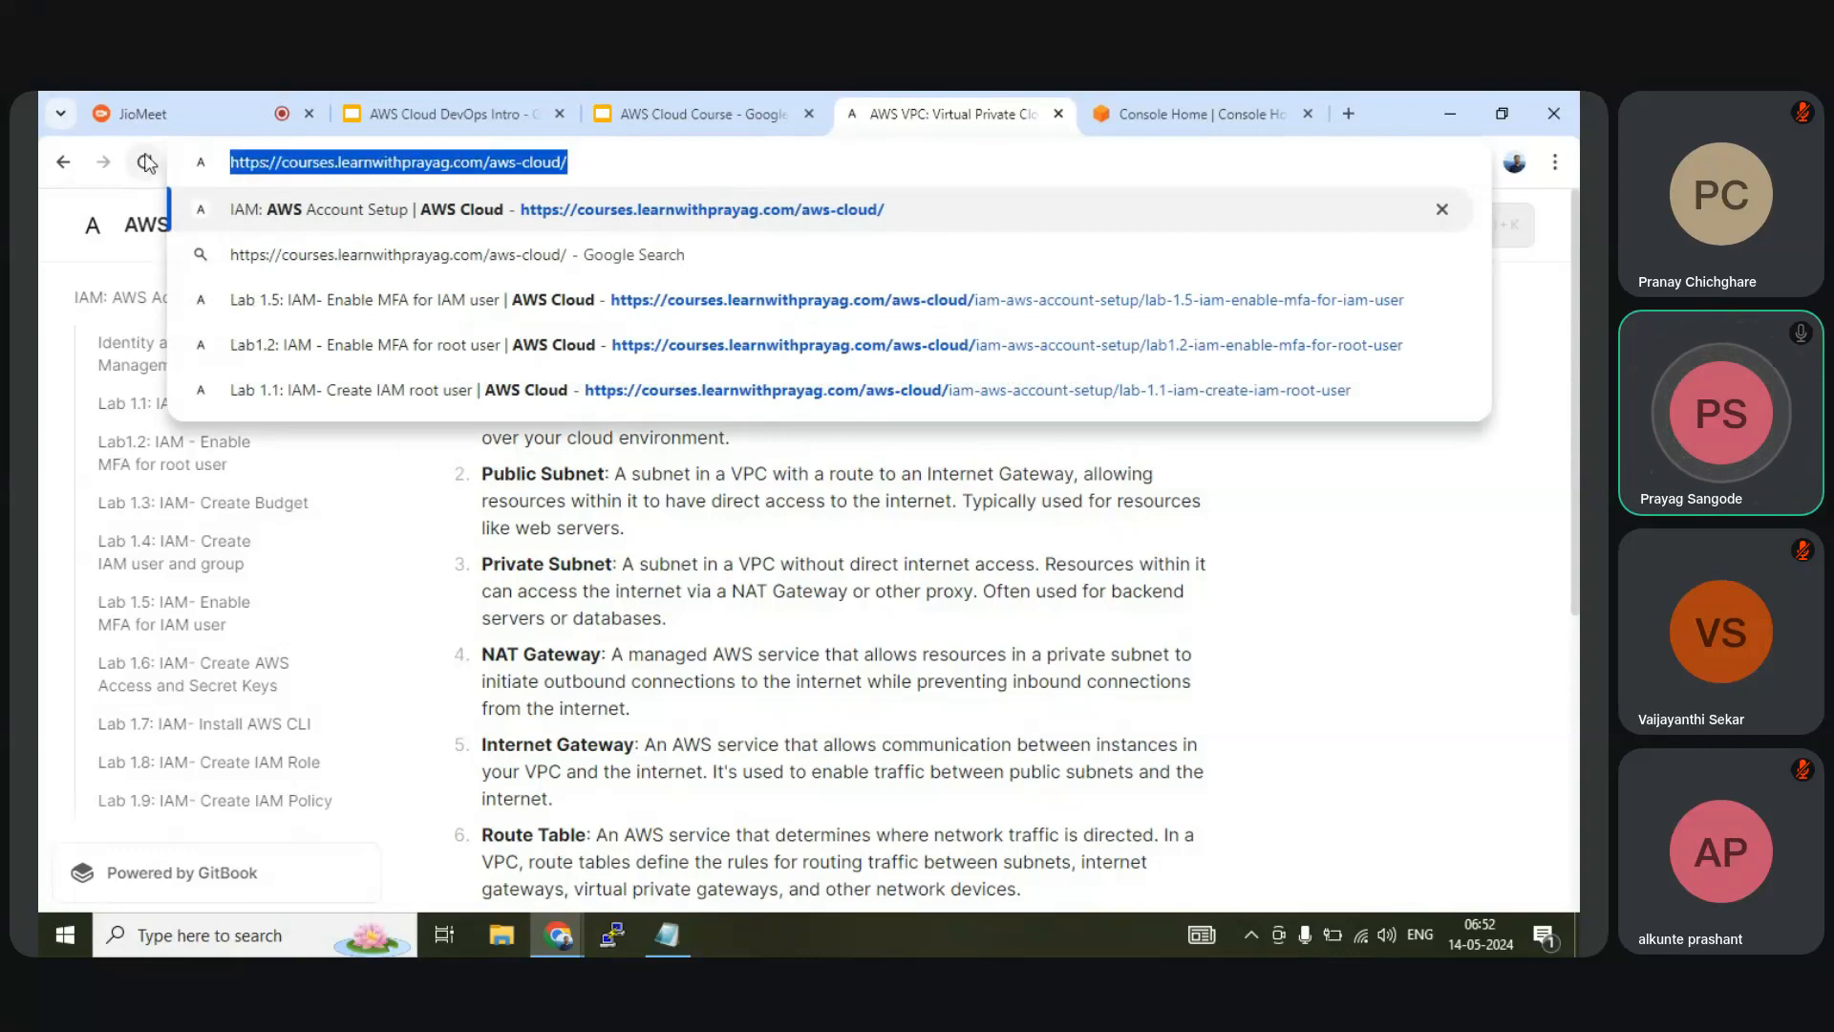
left_click(199, 115)
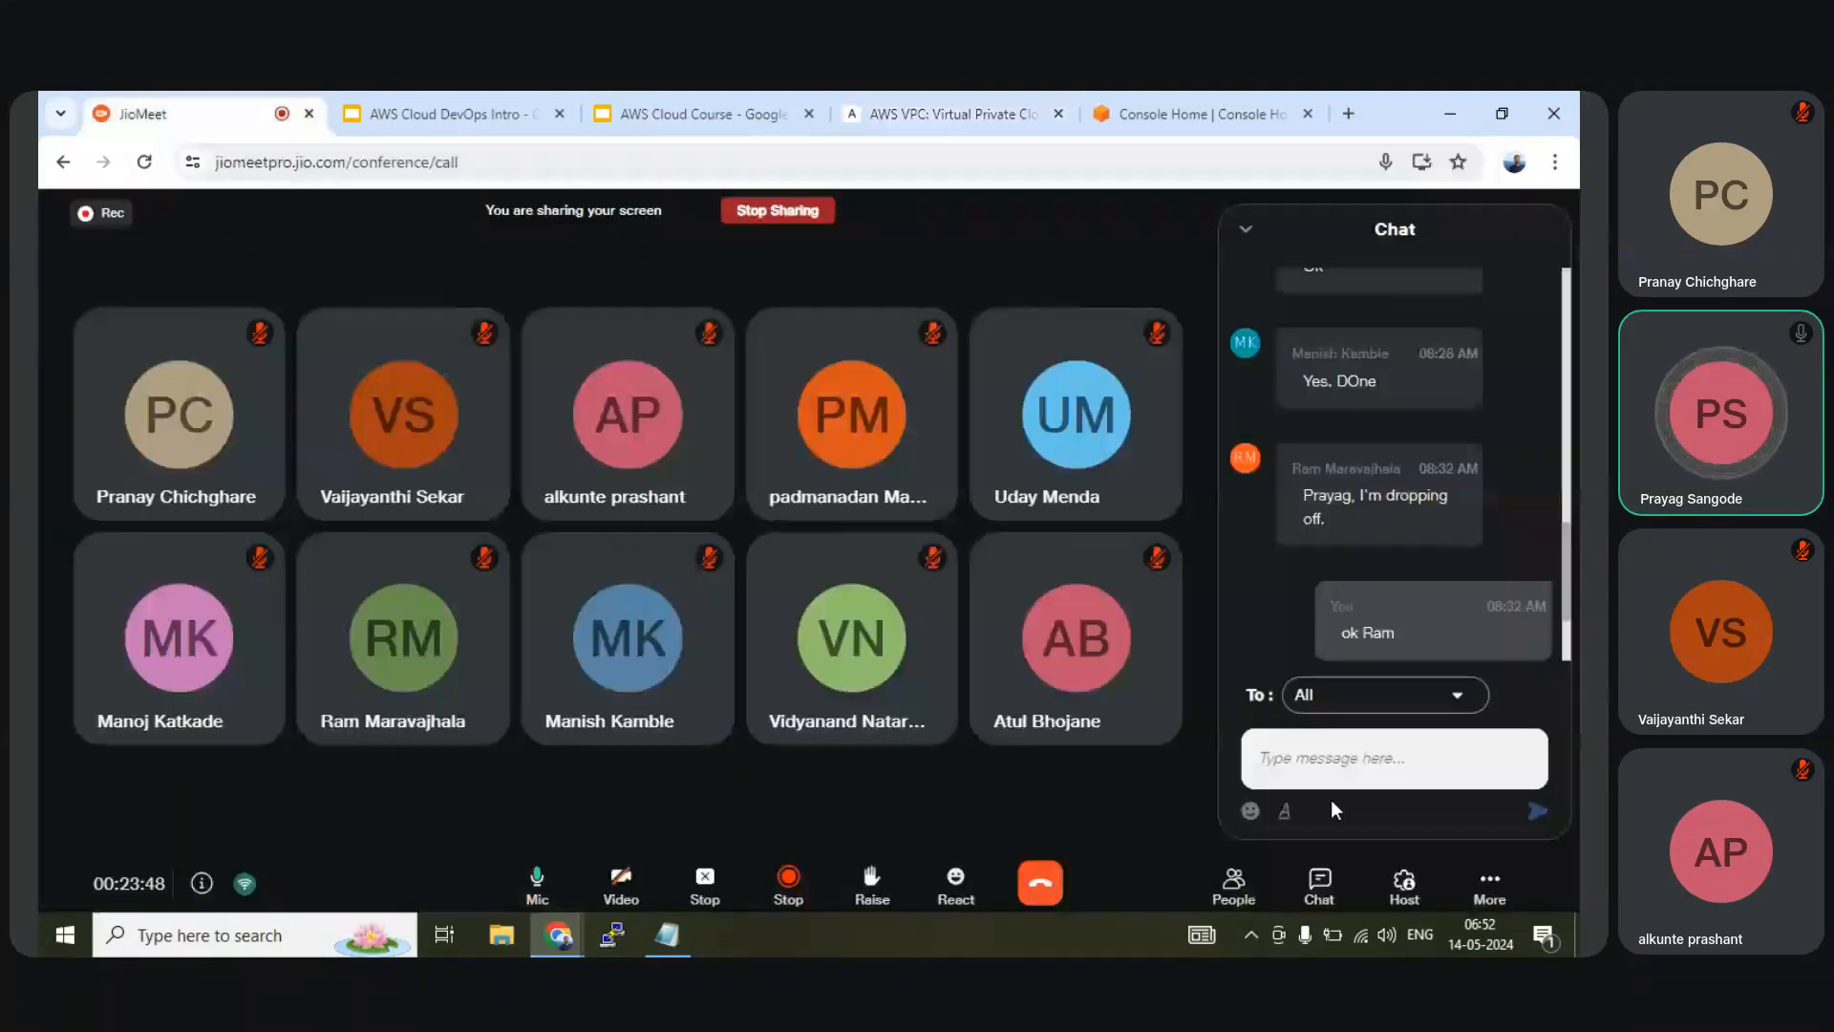
left_click(1349, 765)
type("https://courses.learnwithprayag.com/aws-cloud/")
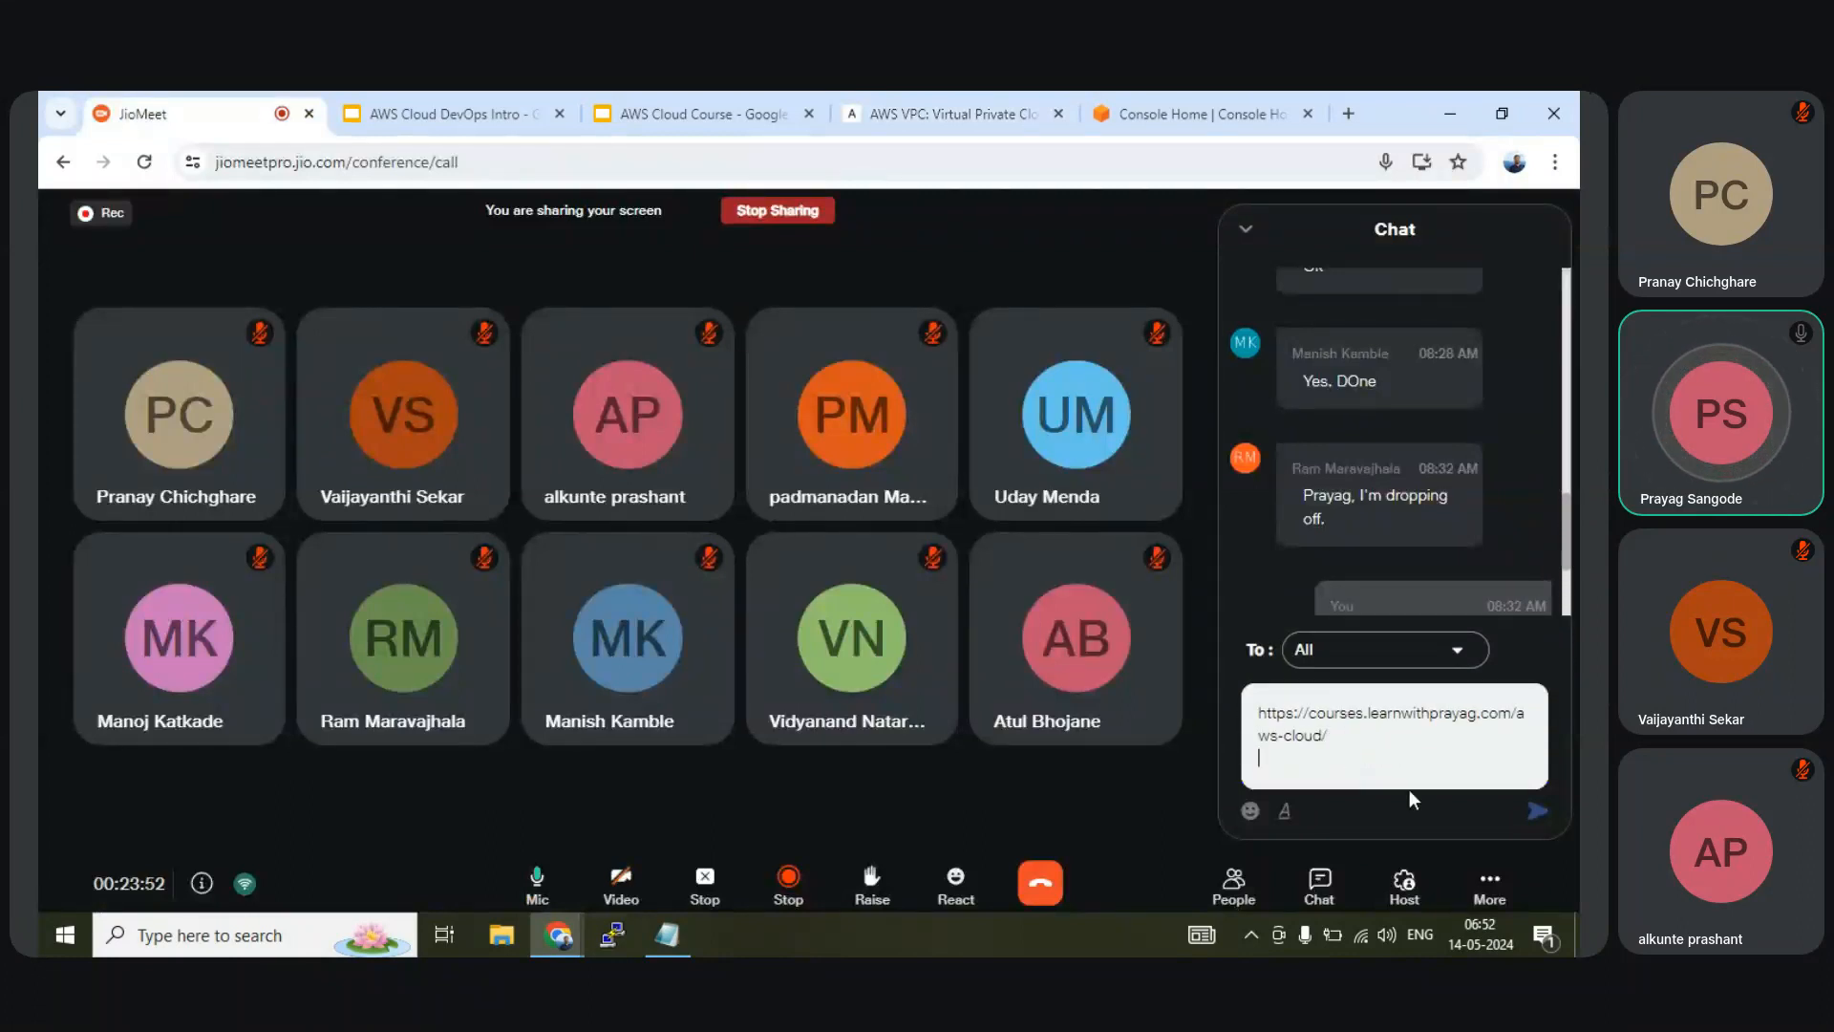
left_click(1540, 814)
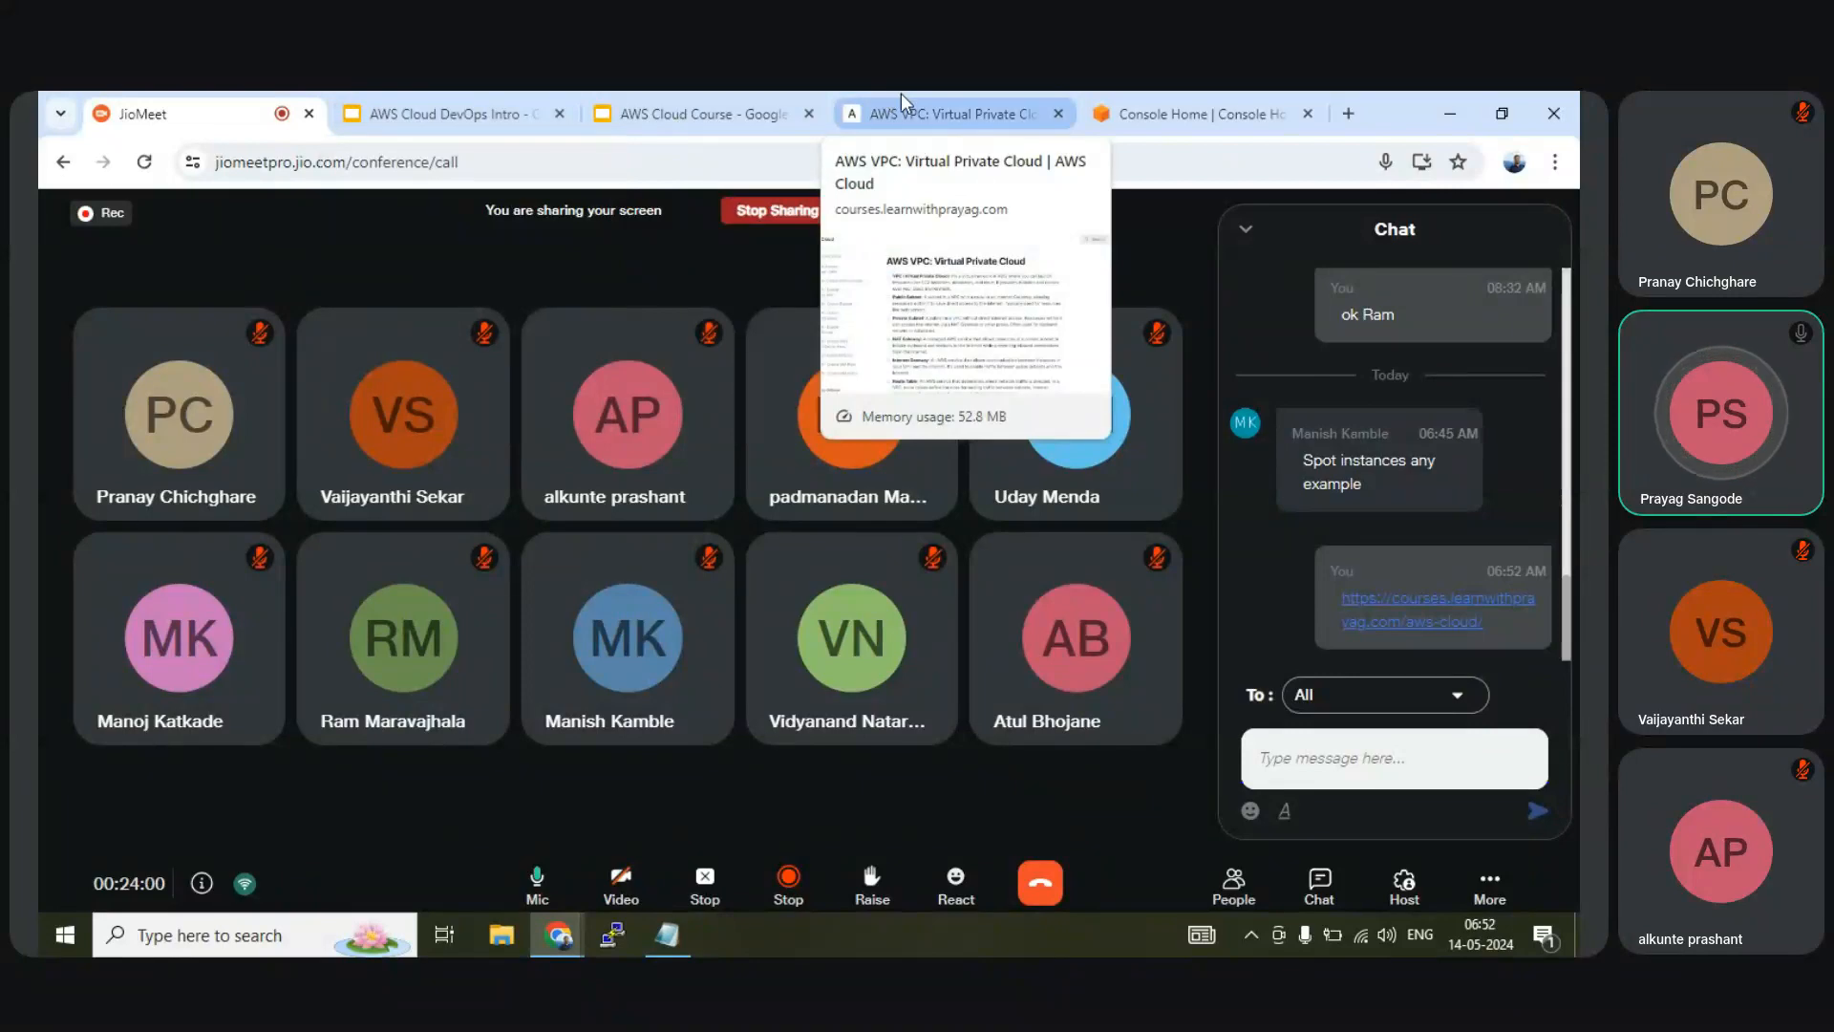
Open 'Lab 2.1: Create Linux EC2 Instance using AWS Console' from the course sidebar
left_click(902, 98)
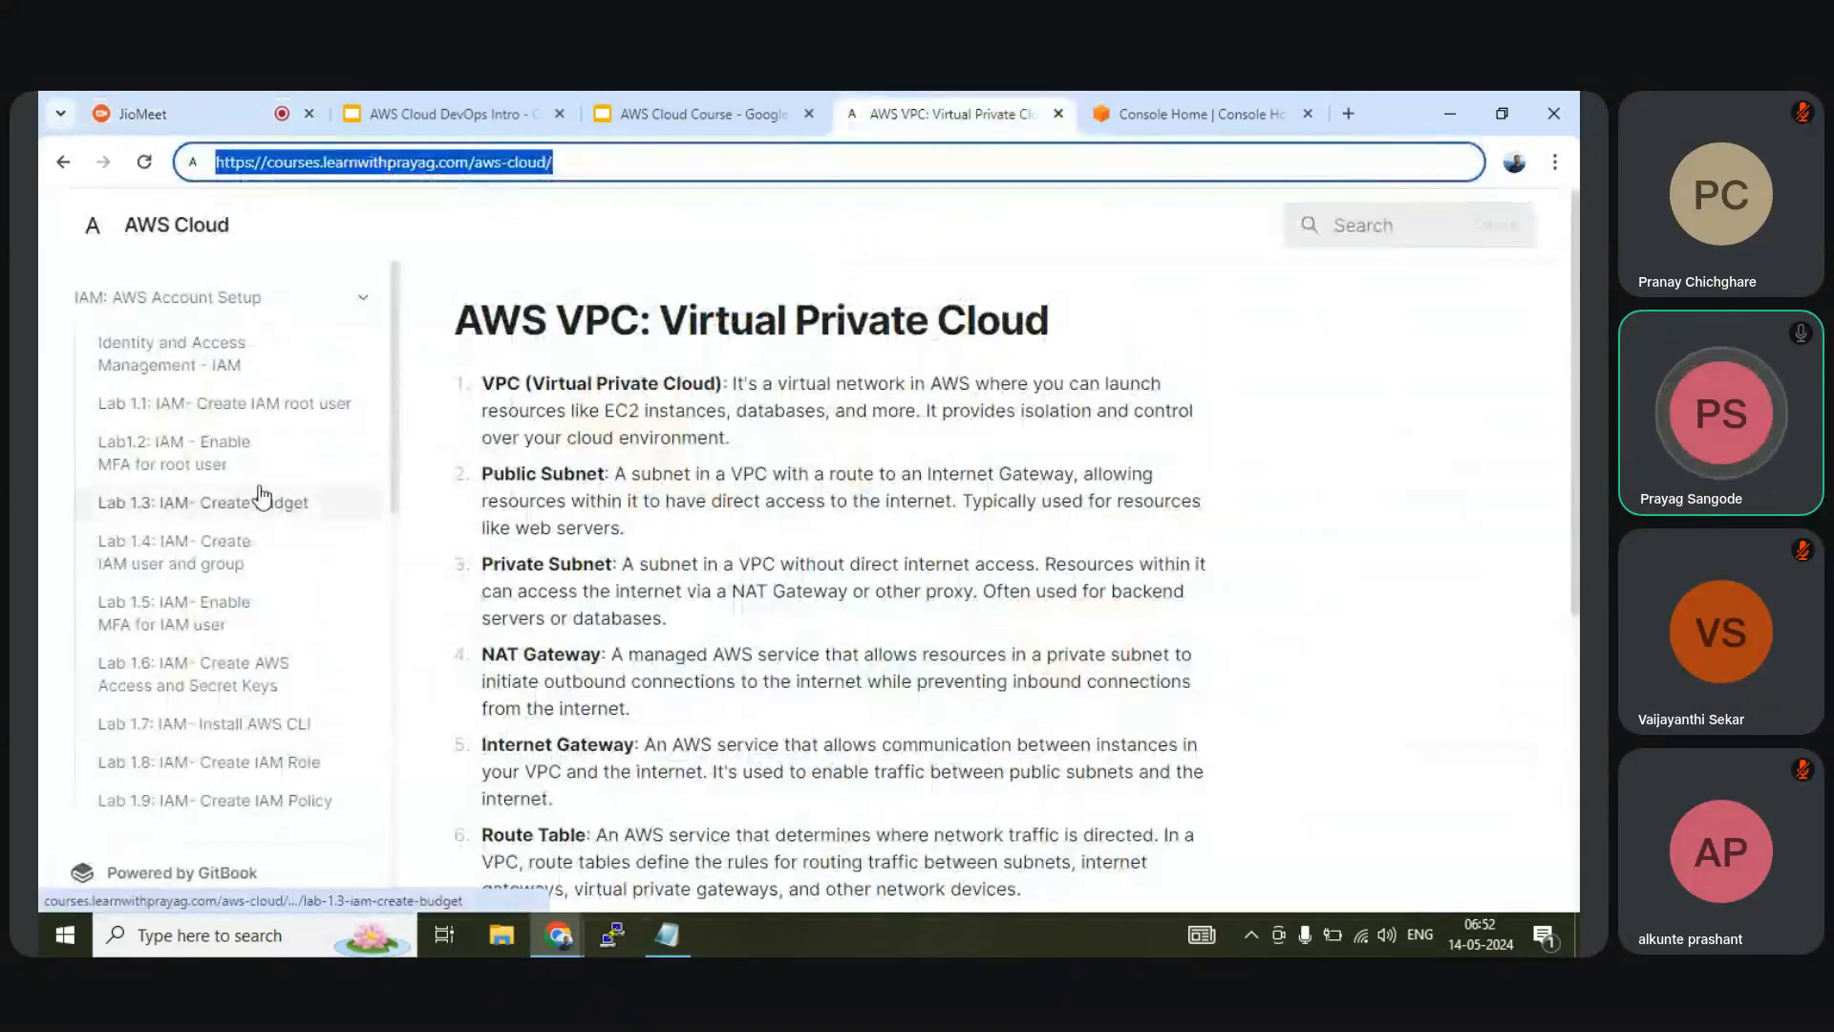
scroll(263, 496, "down", 3)
scroll(182, 616, "up", 2)
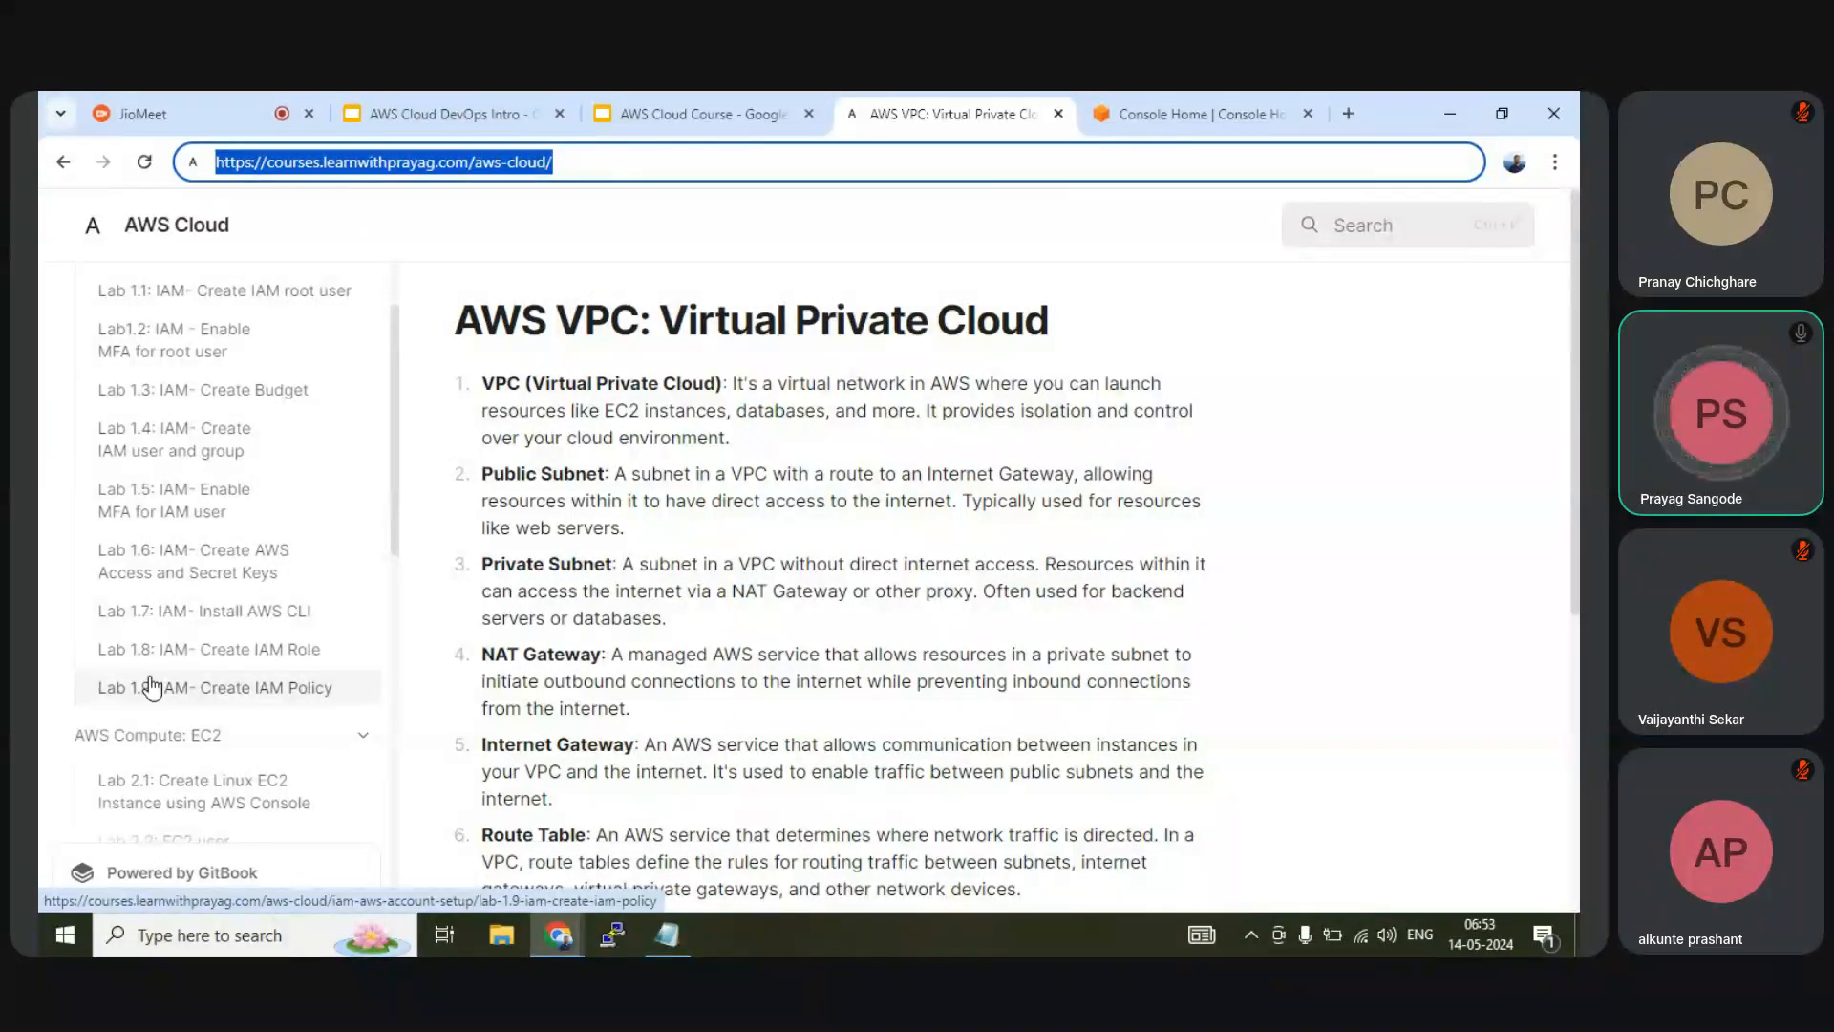
scroll(151, 686, "down", 1)
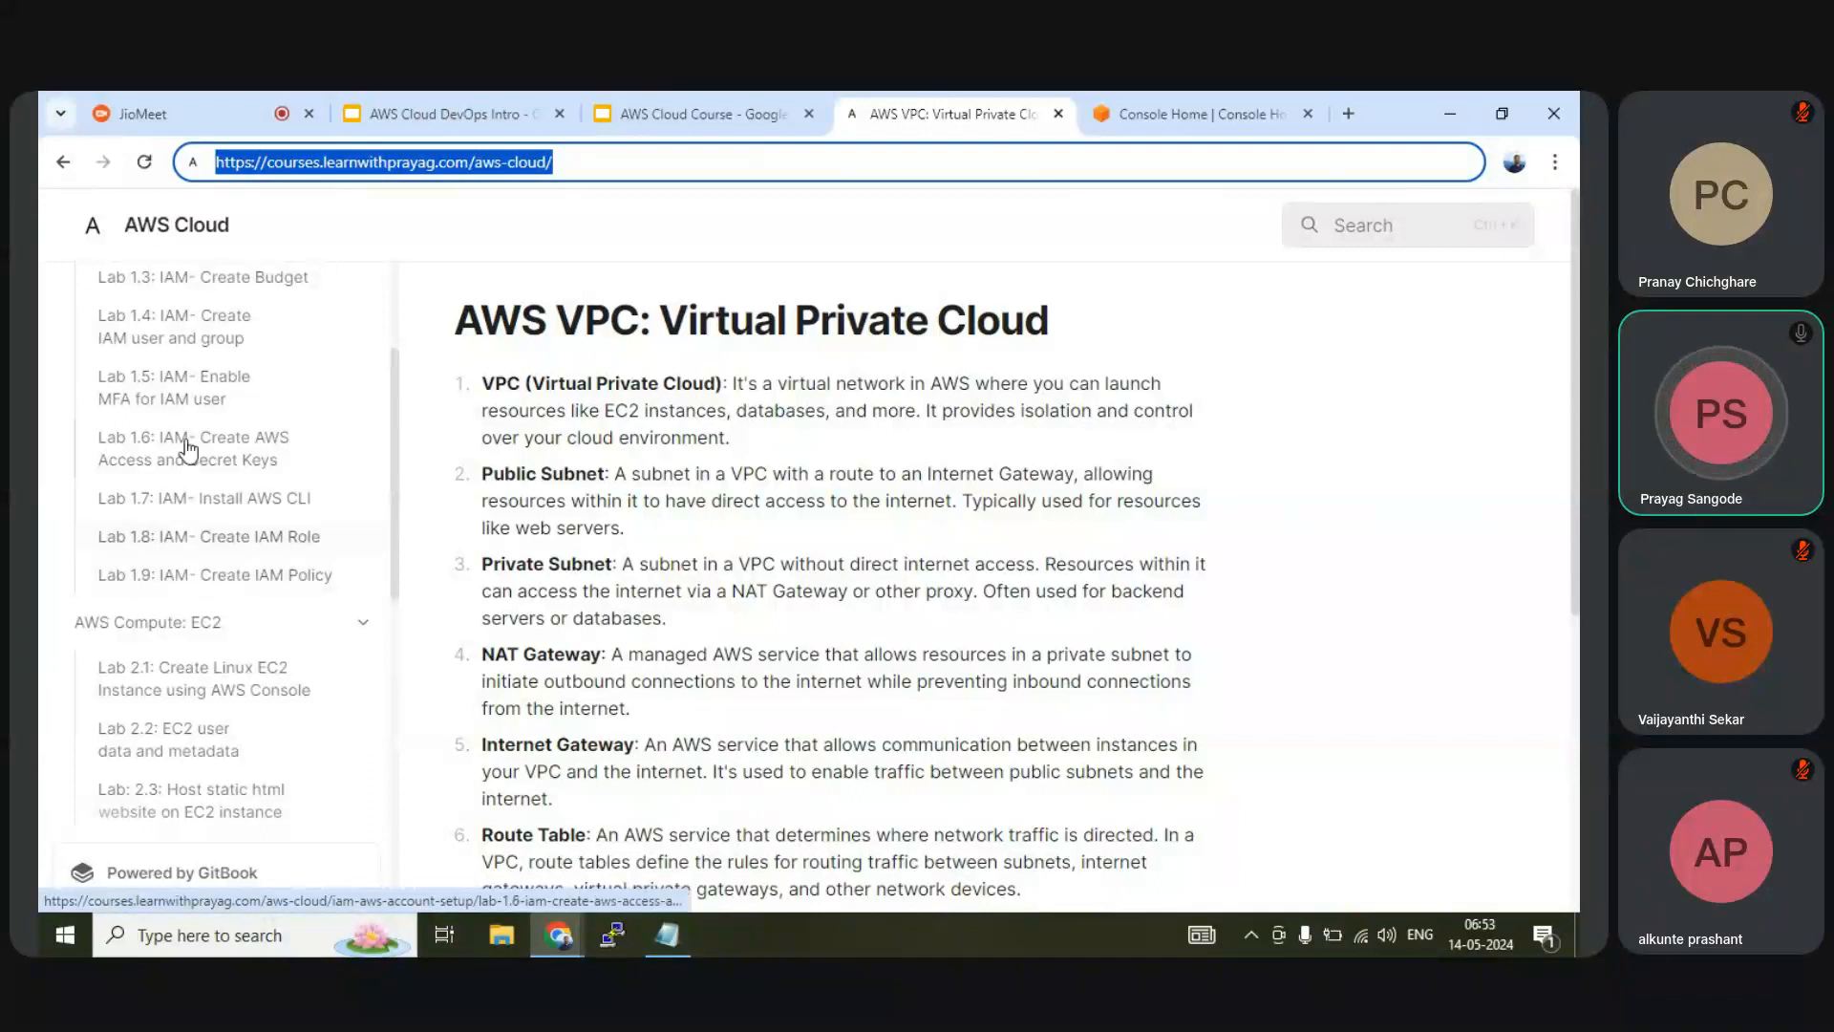
scroll(194, 395, "up", 2)
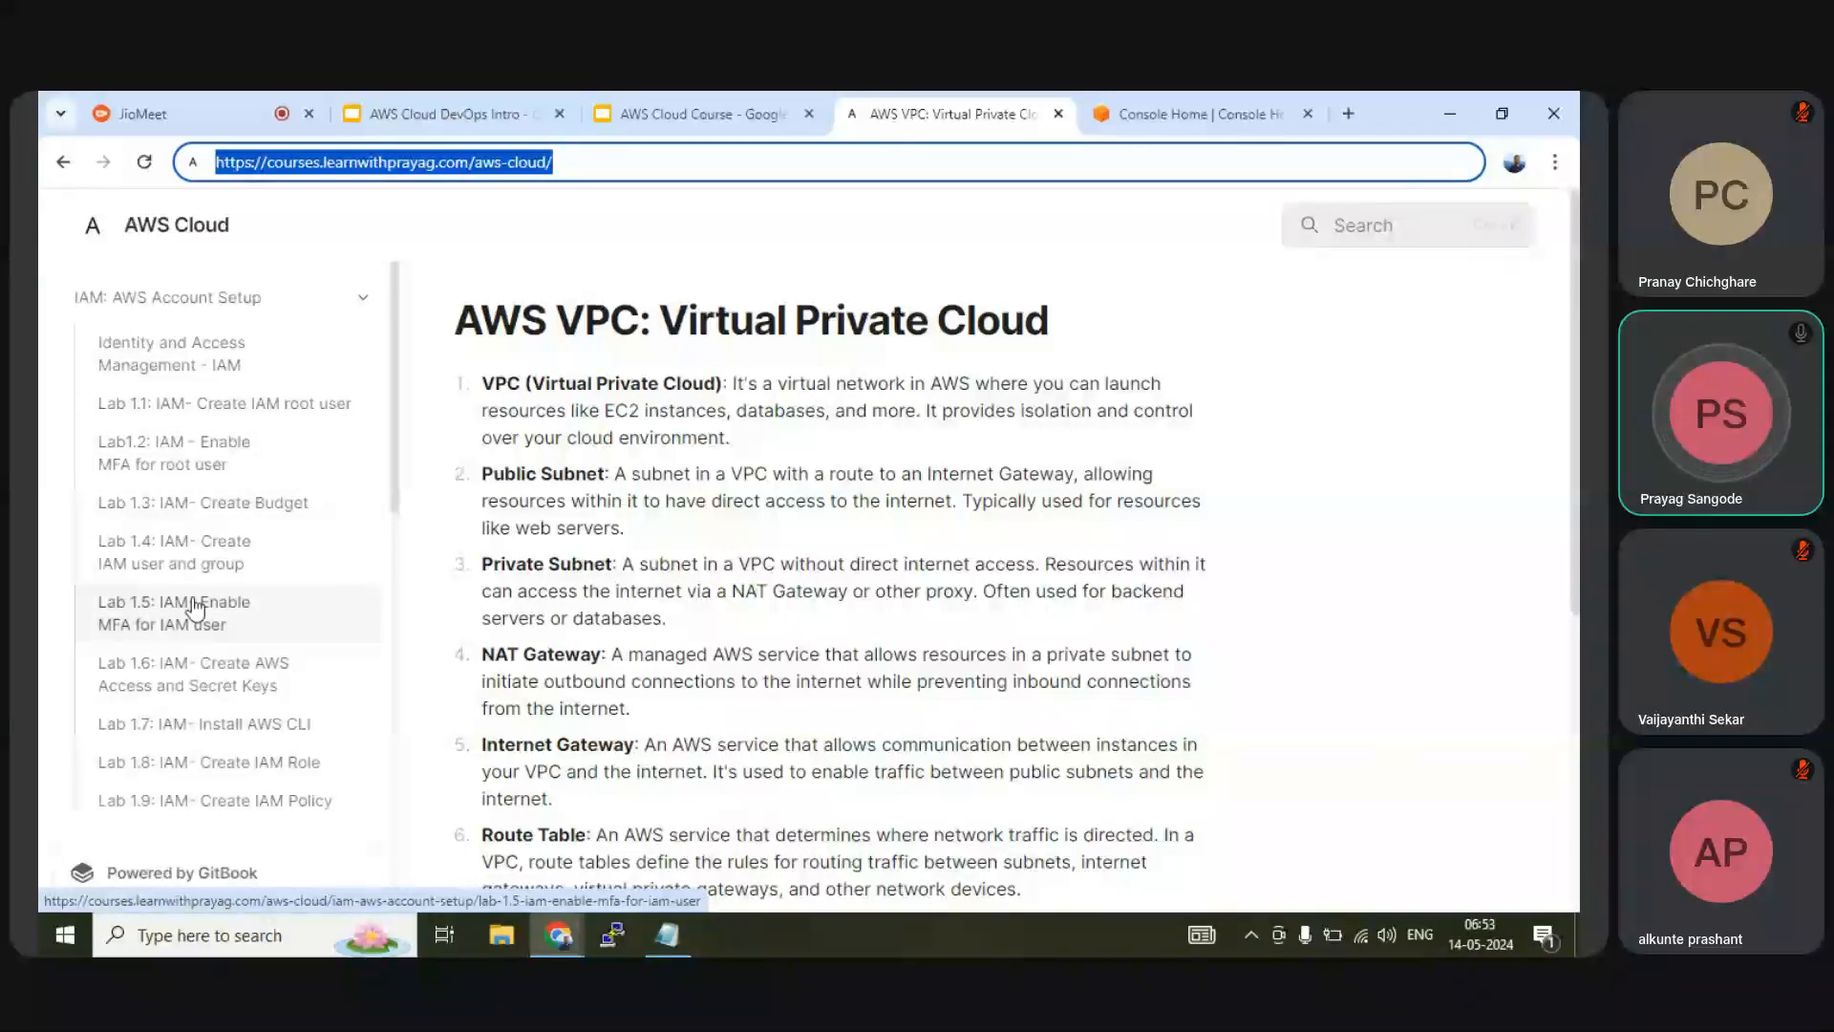
scroll(196, 606, "down", 4)
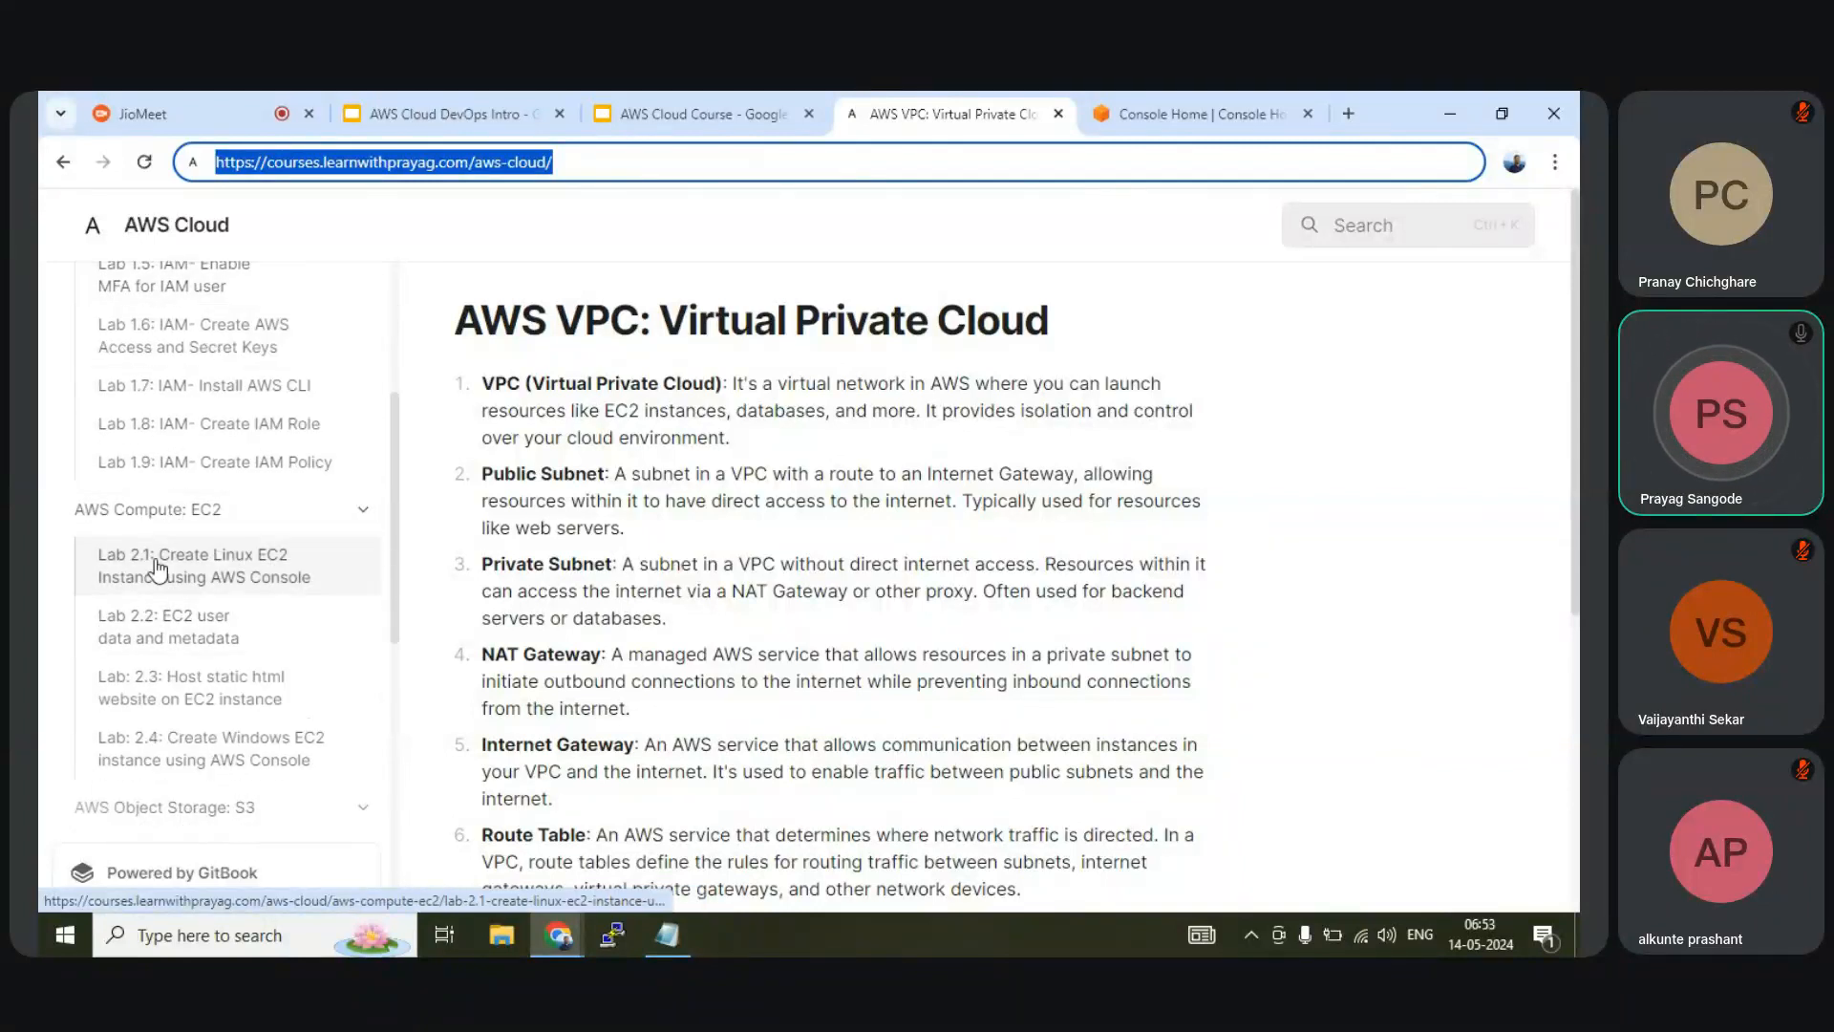
left_click(212, 574)
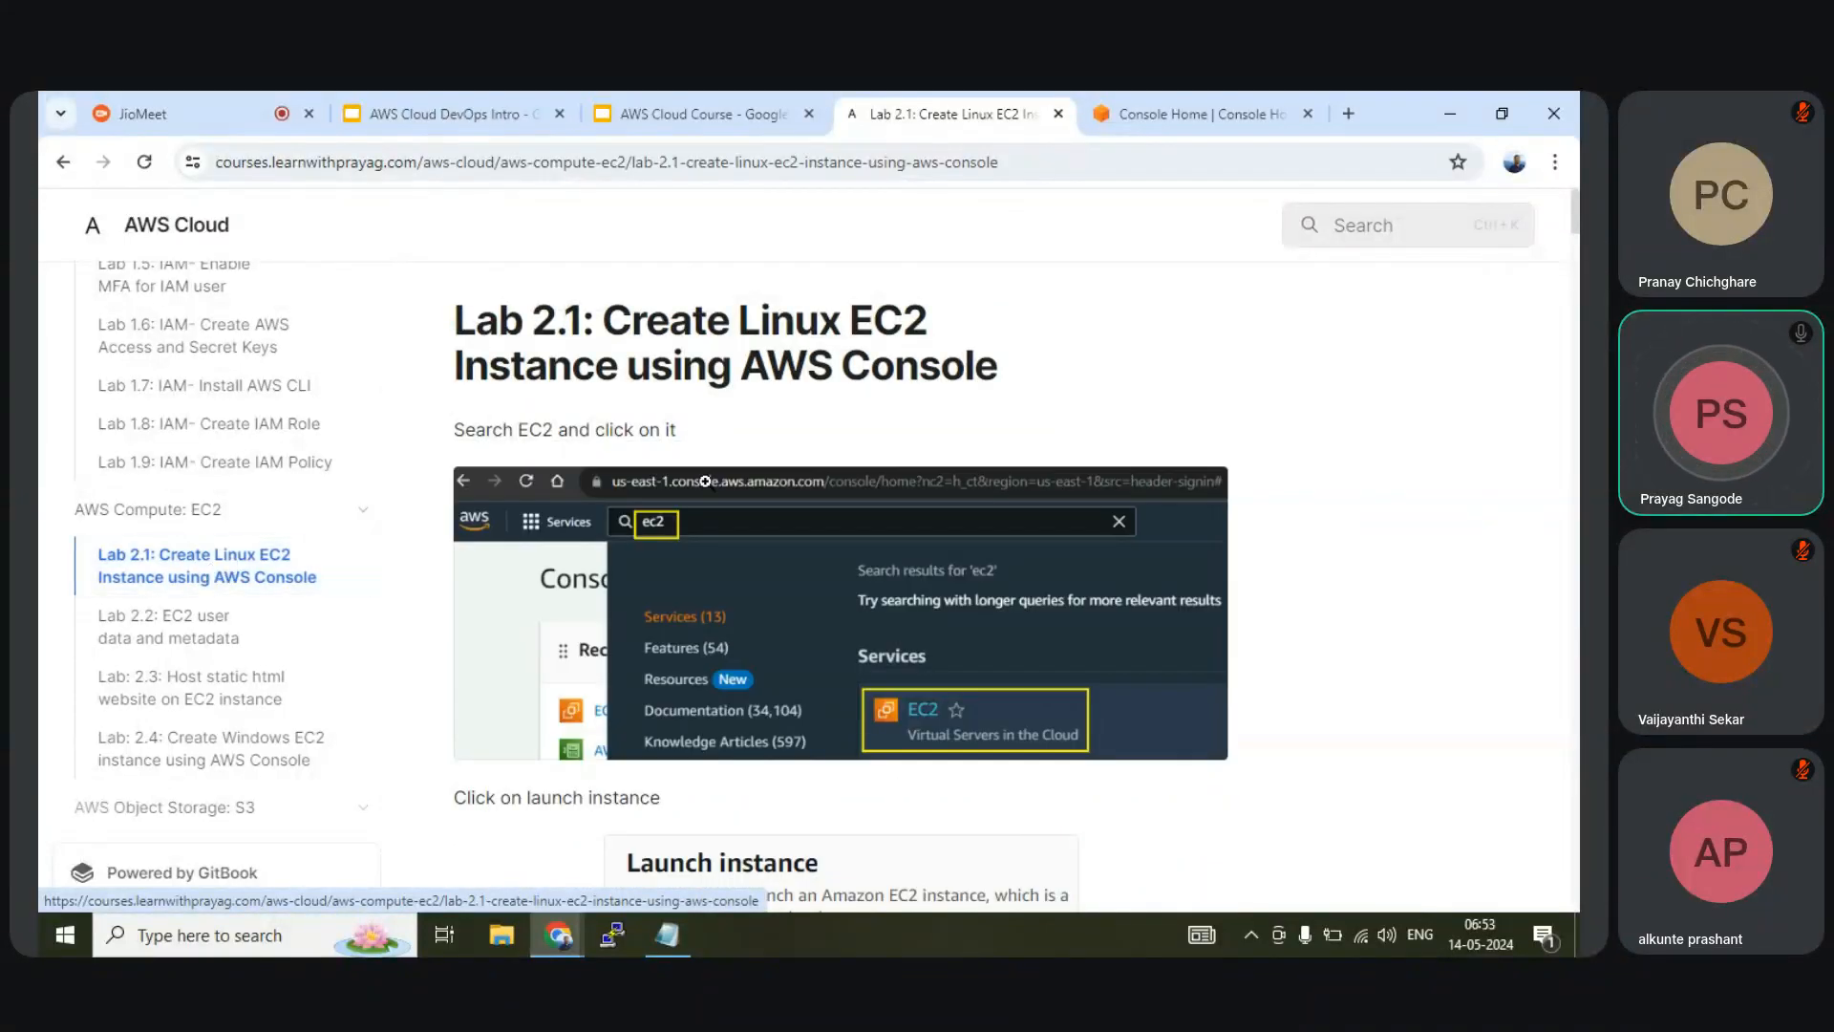
mouse_move(422, 120)
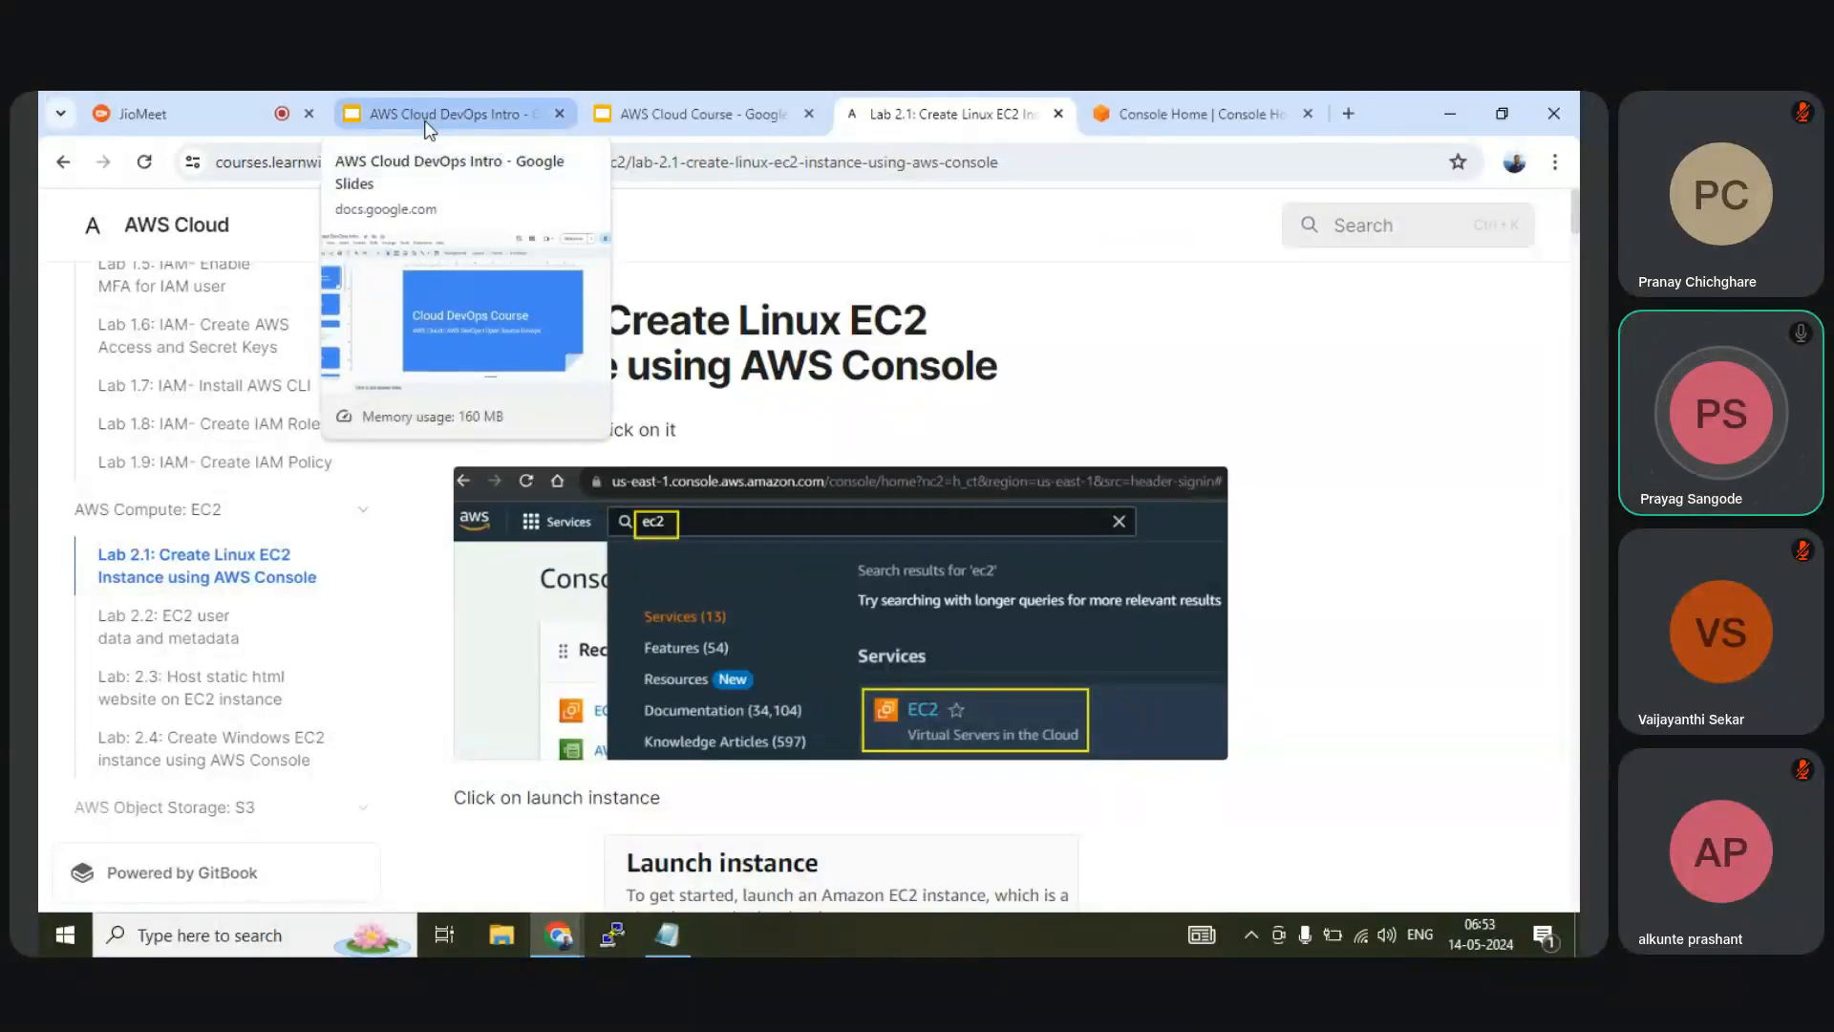
Search 'ec2' from Console Home and open the EC2 Dashboard for N. Virginia
left_click(1144, 128)
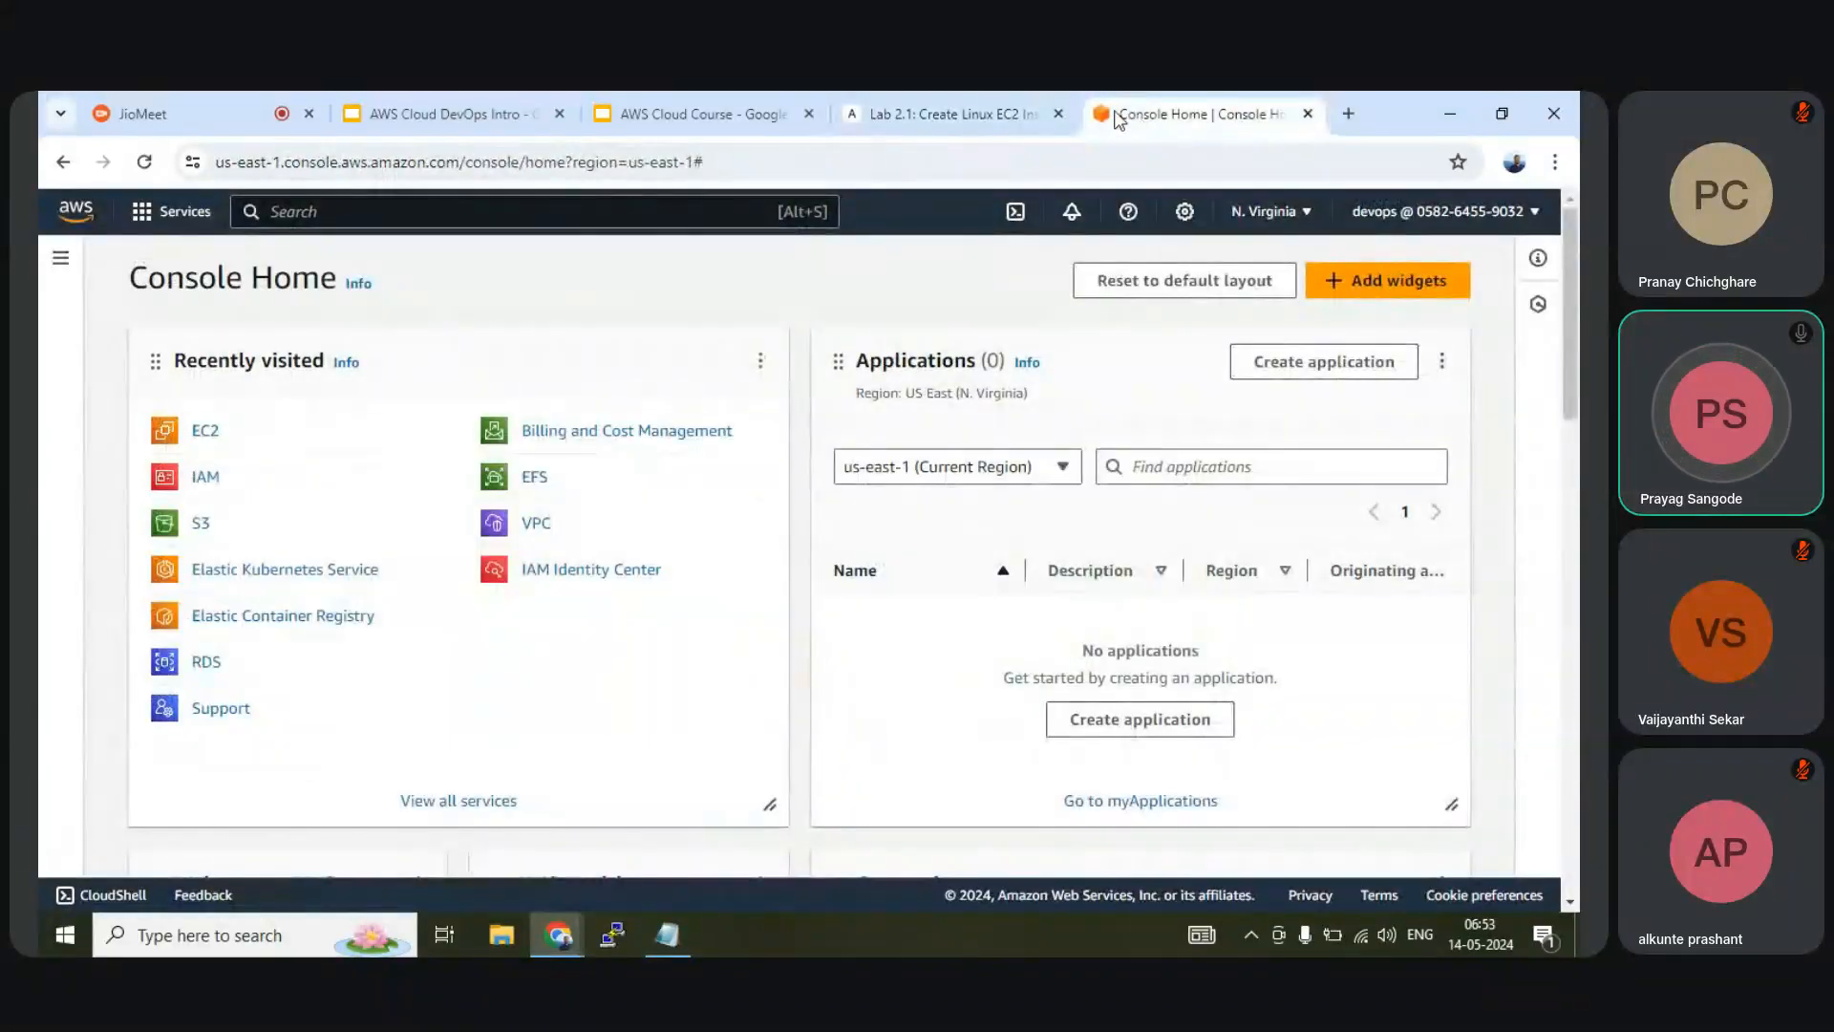
left_click(555, 212)
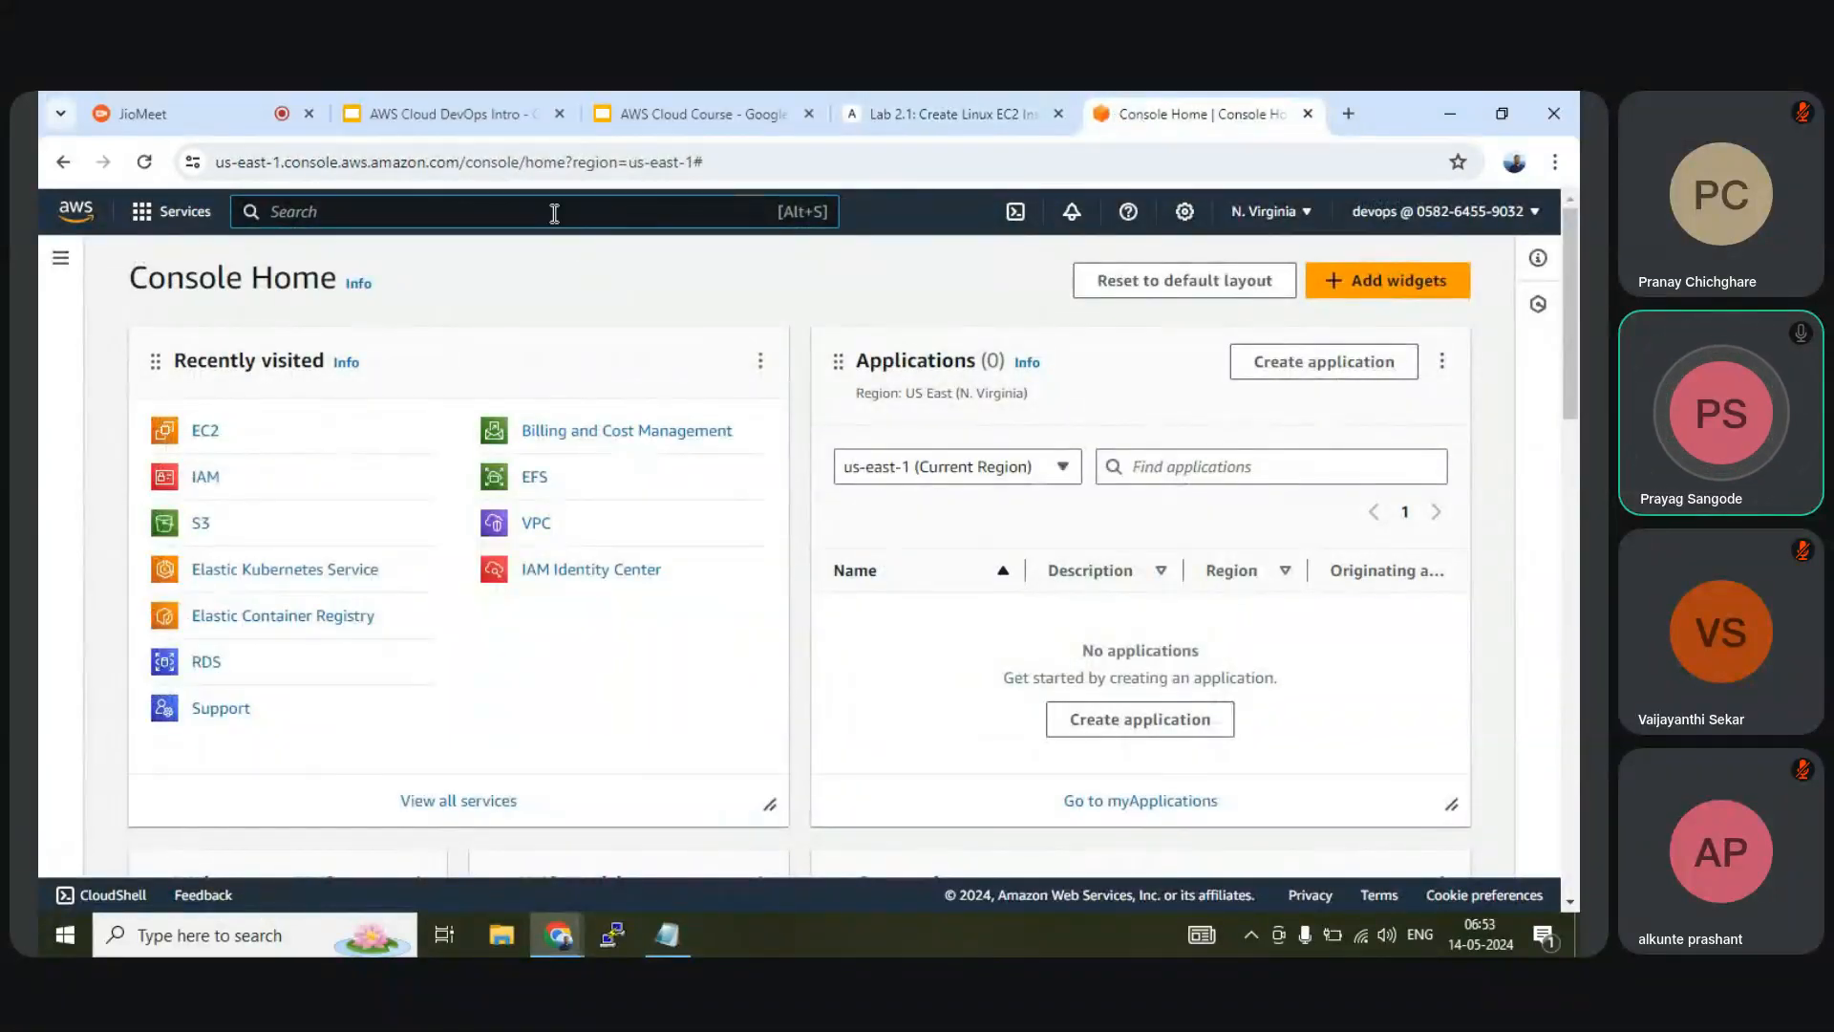
type("e")
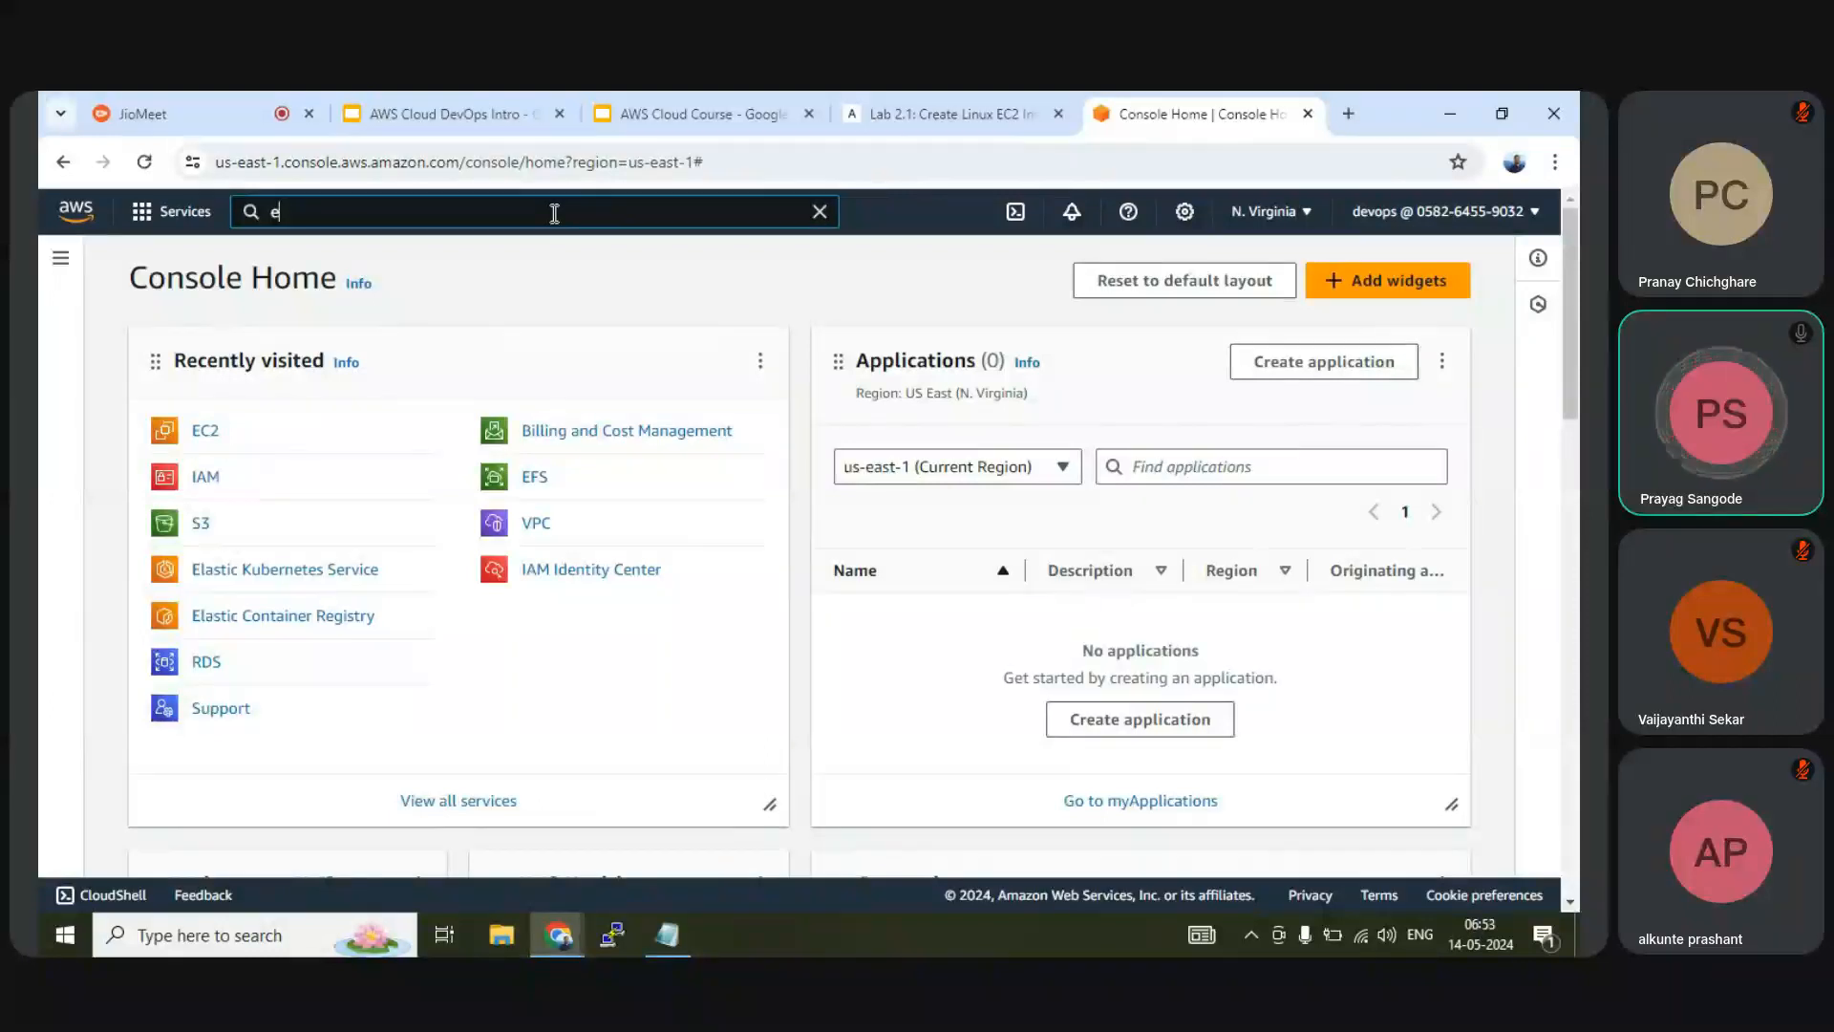
type("c2")
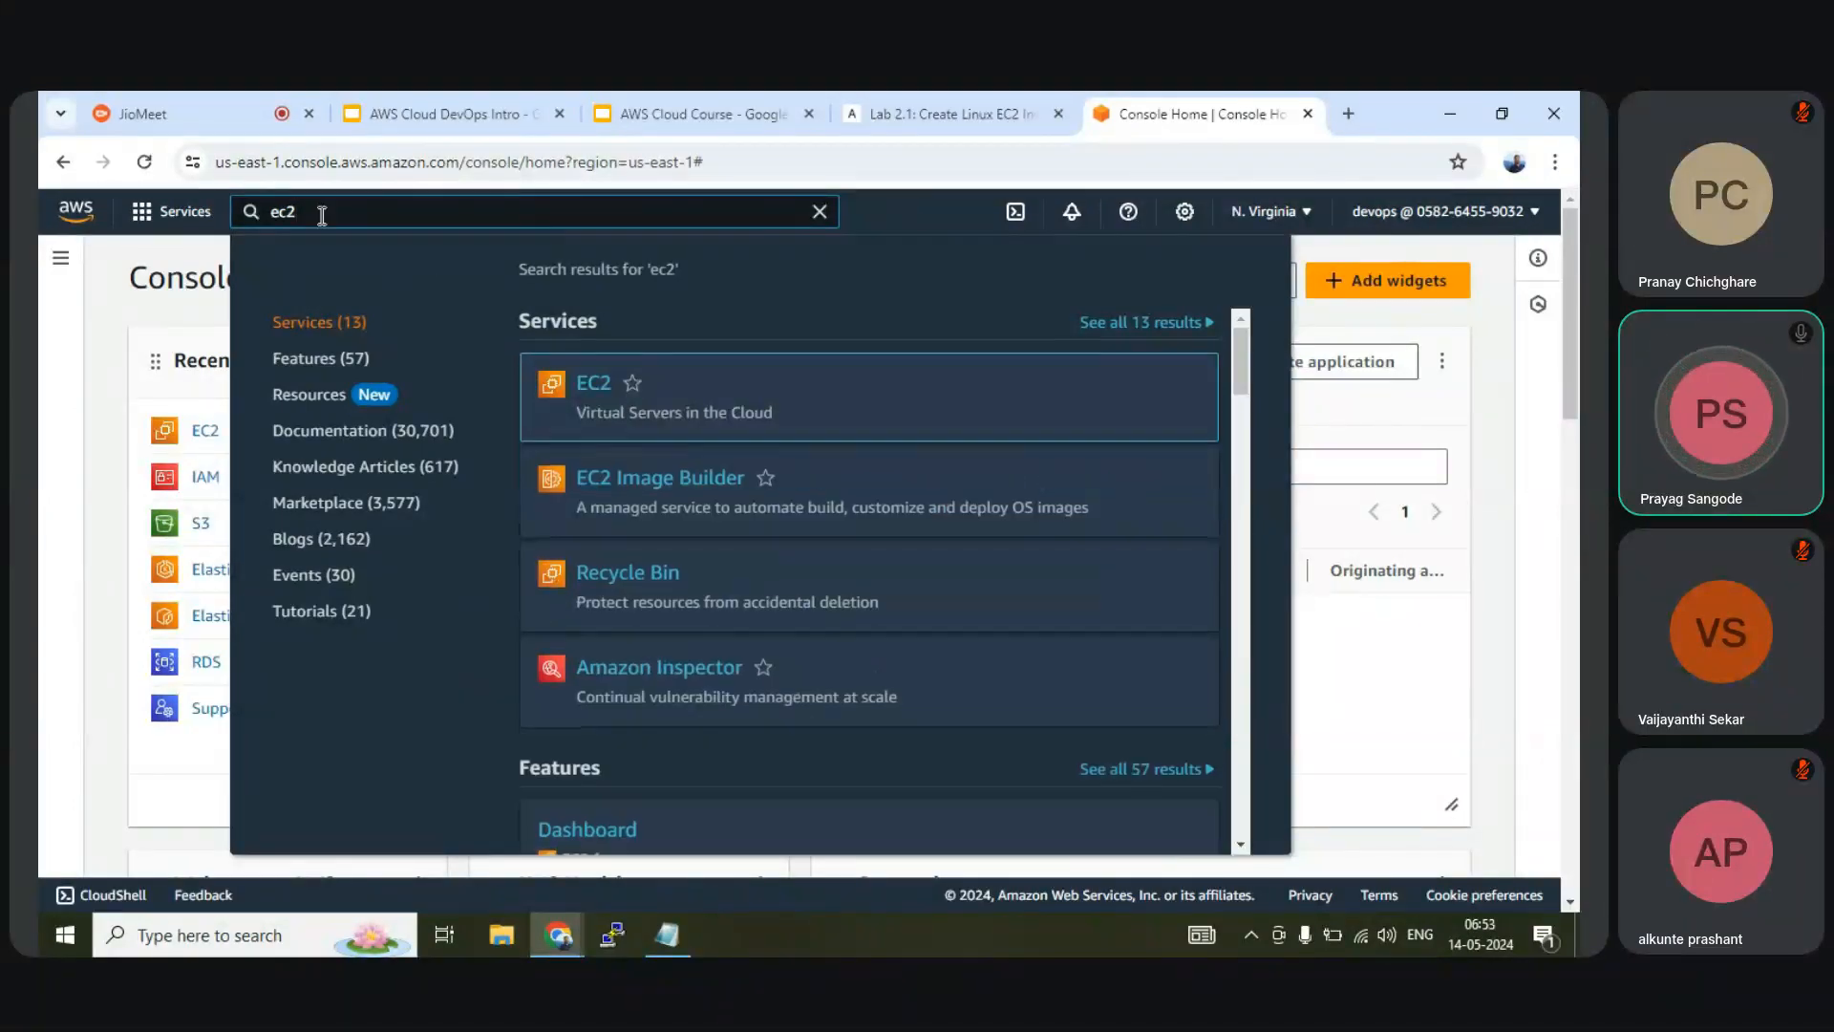
left_click(595, 381)
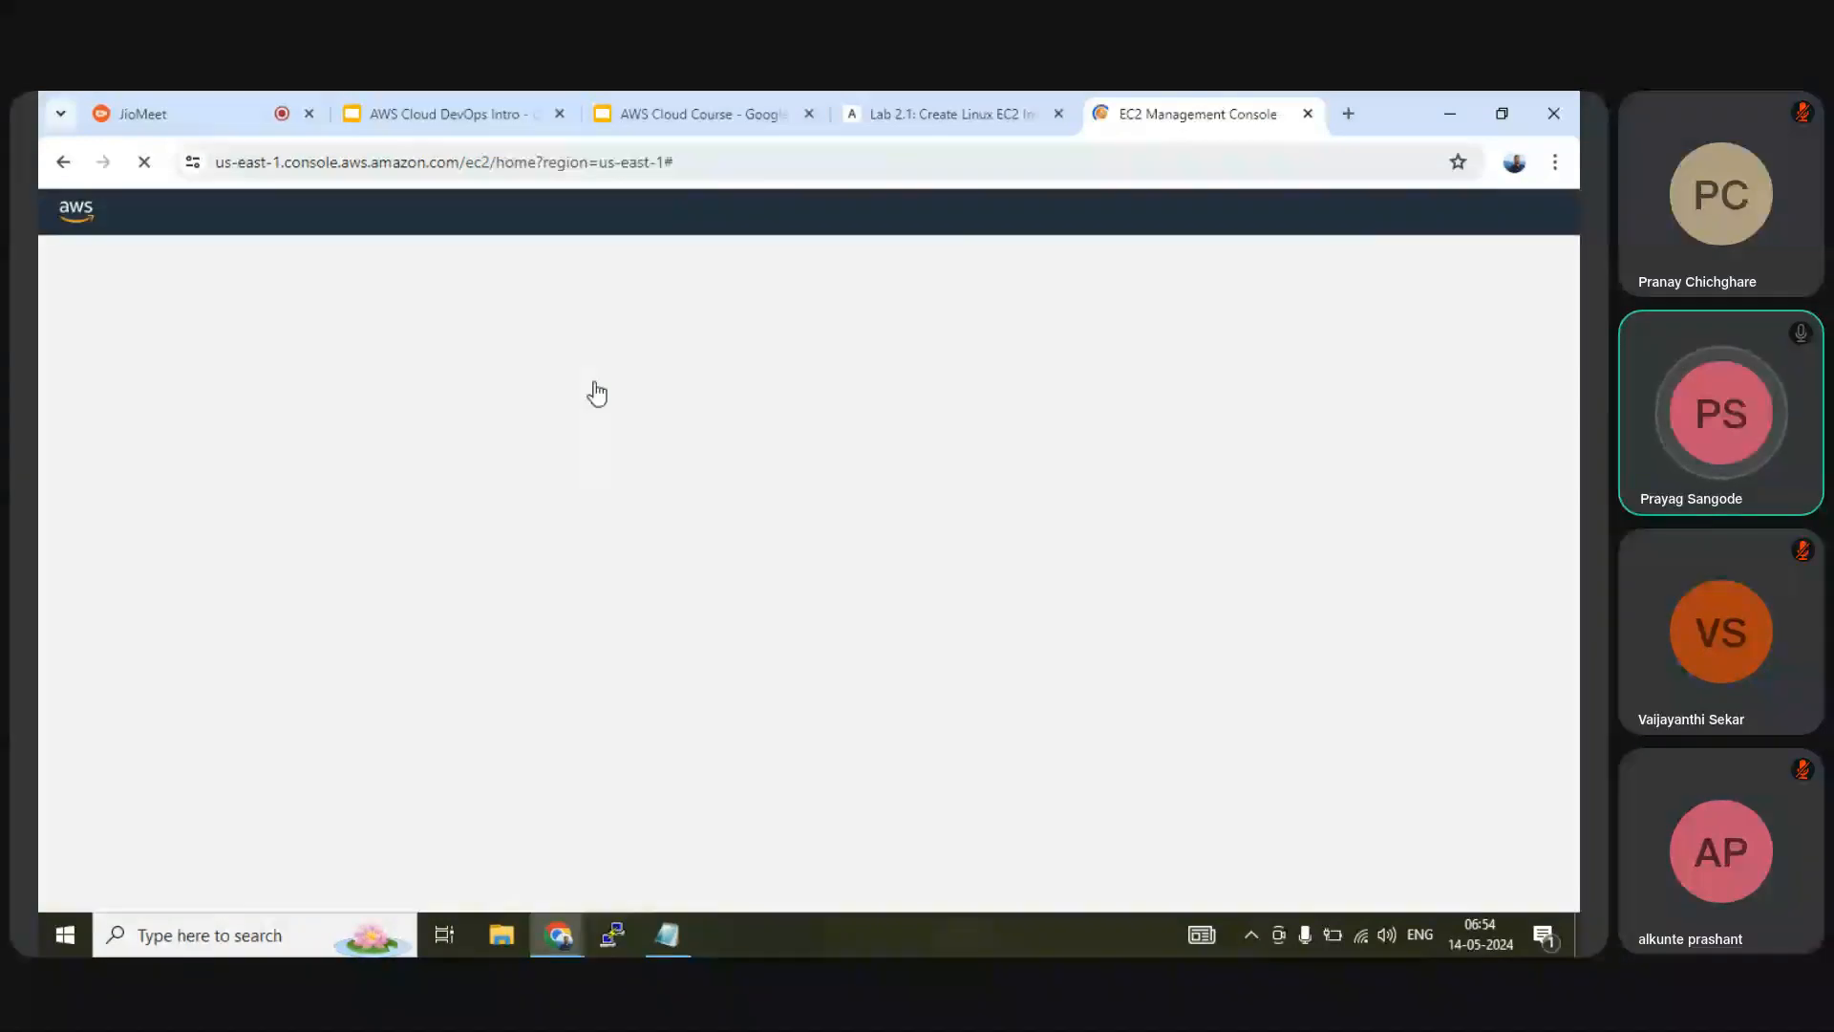
left_click(155, 112)
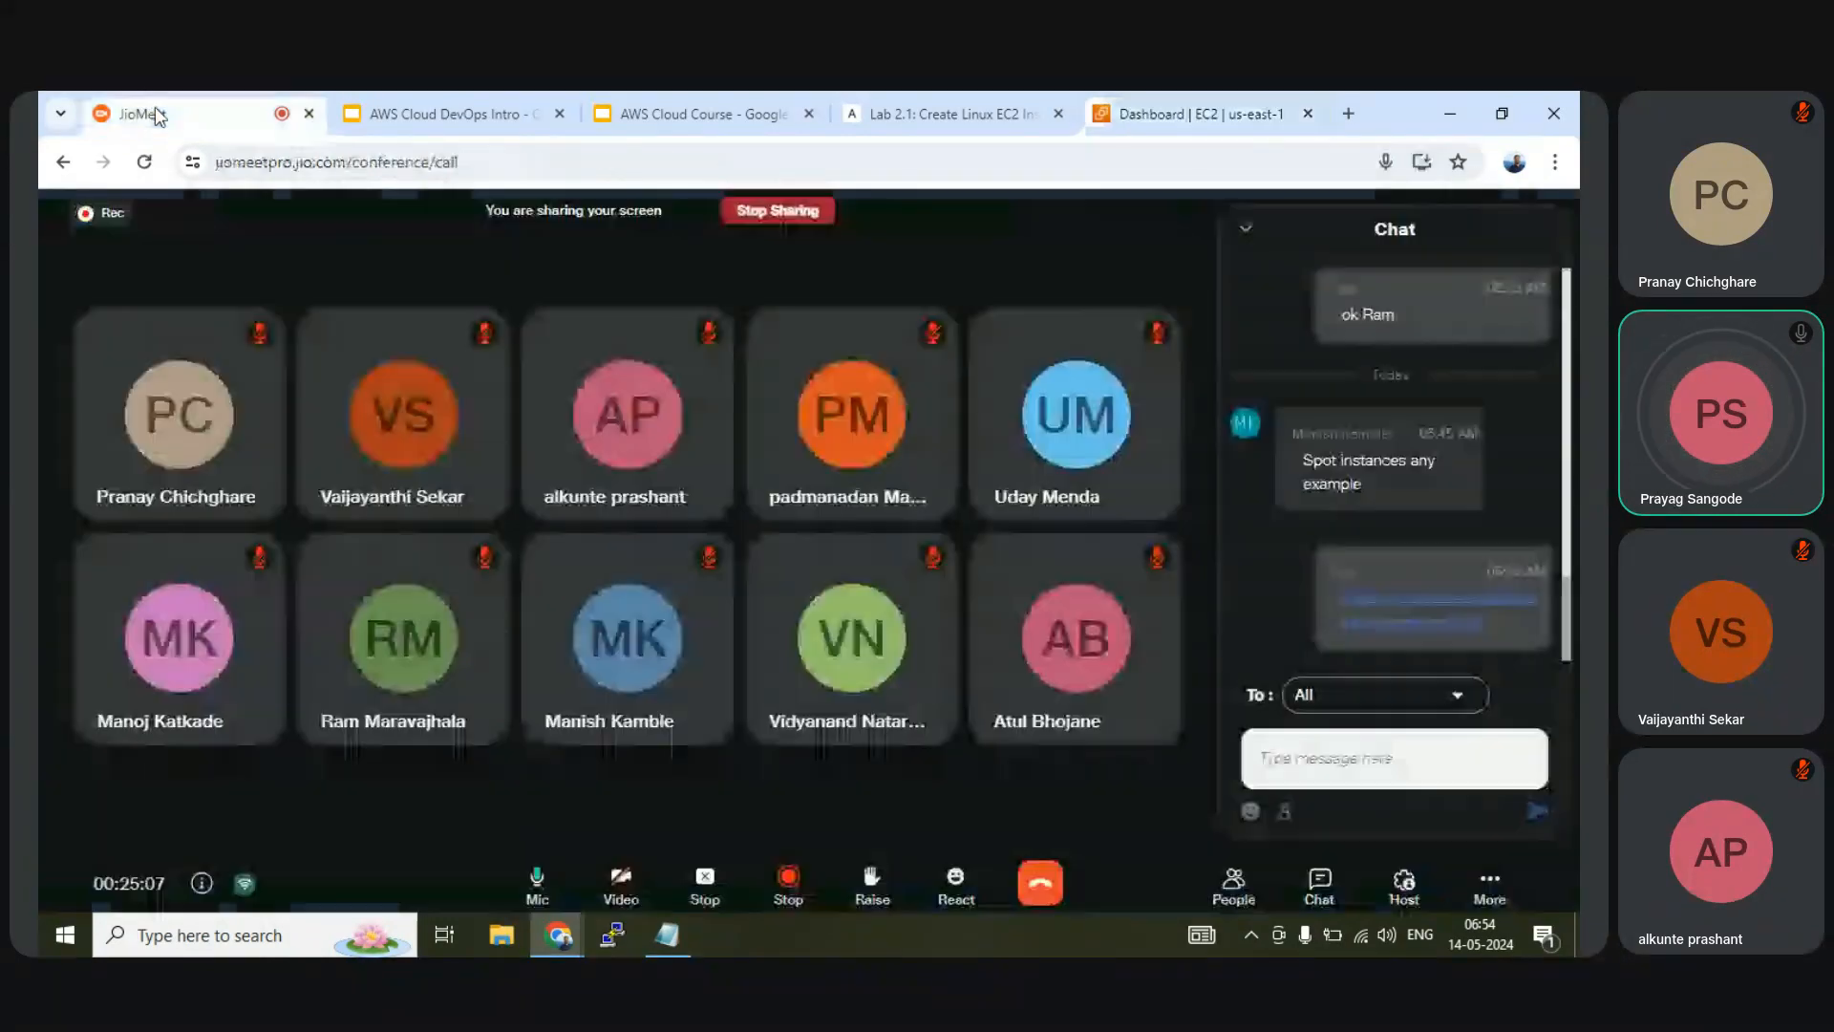
left_click(1156, 108)
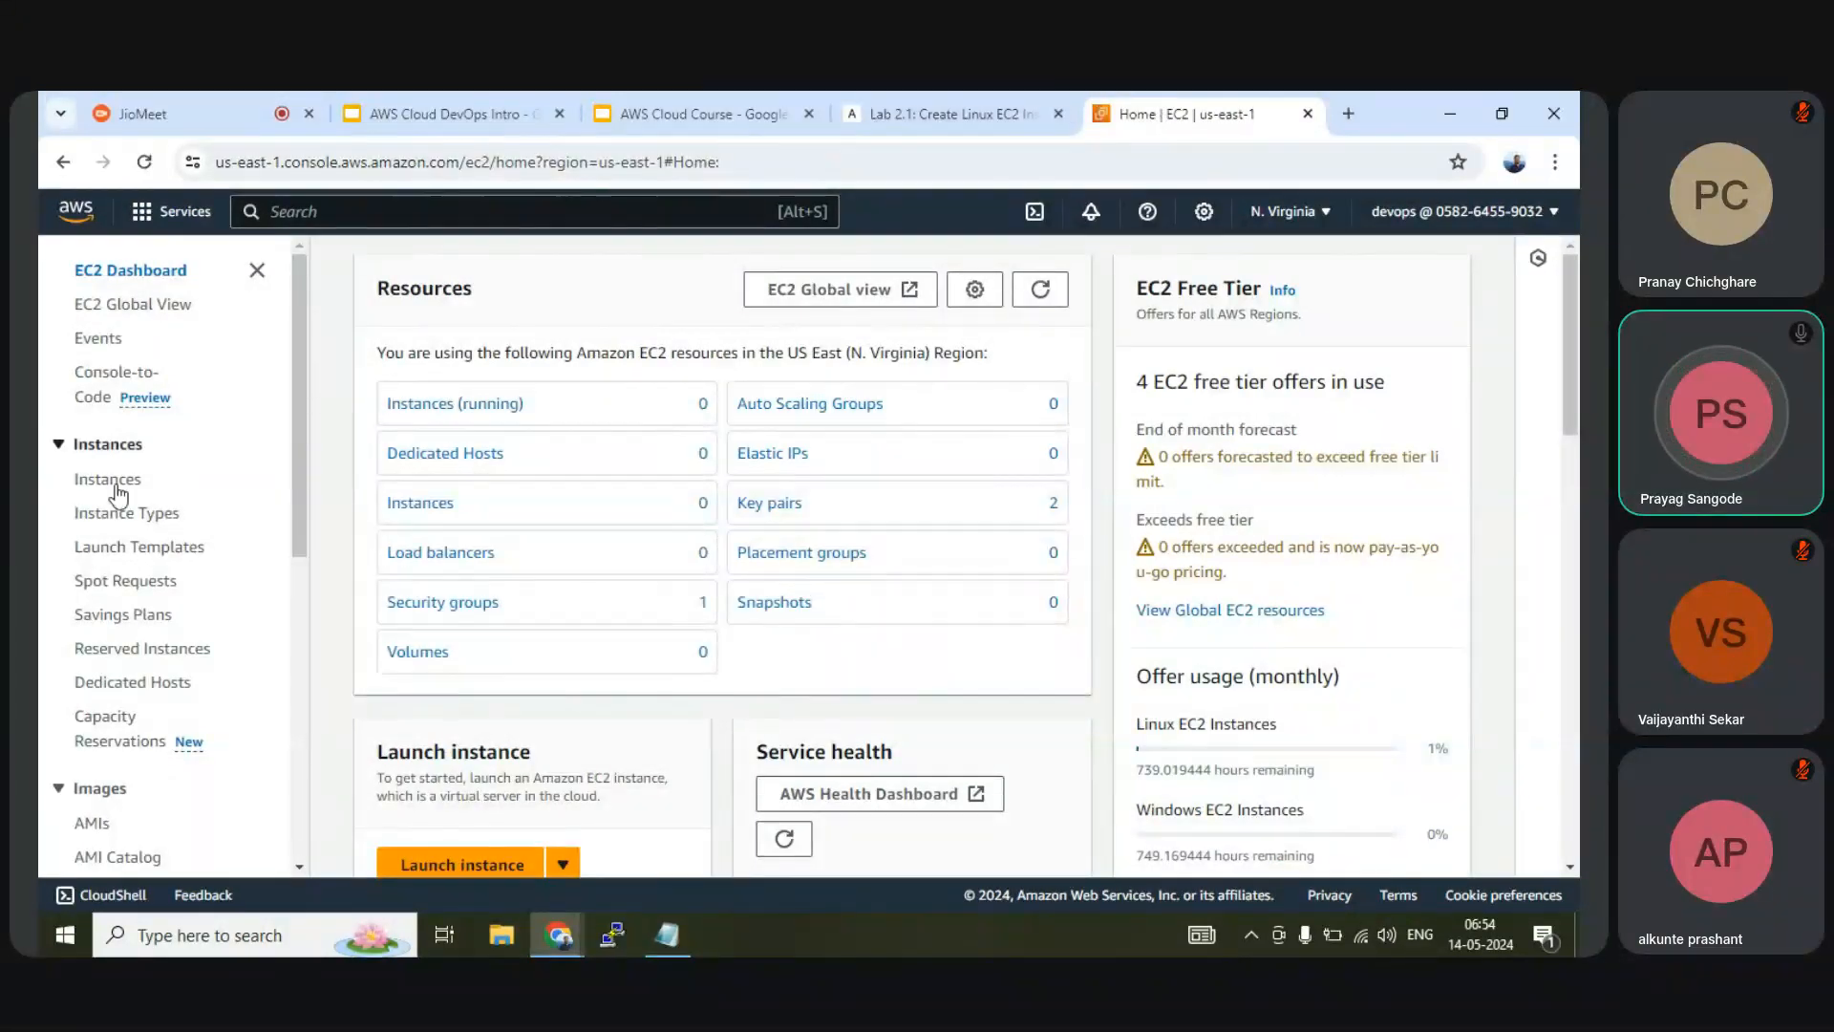
scroll(239, 552, "down", 2)
scroll(239, 552, "down", 5)
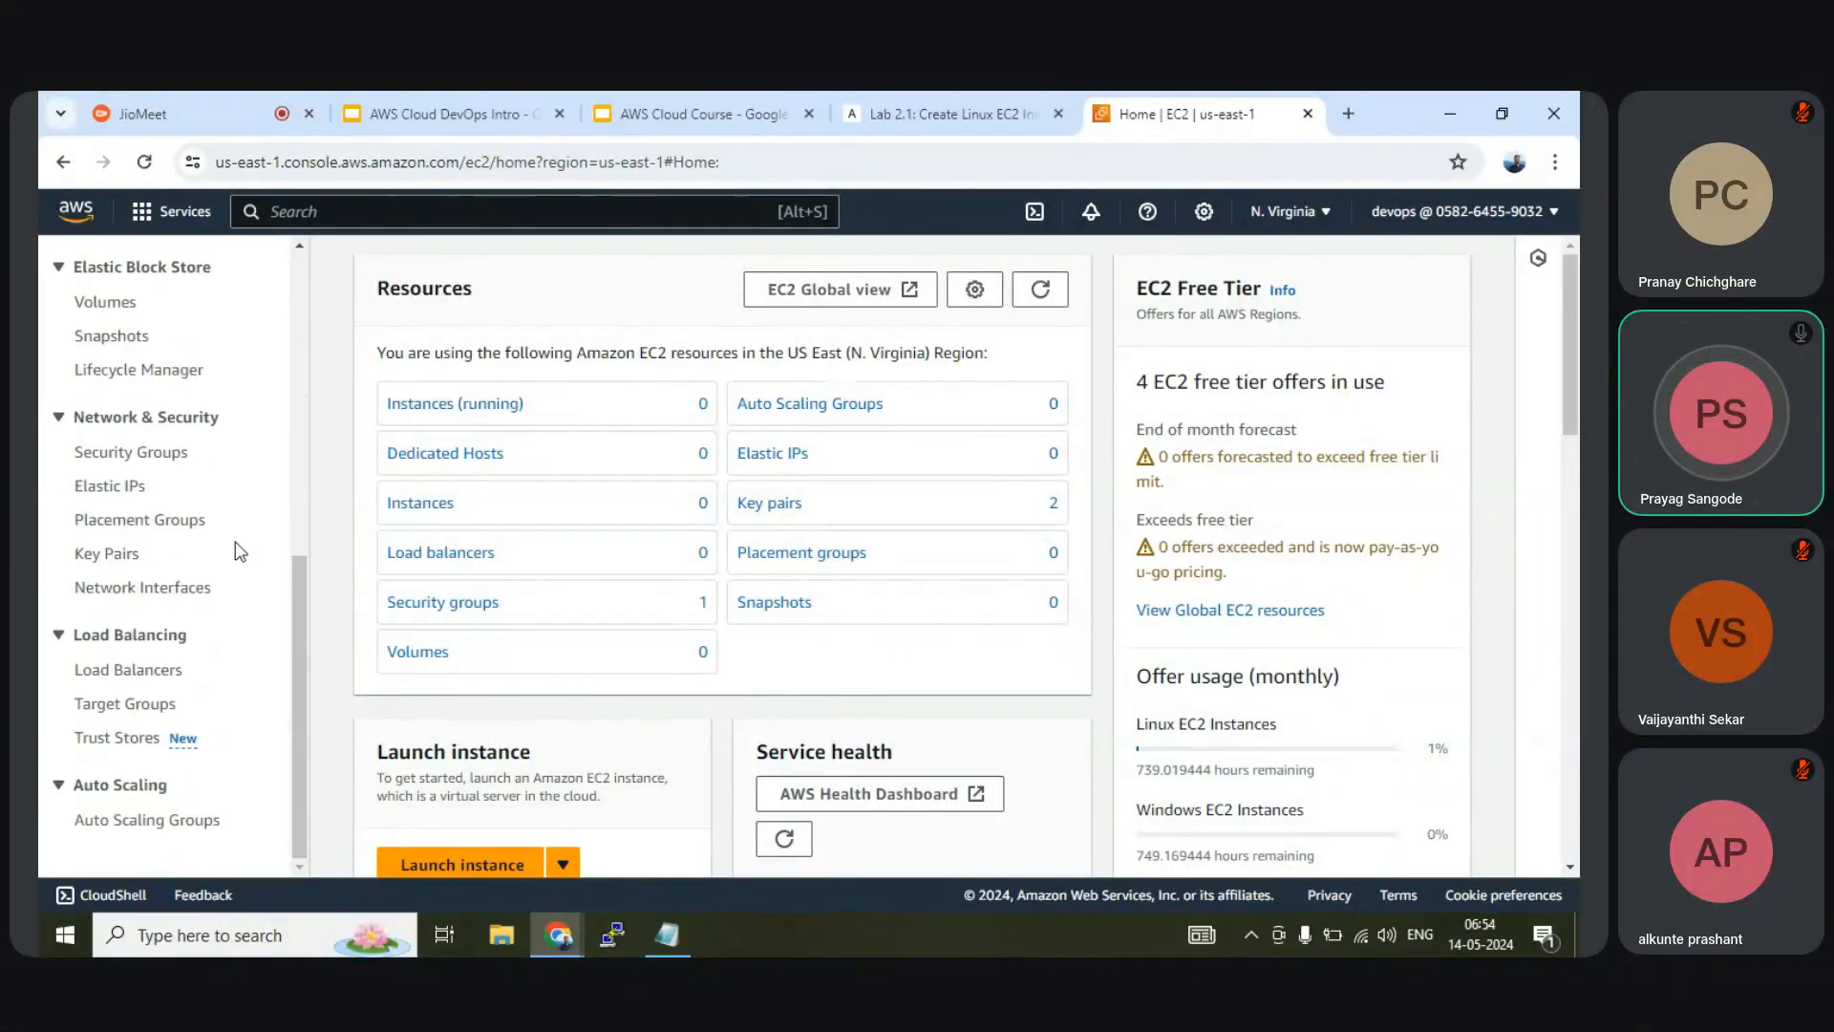
scroll(239, 552, "up", 7)
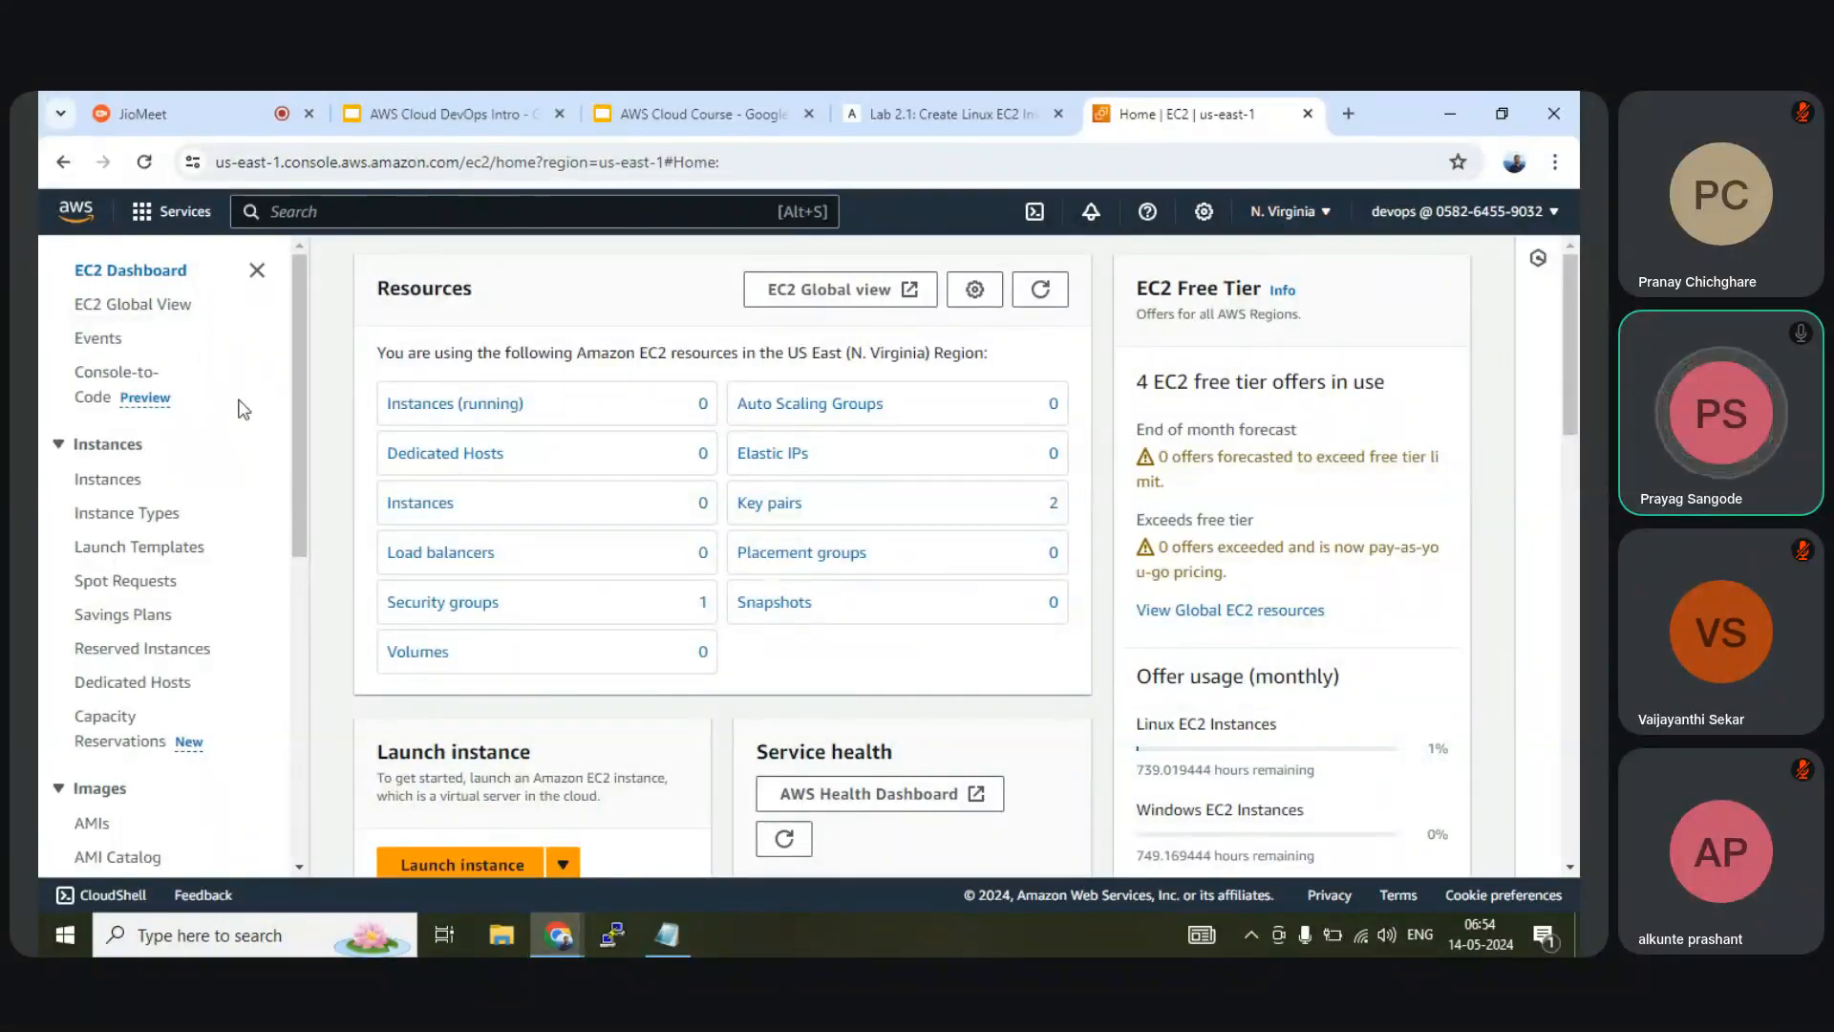
left_click(1292, 214)
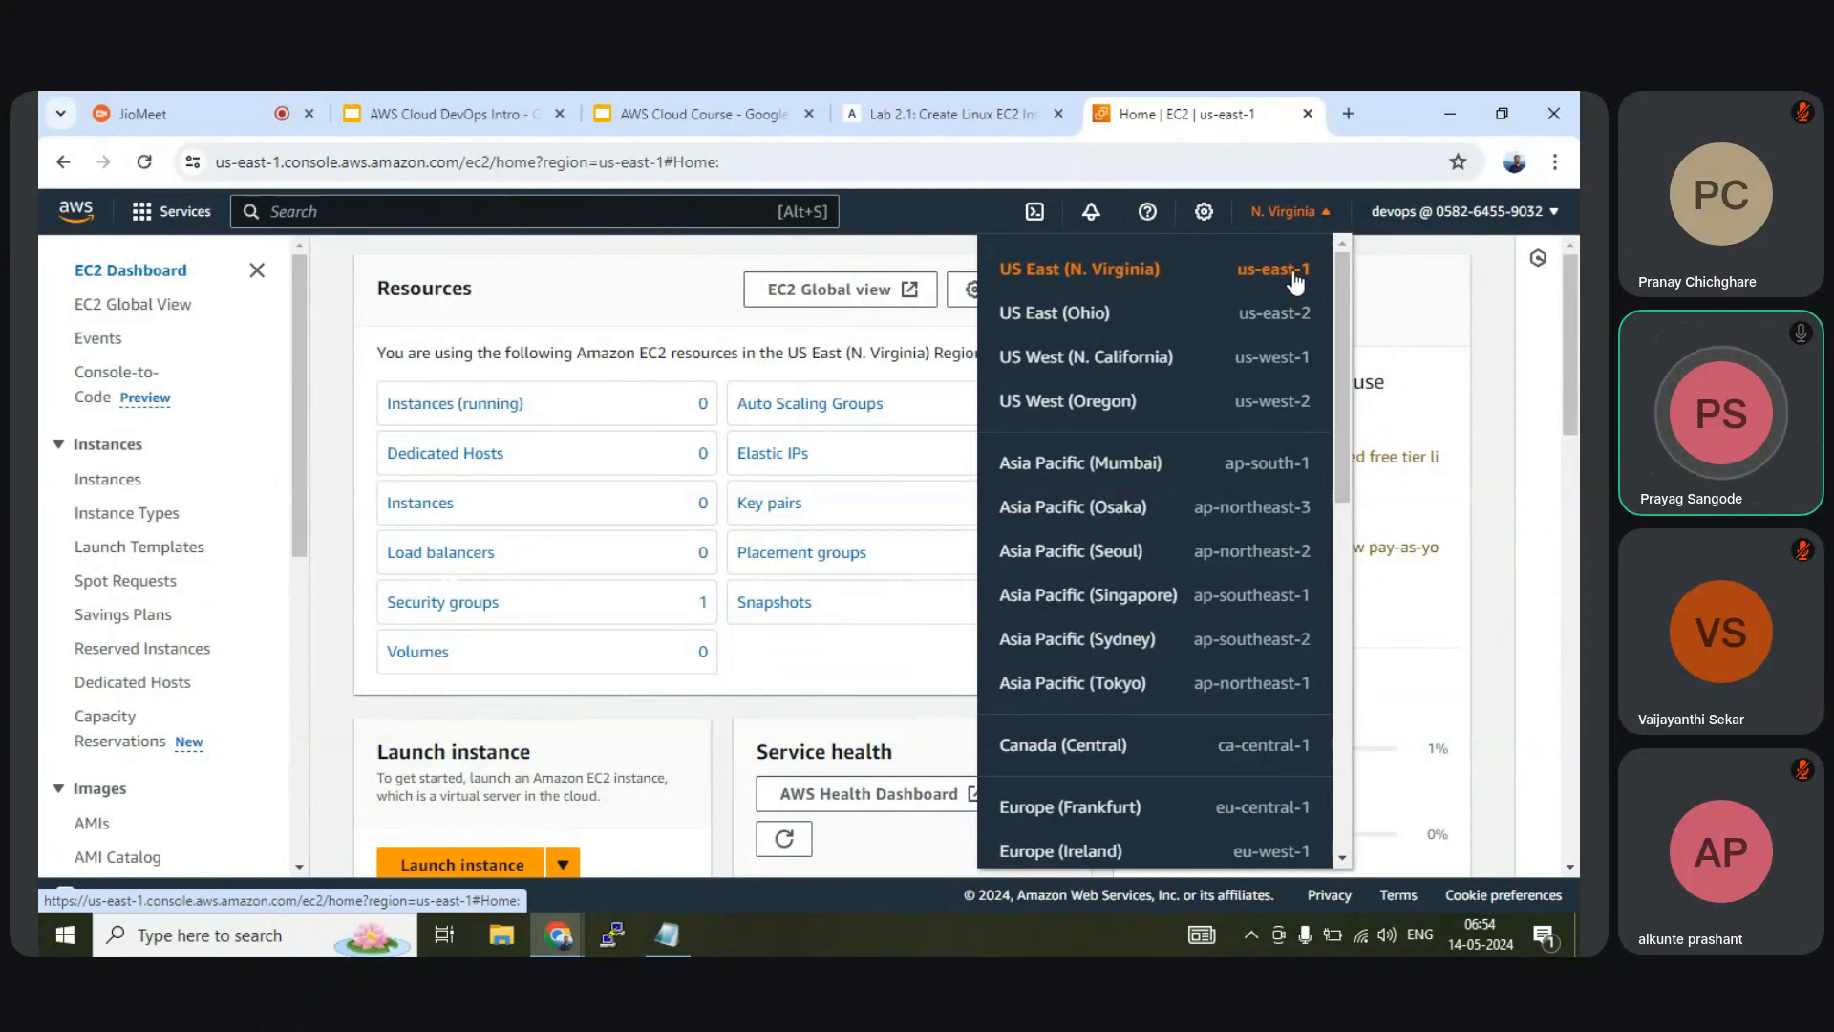
left_click(891, 232)
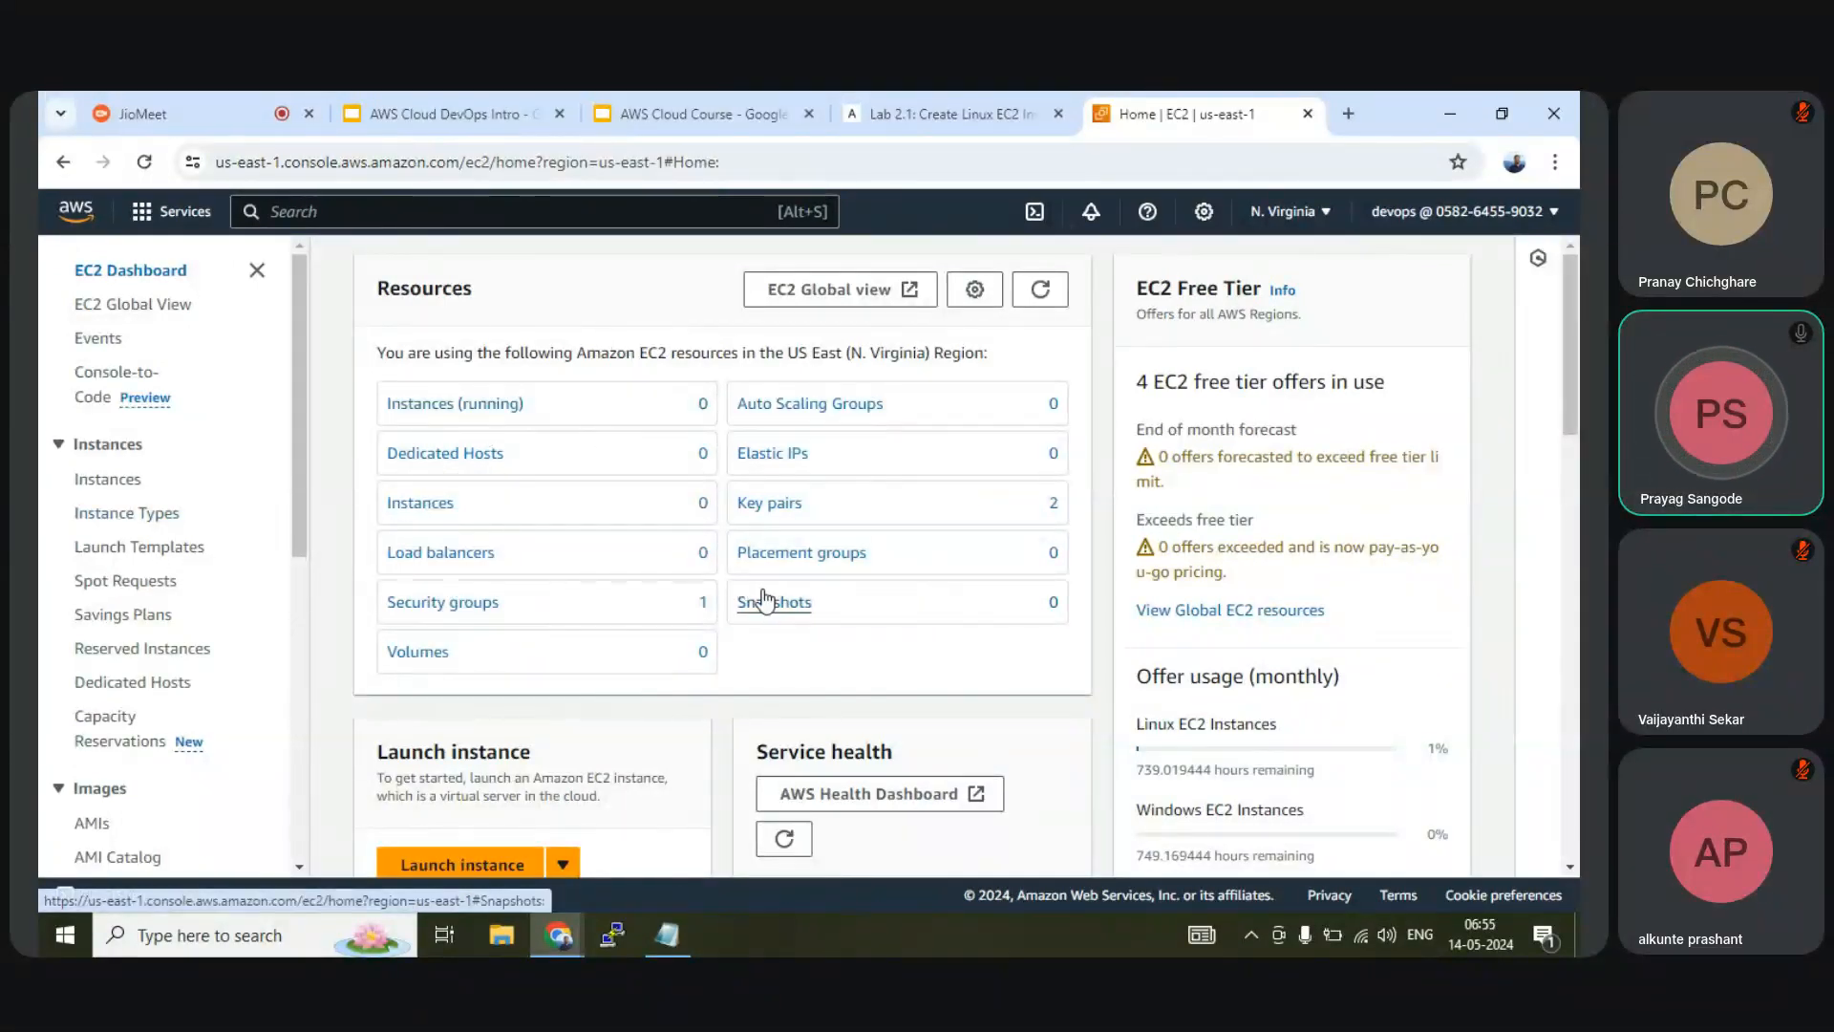
left_click(459, 619)
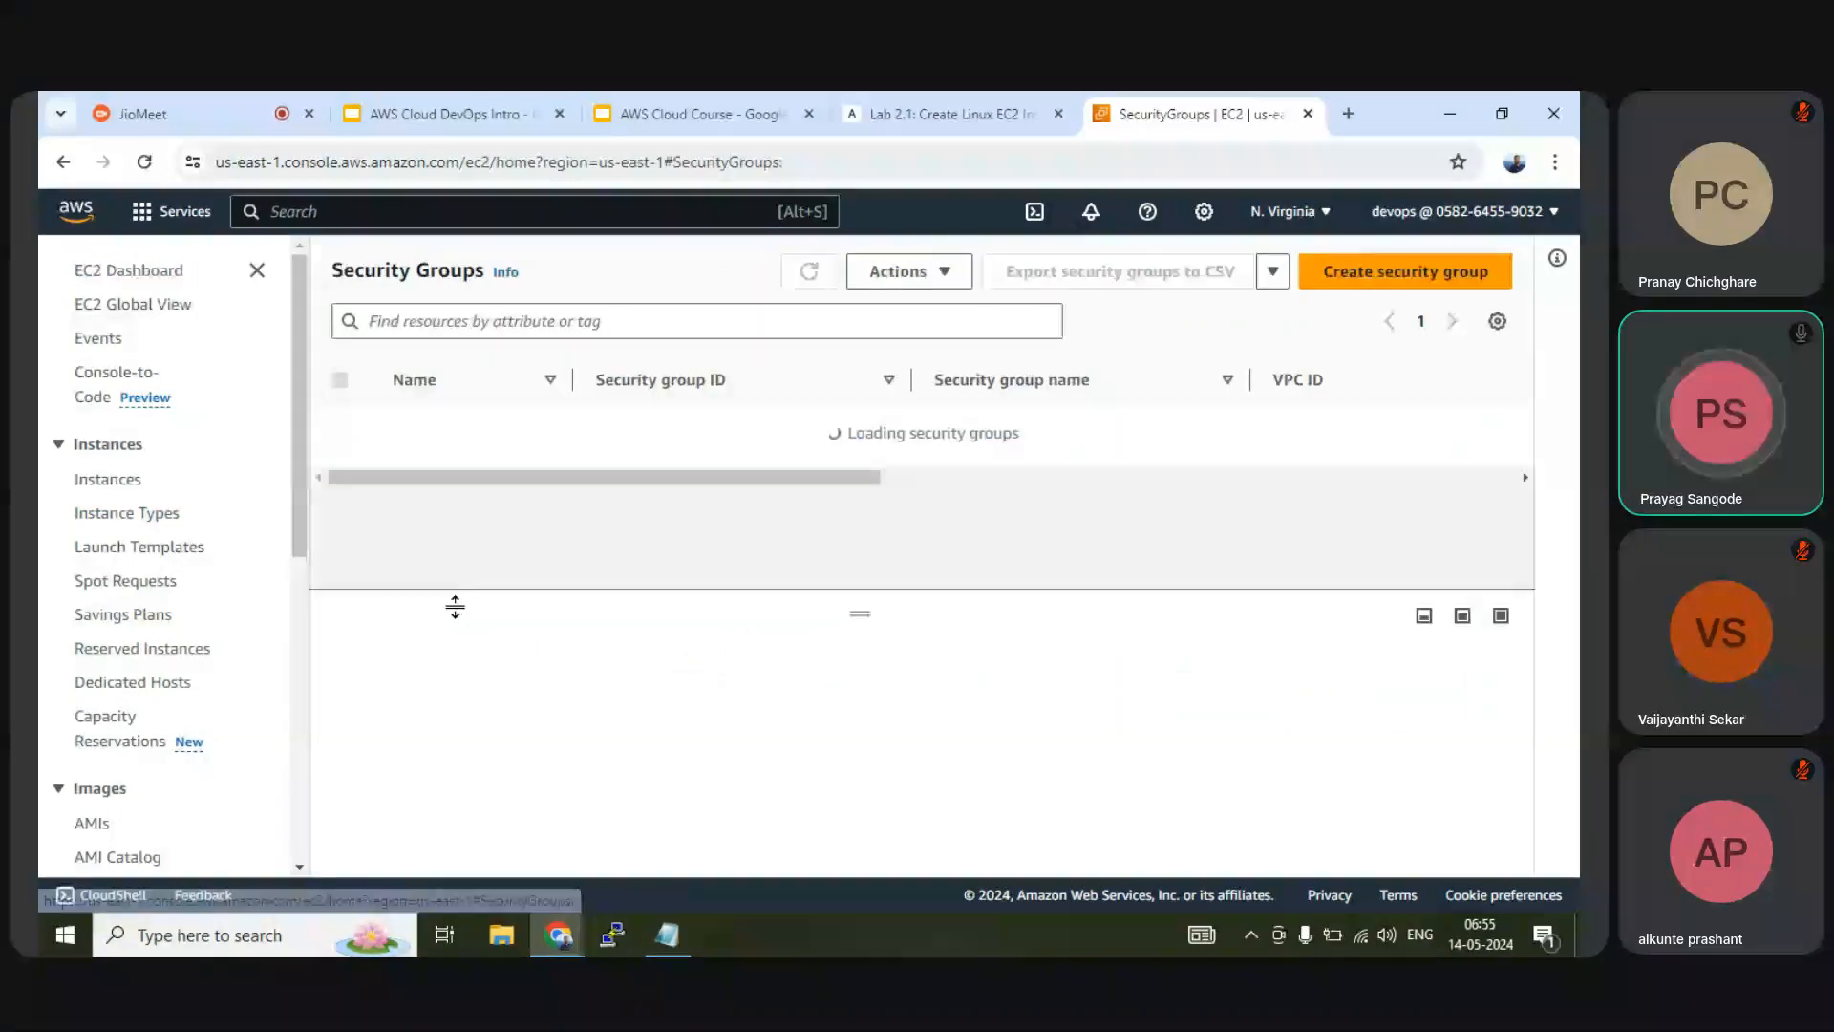
left_click_drag(758, 457, 707, 457)
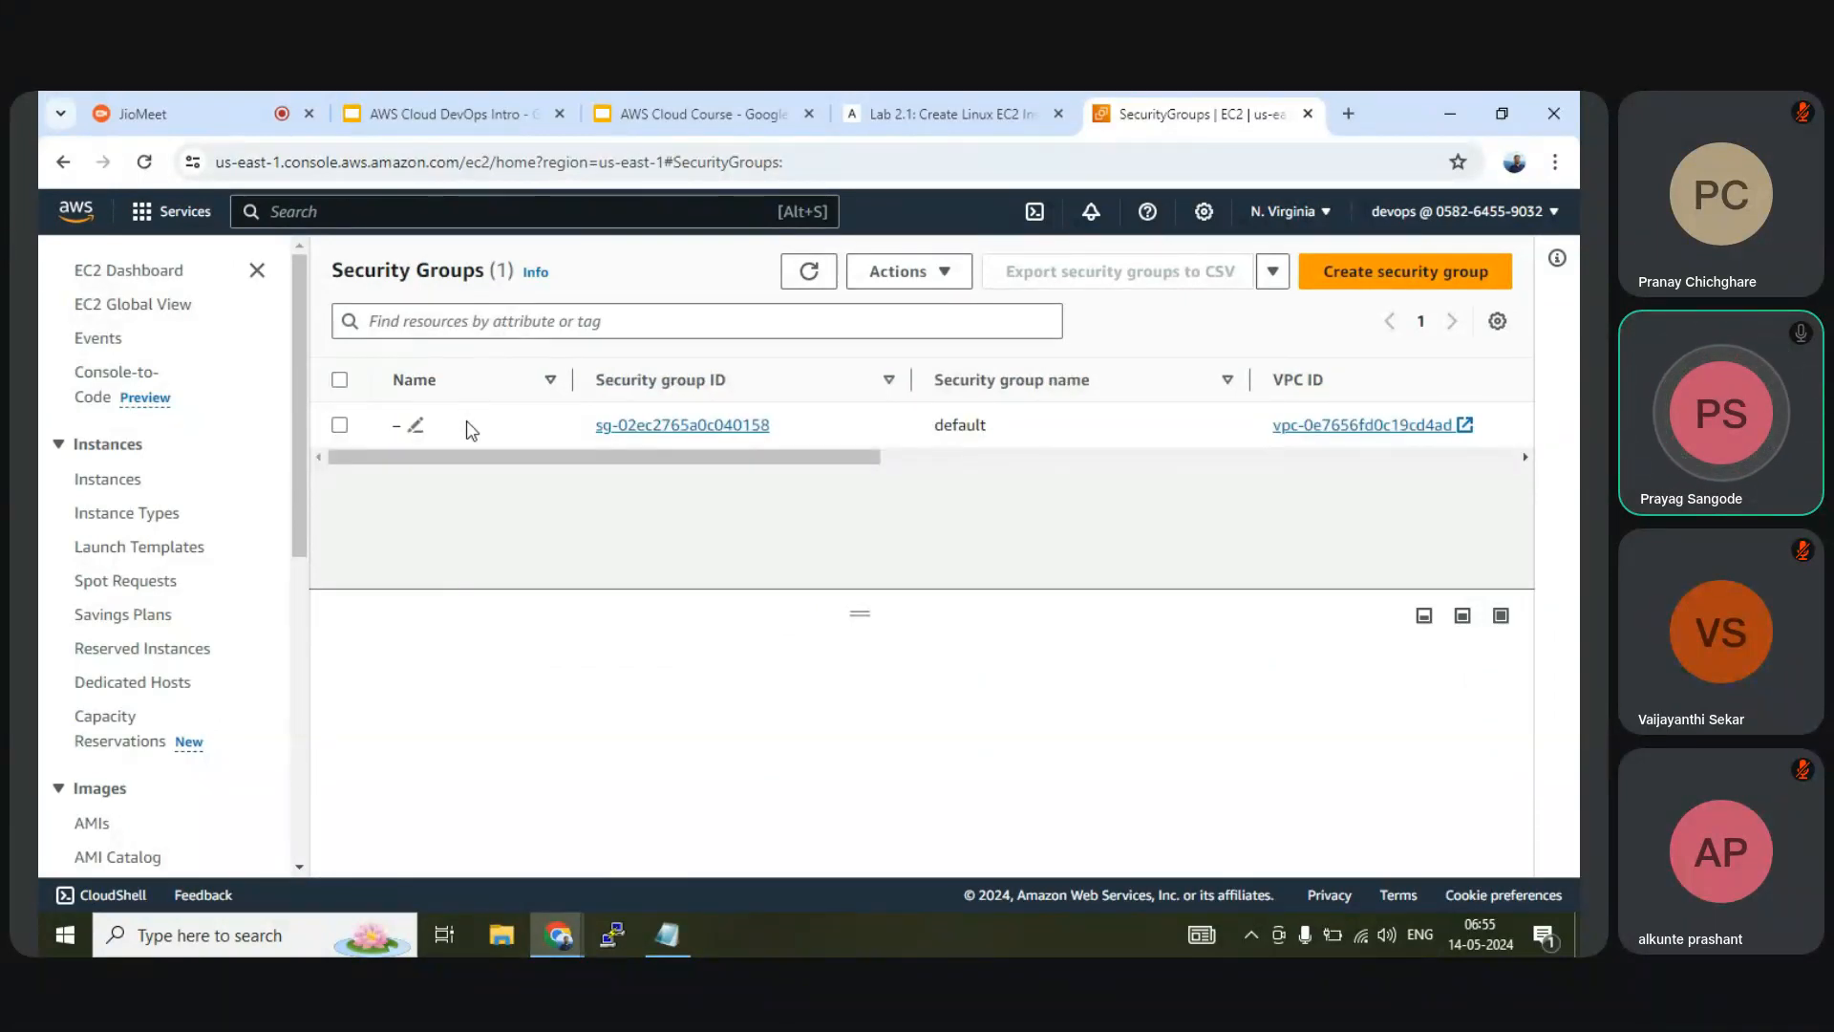
left_click_drag(459, 457, 414, 480)
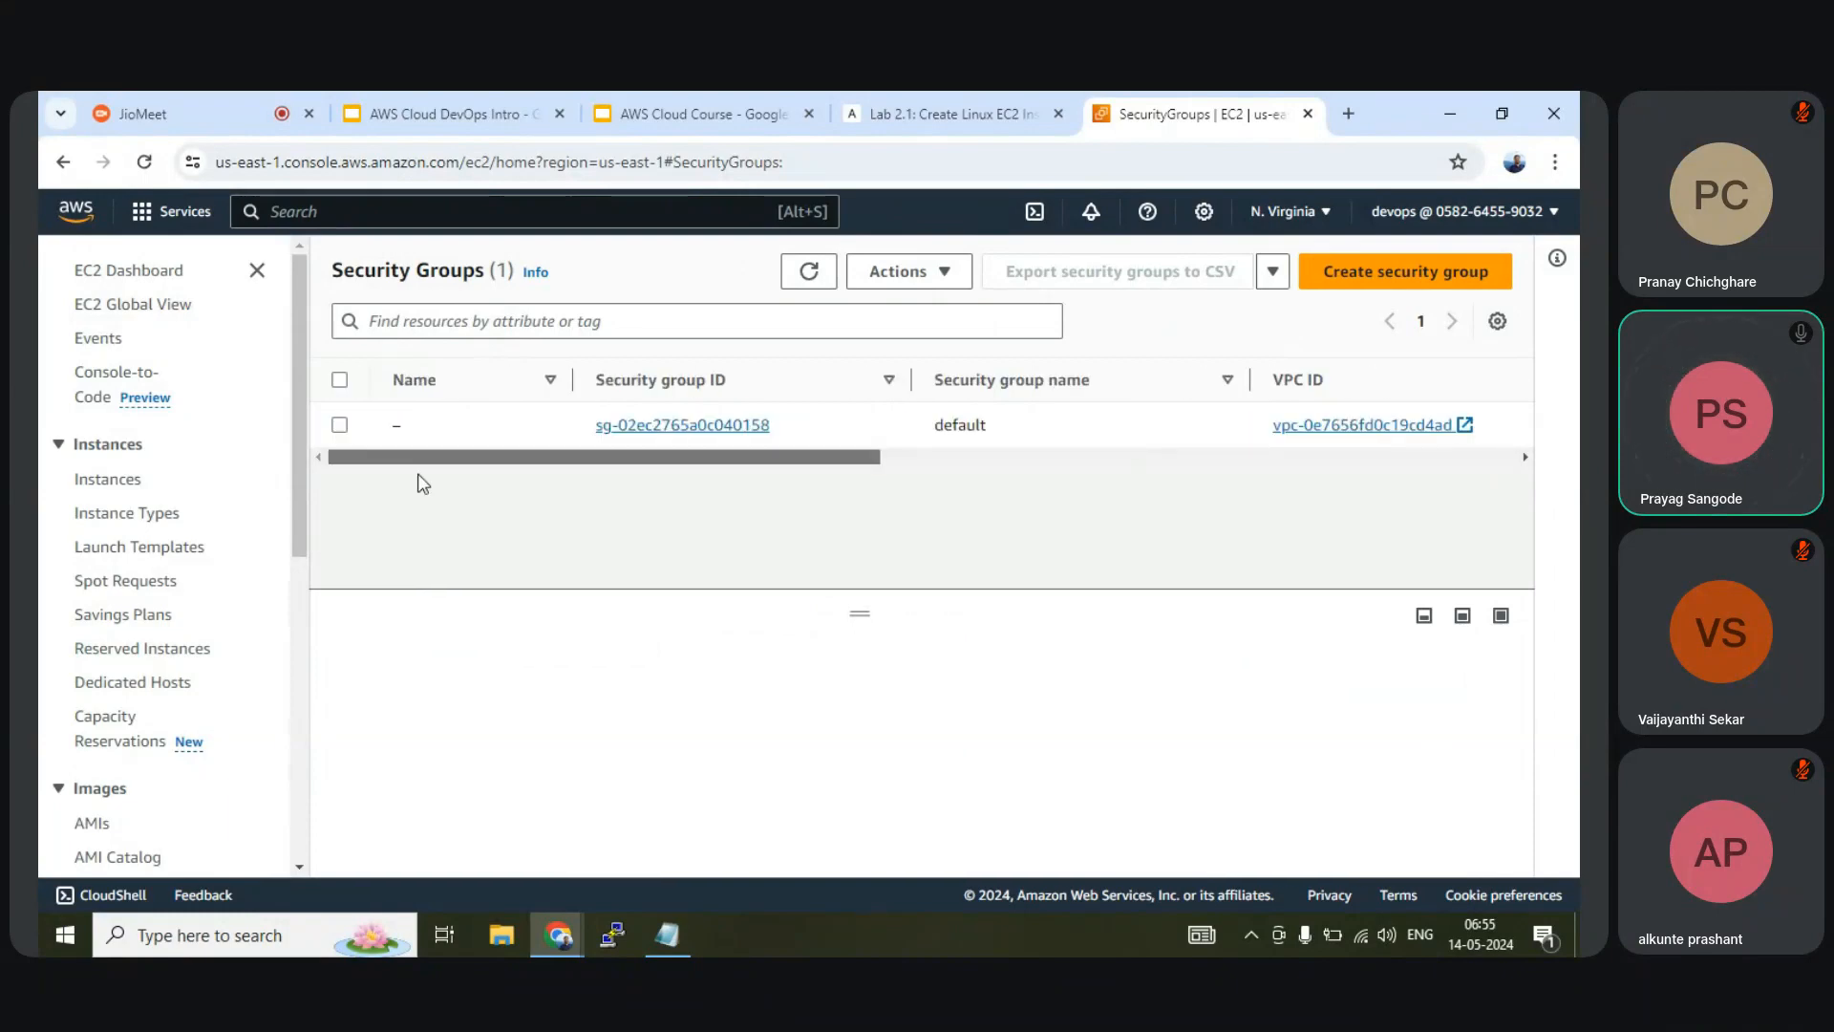
left_click(127, 485)
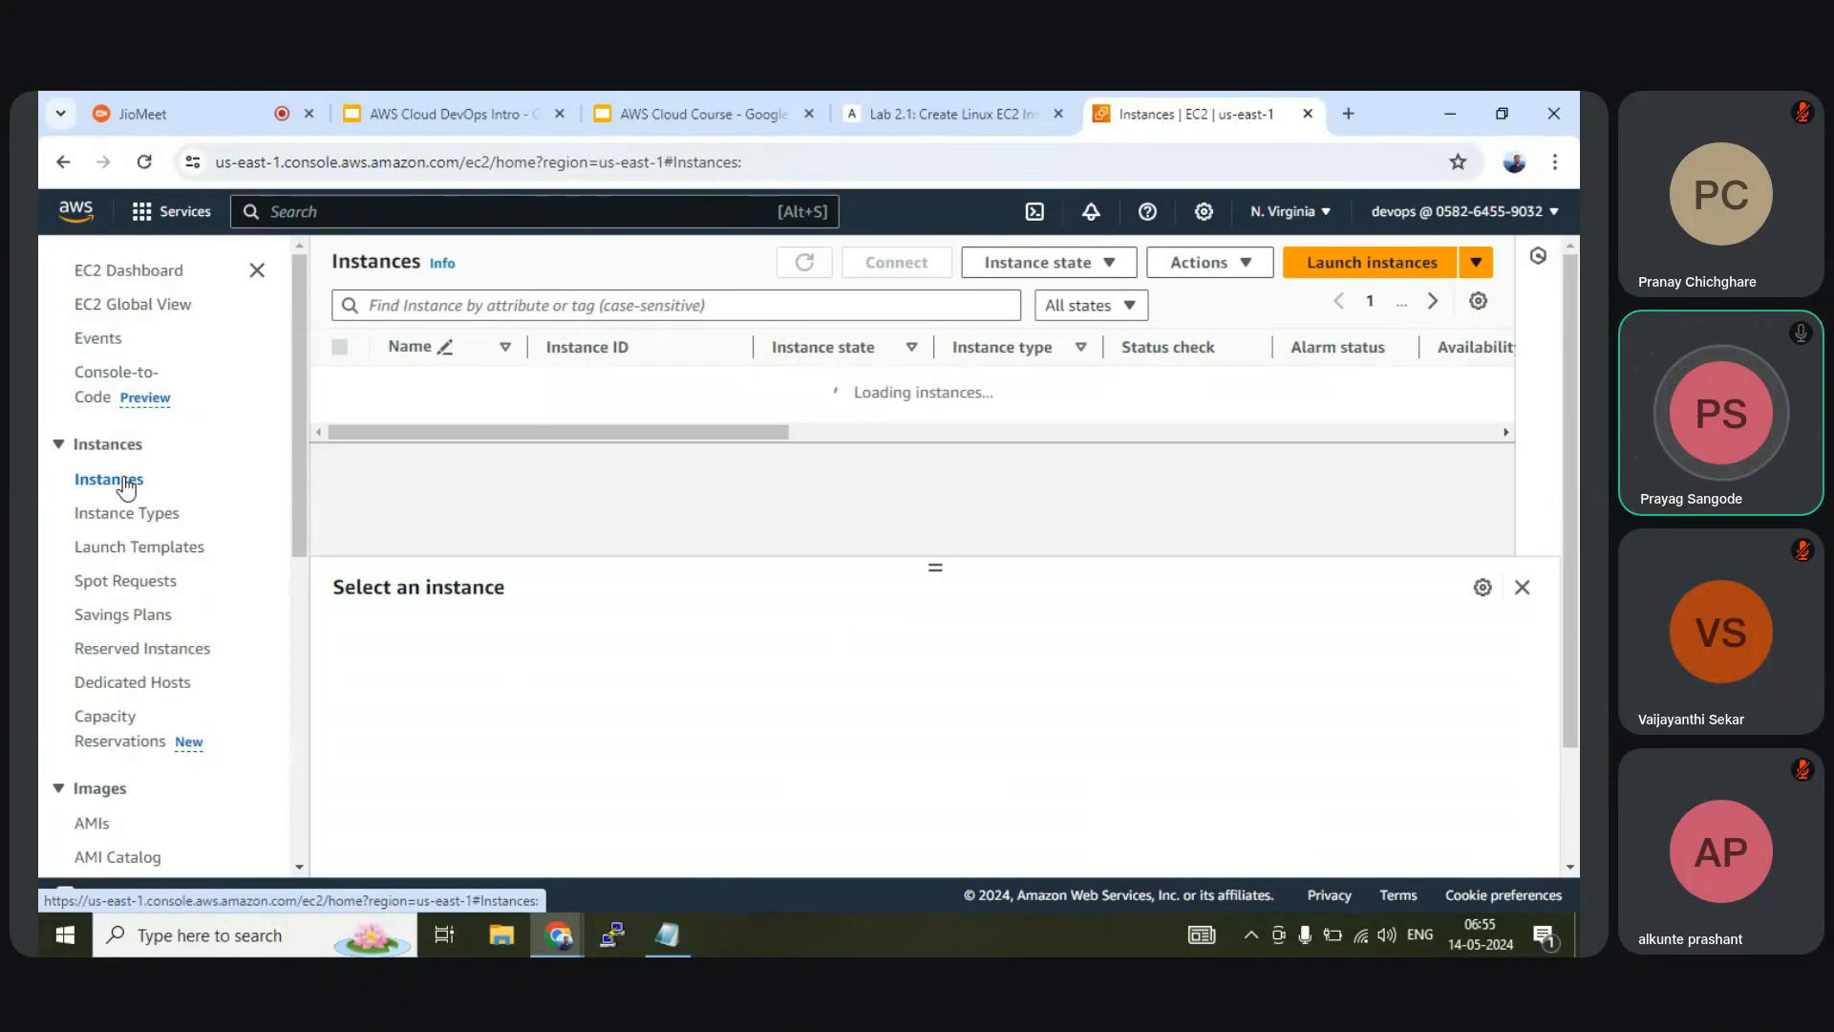
left_click(117, 277)
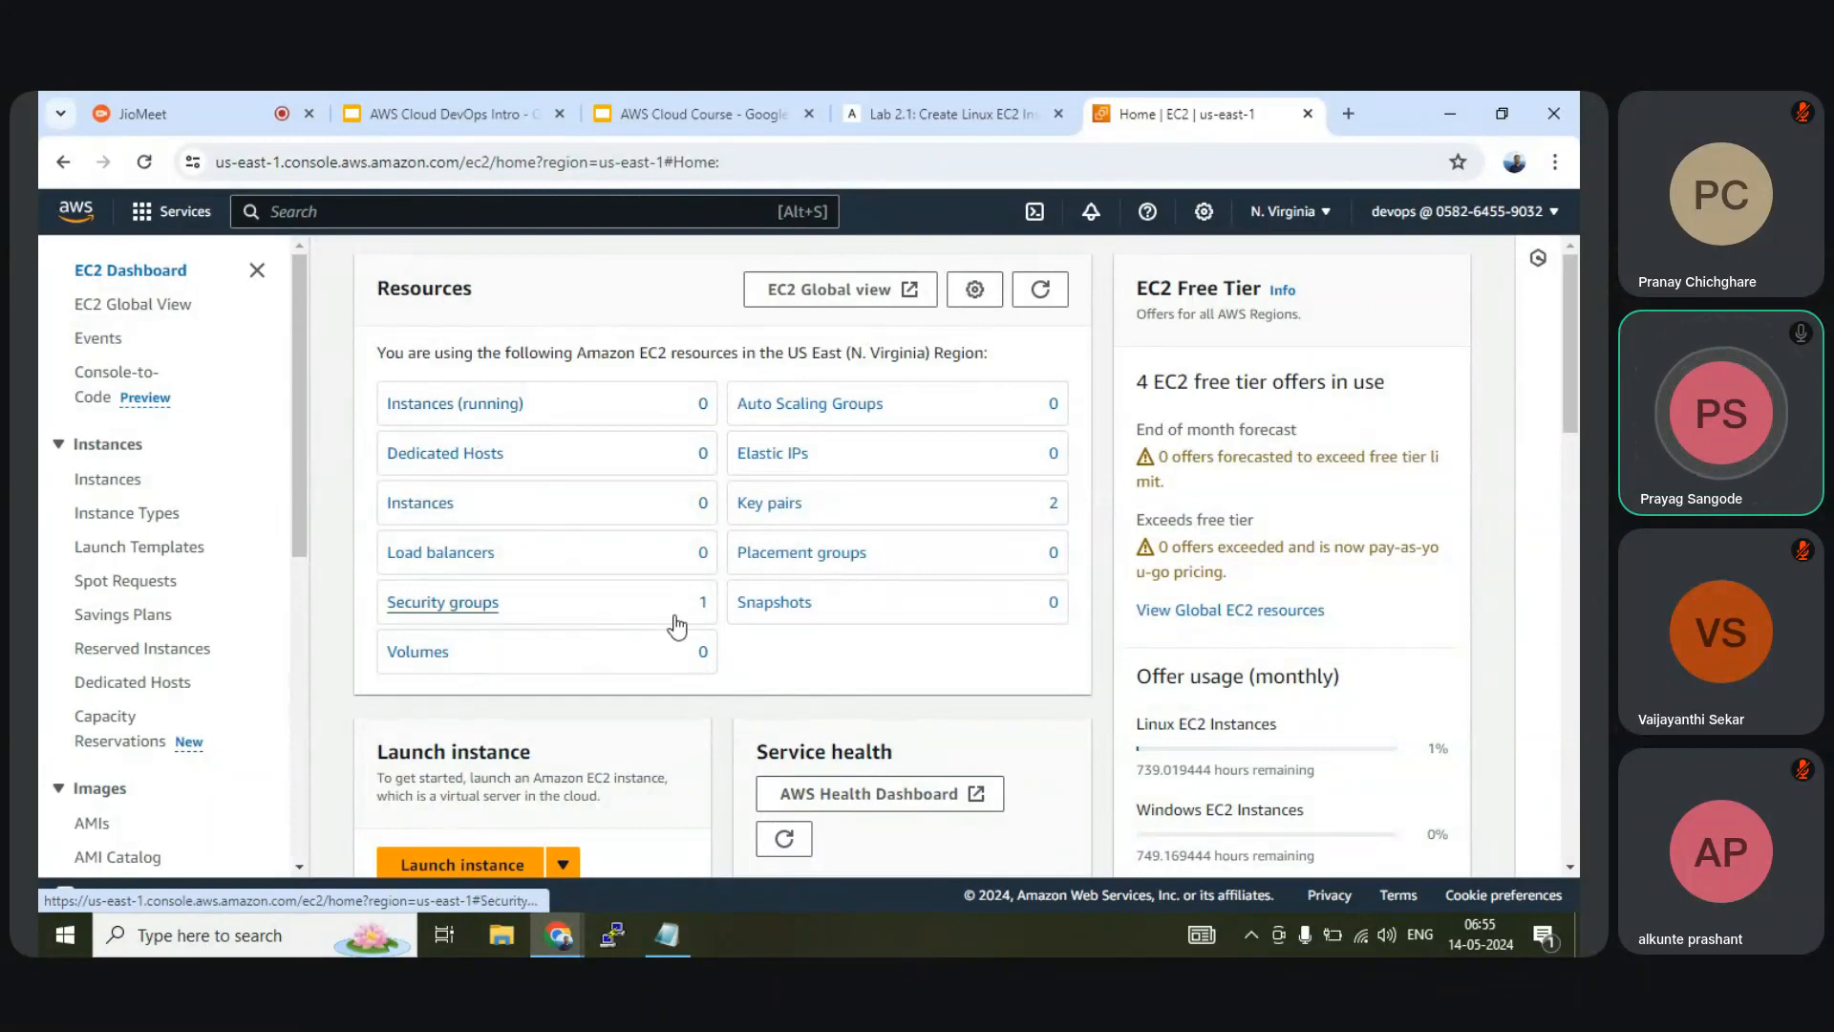
left_click(774, 504)
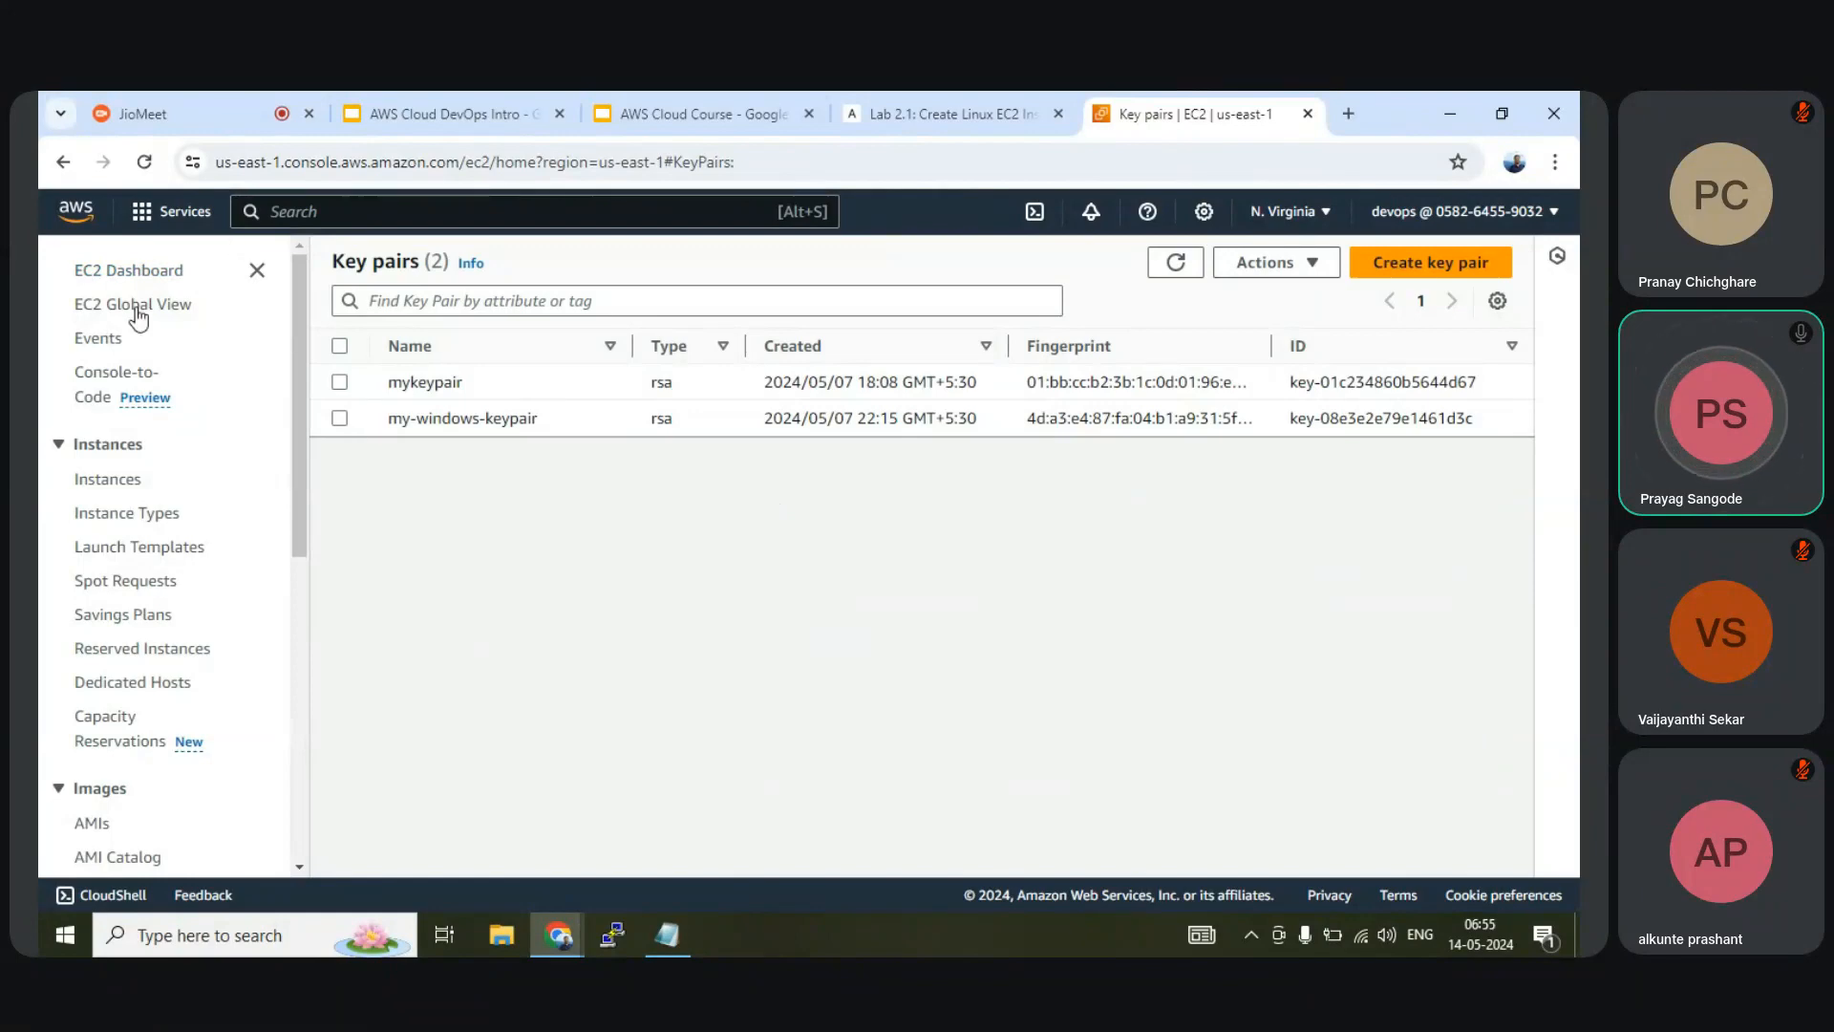
left_click(144, 277)
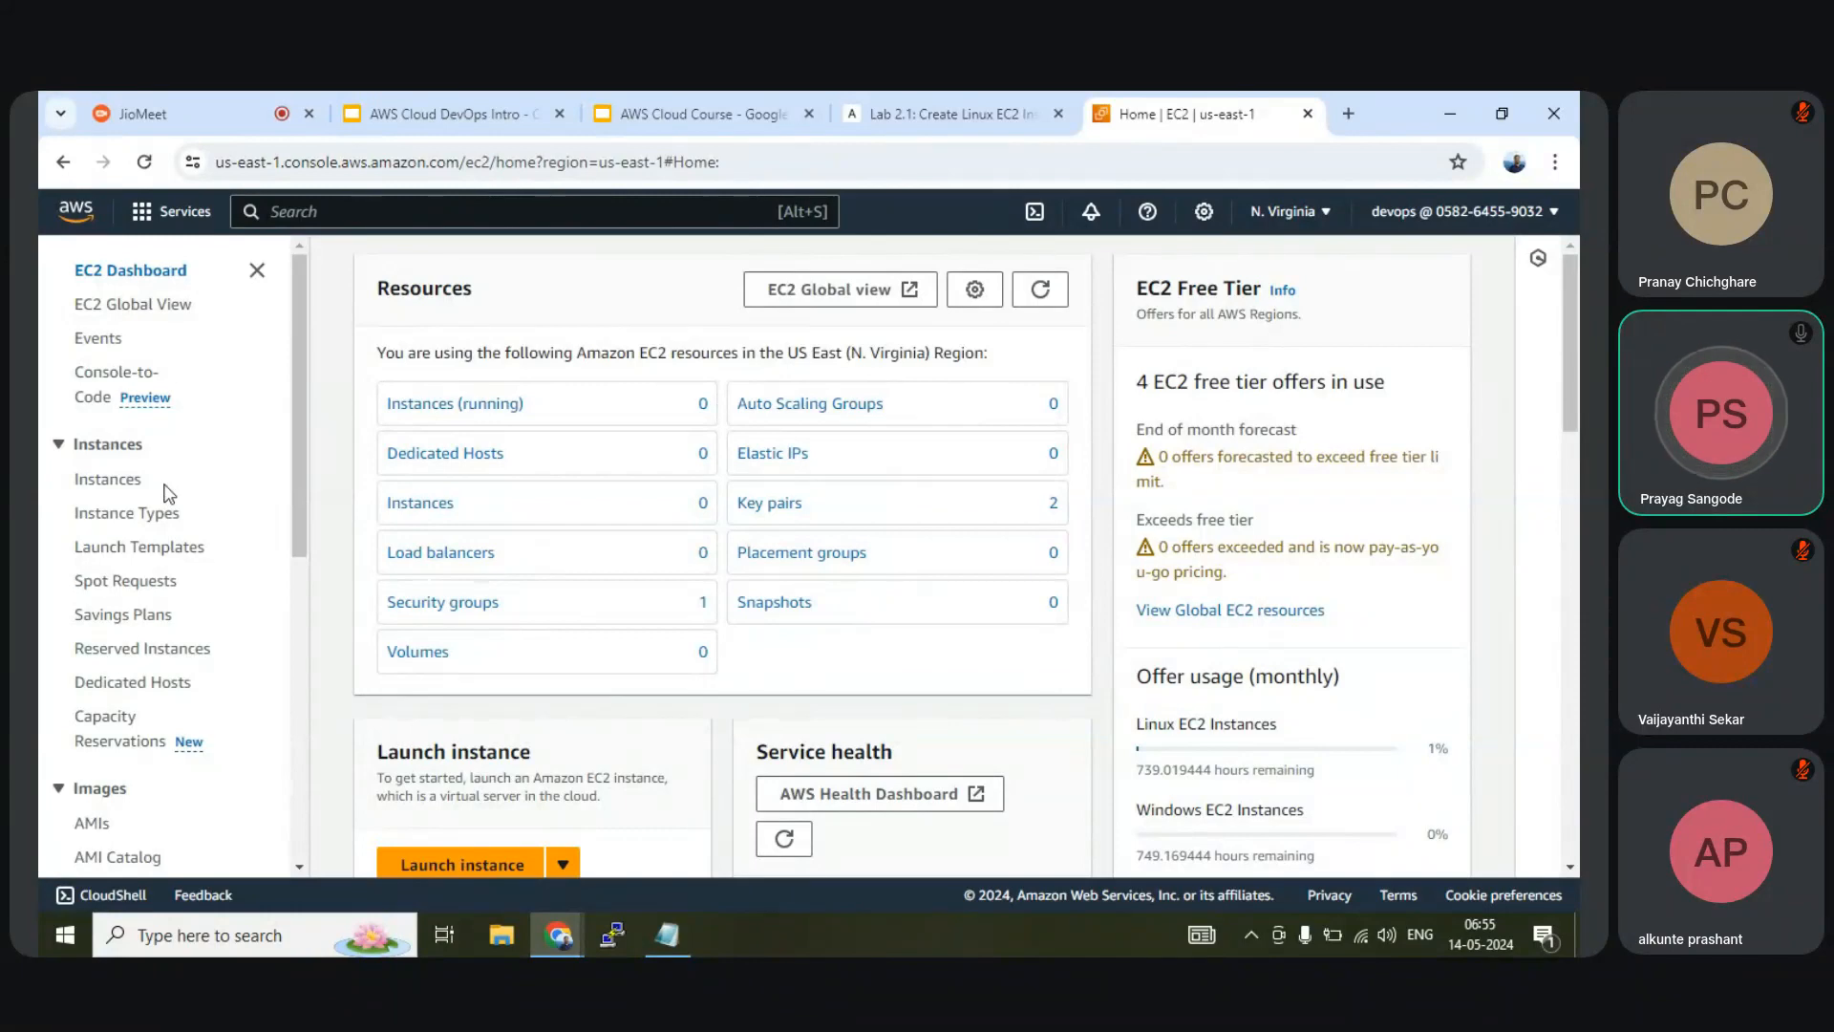
scroll(166, 496, "down", 1)
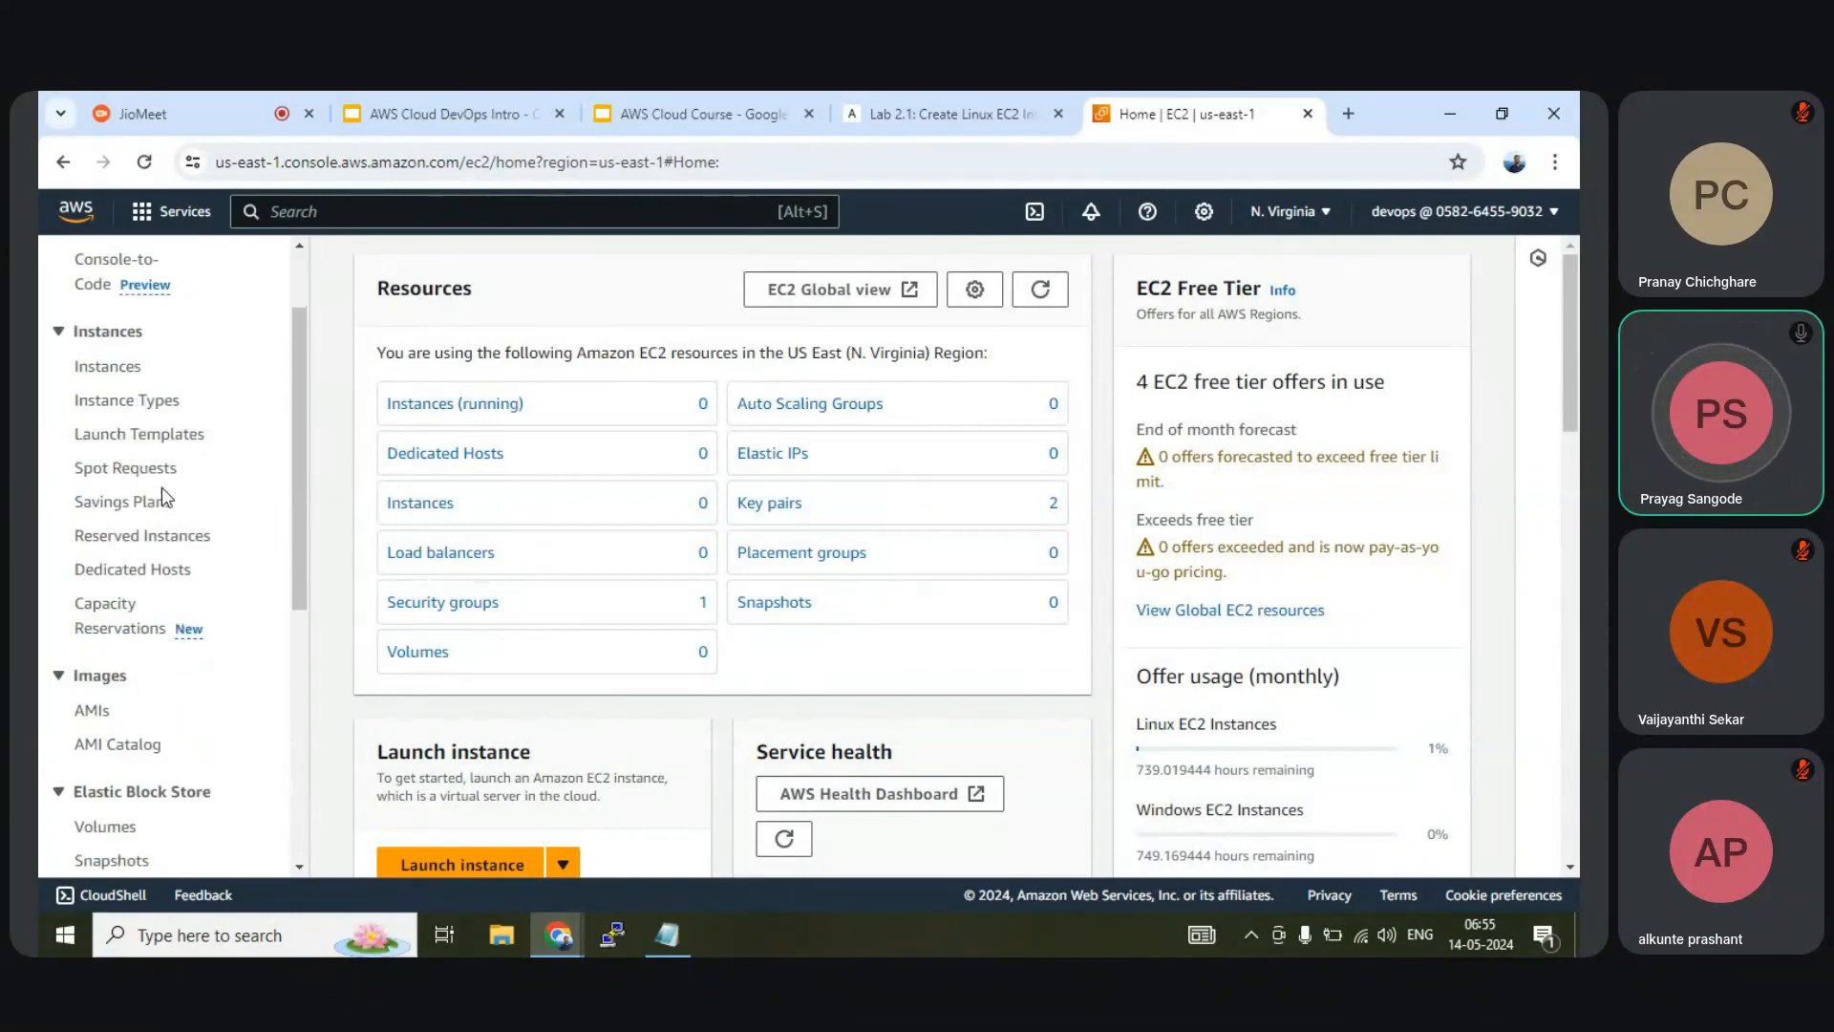
Browse the Instance Types, Spot Requests, Savings Plans, Reserved Instances, Dedicated Hosts and Capacity Reservations pages
left_click(116, 409)
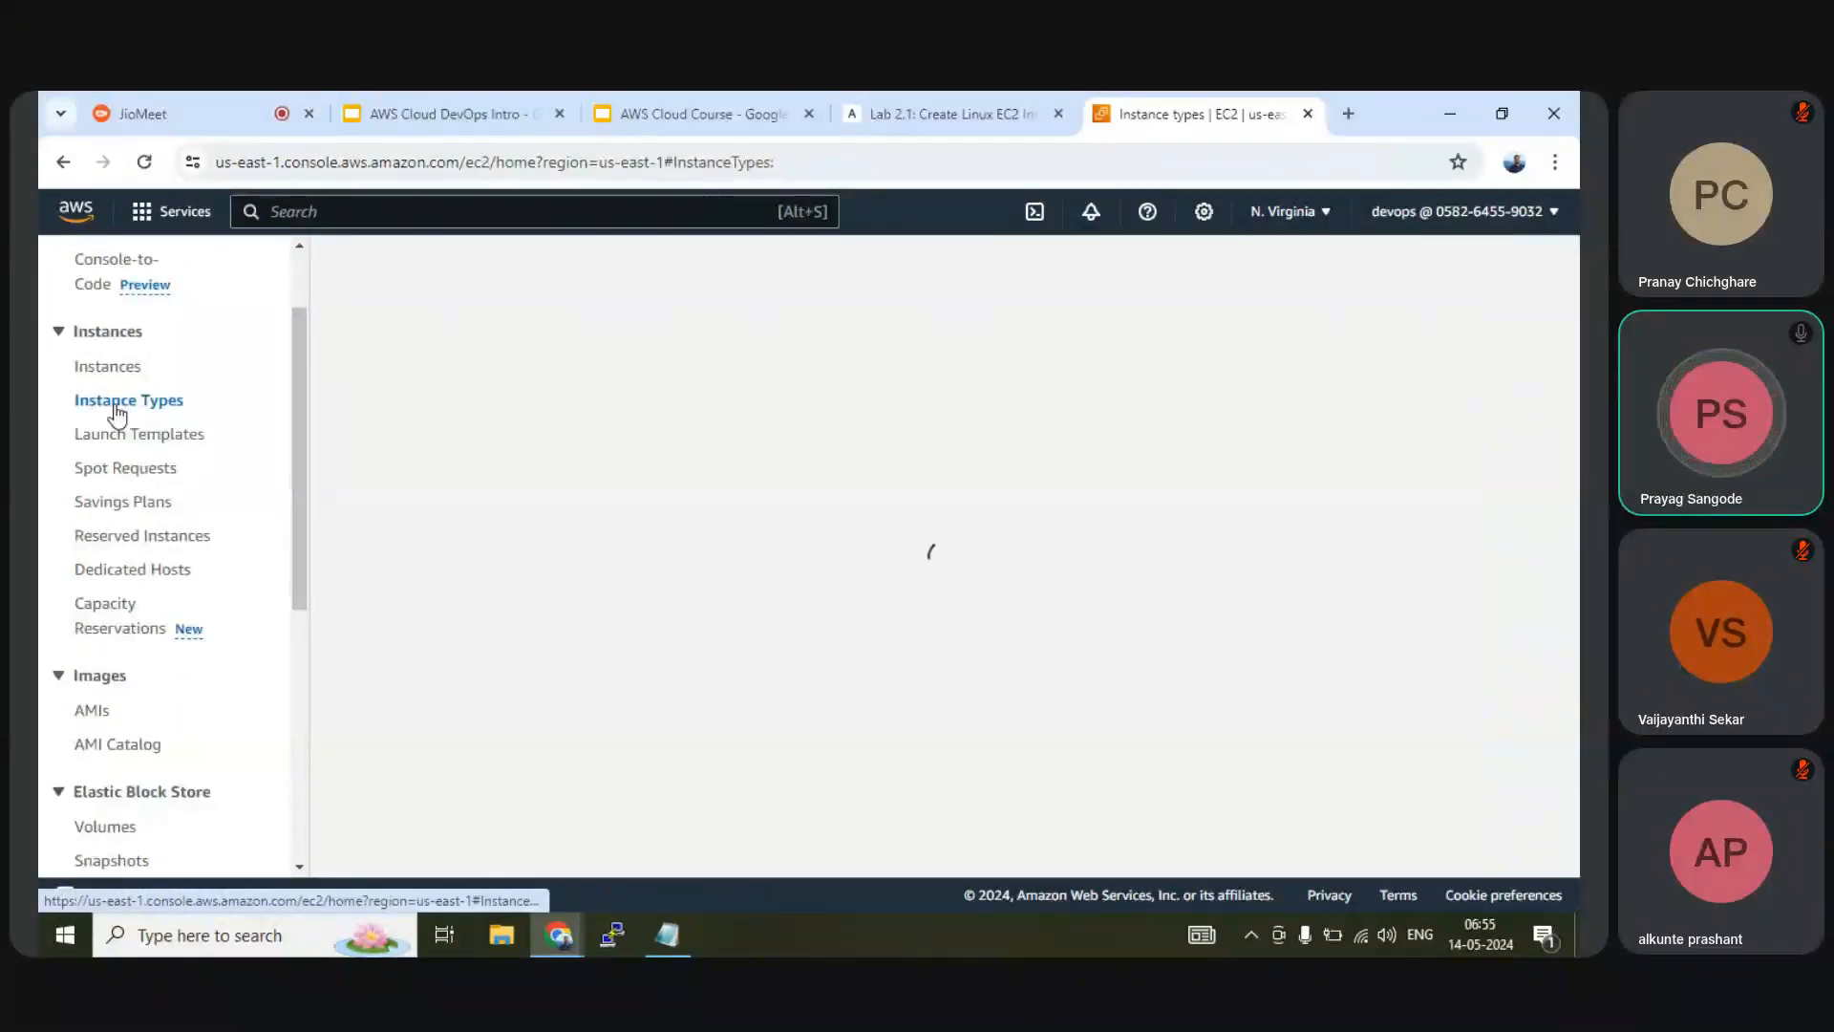
left_click(113, 470)
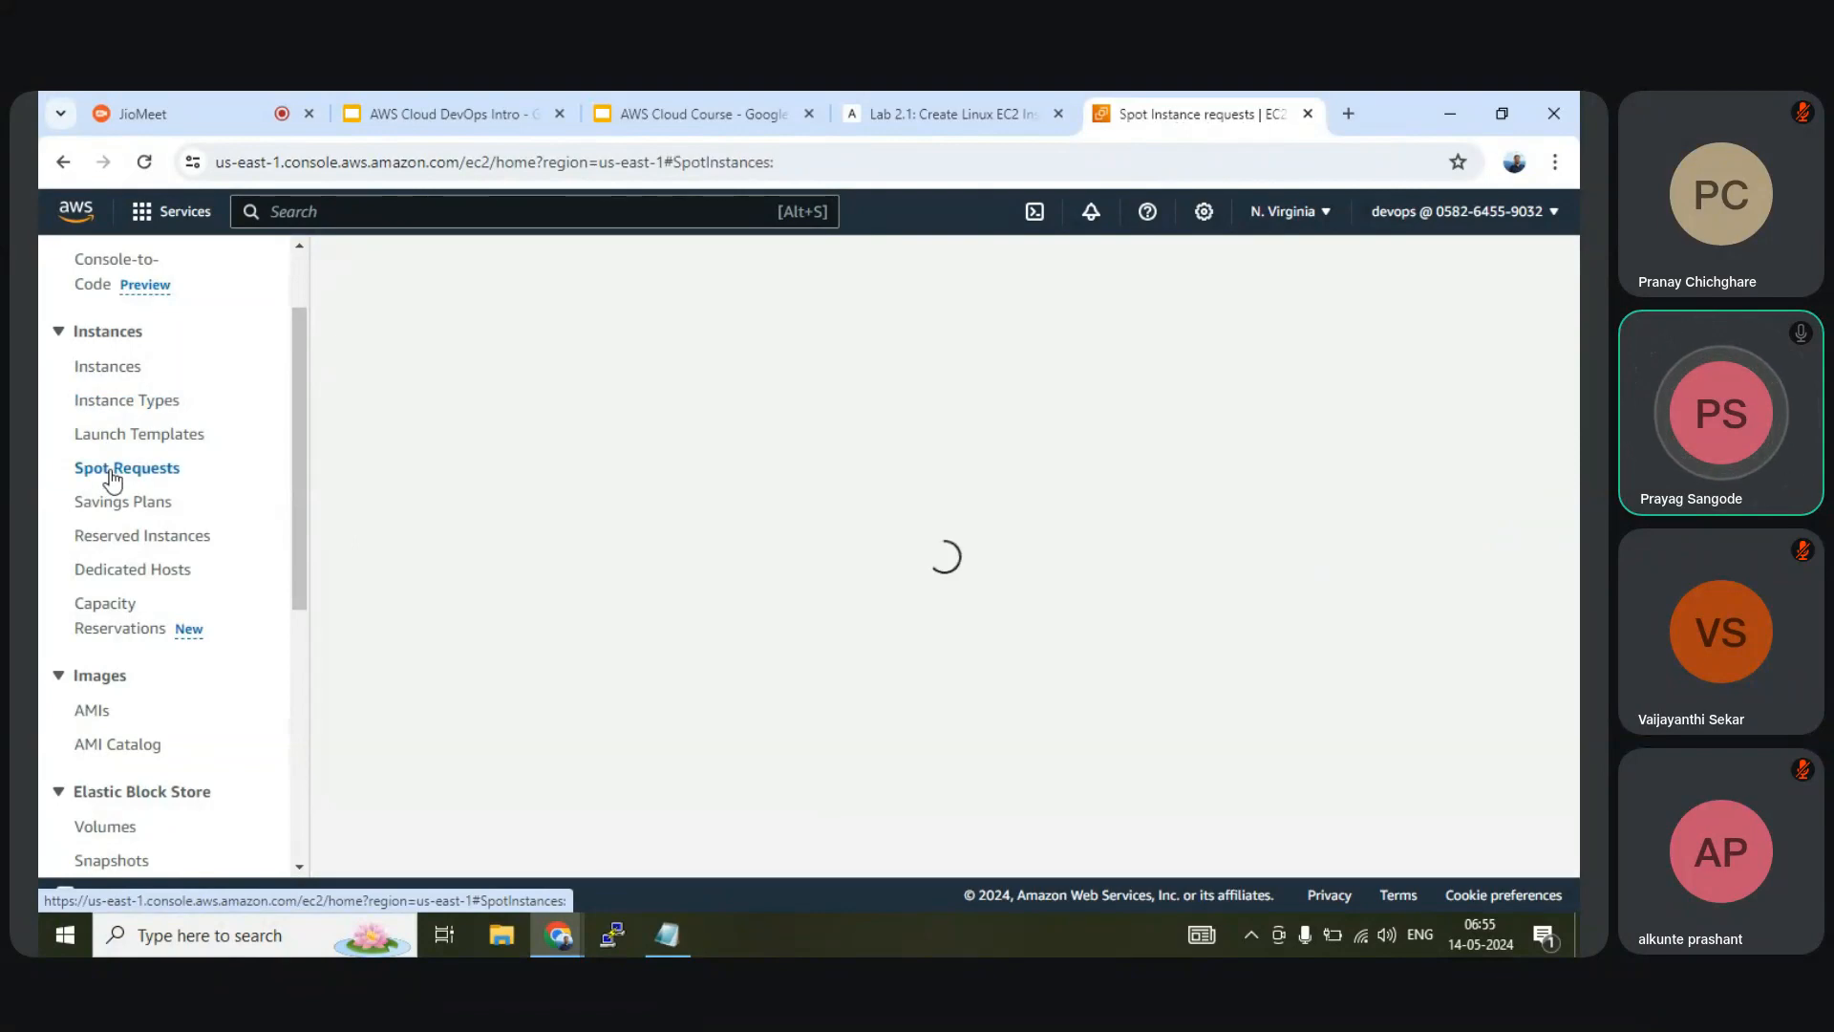
left_click(115, 501)
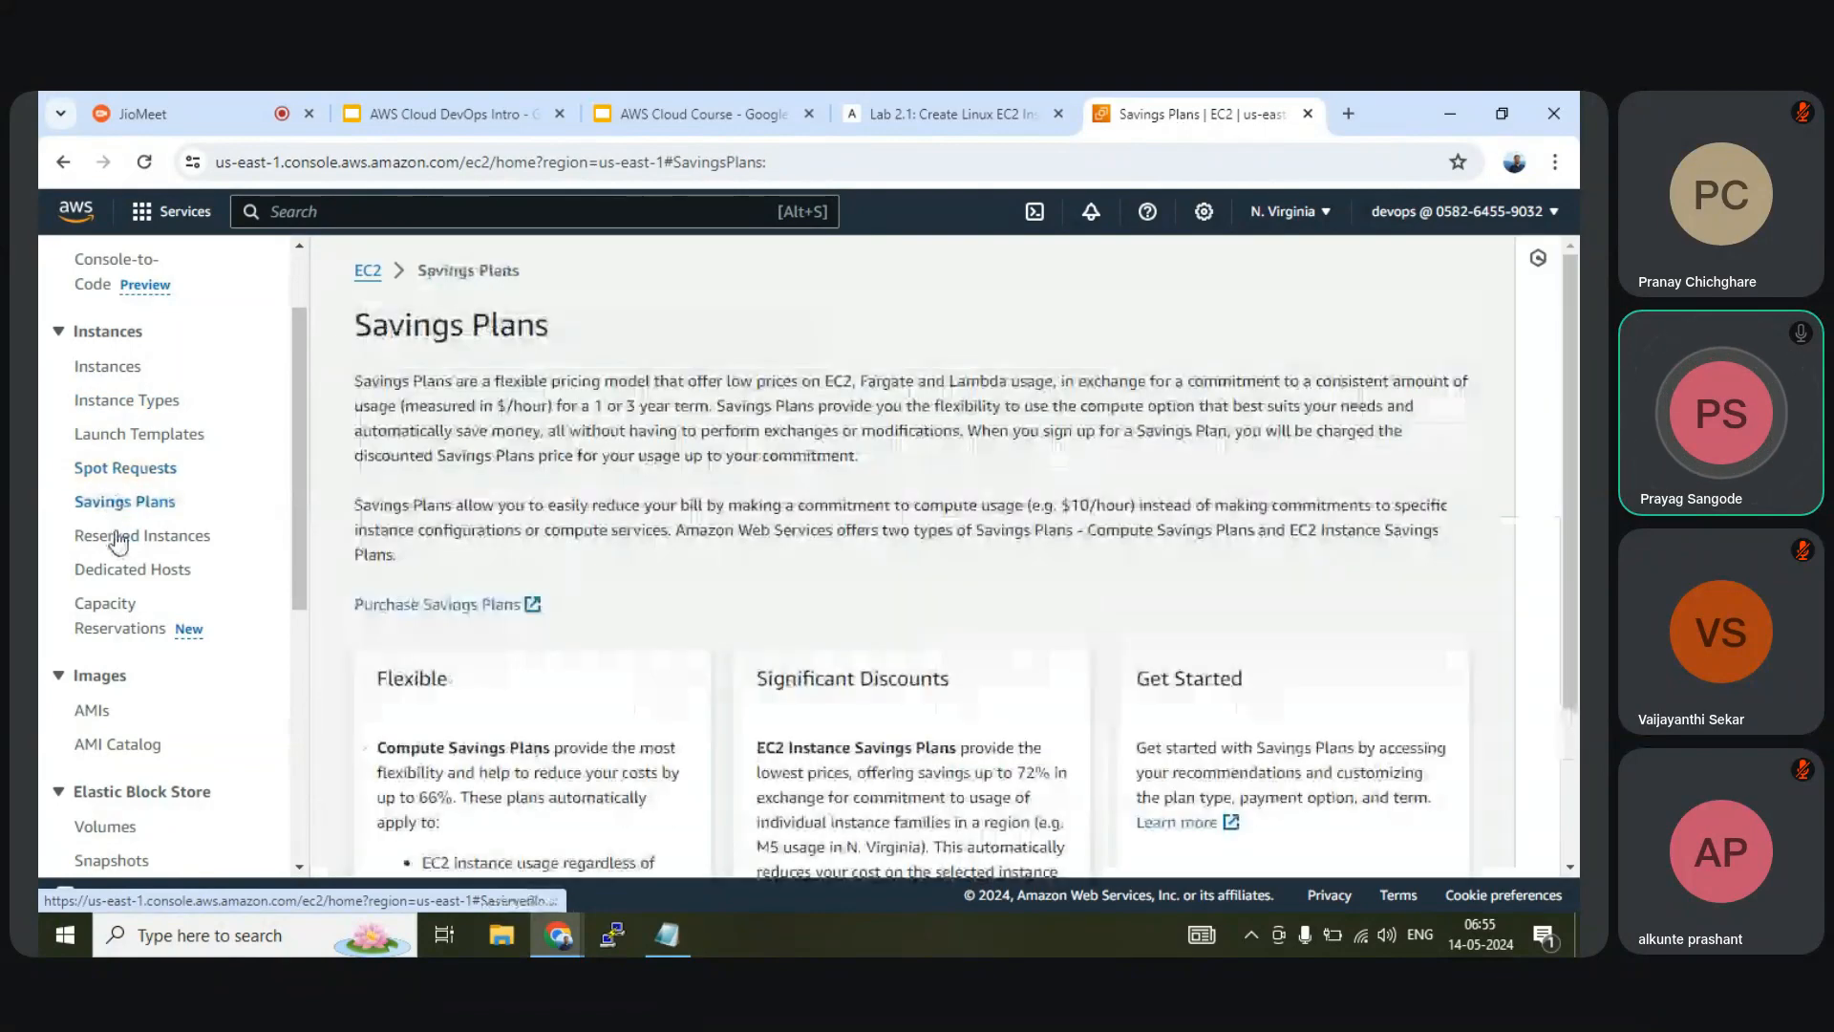
left_click(118, 537)
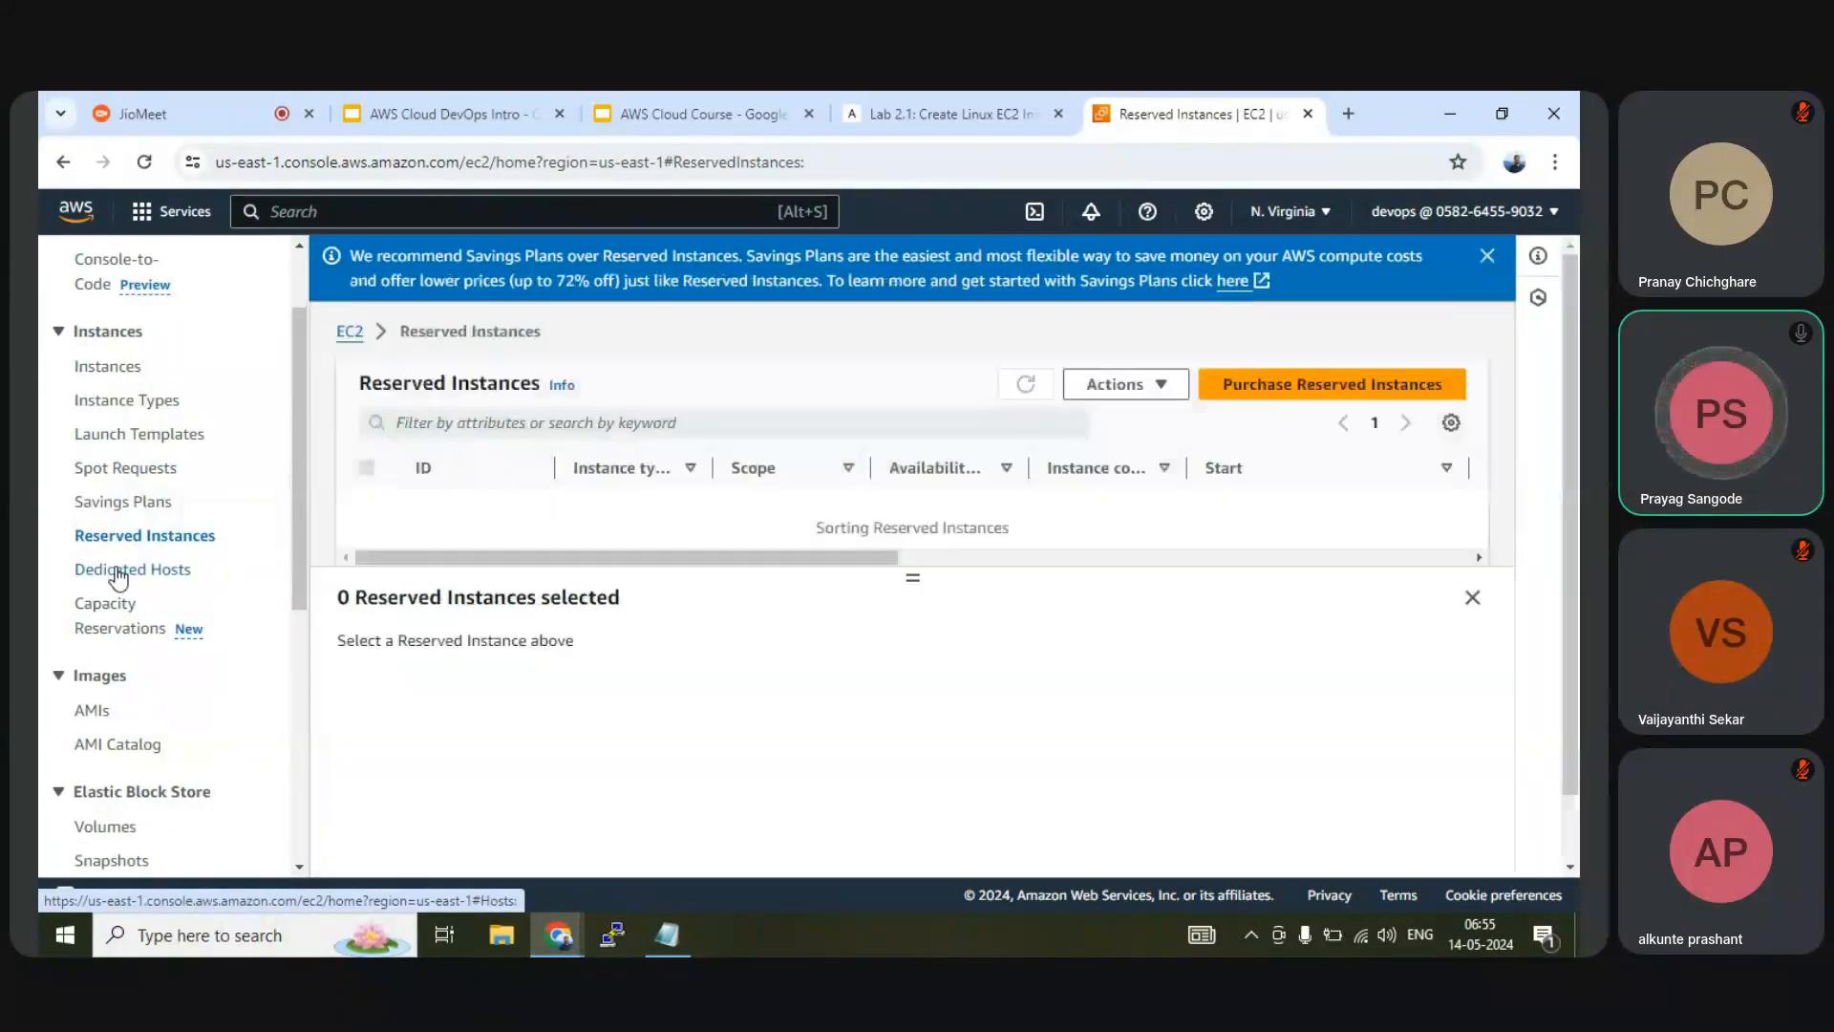
left_click(113, 572)
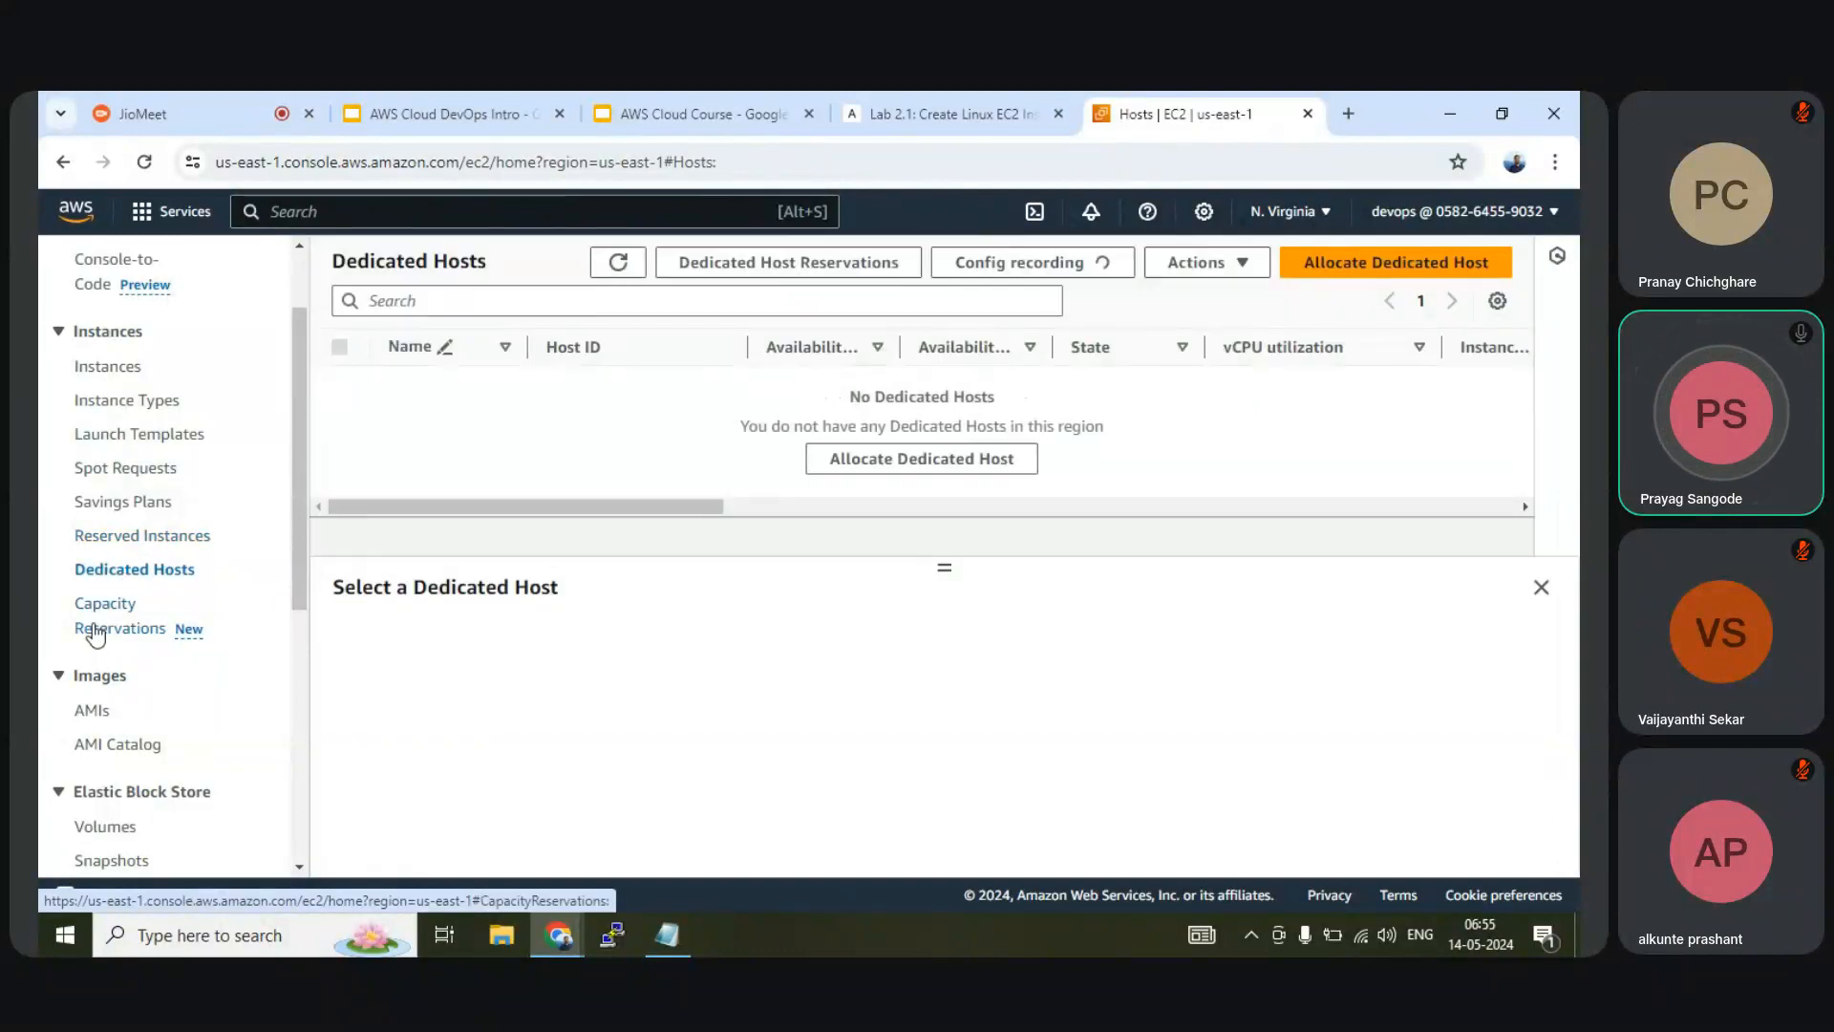
left_click(96, 630)
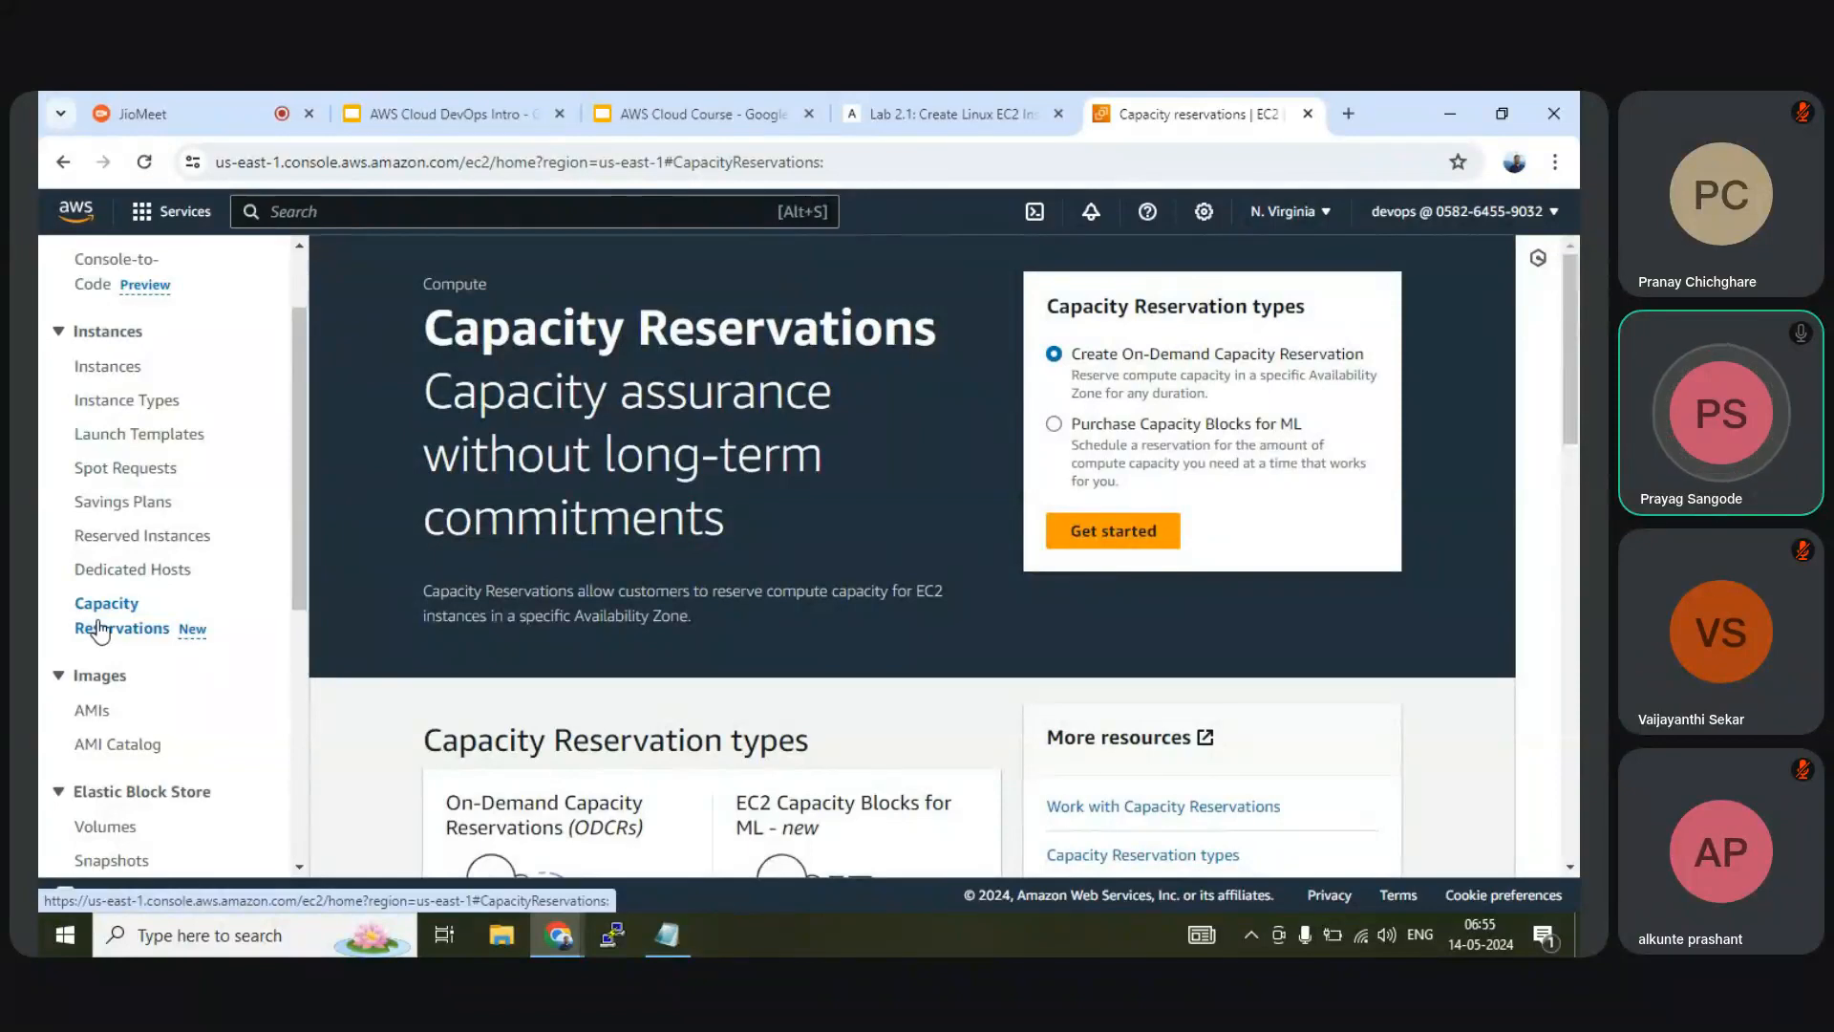
Return to the EC2 Dashboard and review its resource summary
scroll(100, 623, "down", 3)
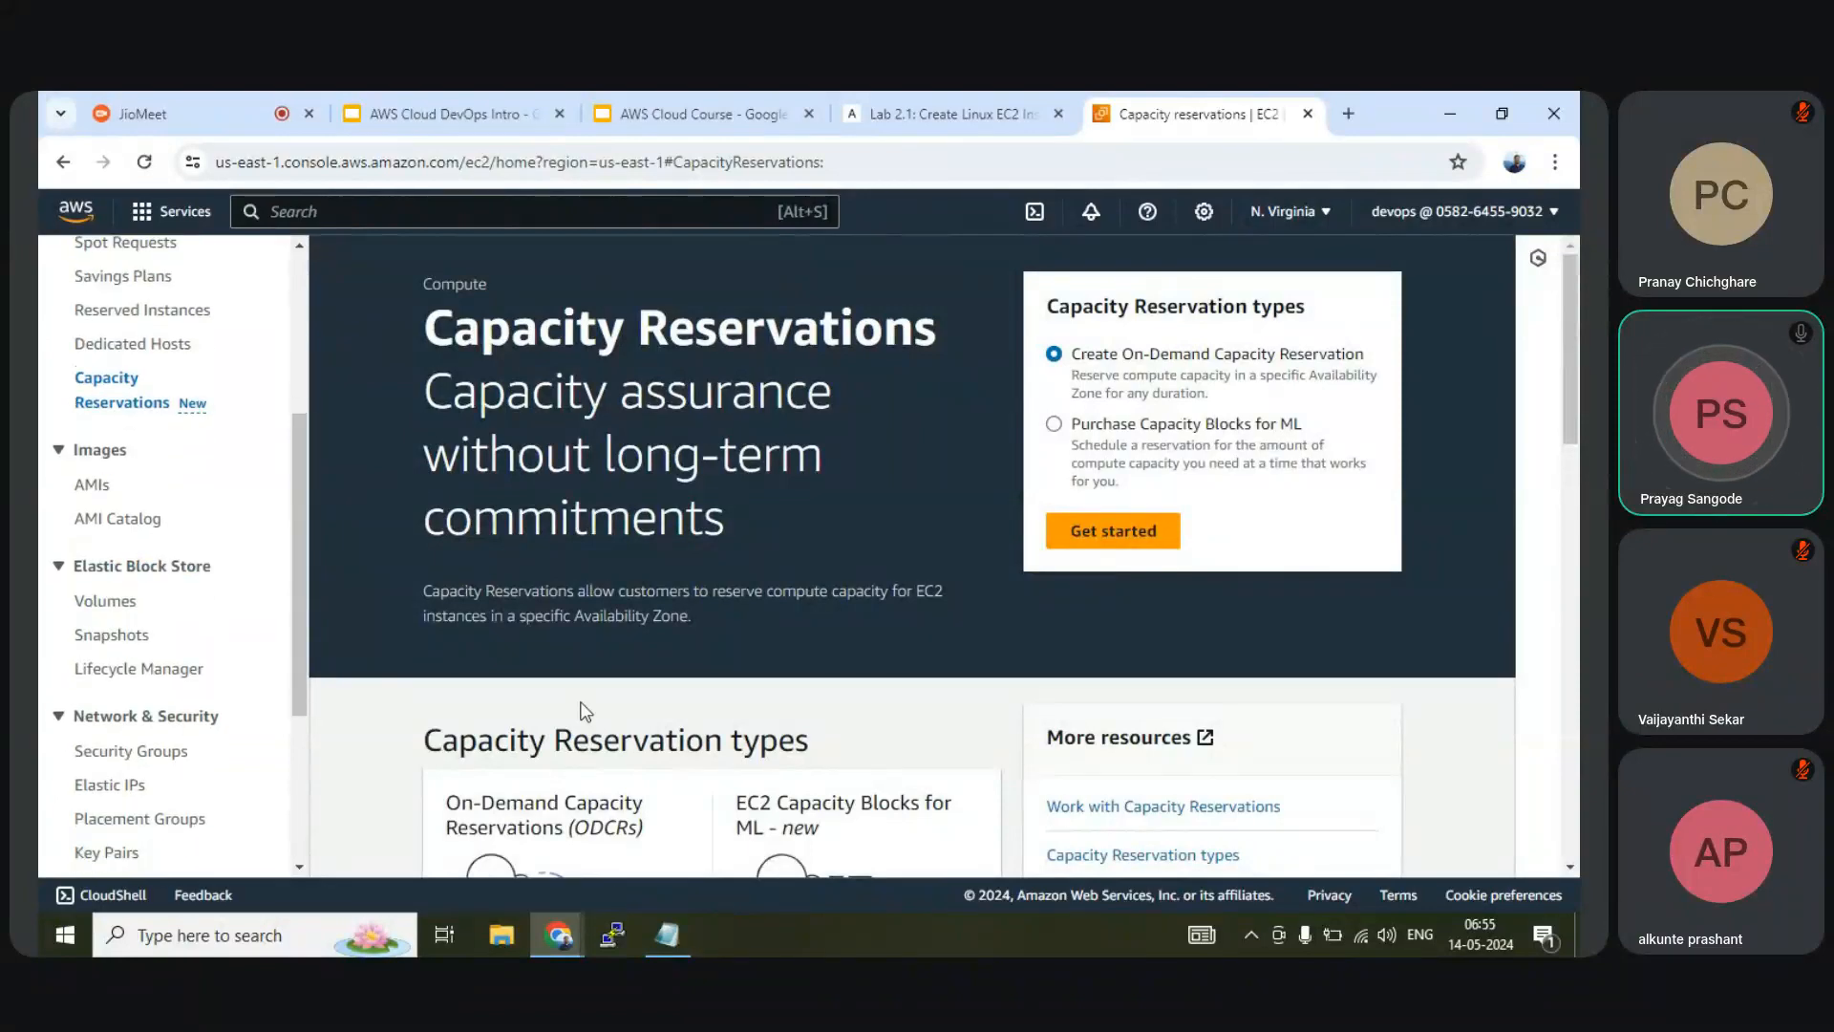
scroll(580, 712, "down", 3)
scroll(477, 669, "up", 3)
scroll(157, 586, "up", 4)
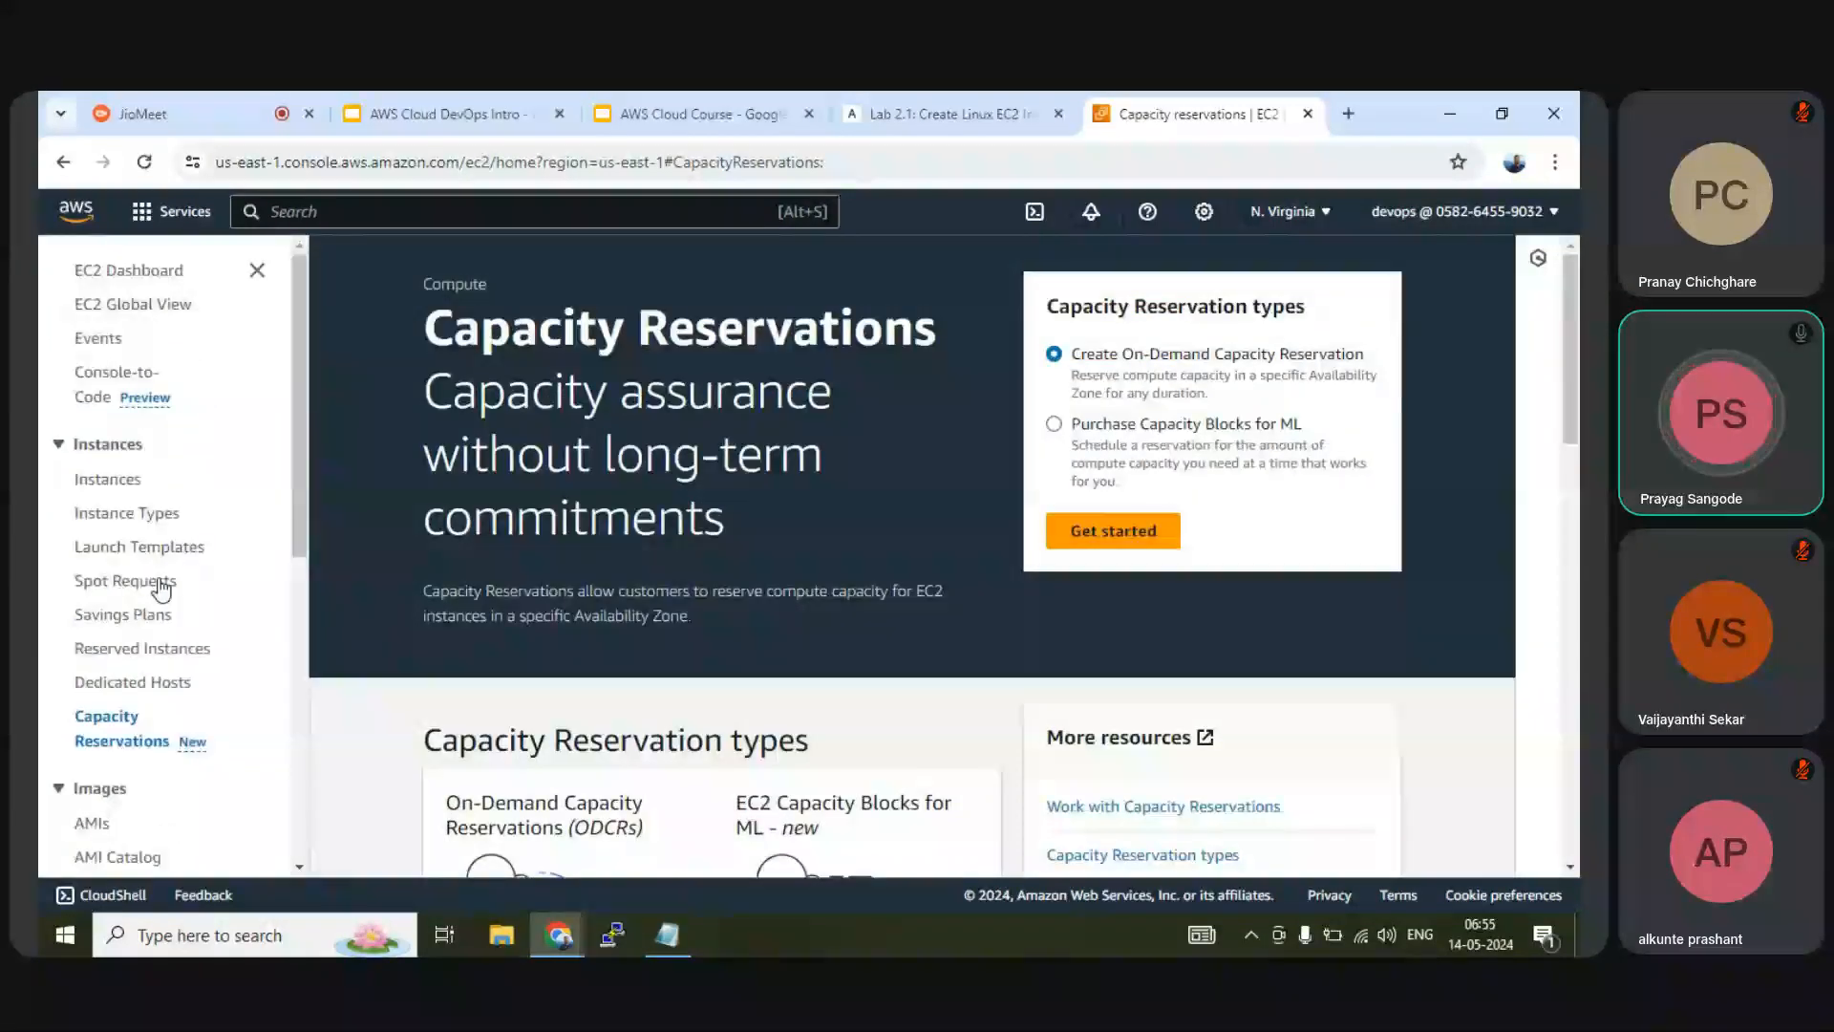
scroll(157, 550, "down", 7)
scroll(160, 554, "up", 7)
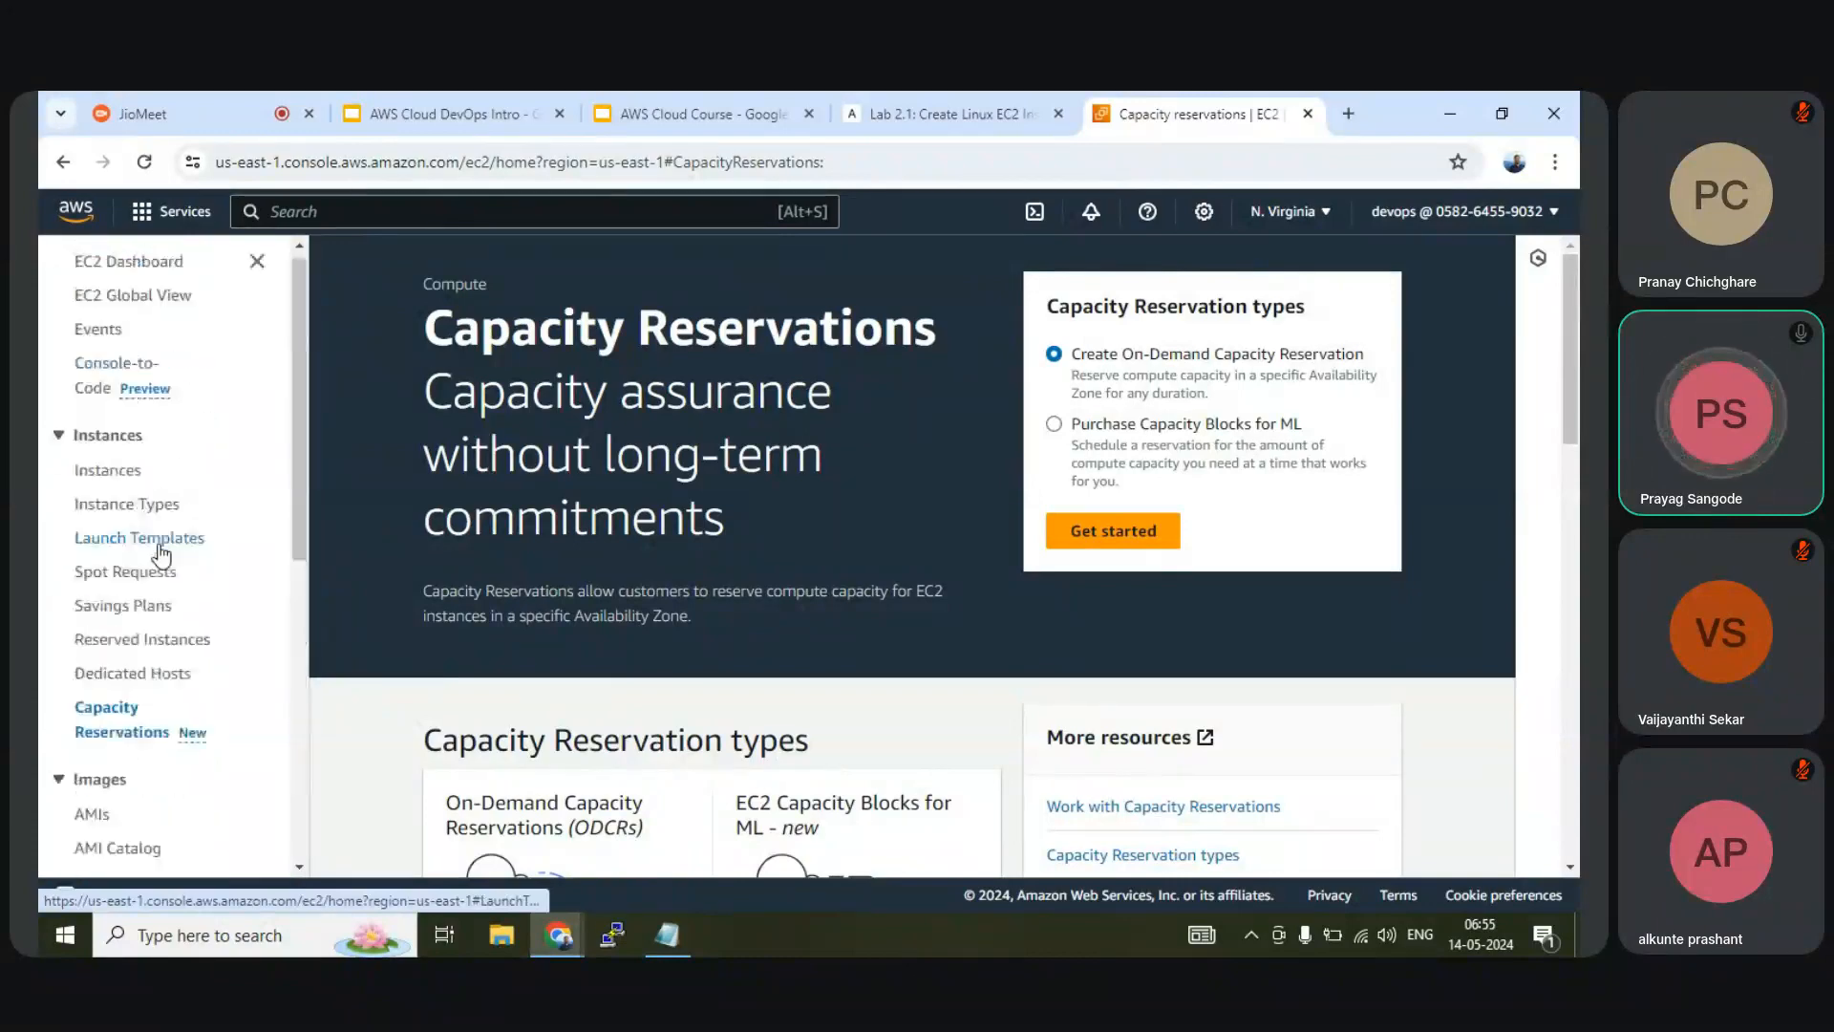
left_click(116, 277)
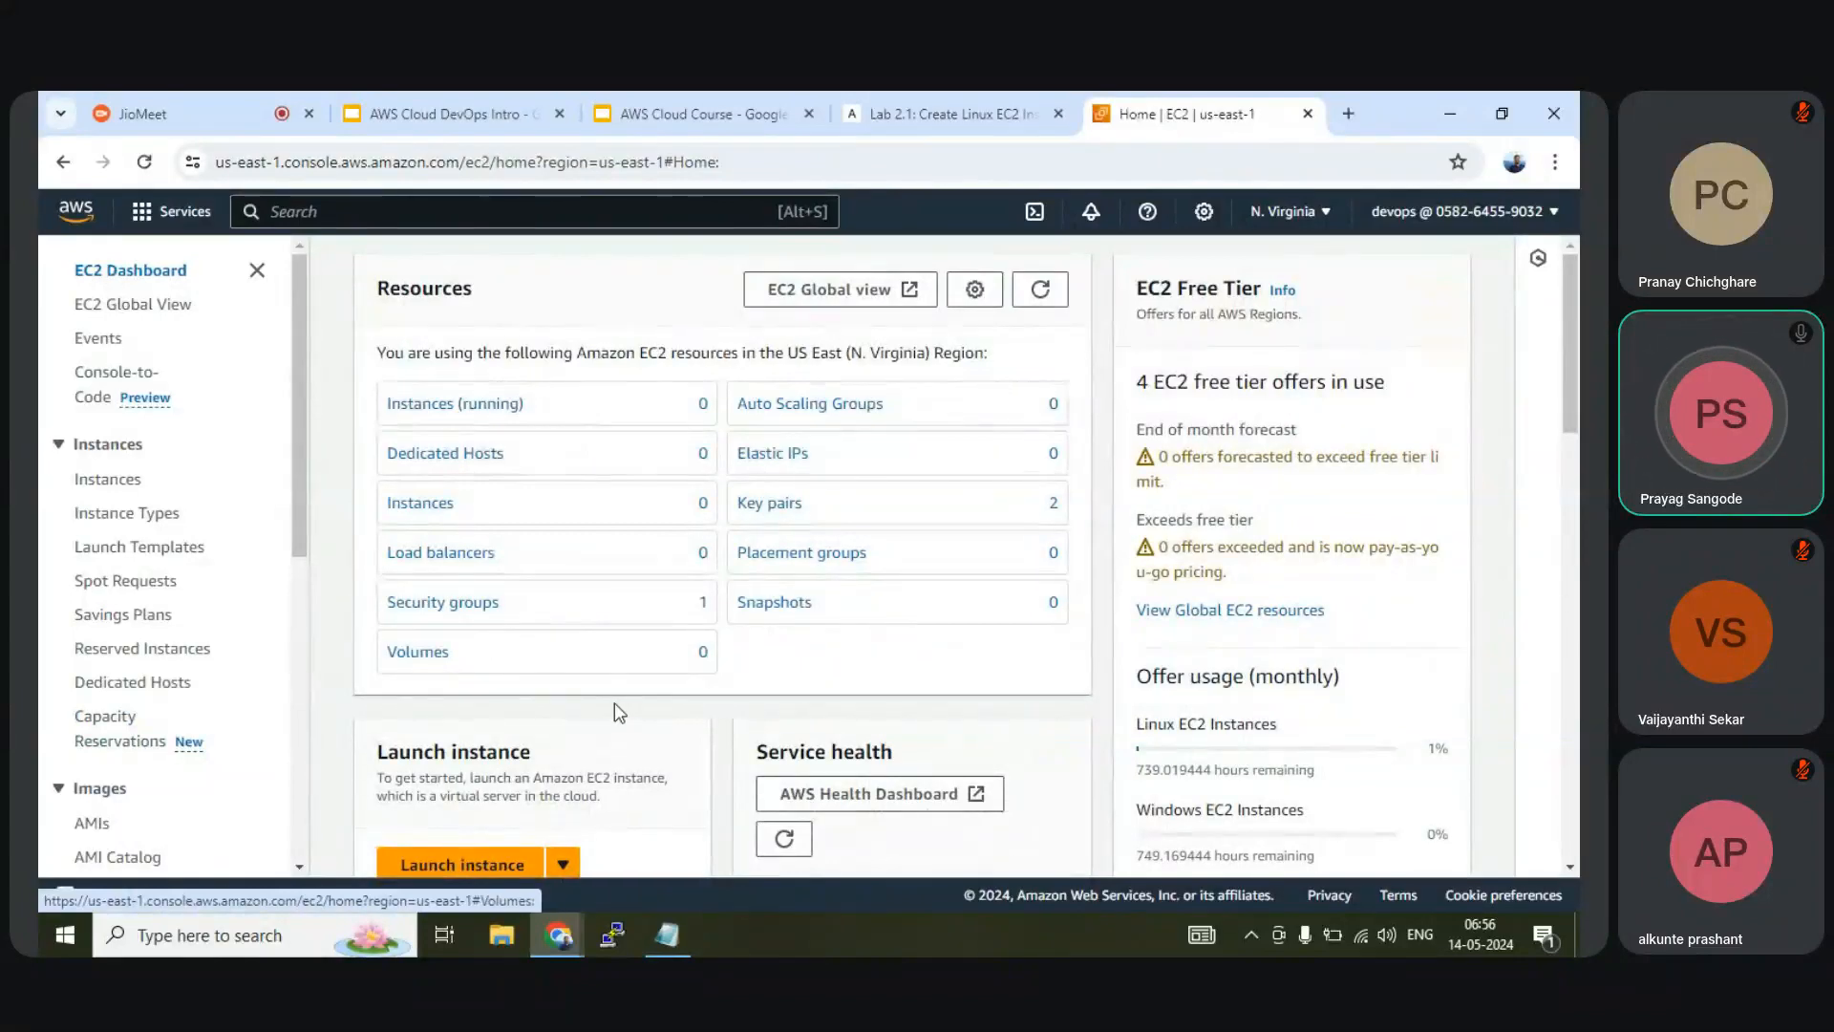
scroll(616, 702, "down", 2)
Start a new instance launch and name the instance webserver
left_click(469, 764)
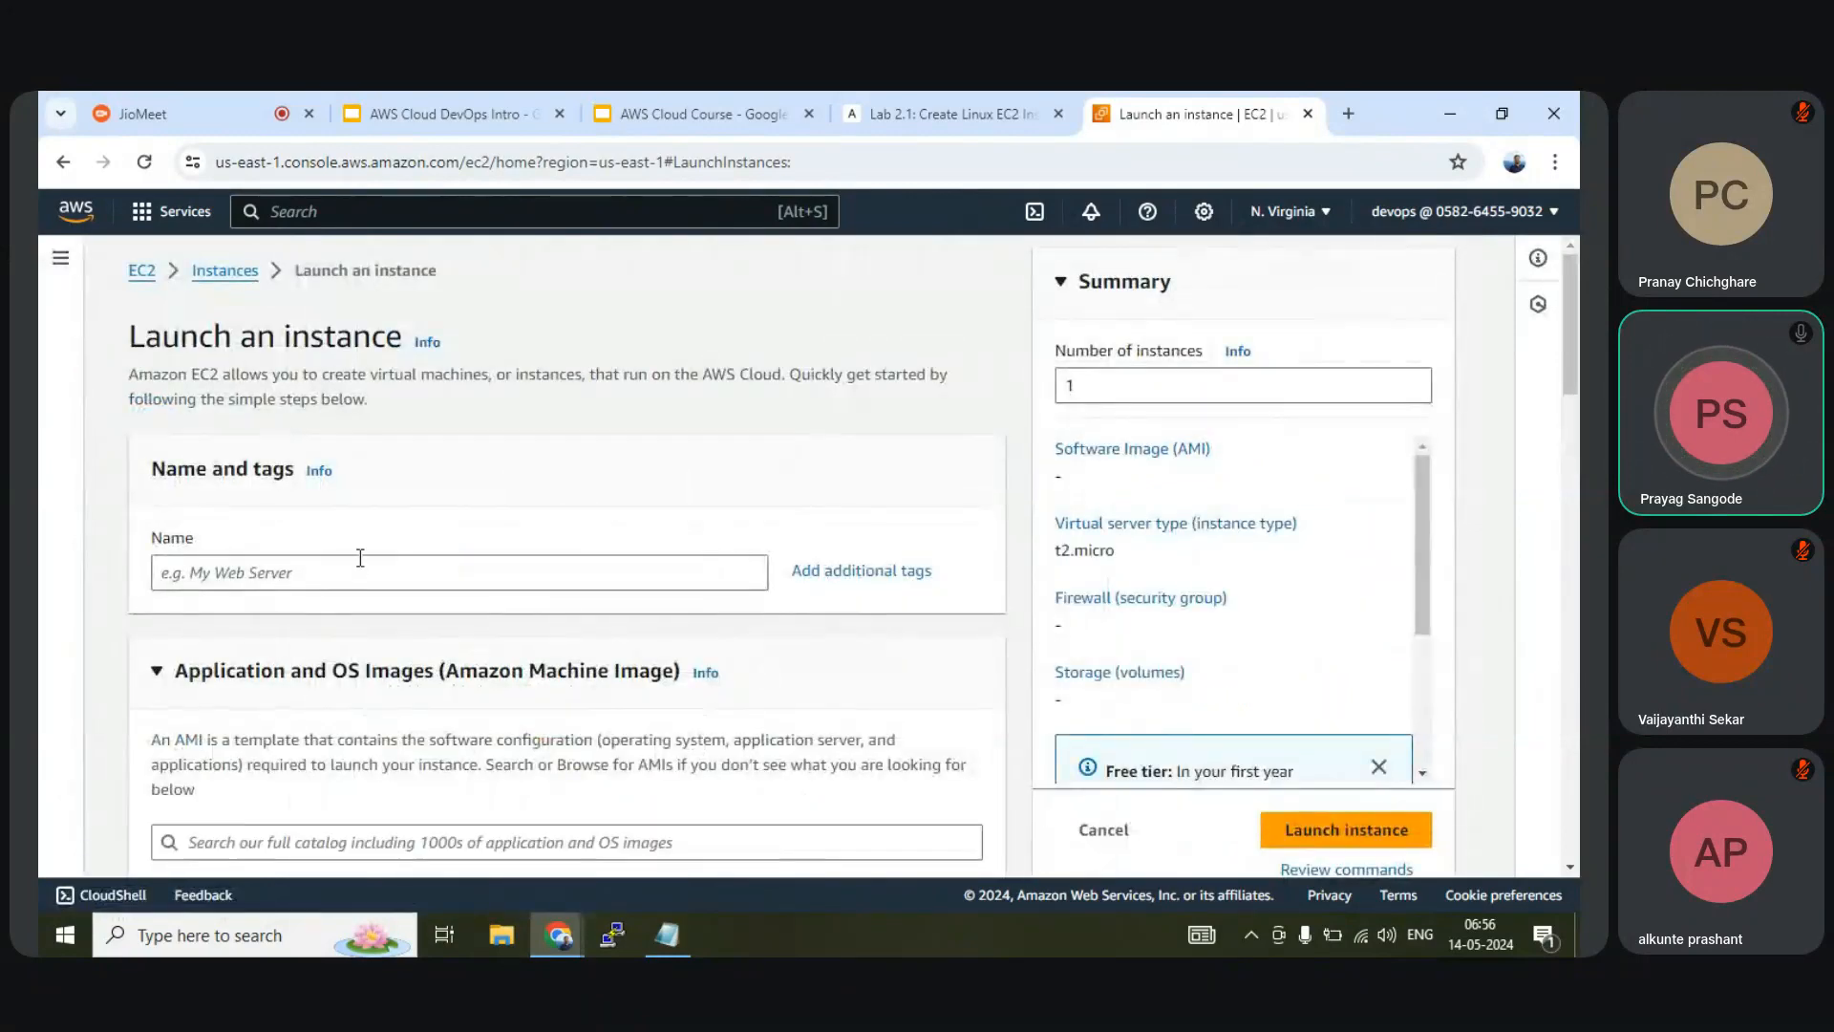
left_click(948, 113)
scroll(809, 571, "down", 8)
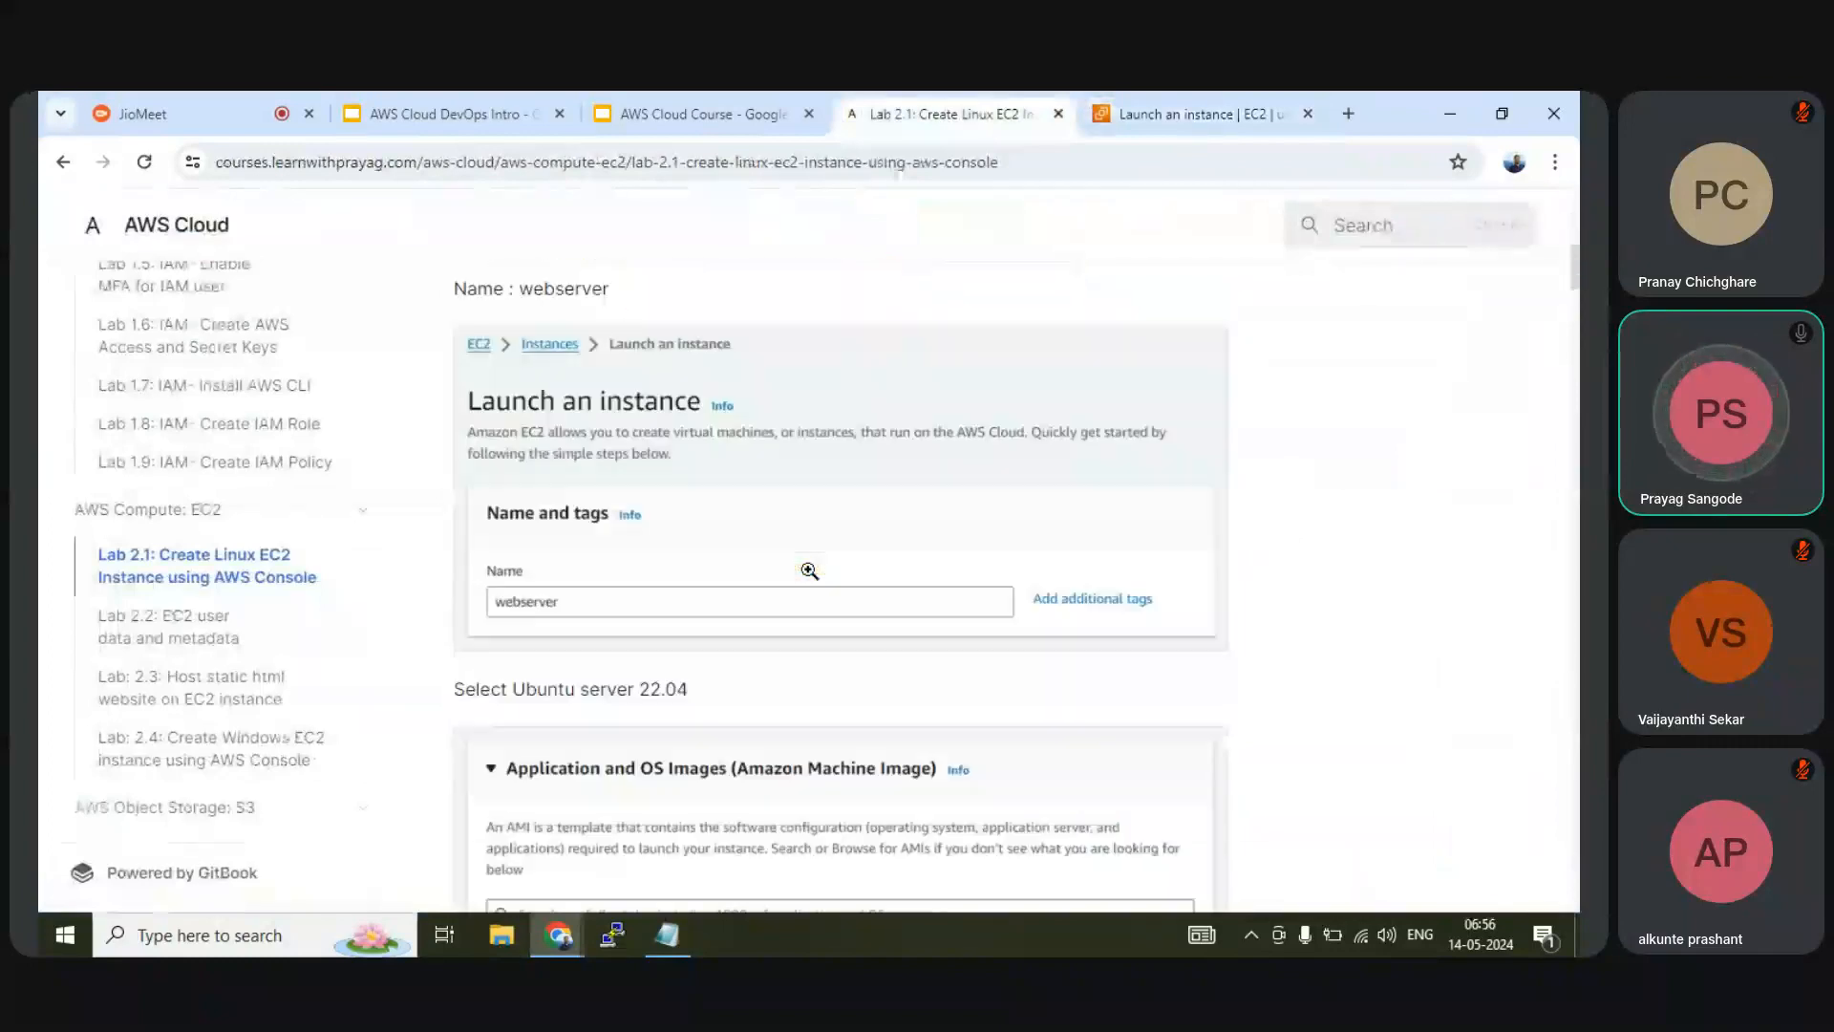
left_click(1139, 116)
left_click(591, 565)
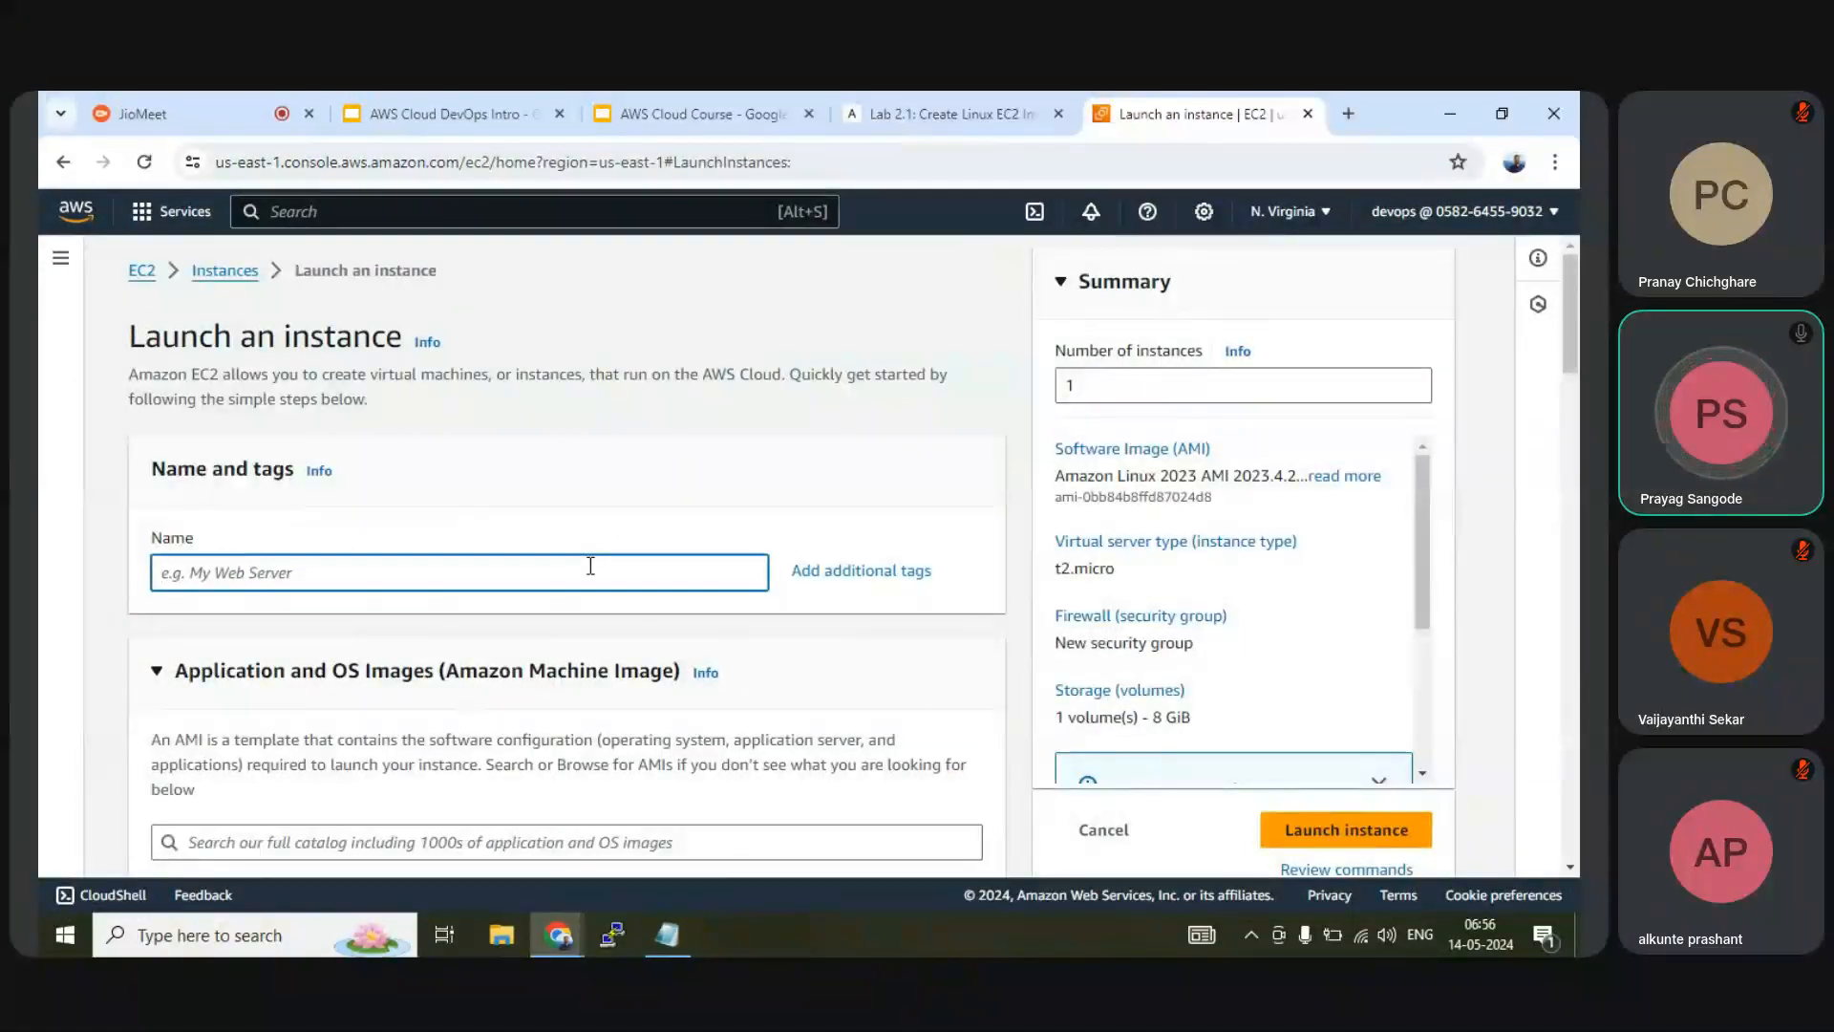
type("webs")
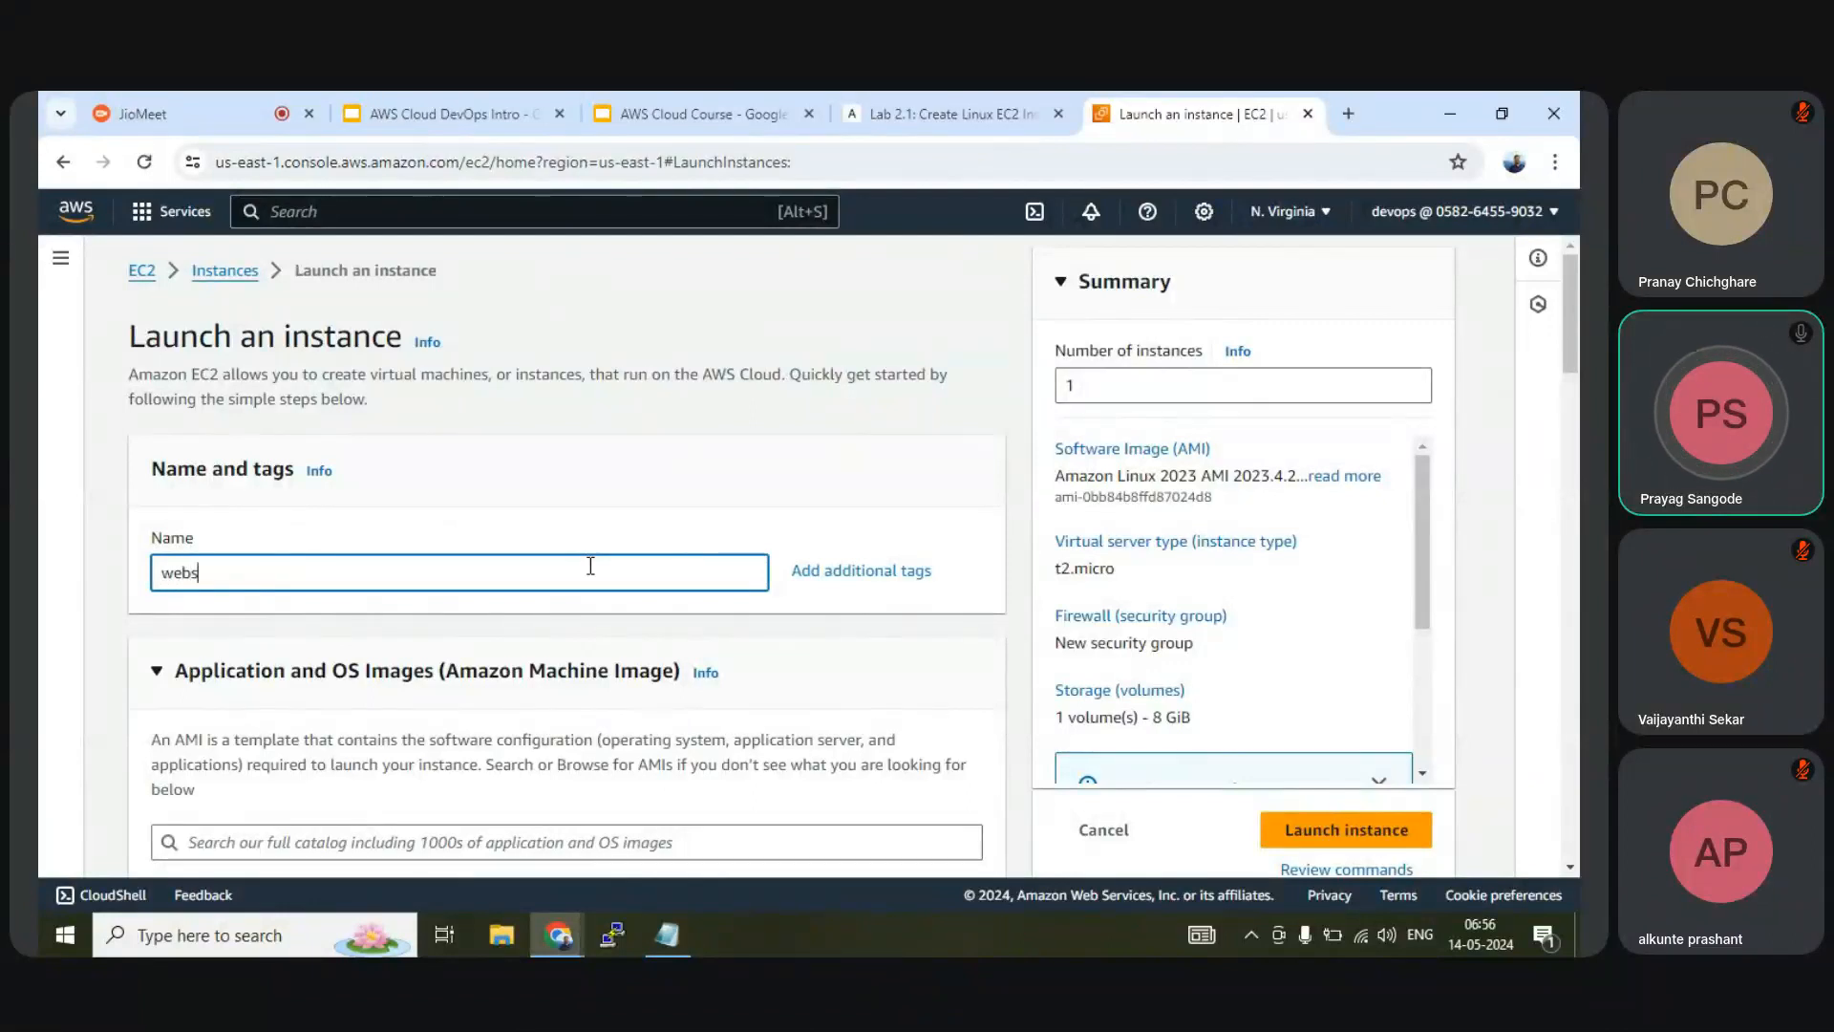
type("erver")
Choose Ubuntu Server 22.04 LTS as the AMI and confirm the resulting changes
scroll(590, 566, "down", 4)
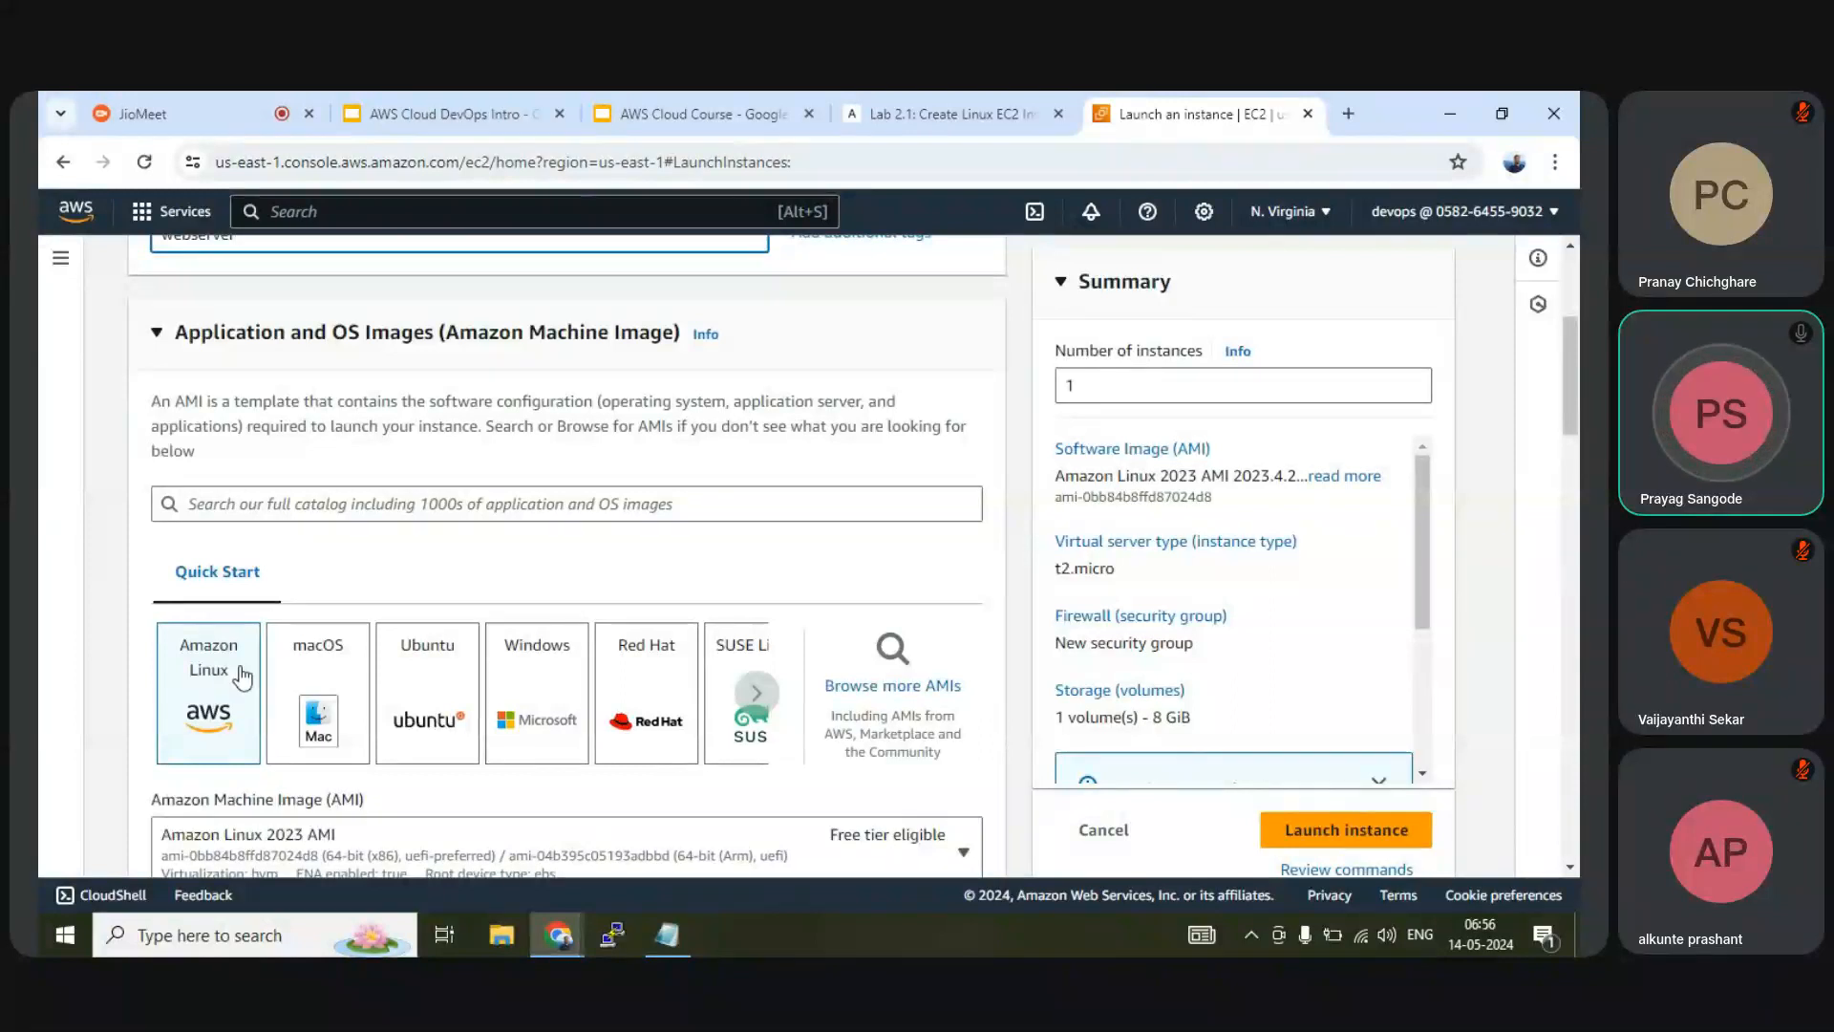
left_click(435, 686)
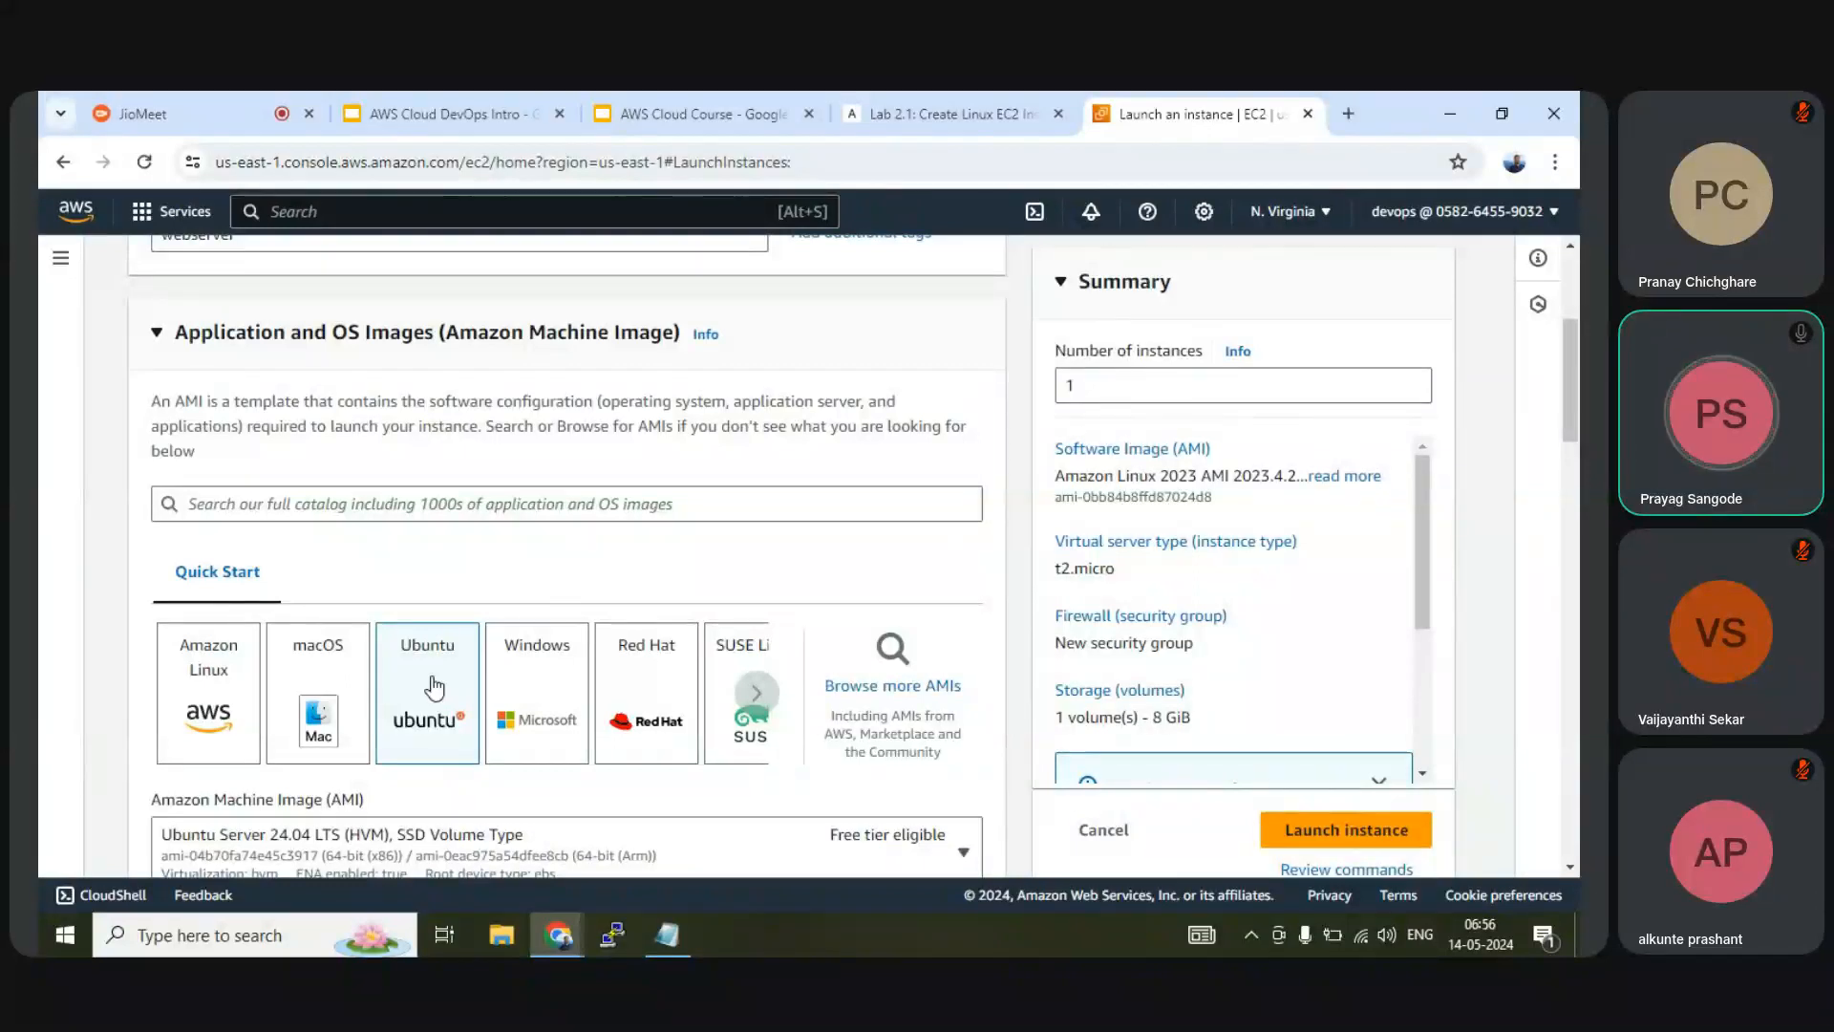
scroll(435, 686, "down", 2)
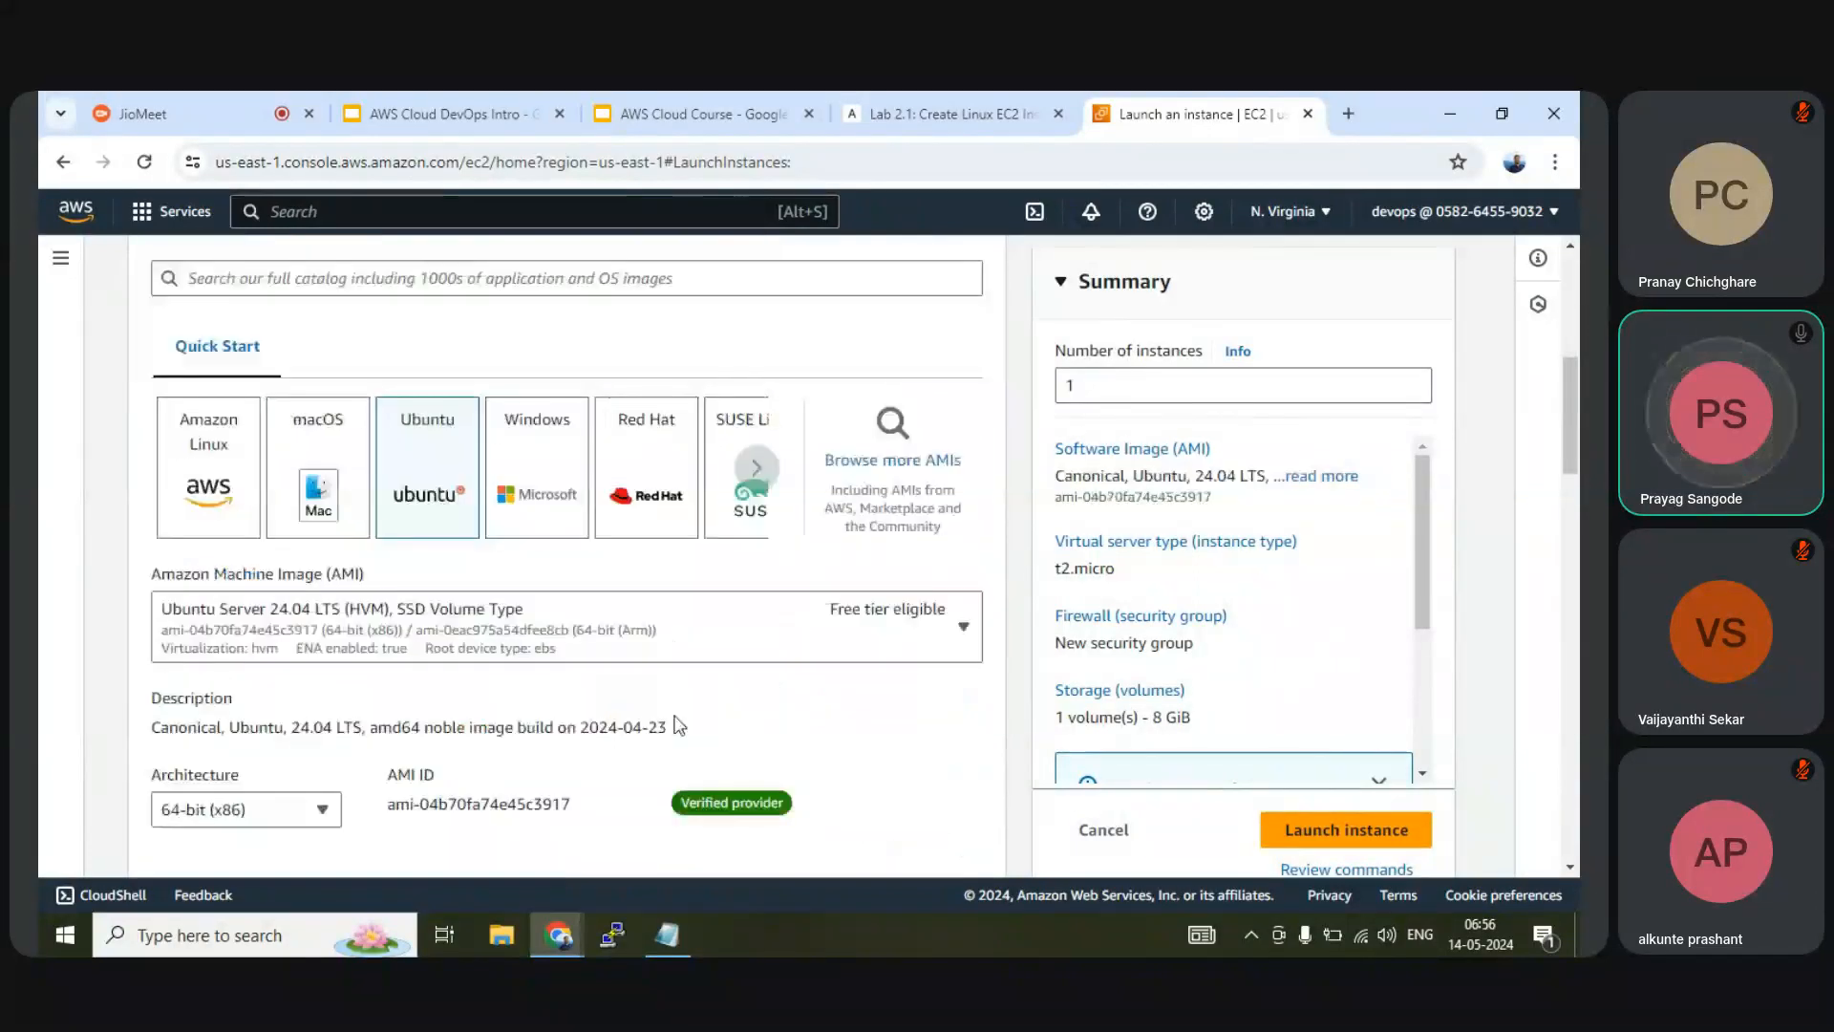
left_click(242, 638)
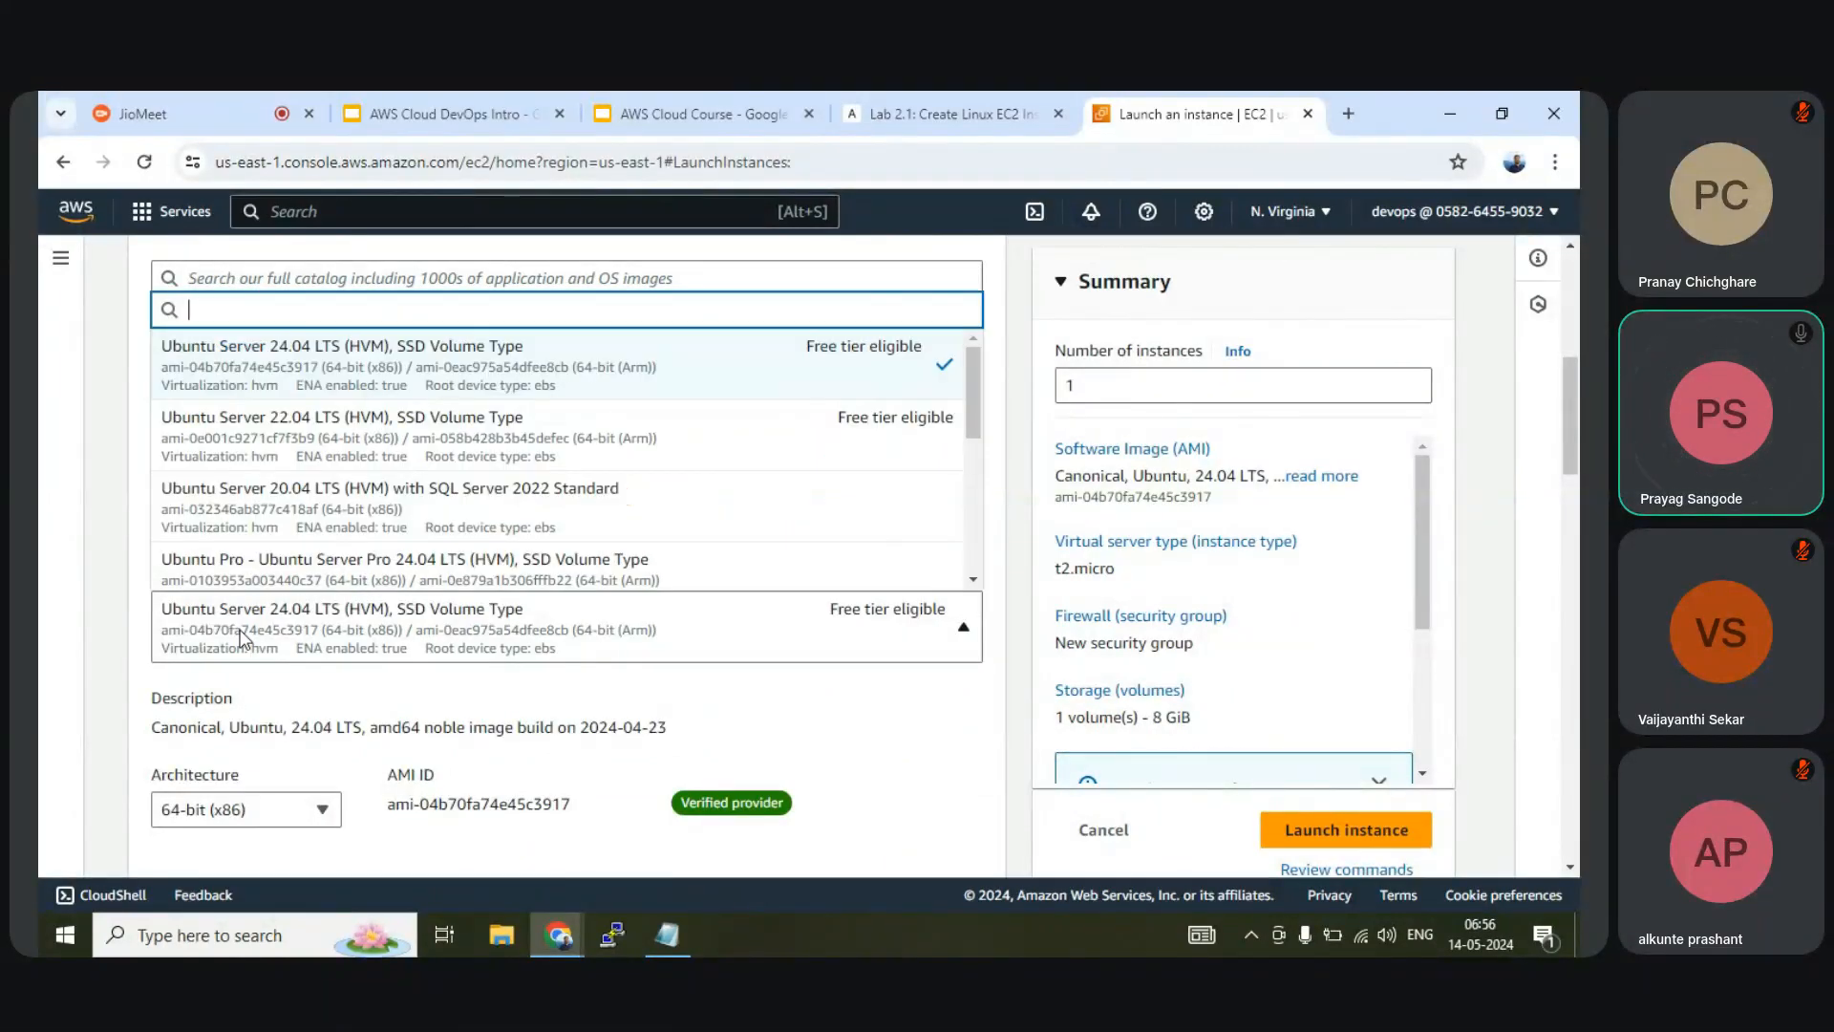
left_click(297, 441)
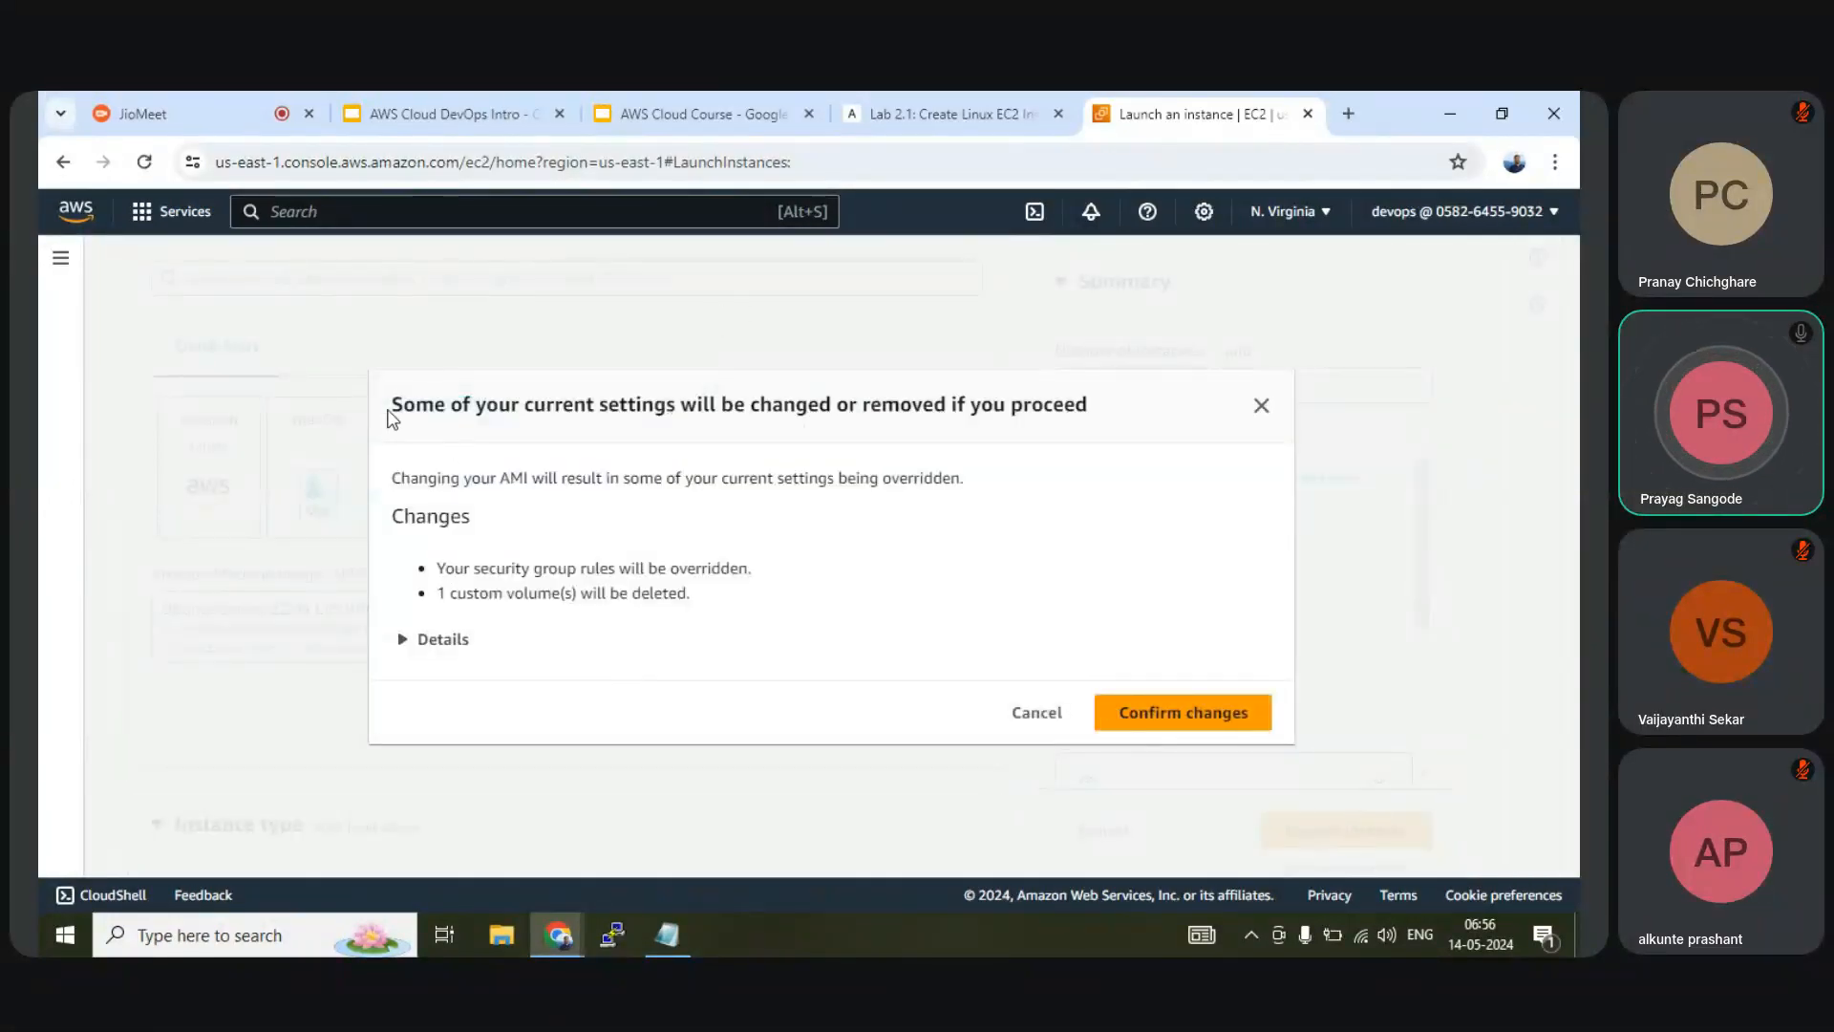
left_click(1167, 725)
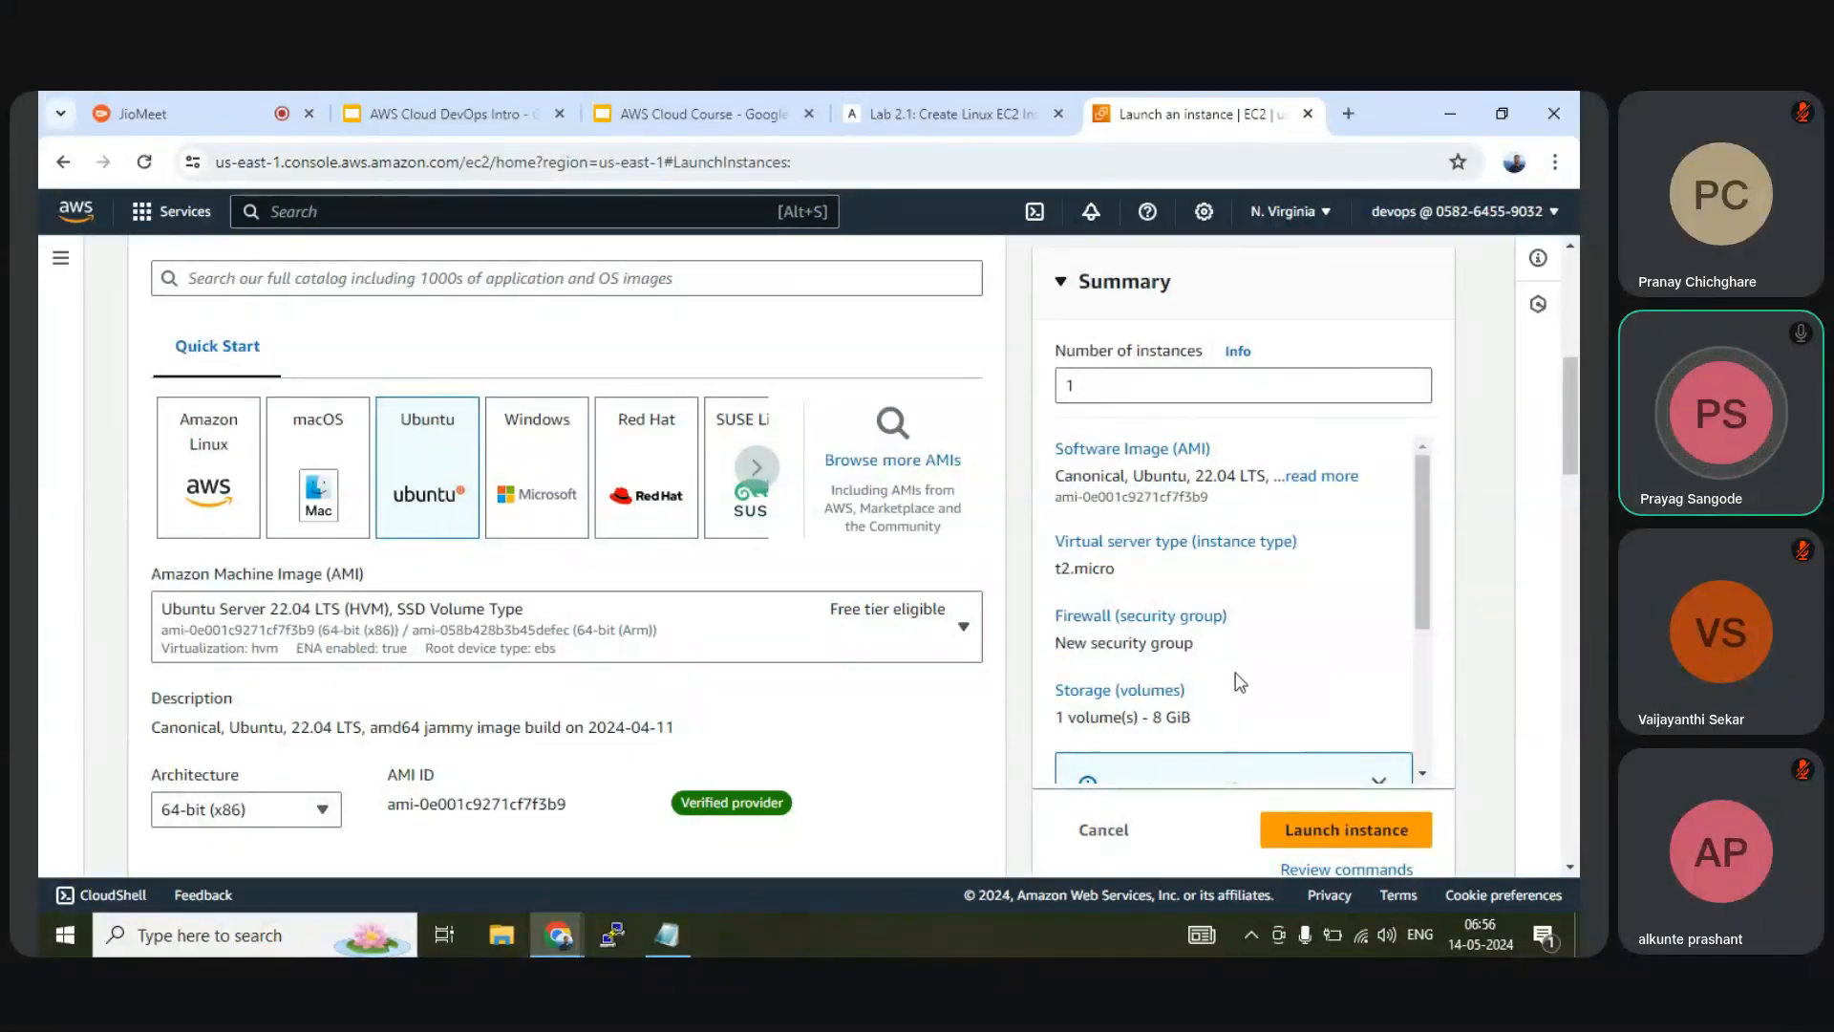
Highlight the 750-hour t2.micro free-tier note on the launch form
scroll(1237, 673, "down", 3)
scroll(1237, 674, "up", 1)
scroll(1223, 650, "down", 1)
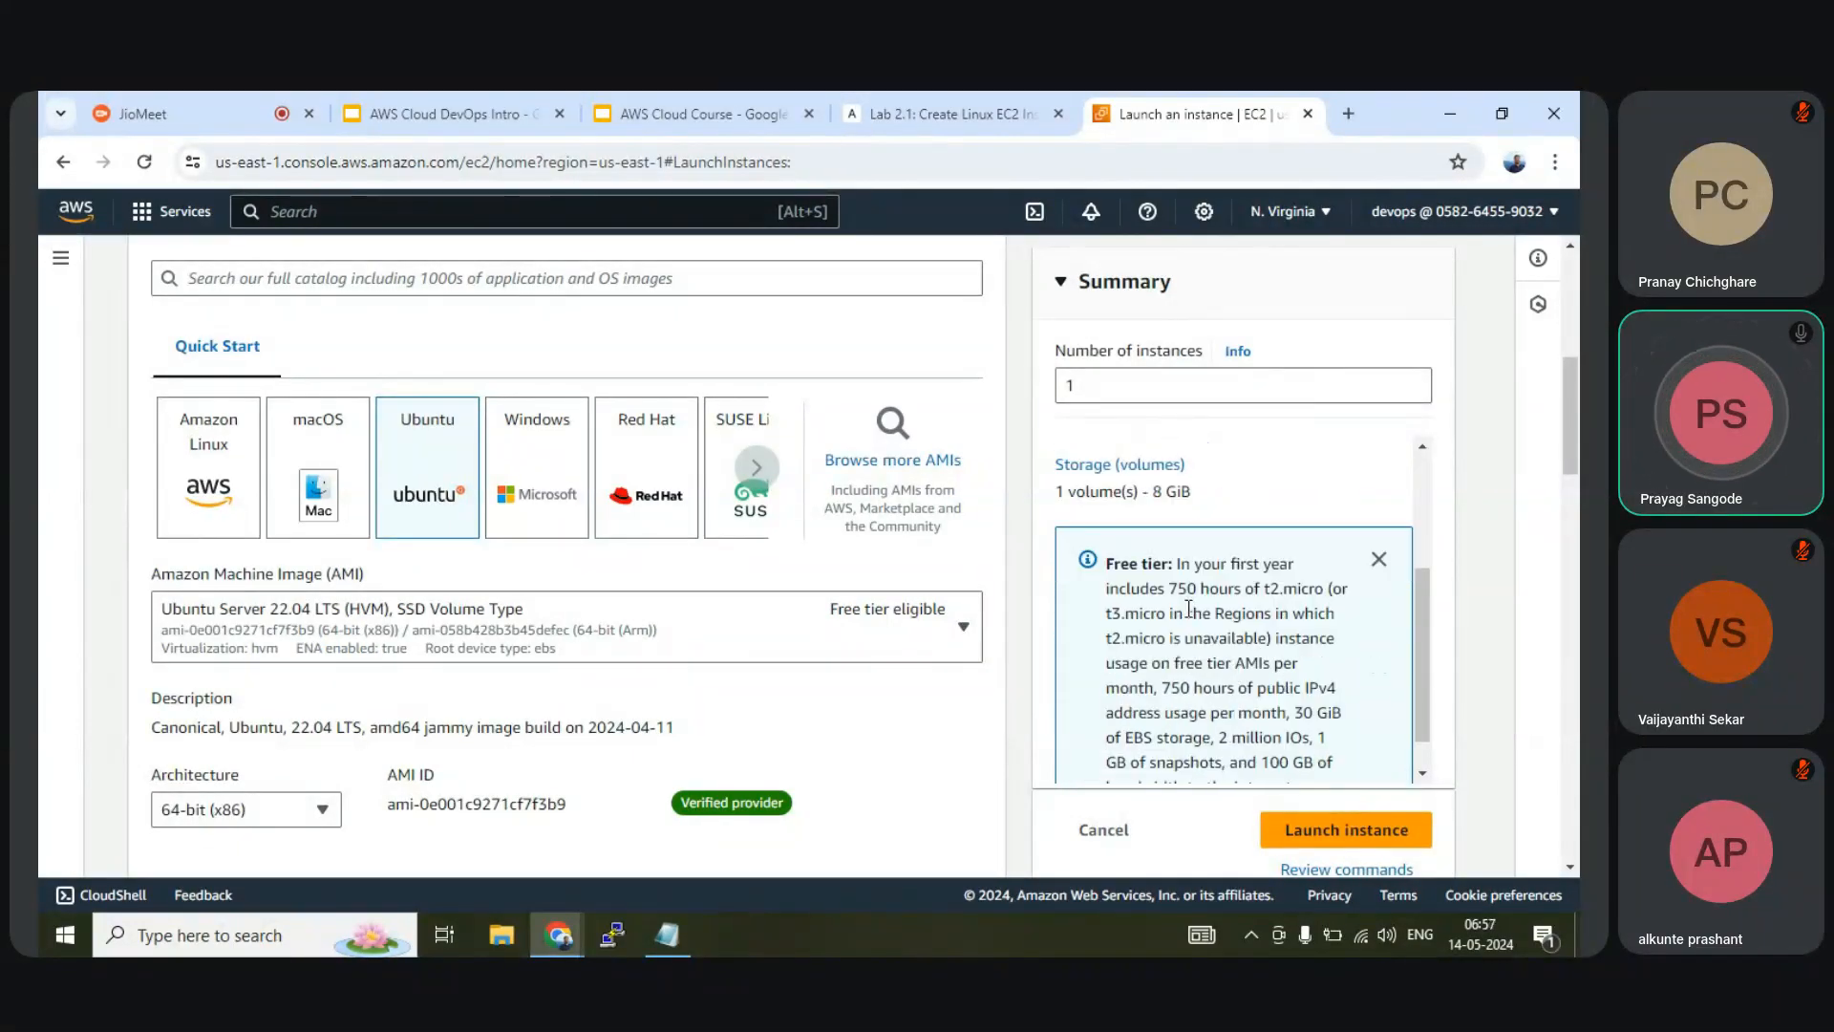
left_click_drag(1173, 588, 1316, 589)
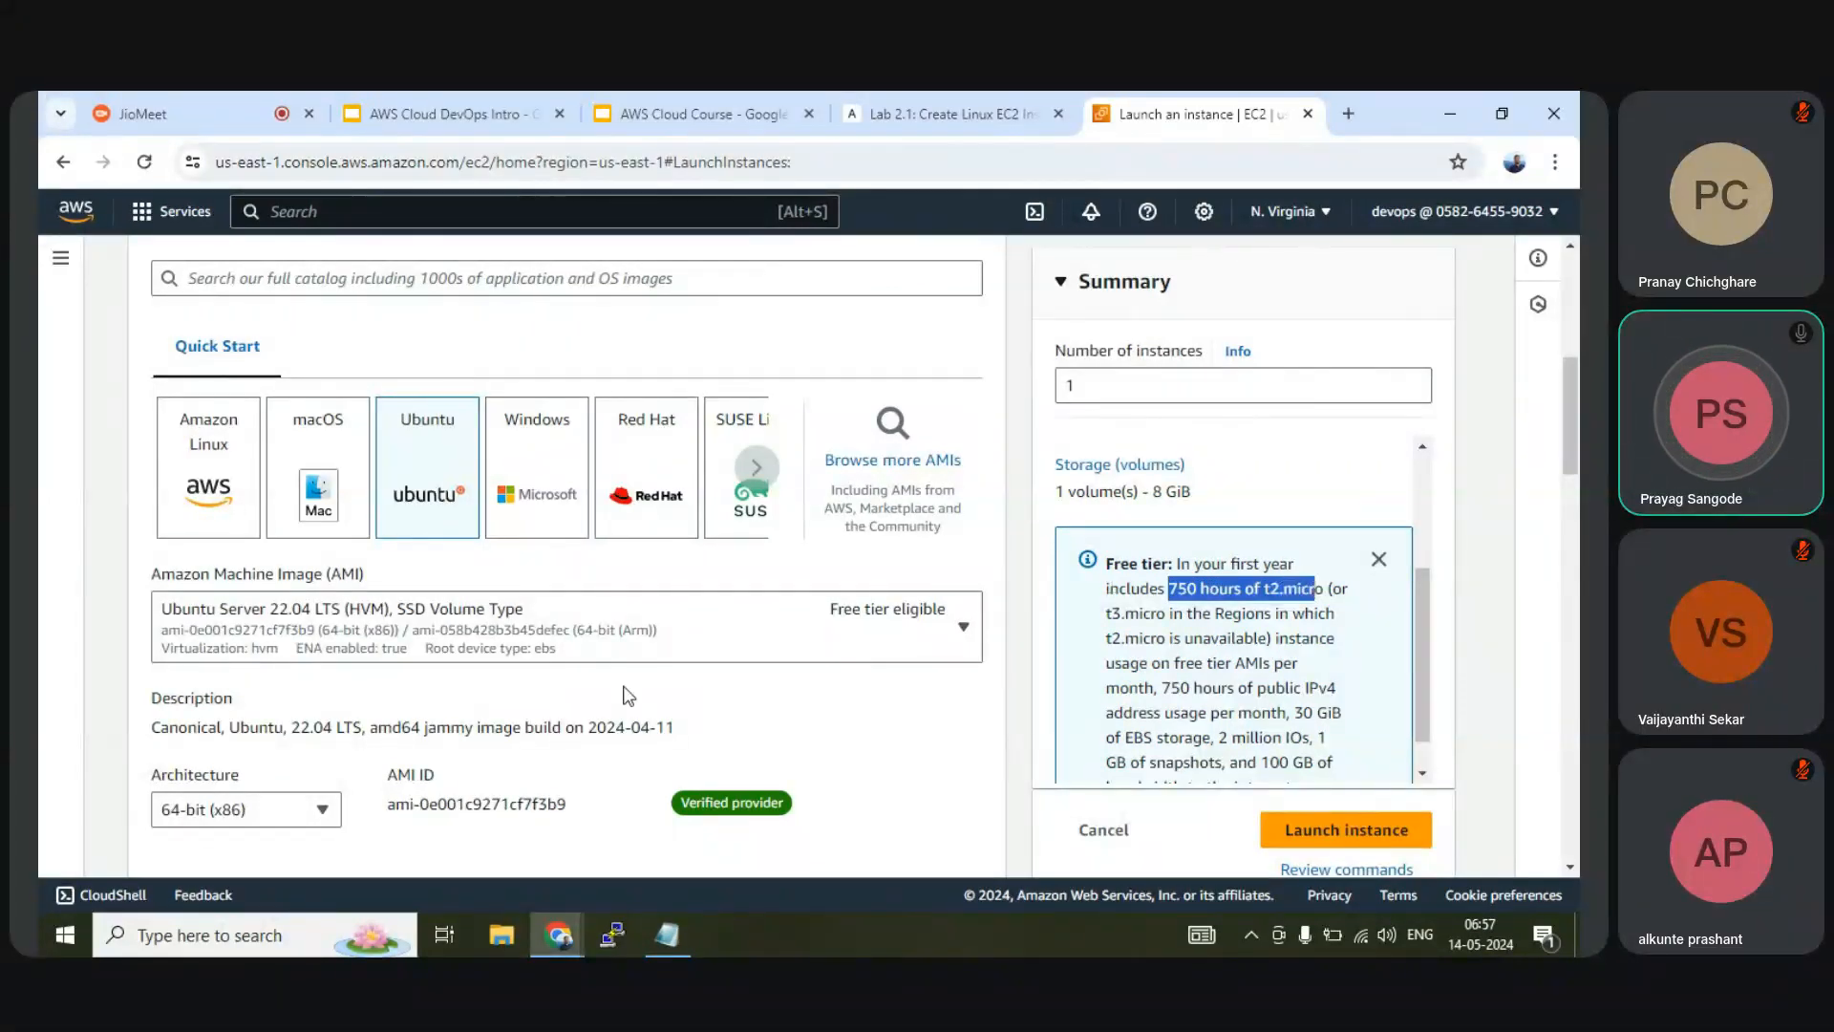
scroll(256, 587, "down", 5)
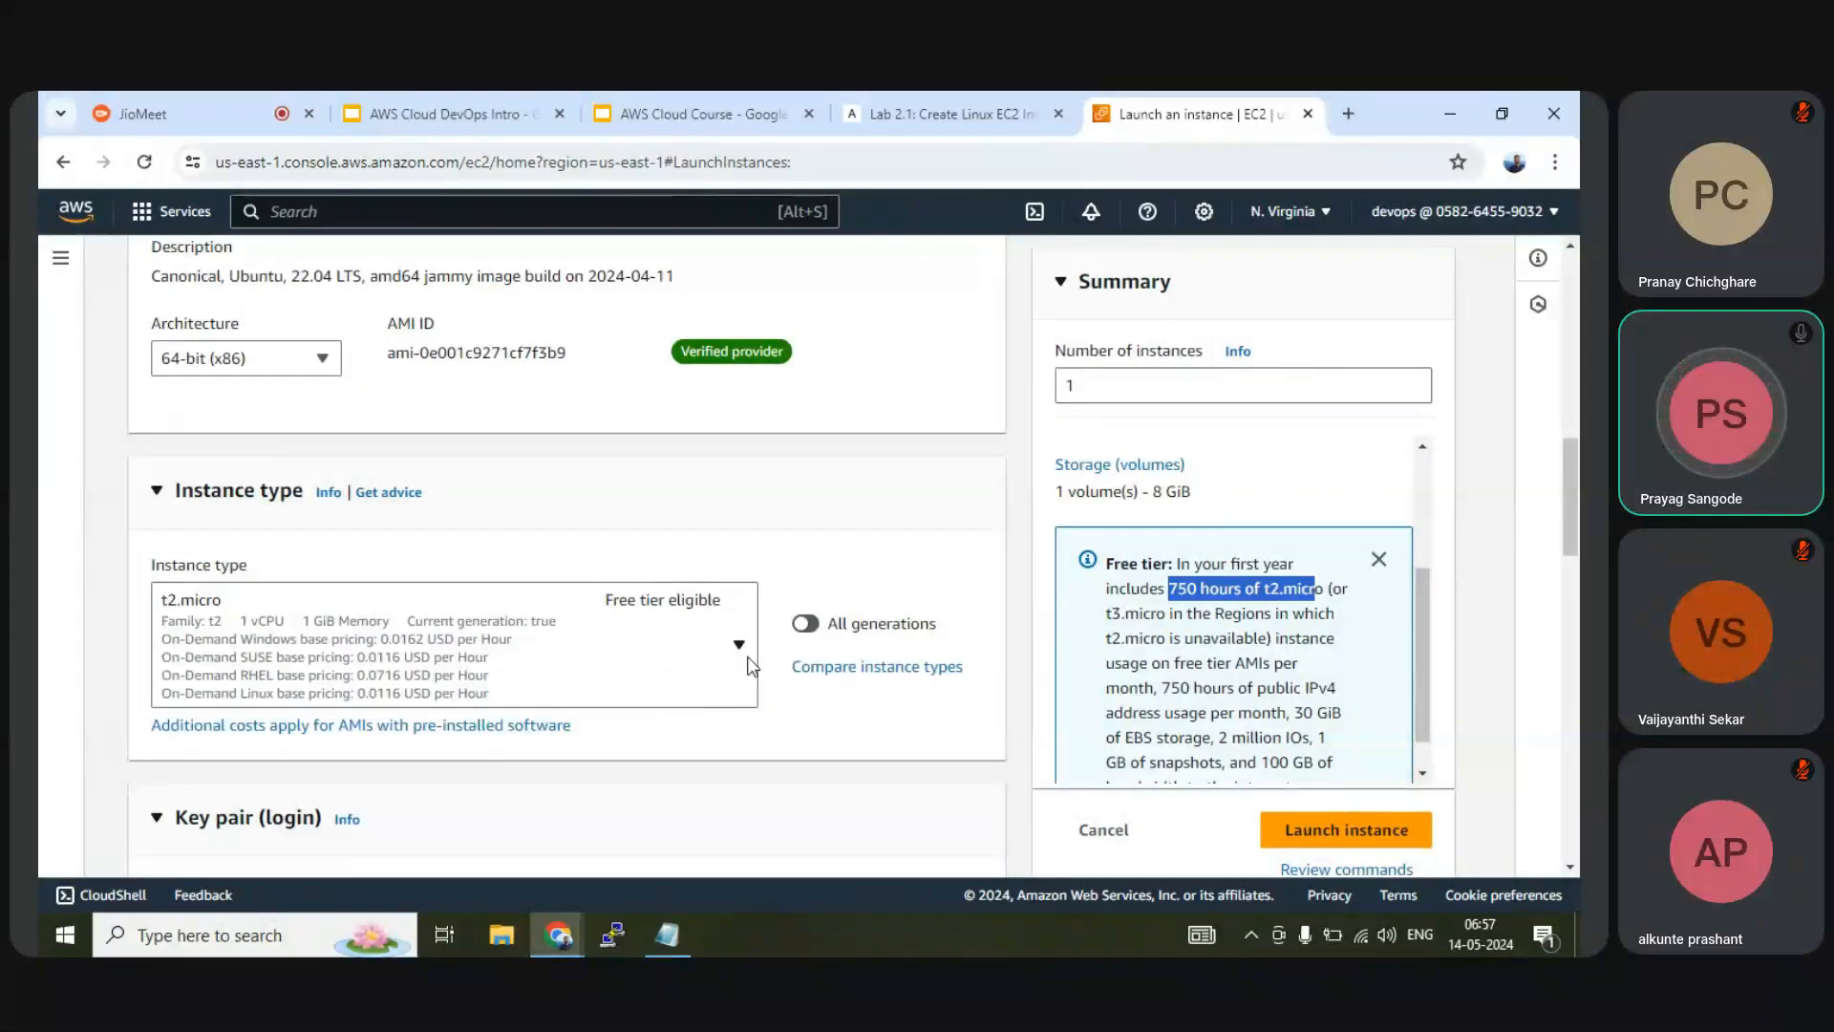
Set the instance type to t2.micro after briefly selecting t2.nano
left_click(651, 639)
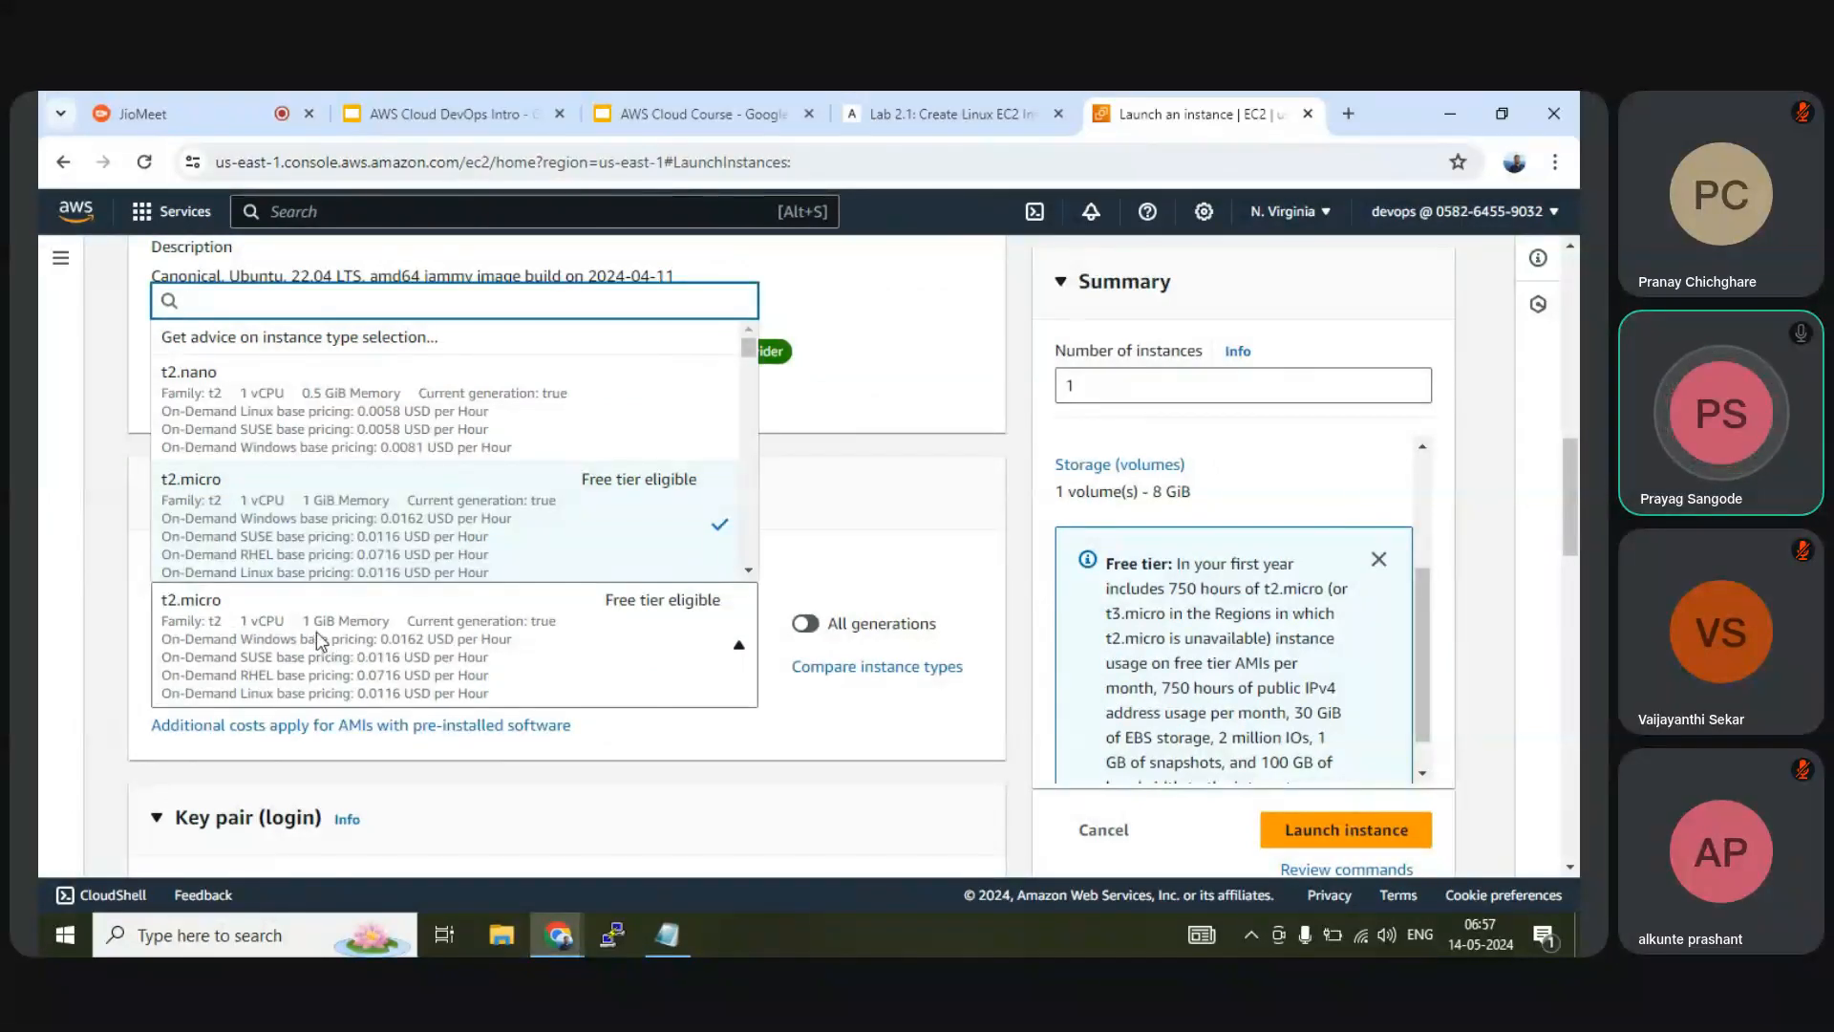
scroll(238, 507, "down", 2)
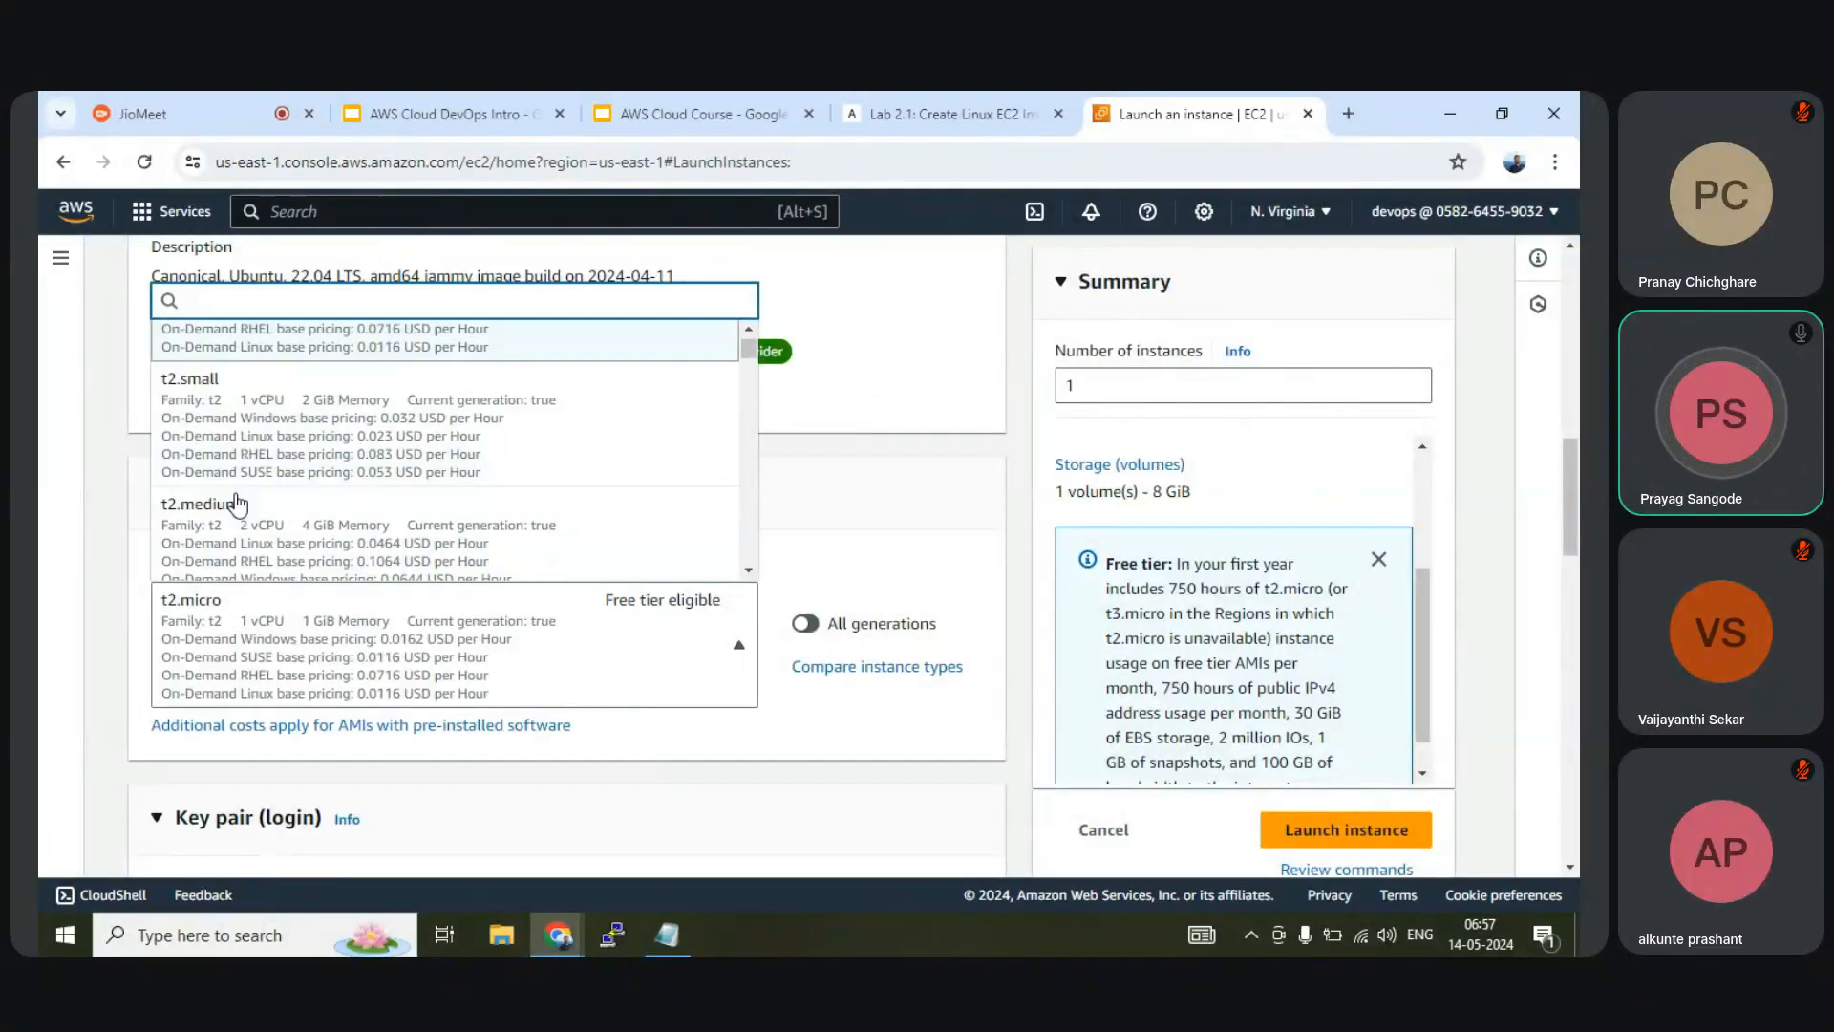
scroll(238, 507, "up", 2)
left_click(240, 413)
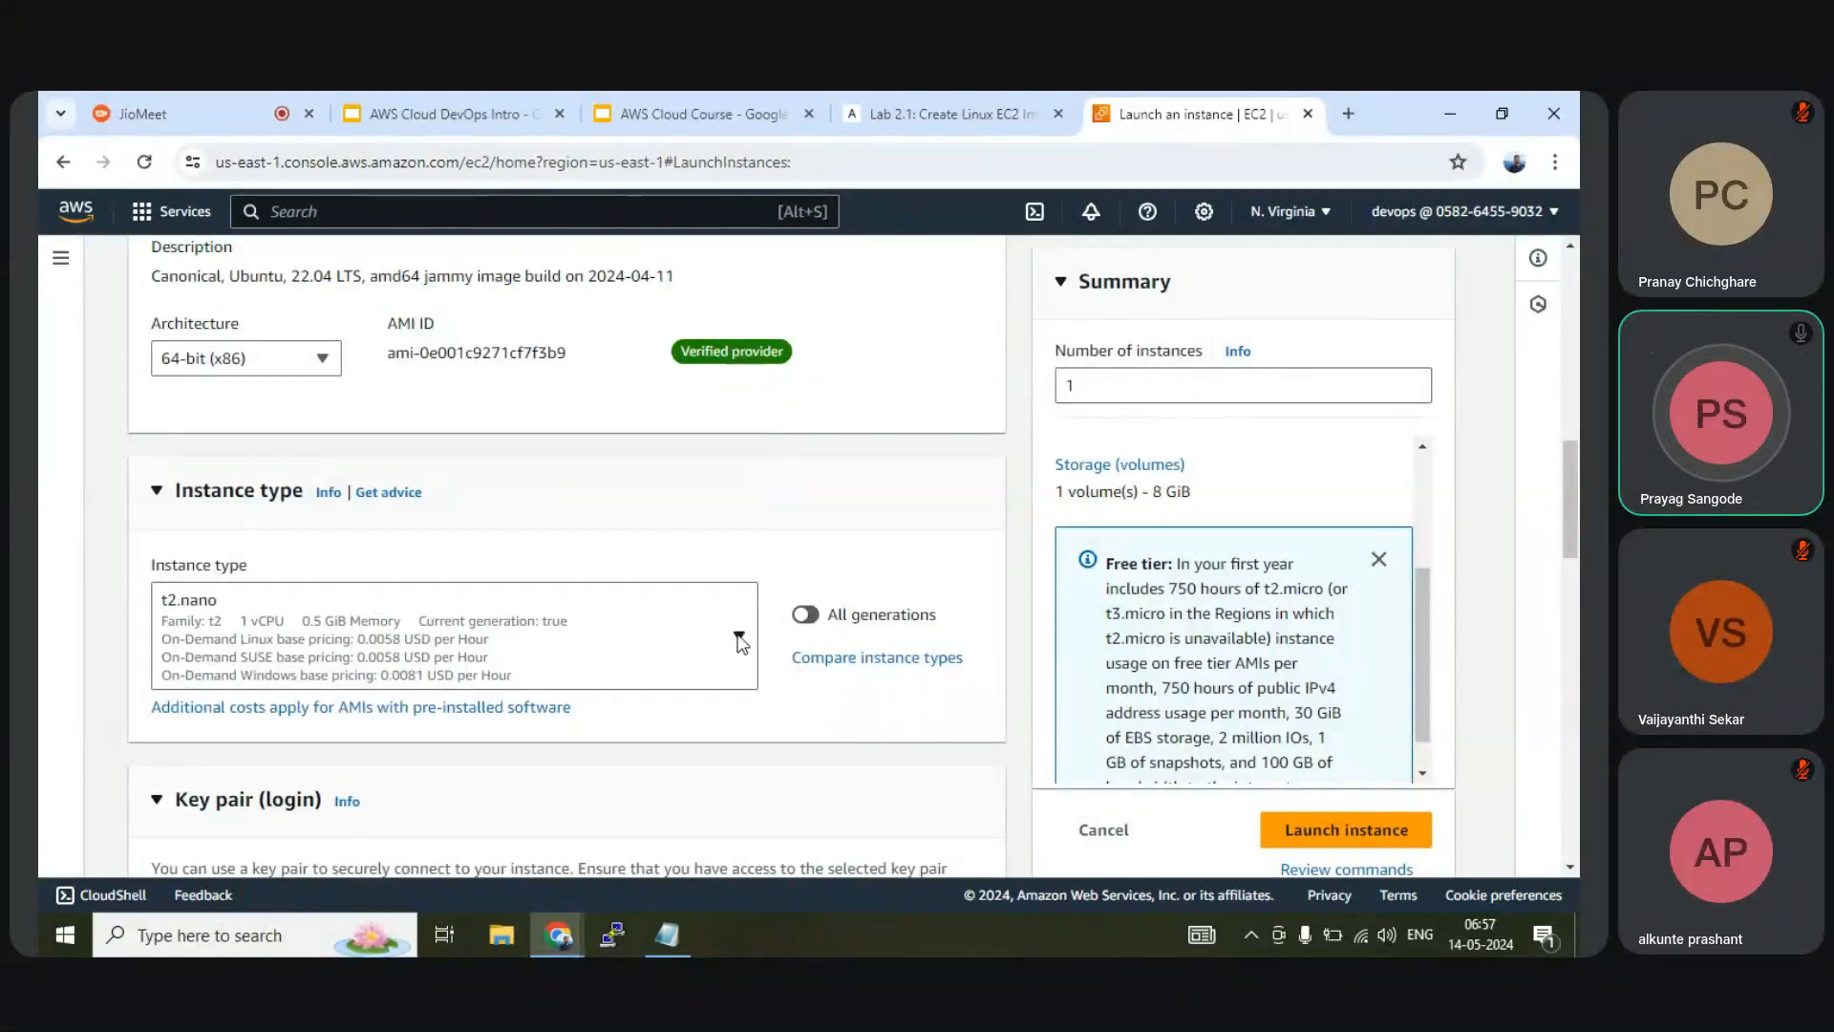
left_click(417, 628)
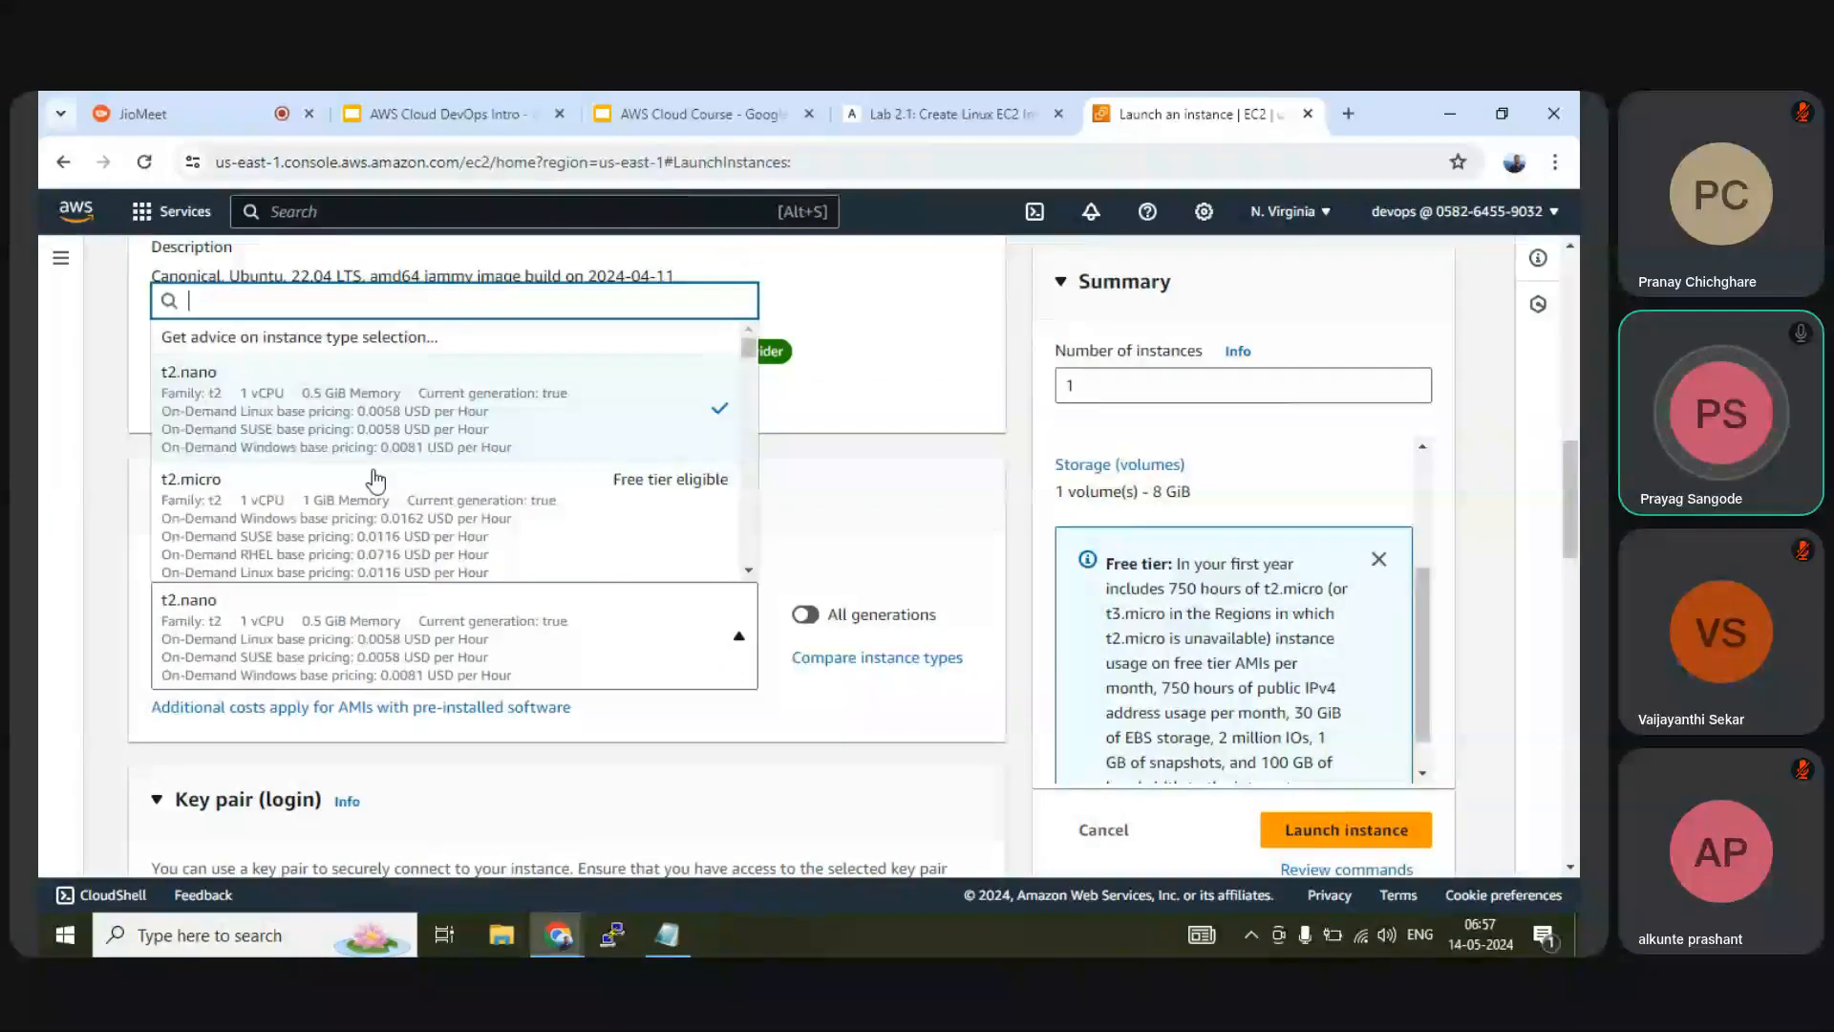
scroll(376, 480, "down", 5)
scroll(375, 479, "down", 10)
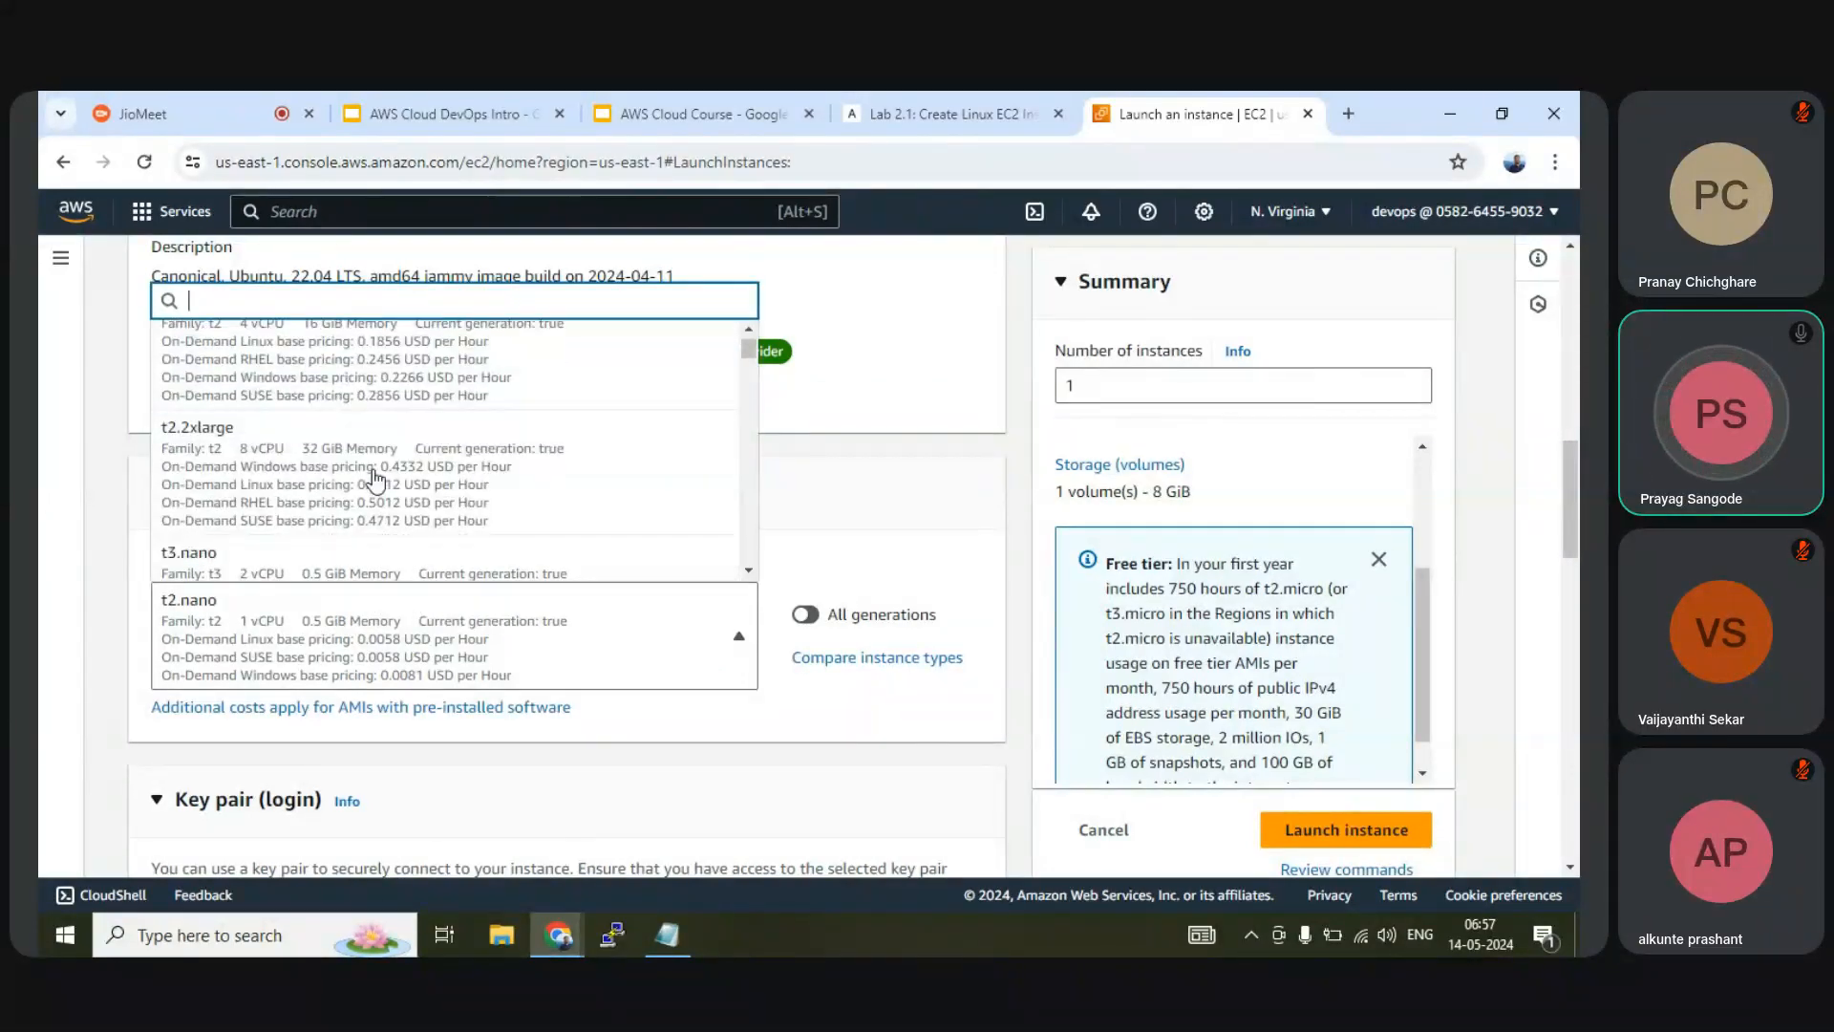
scroll(376, 480, "down", 3)
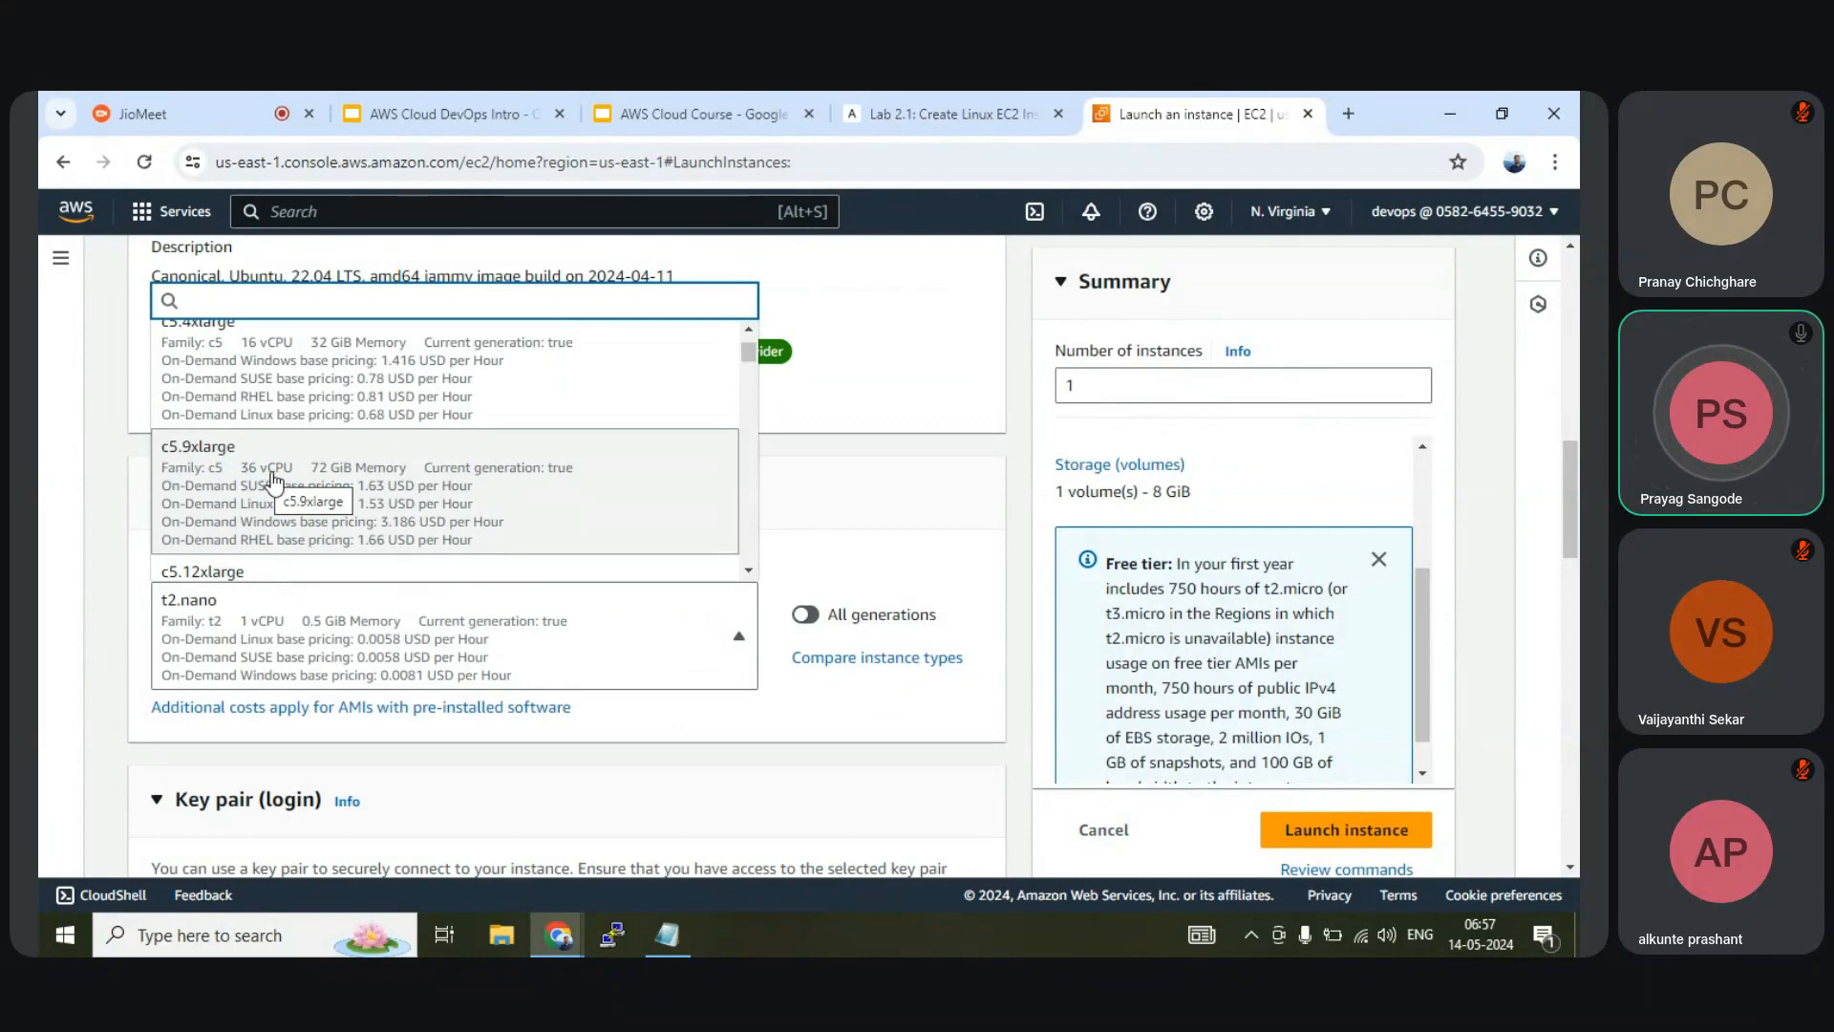
scroll(349, 486, "down", 5)
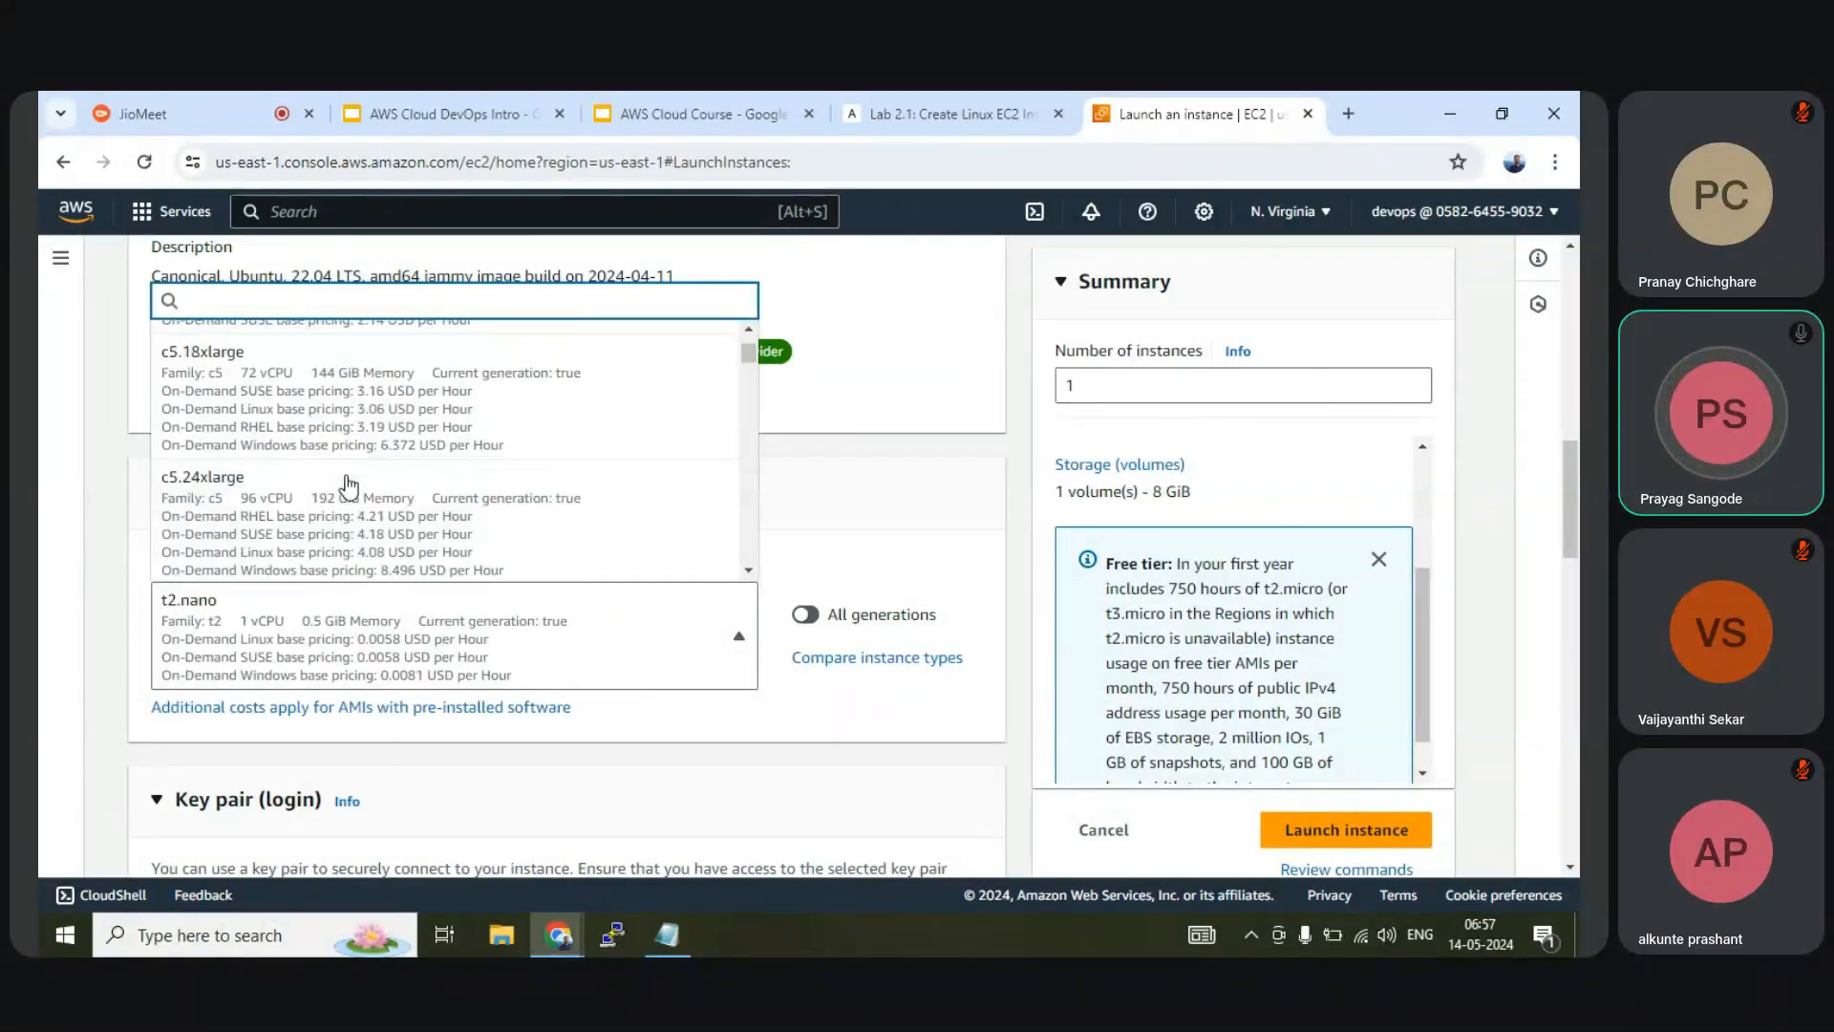
scroll(349, 485, "up", 15)
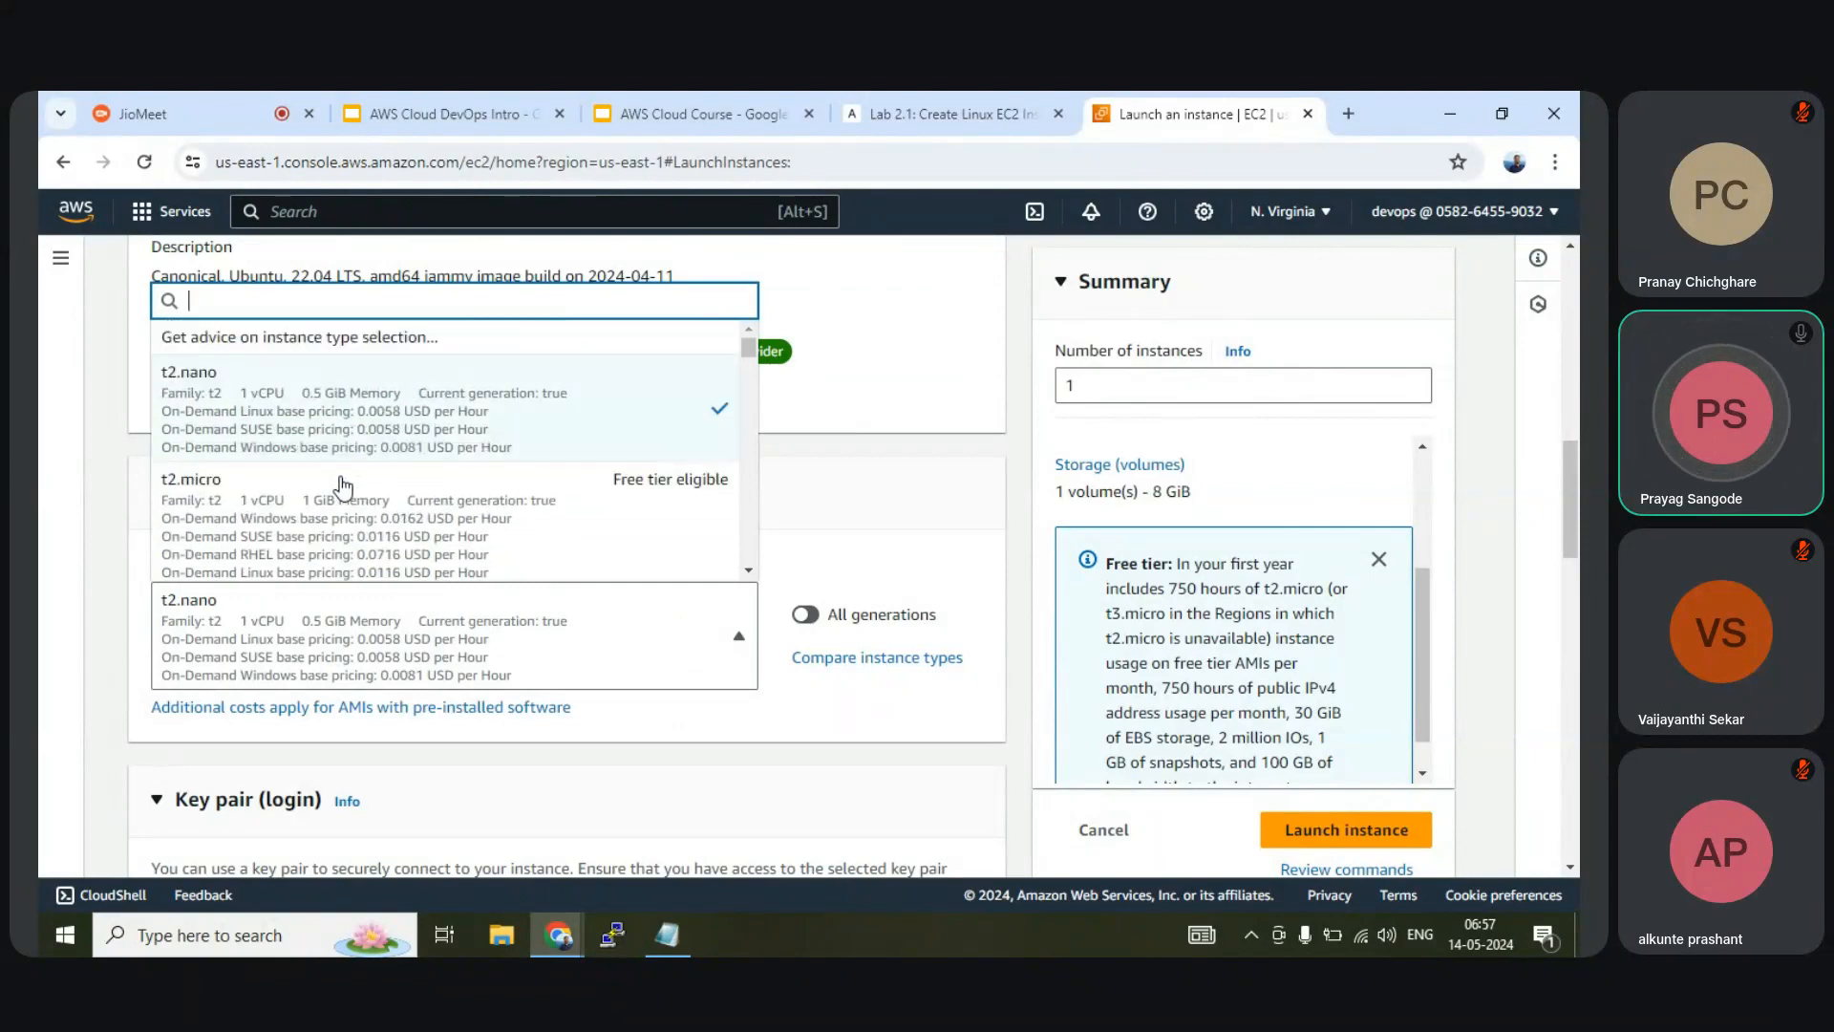
left_click(283, 523)
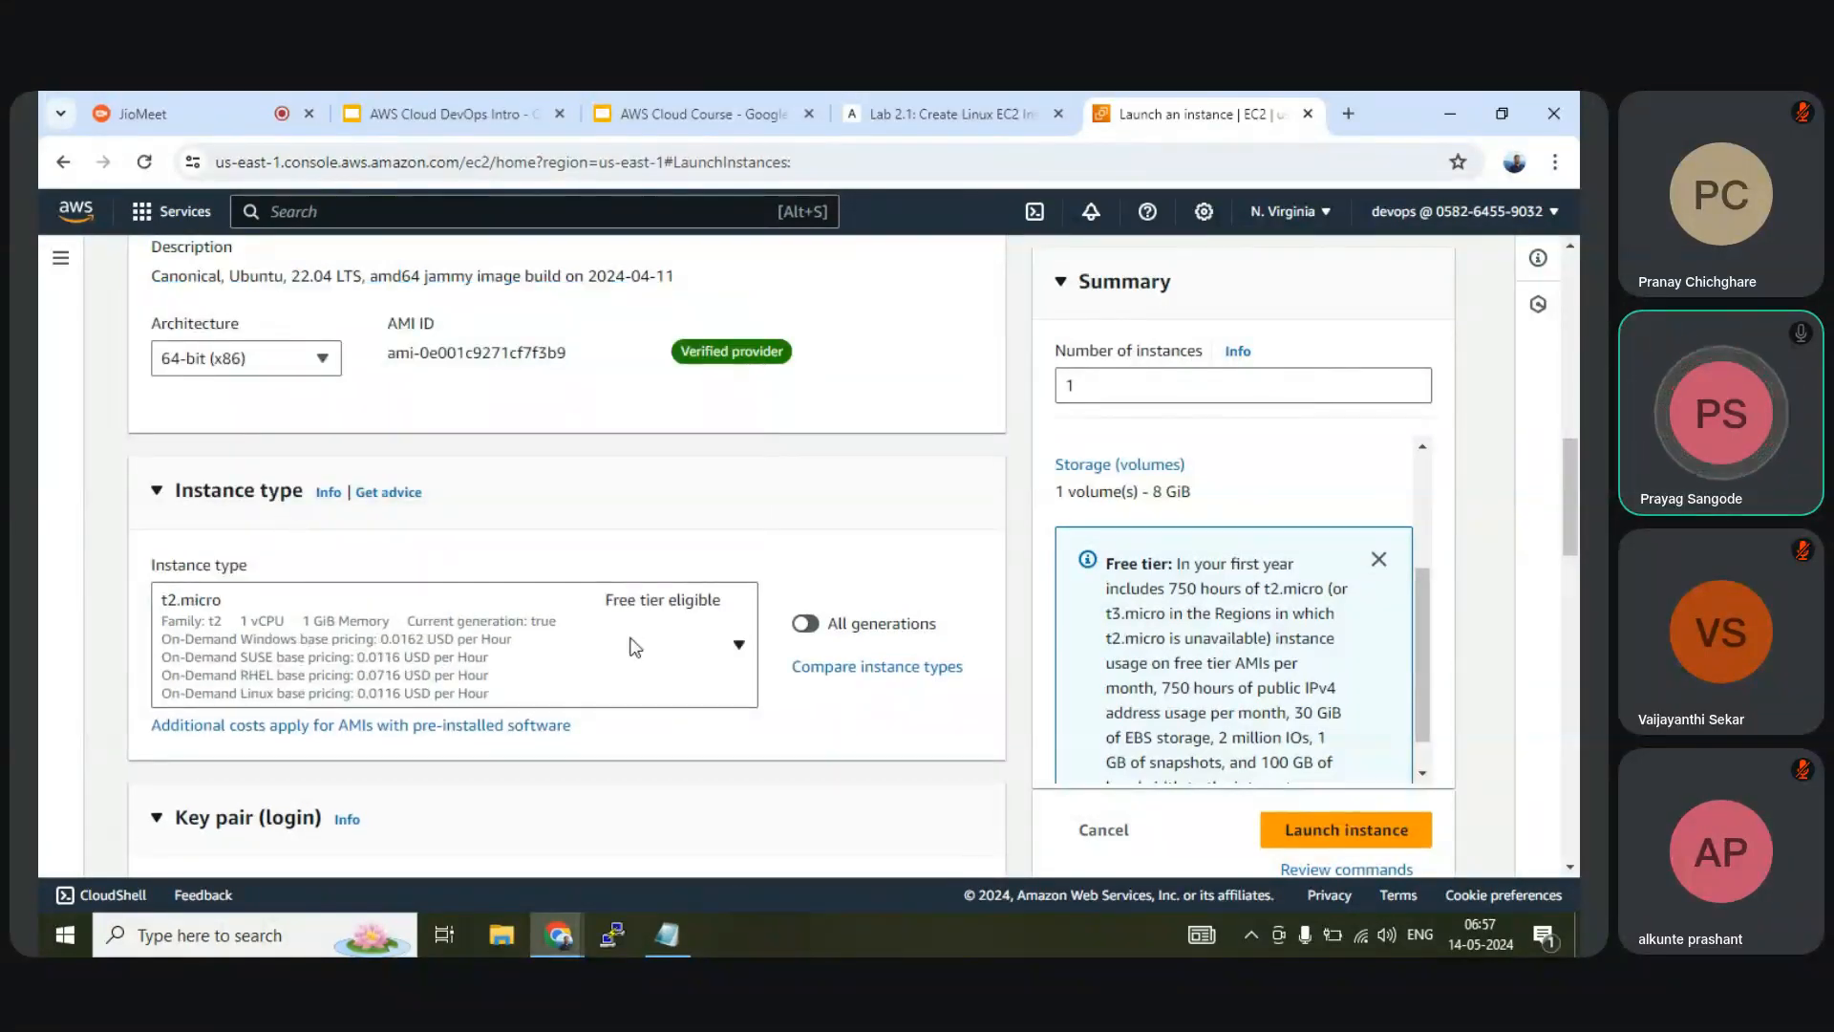
scroll(1249, 659, "down", 3)
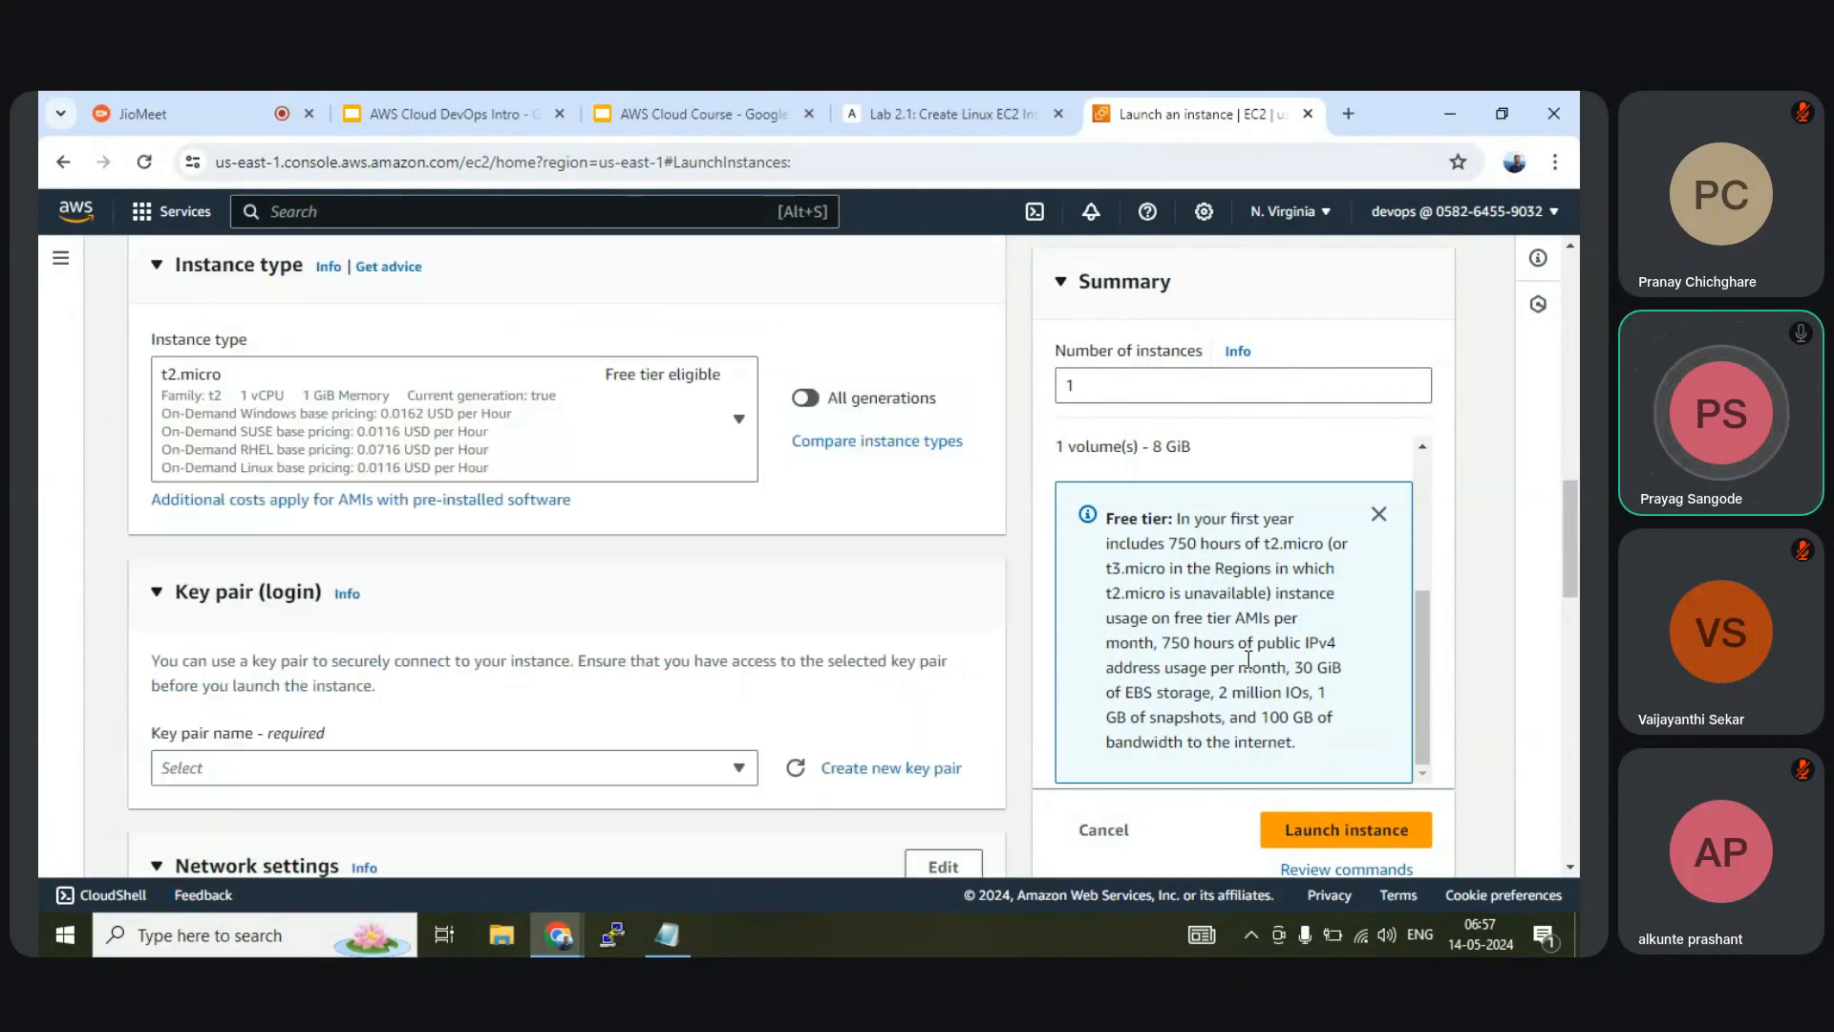
scroll(626, 626, "down", 1)
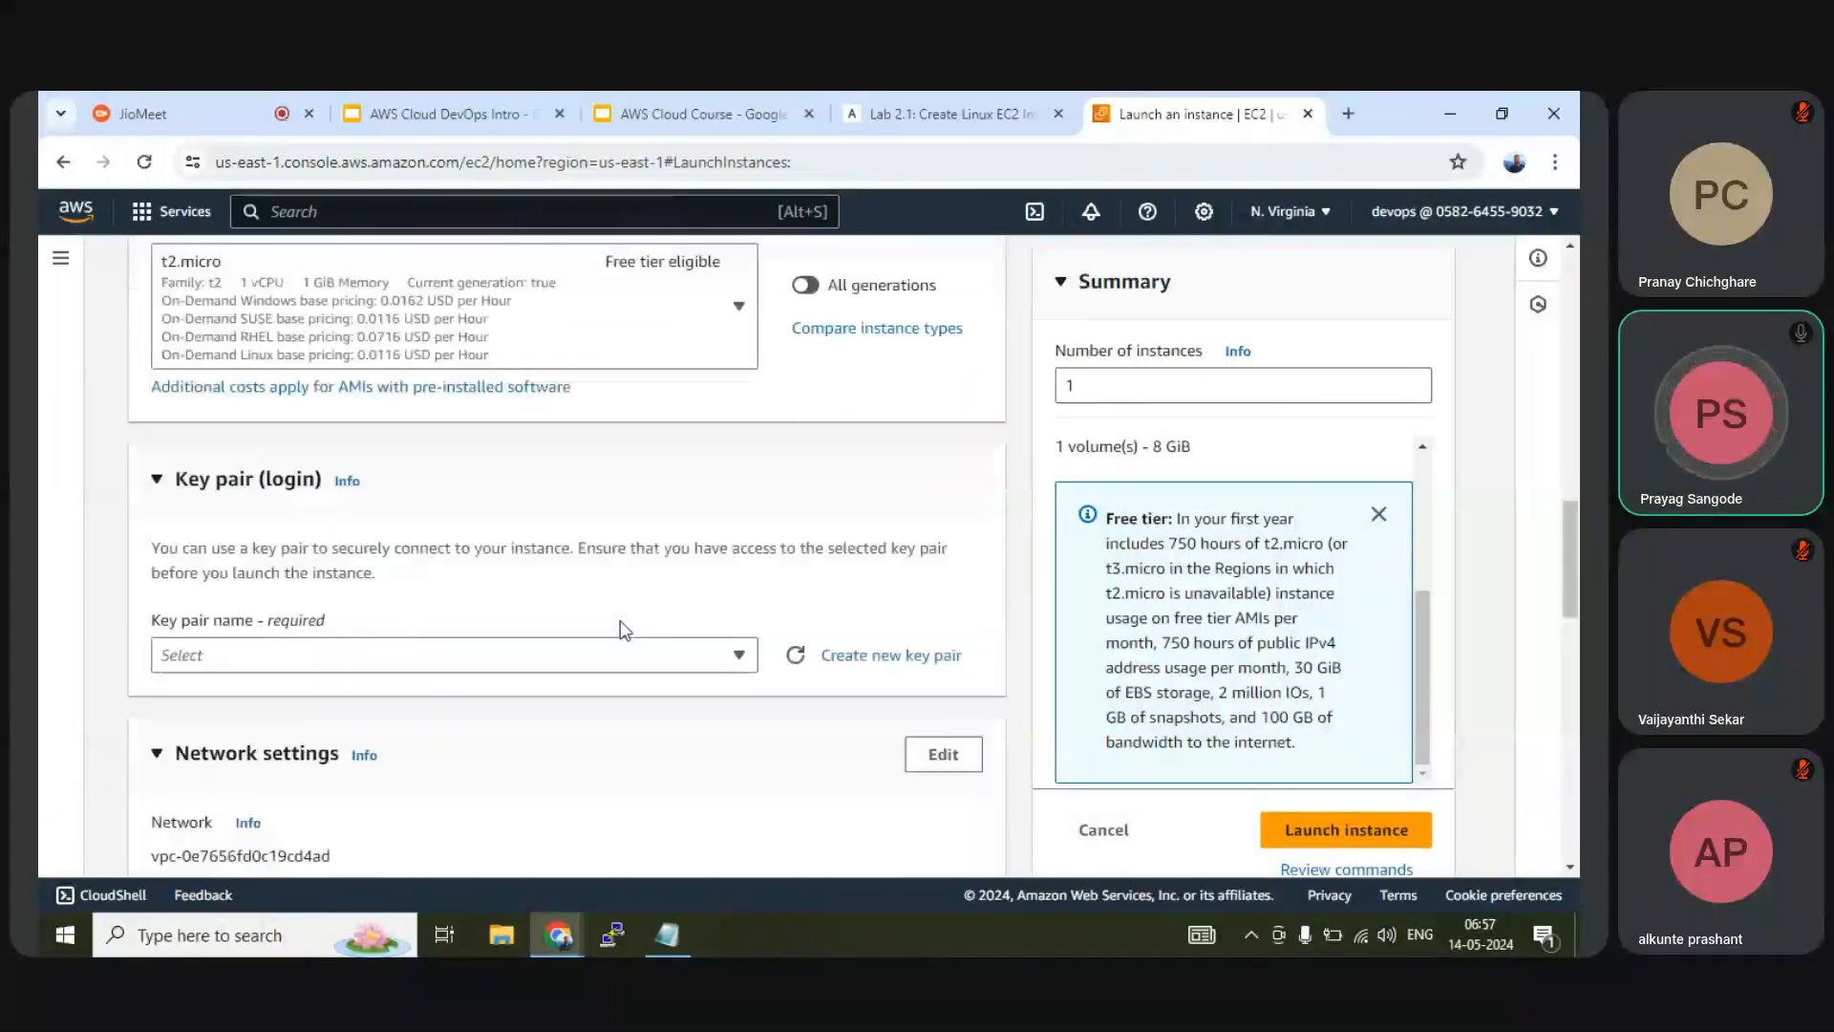
left_click(394, 667)
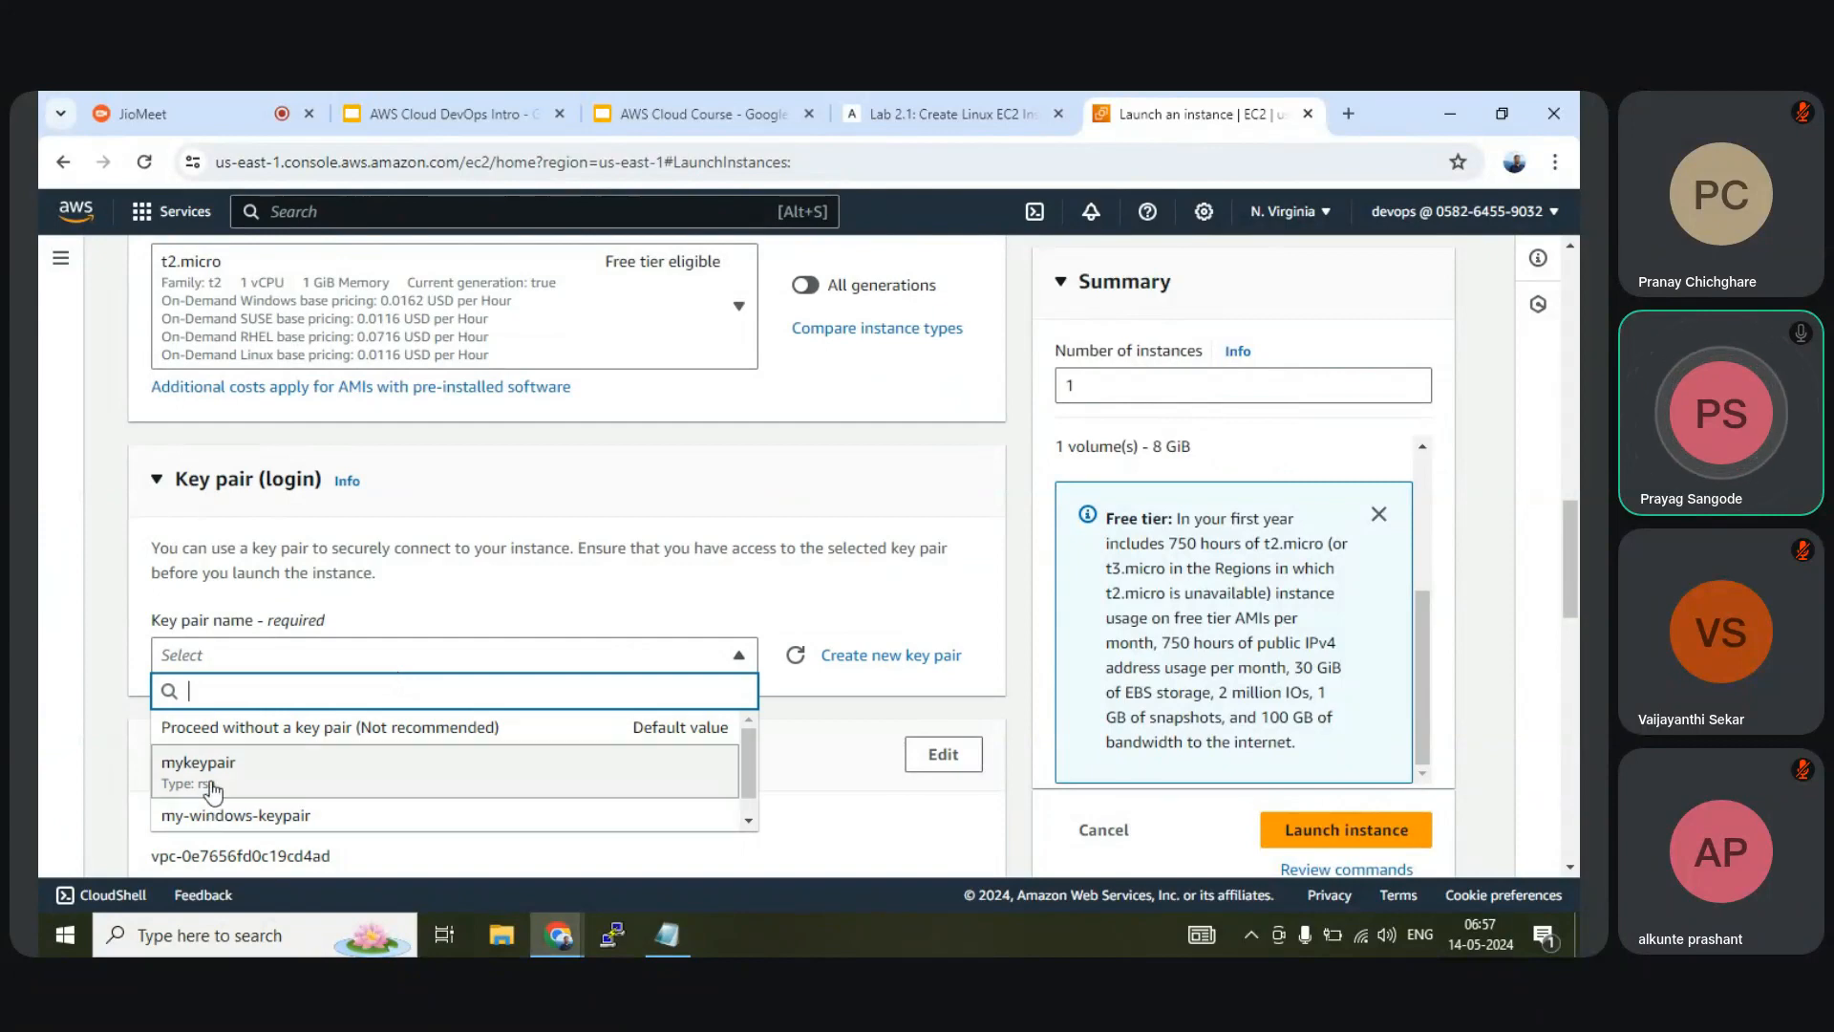
left_click(493, 621)
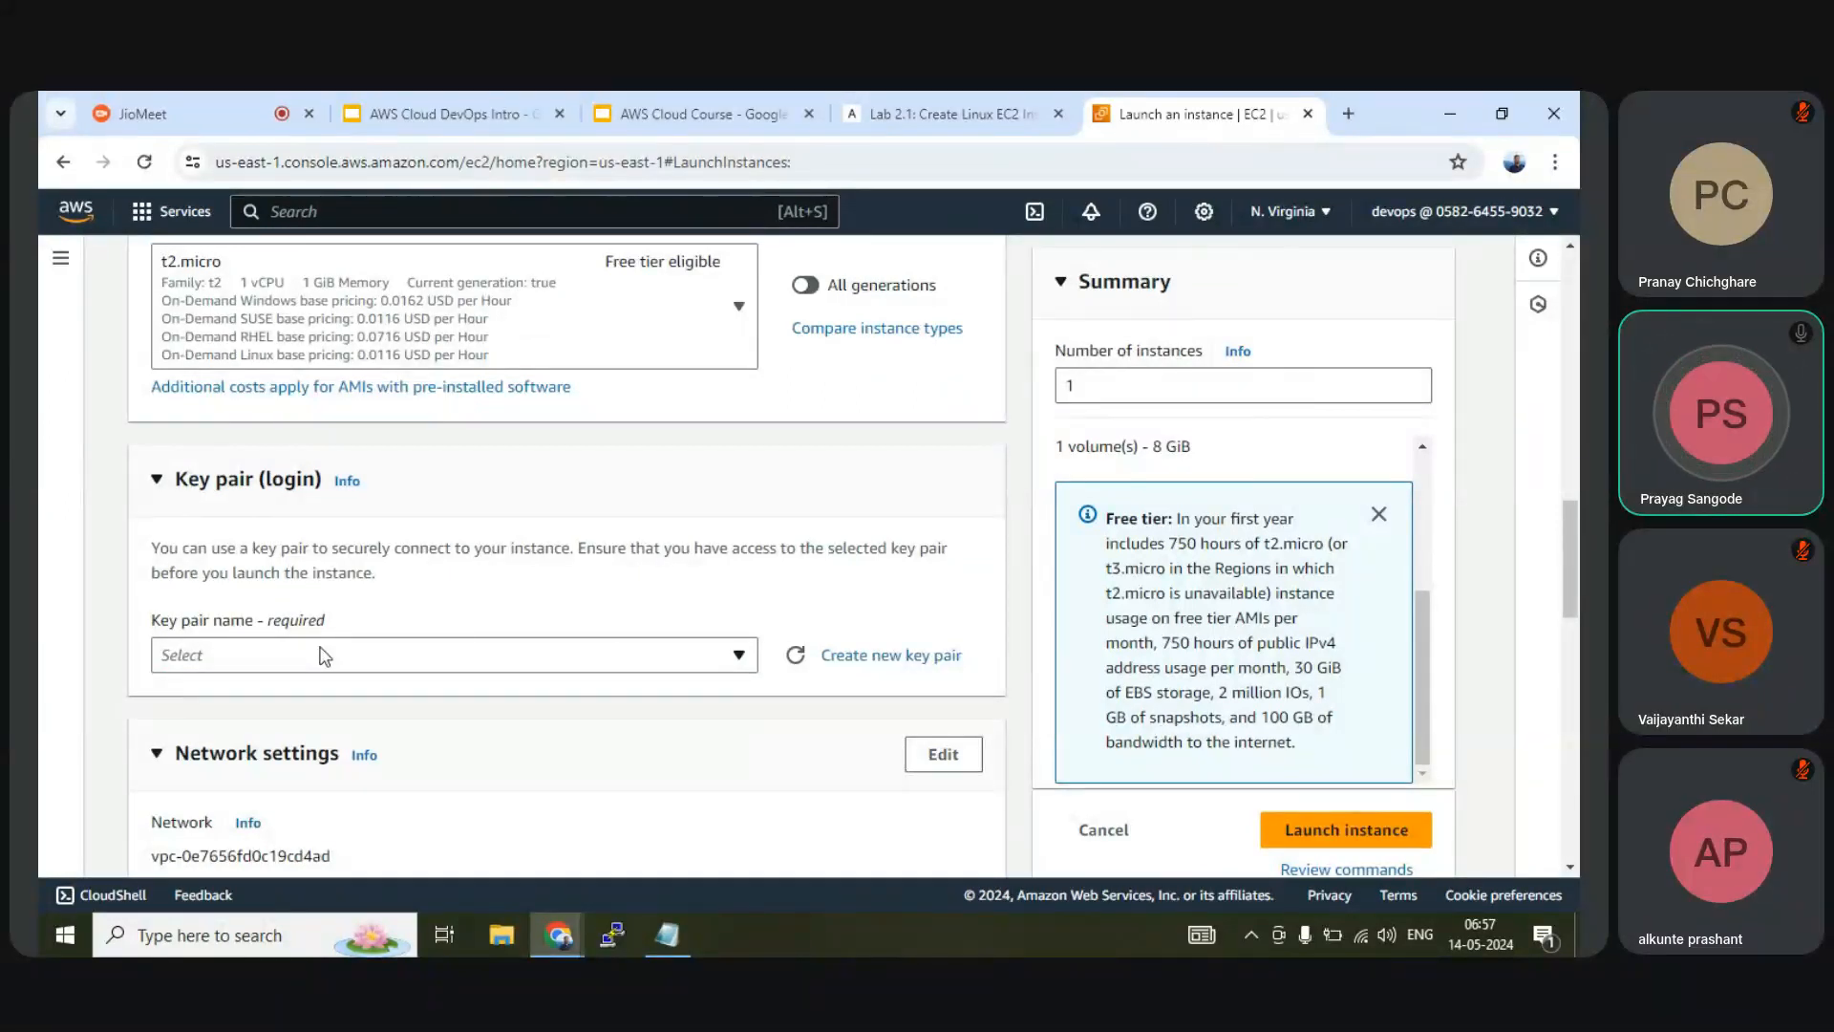
Start a new key pair named mykeypair1, keeping RSA and choosing the .ppk format
left_click(865, 660)
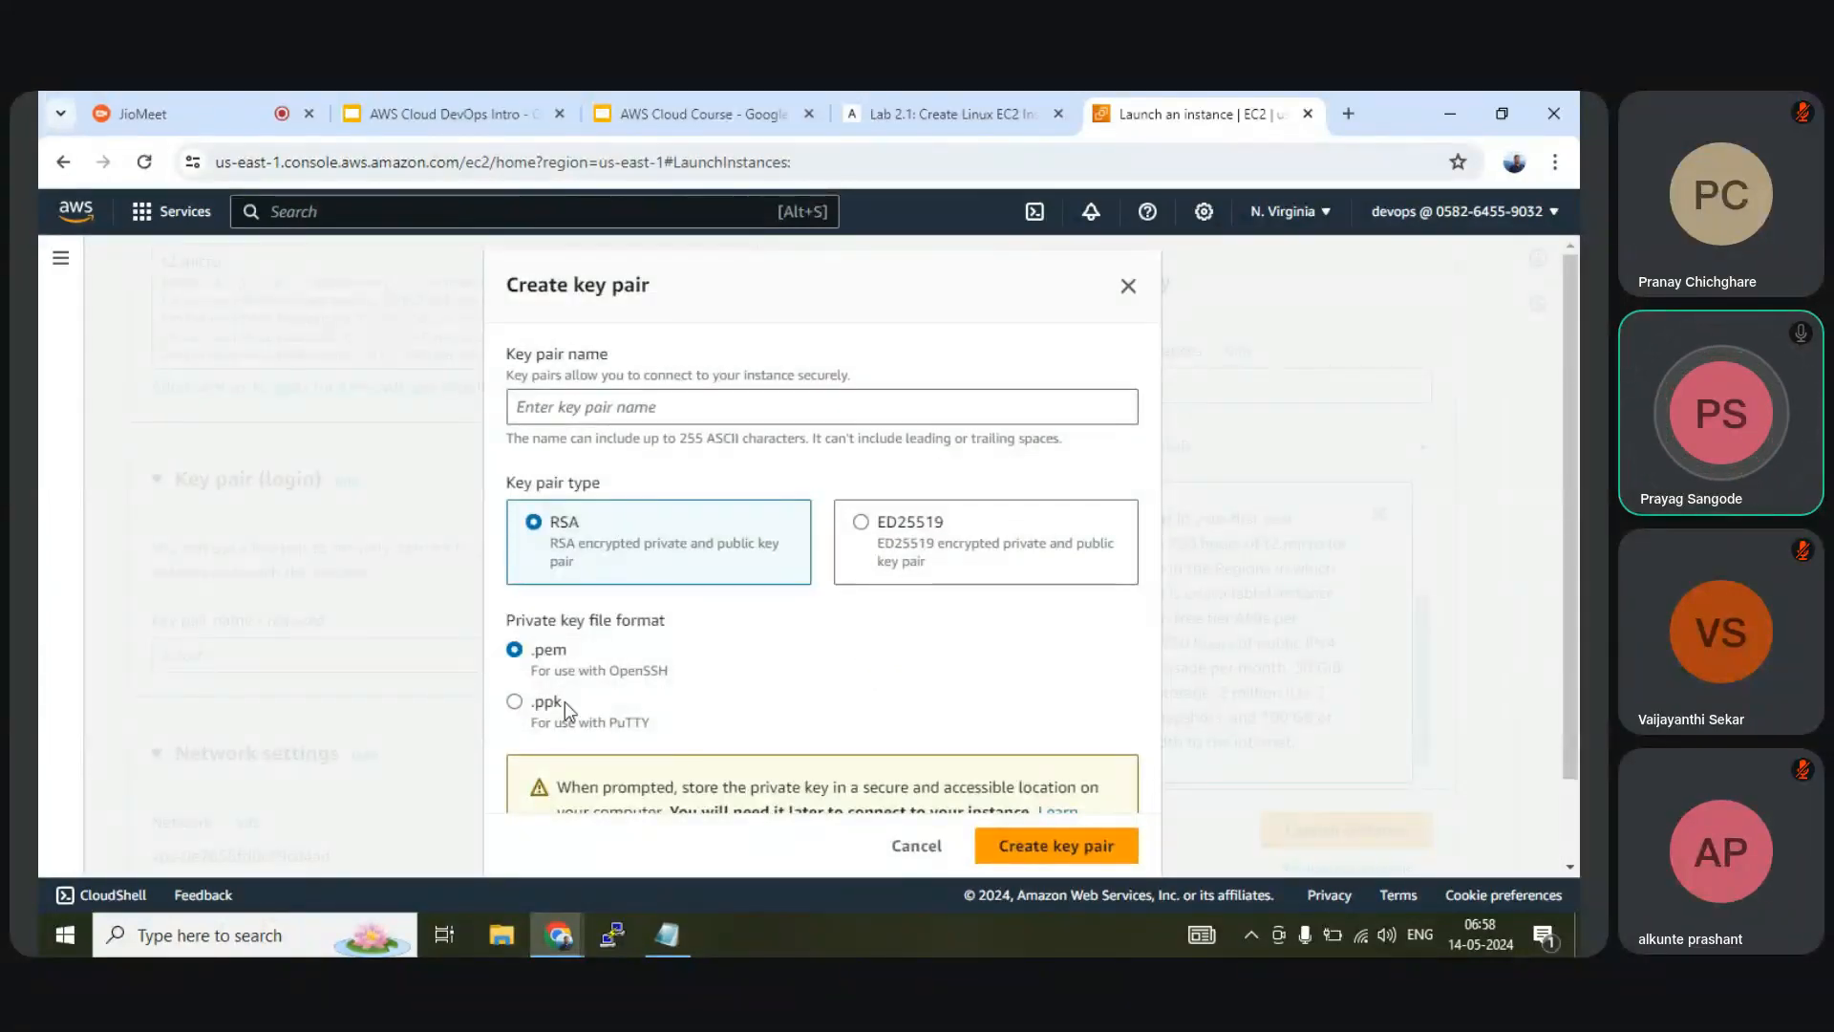
left_click(629, 417)
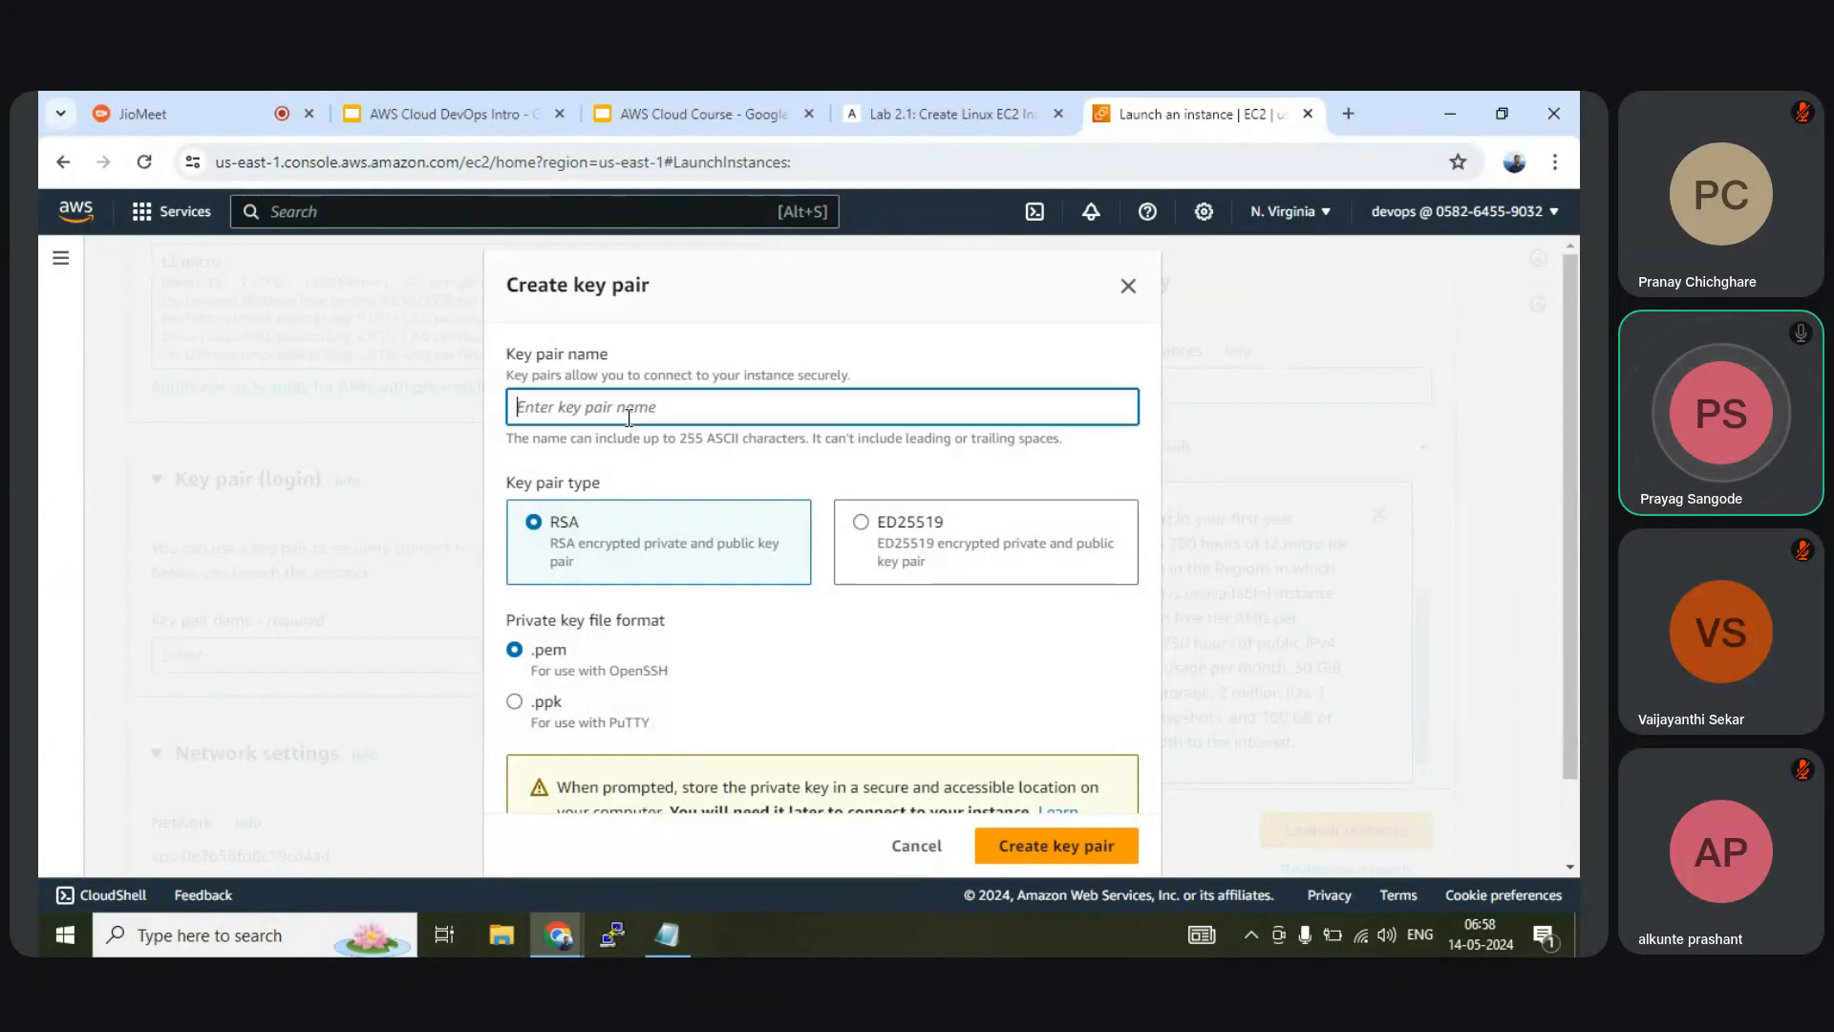
type("mykeypair1")
left_click(516, 711)
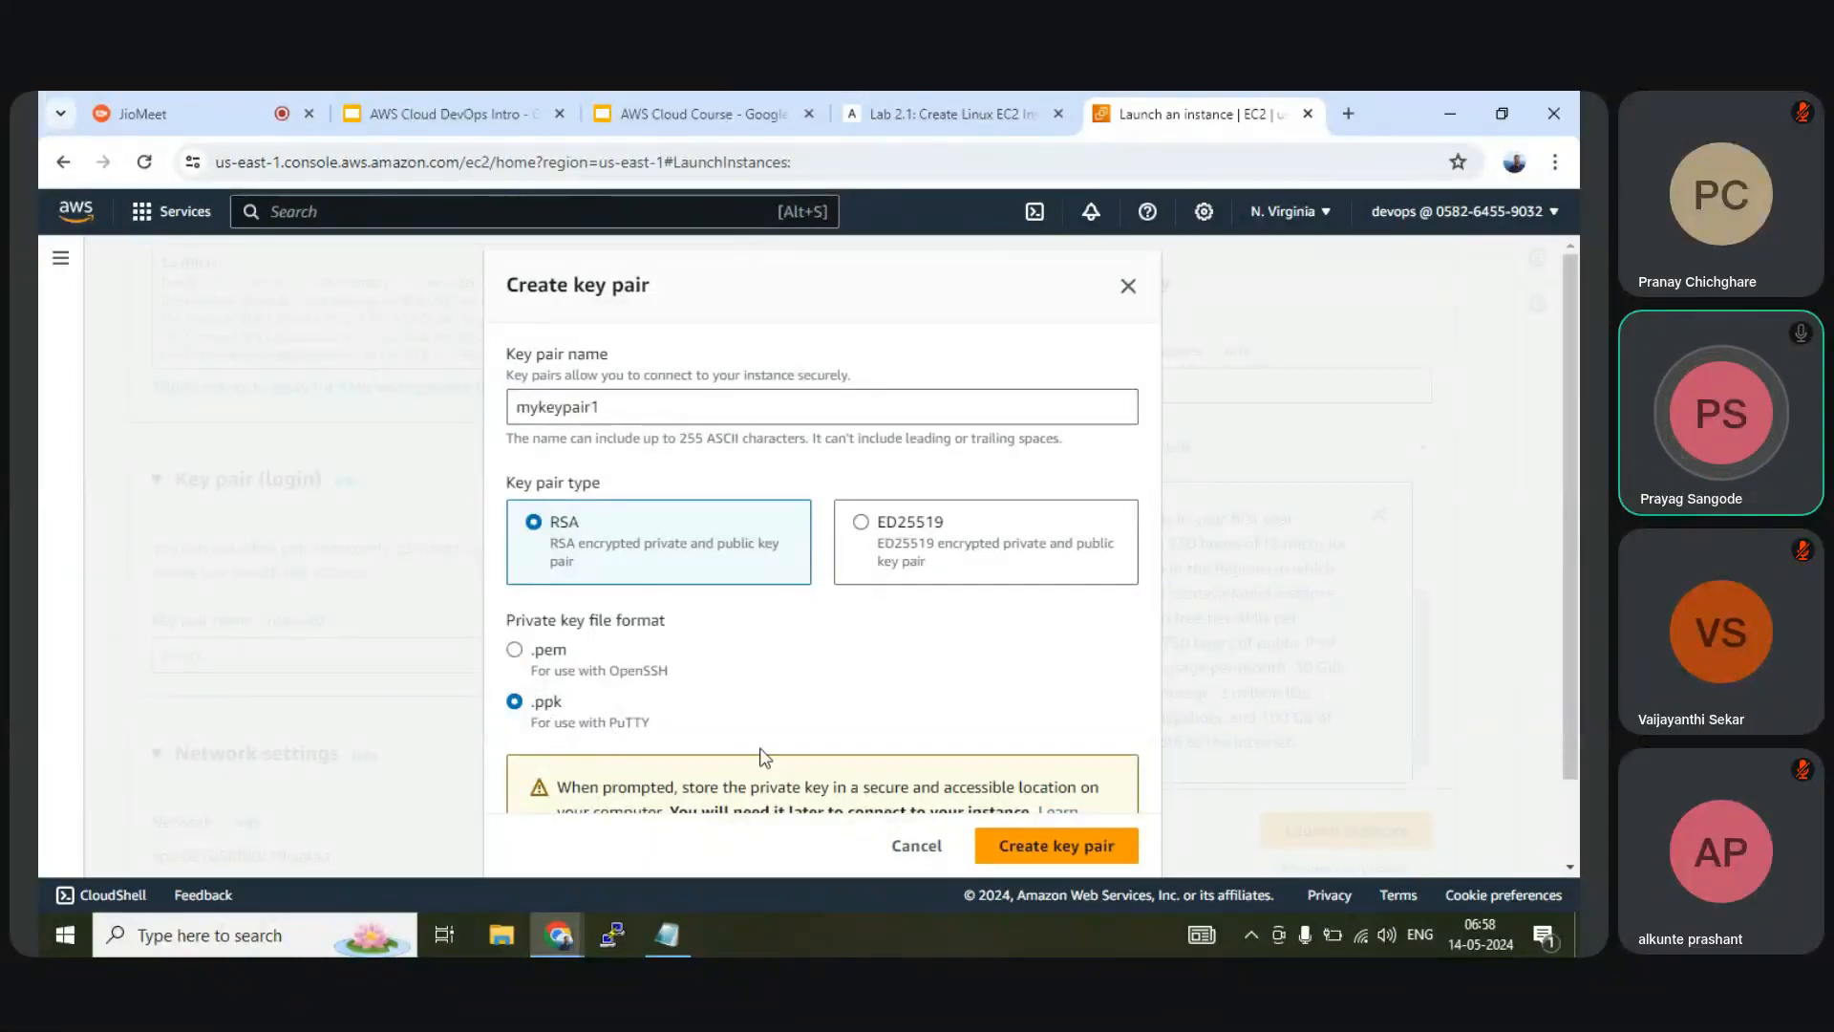
scroll(642, 743, "down", 1)
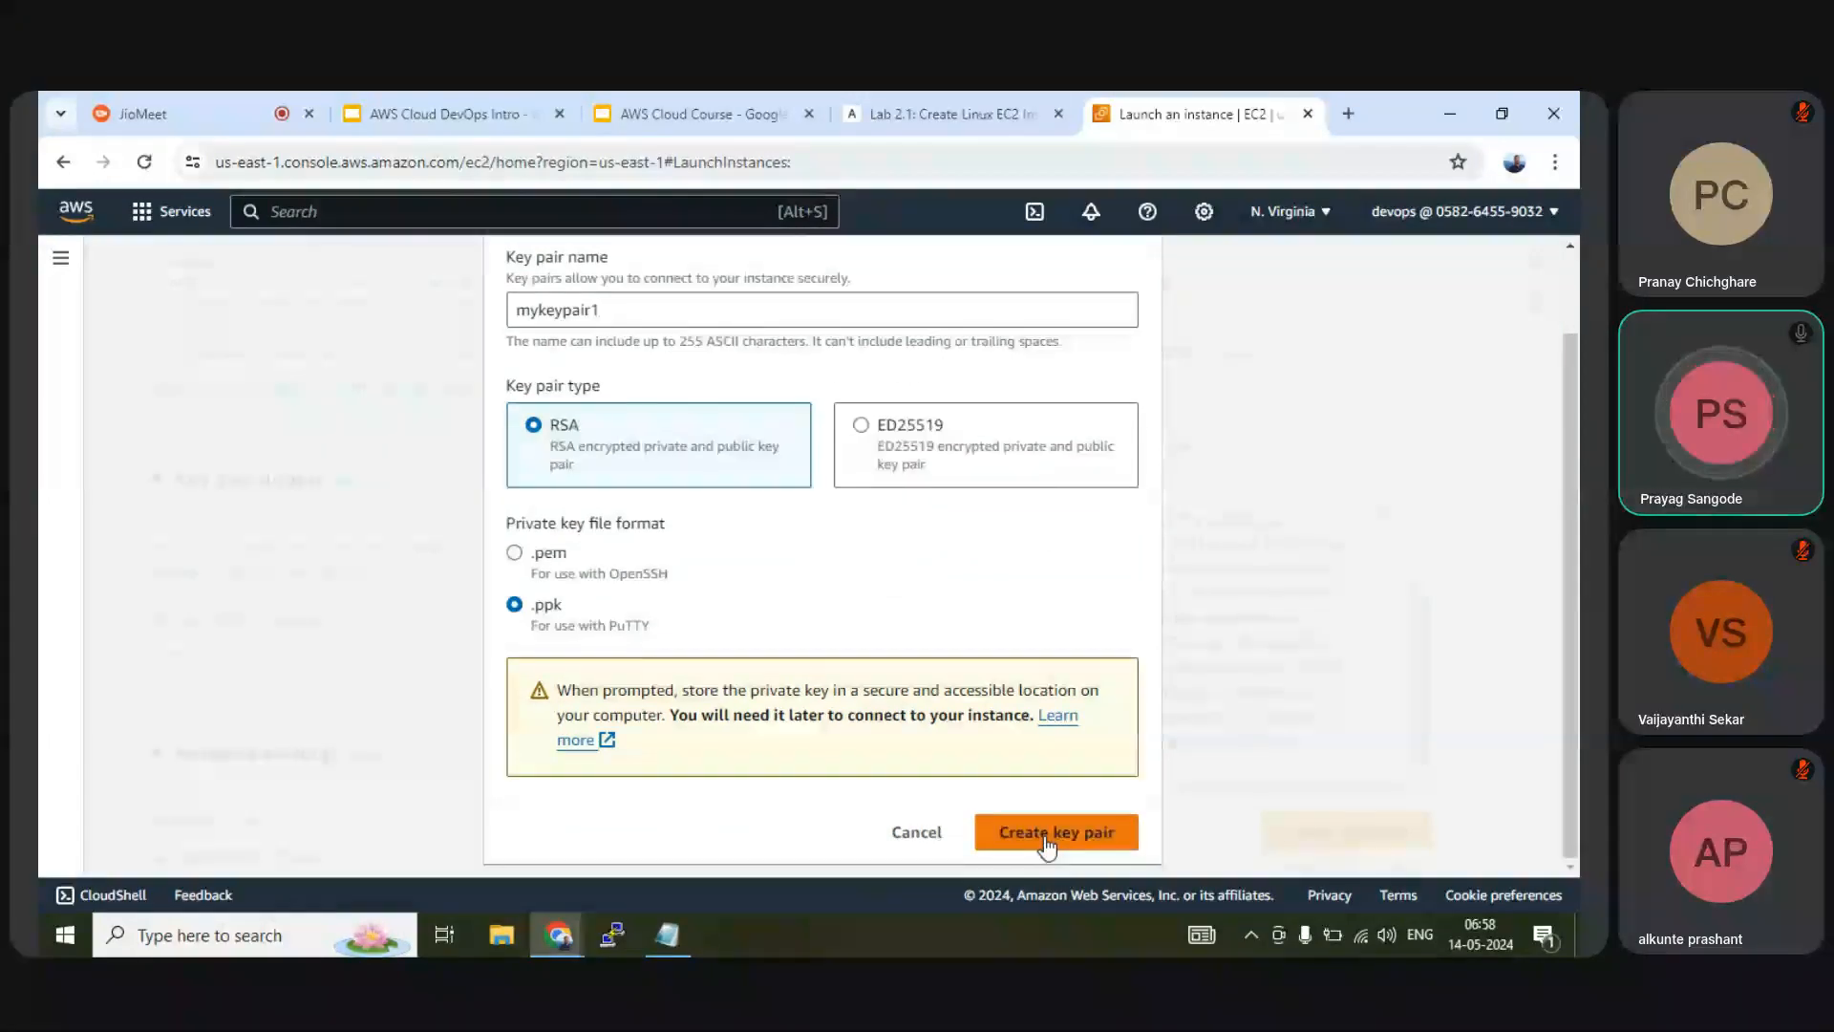
In a new Notepad document, type 'private key' and 'public key' on two lines
left_click(667, 934)
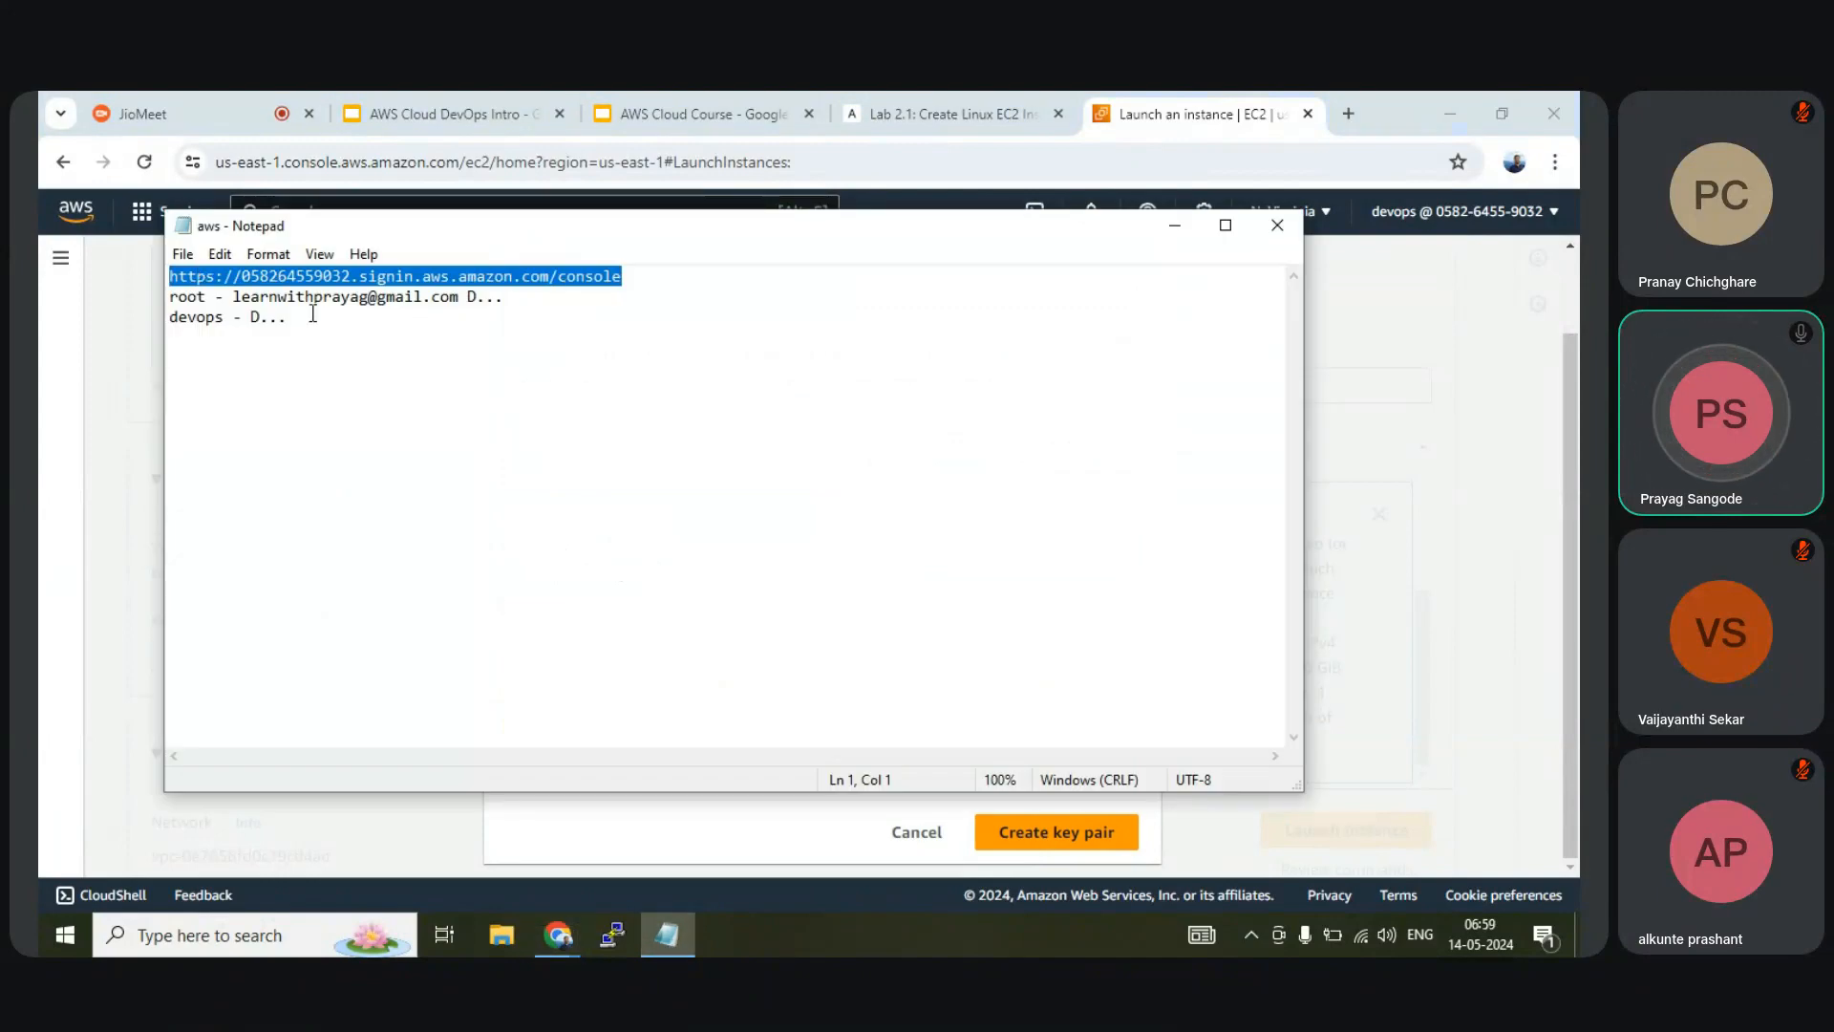
left_click(183, 254)
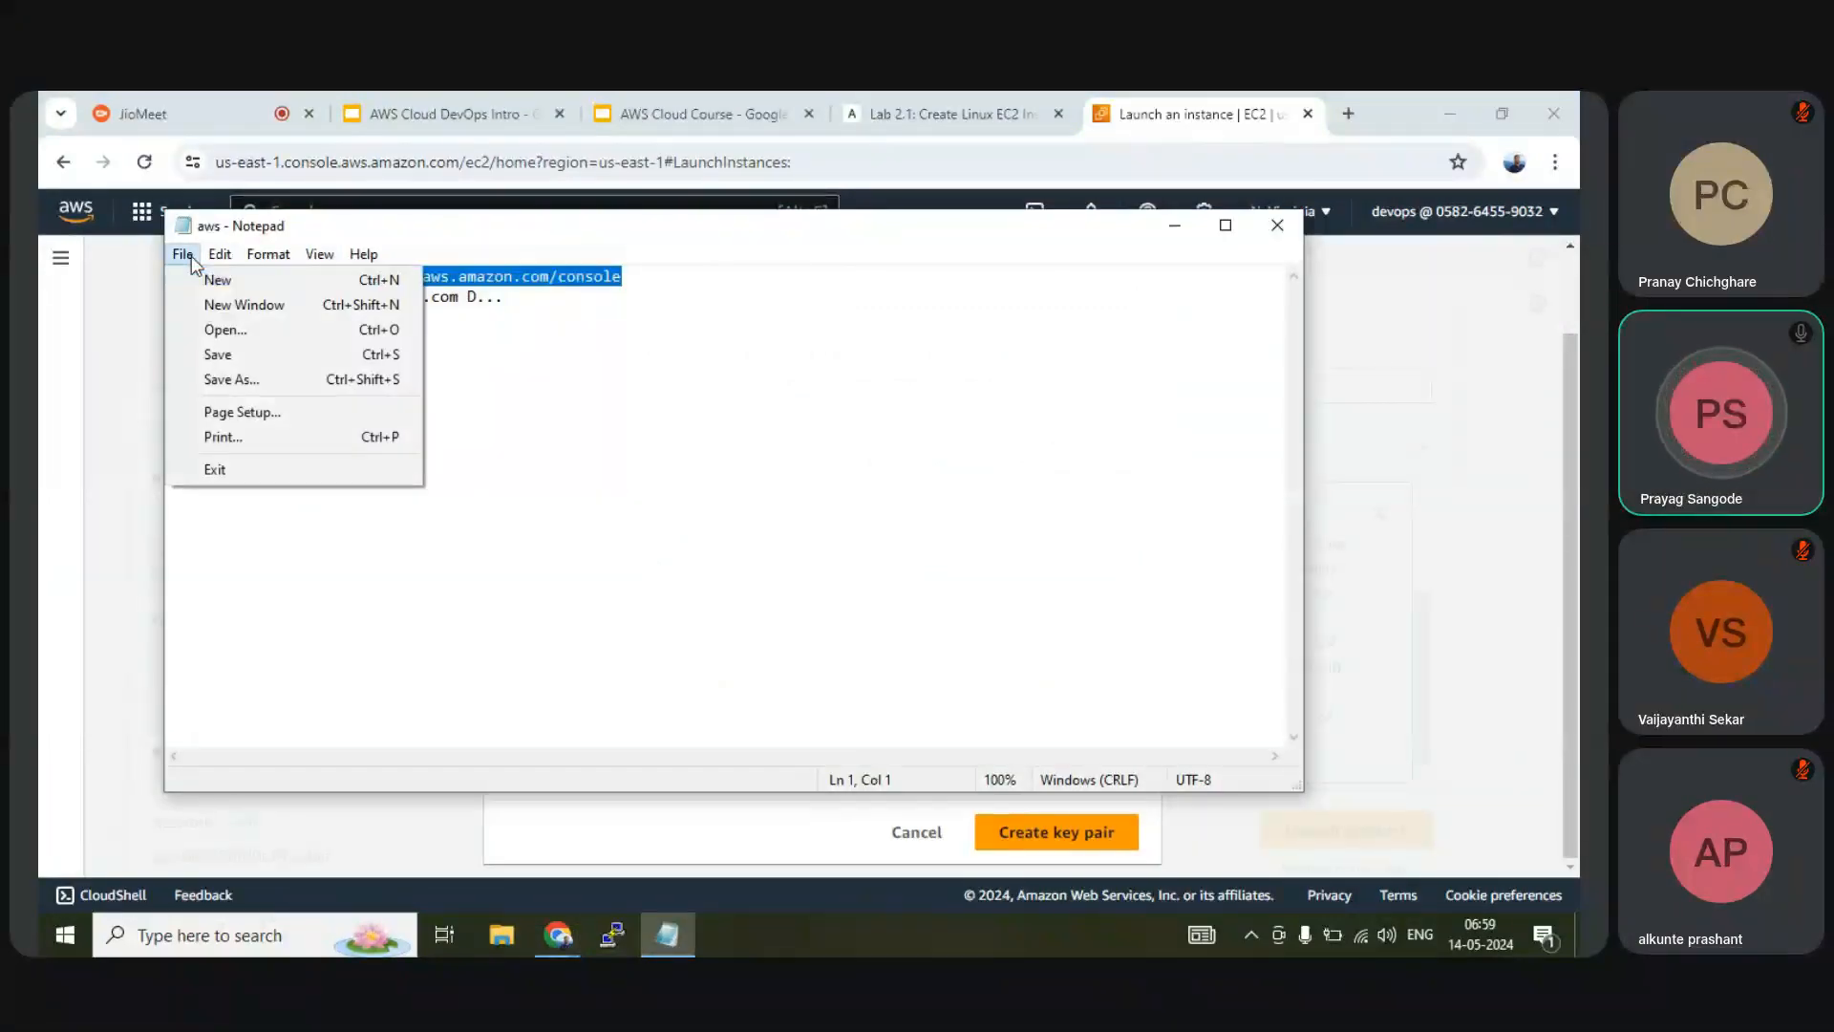
left_click(216, 280)
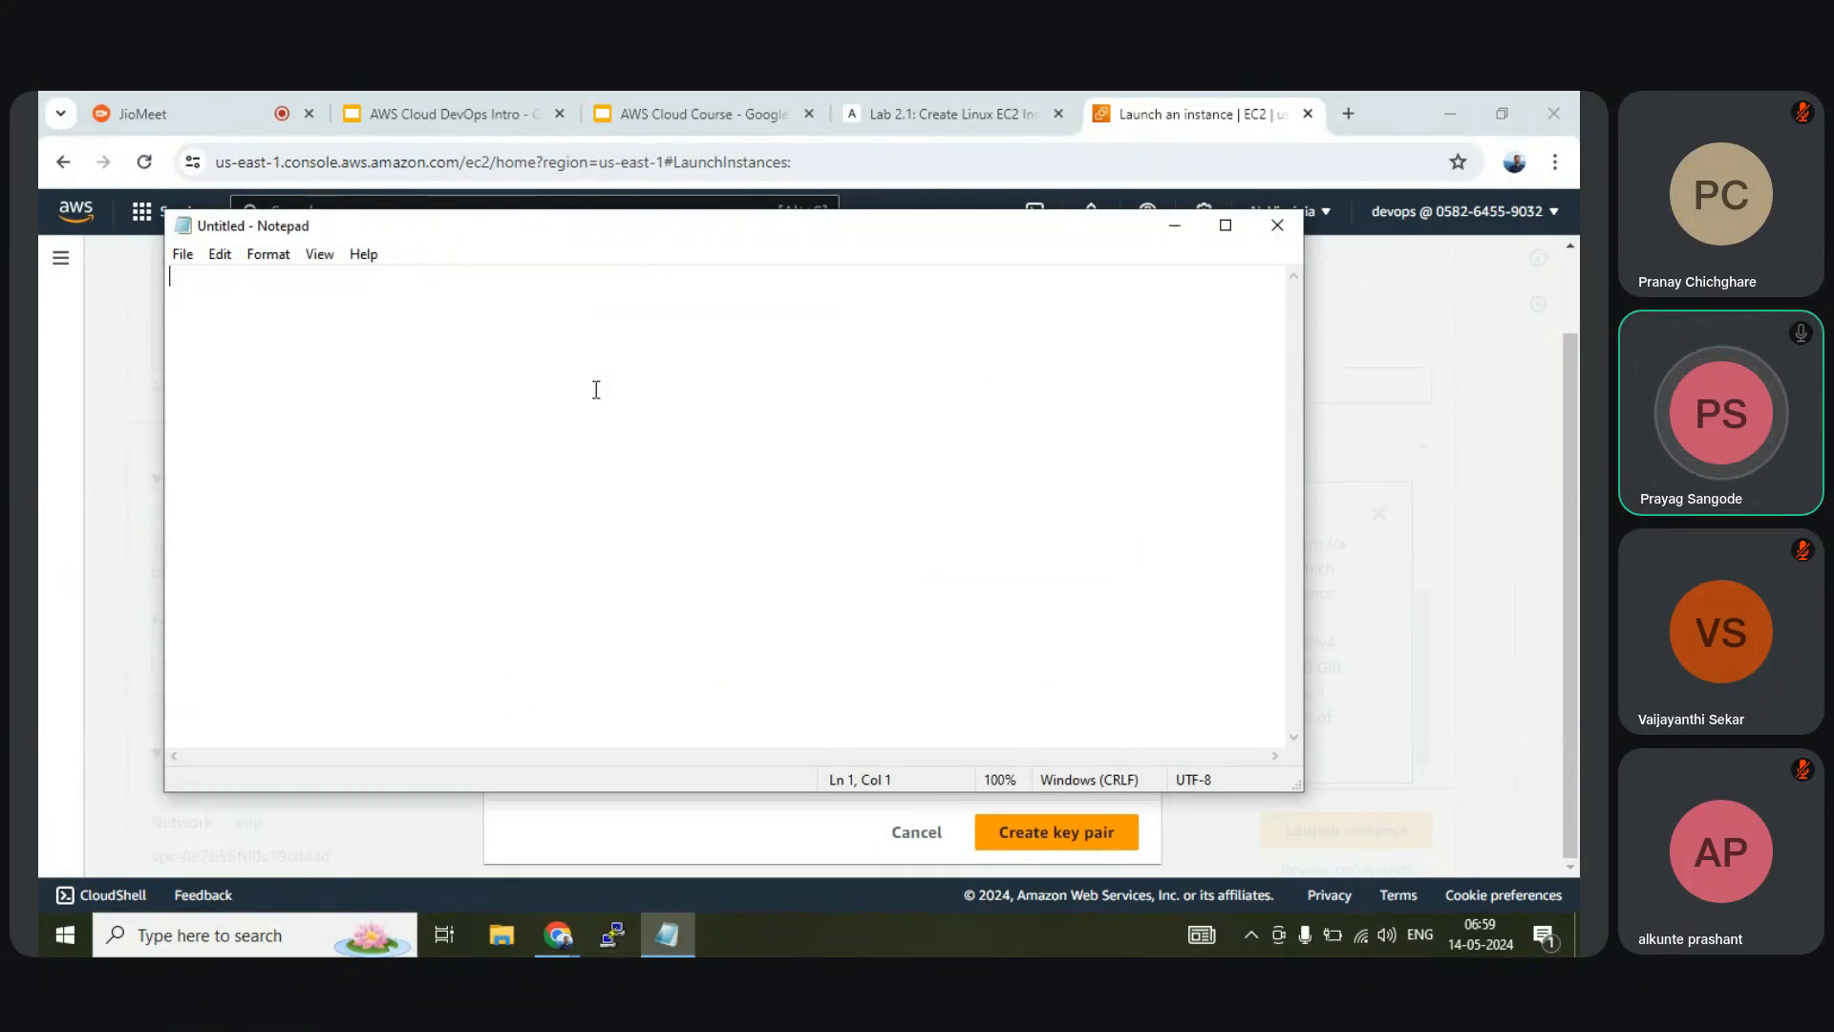
type("priv")
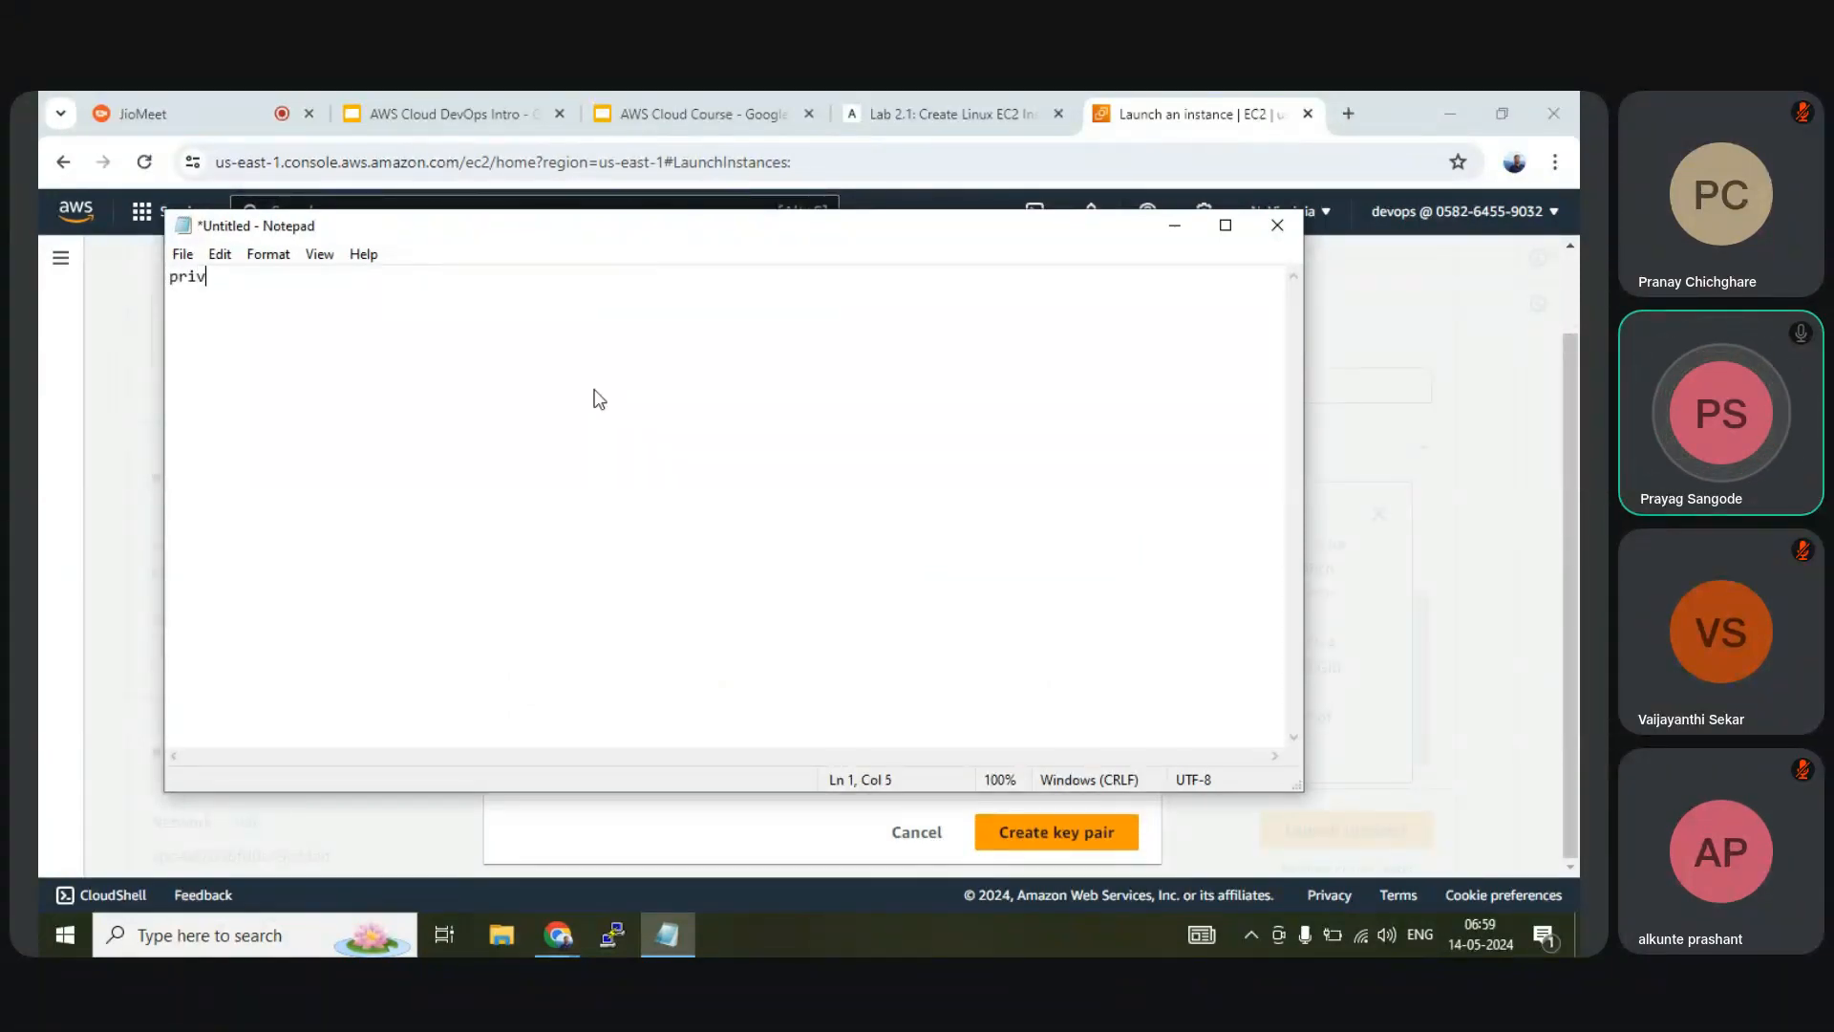
type("ate")
type(" key")
type("p")
type("u")
type("bliv")
key("BackSpace")
key("BackSpace")
type("c key")
Highlight the private key and public key lines in turn while explaining them
left_click_drag(258, 302, 169, 275)
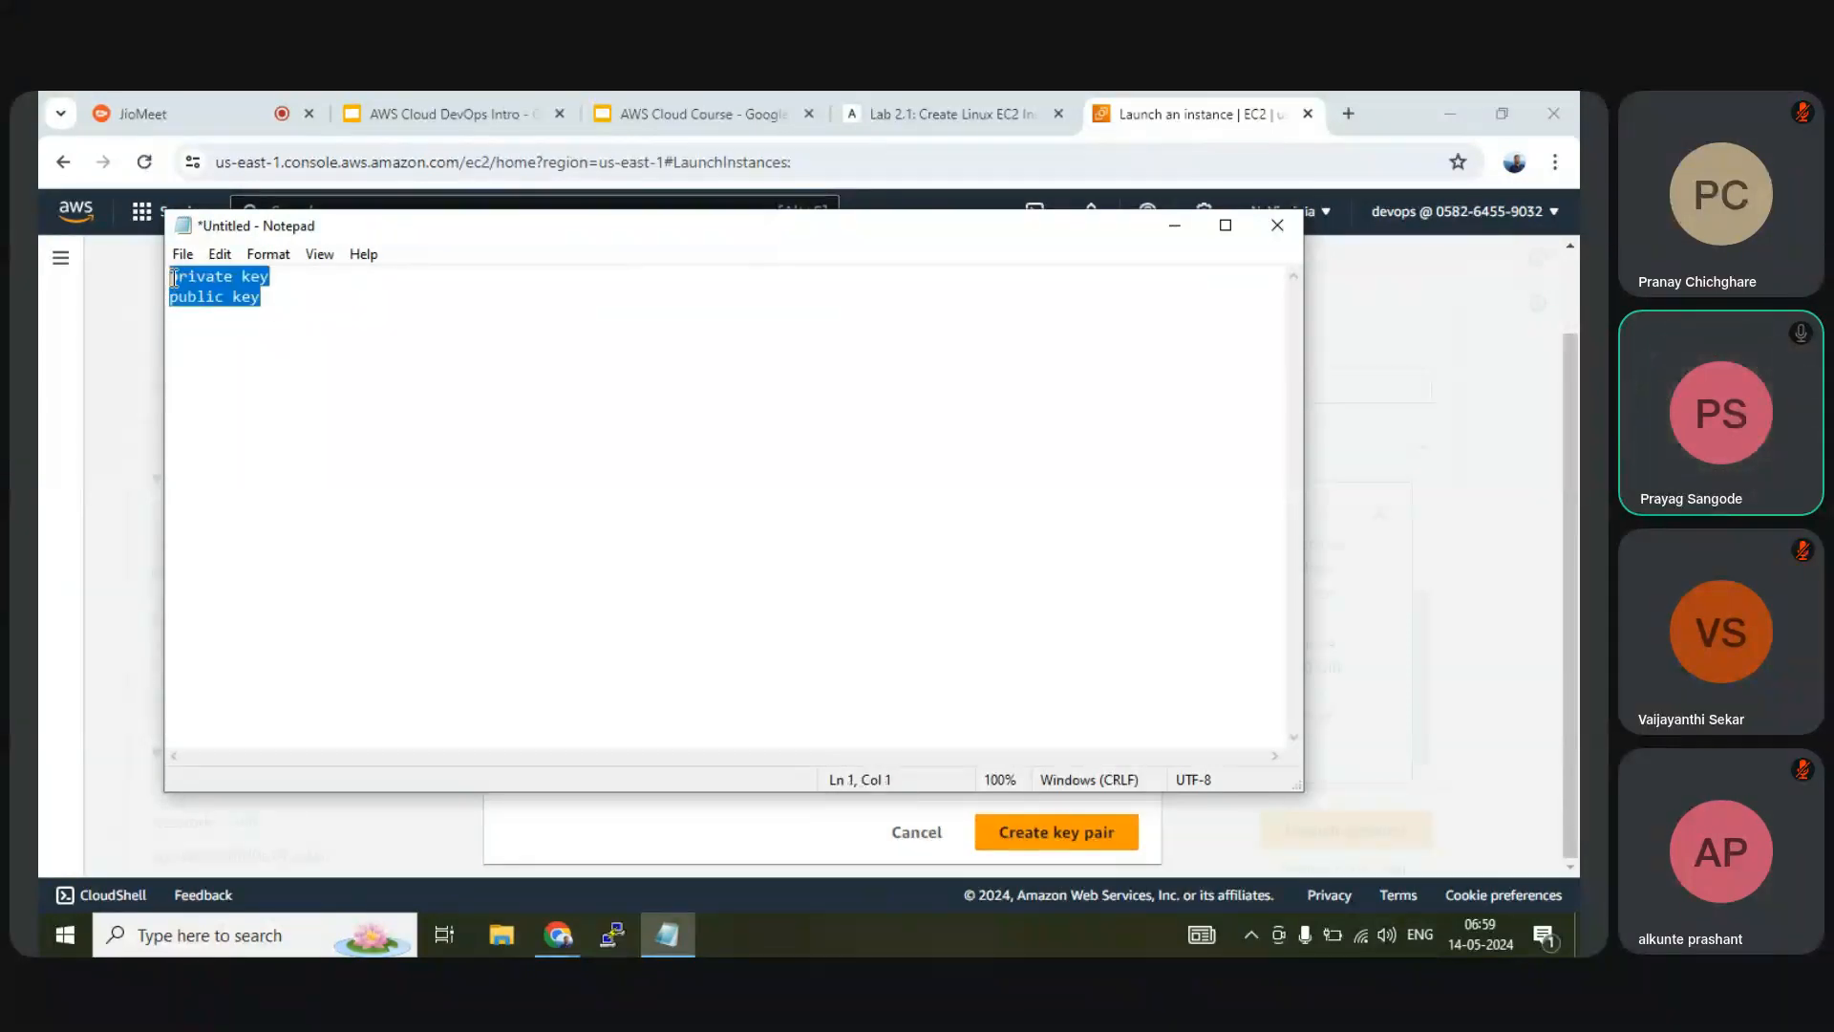
left_click(281, 277)
left_click_drag(280, 277, 145, 279)
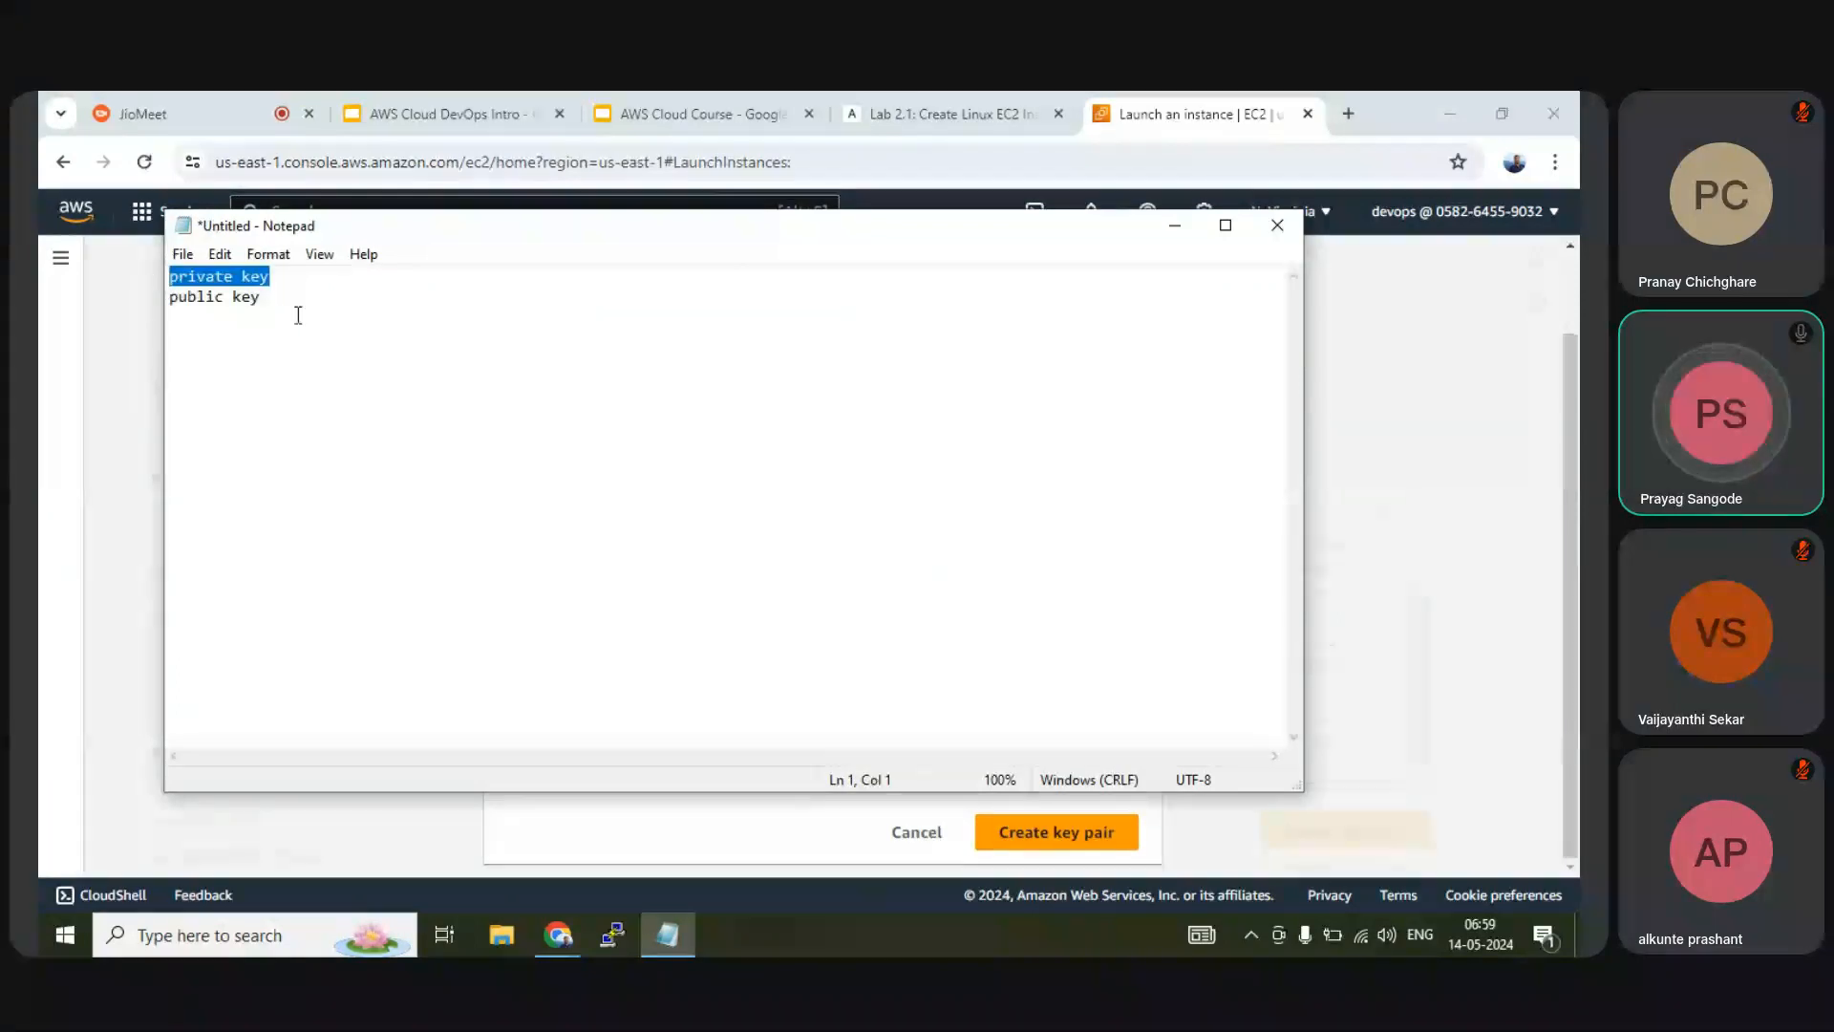
left_click(426, 278)
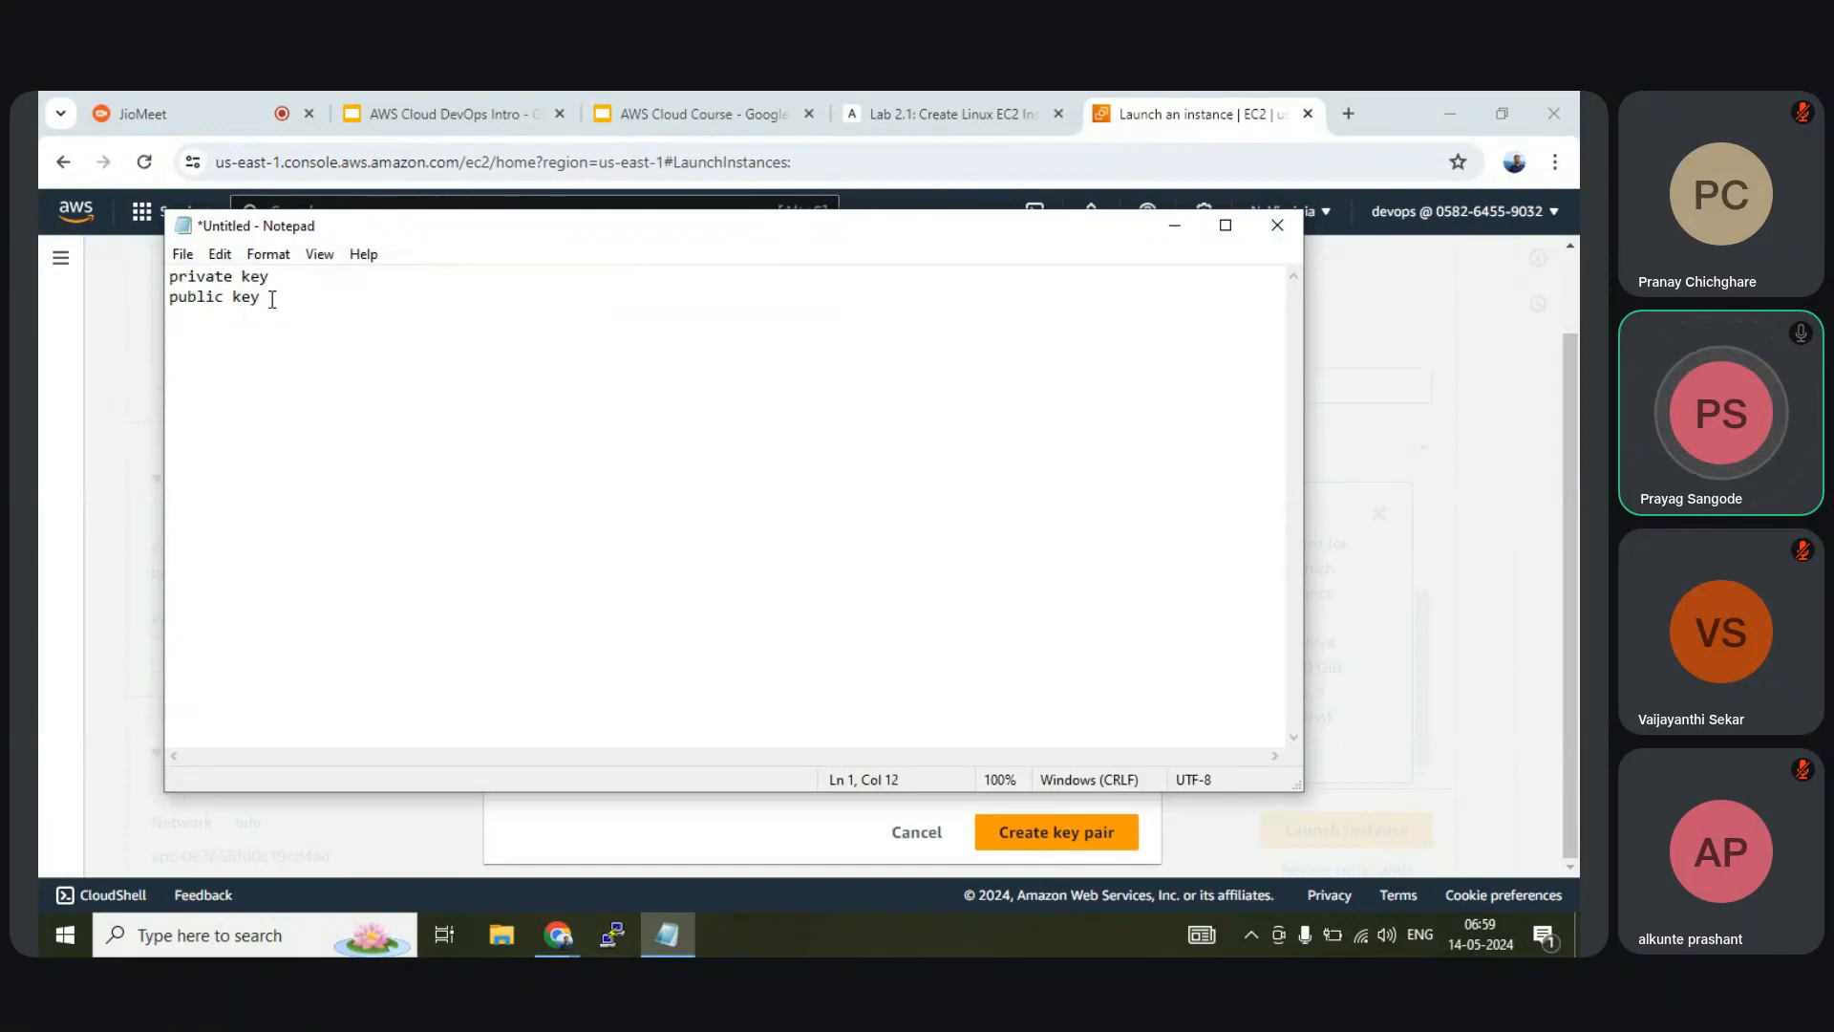
left_click_drag(269, 276, 123, 286)
left_click_drag(274, 299, 120, 293)
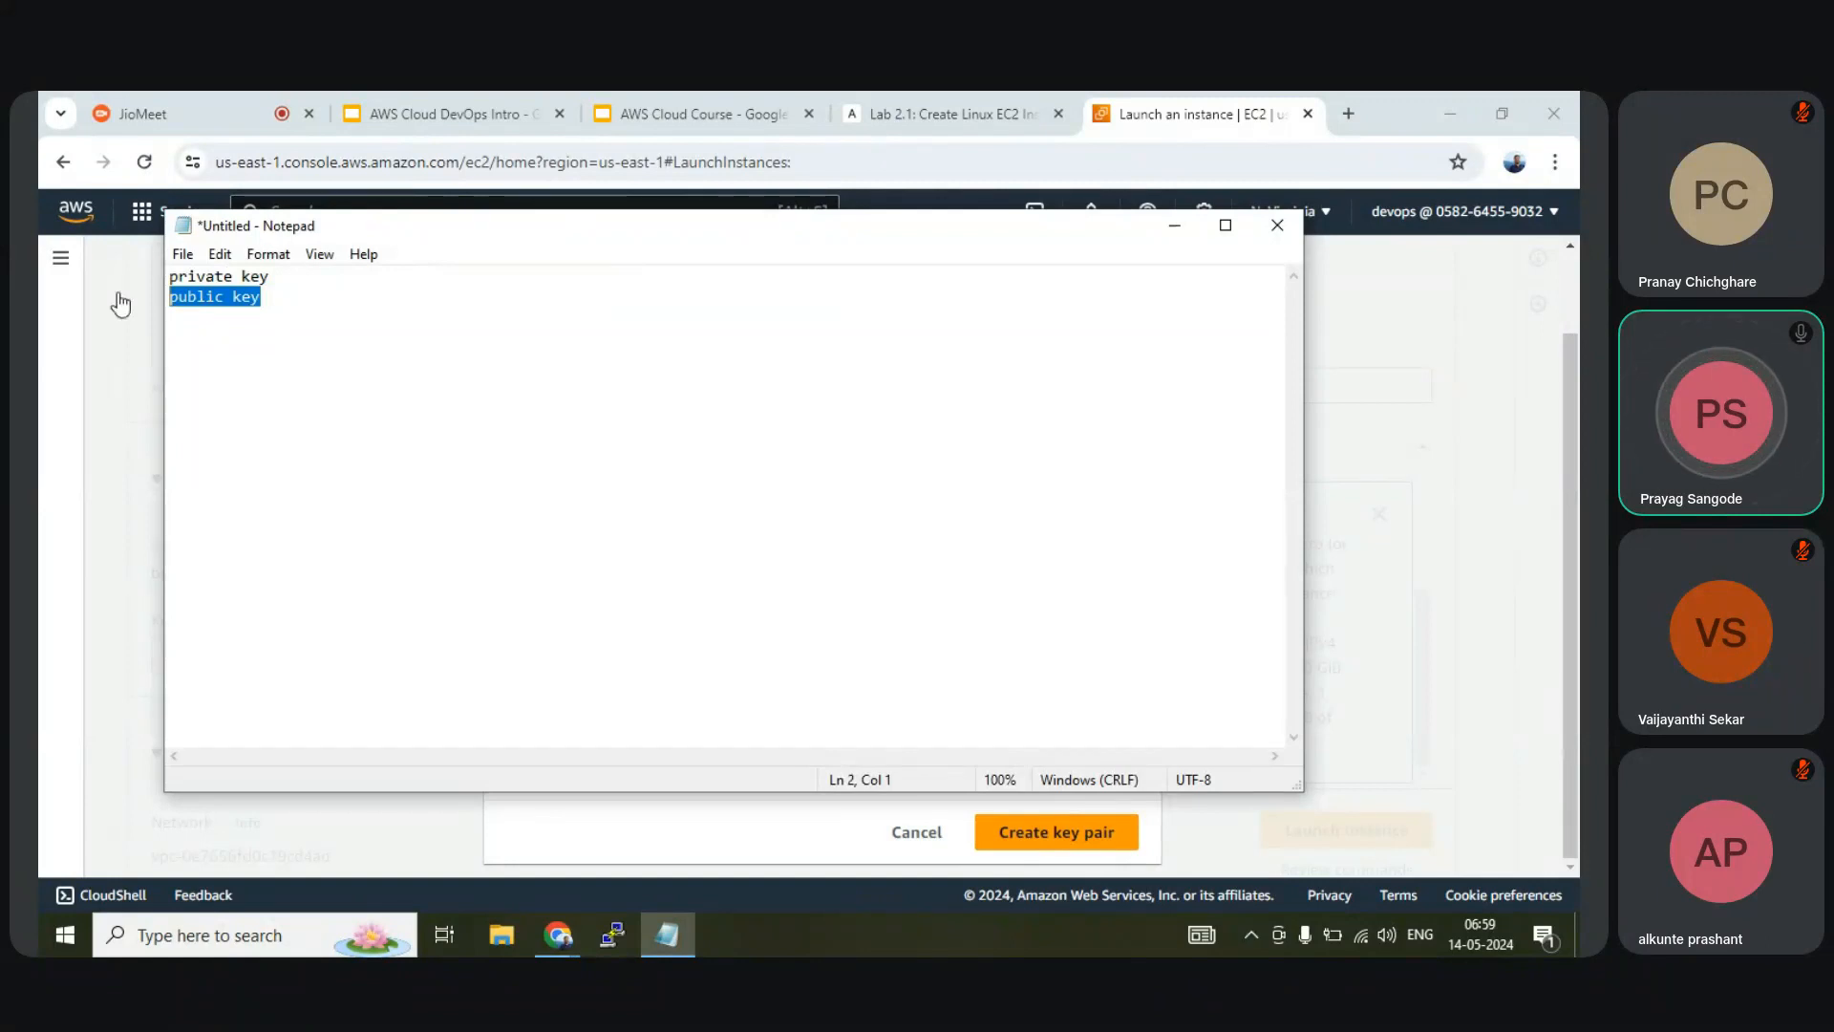
left_click(280, 295)
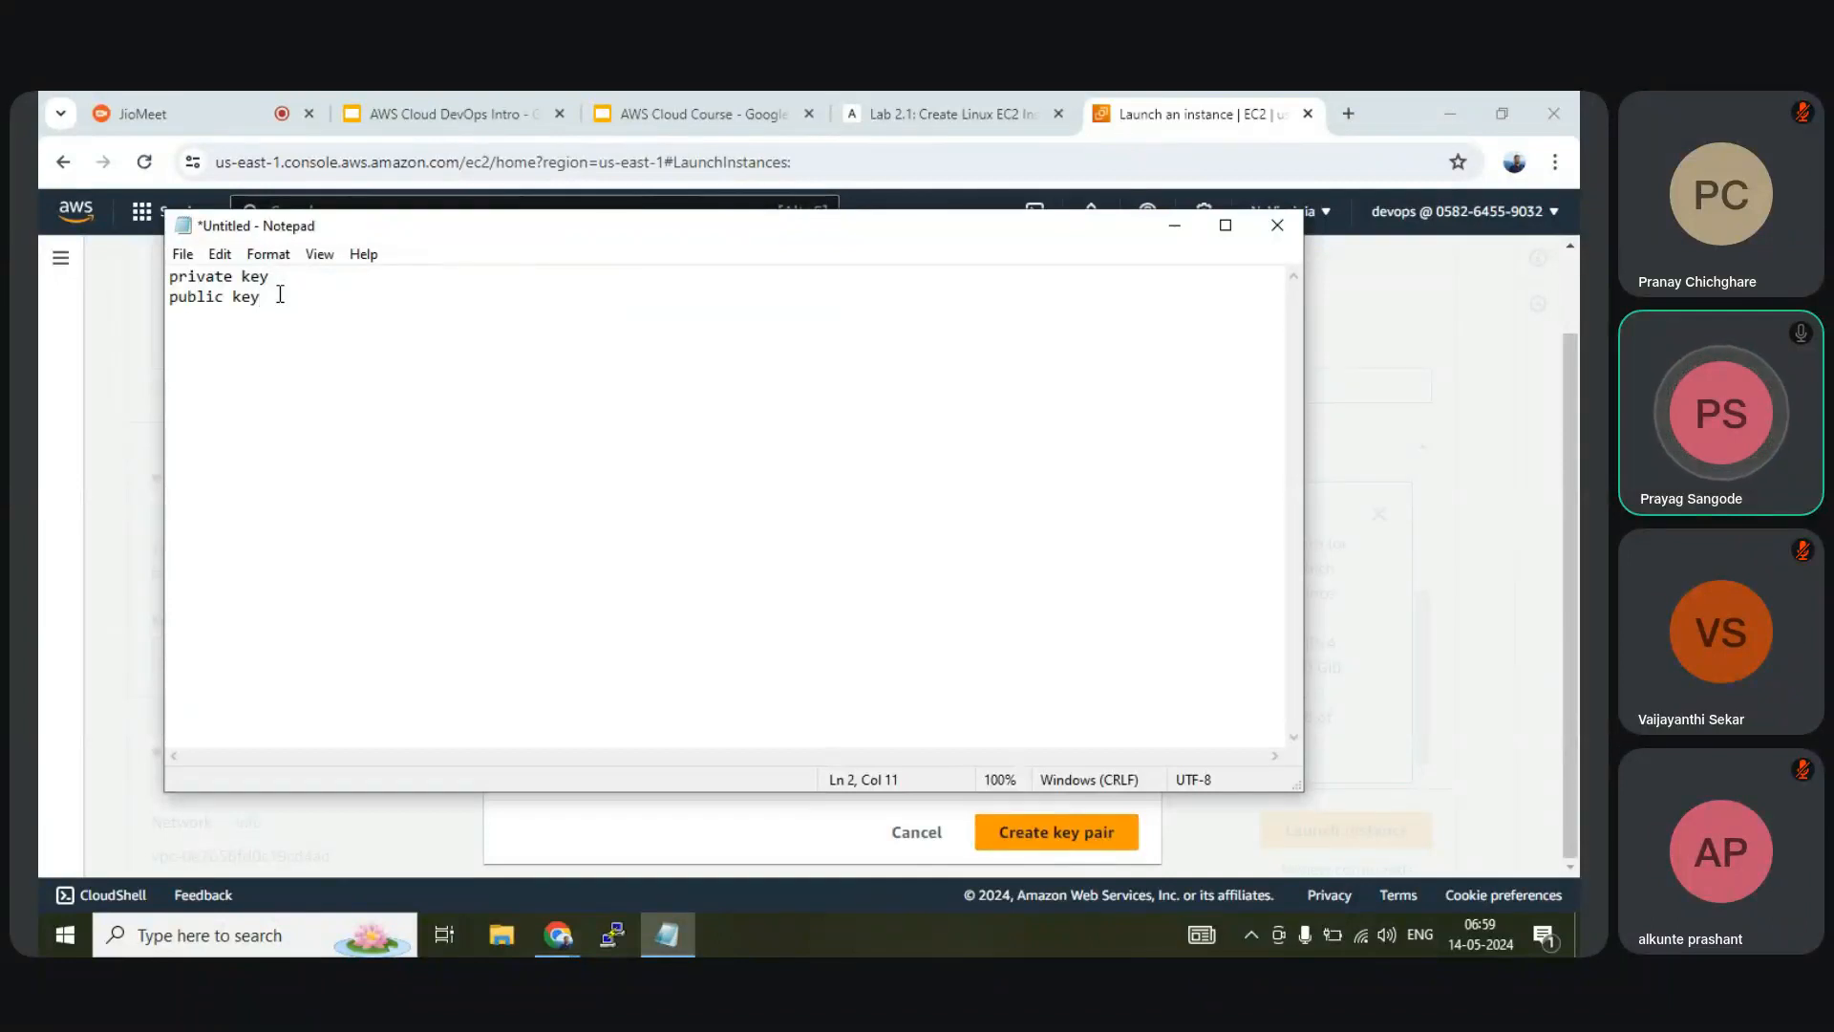
left_click_drag(265, 296, 123, 269)
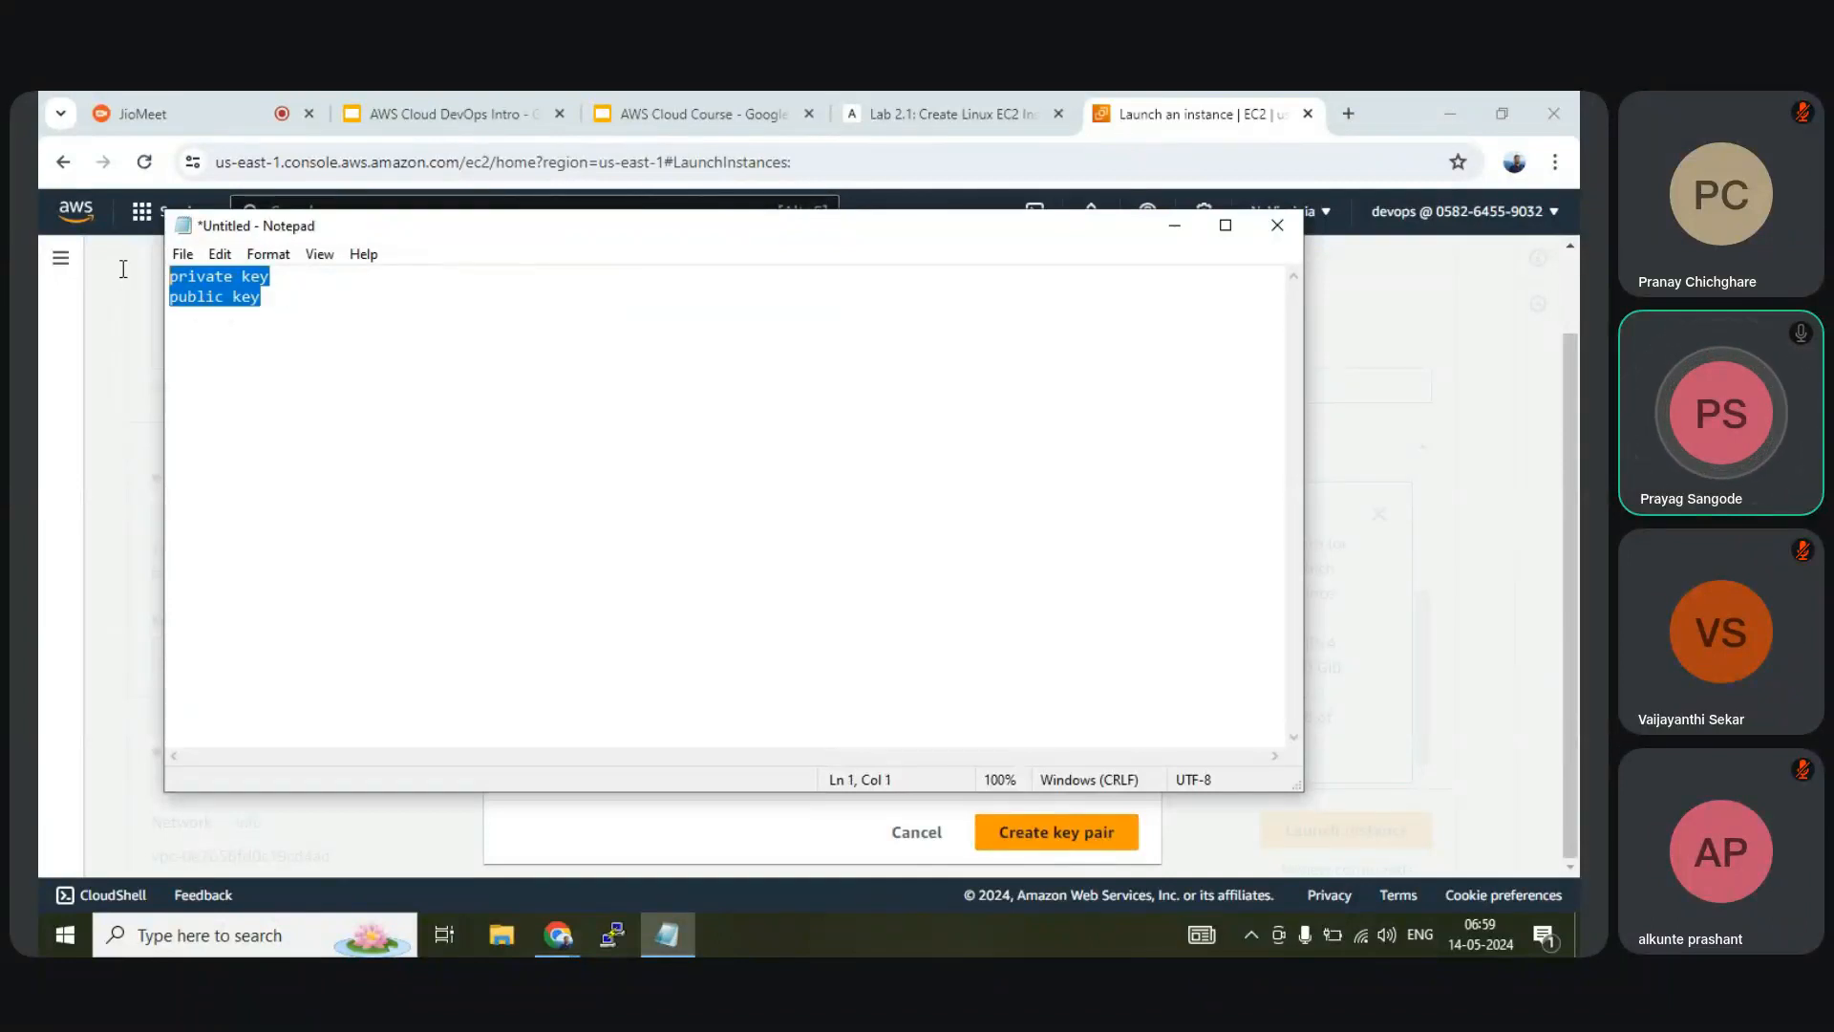
left_click_drag(260, 296, 170, 296)
left_click(266, 299)
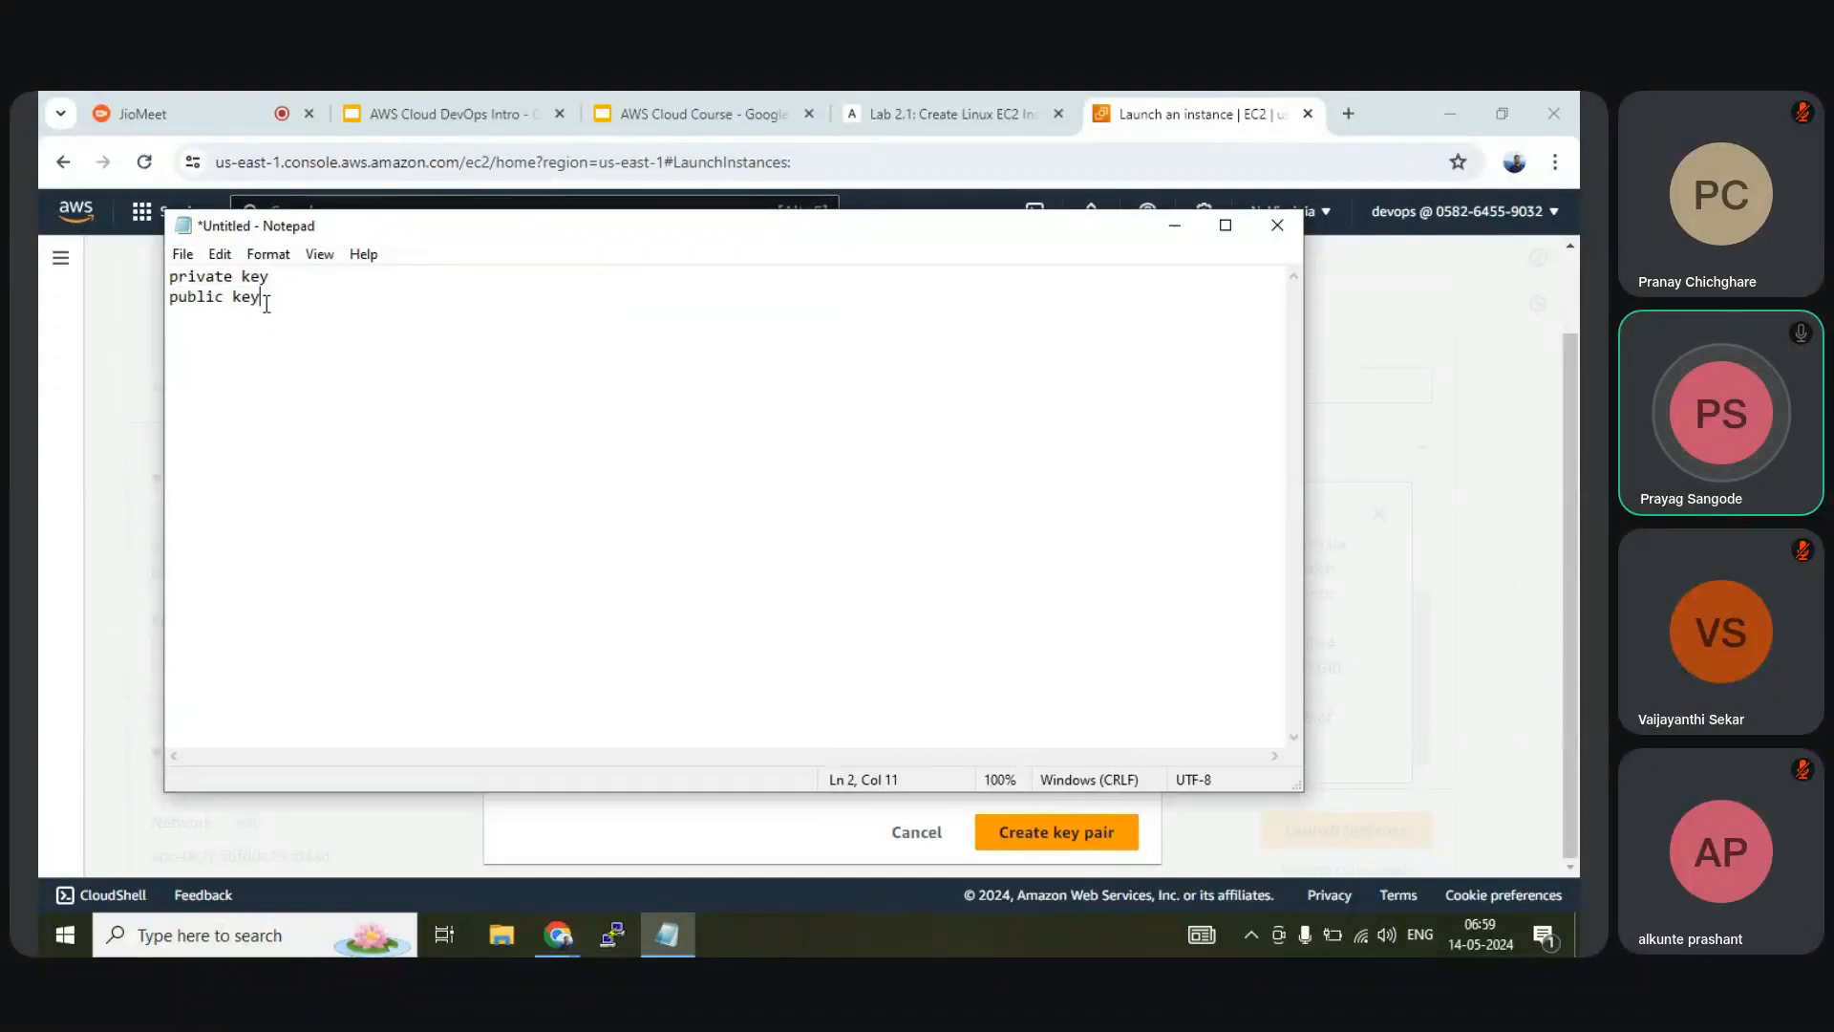
Keep highlighting the key lines, then minimize Notepad to return to Create key pair
key("shift+Home")
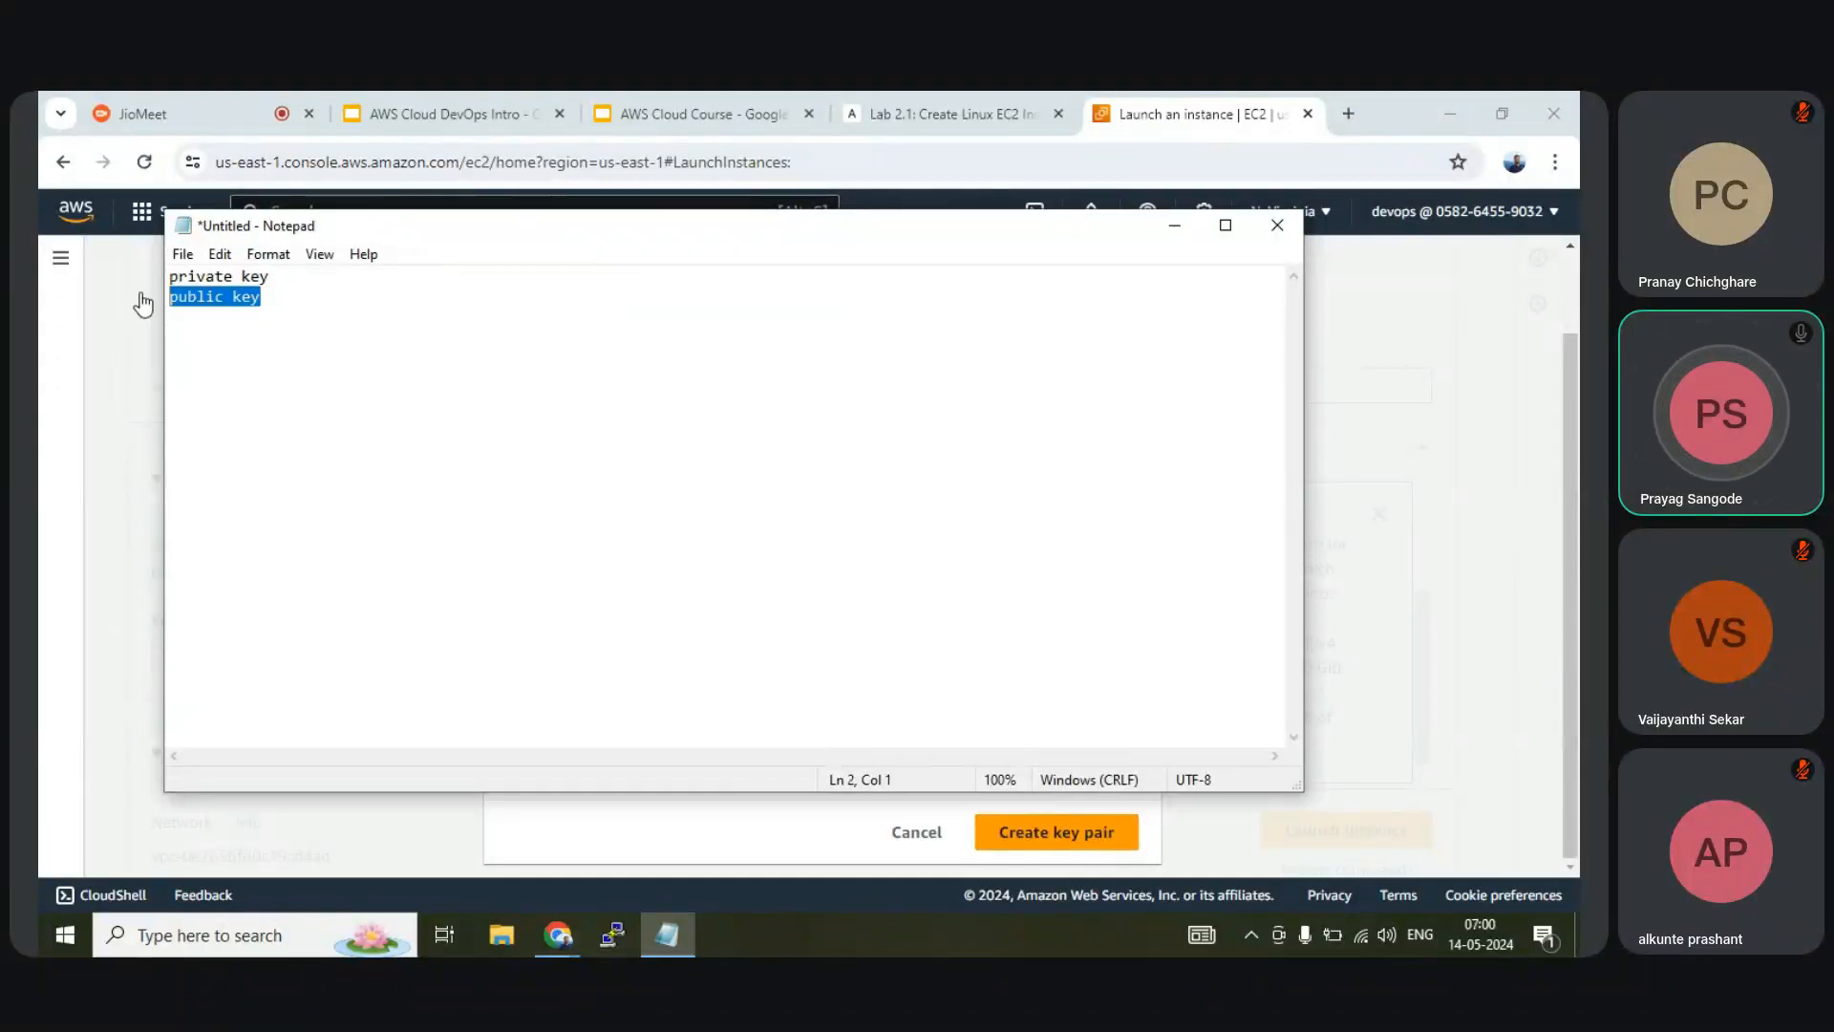
left_click(311, 303)
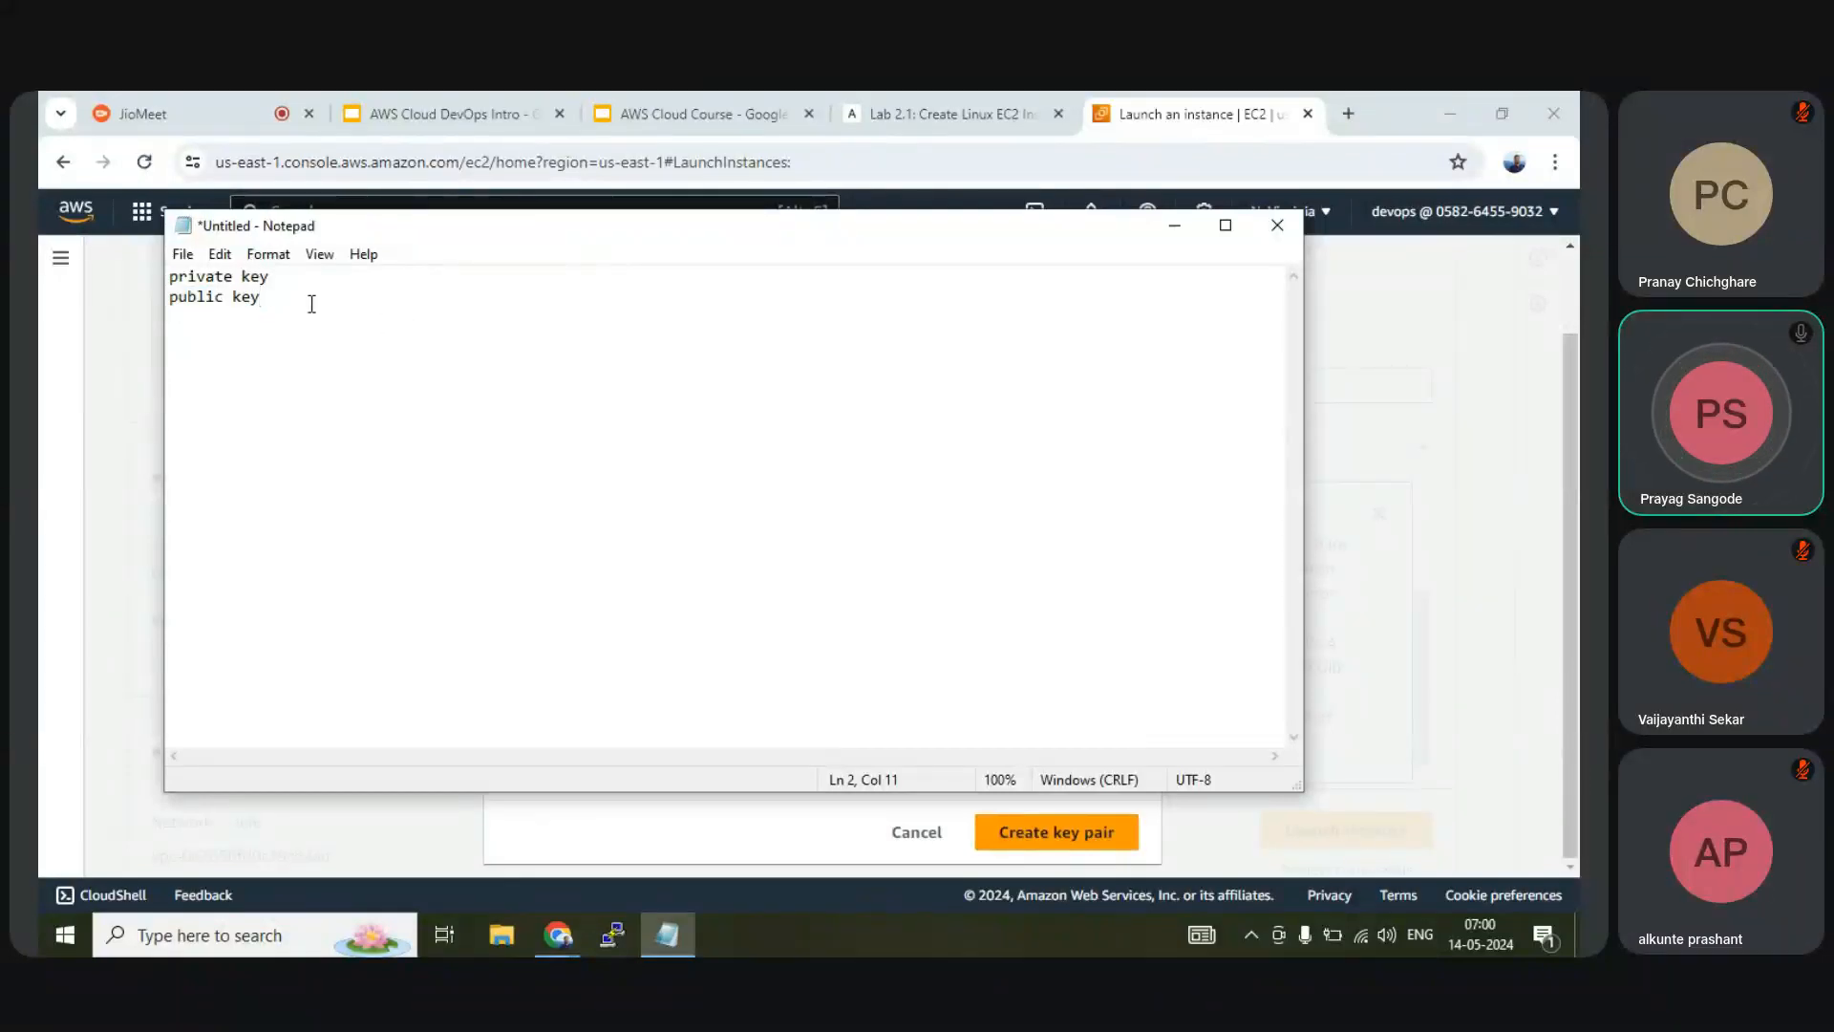
left_click_drag(275, 277, 161, 278)
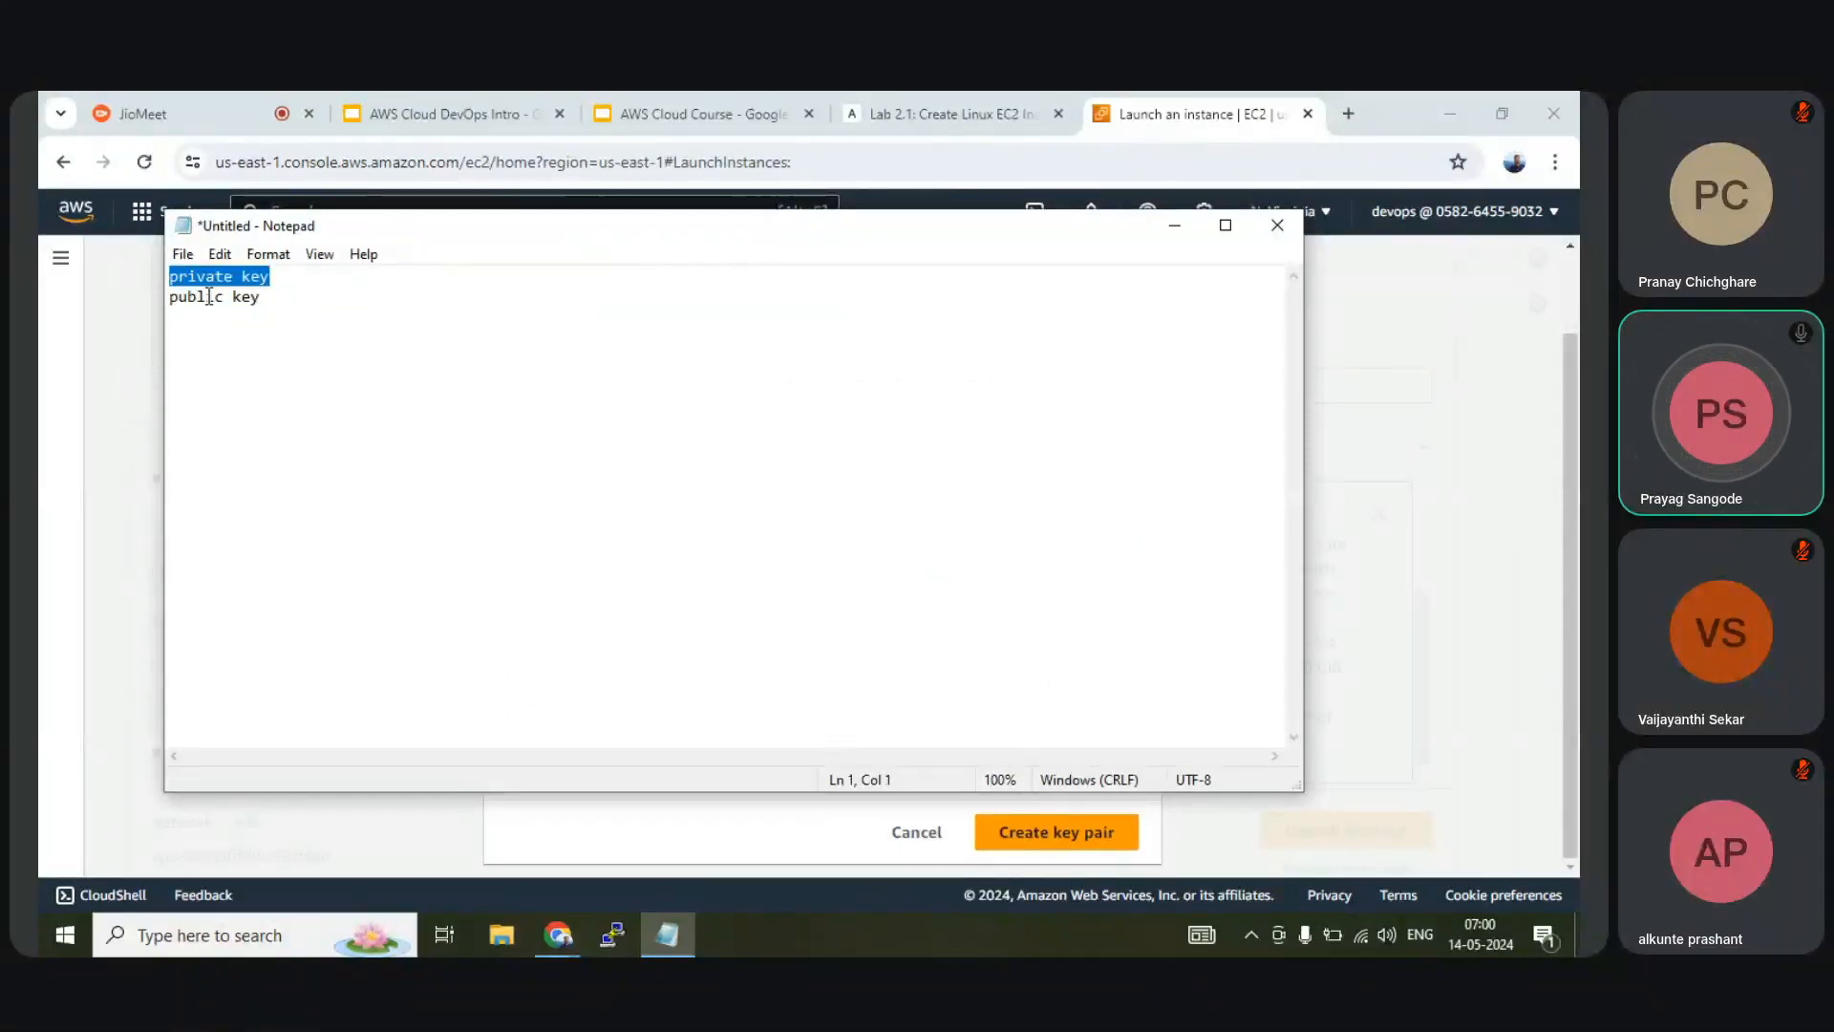
left_click(277, 278)
left_click_drag(272, 305, 143, 277)
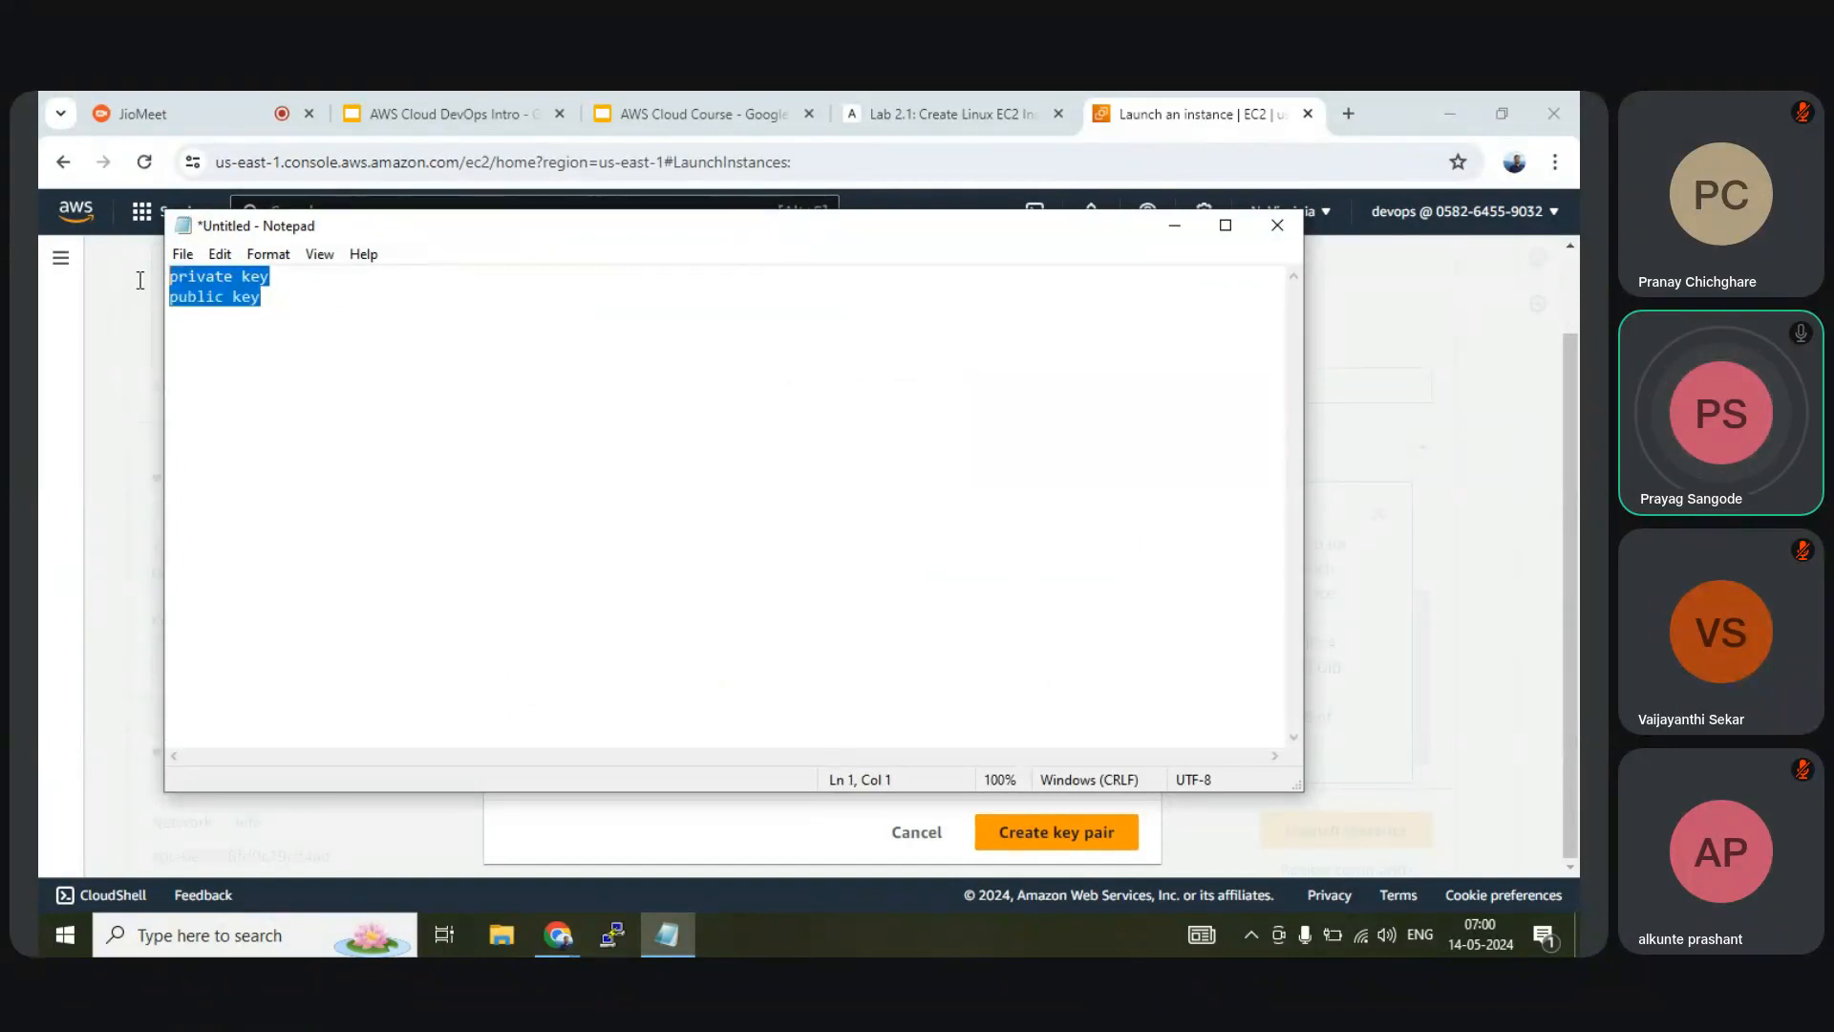
left_click(282, 301)
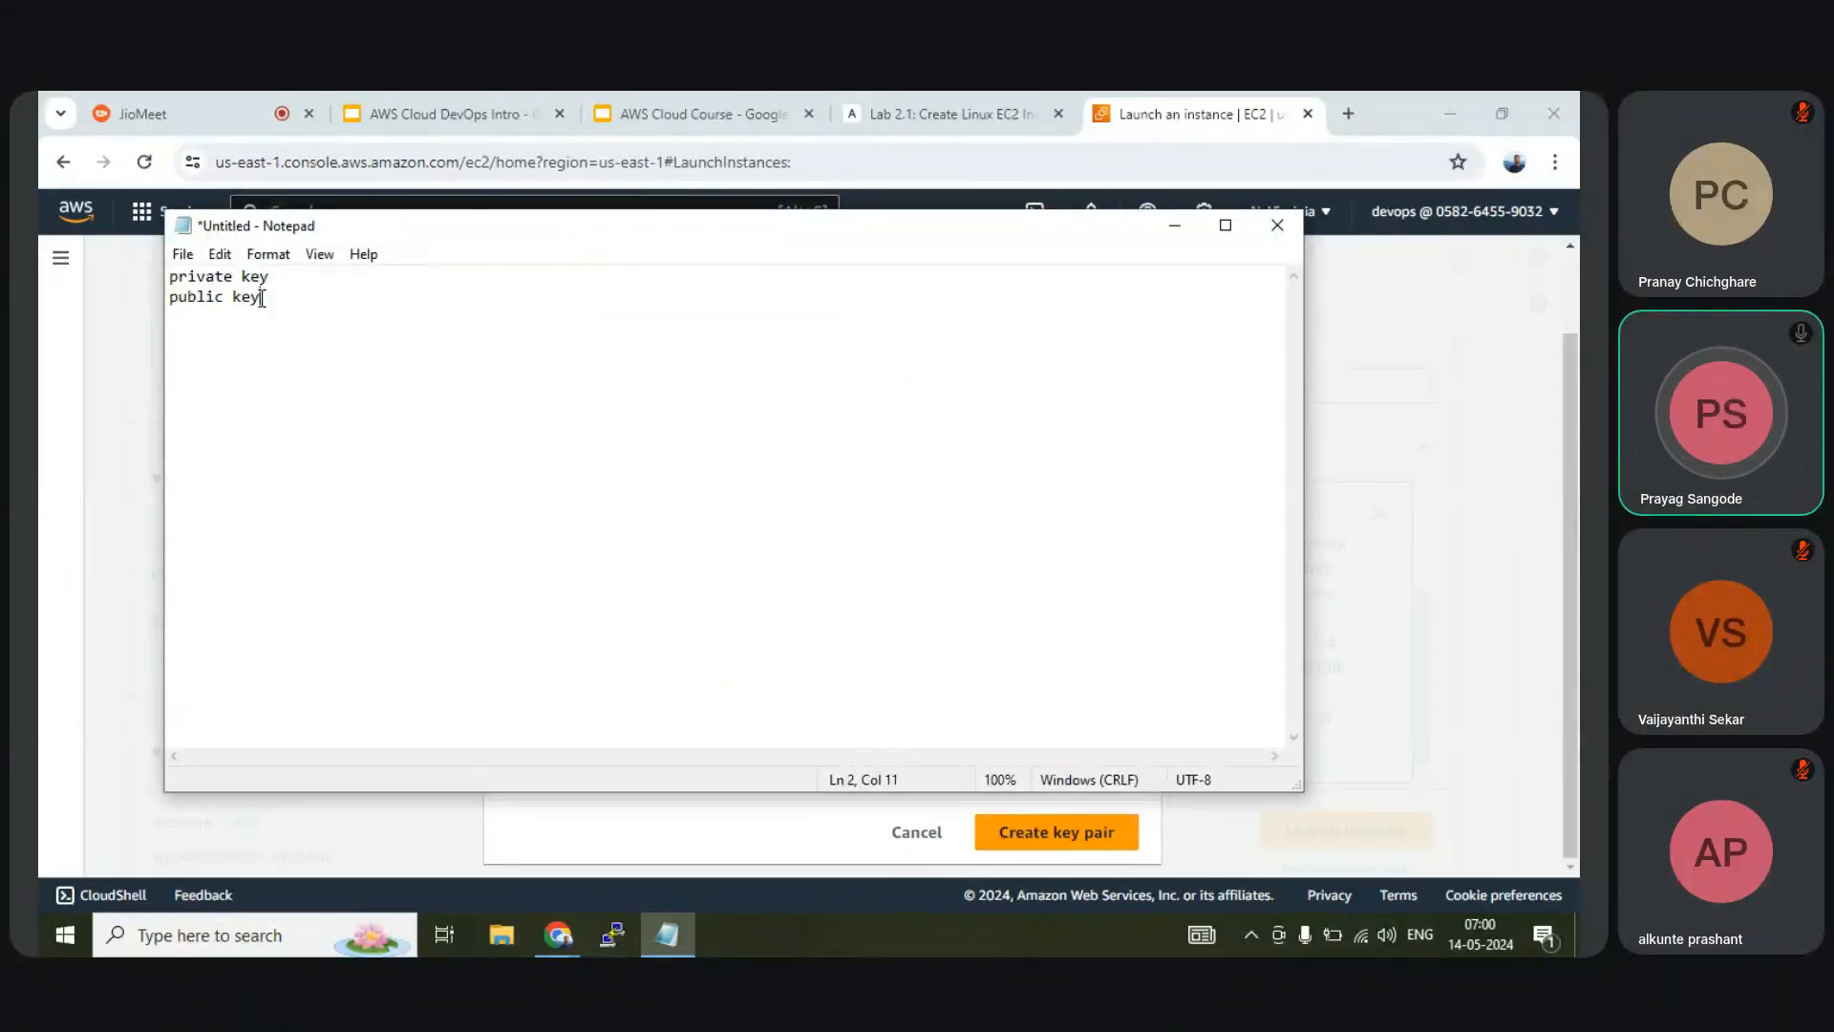
left_click_drag(262, 298, 96, 272)
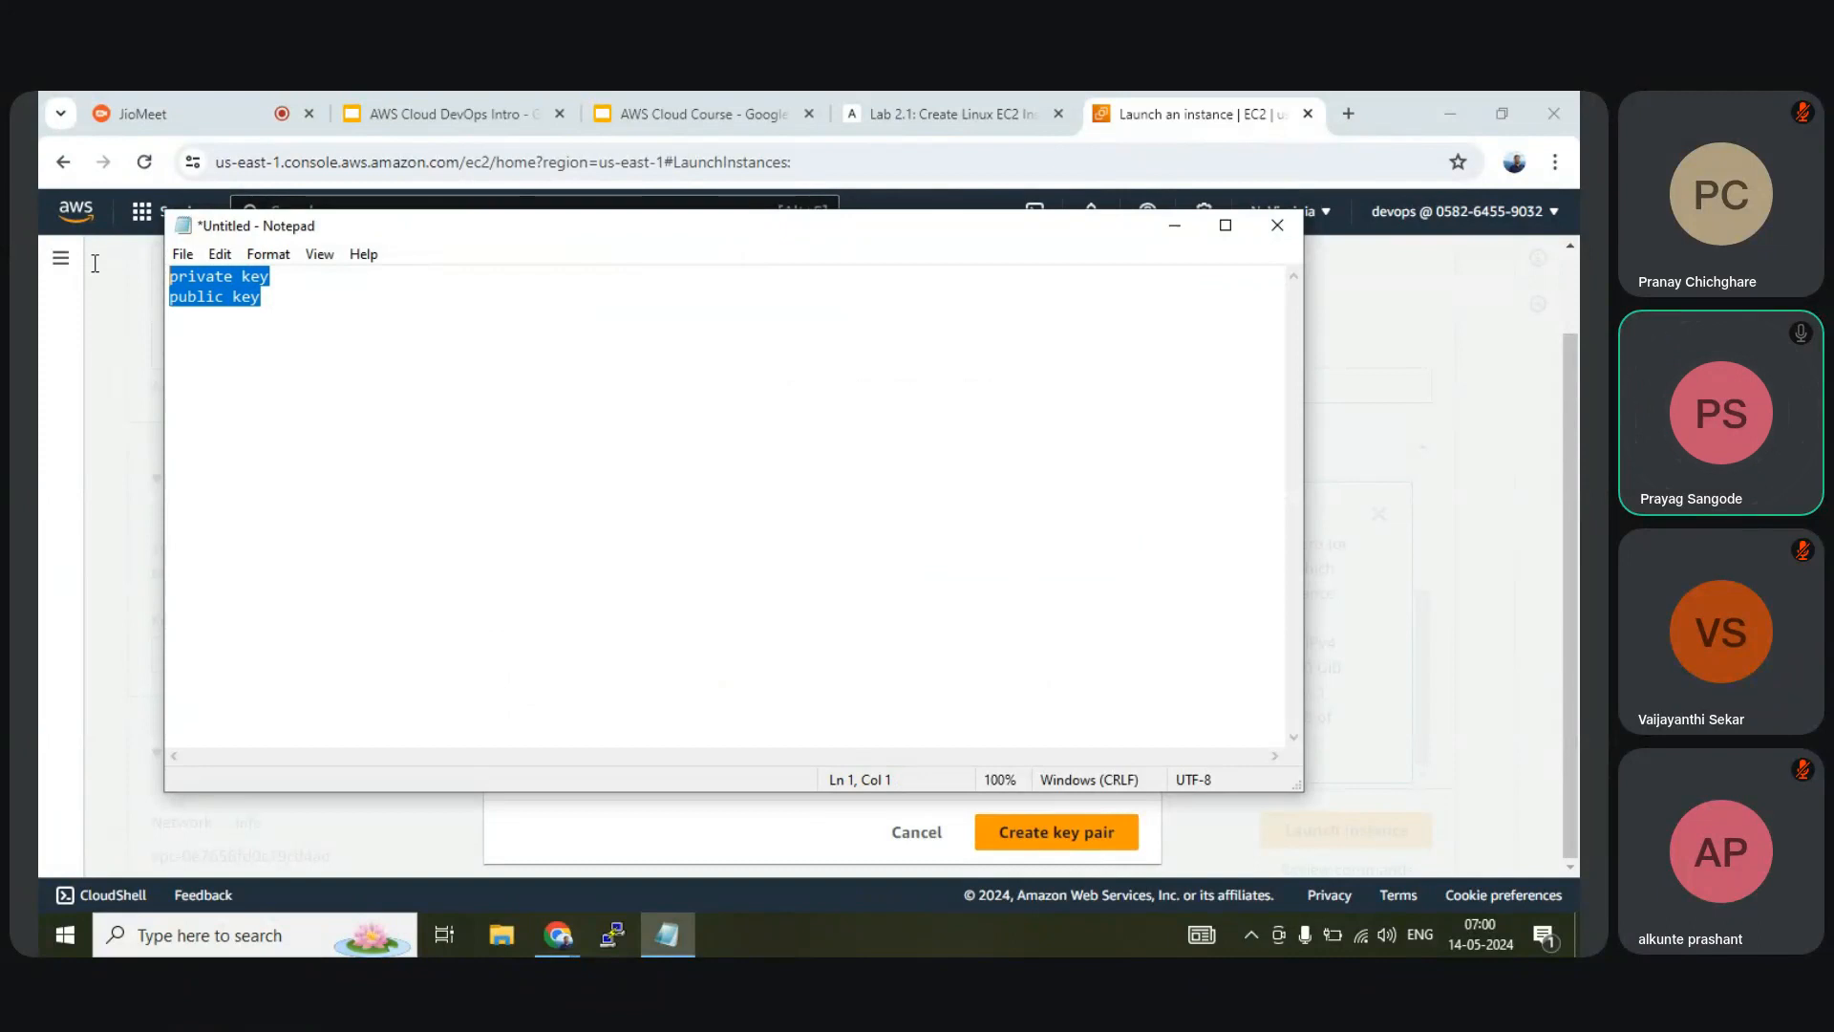
left_click(302, 292)
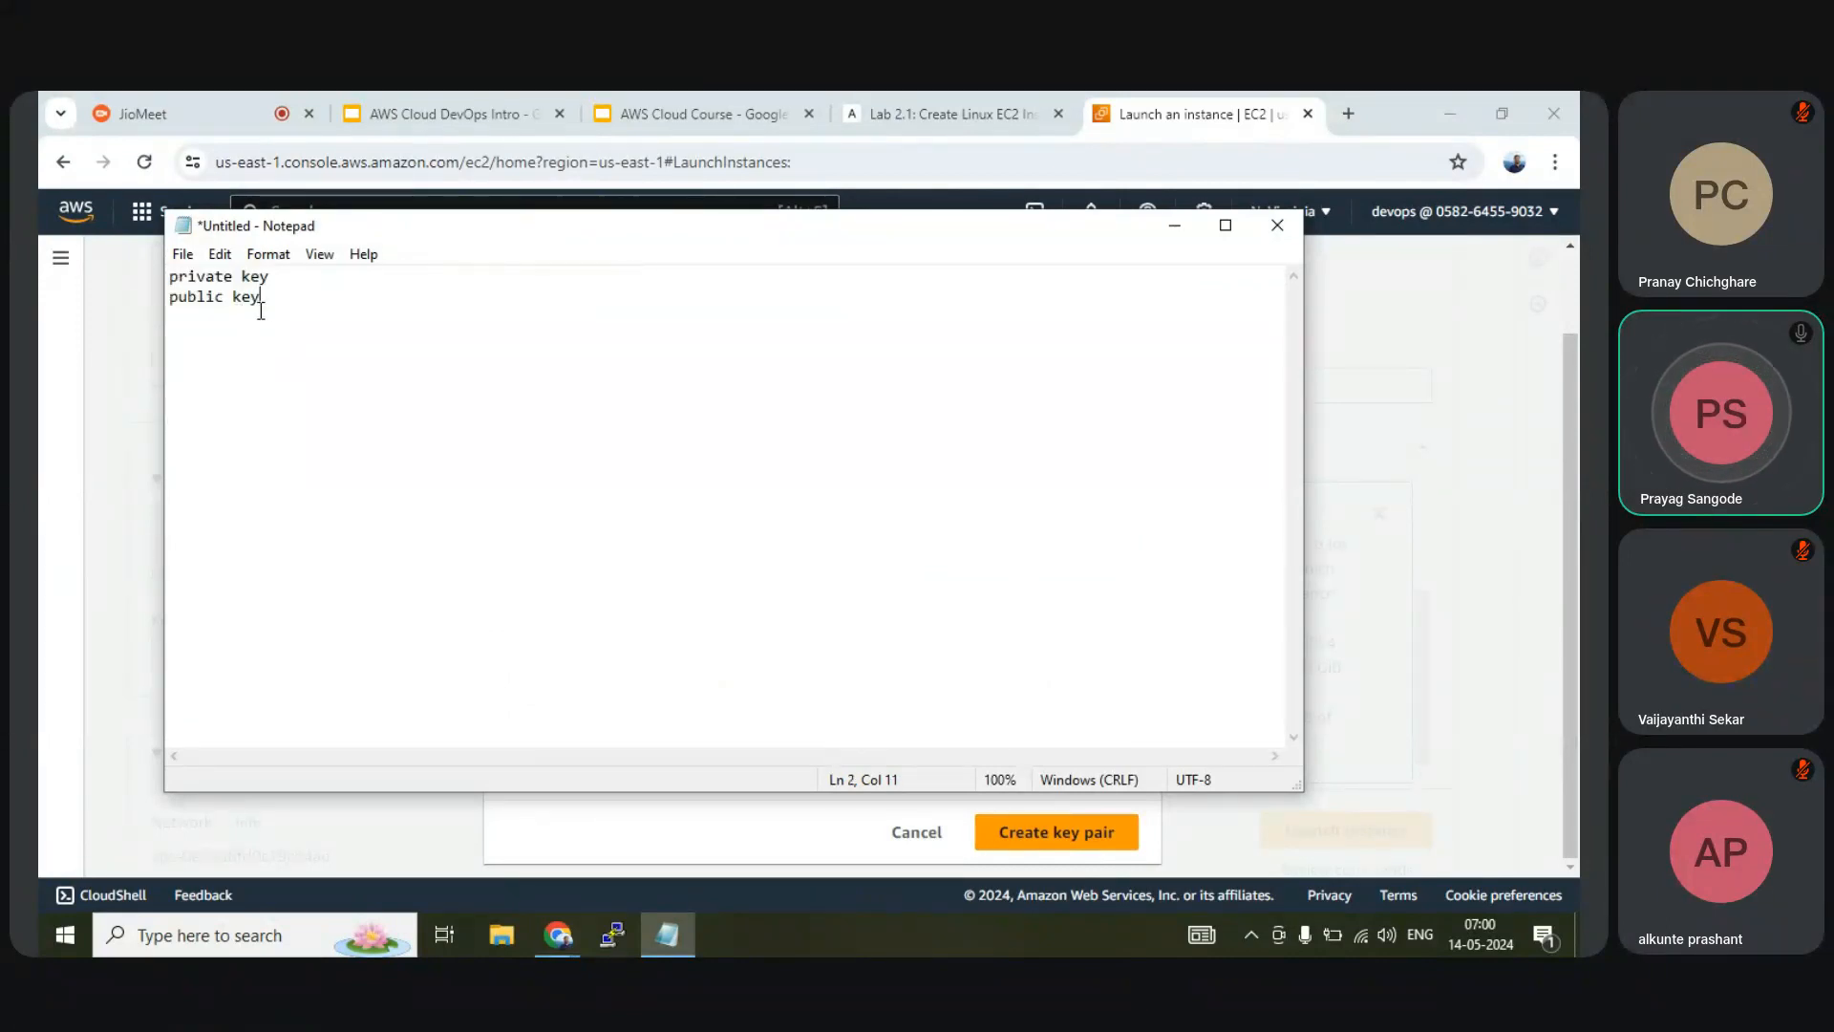
left_click_drag(260, 298, 153, 277)
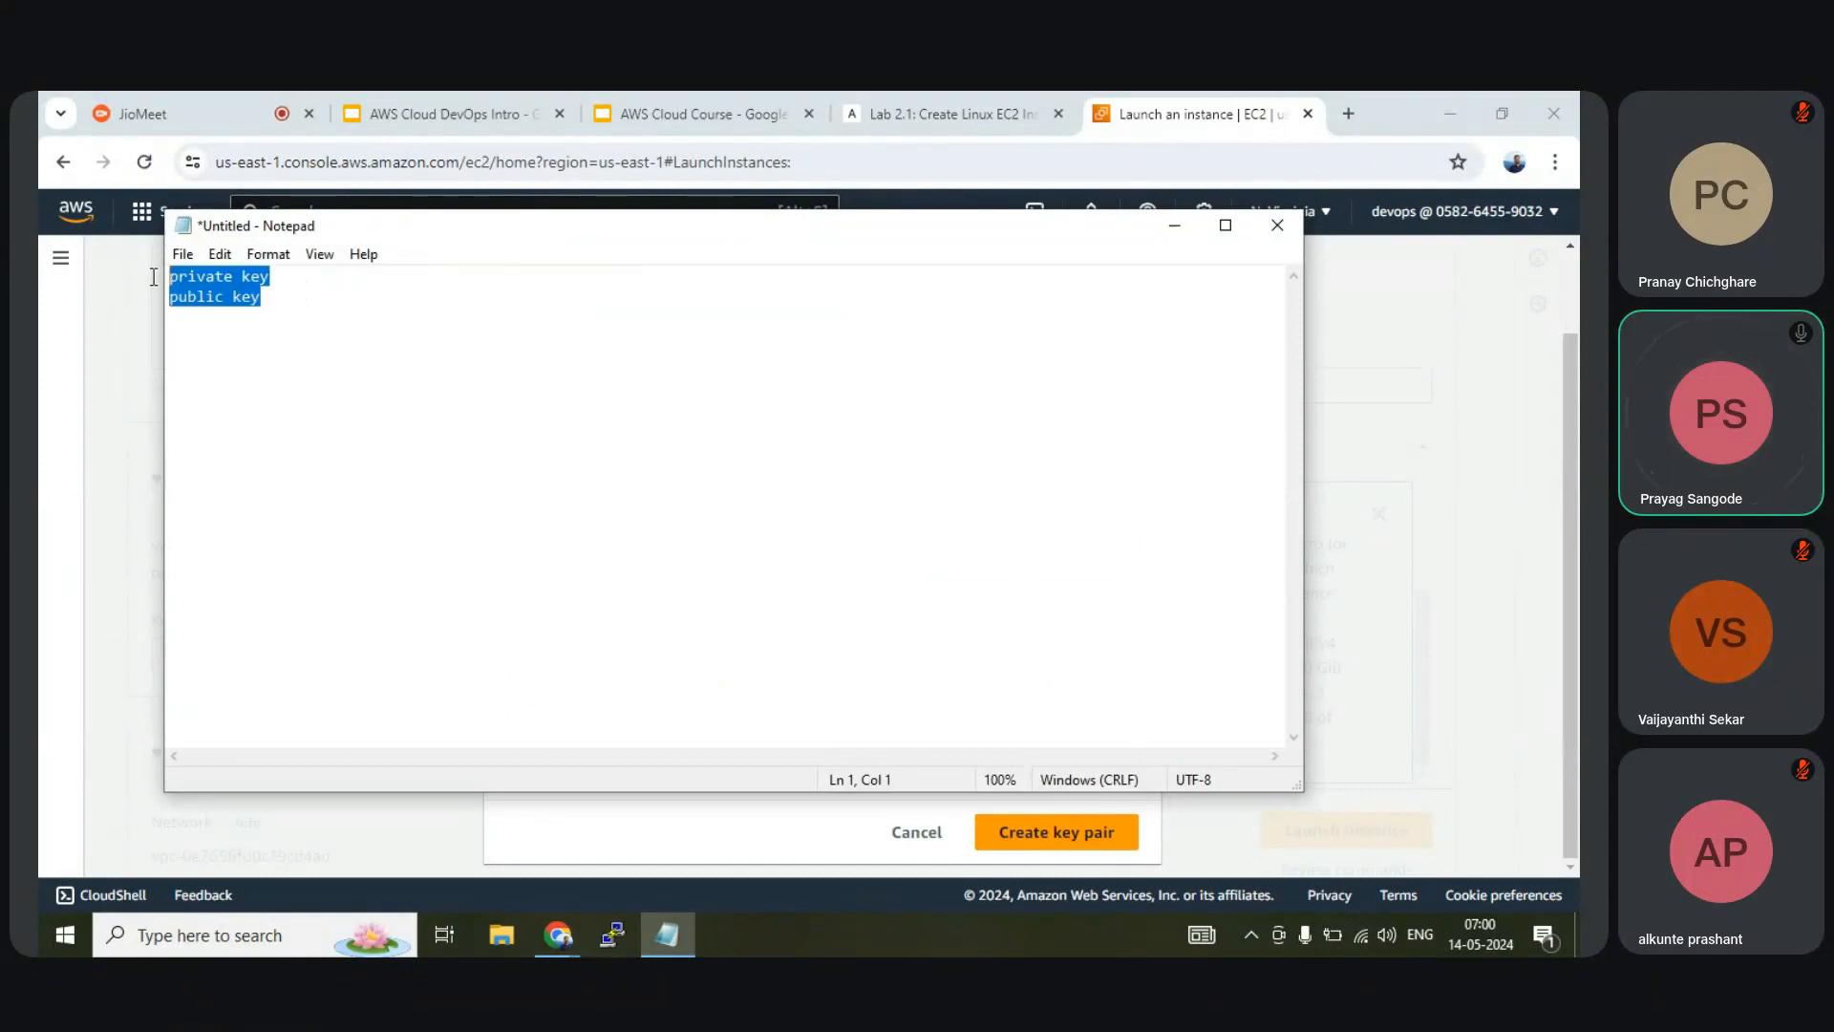
left_click(1174, 225)
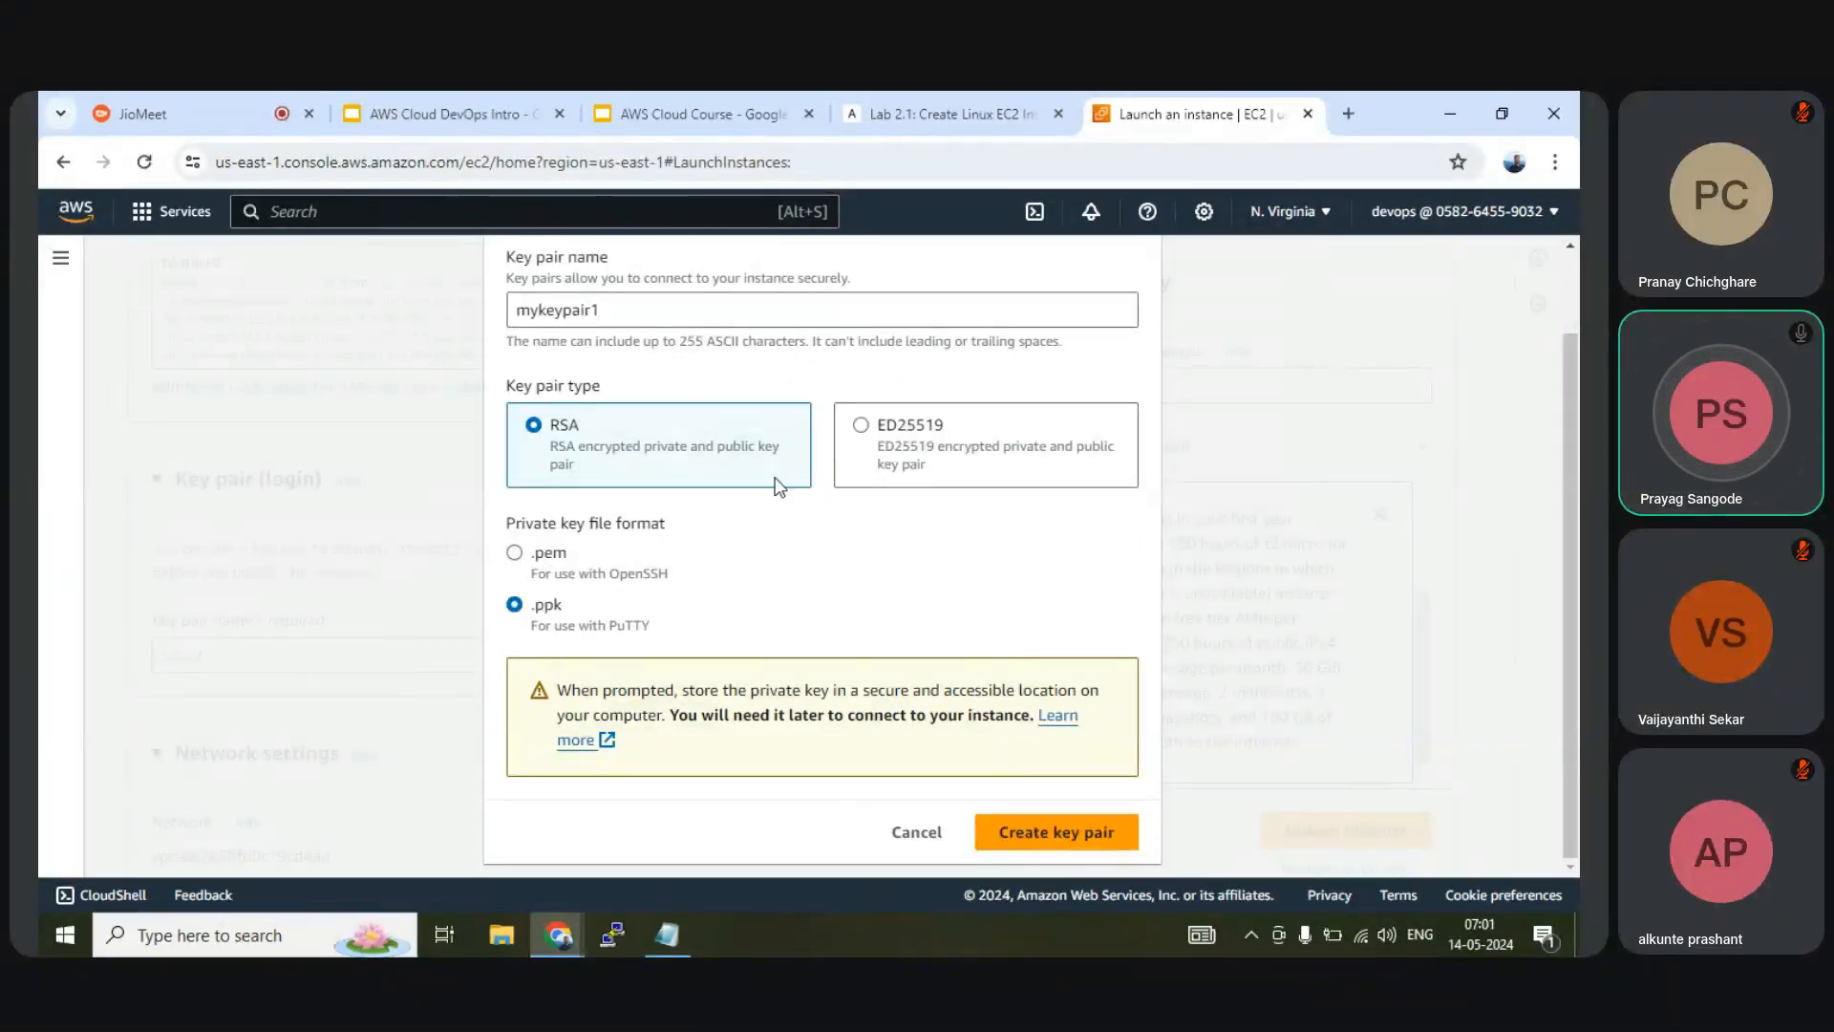
Create the mykeypair1 key pair and save mykeypair1.ppk to the Desktop
scroll(801, 535, "up", 1)
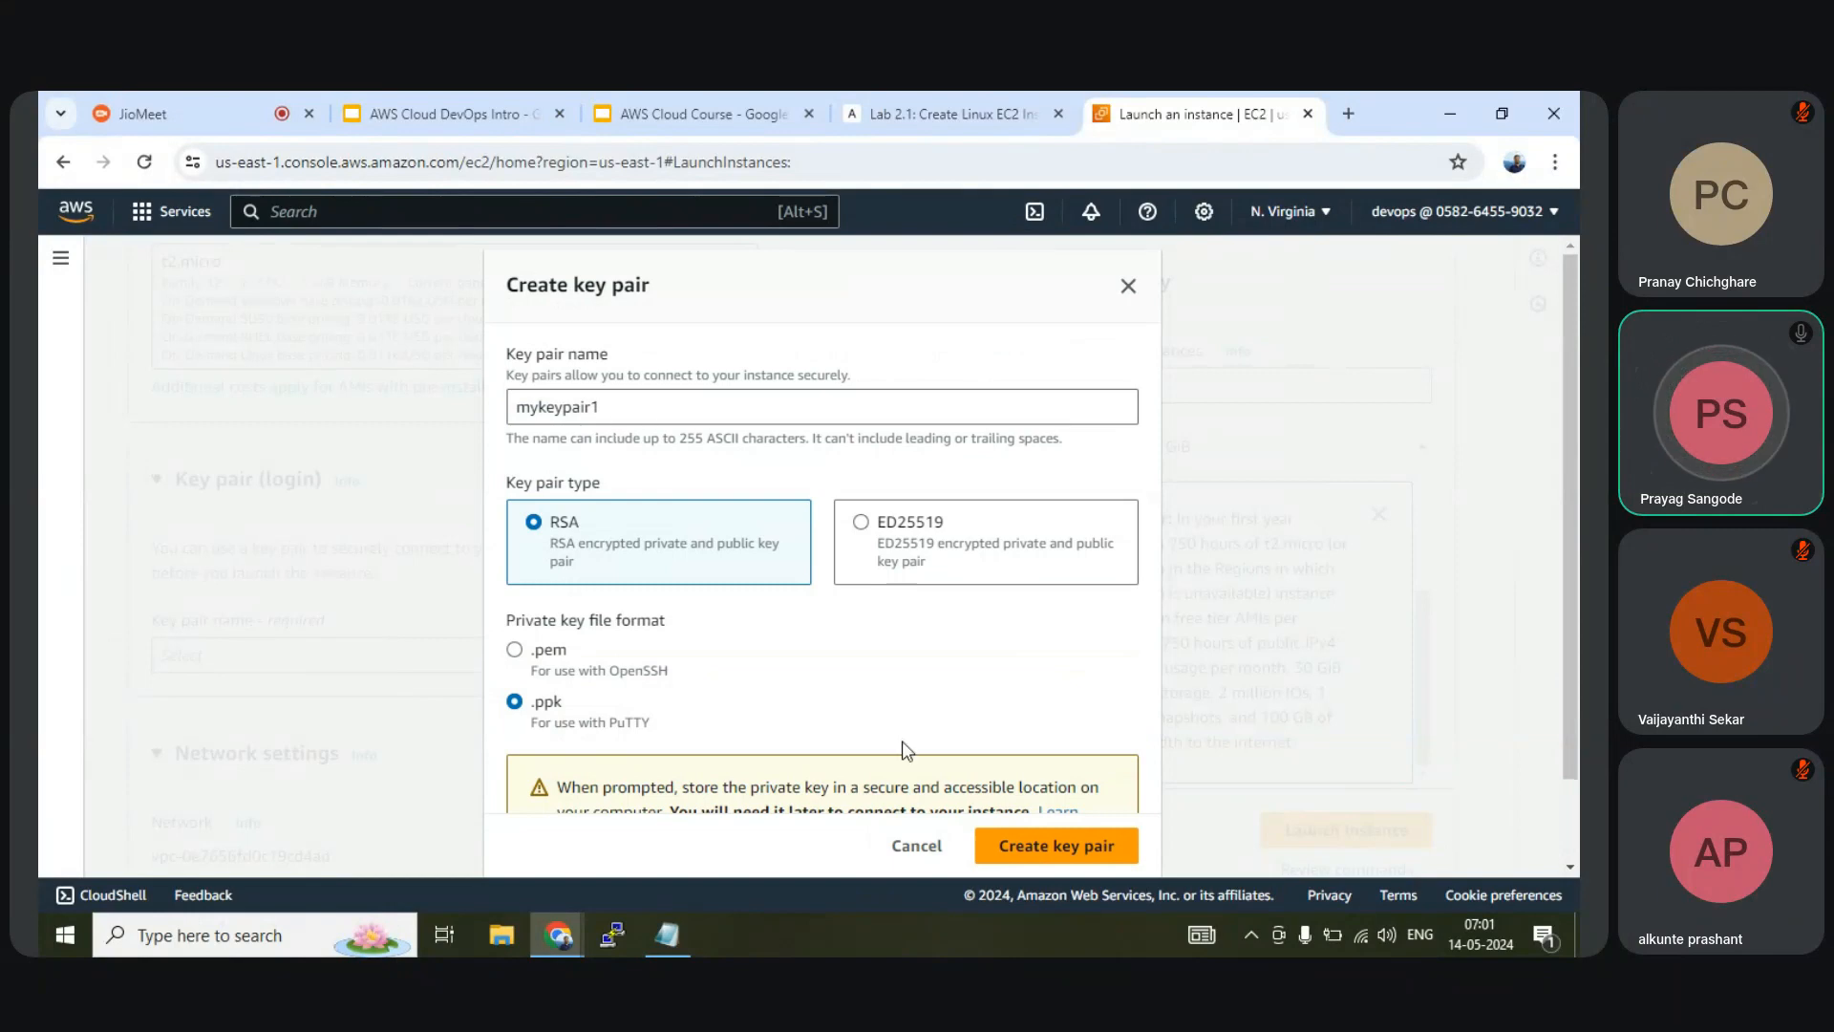
left_click(1025, 855)
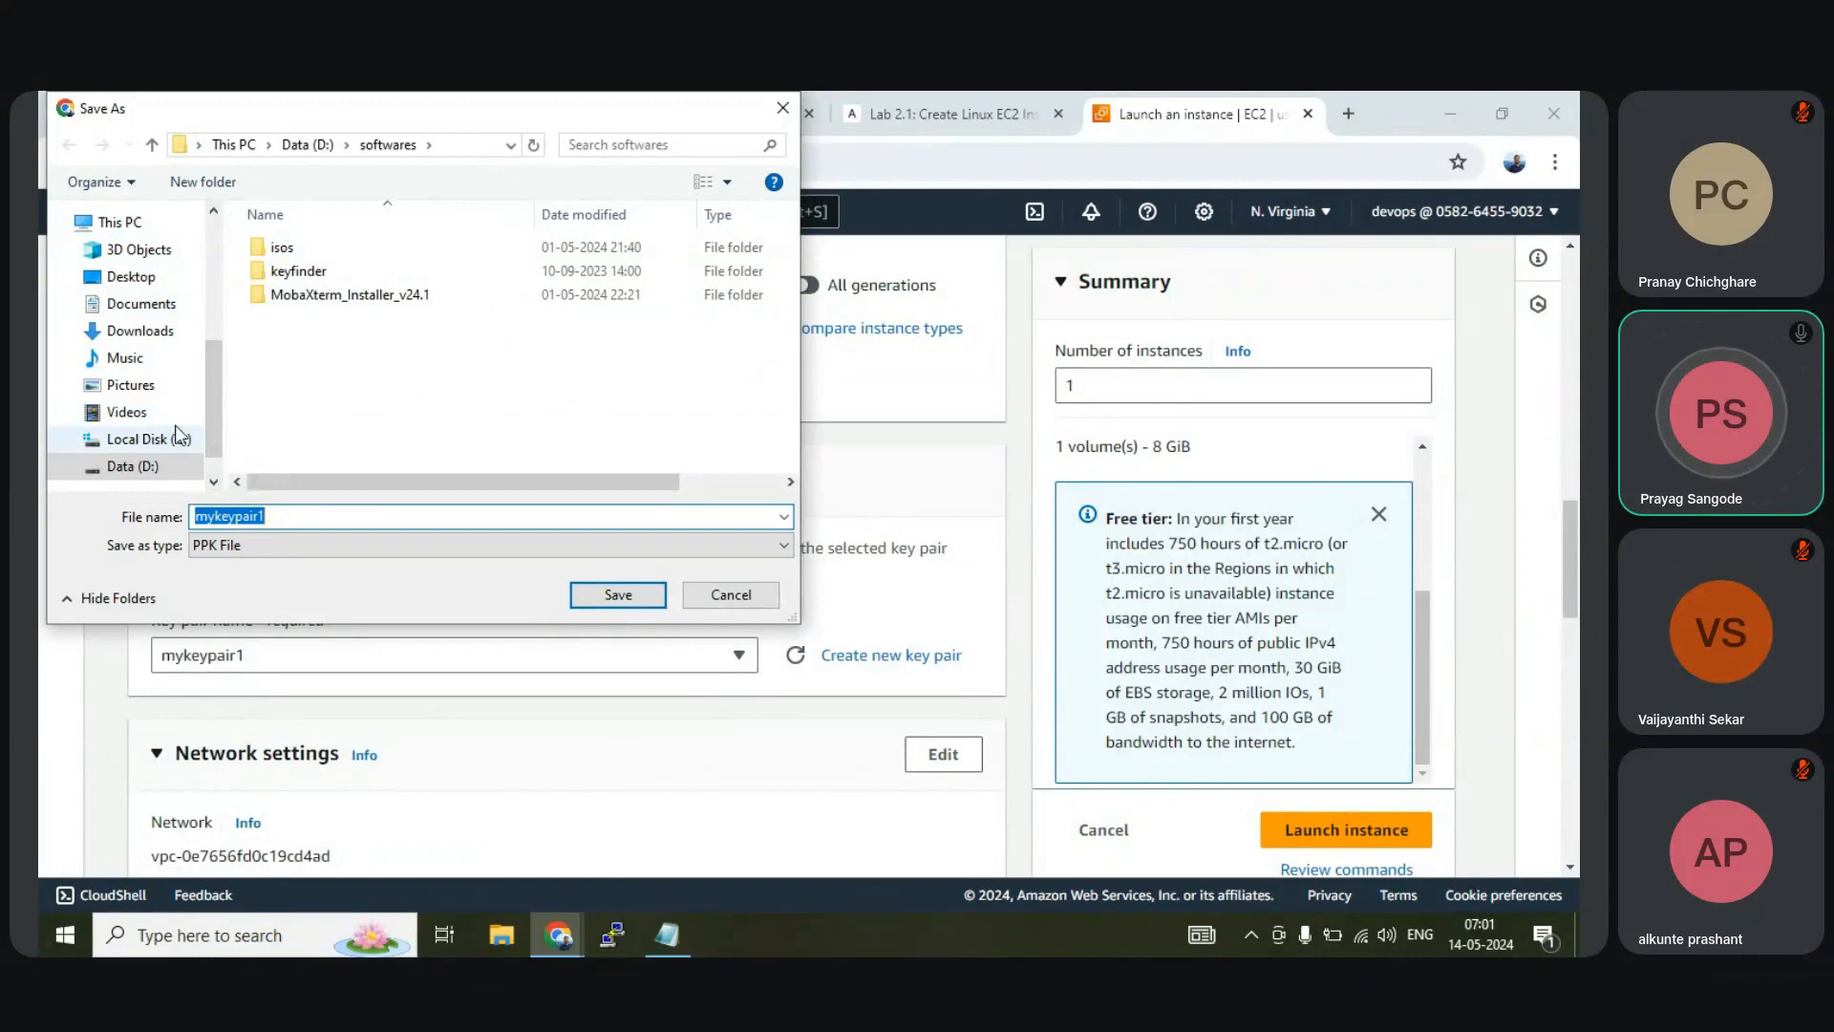
left_click(117, 276)
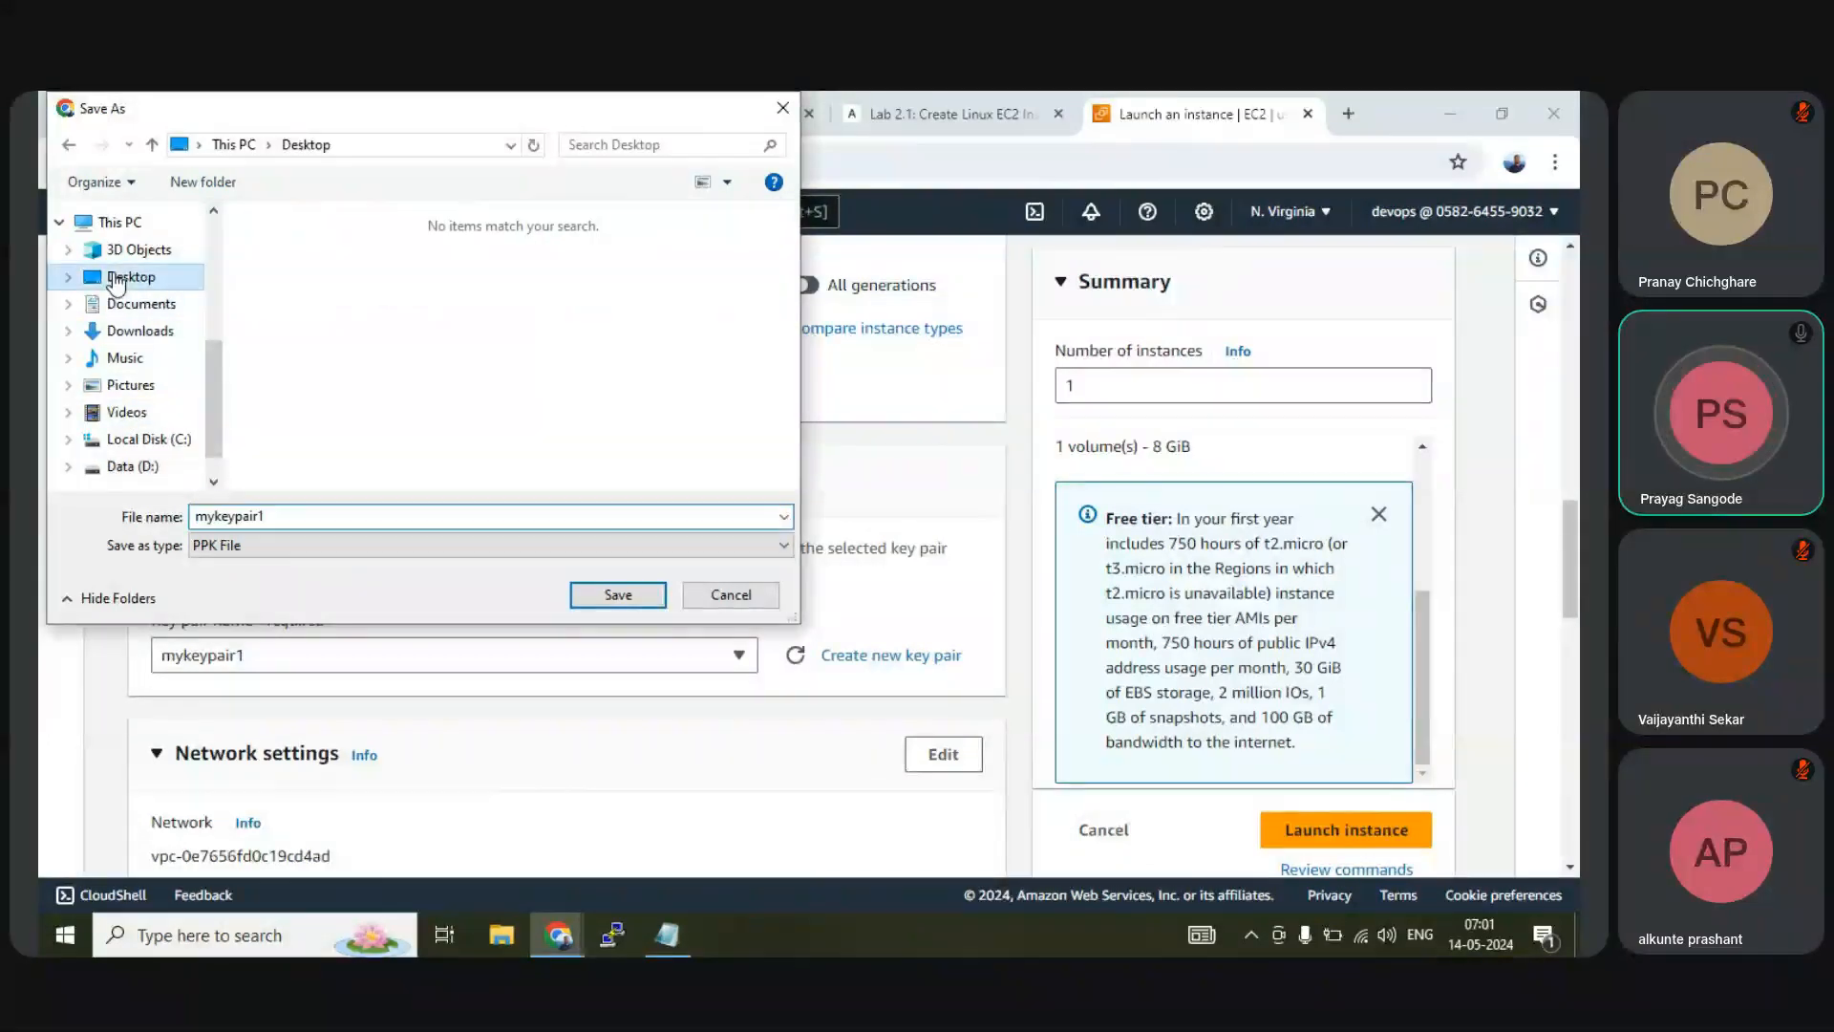
left_click(618, 585)
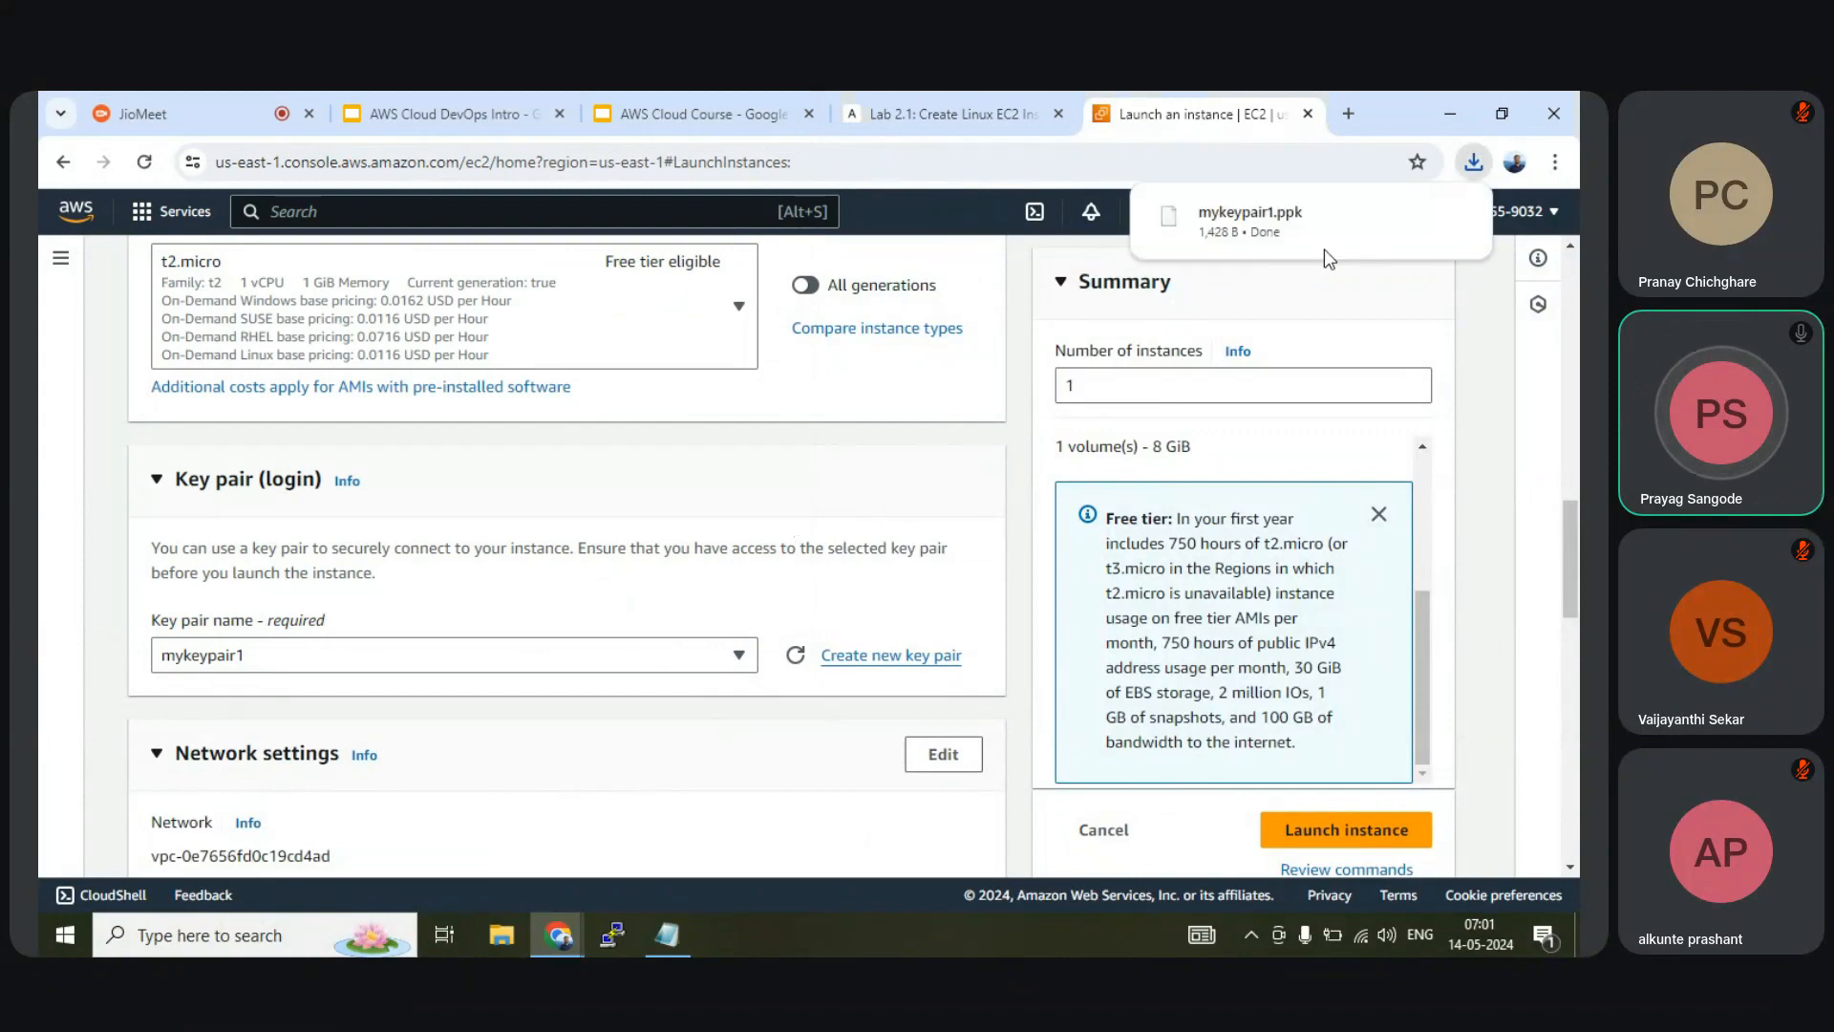
Show the downloaded key file in its folder, then close the folder window
mouse_move(1259, 229)
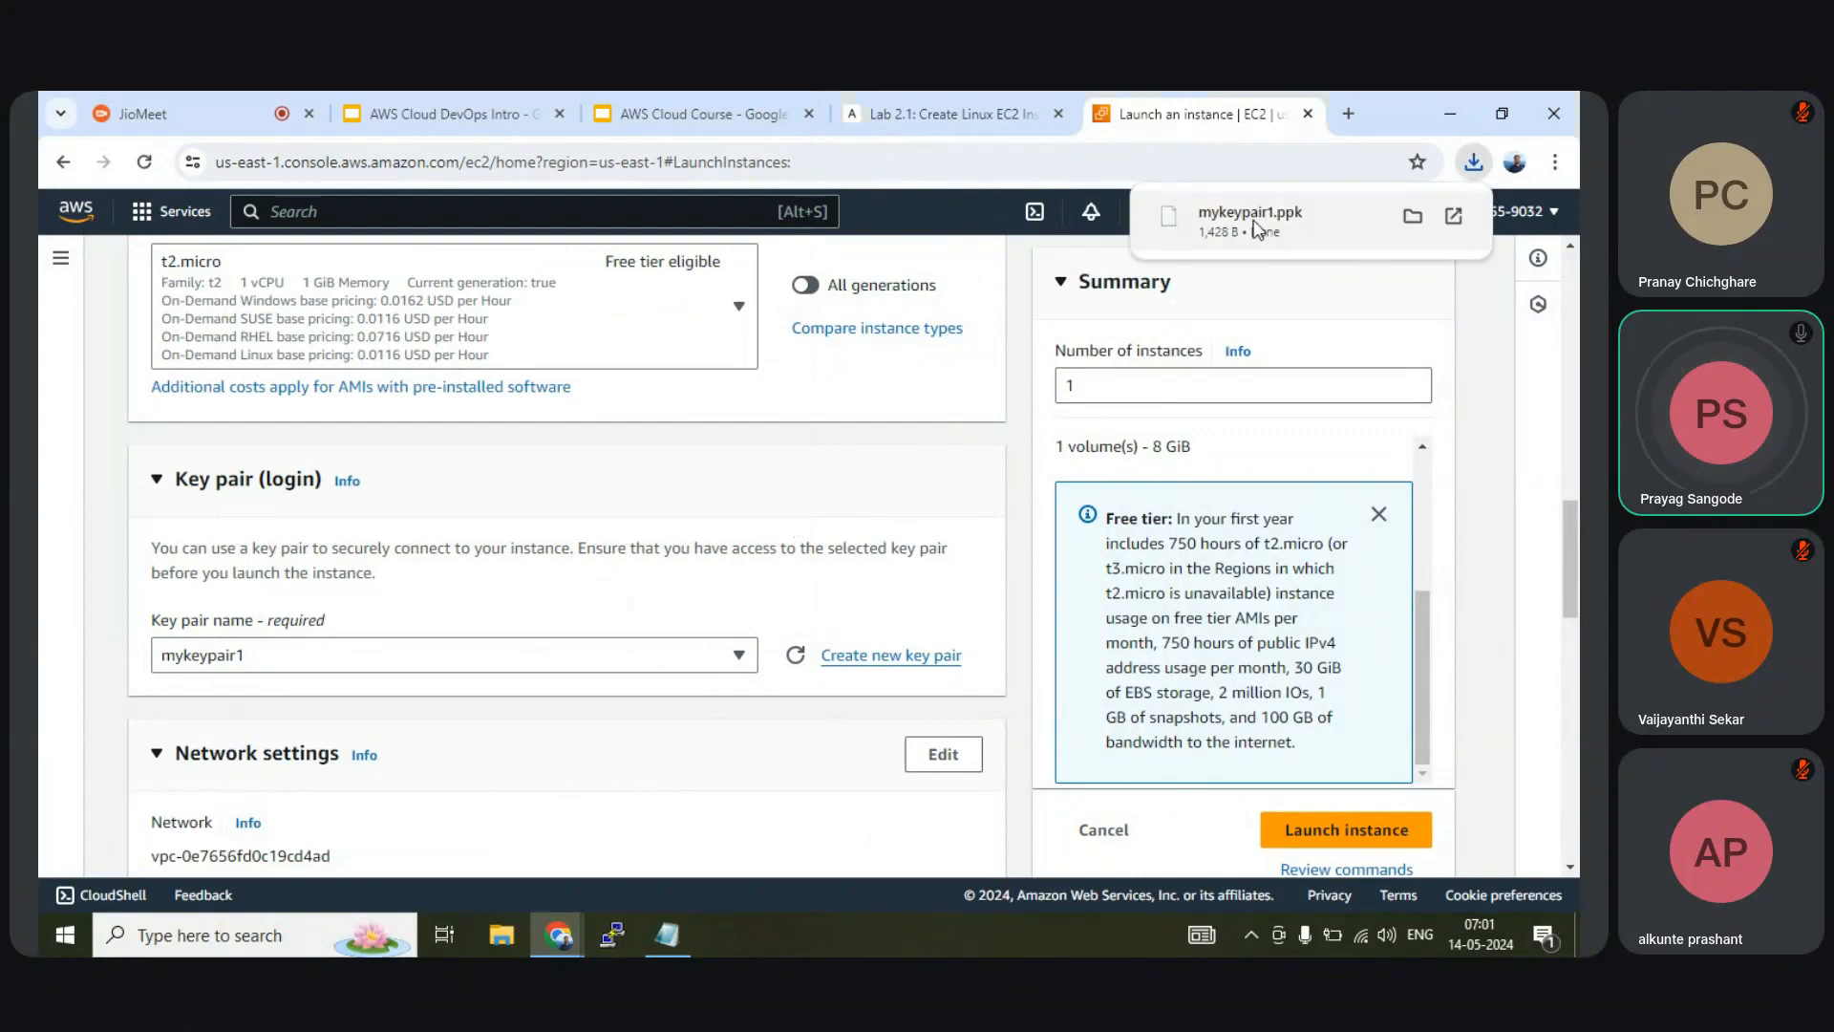
left_click(1412, 219)
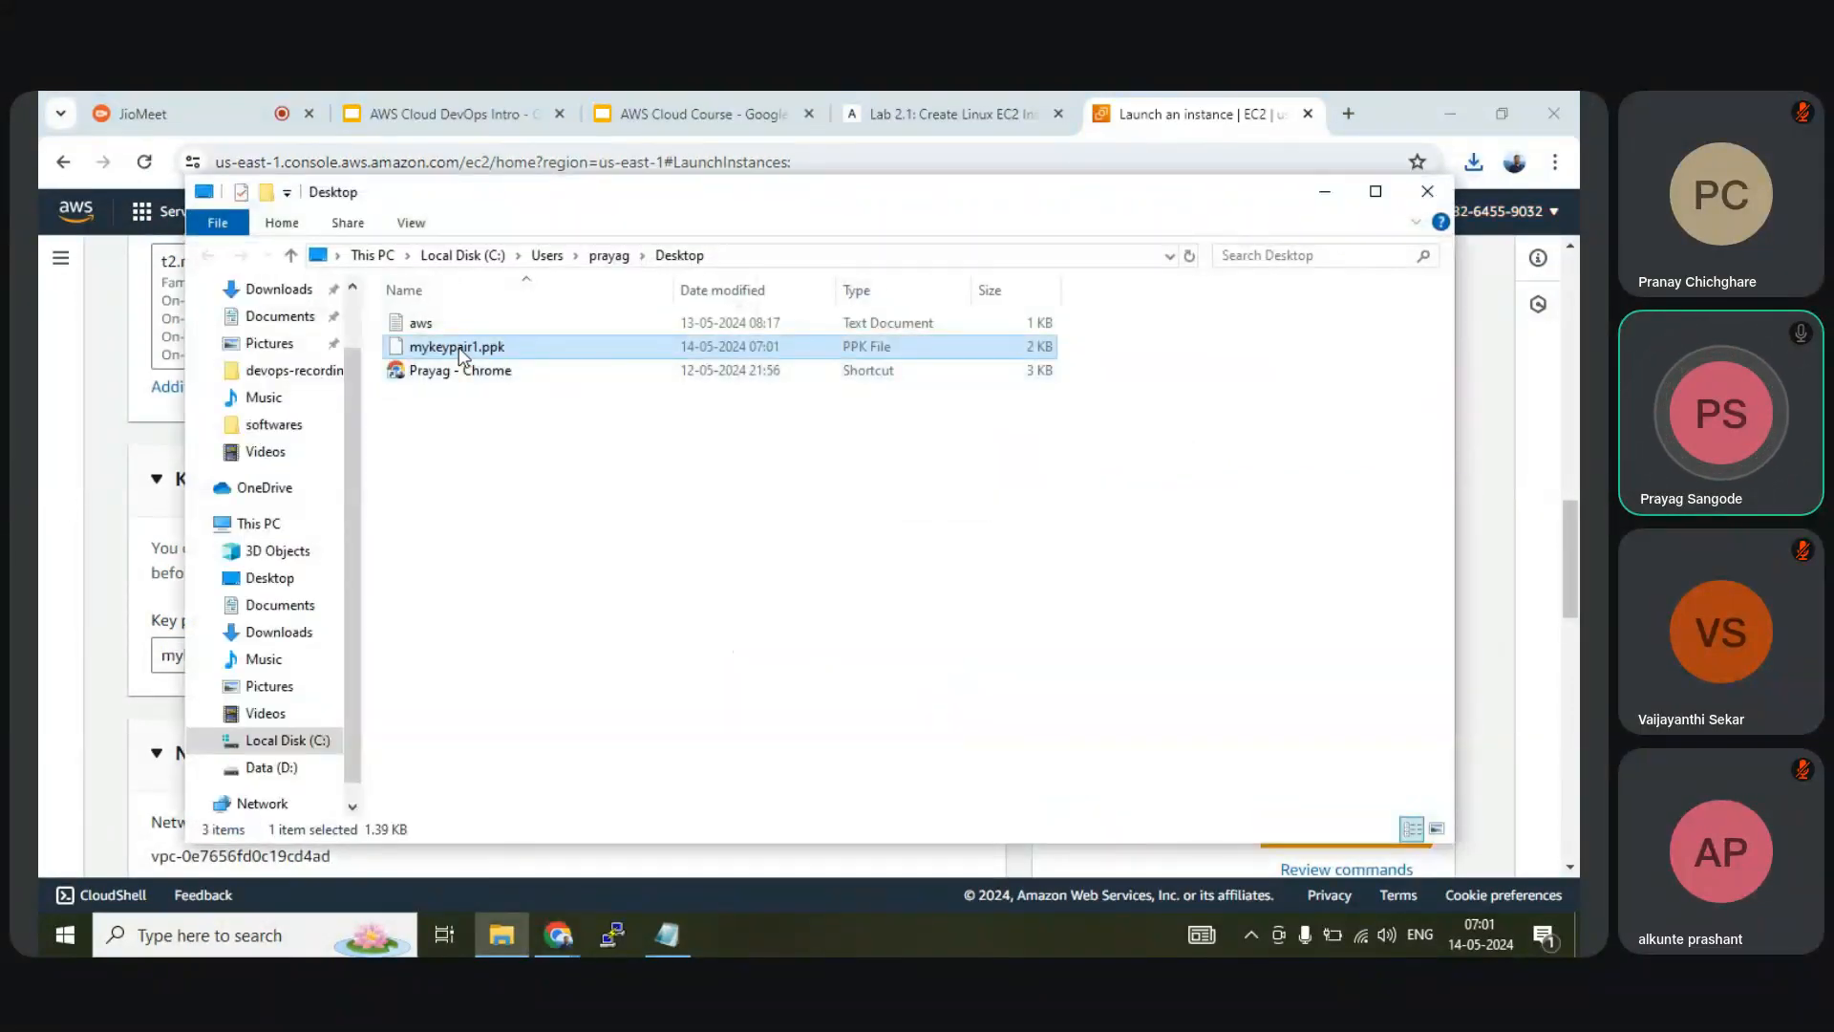
left_click(1427, 191)
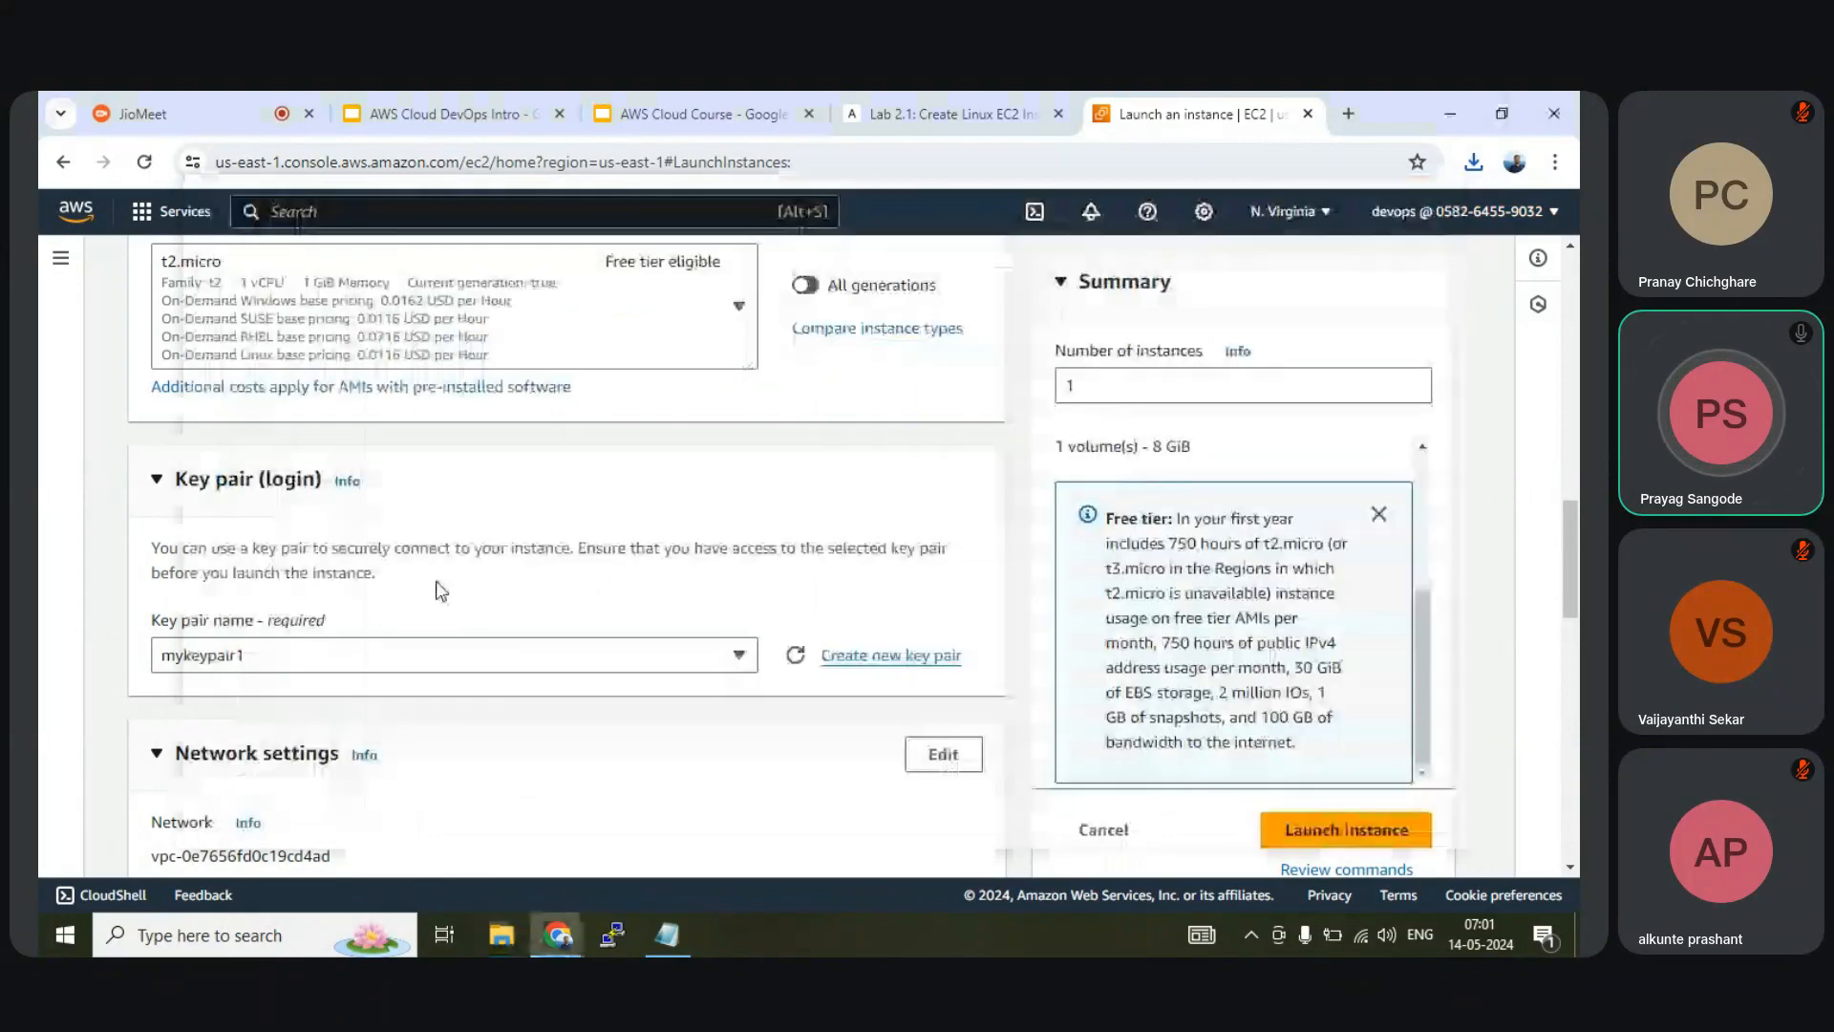
scroll(439, 589, "down", 4)
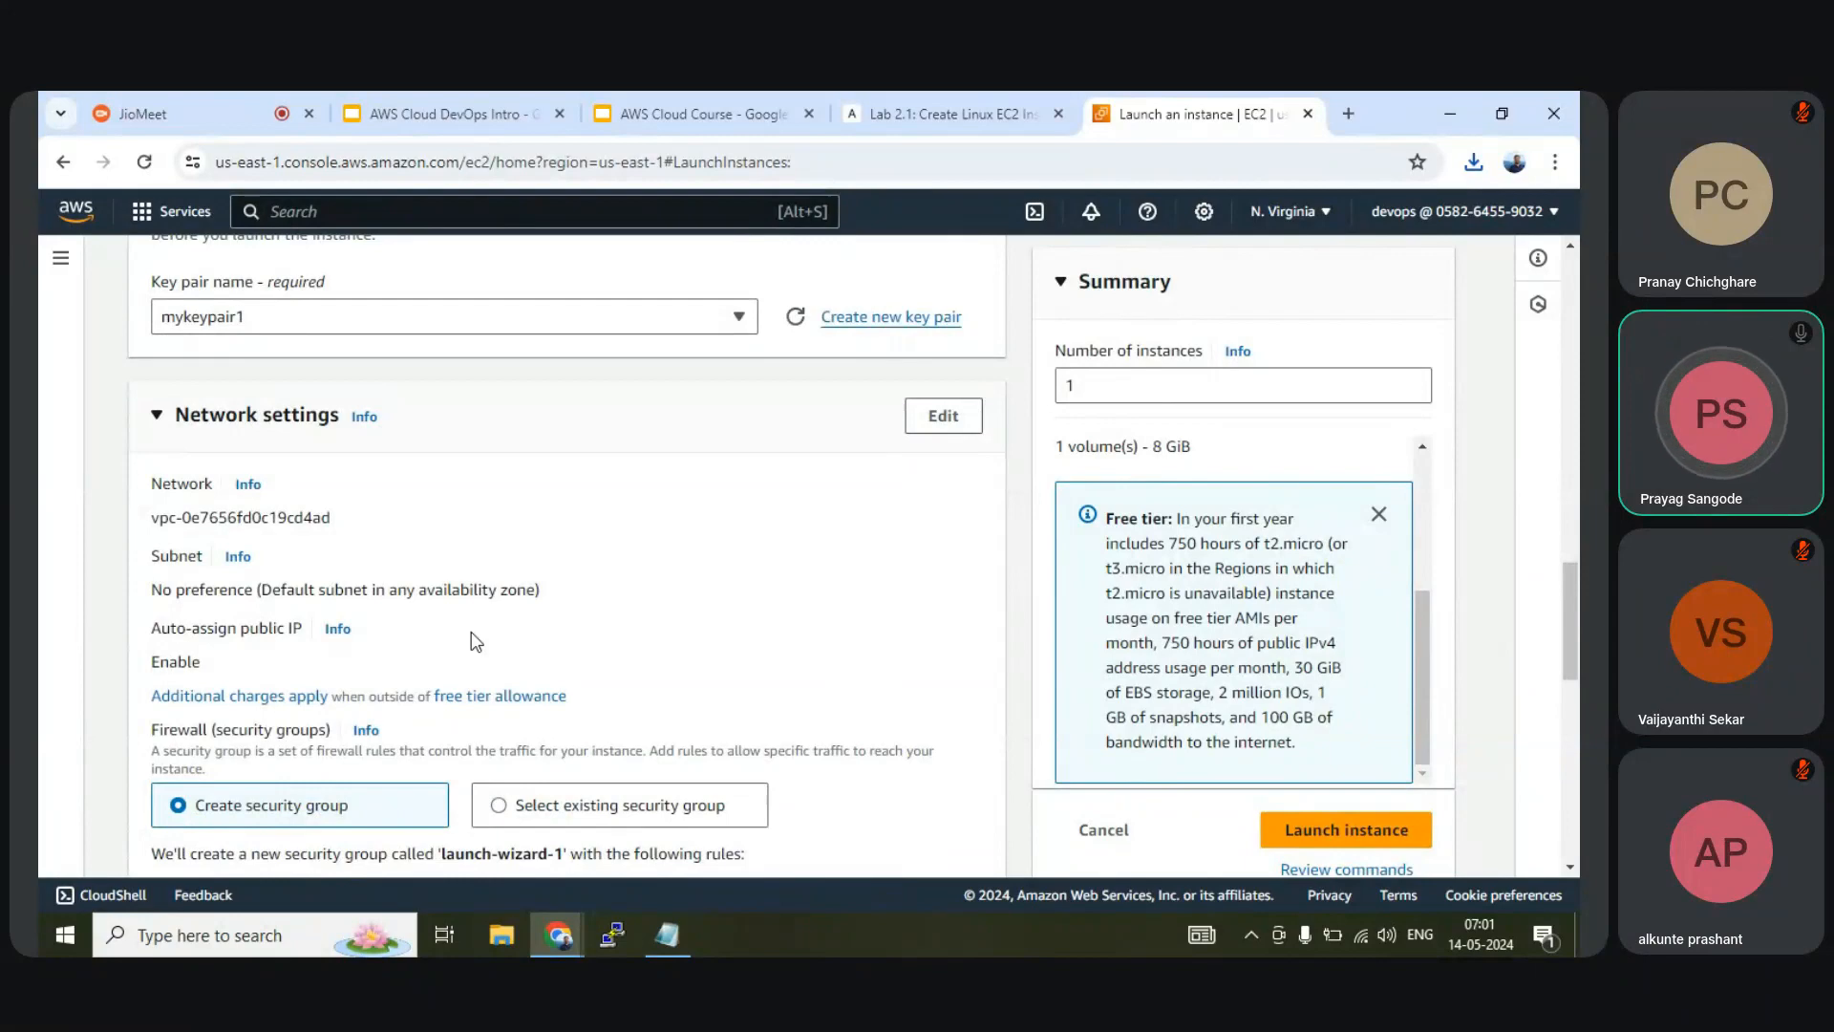
scroll(476, 641, "down", 1)
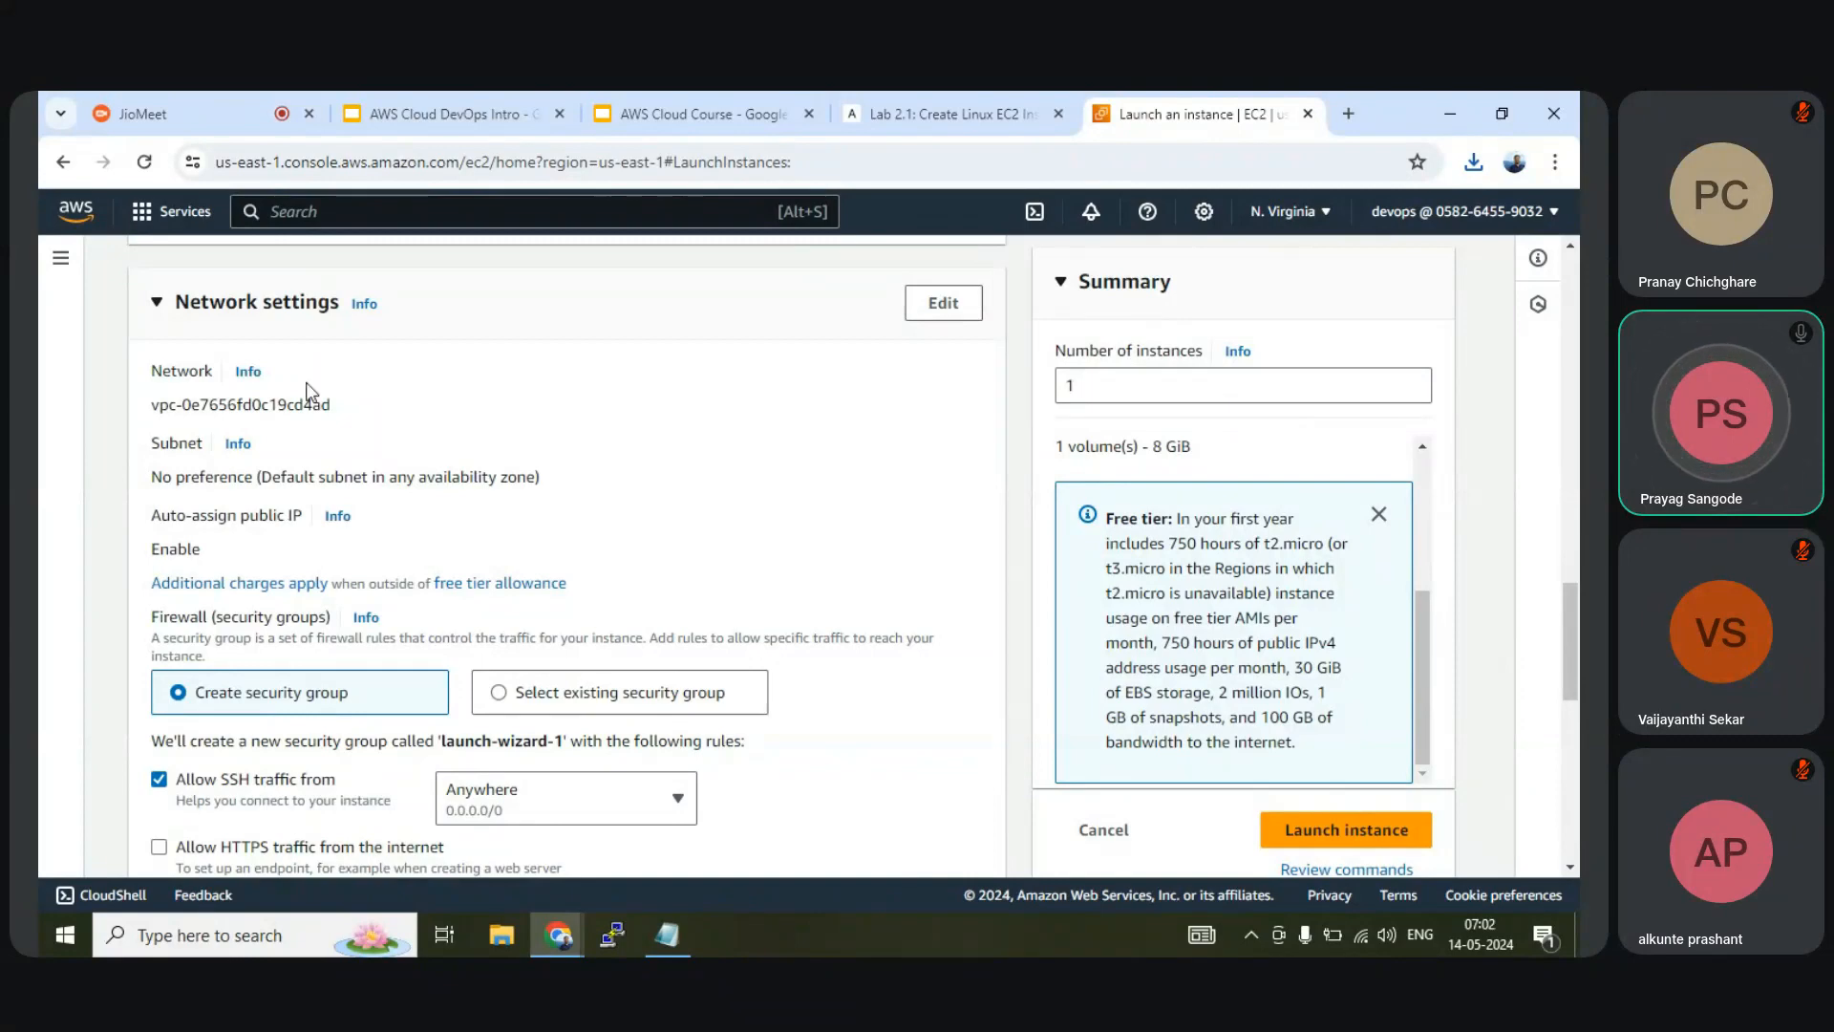
scroll(306, 384, "down", 3)
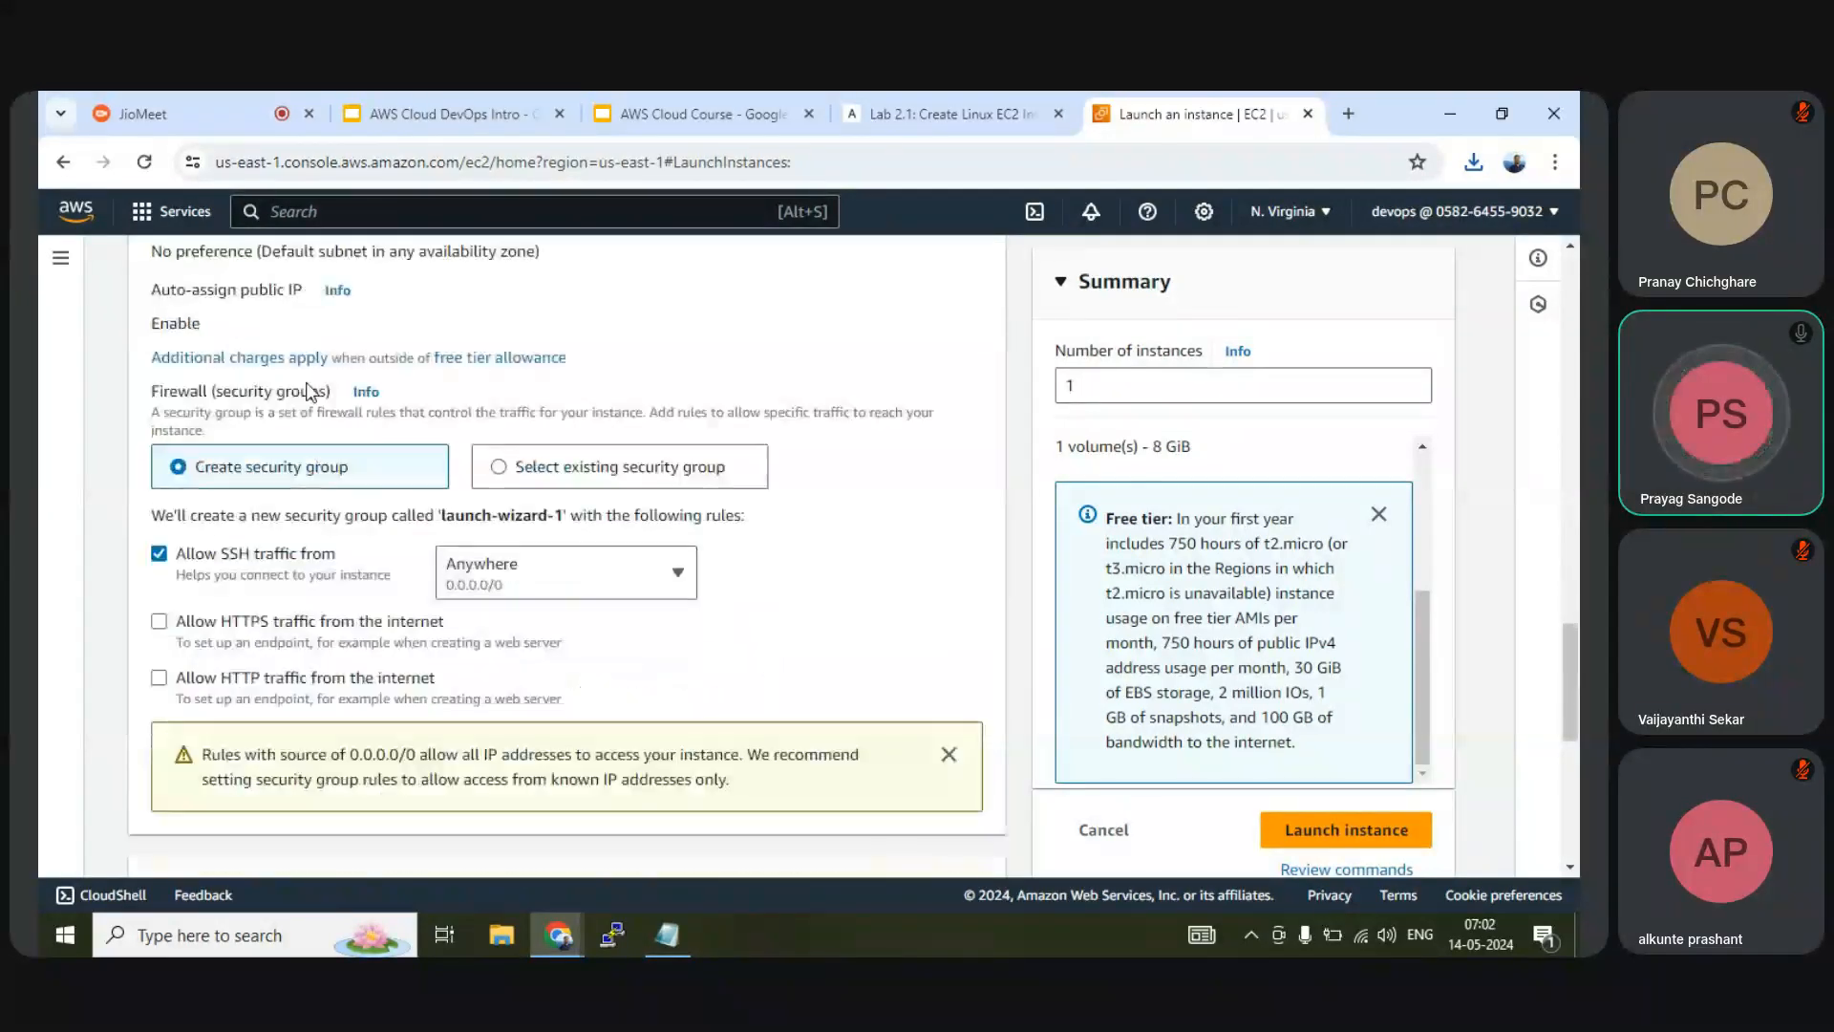
scroll(307, 384, "up", 6)
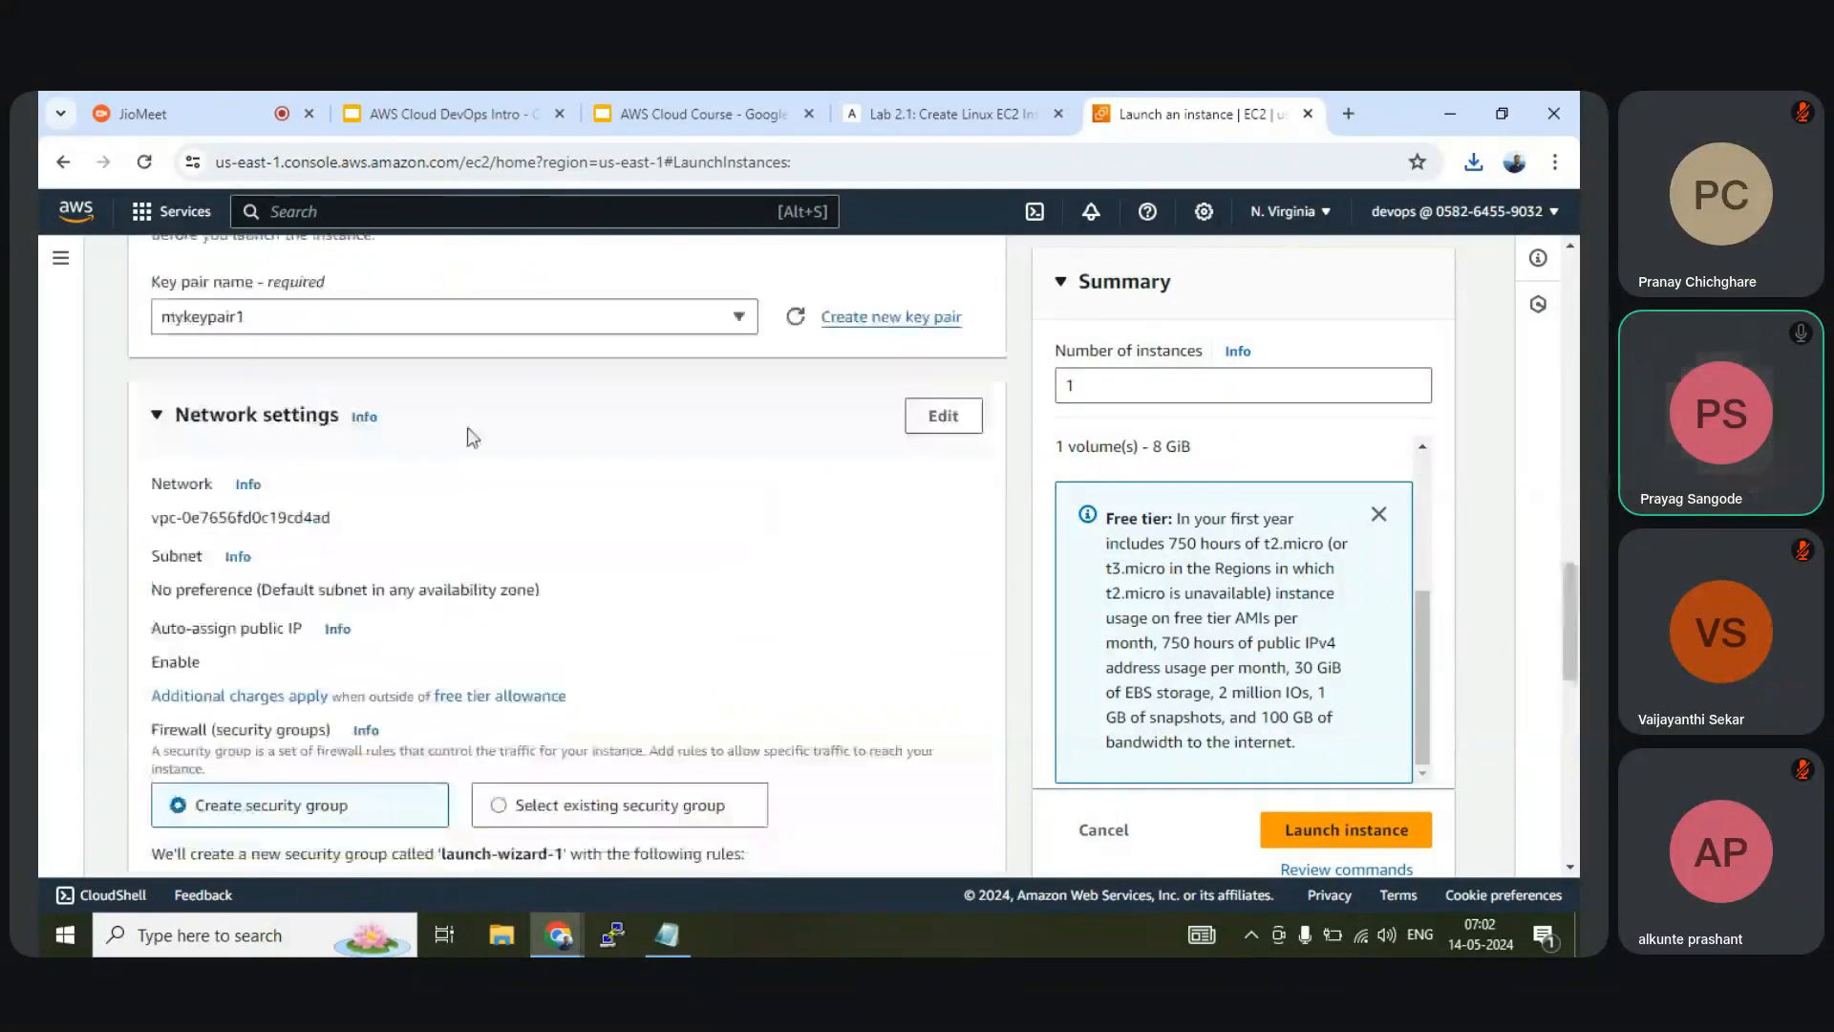
Make Network settings editable and keep the default VPC
left_click(942, 417)
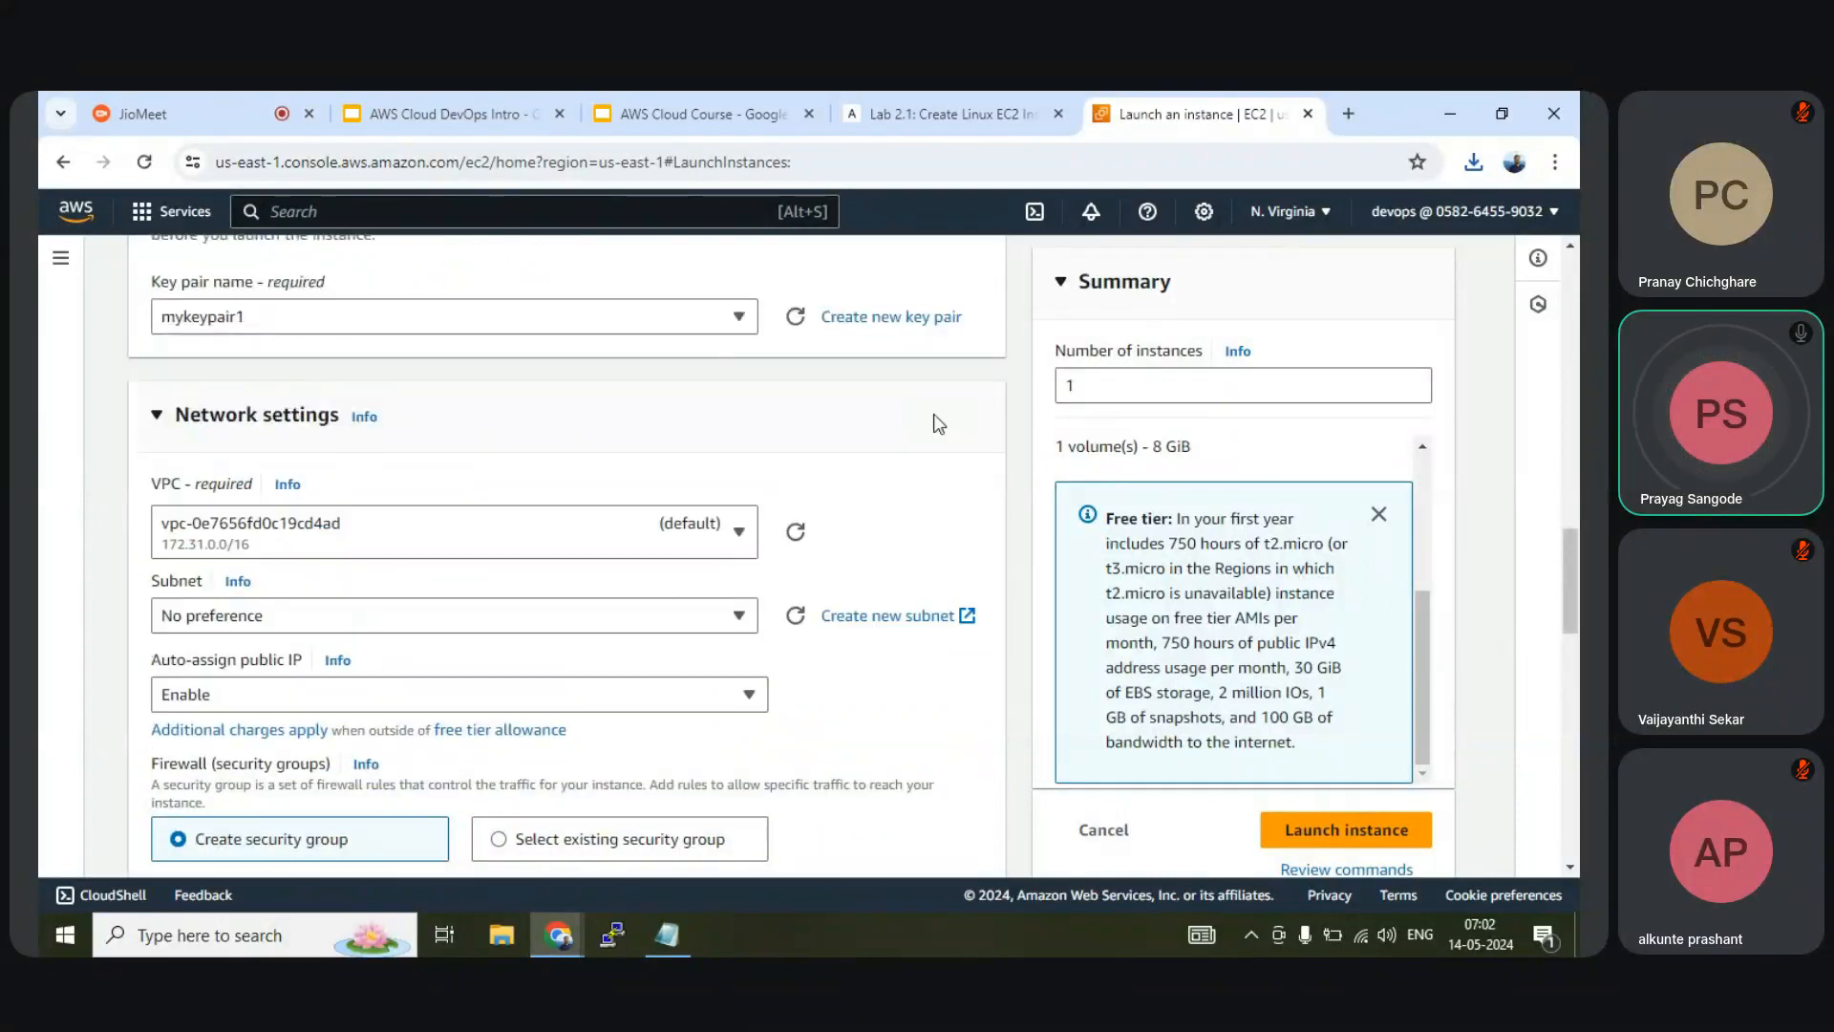
left_click(741, 537)
left_click(741, 537)
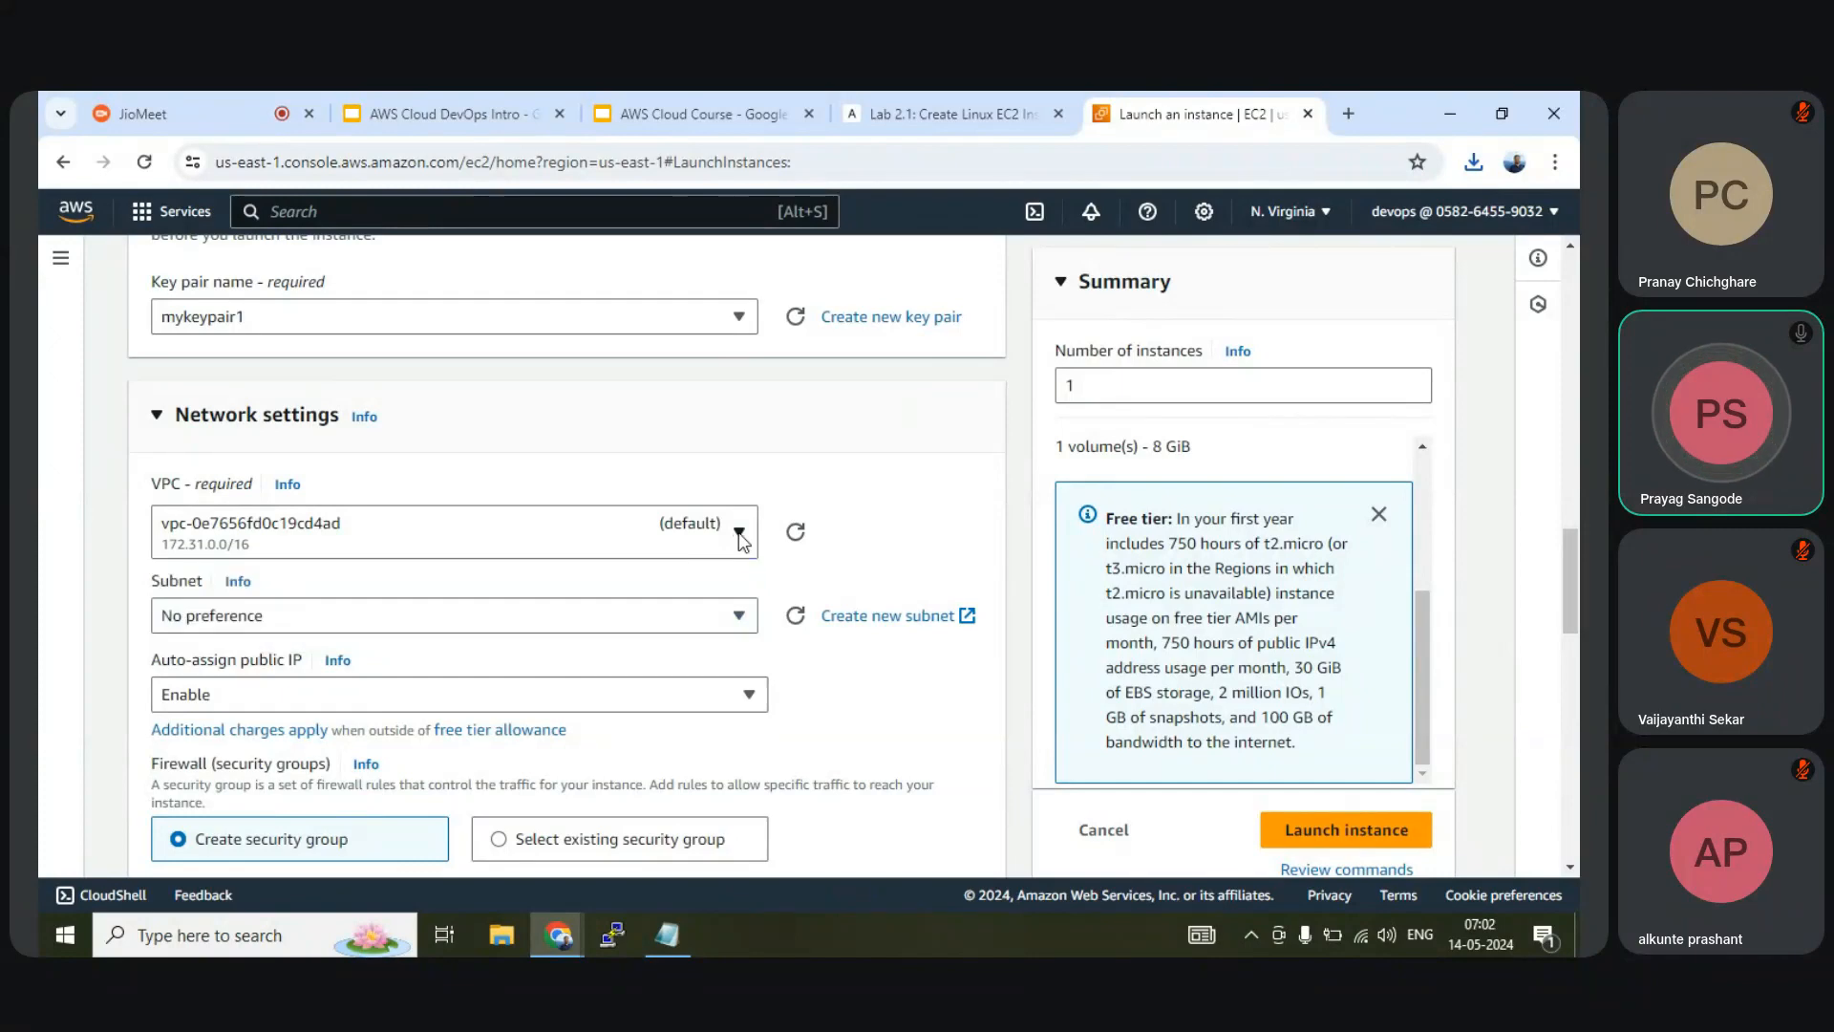
left_click(344, 536)
left_click(344, 536)
Leave the subnet at No preference
scroll(738, 538, "down", 1)
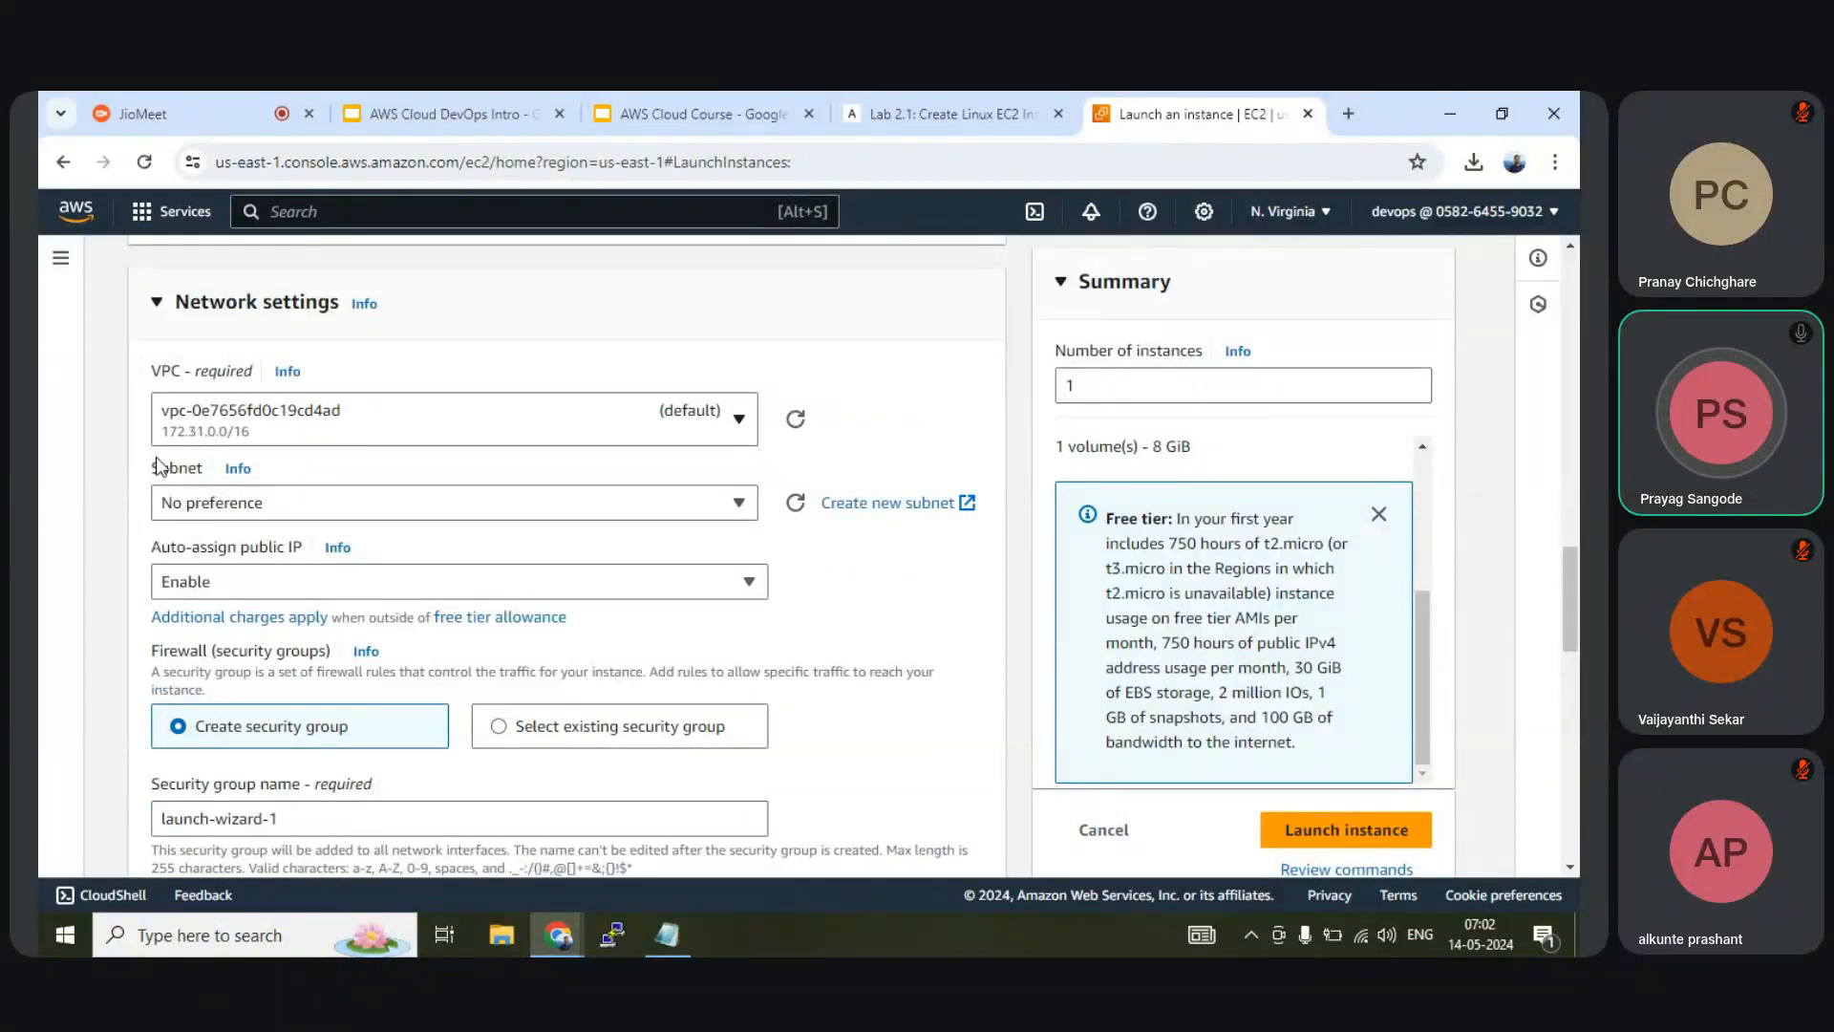
left_click(248, 505)
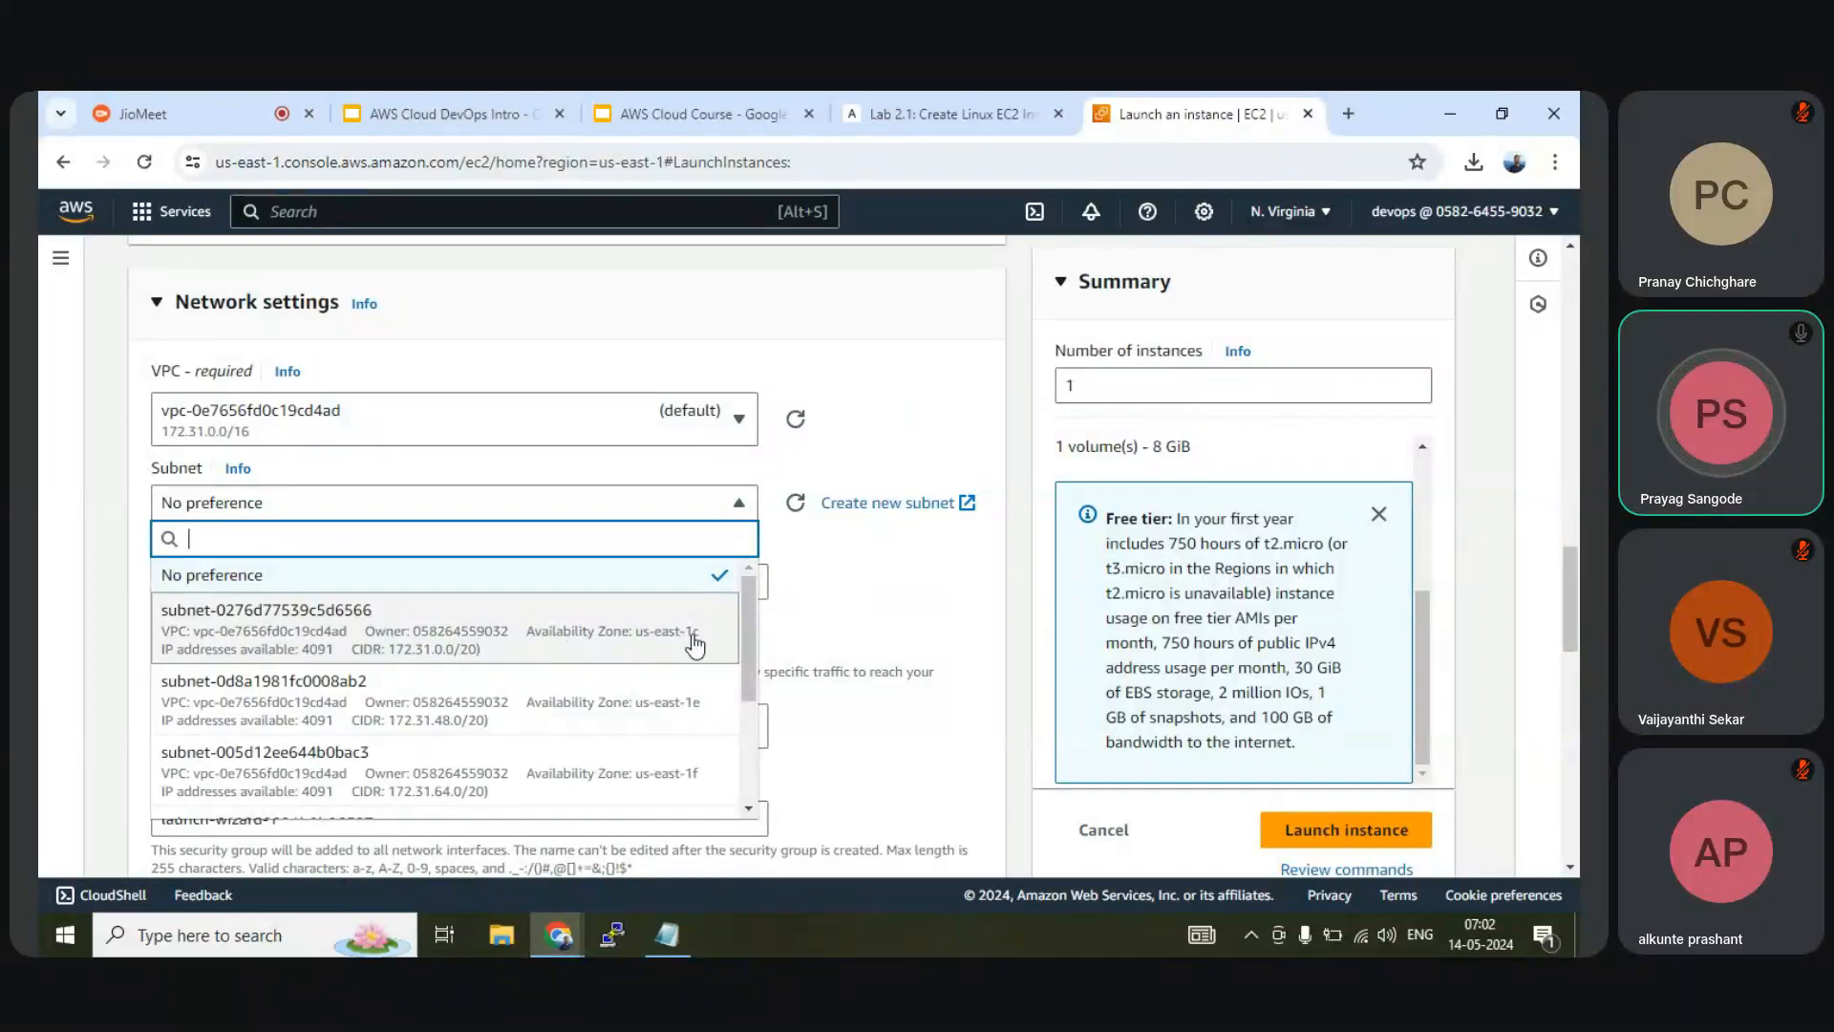
scroll(671, 767, "down", 2)
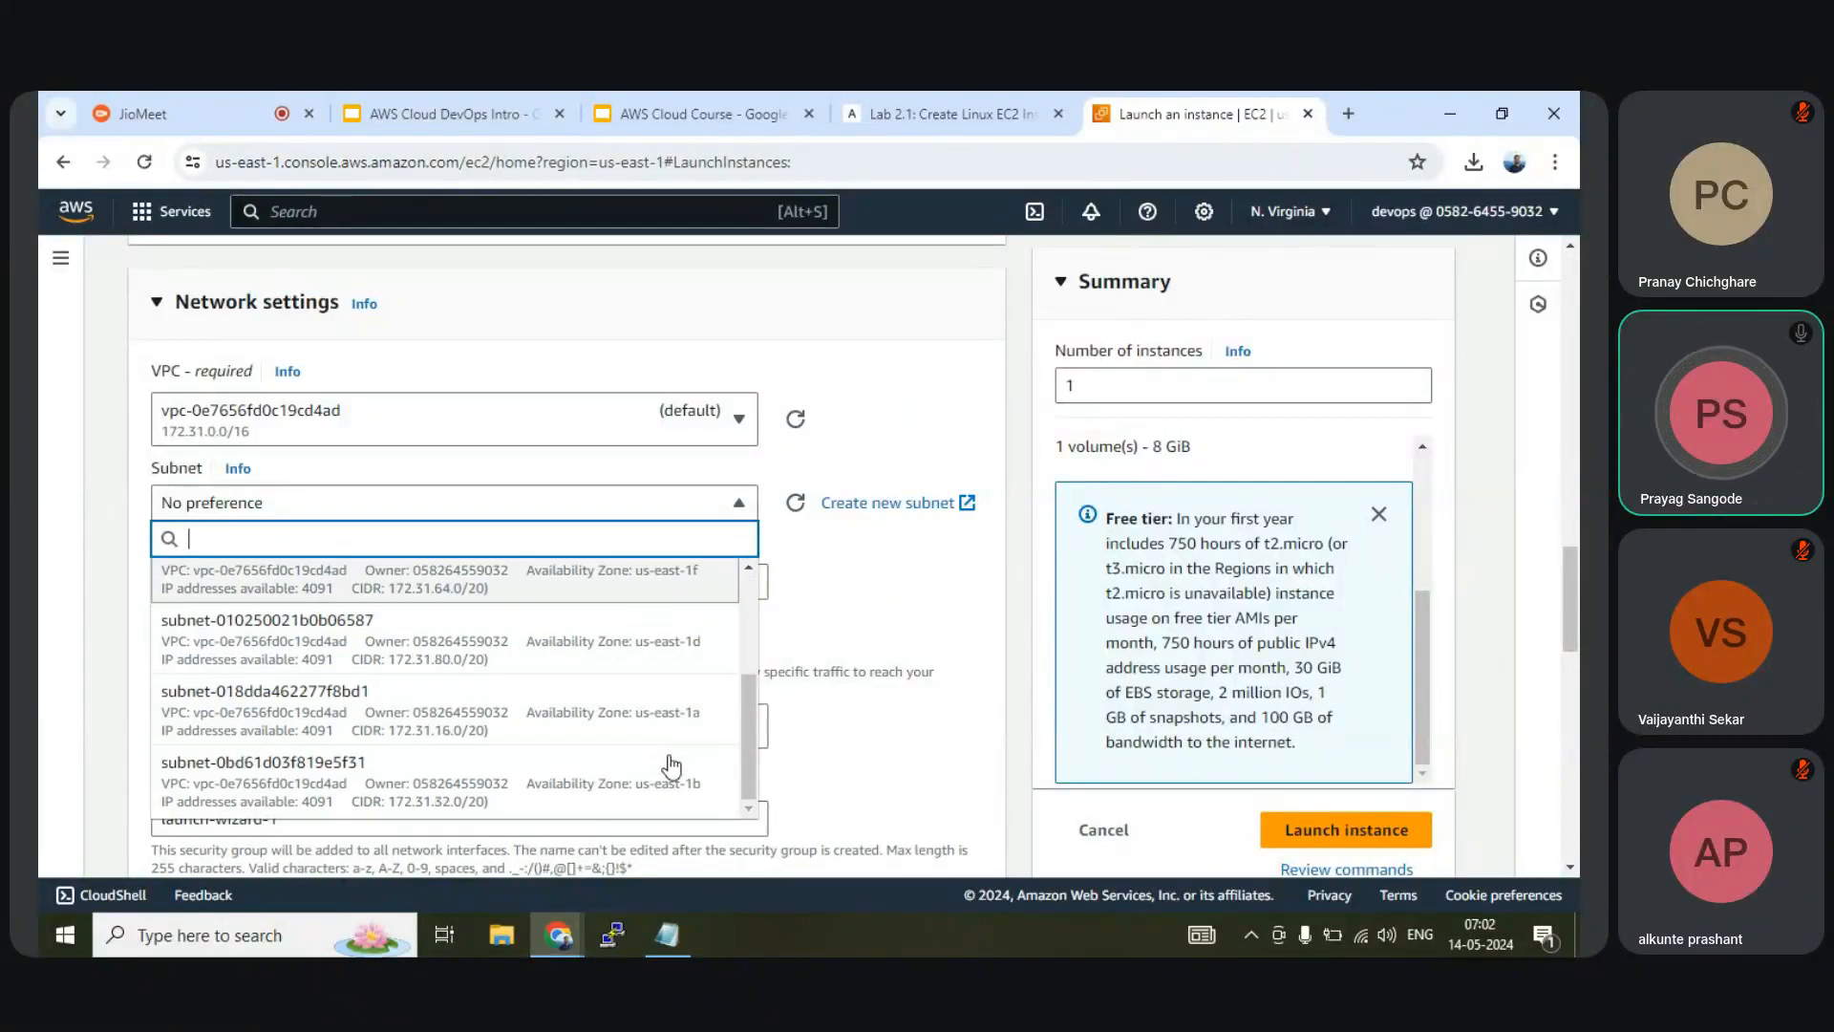
scroll(672, 767, "up", 3)
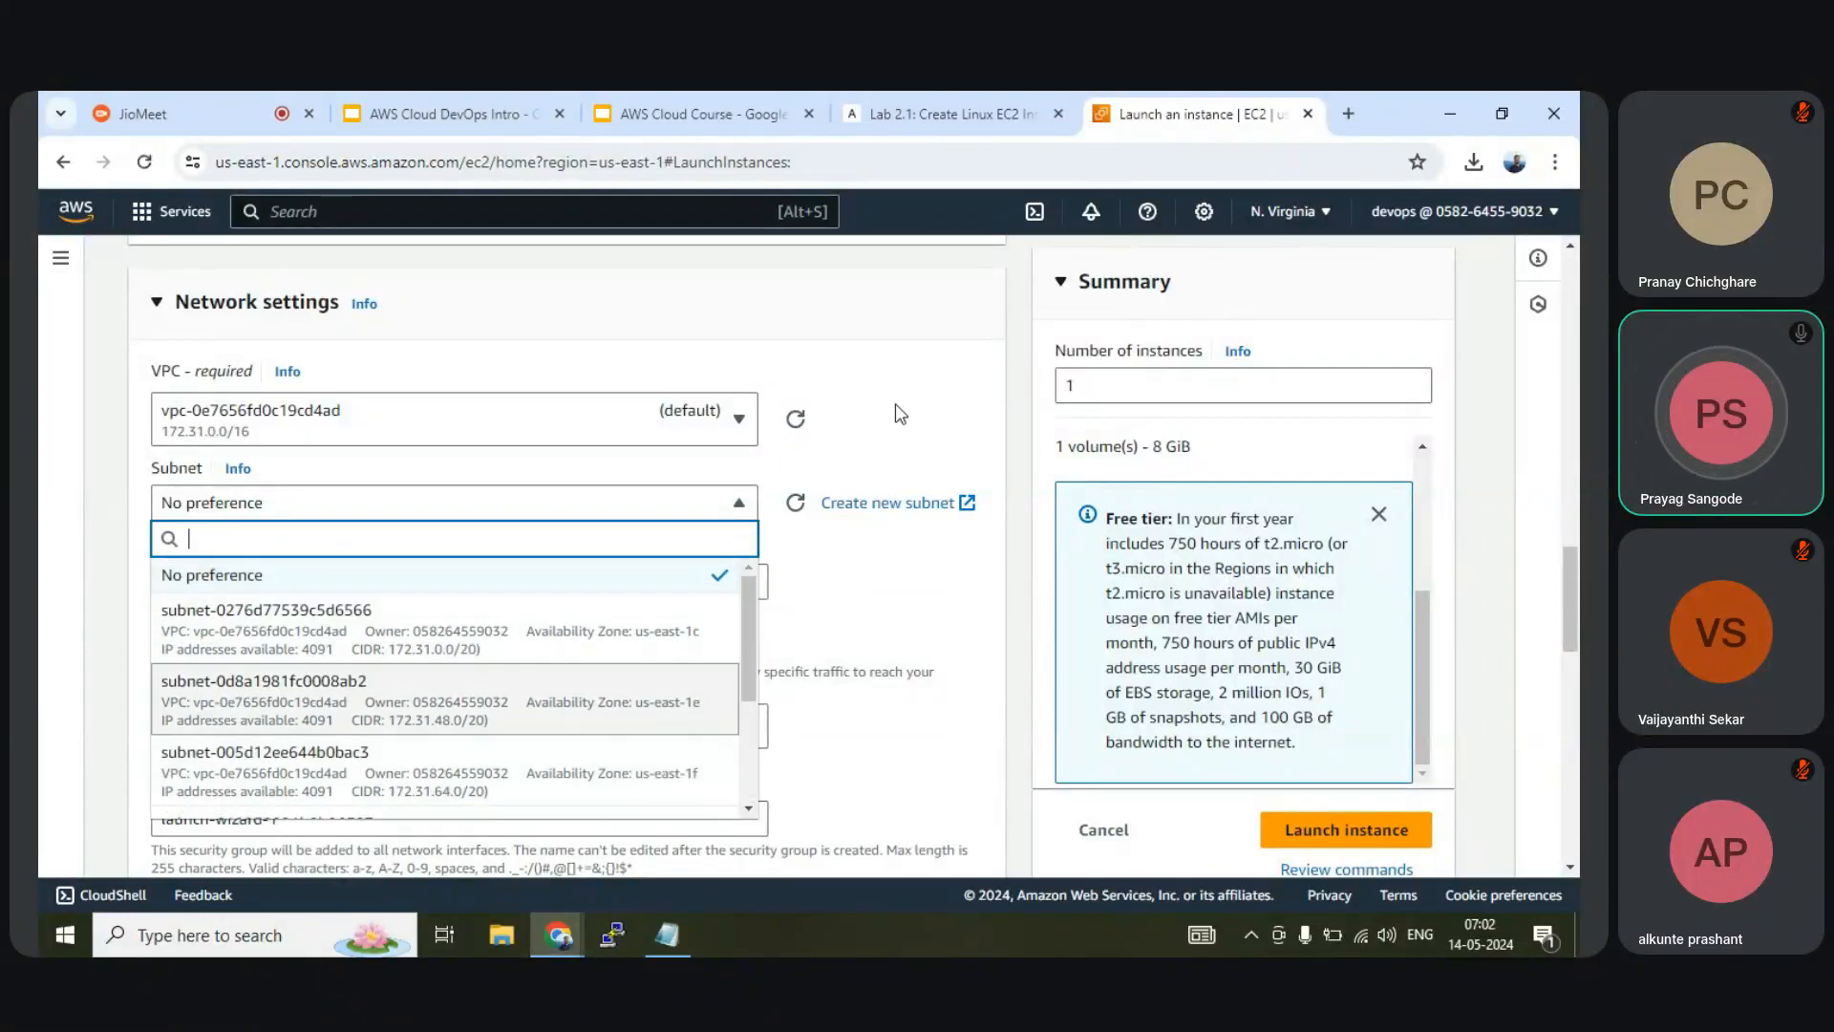
left_click(896, 403)
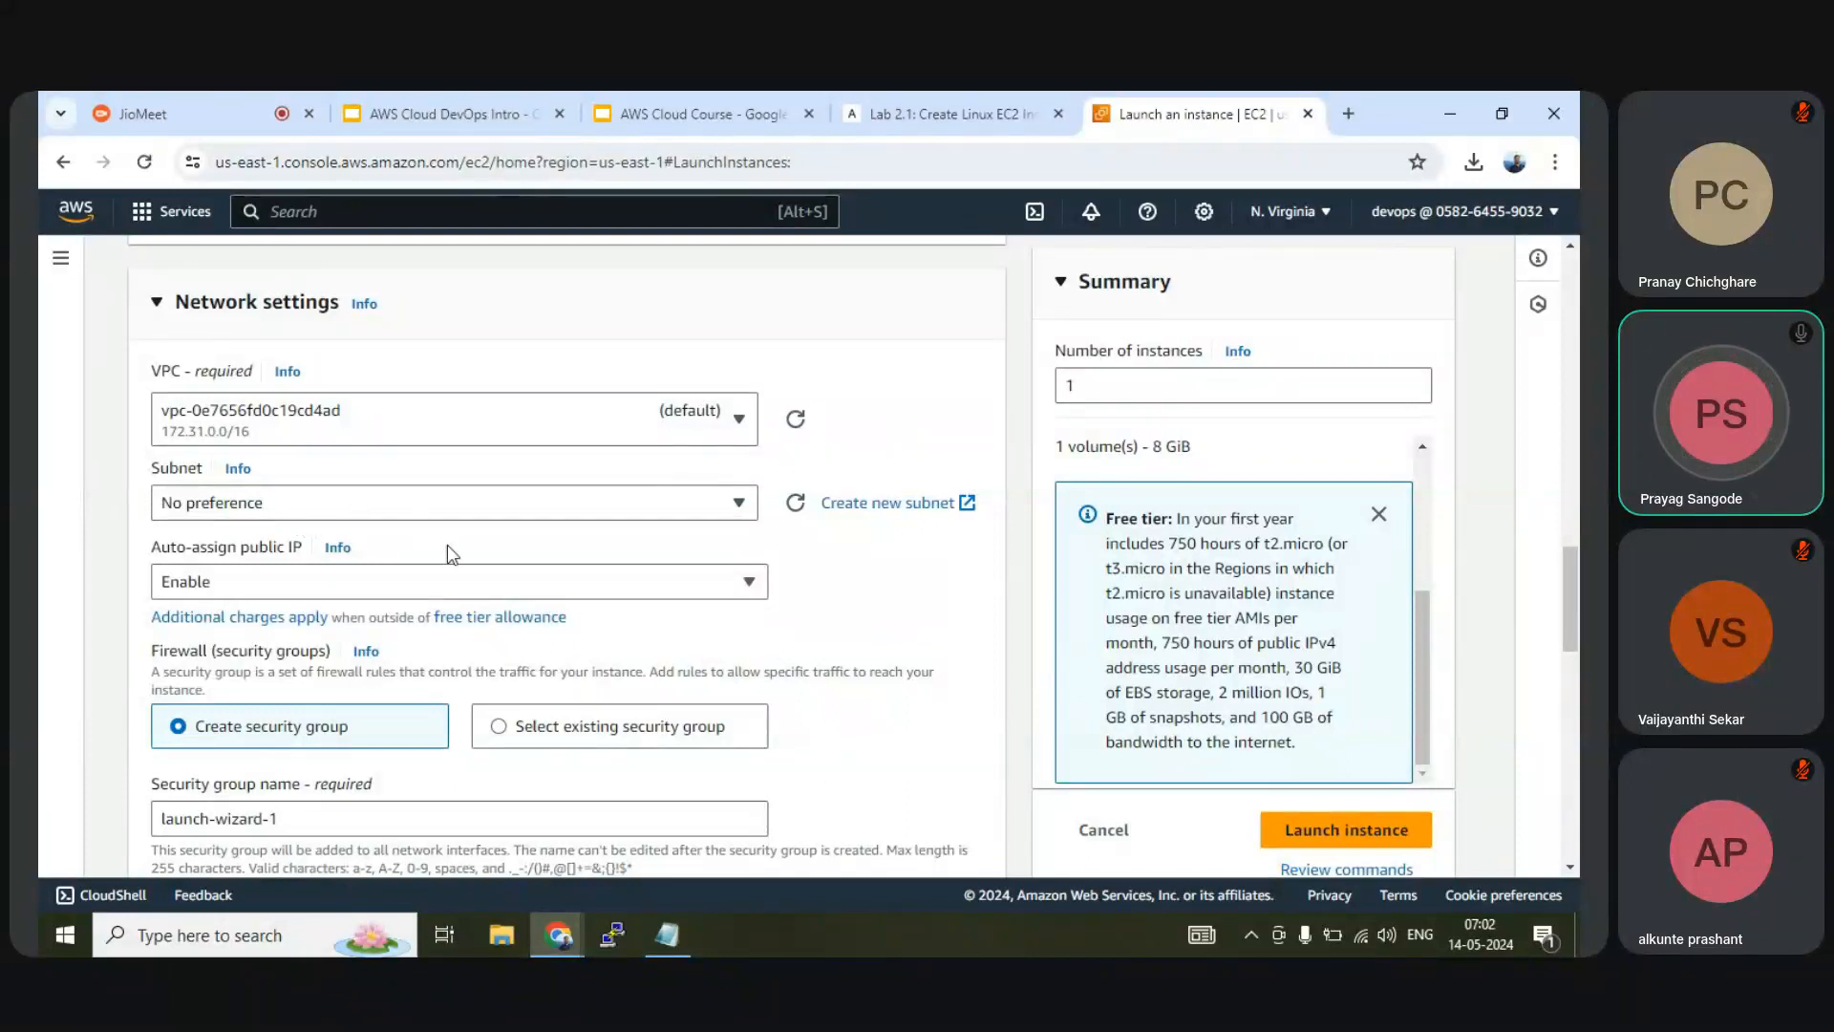
Keep Auto-assign public IP set to Enable and scroll toward the security group settings
left_click(250, 580)
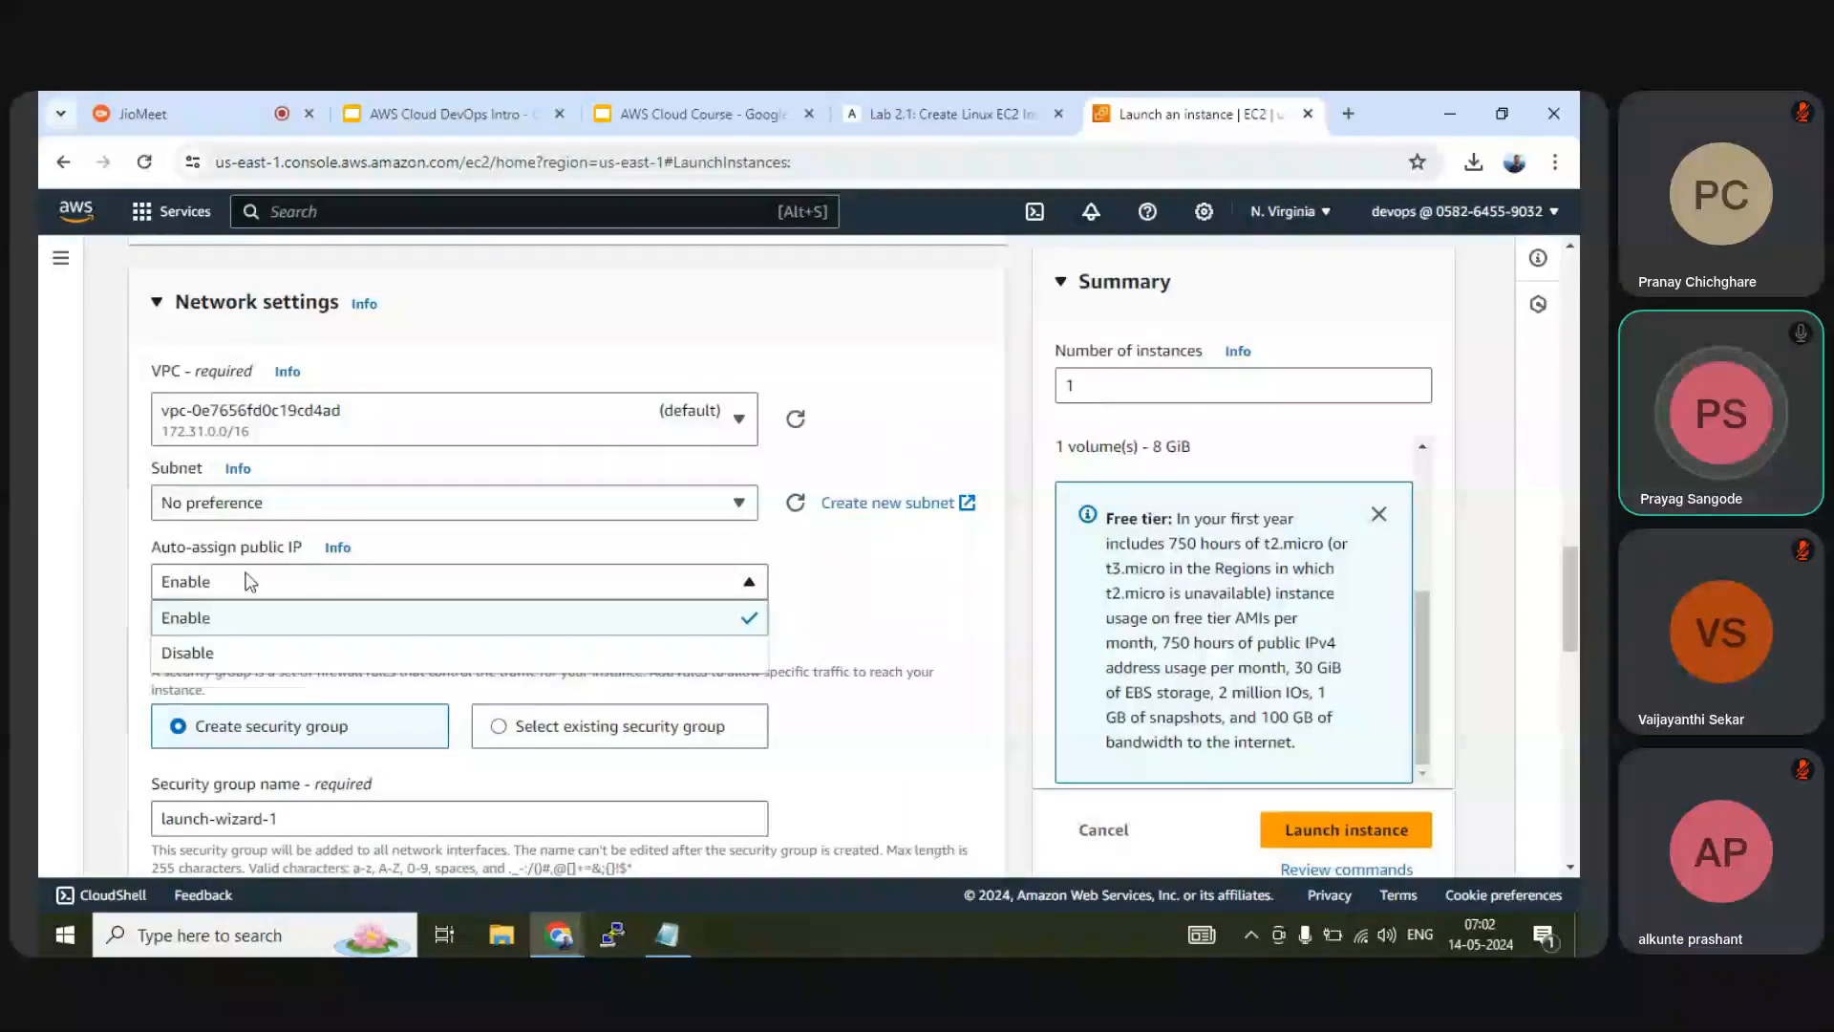
left_click(210, 575)
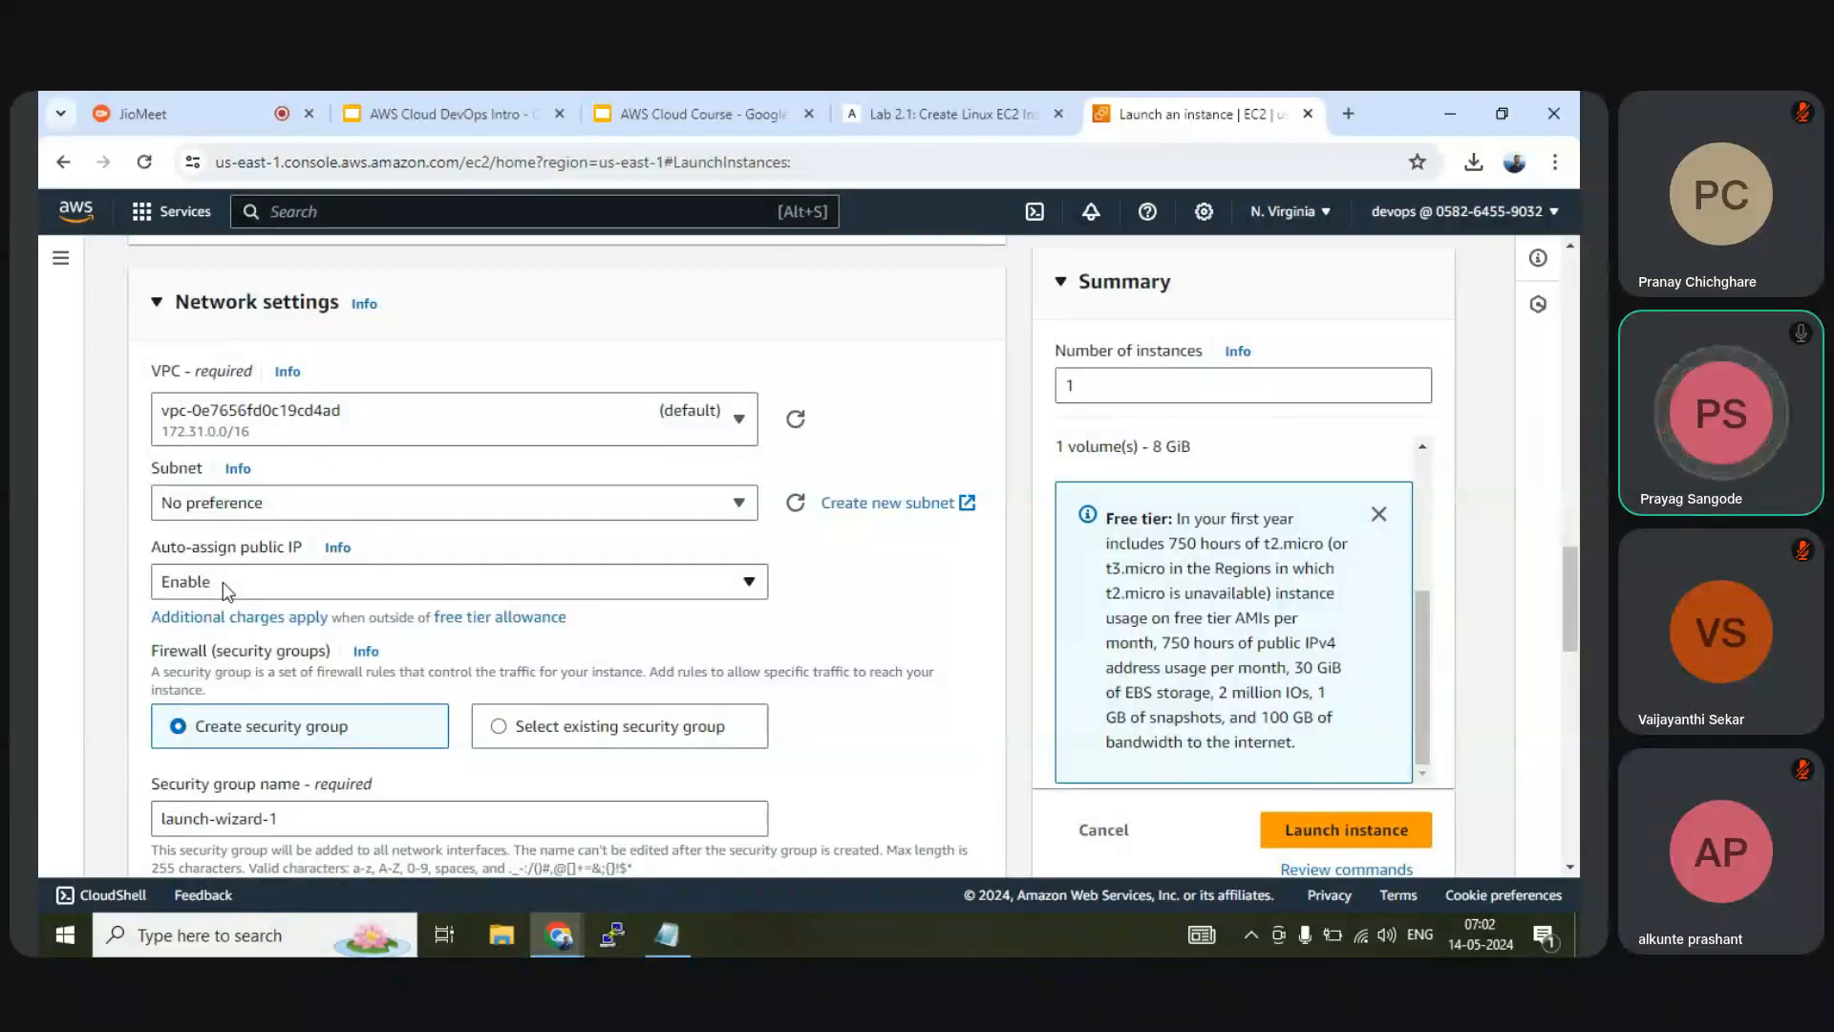
left_click(222, 582)
left_click(222, 581)
left_click(212, 583)
left_click(212, 583)
scroll(212, 582, "down", 1)
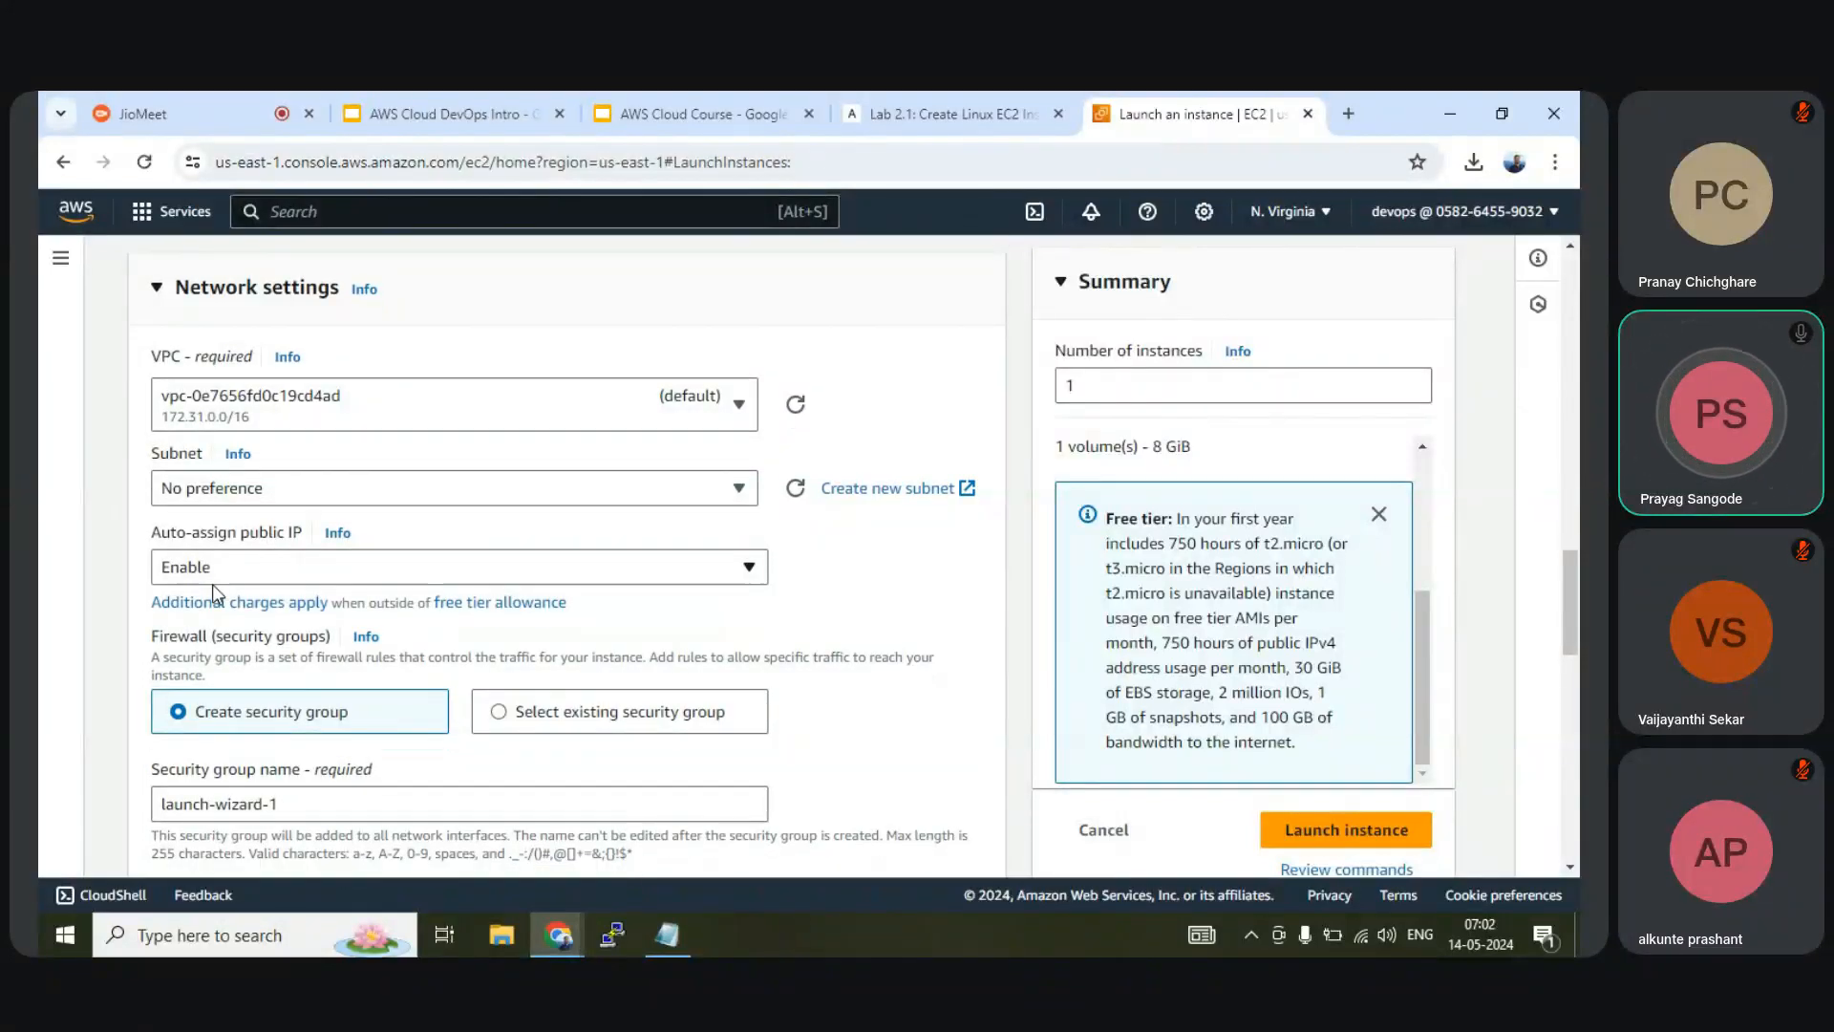
scroll(212, 583, "down", 1)
left_click(268, 471)
left_click(268, 471)
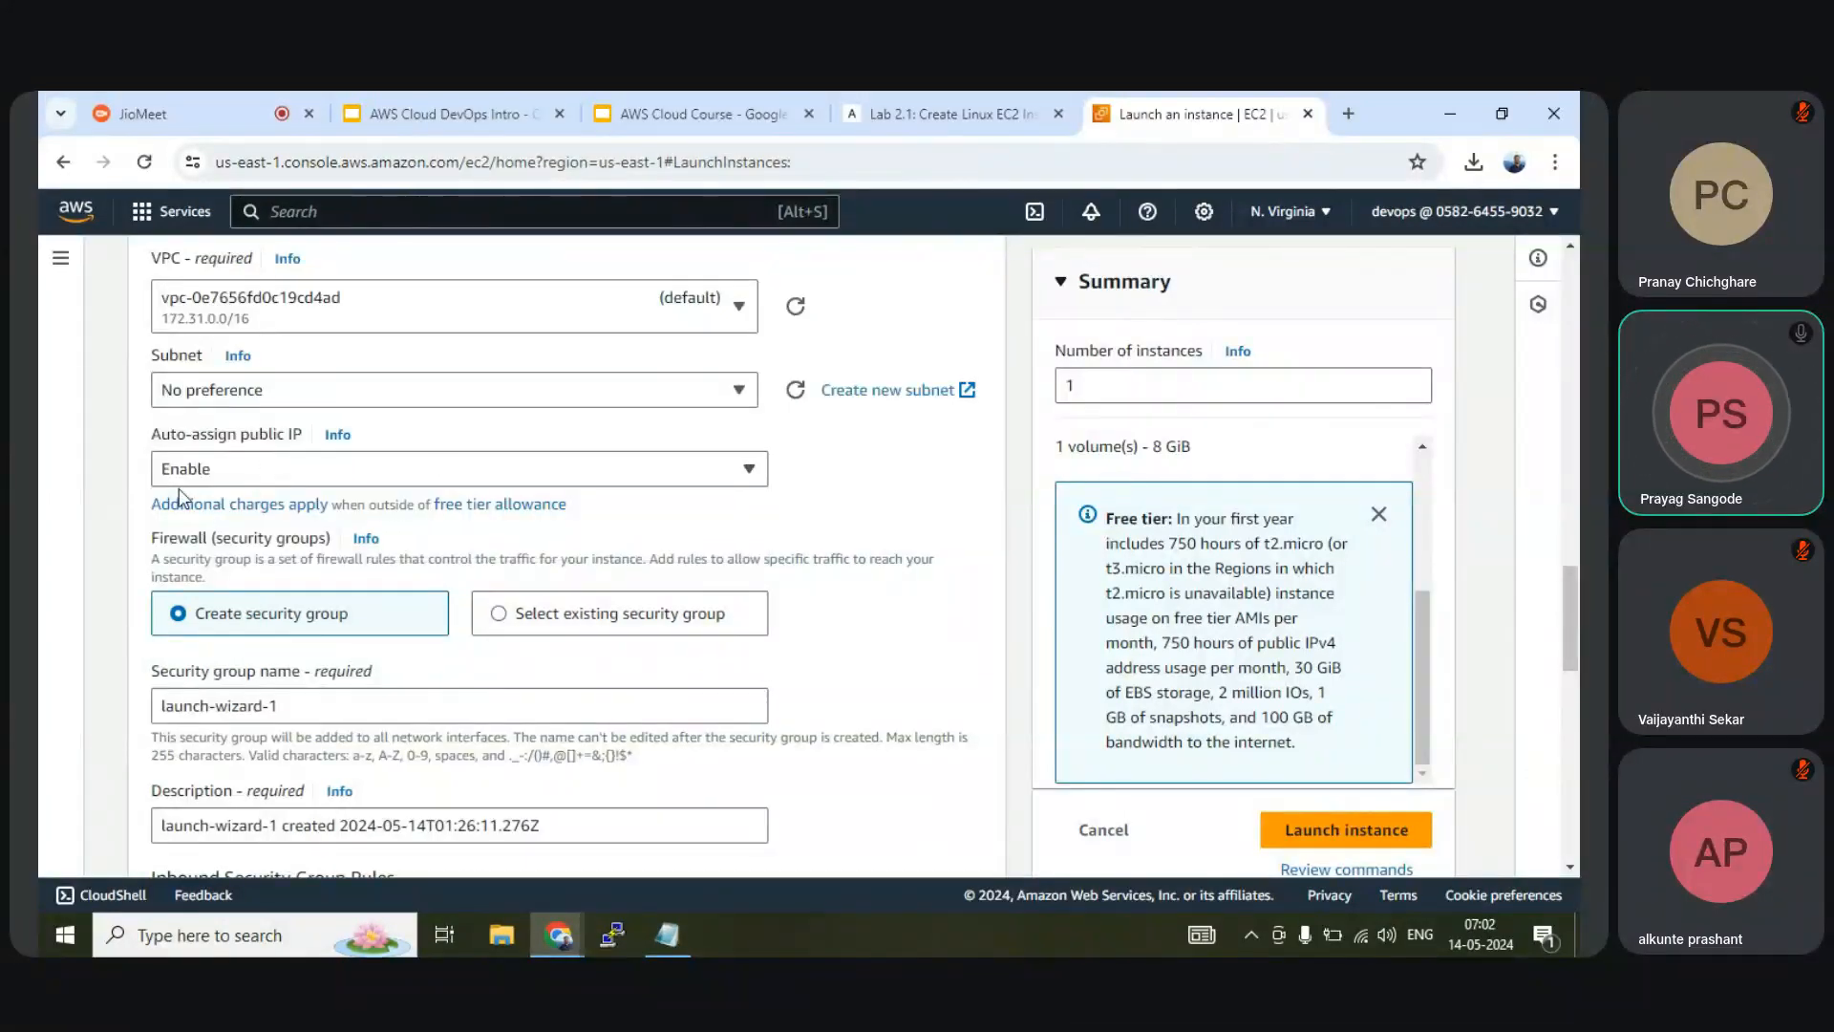
scroll(213, 475, "down", 1)
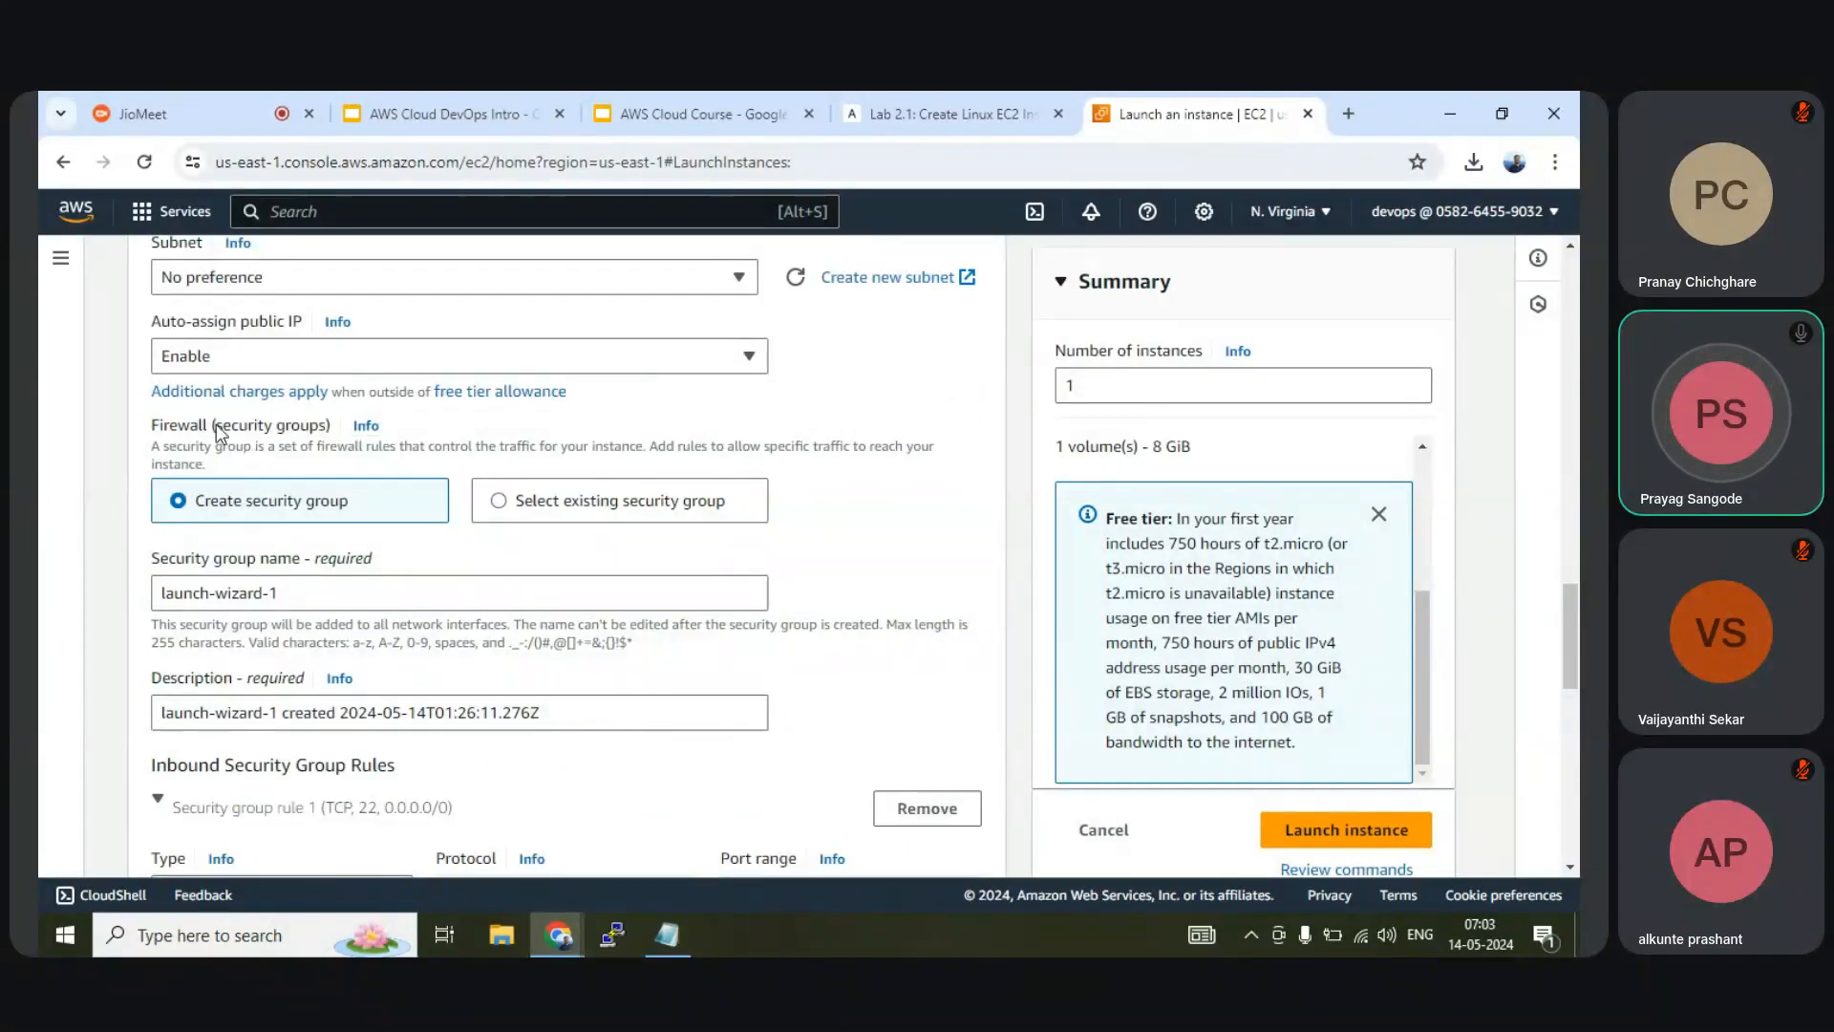
Review the Firewall section and the new security group name launch-wizard-1
left_click_drag(216, 426, 323, 441)
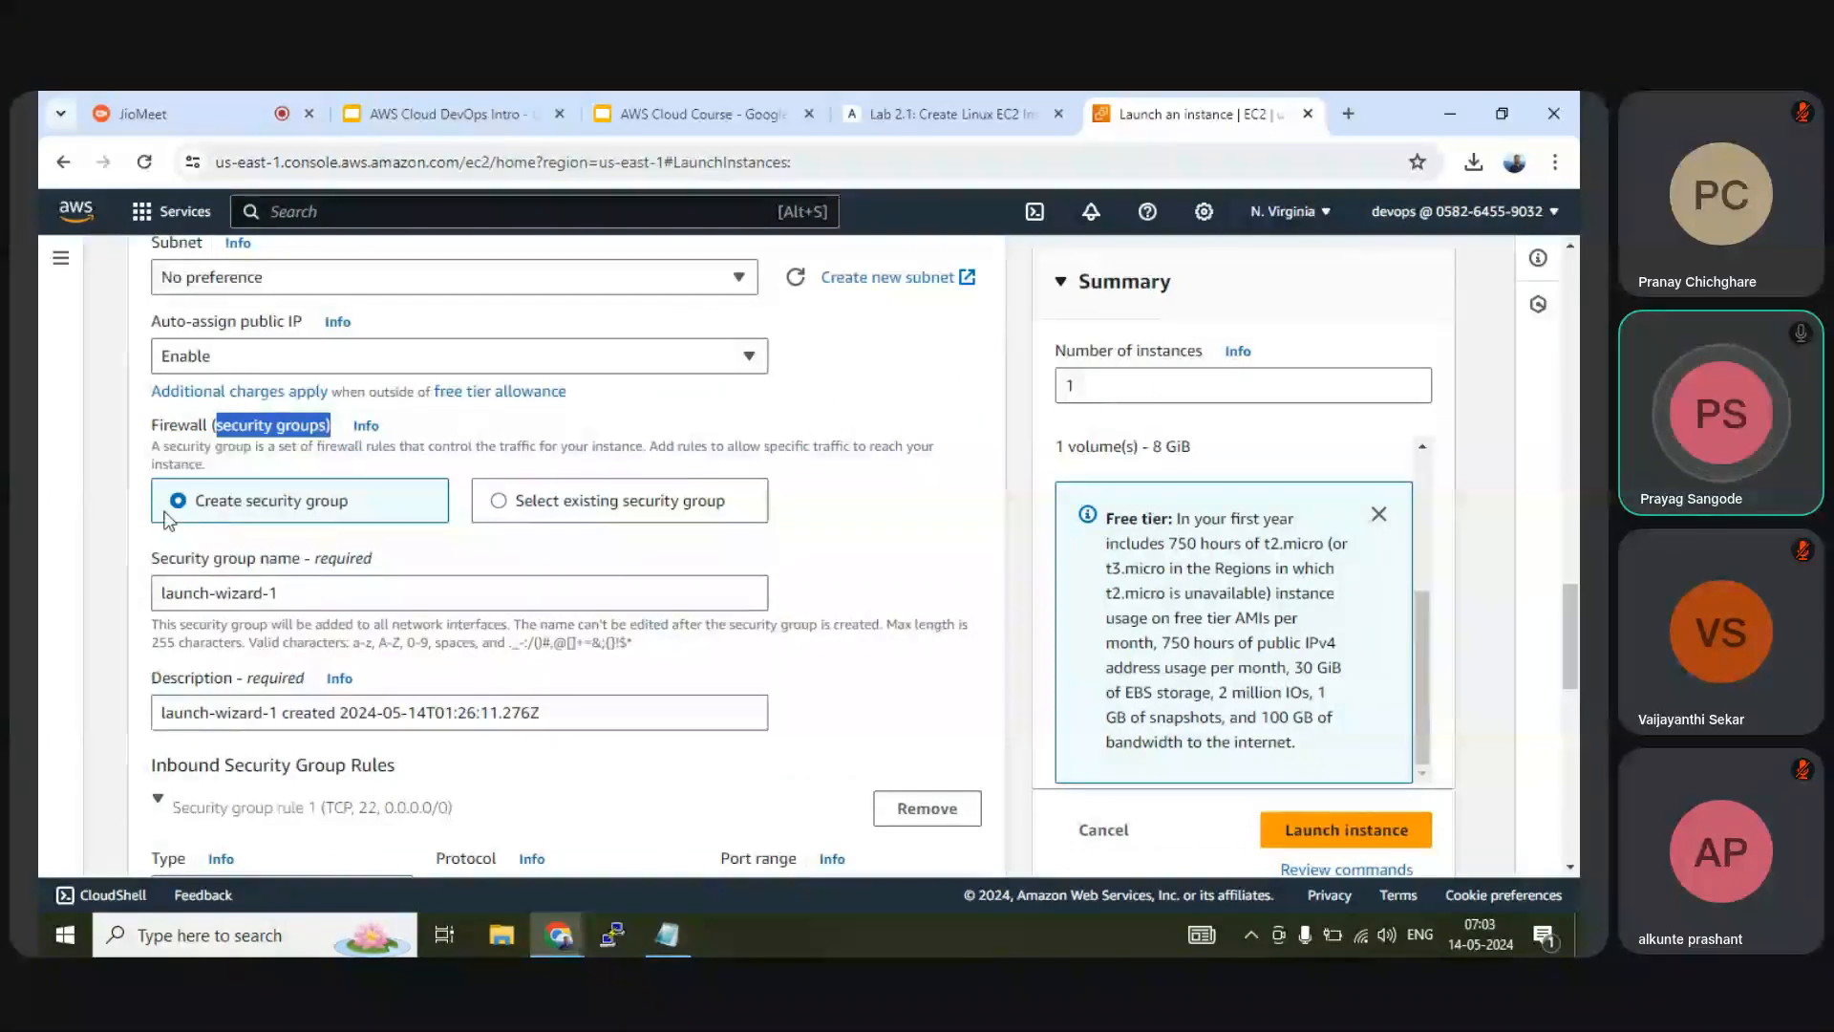
scroll(320, 507, "up", 7)
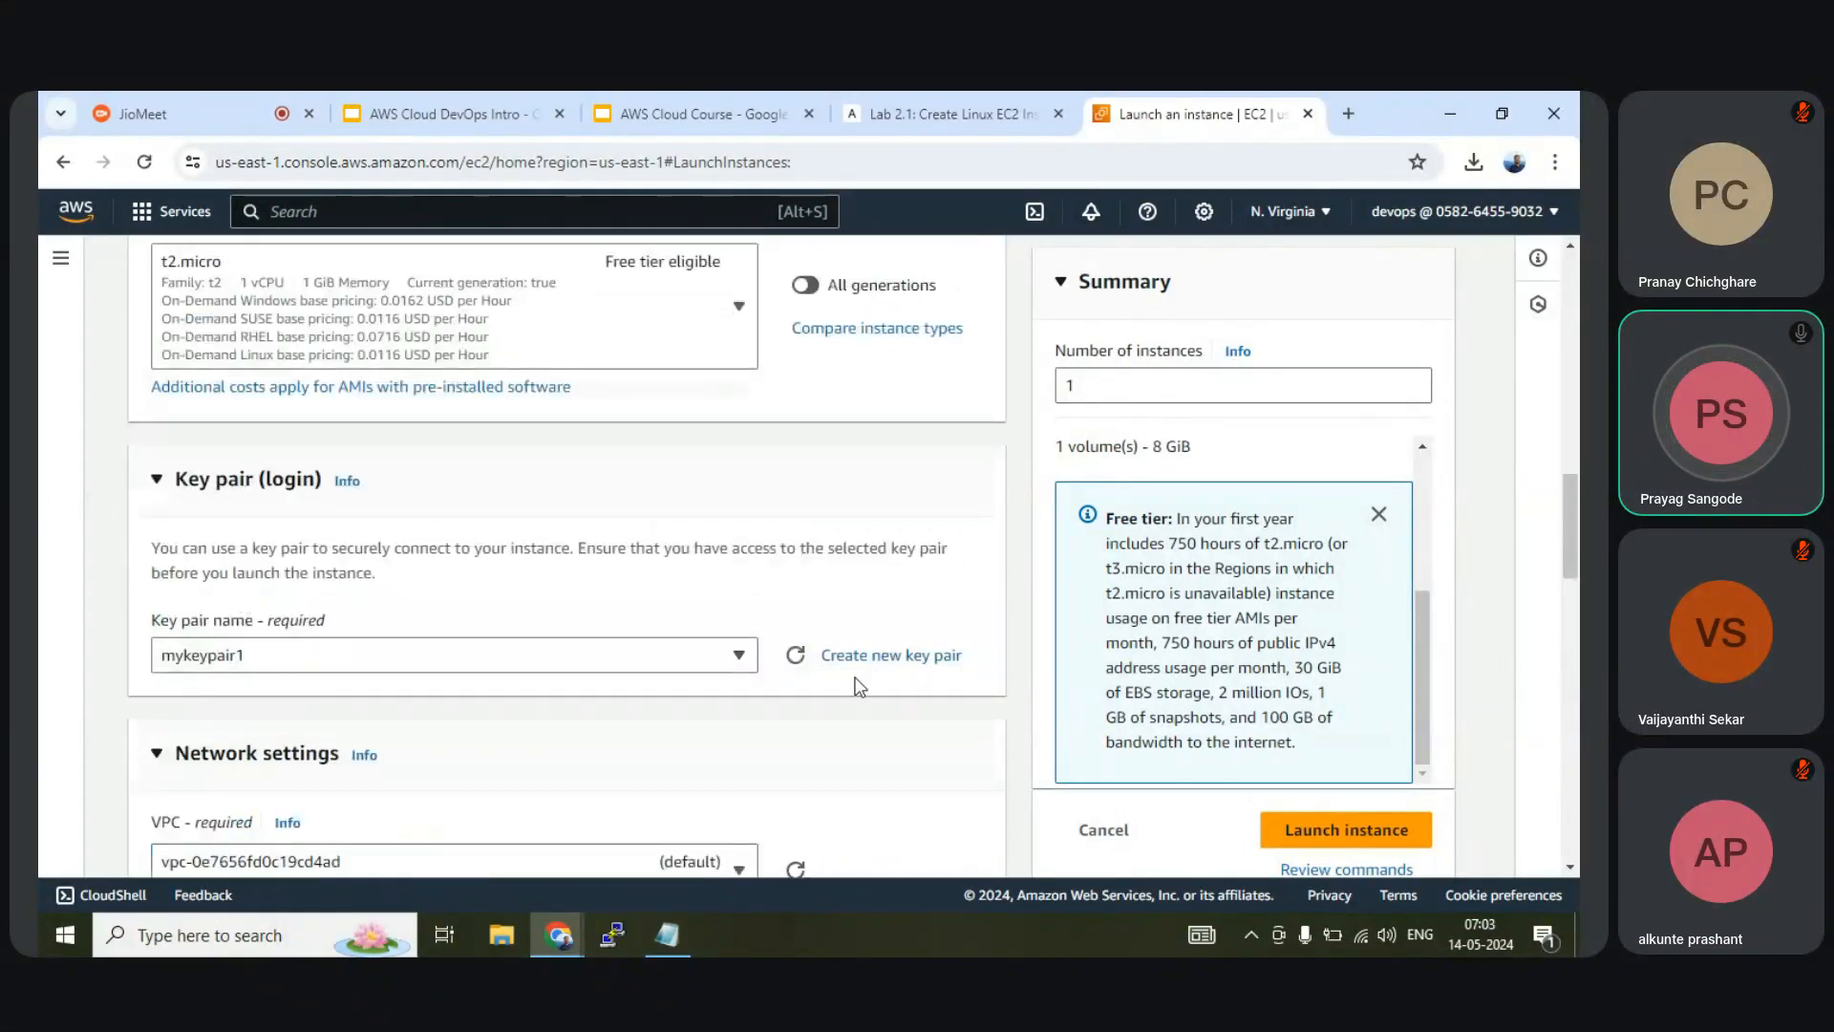
scroll(860, 650, "down", 3)
scroll(325, 511, "up", 2)
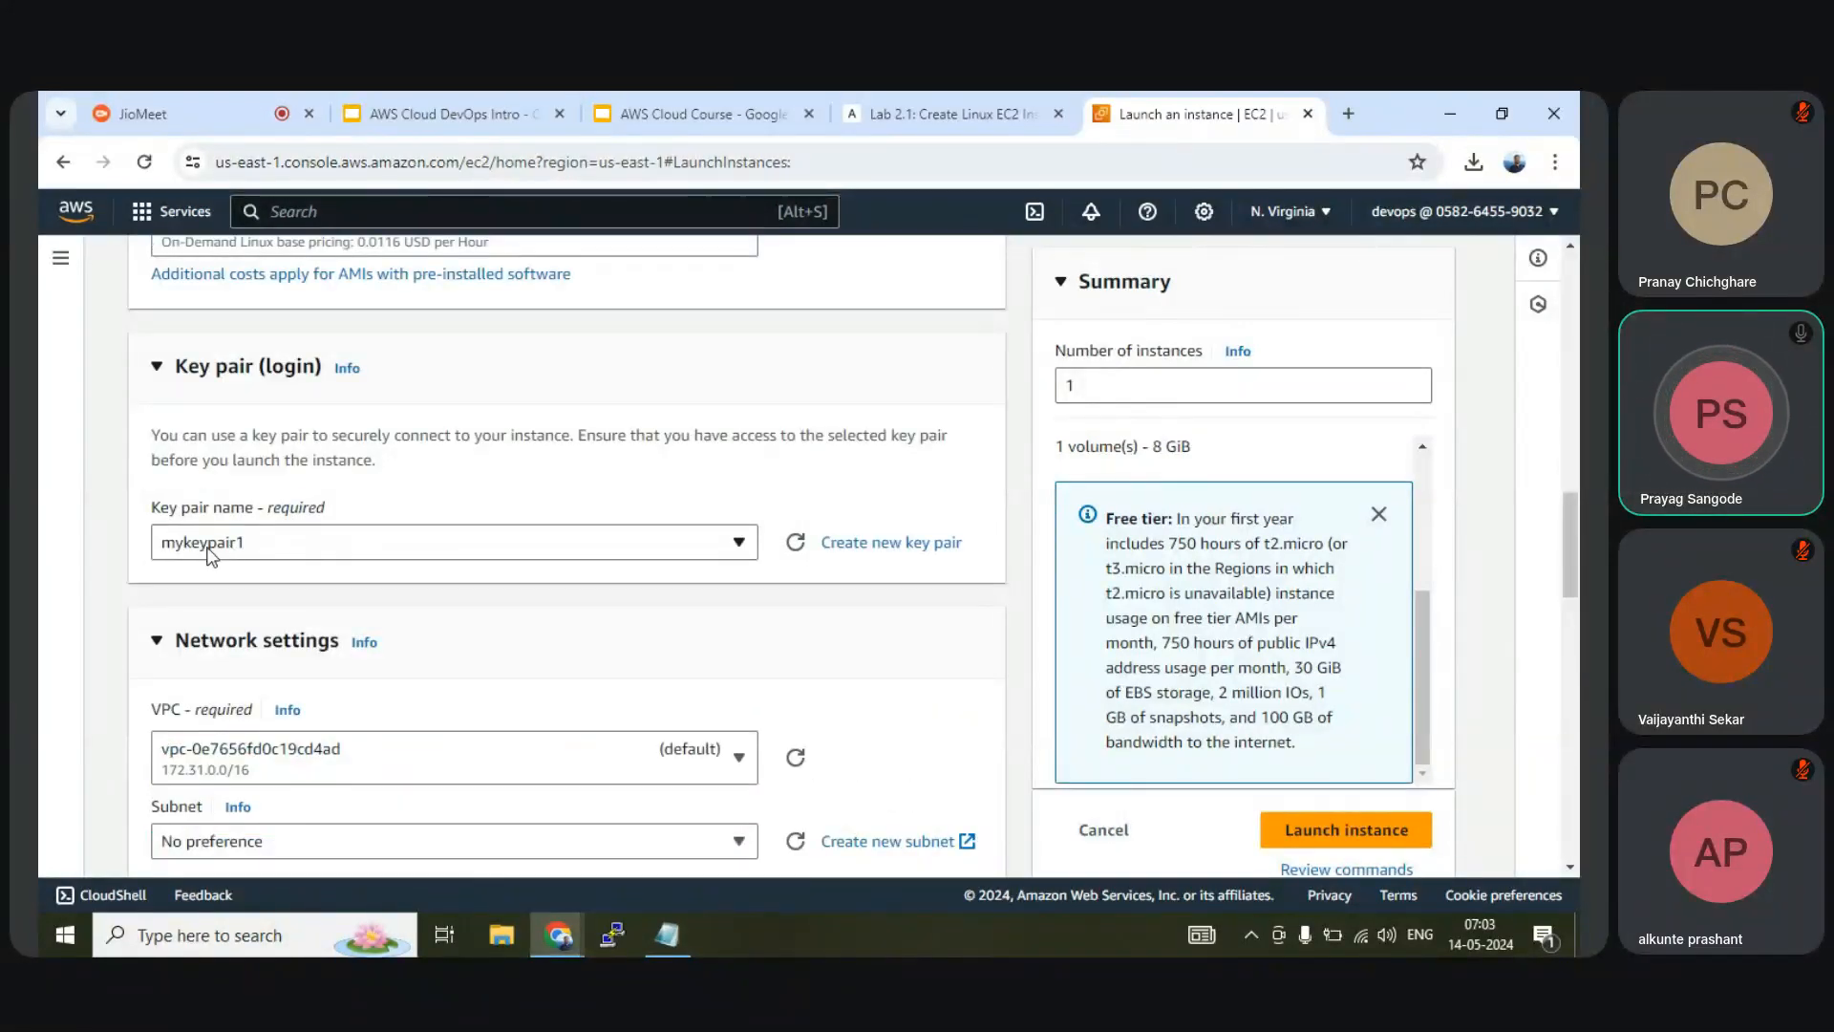
scroll(210, 554, "down", 2)
scroll(211, 556, "down", 4)
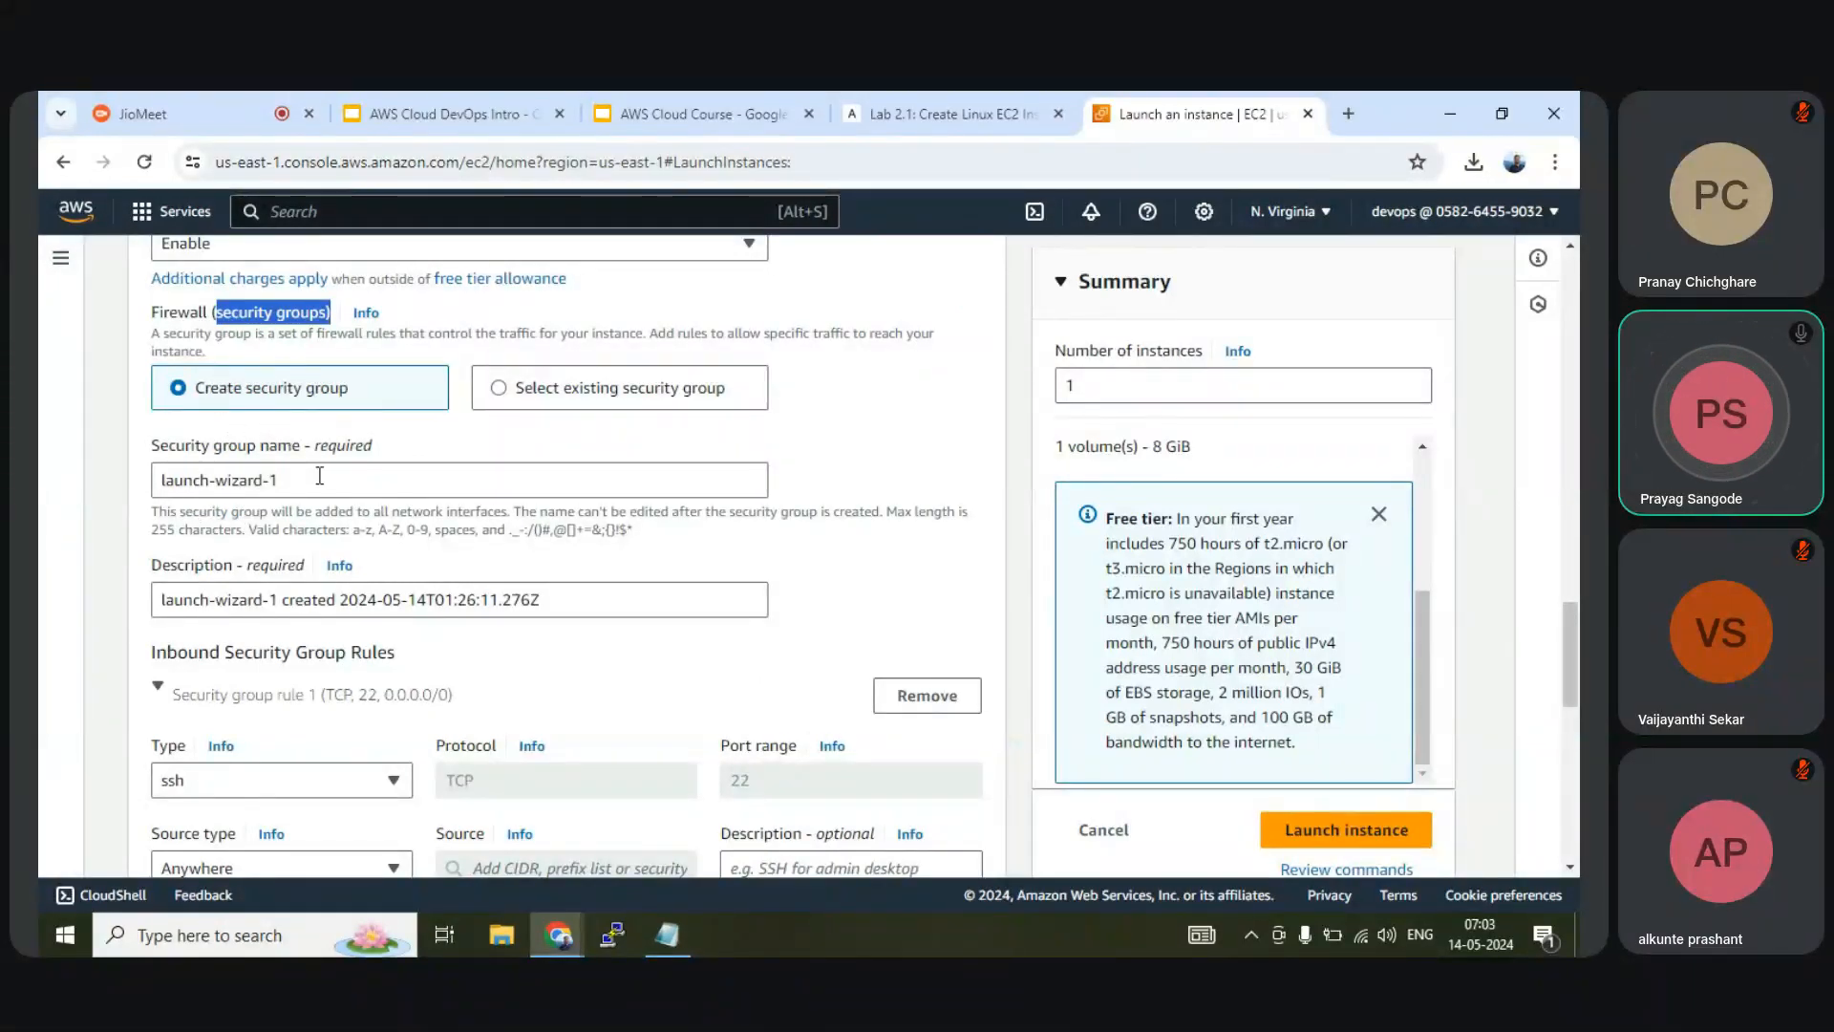
left_click_drag(320, 475, 153, 488)
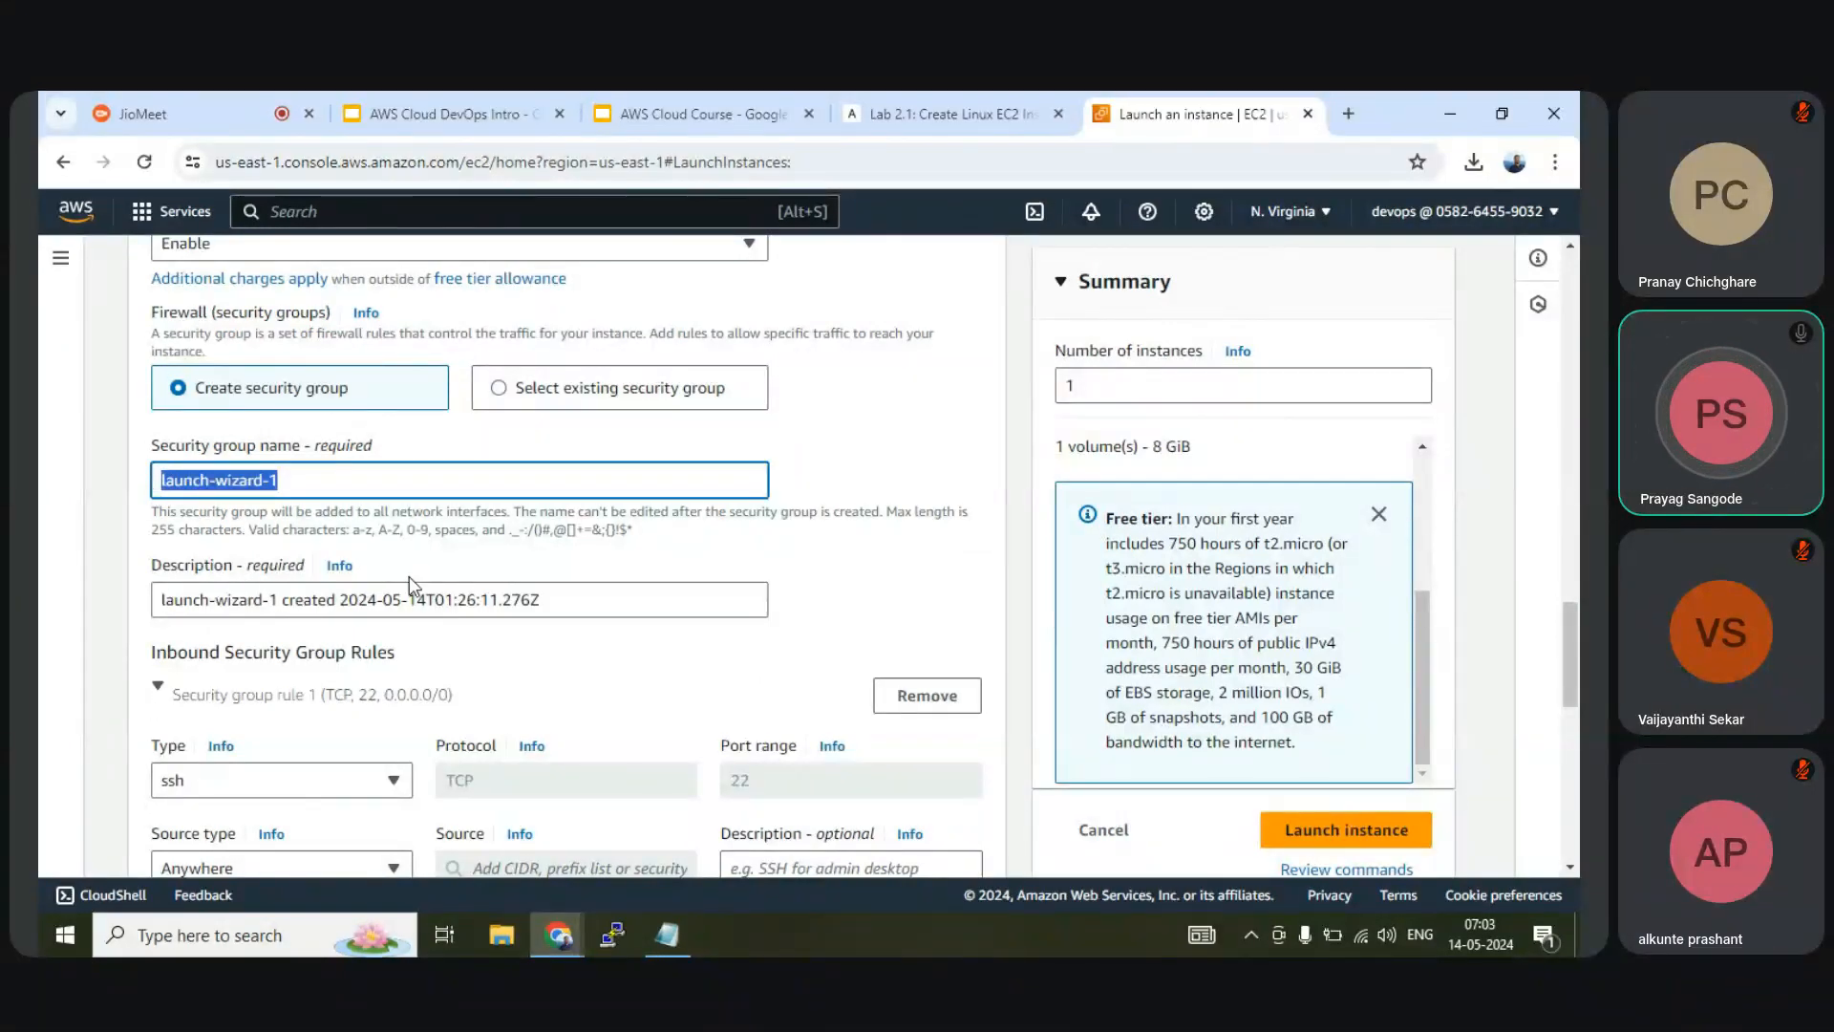
scroll(770, 628, "up", 3)
scroll(770, 627, "up", 3)
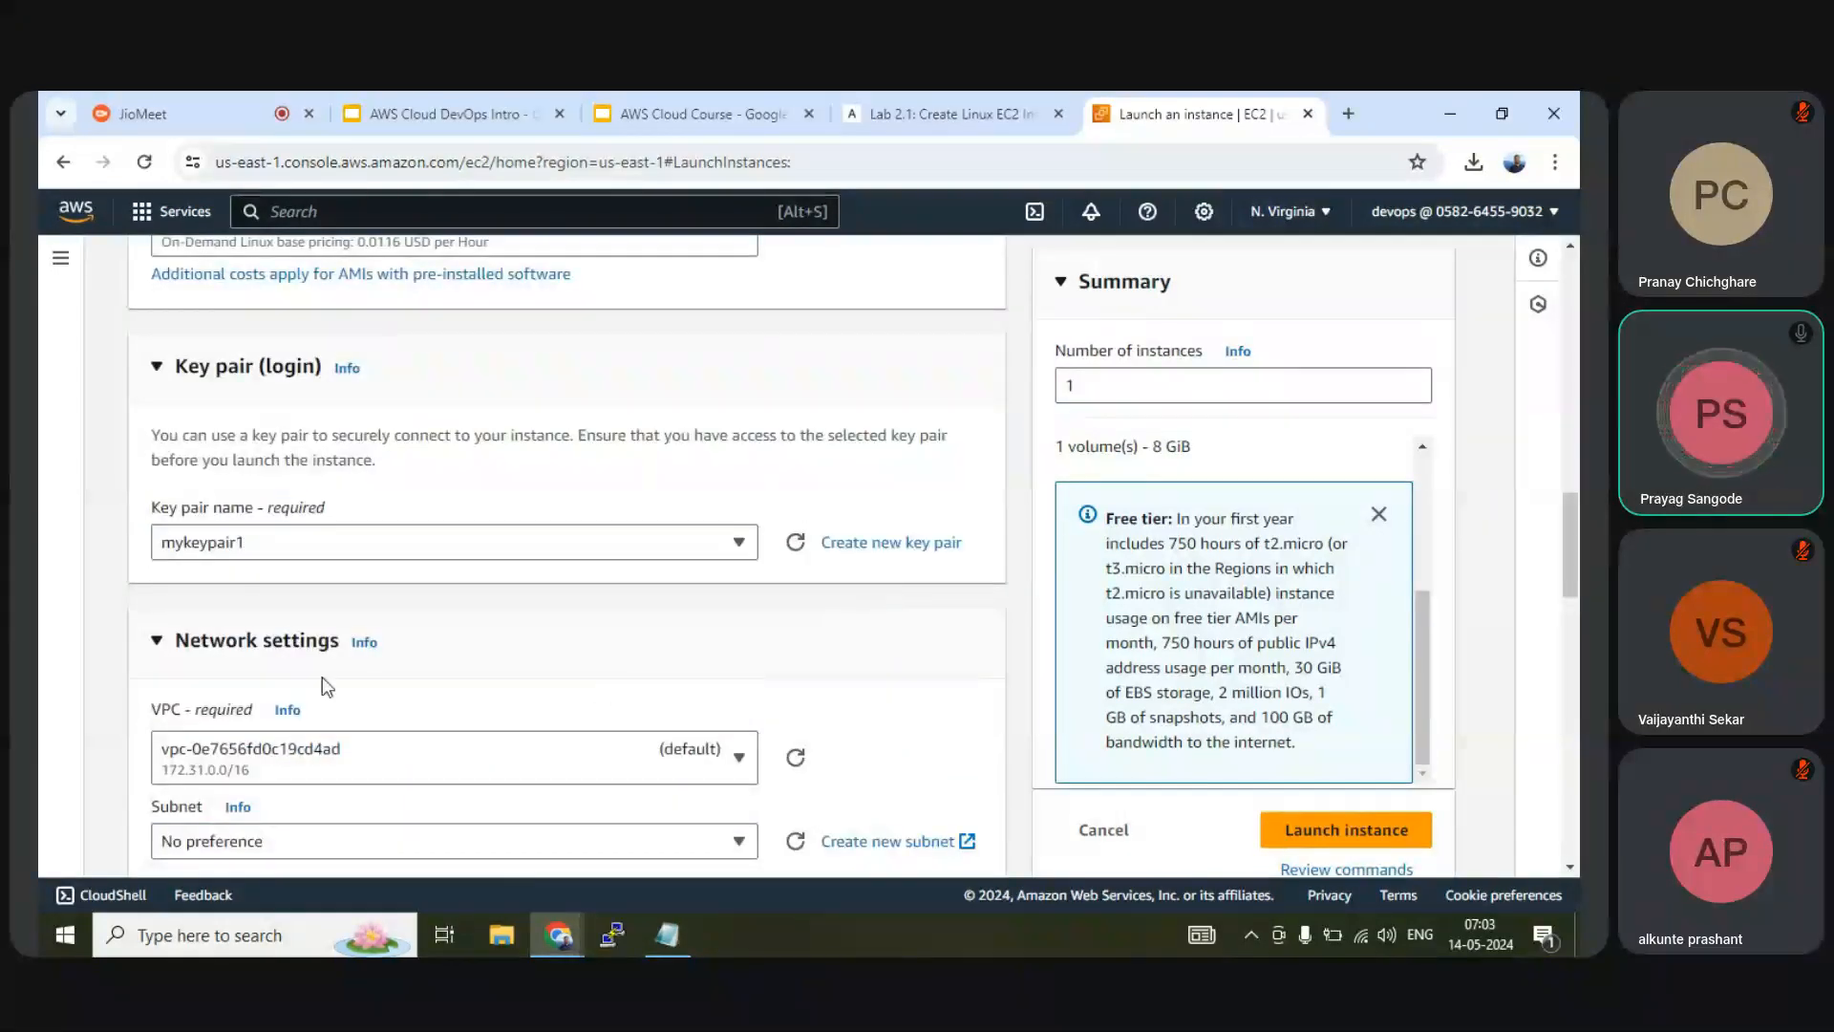
Check the inbound SSH rule on port 22 from 0.0.0.0/0, then scroll to Configure storage
left_click(158, 641)
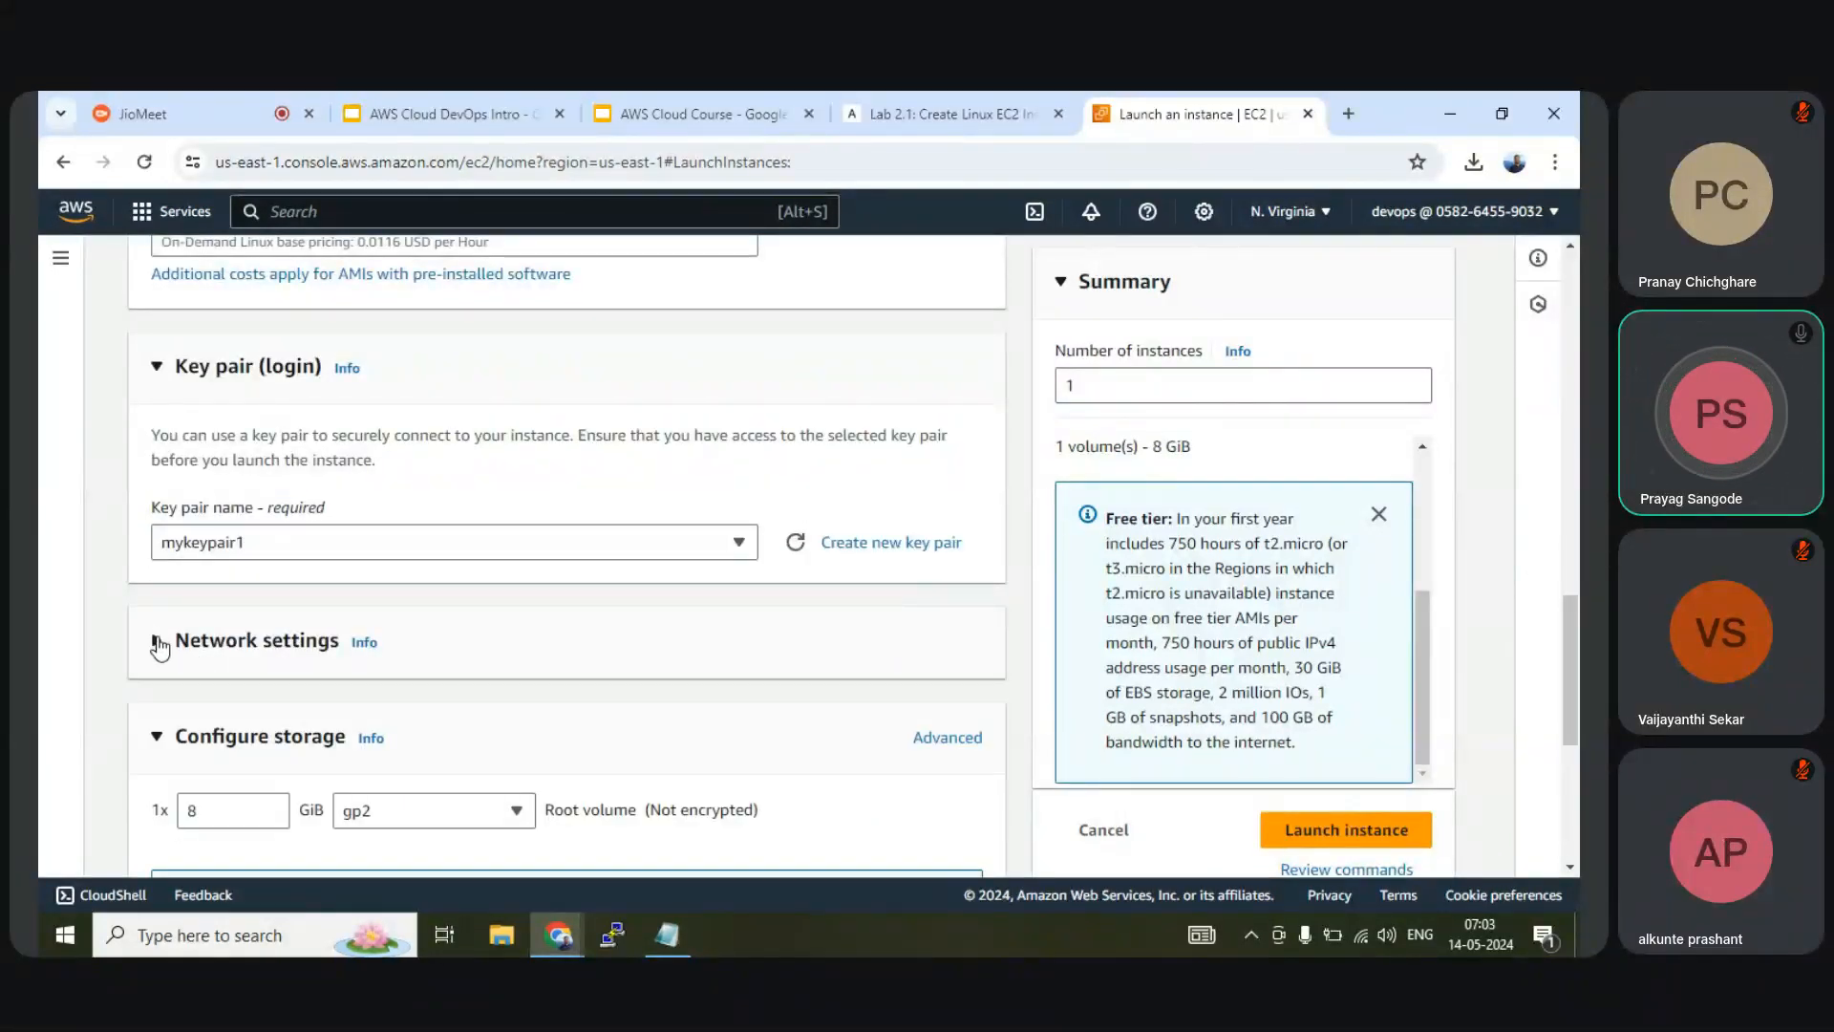
left_click(158, 641)
scroll(585, 627, "down", 3)
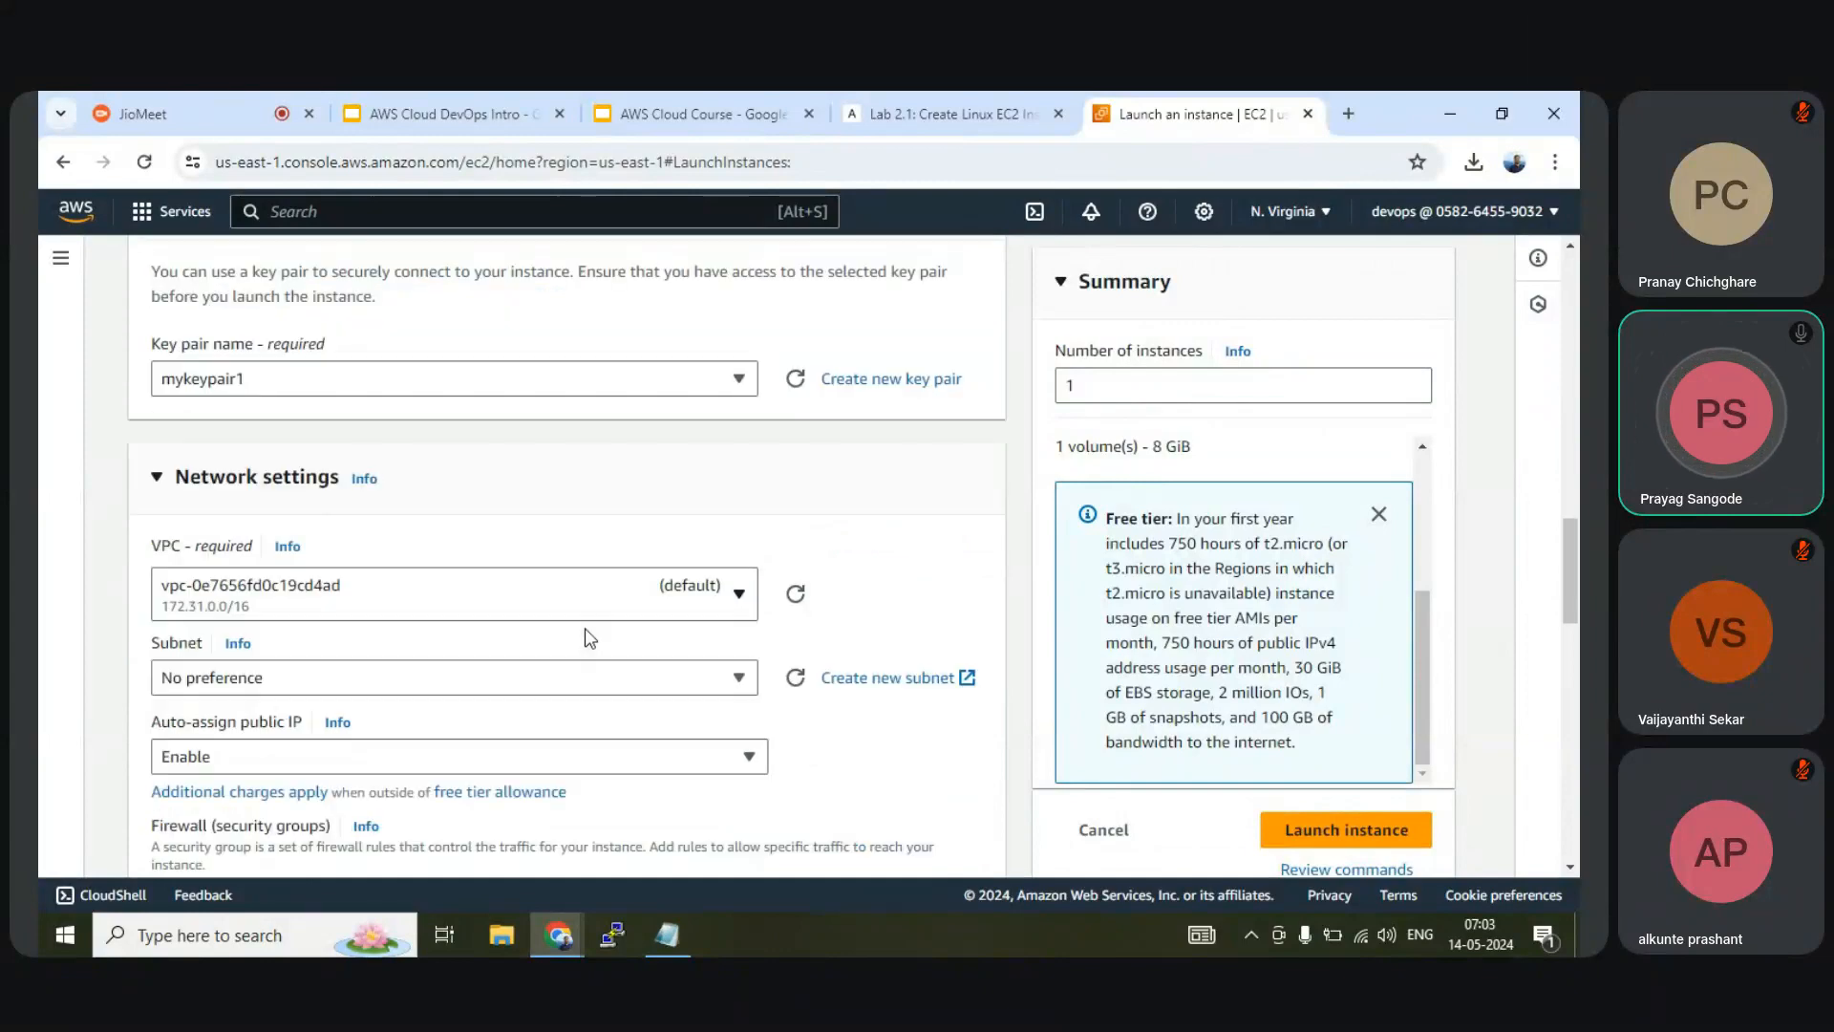
scroll(591, 635, "down", 5)
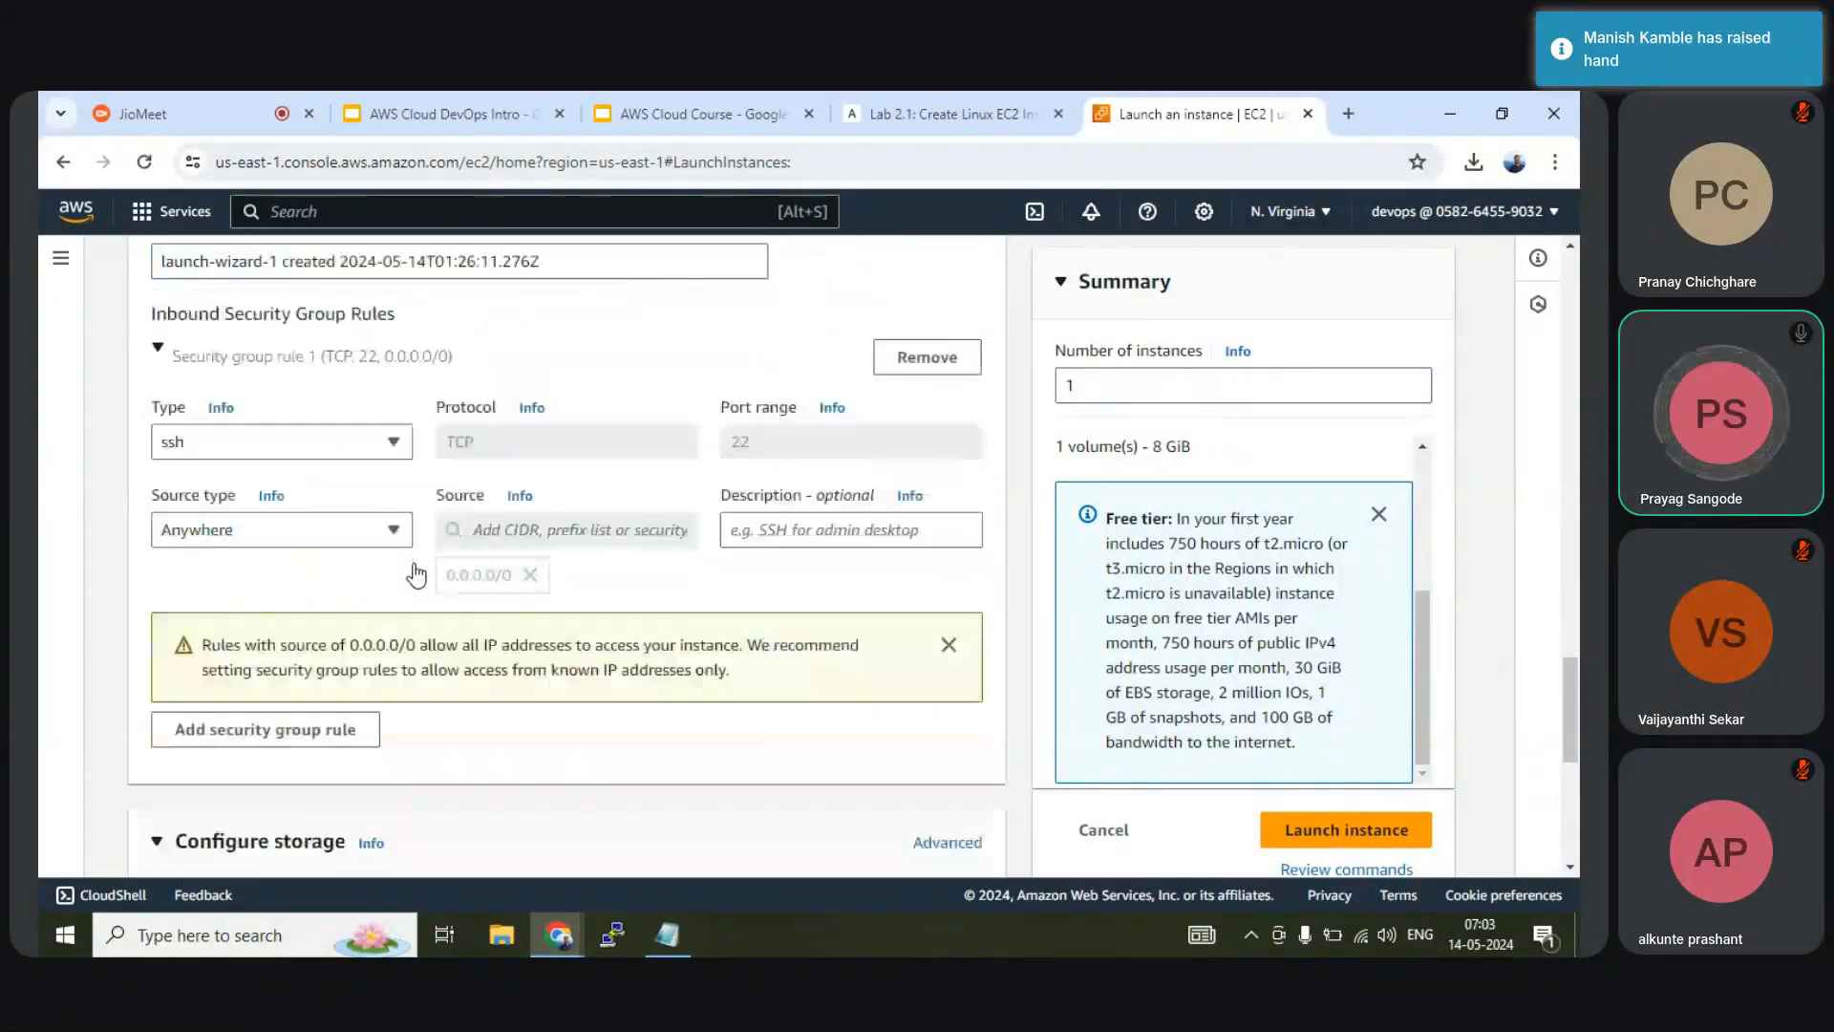
scroll(449, 602, "down", 2)
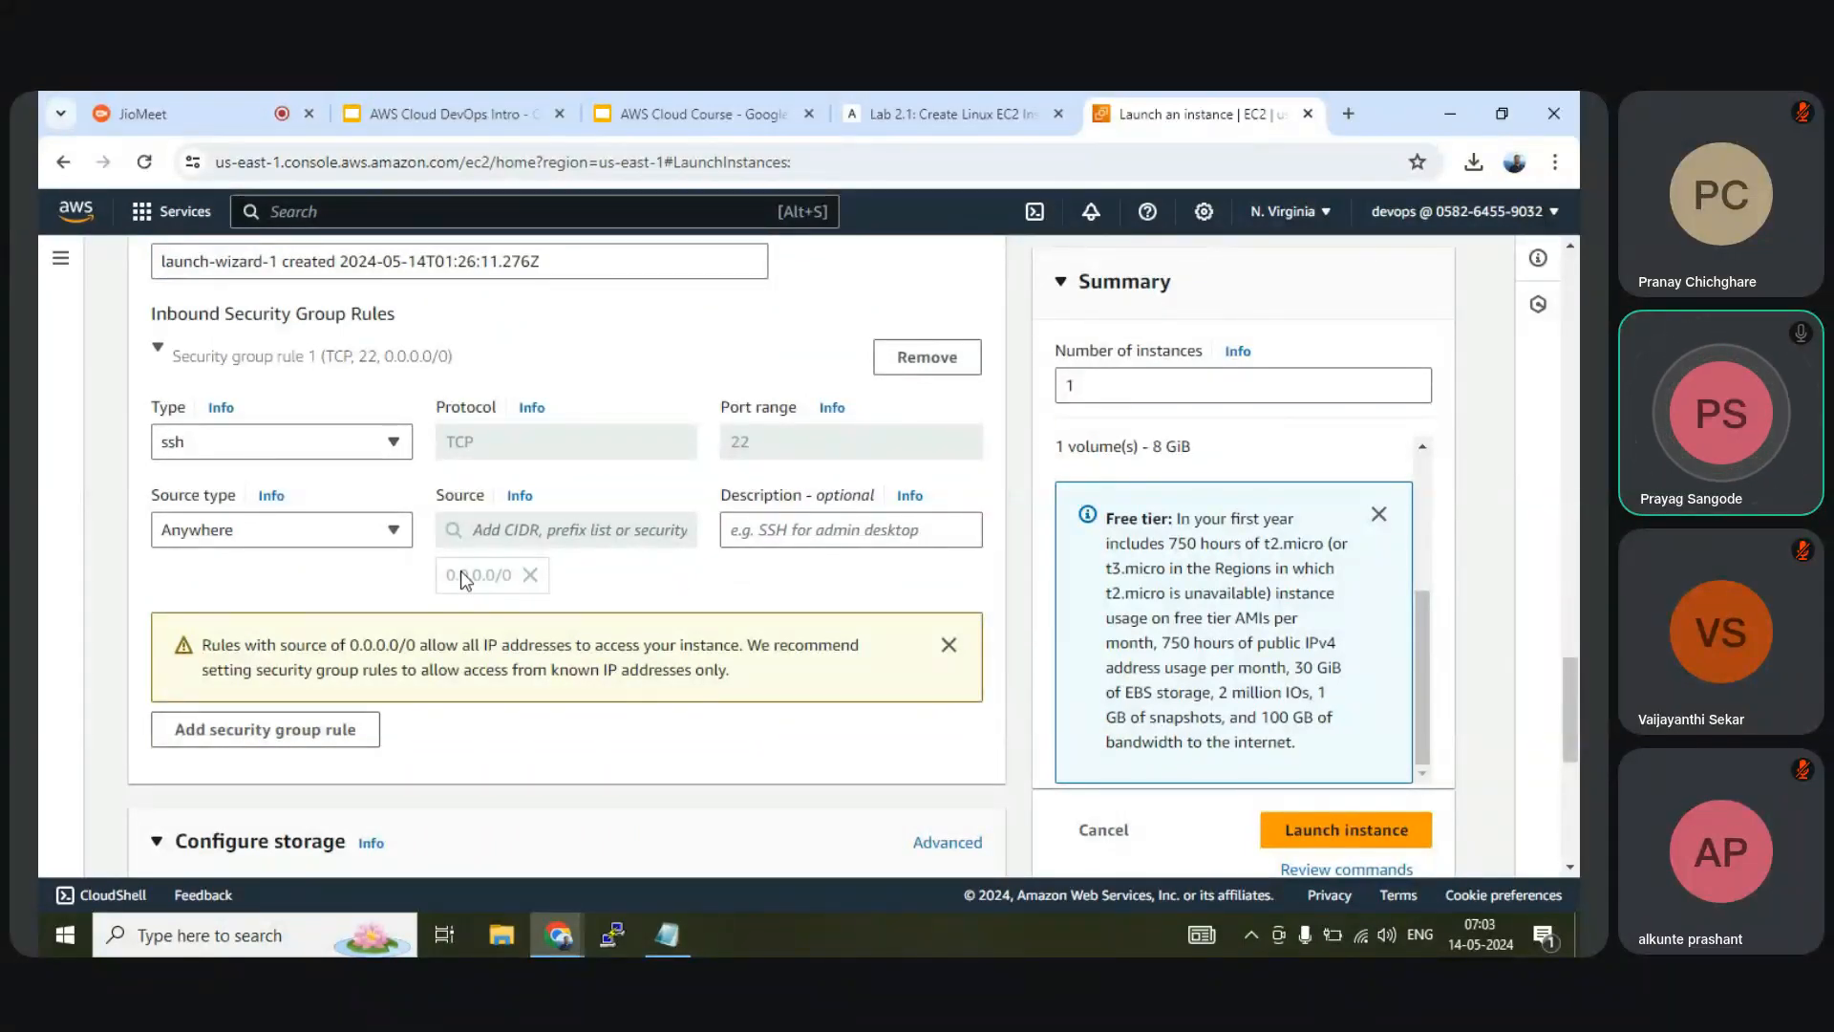
scroll(460, 570, "down", 3)
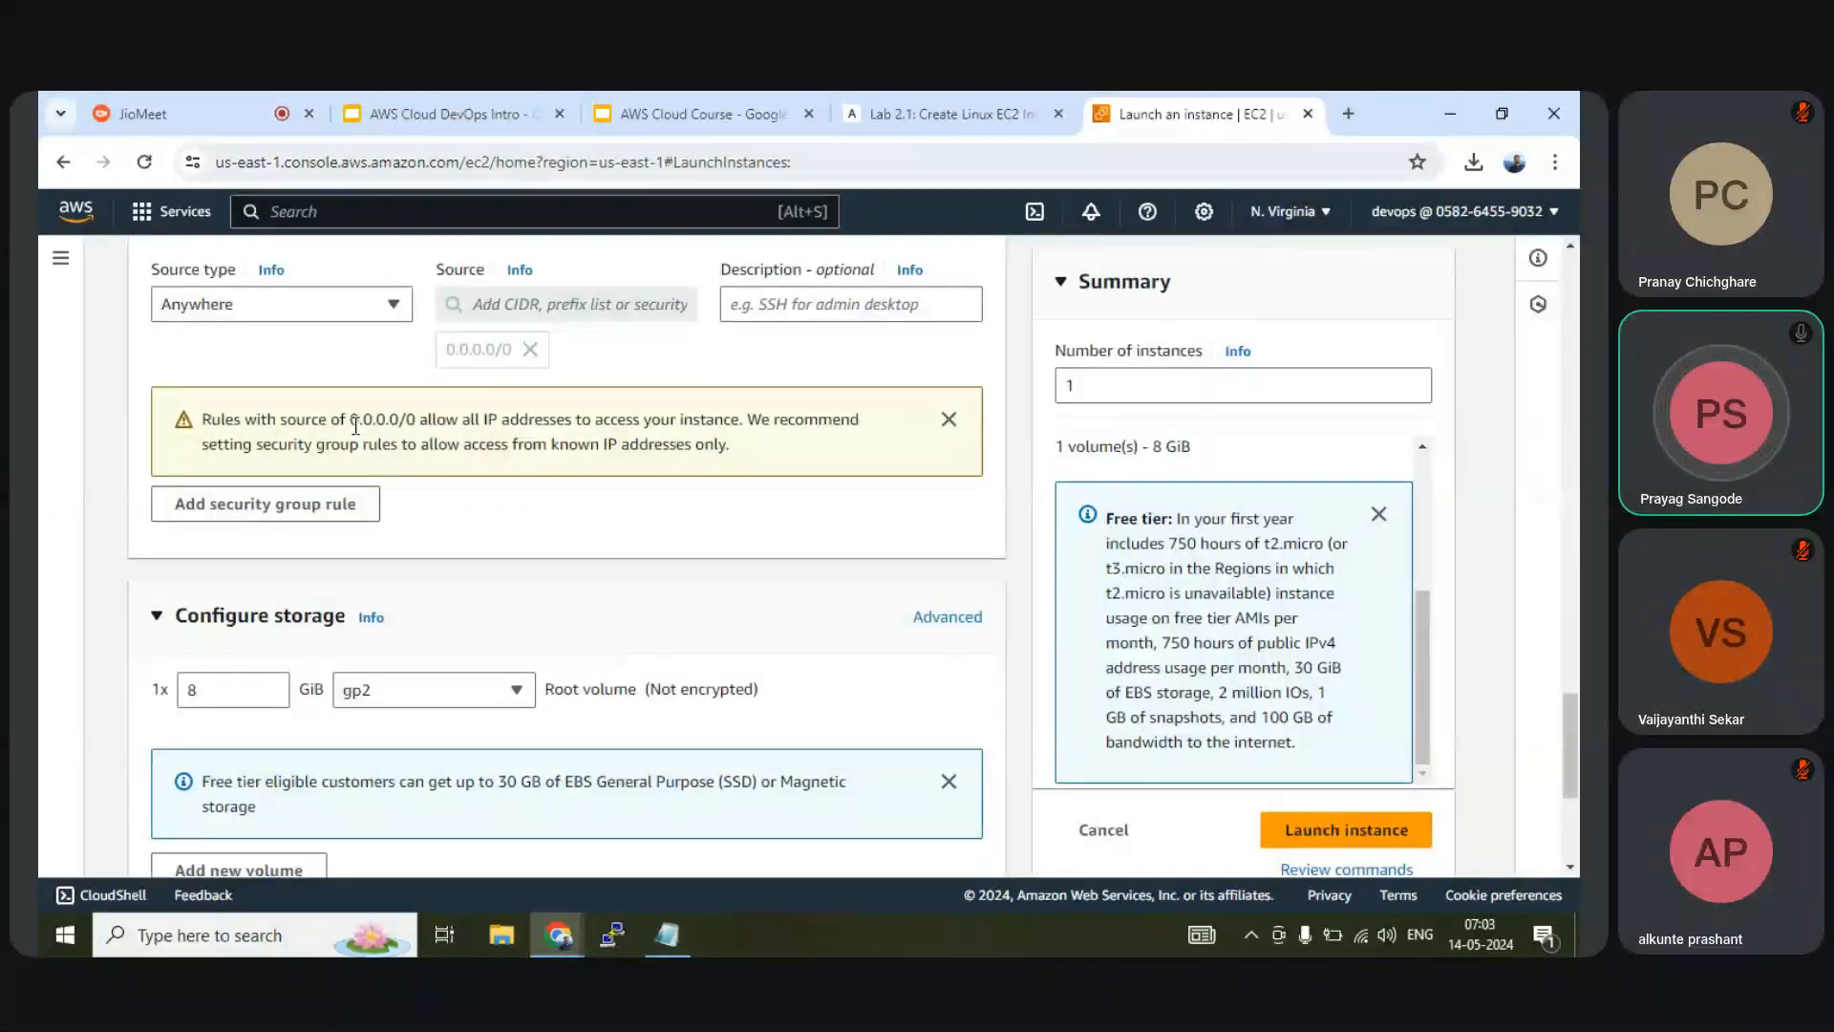
left_click_drag(350, 418, 424, 417)
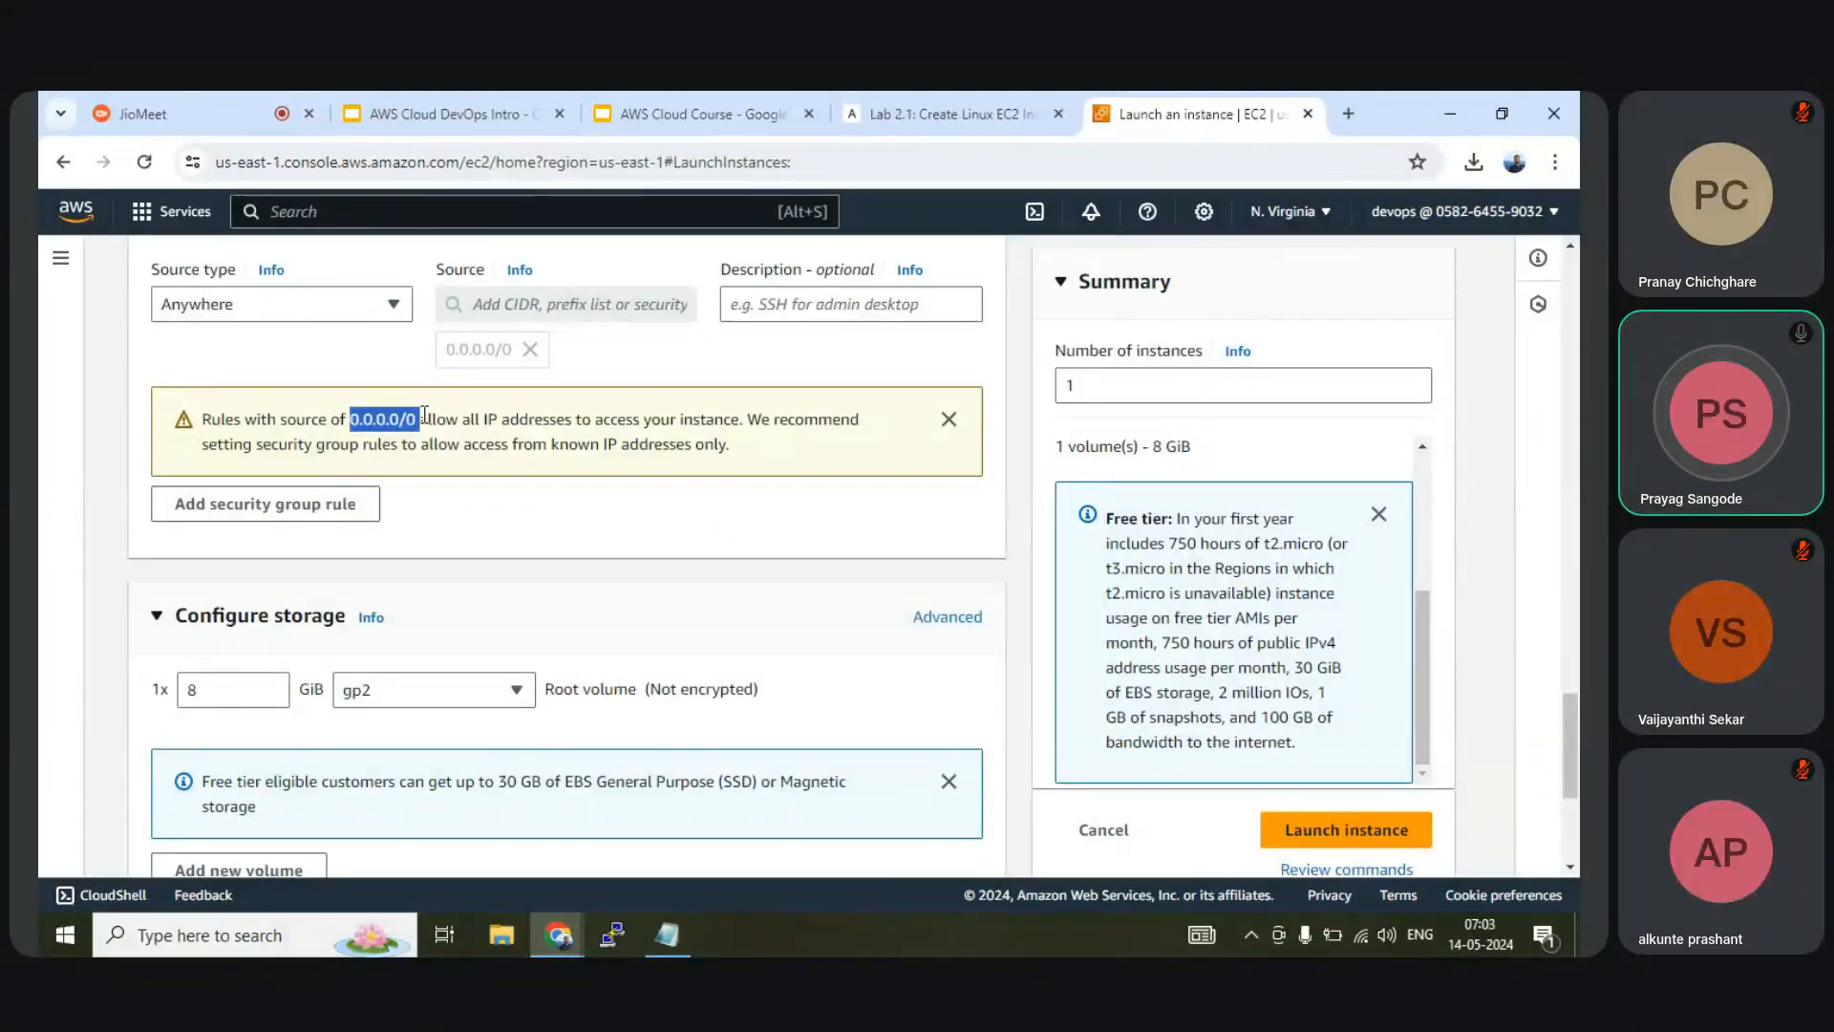
scroll(424, 417, "up", 10)
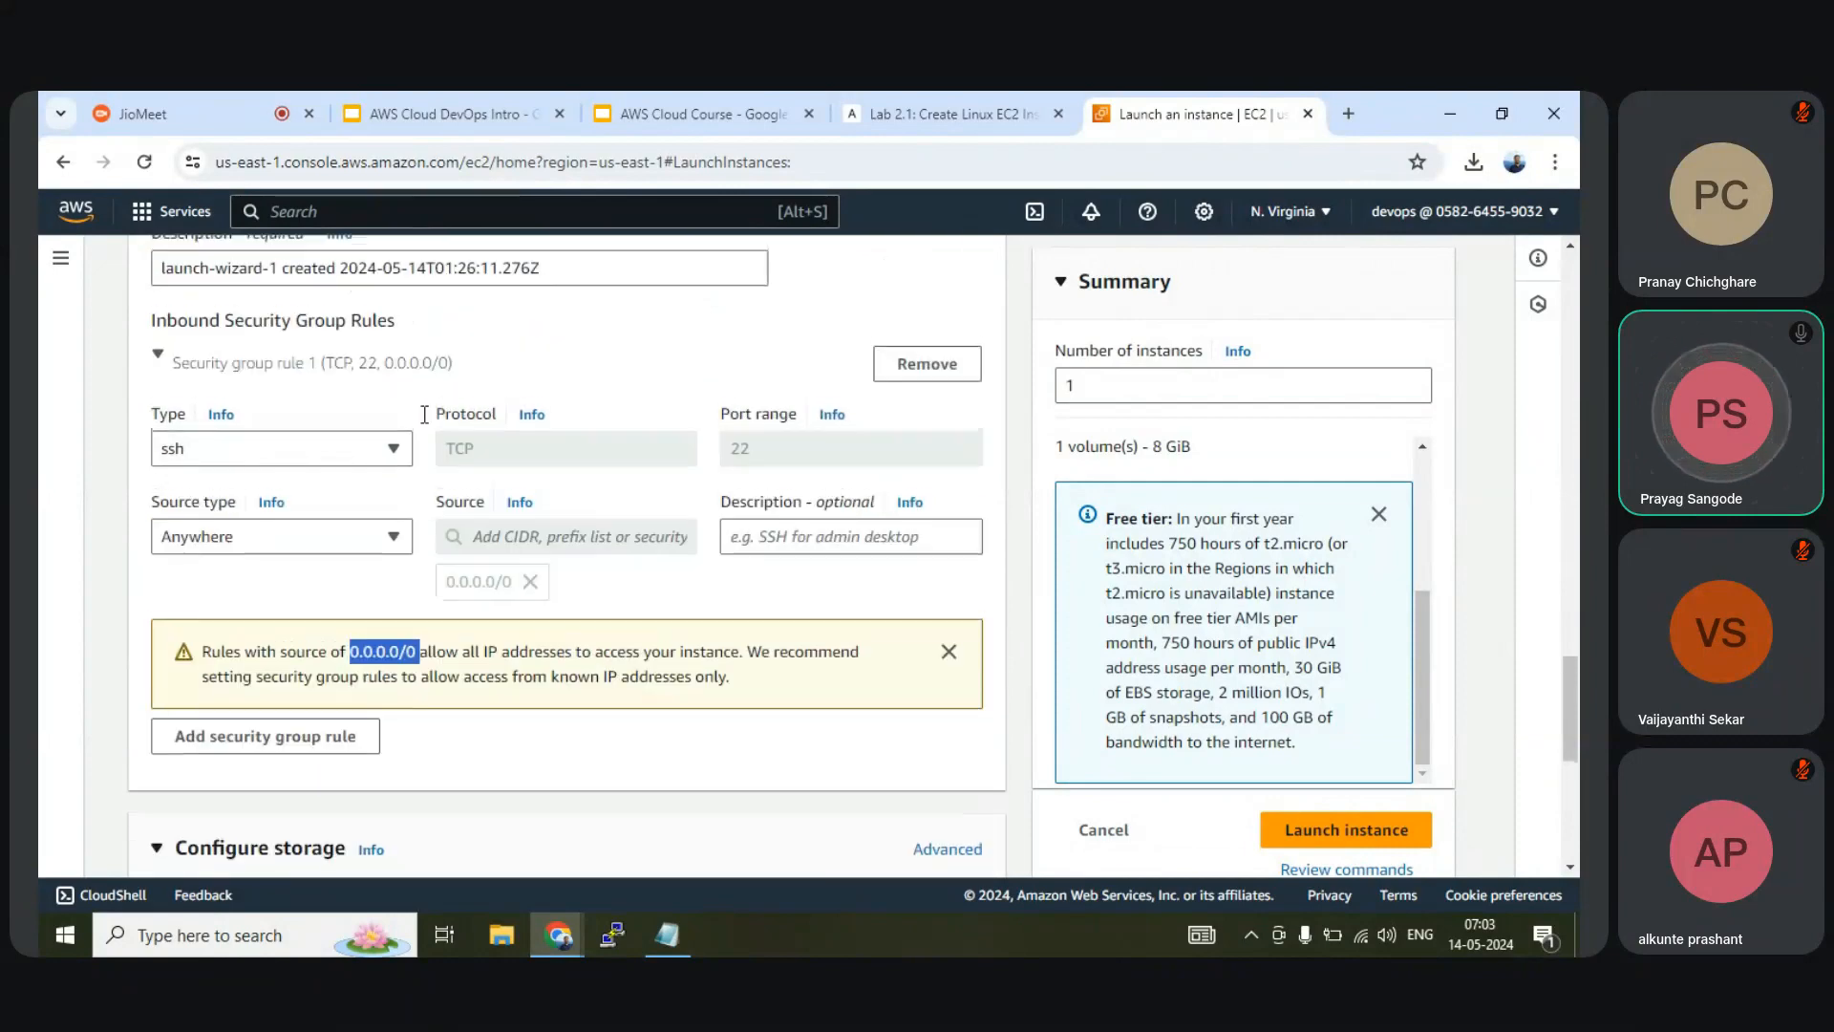
scroll(424, 414, "down", 9)
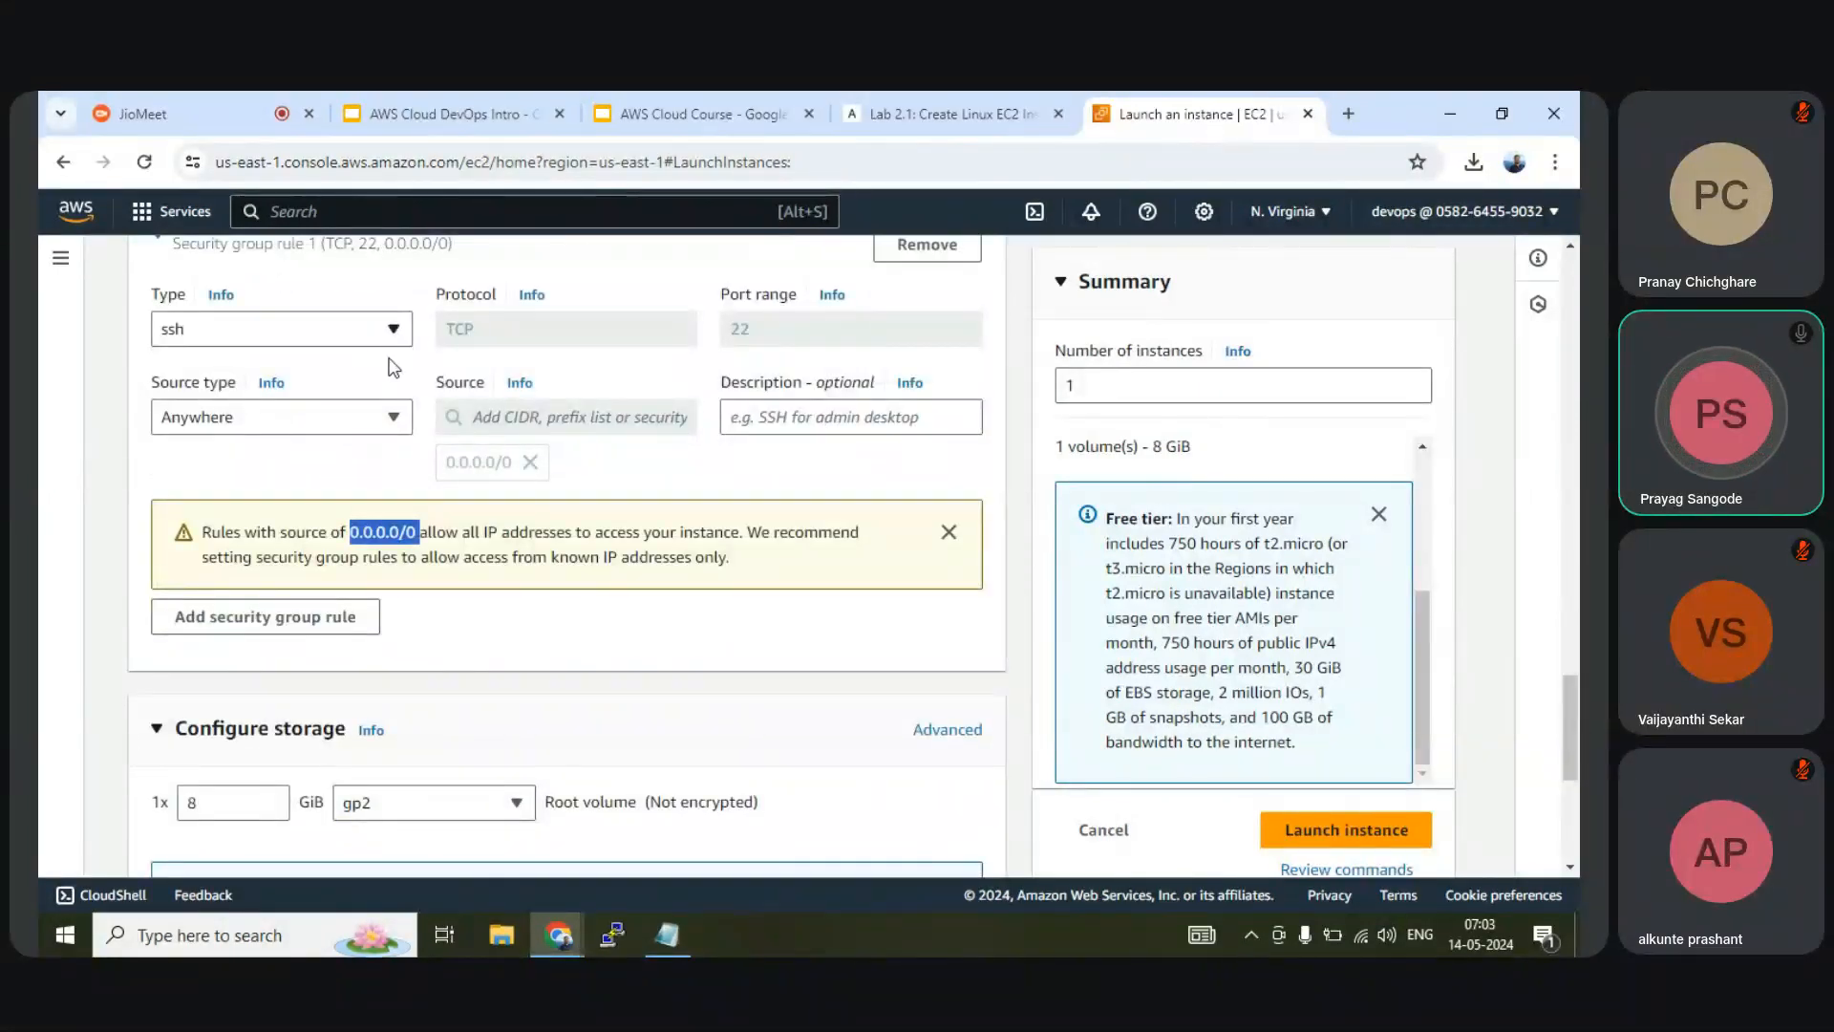
scroll(420, 468, "down", 1)
scroll(417, 460, "down", 2)
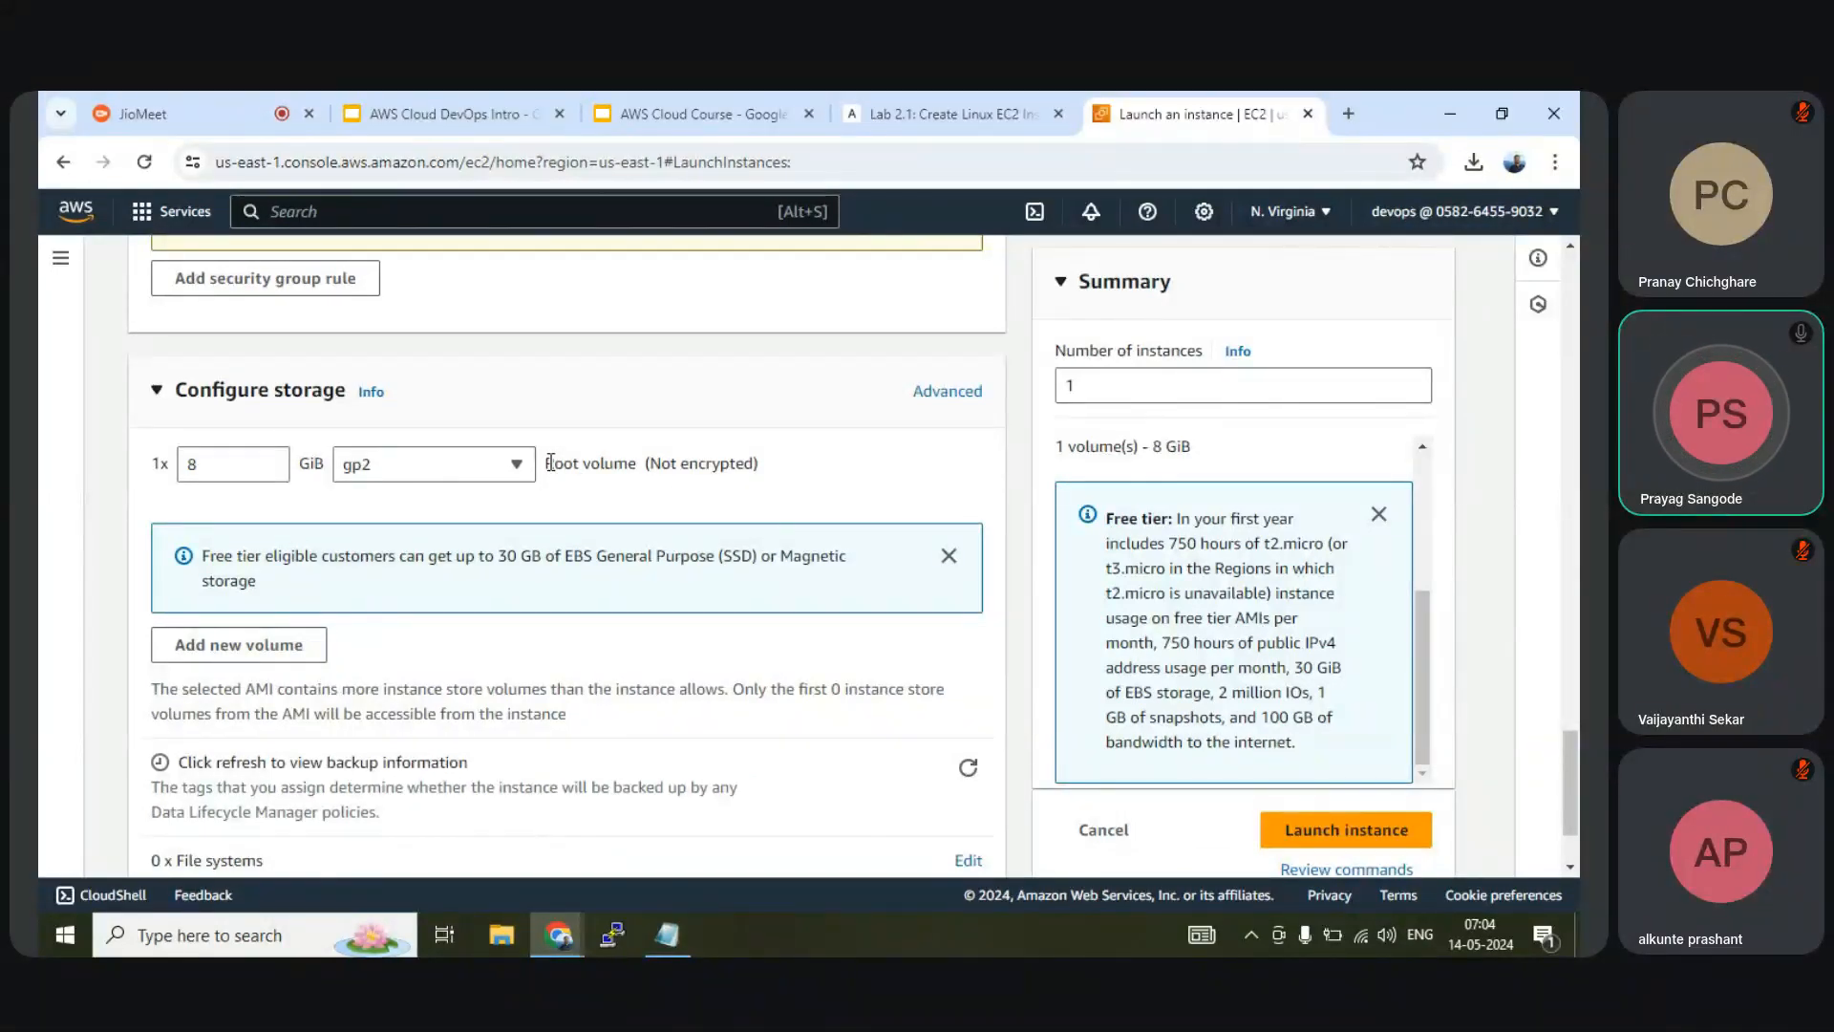
Change the gp2 root volume size from 8 to 30 GiB, the free-tier limit
left_click(211, 468)
double_click(189, 466)
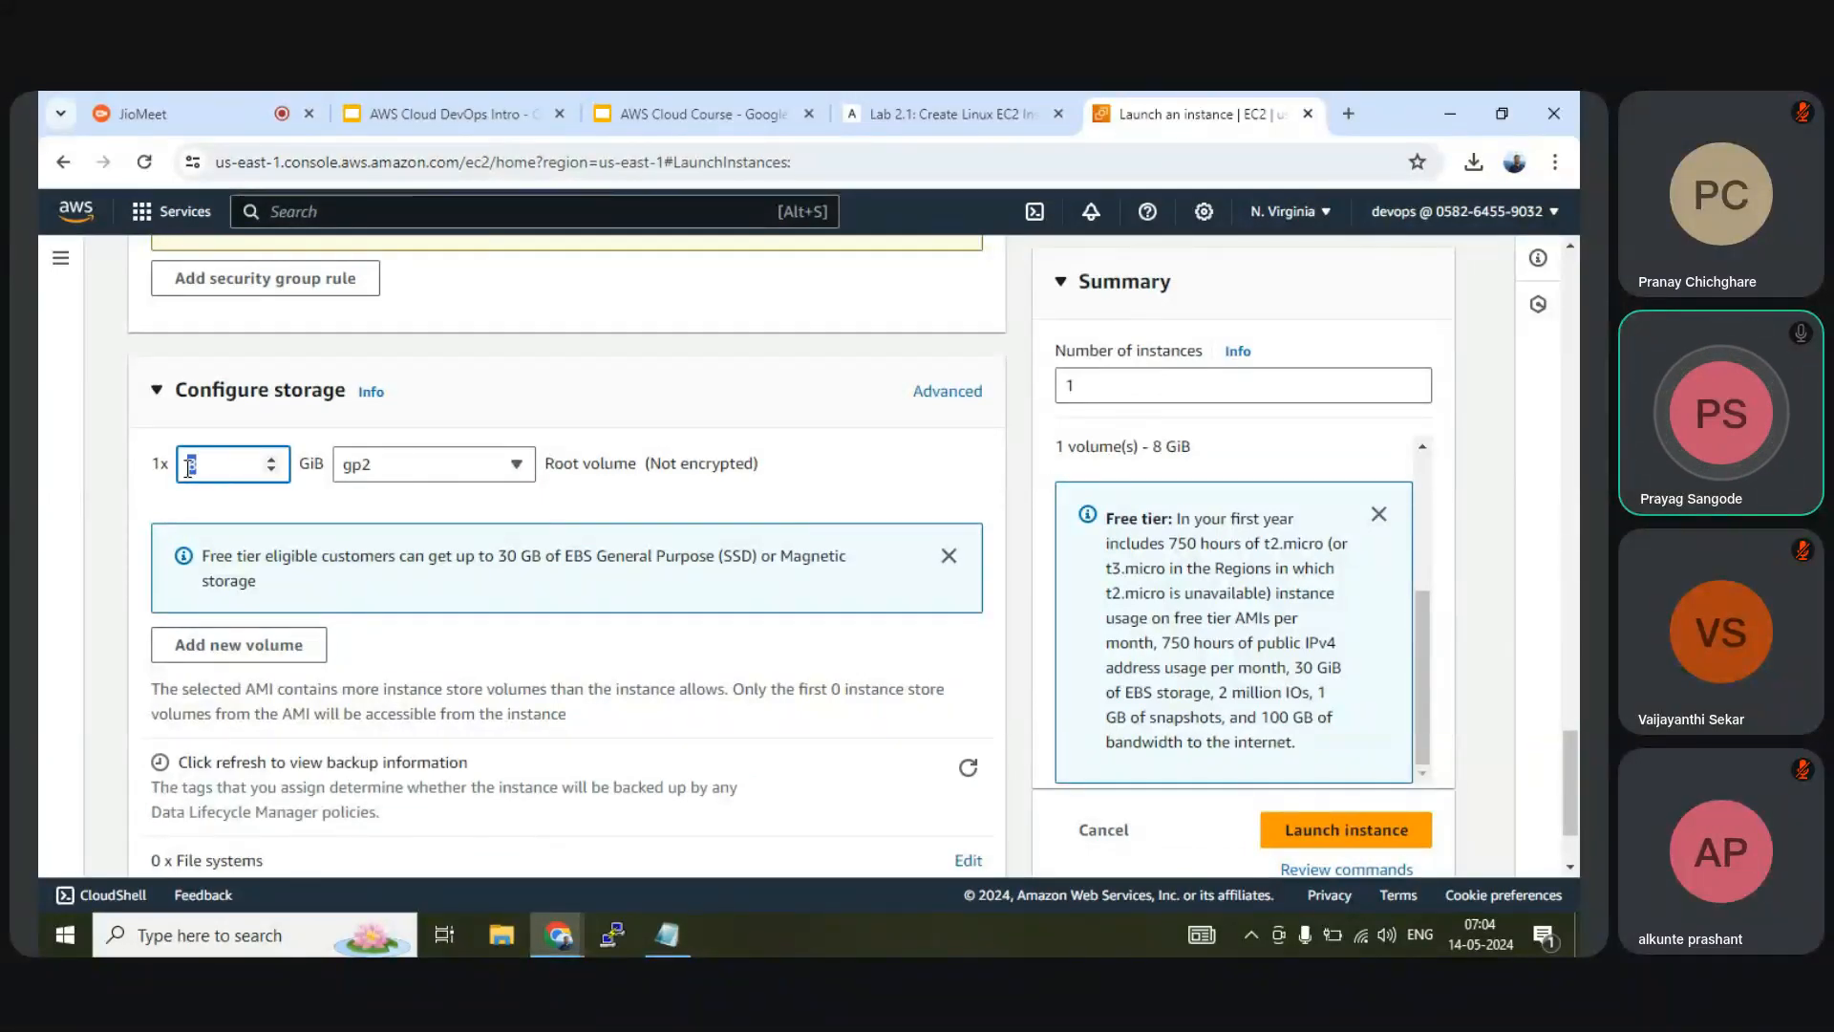
type("3")
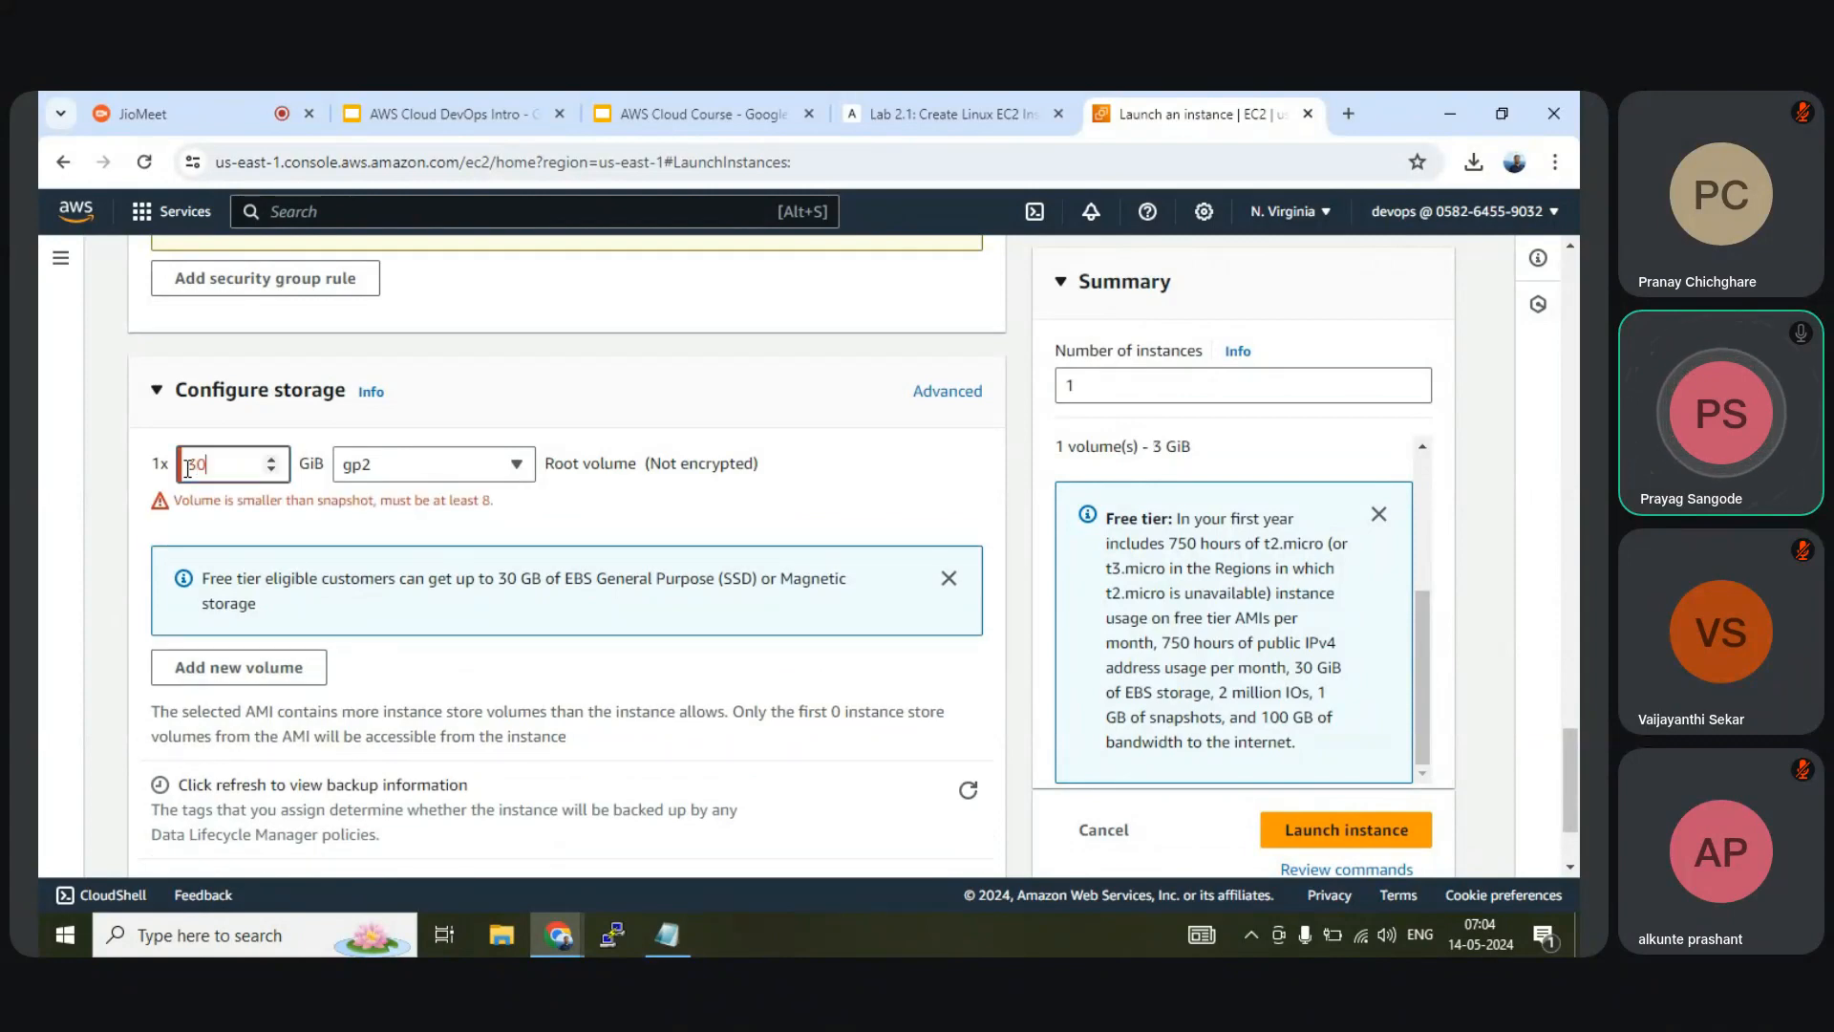
type("0")
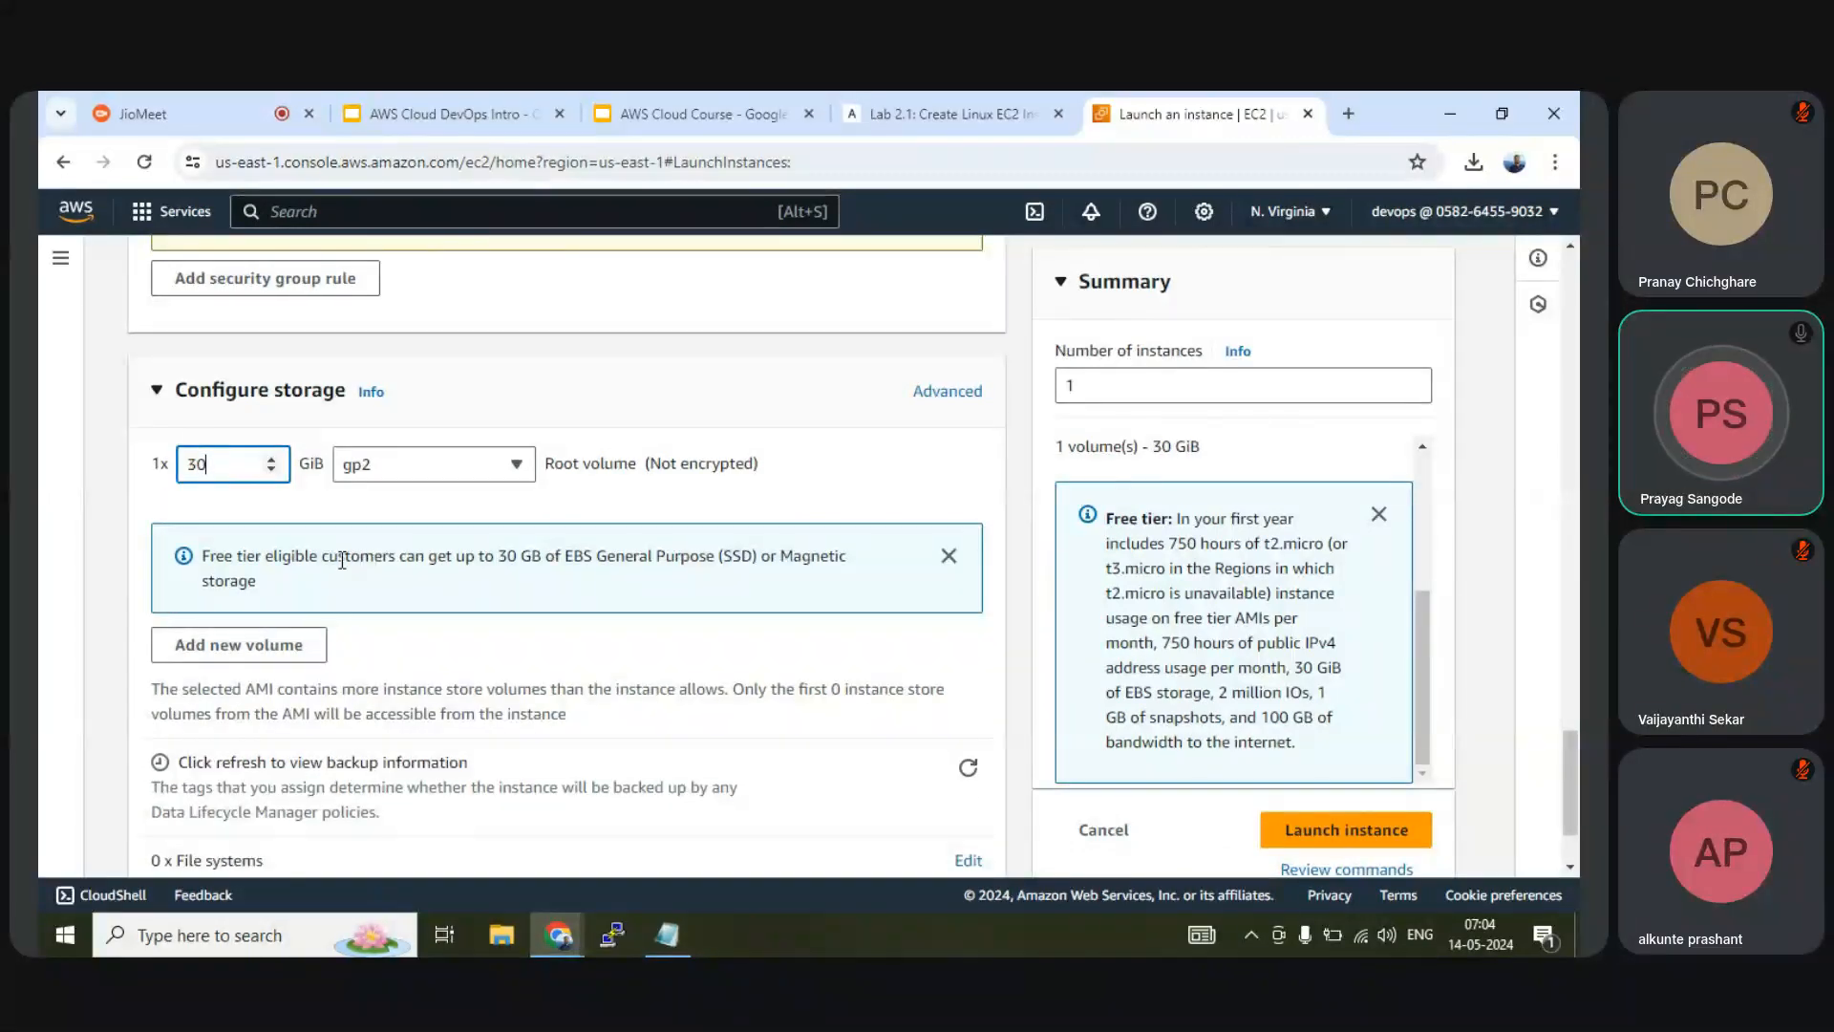
double_click(513, 555)
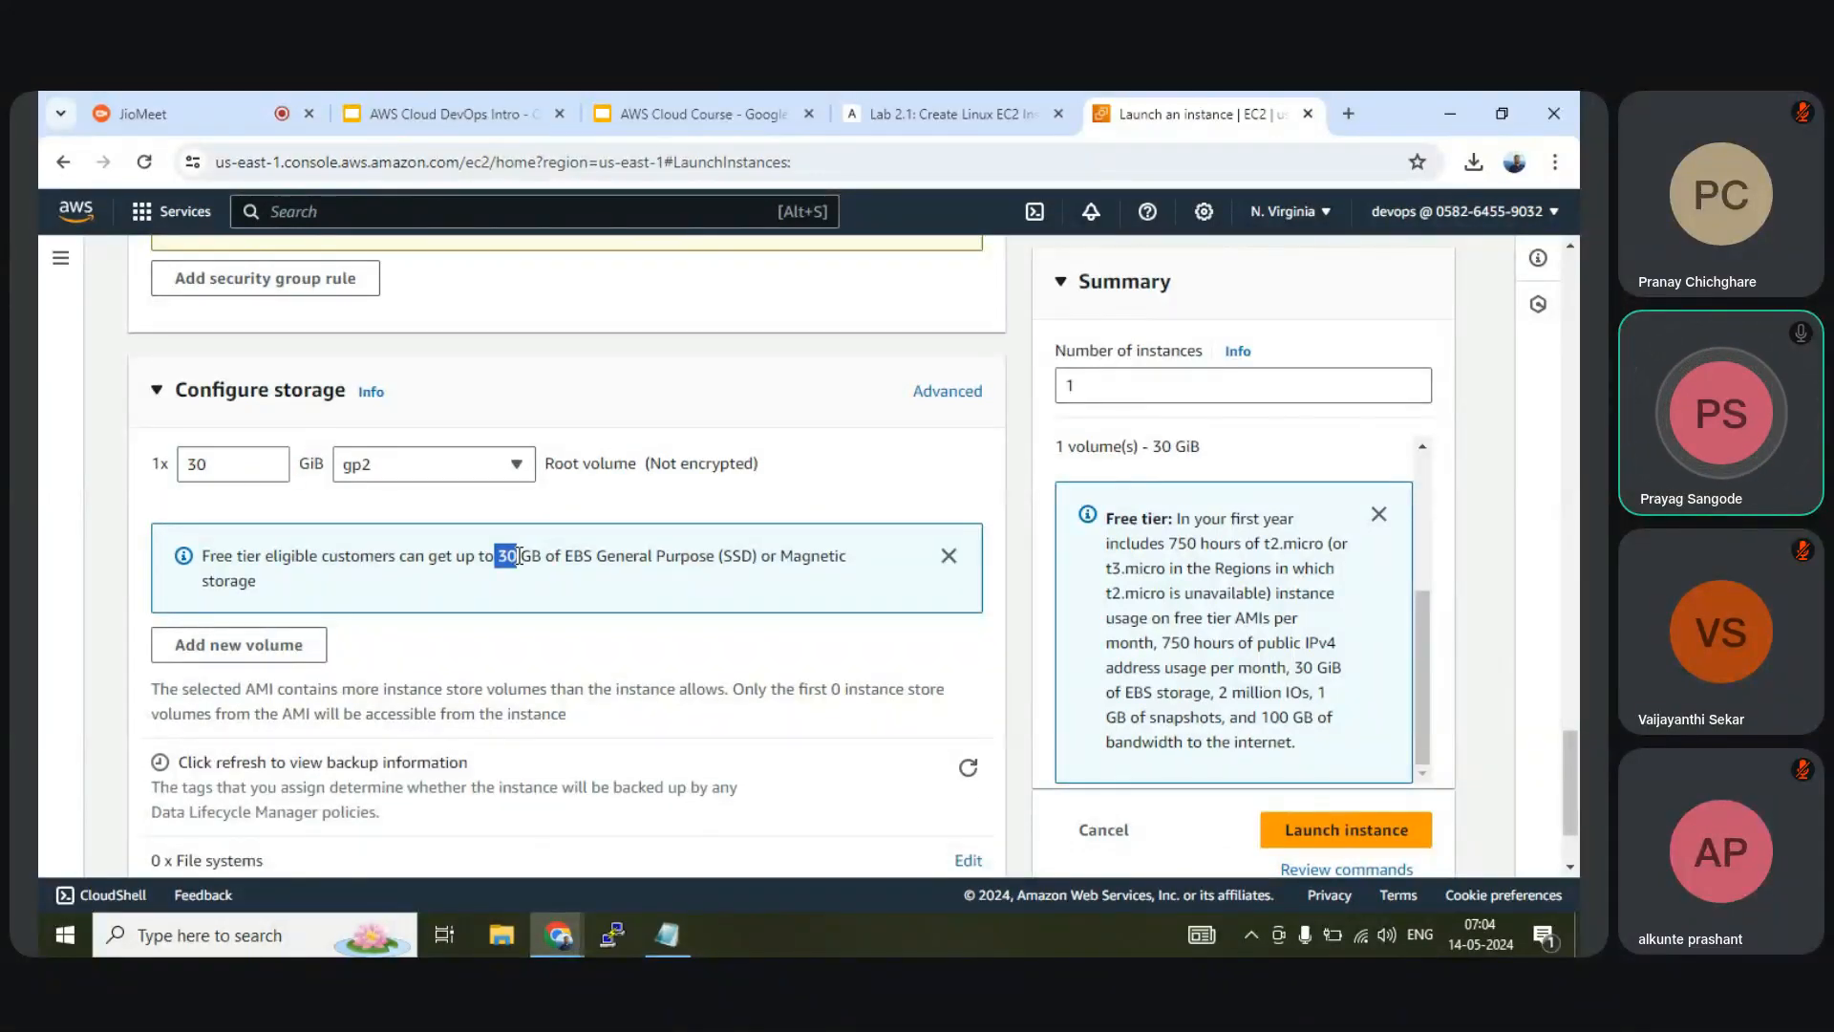
scroll(519, 555, "down", 2)
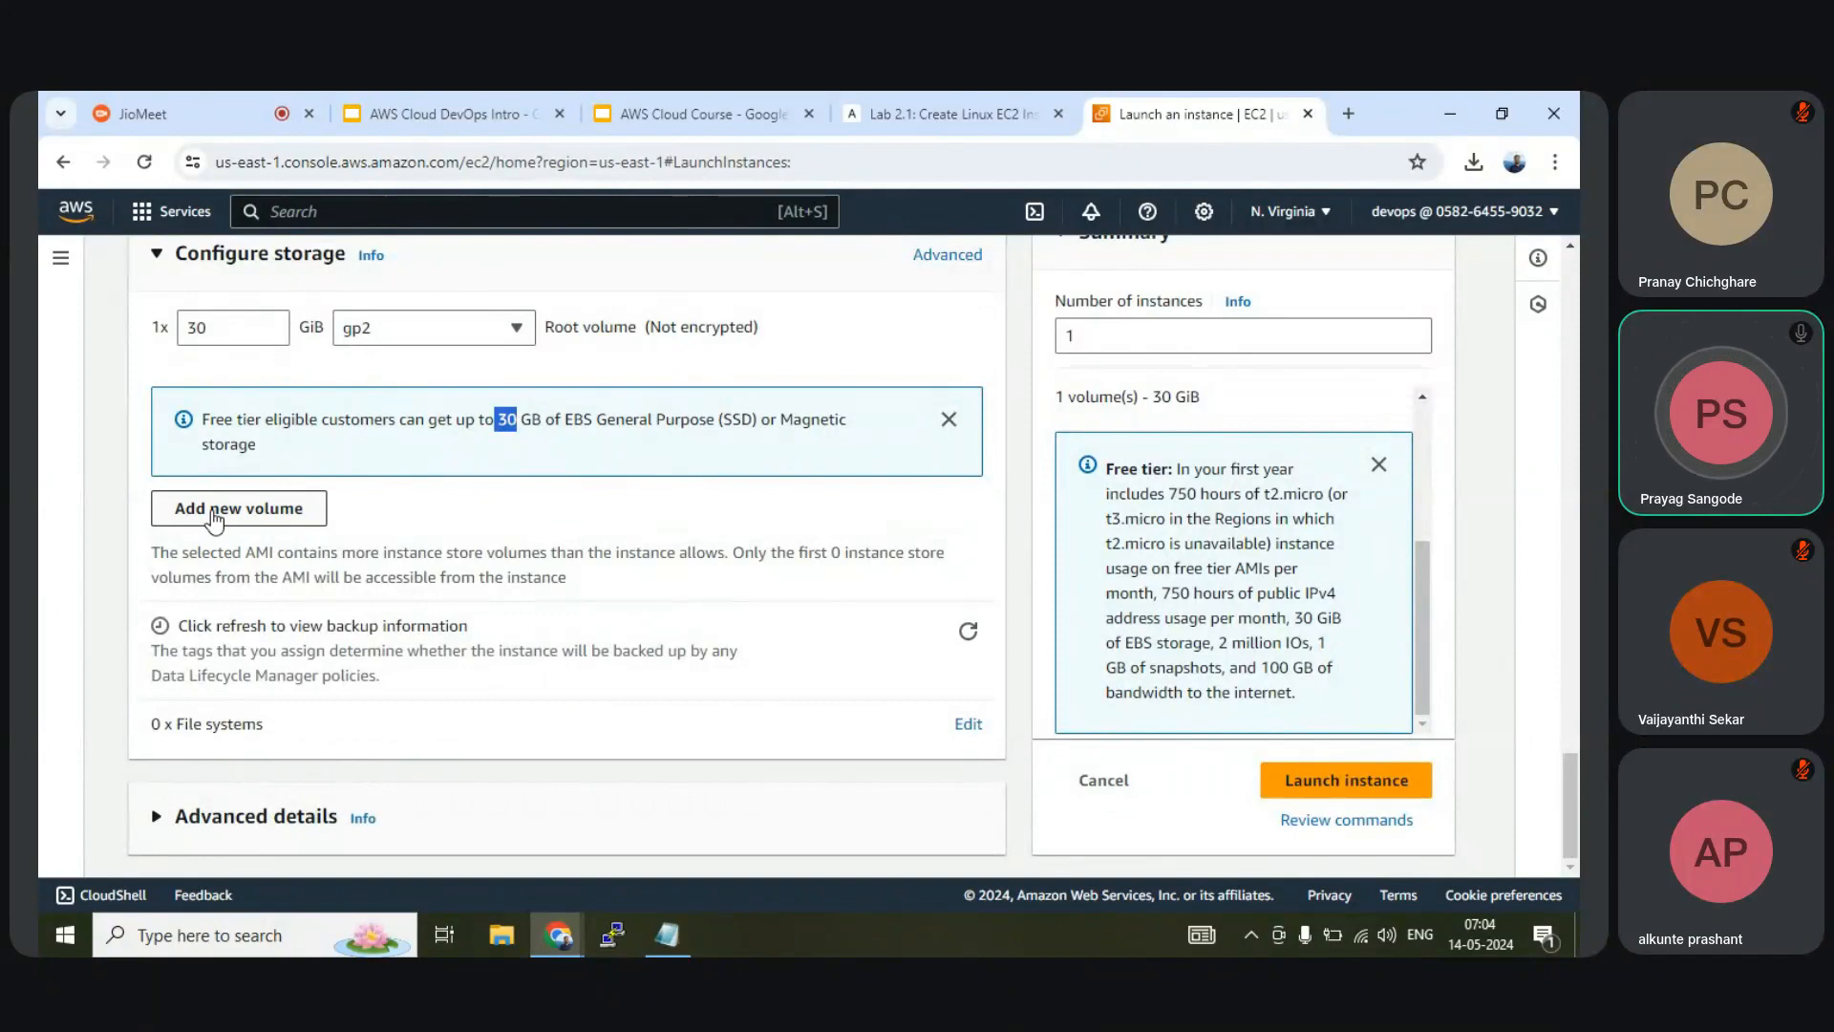
left_click(967, 728)
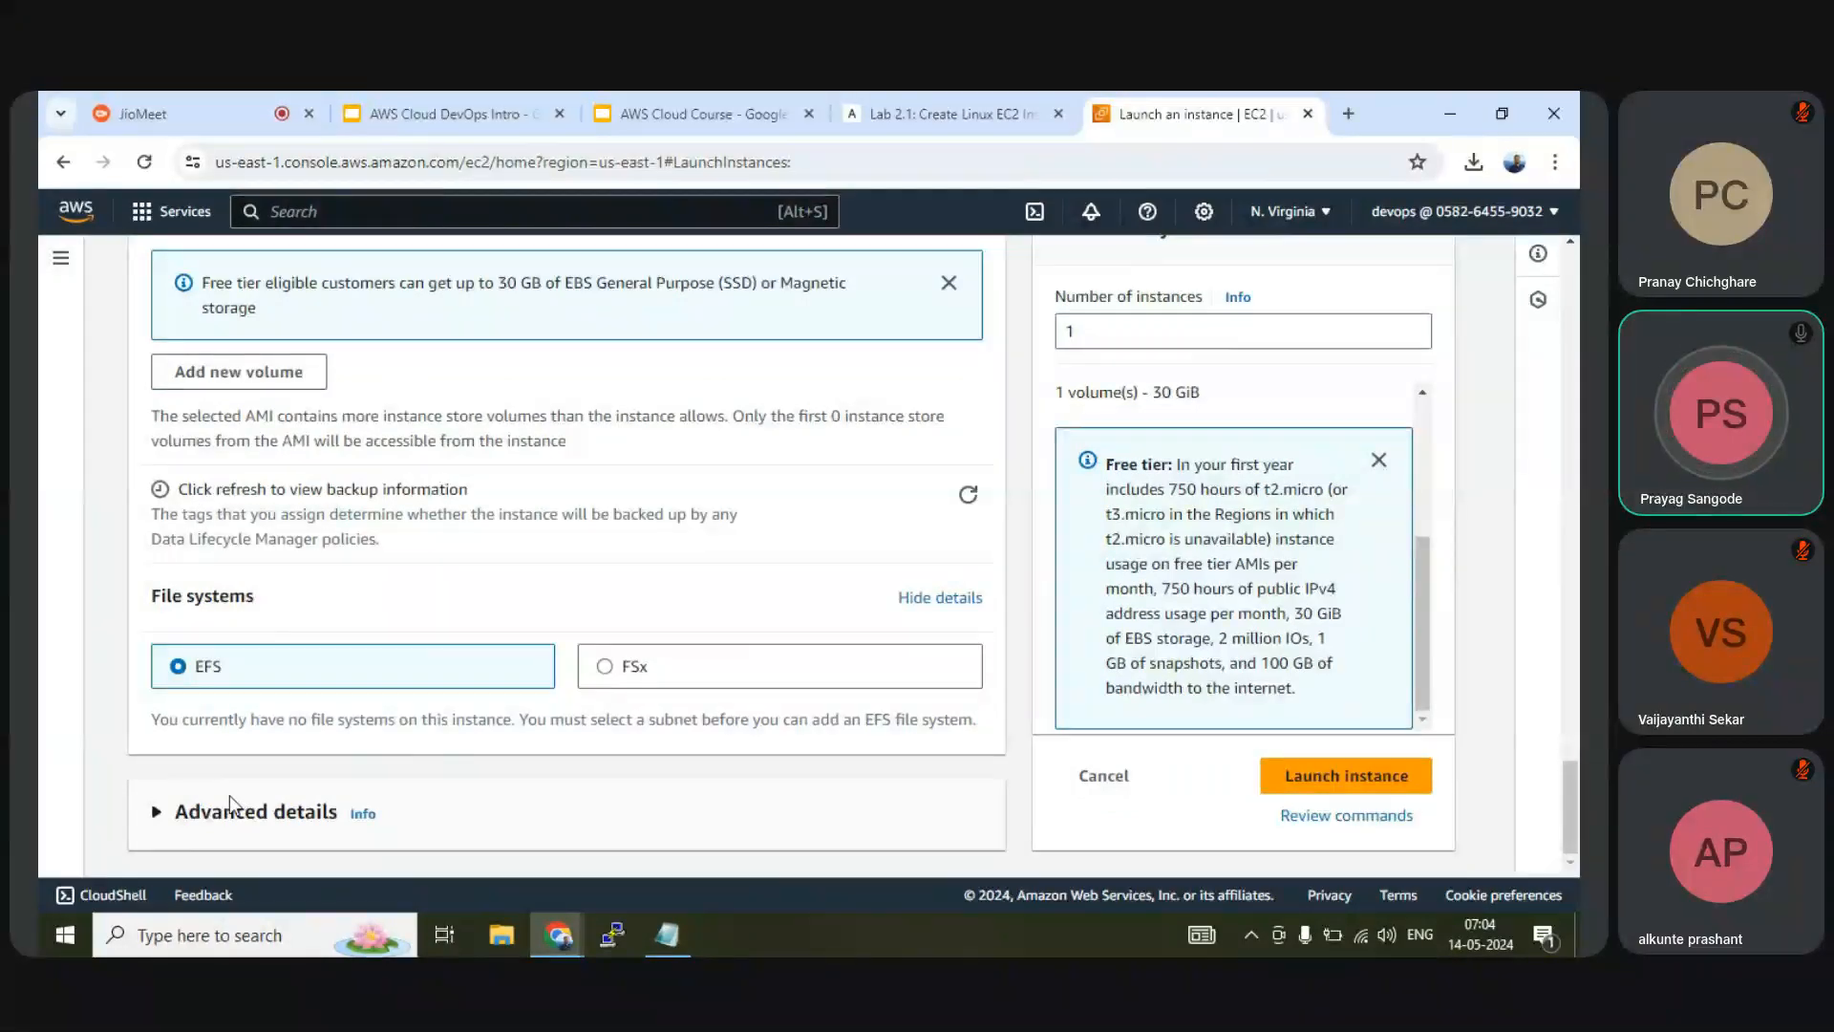
Expand the Advanced details section
left_click(157, 814)
scroll(161, 812, "down", 8)
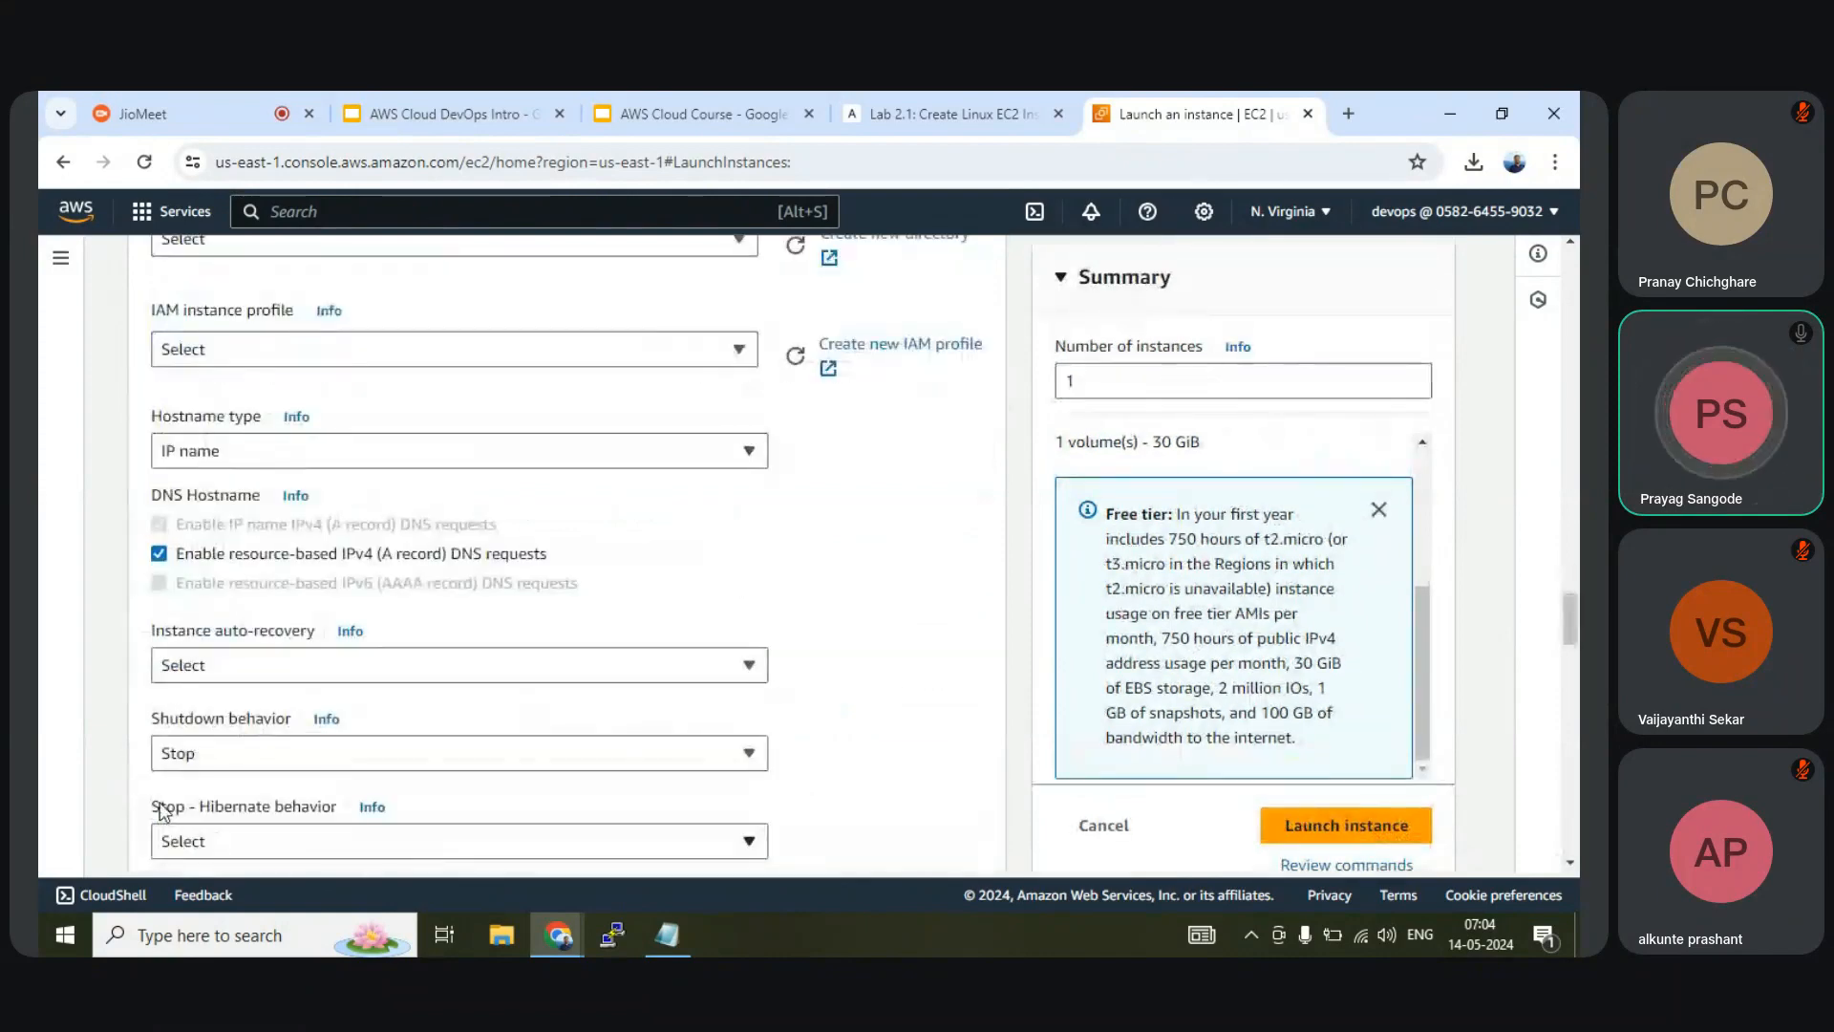
scroll(161, 812, "up", 5)
Glance at the AWS Cloud DevOps Intro slides
scroll(161, 810, "down", 15)
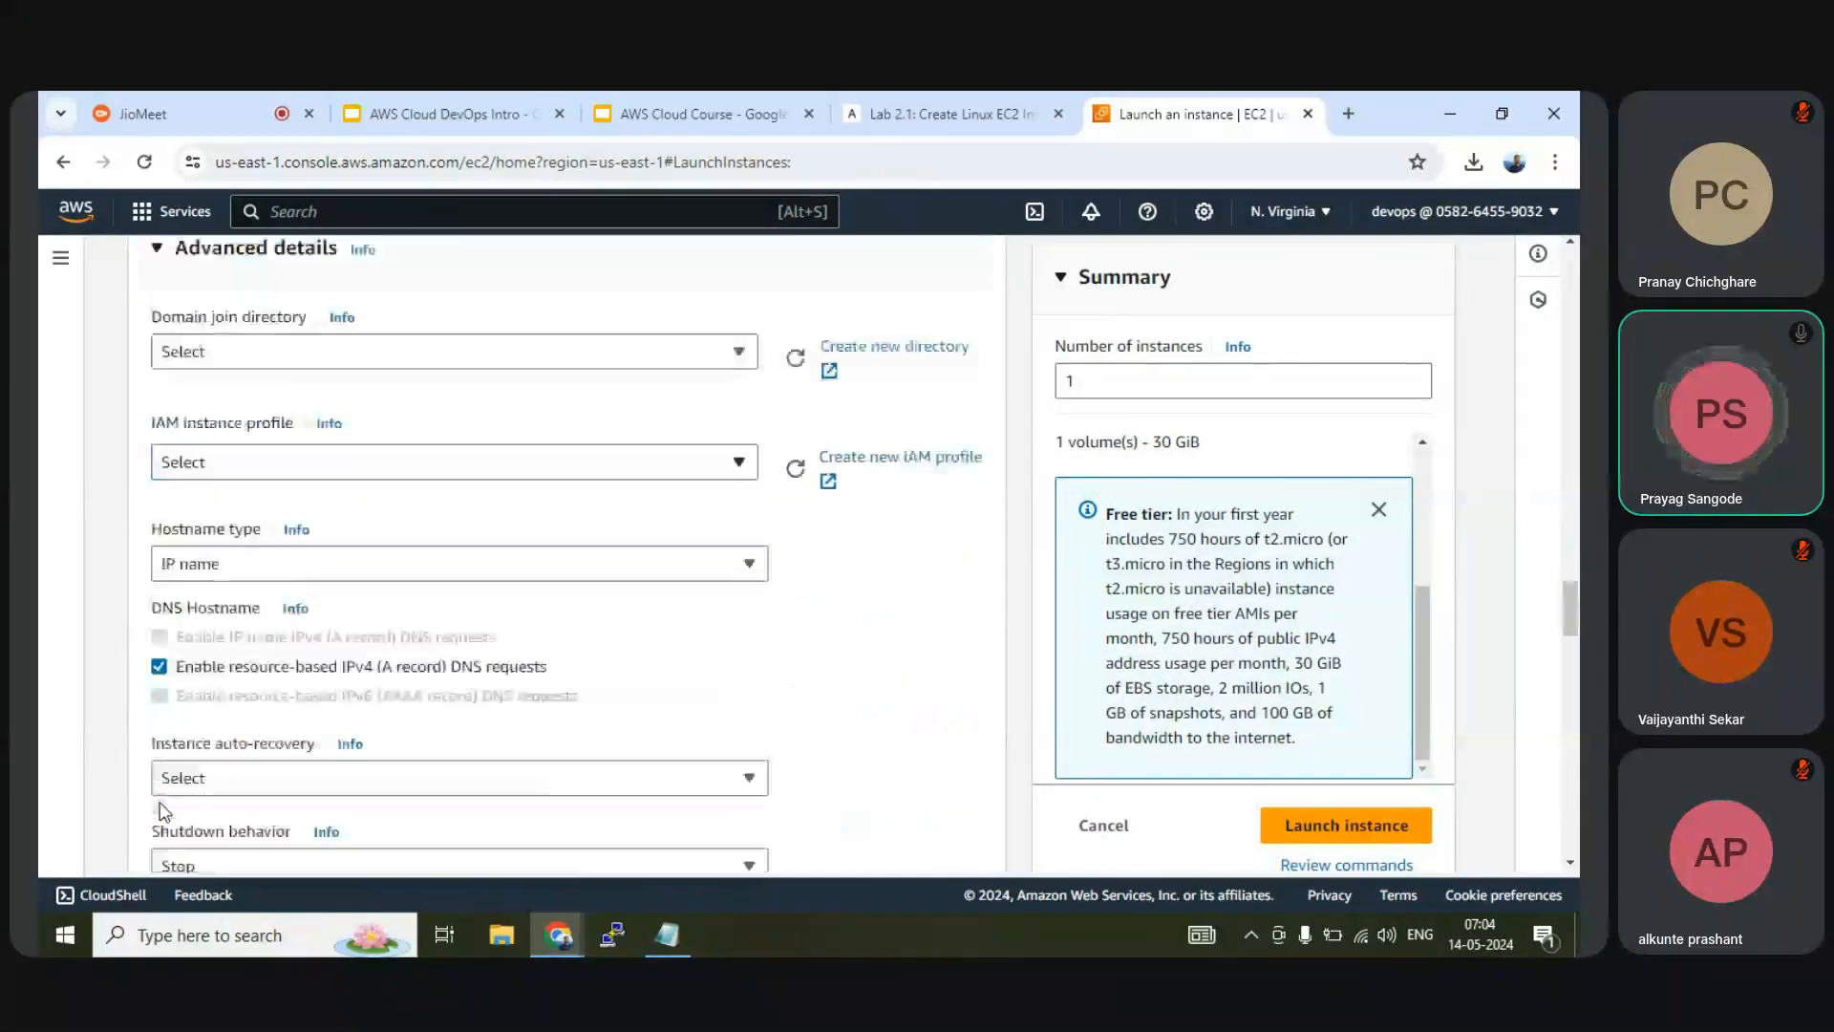
scroll(158, 810, "down", 3)
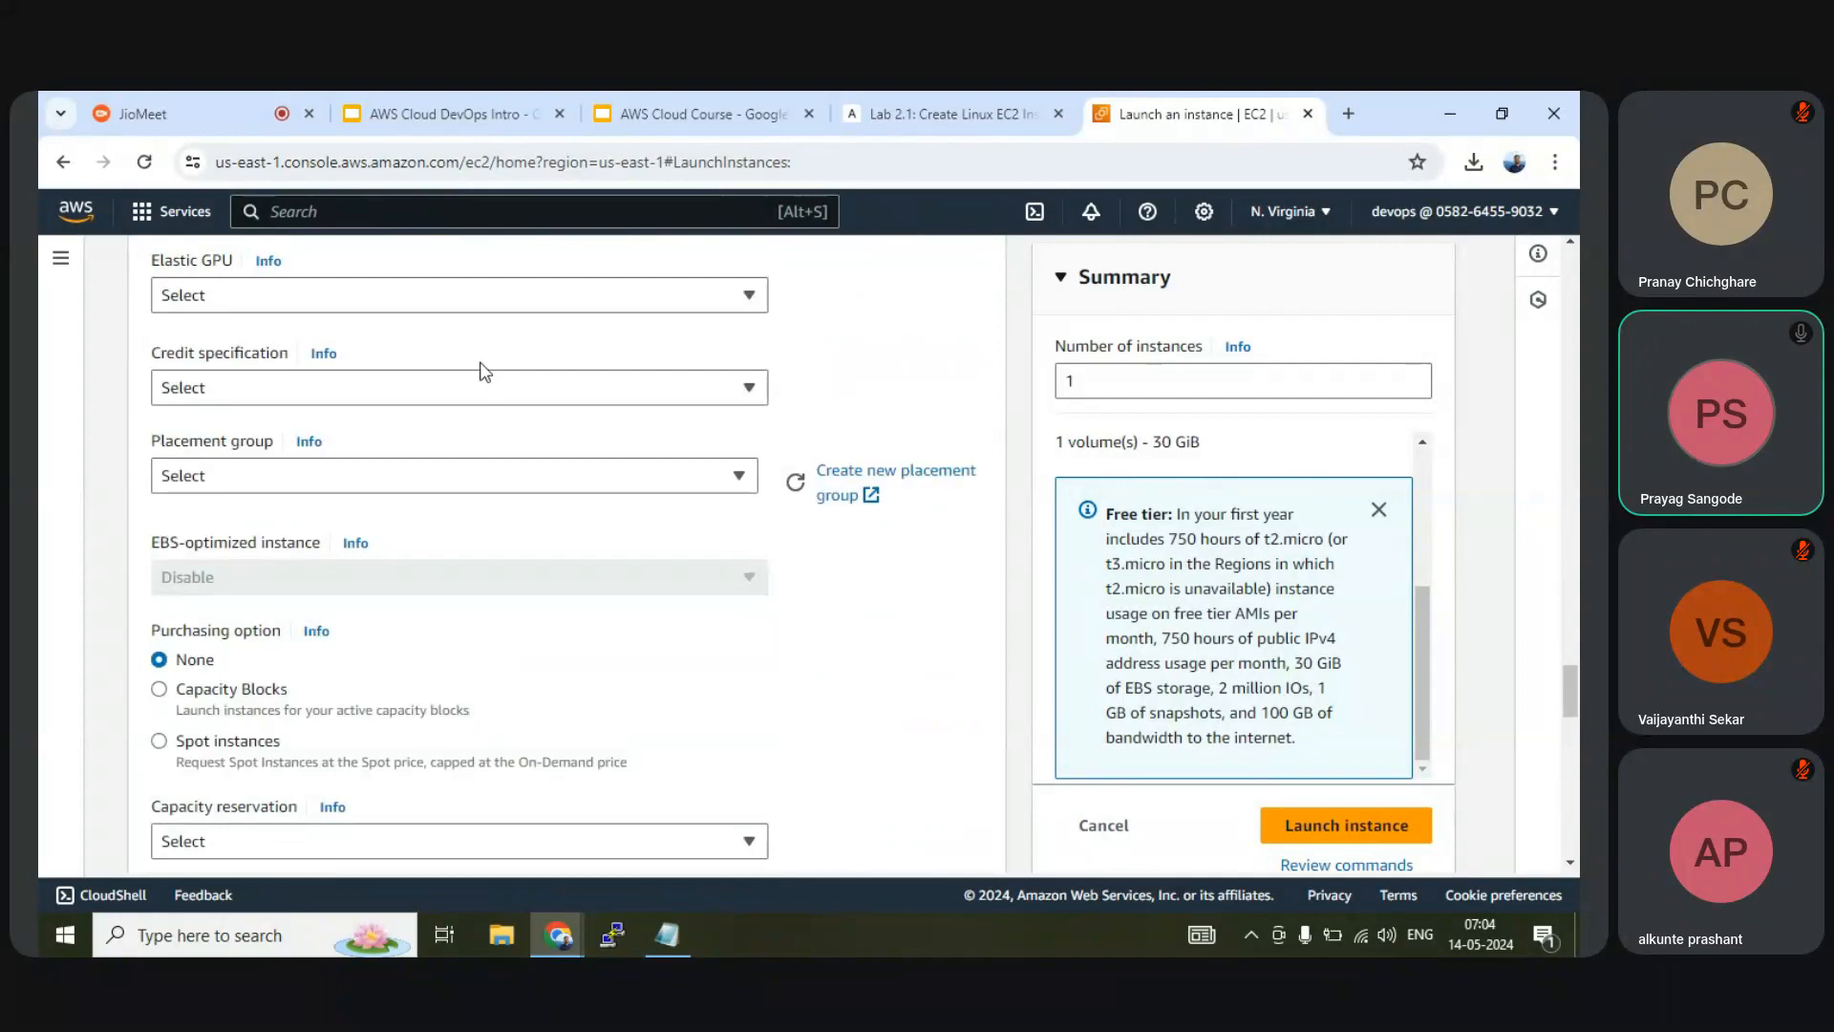
left_click(420, 105)
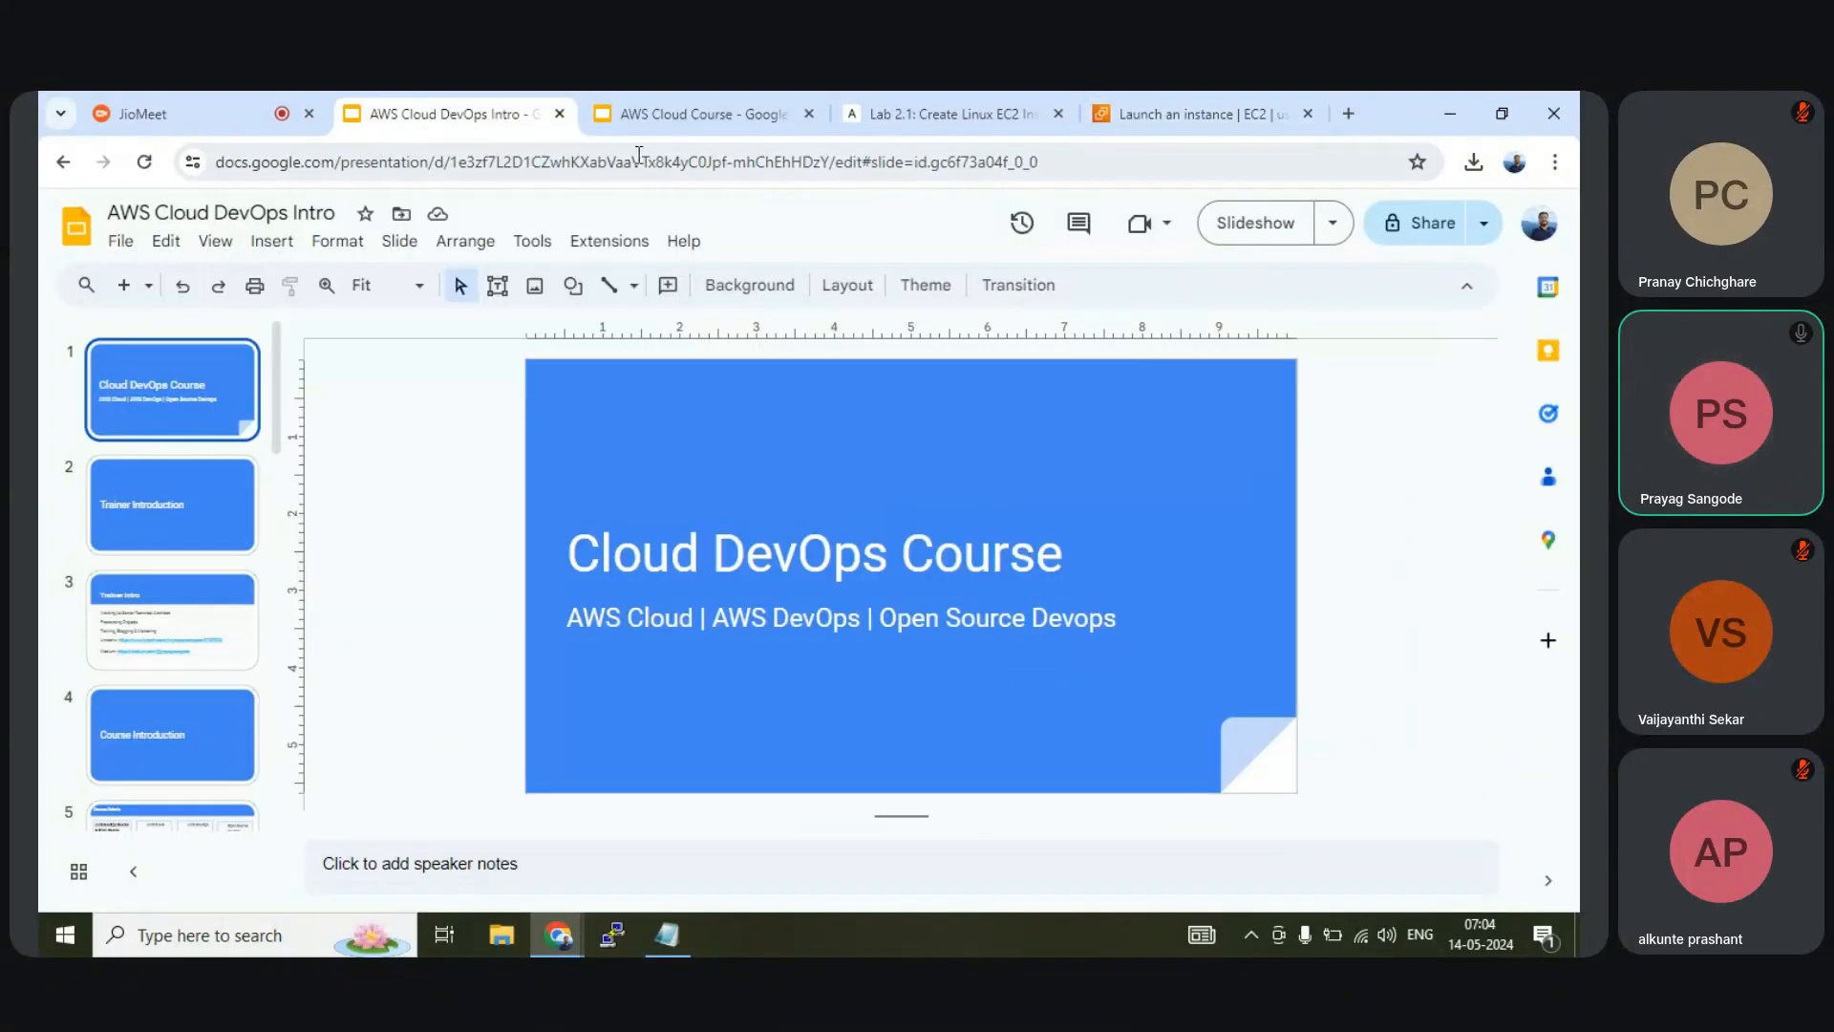
Scroll the Lab 2.1 guide down to its Connect to instance section
left_click(948, 115)
scroll(616, 719, "down", 4)
scroll(616, 719, "down", 12)
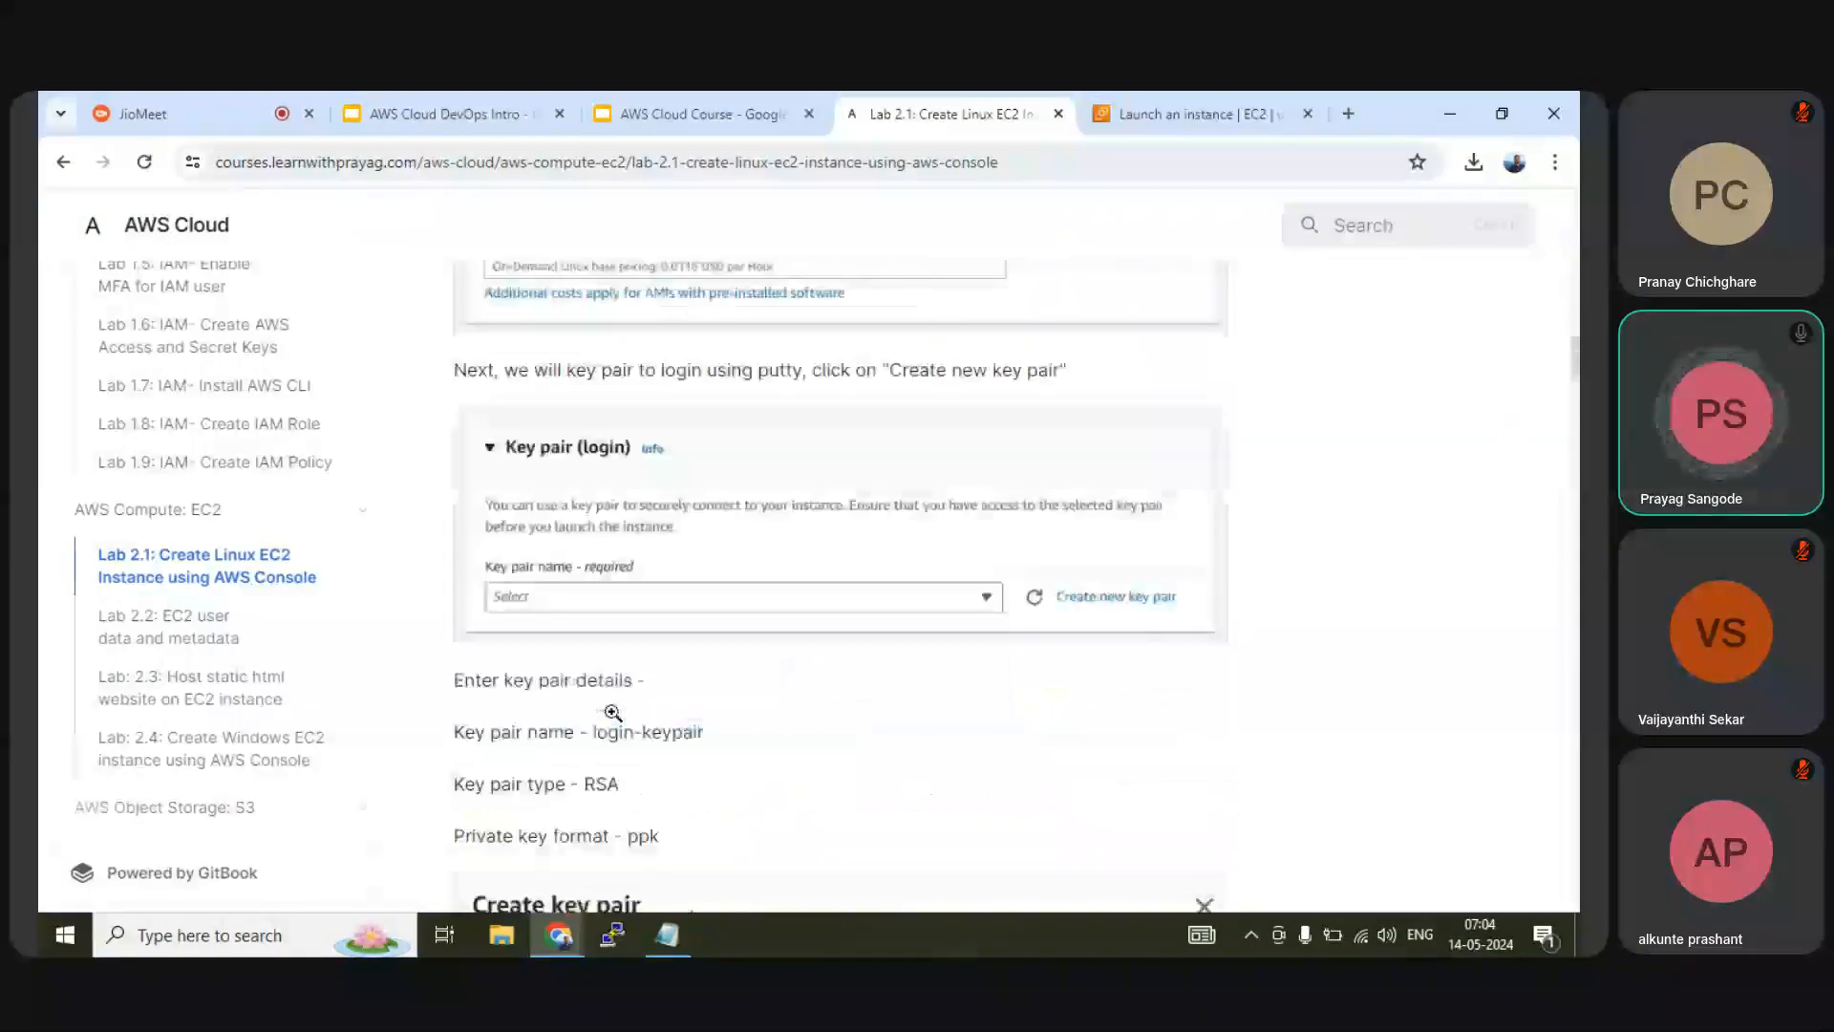
scroll(612, 713, "down", 13)
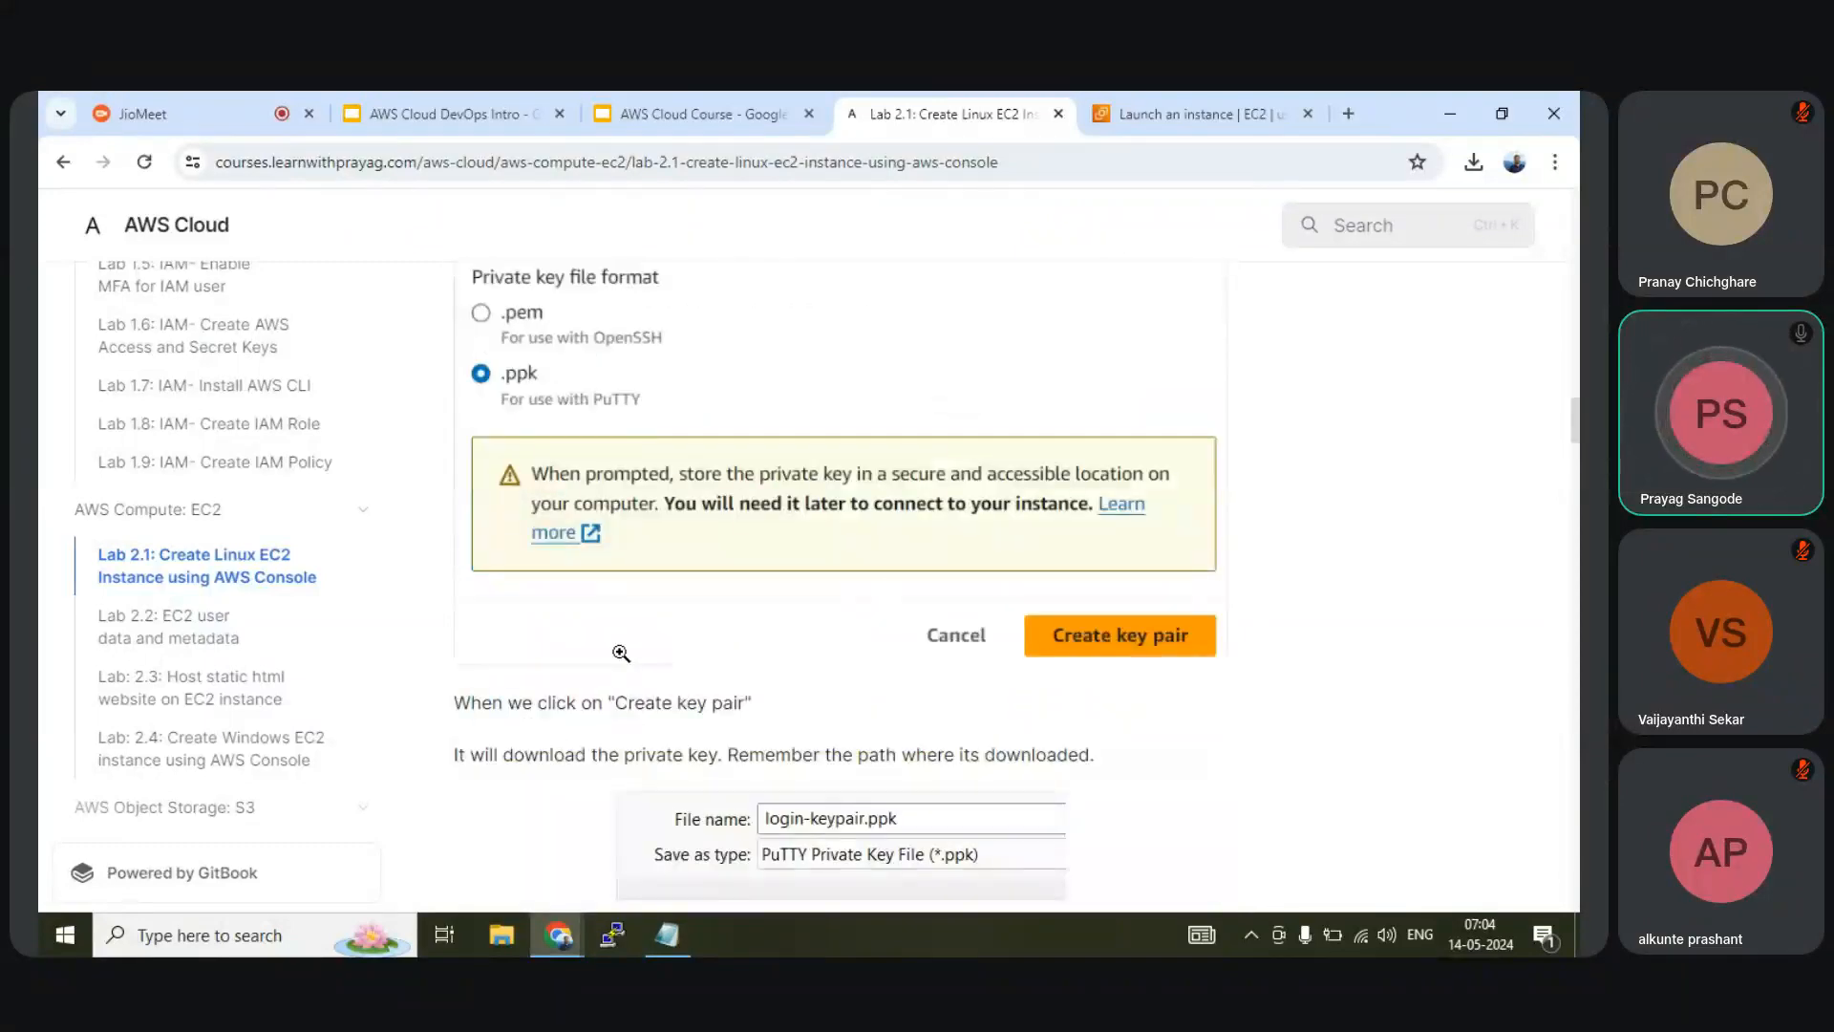
scroll(621, 661, "down", 4)
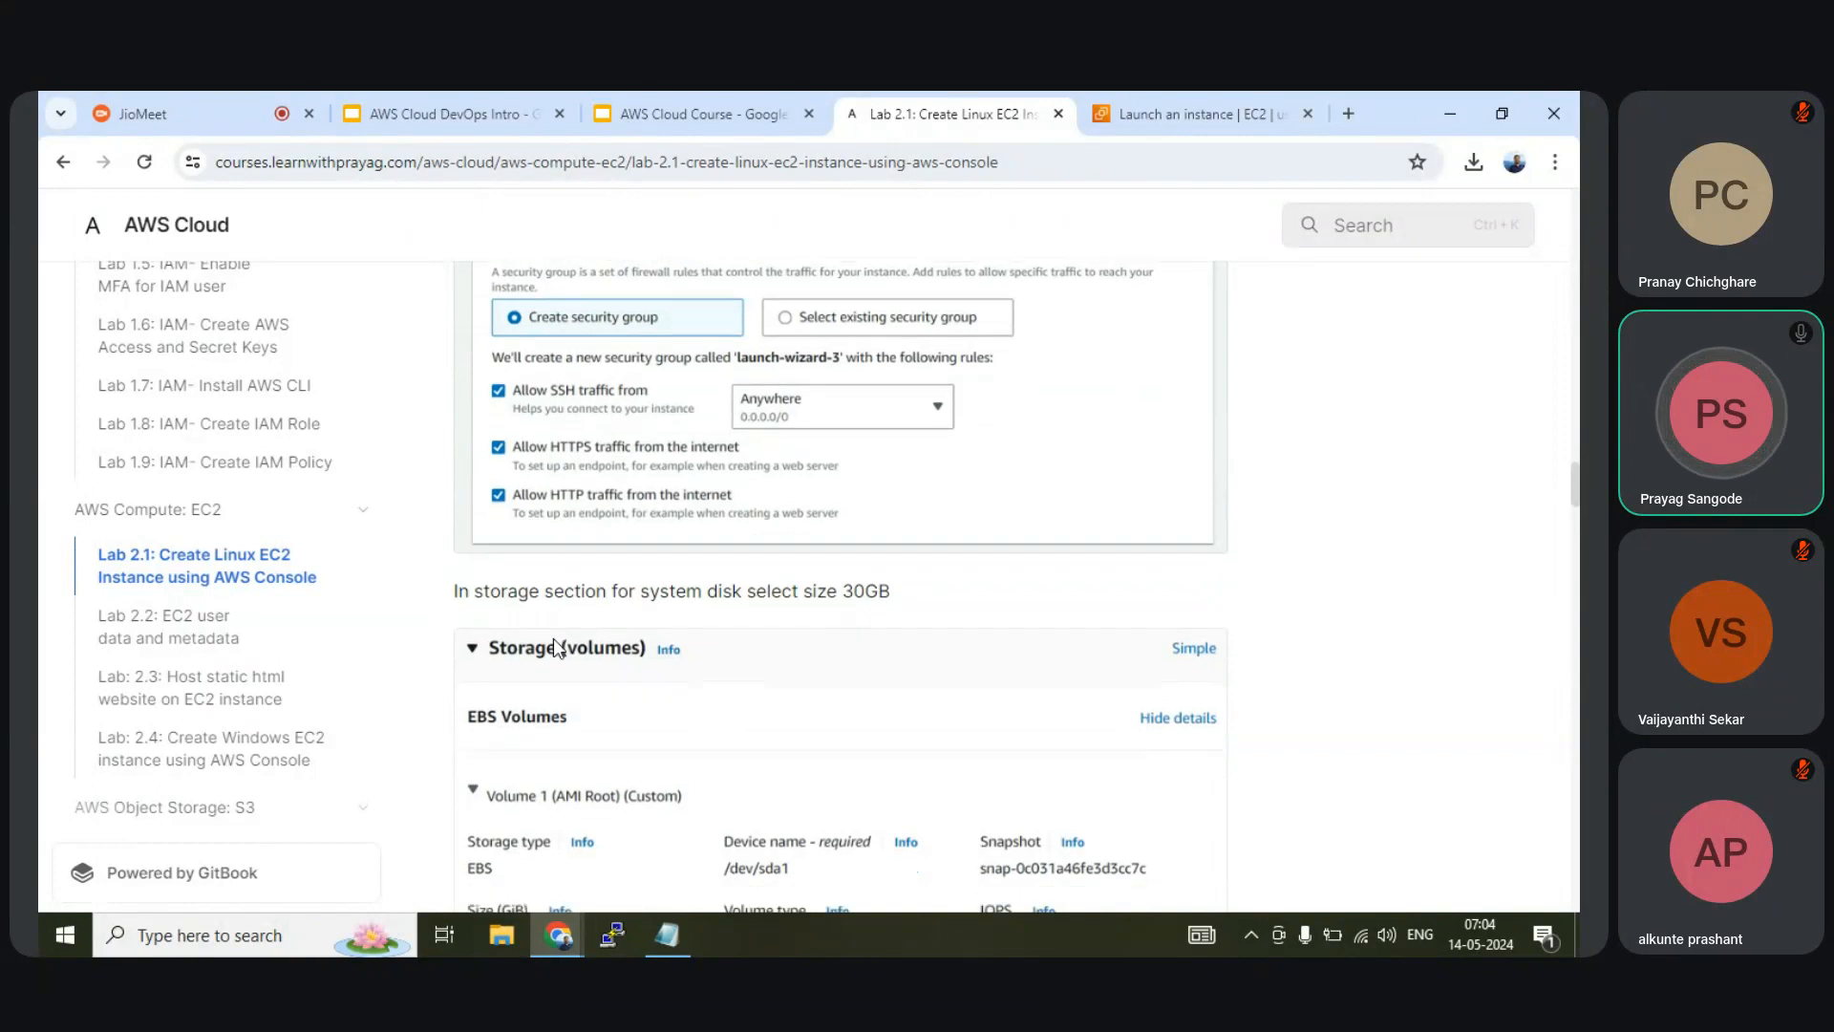
scroll(553, 639, "down", 3)
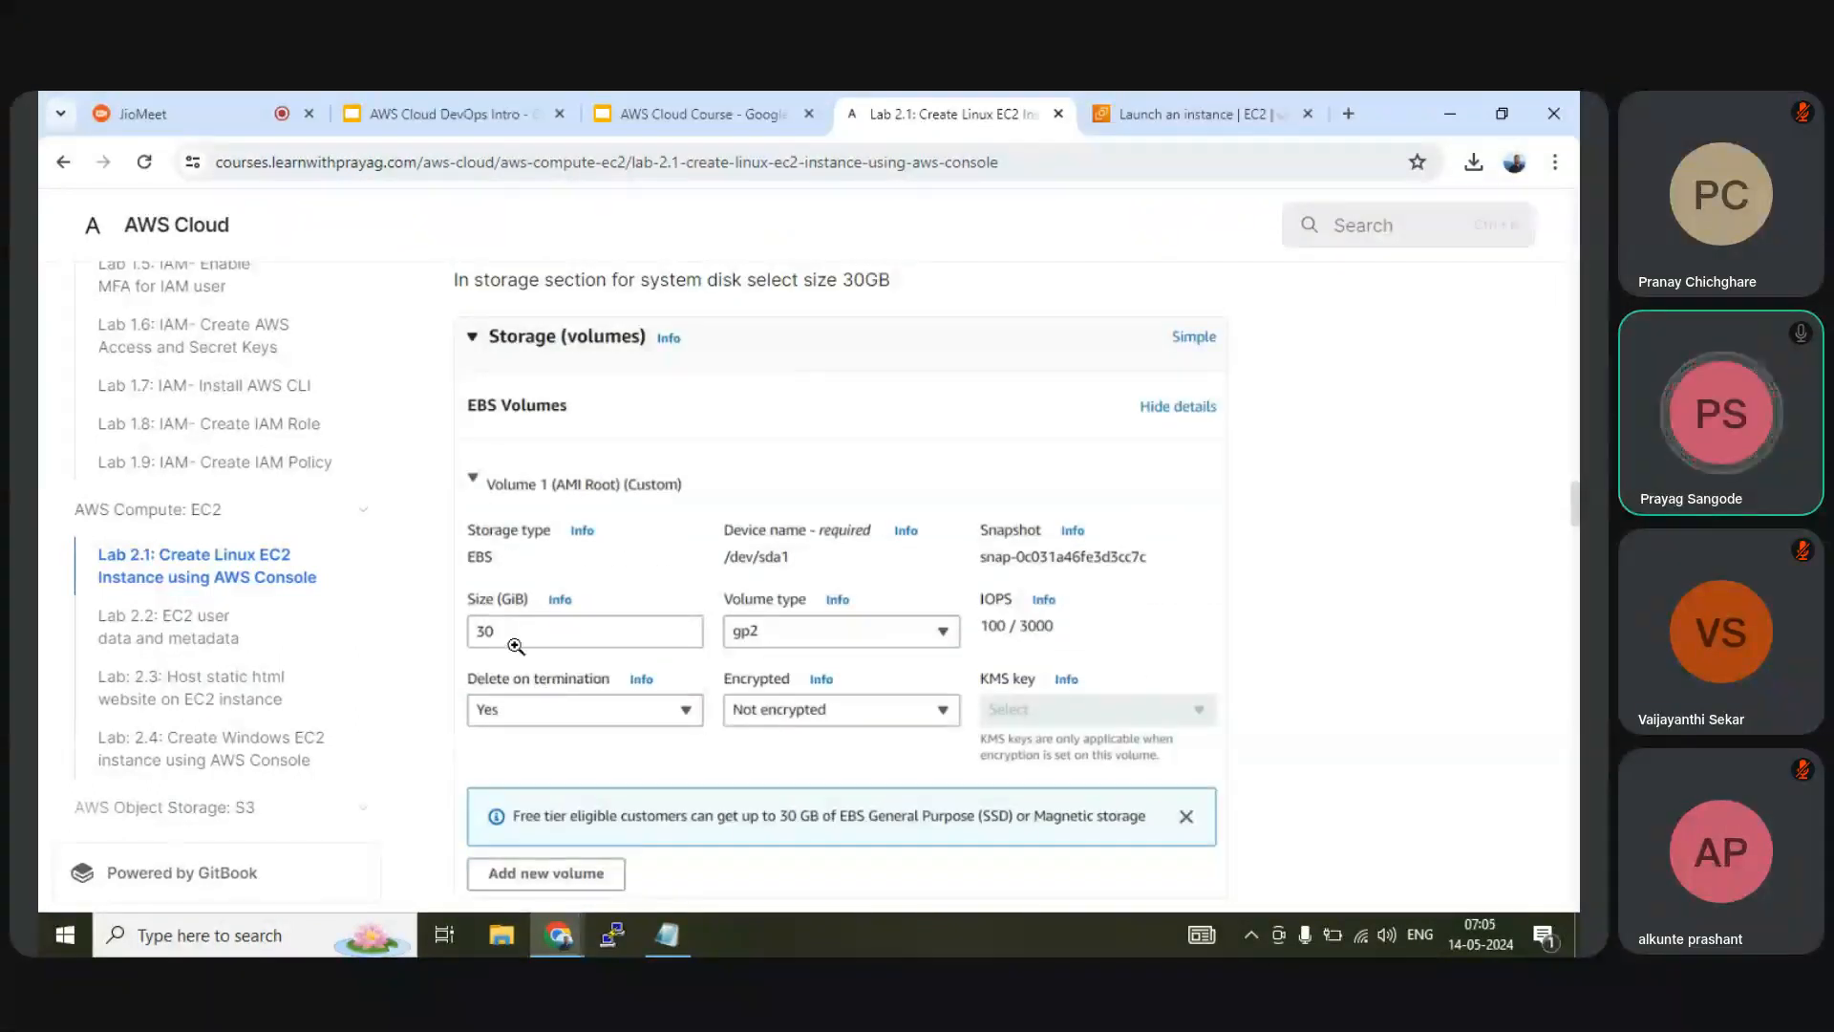
scroll(810, 634, "down", 5)
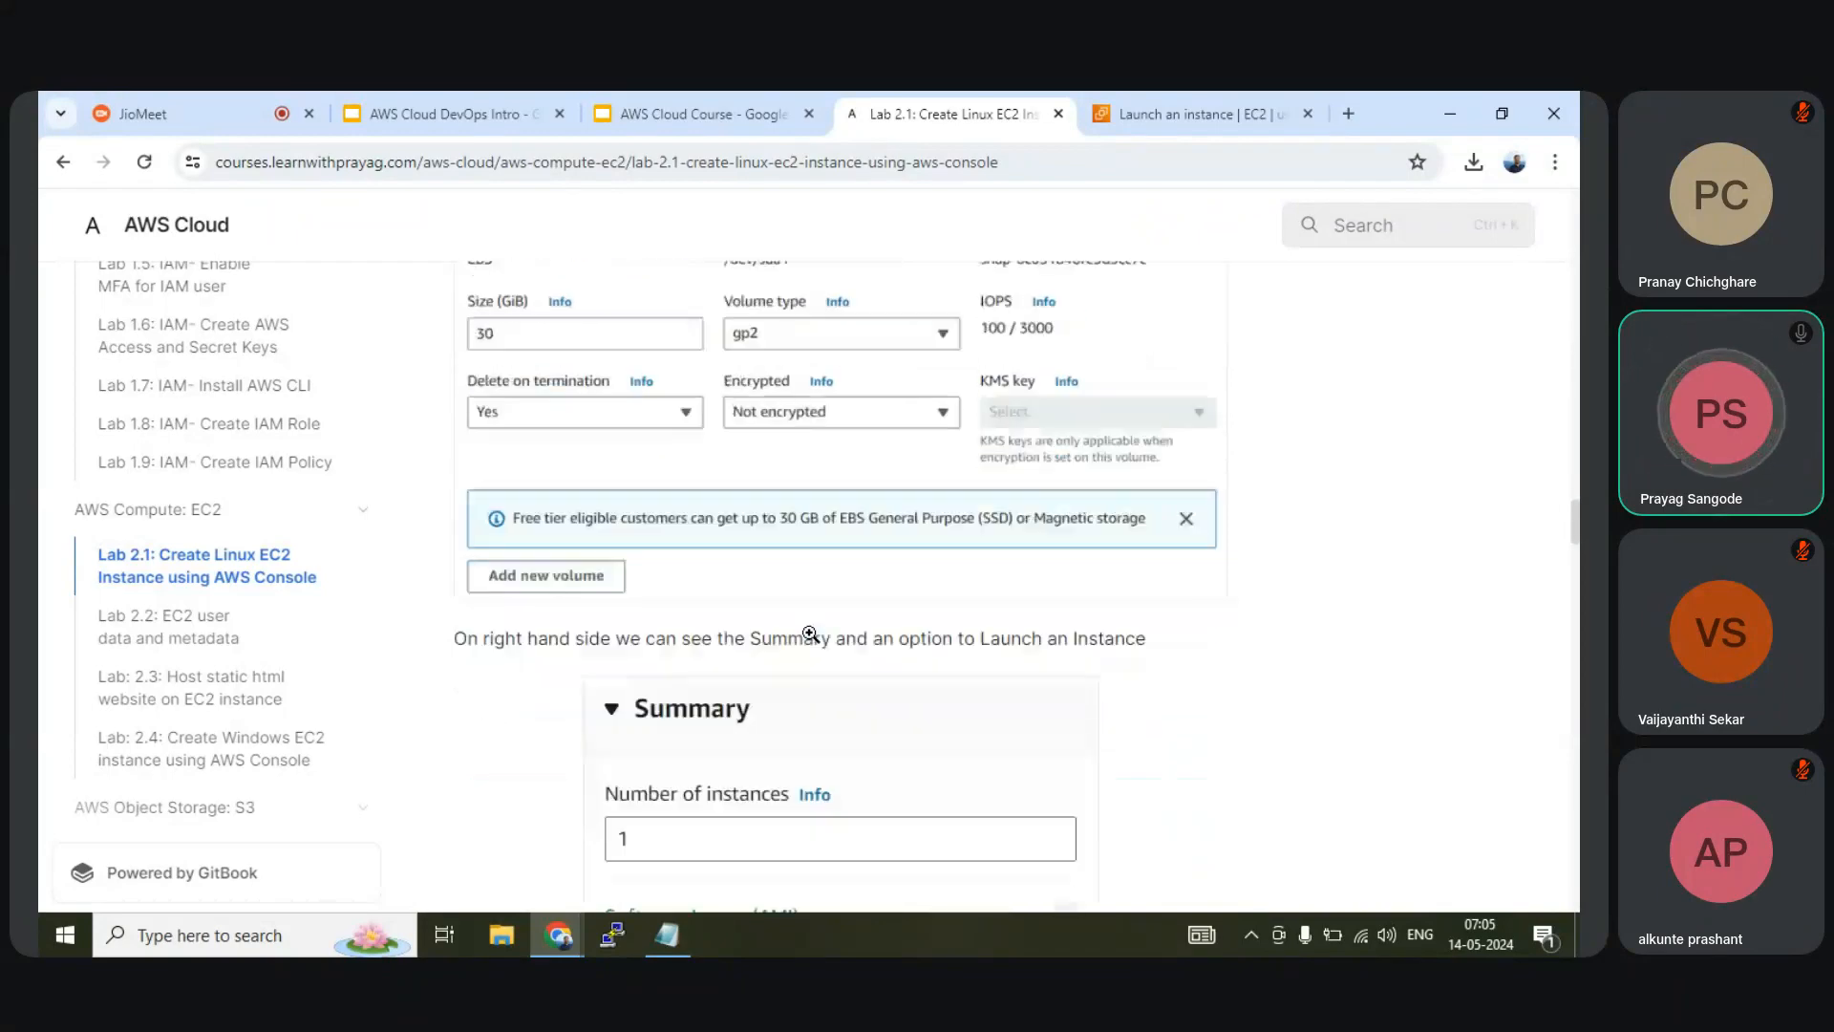
scroll(810, 634, "down", 7)
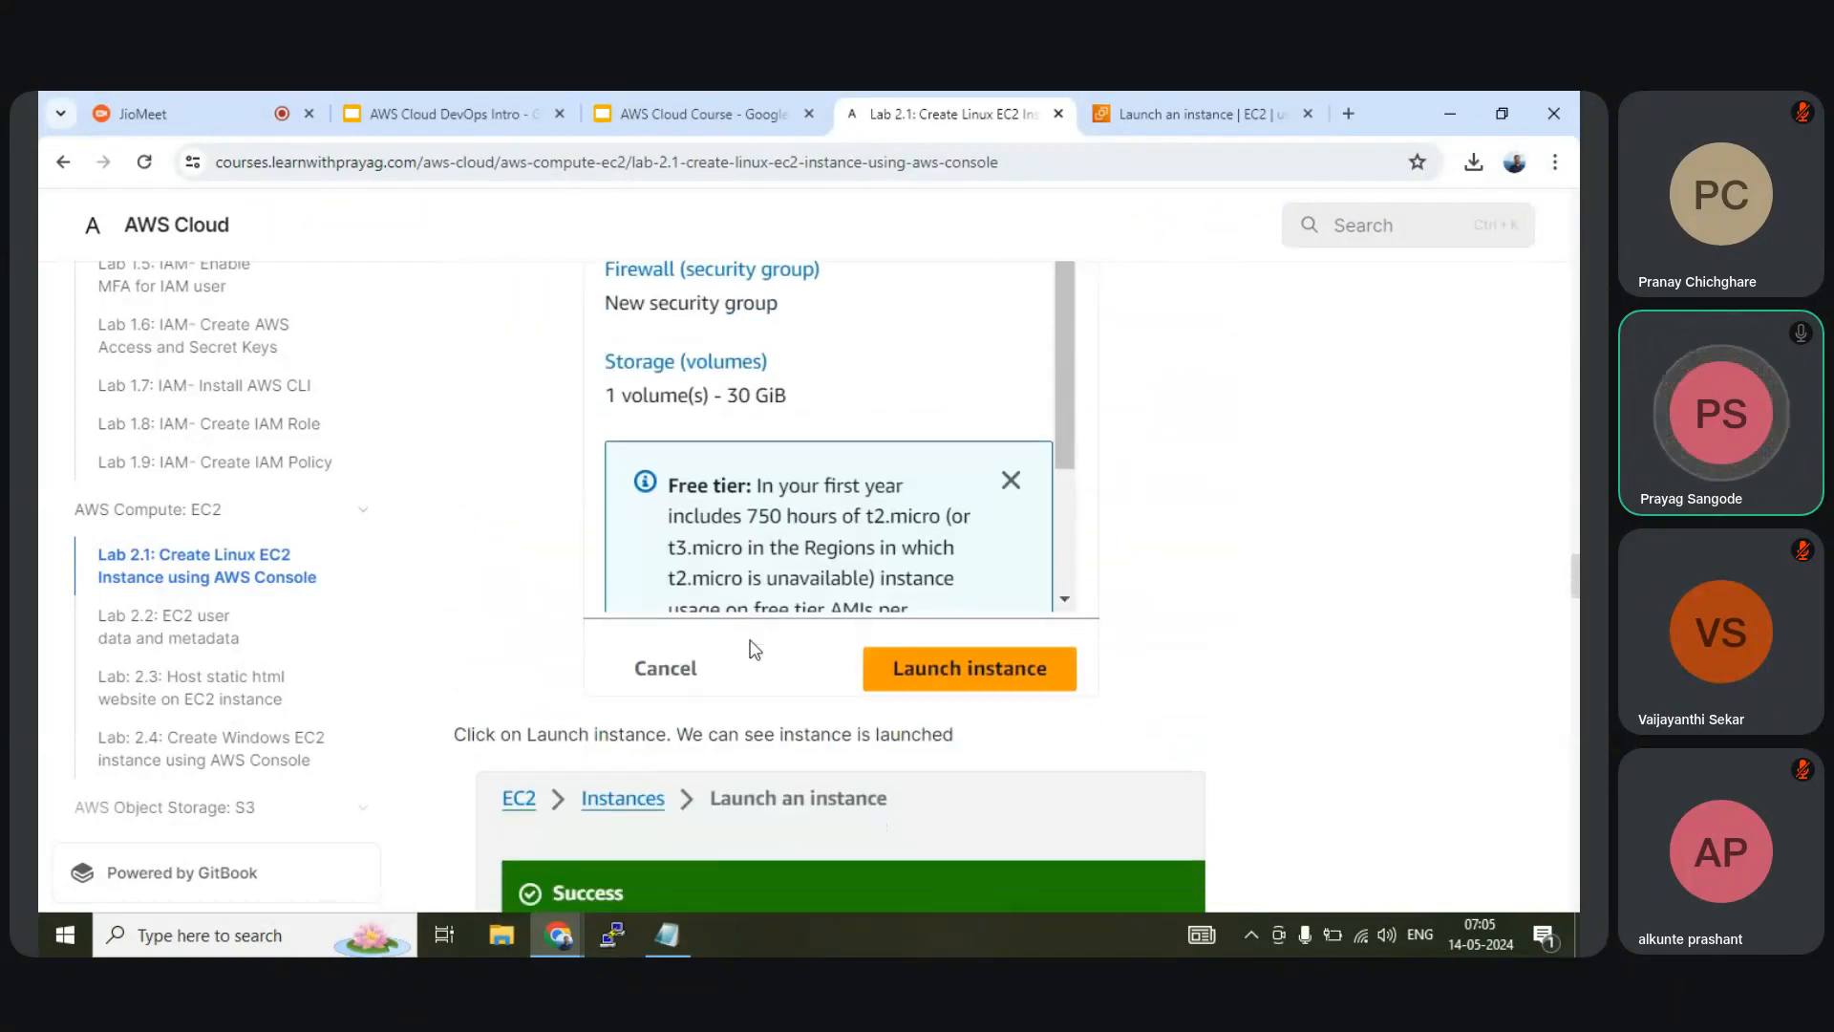
scroll(752, 640, "down", 7)
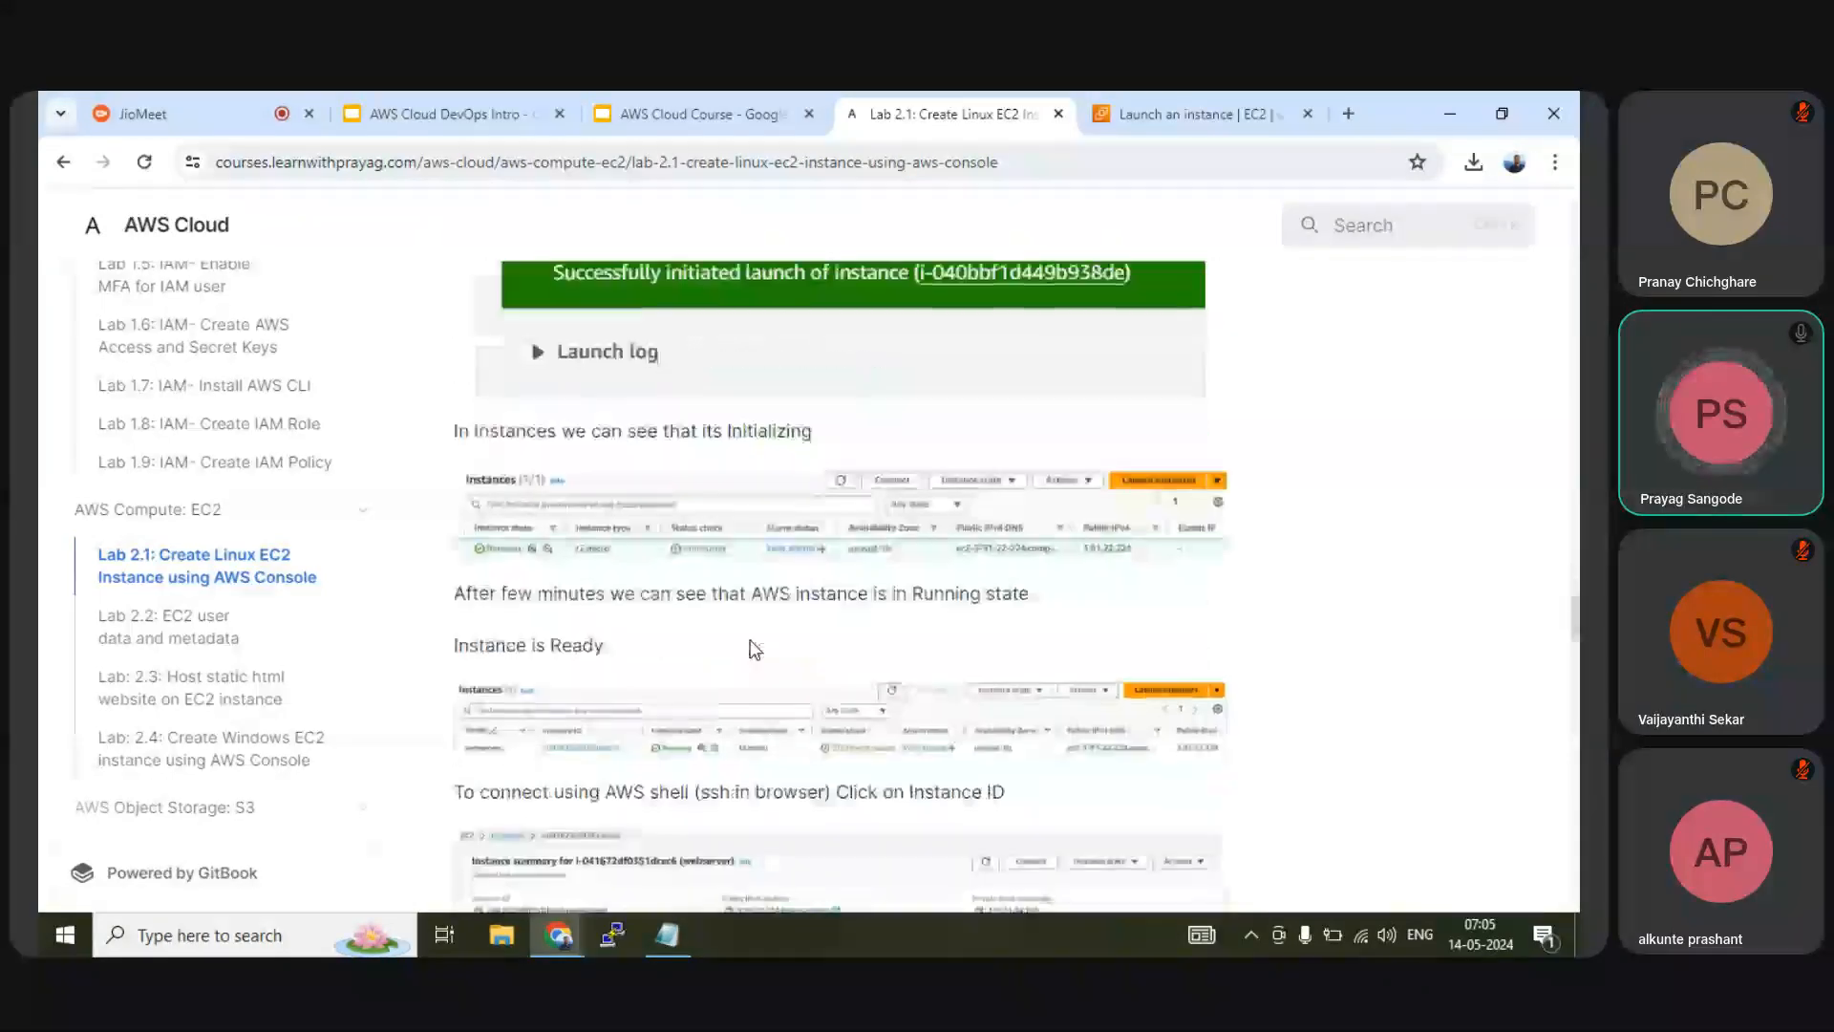
scroll(752, 649, "down", 8)
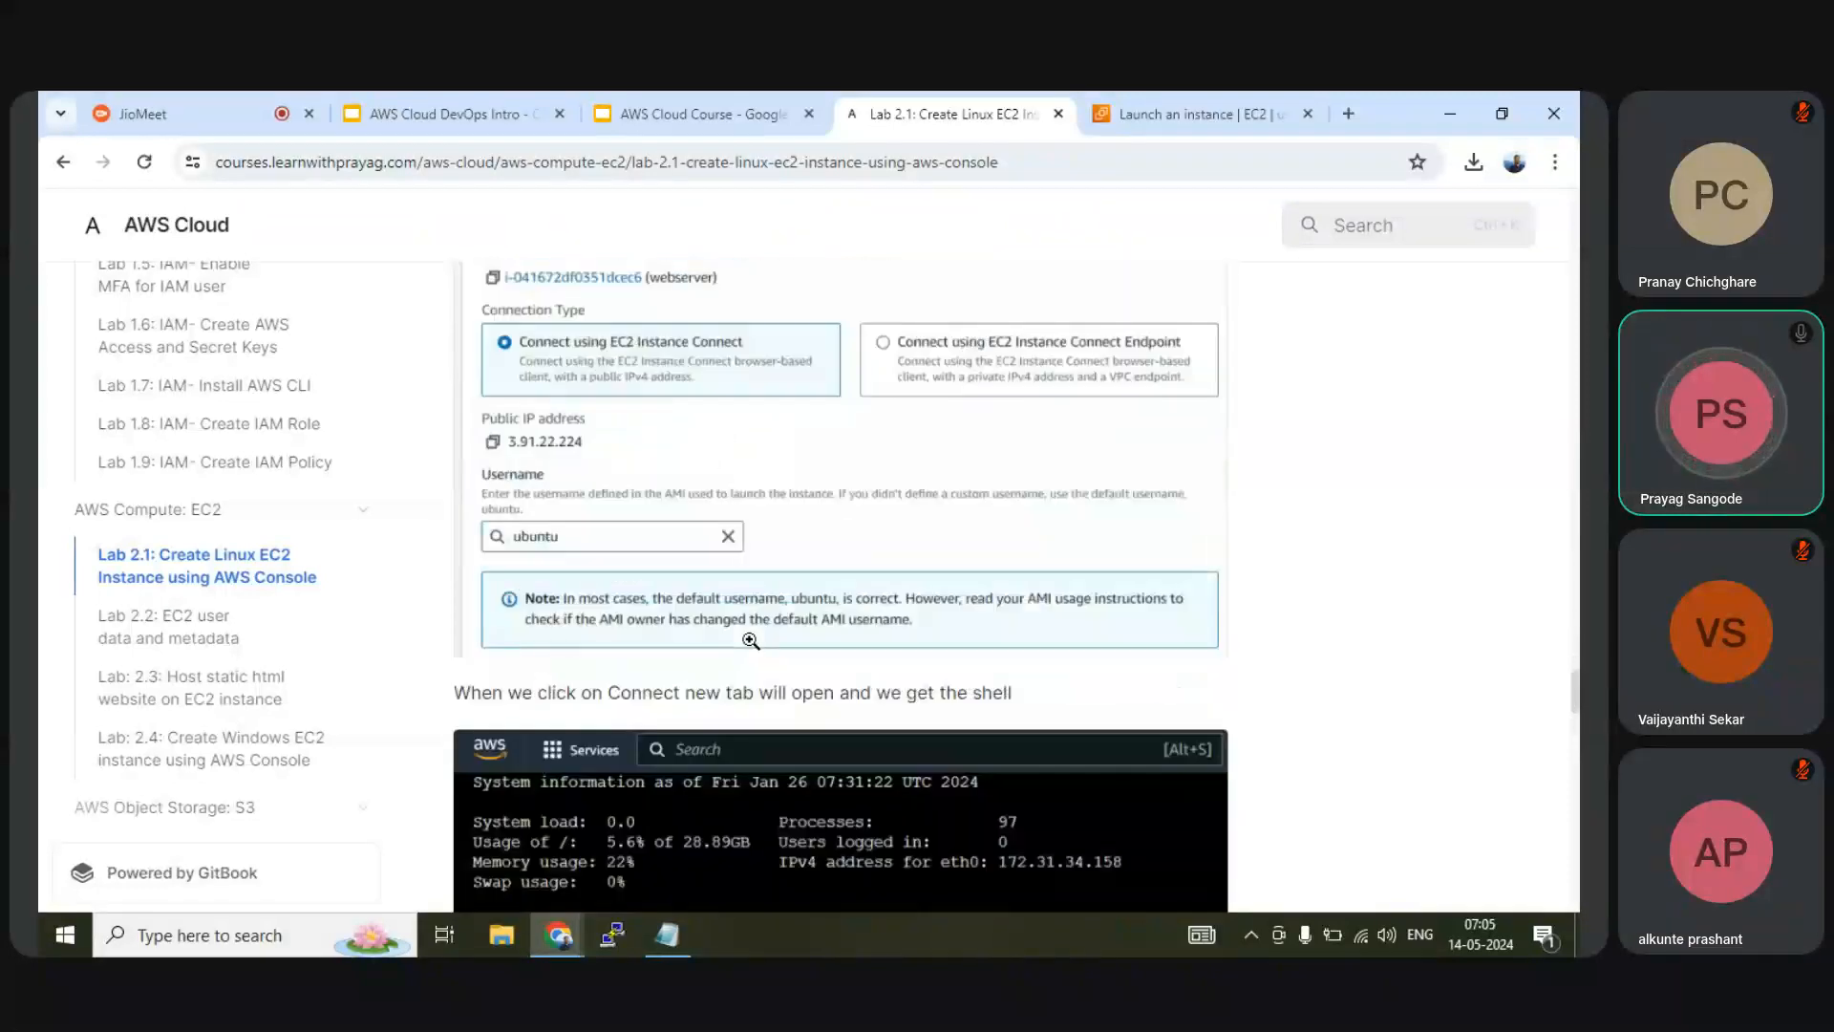
scroll(749, 638, "up", 5)
scroll(749, 638, "down", 3)
scroll(750, 639, "up", 5)
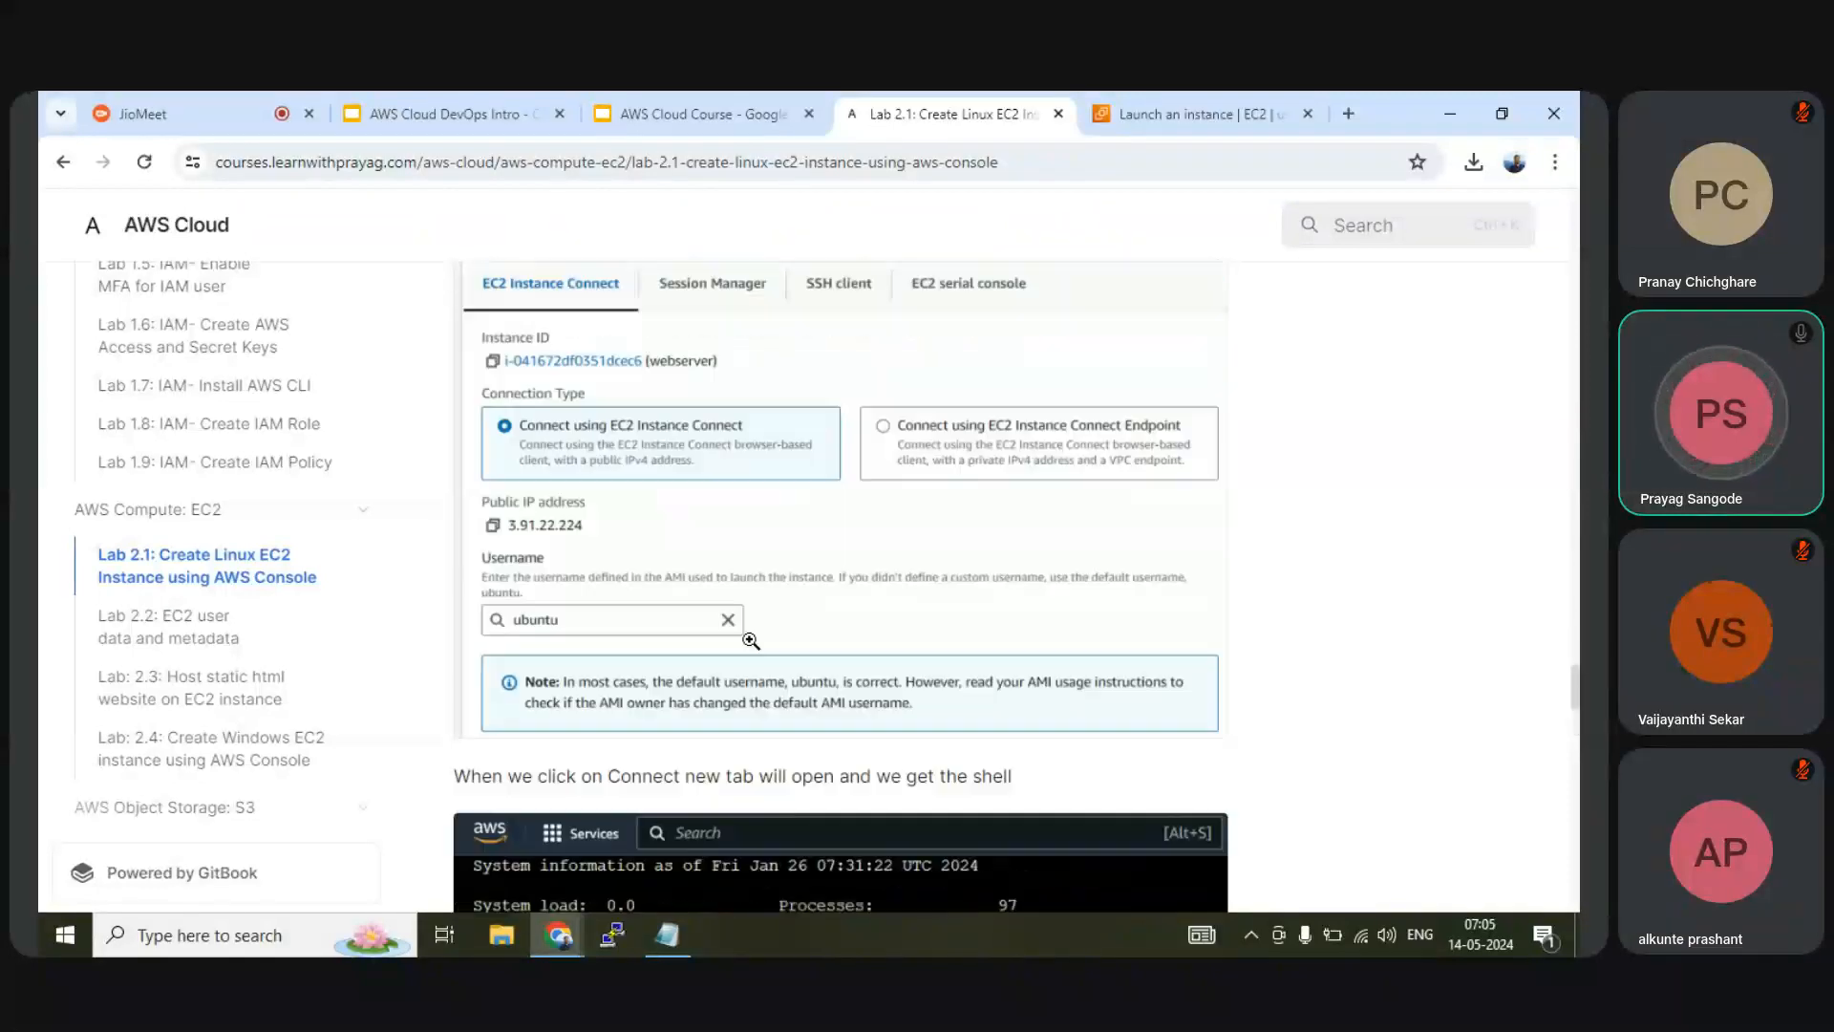
left_click(697, 113)
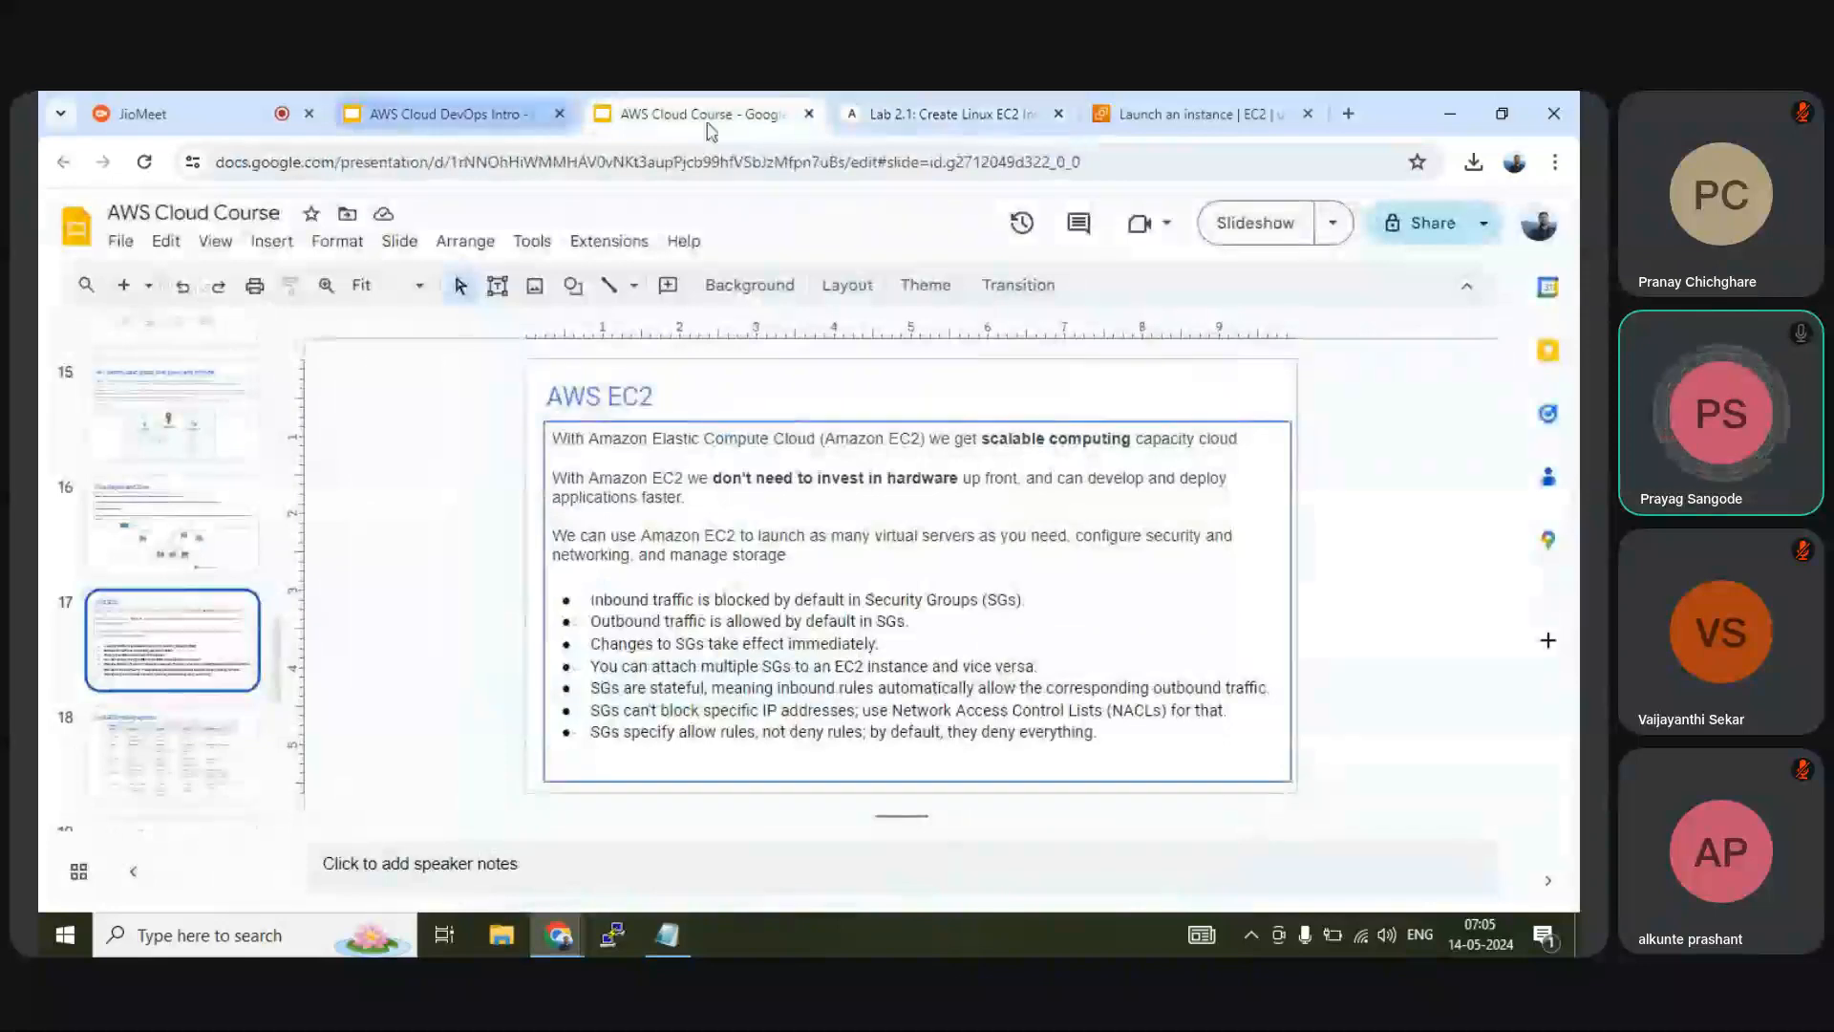
left_click(1183, 117)
scroll(573, 606, "down", 5)
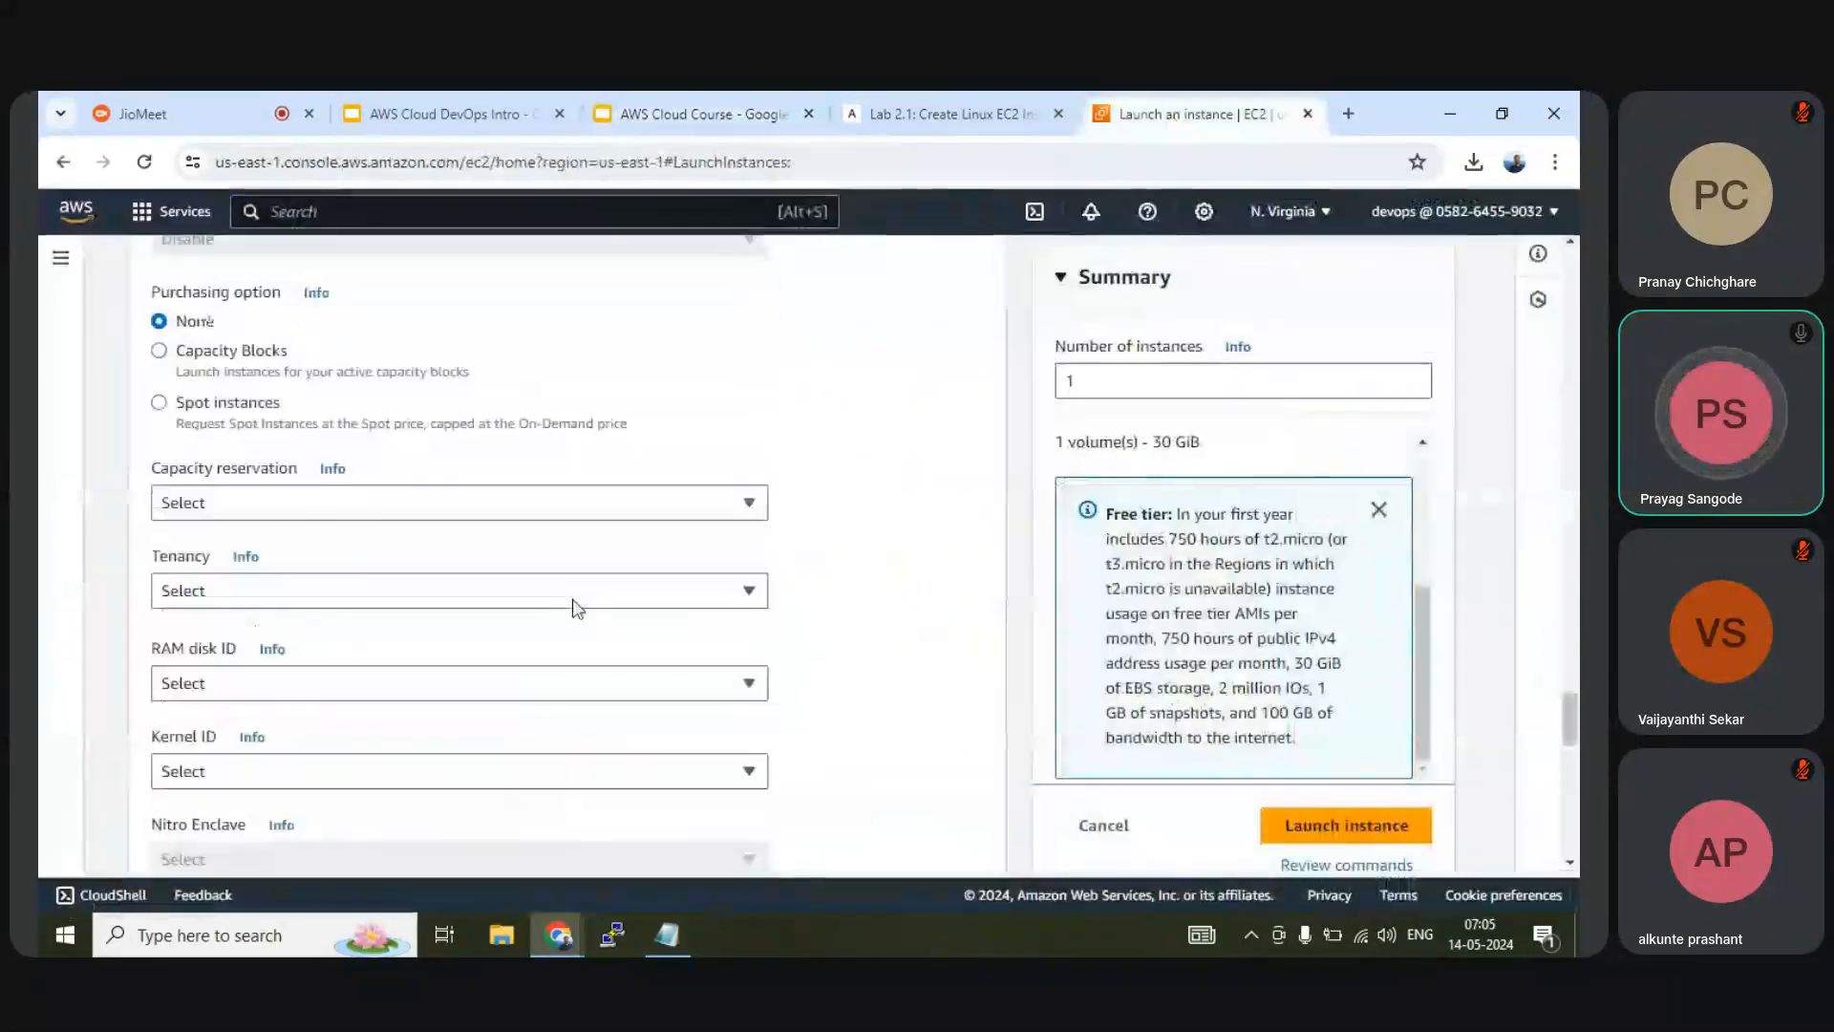
scroll(577, 607, "down", 10)
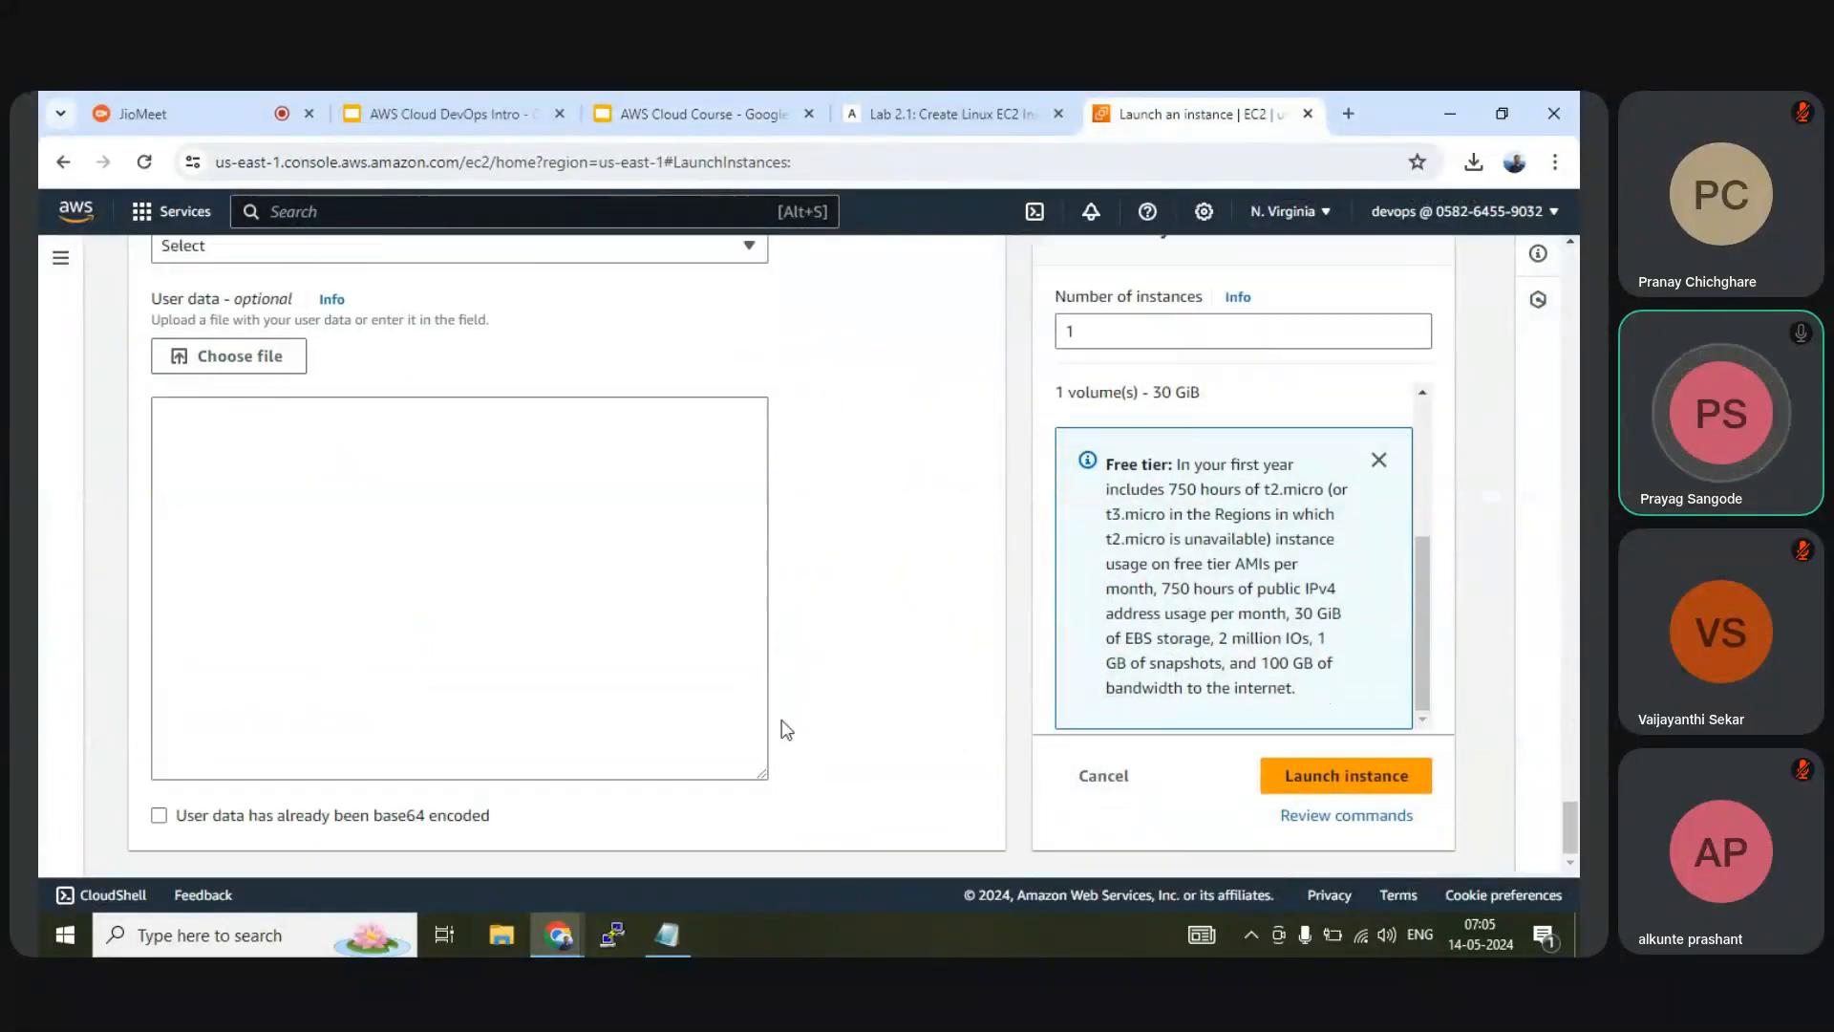
scroll(875, 651, "up", 8)
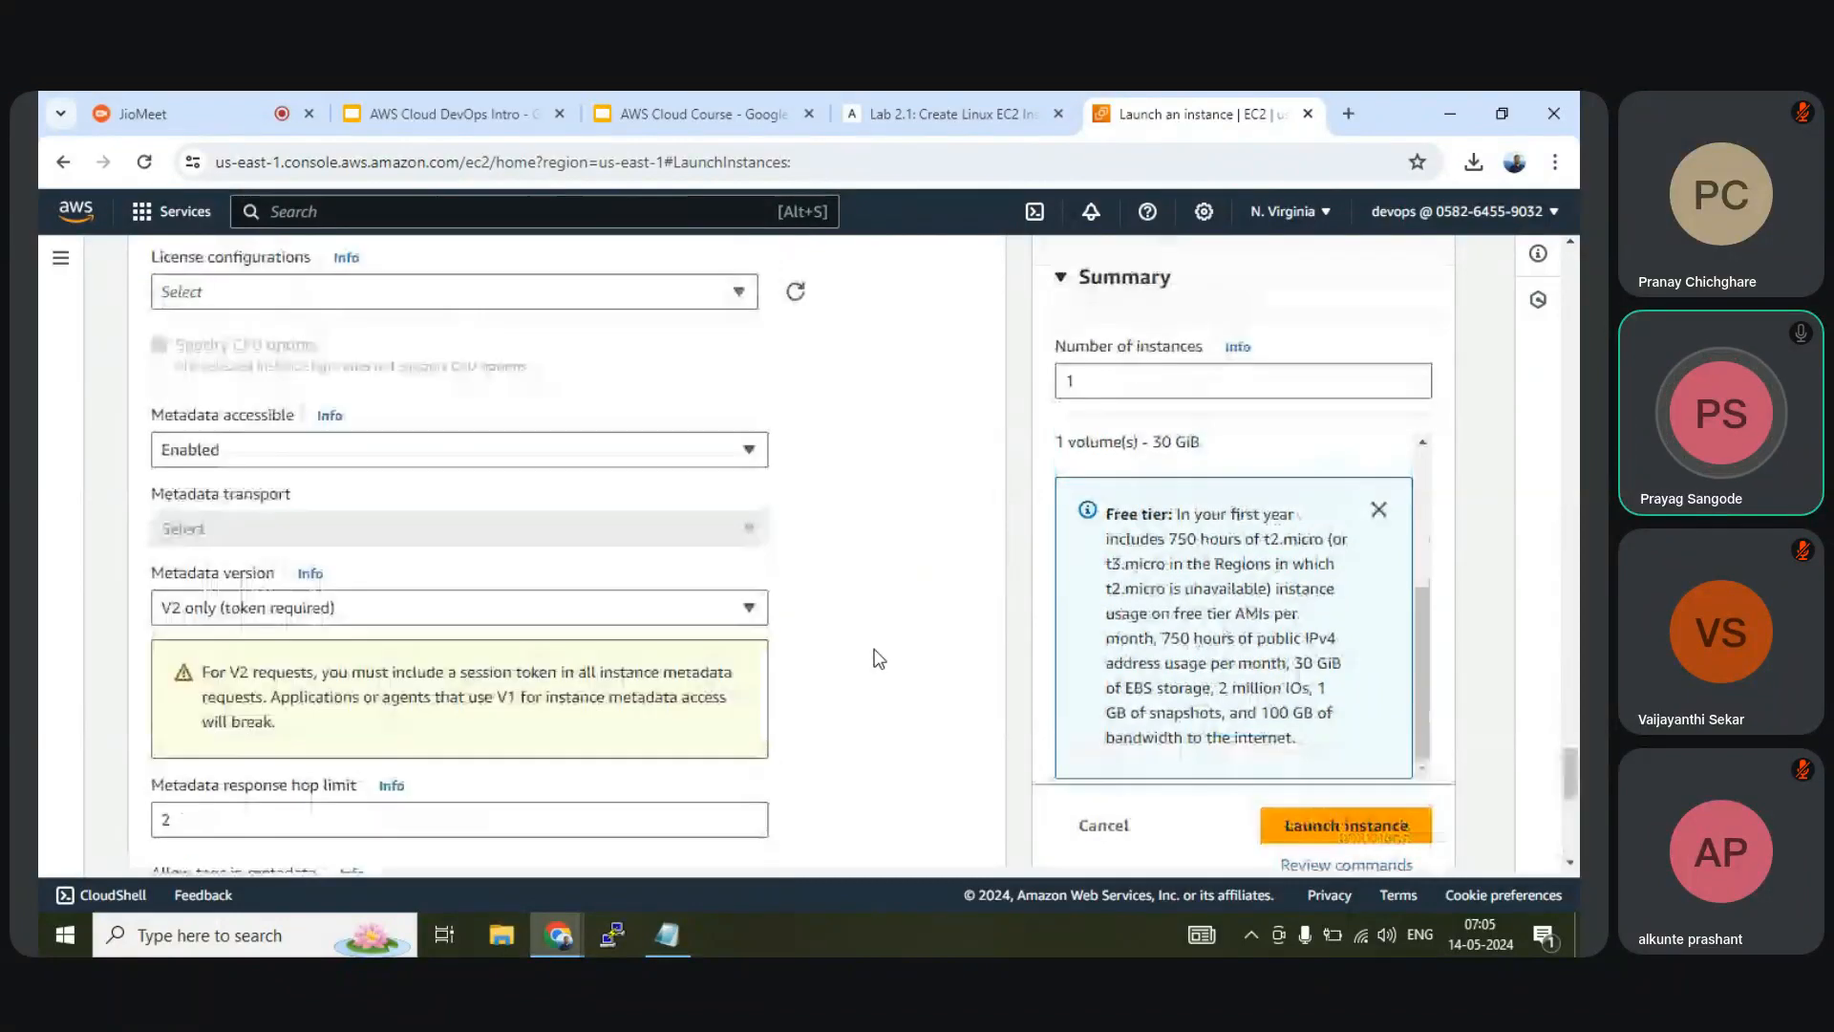
scroll(879, 659, "up", 15)
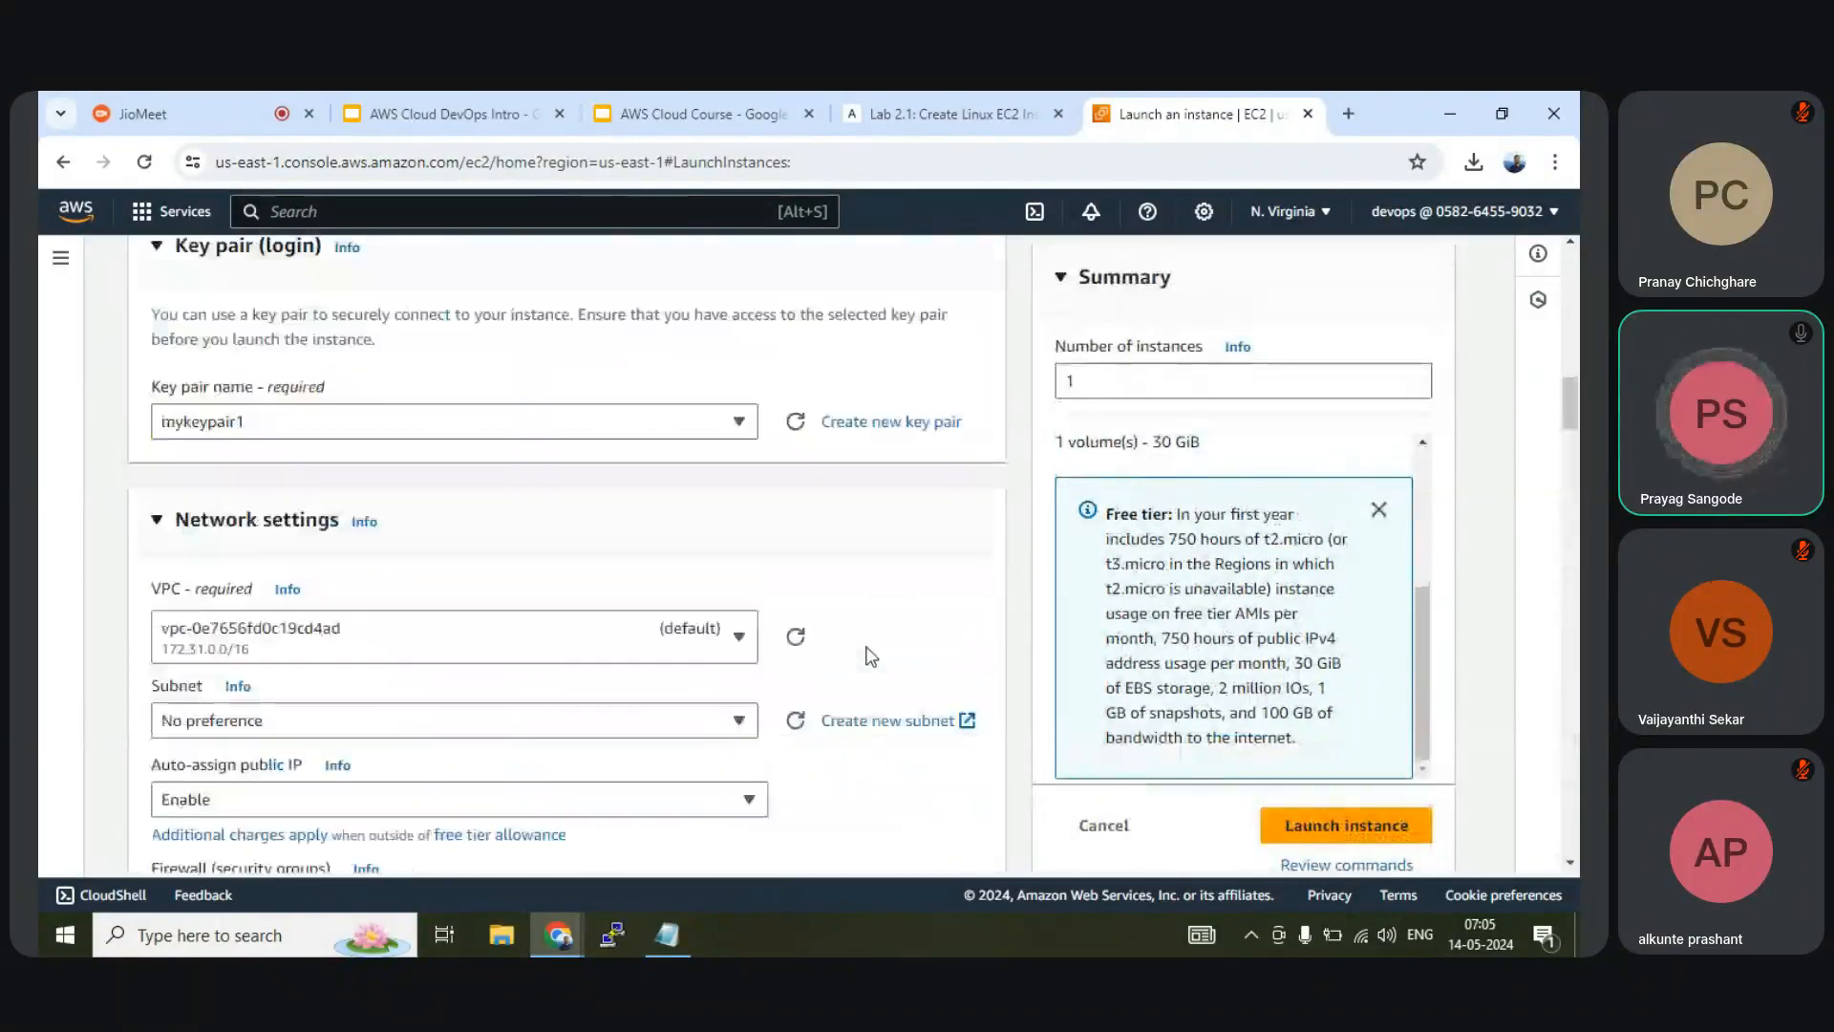
scroll(869, 657, "up", 5)
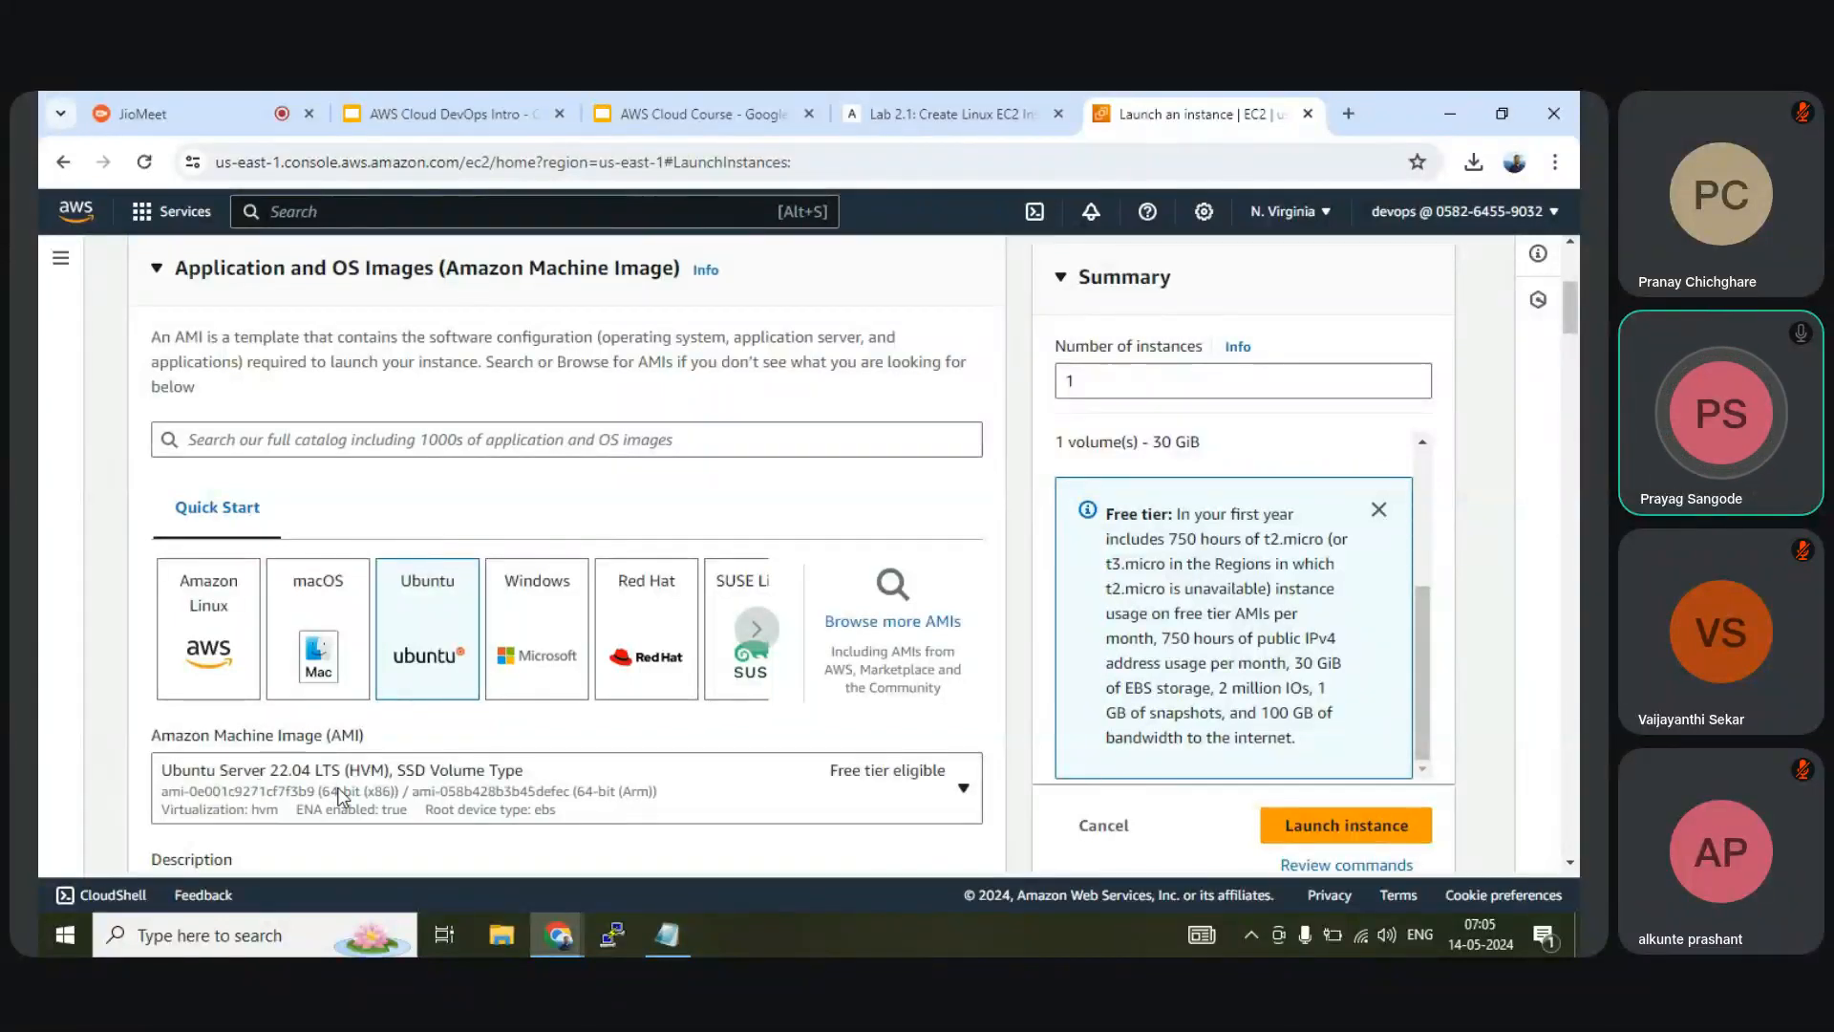
scroll(341, 793, "down", 10)
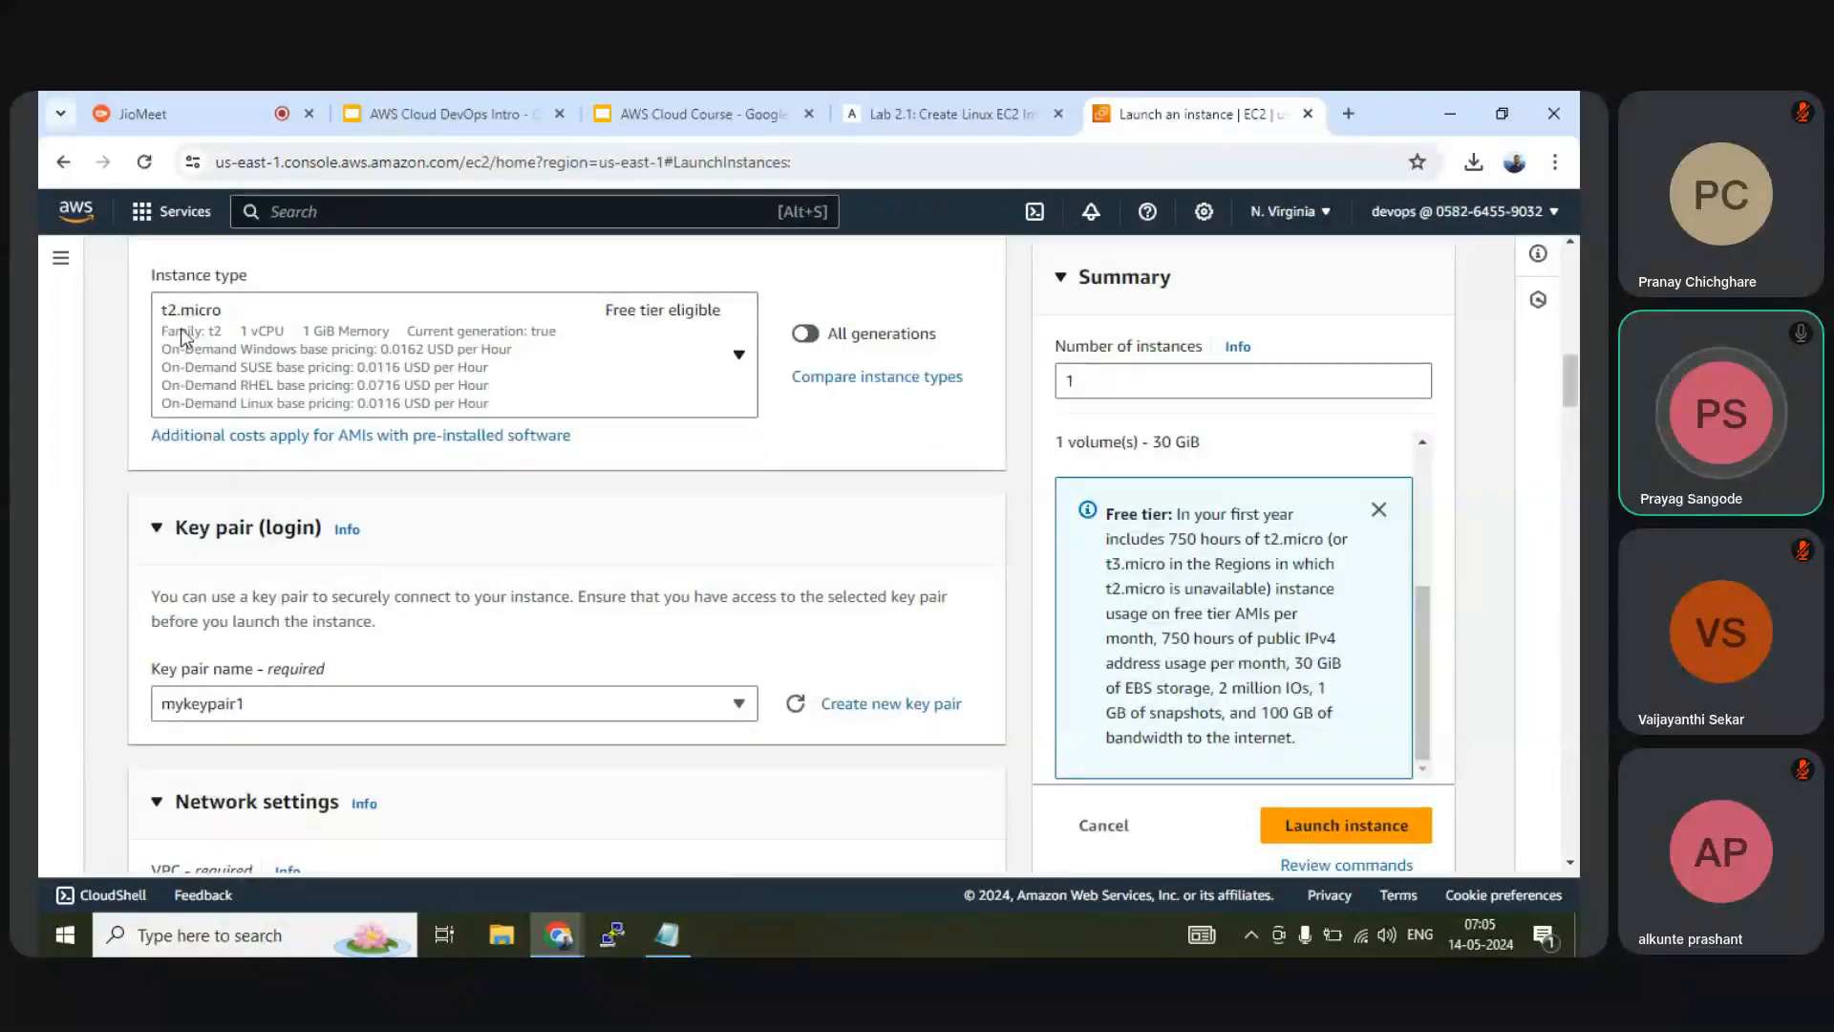
scroll(267, 375, "down", 3)
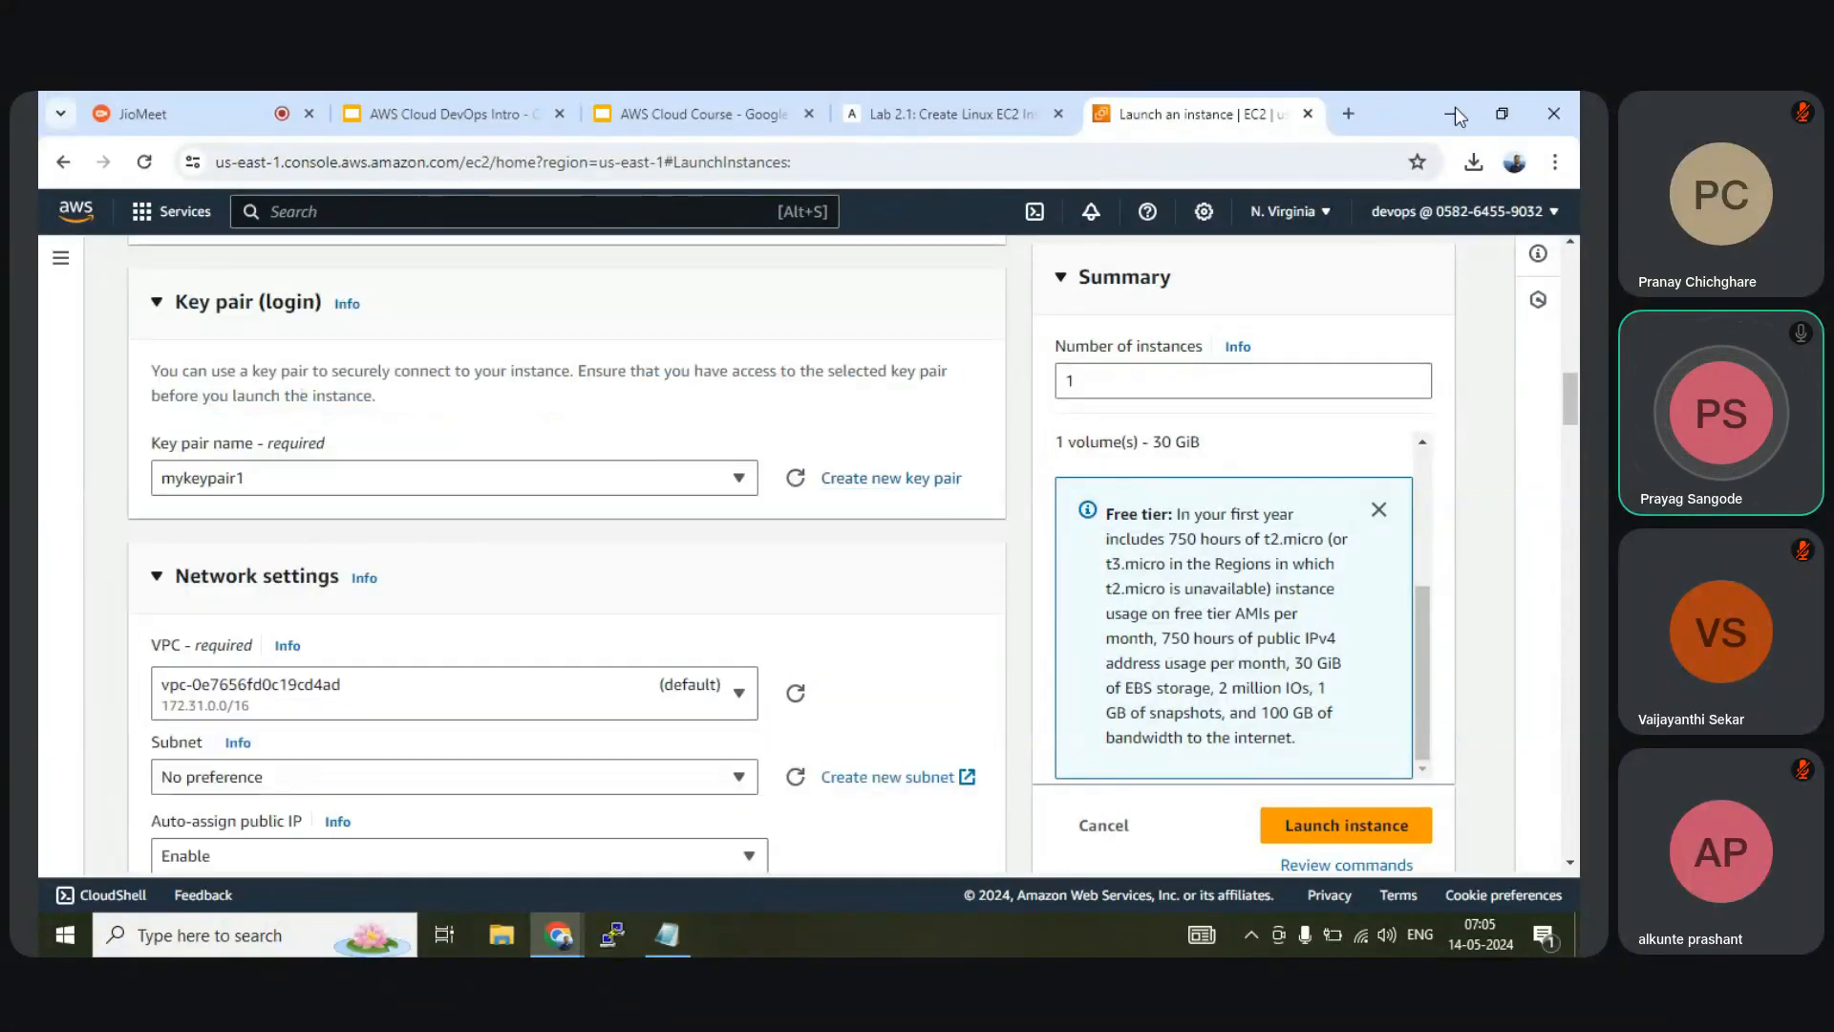
left_click(1474, 161)
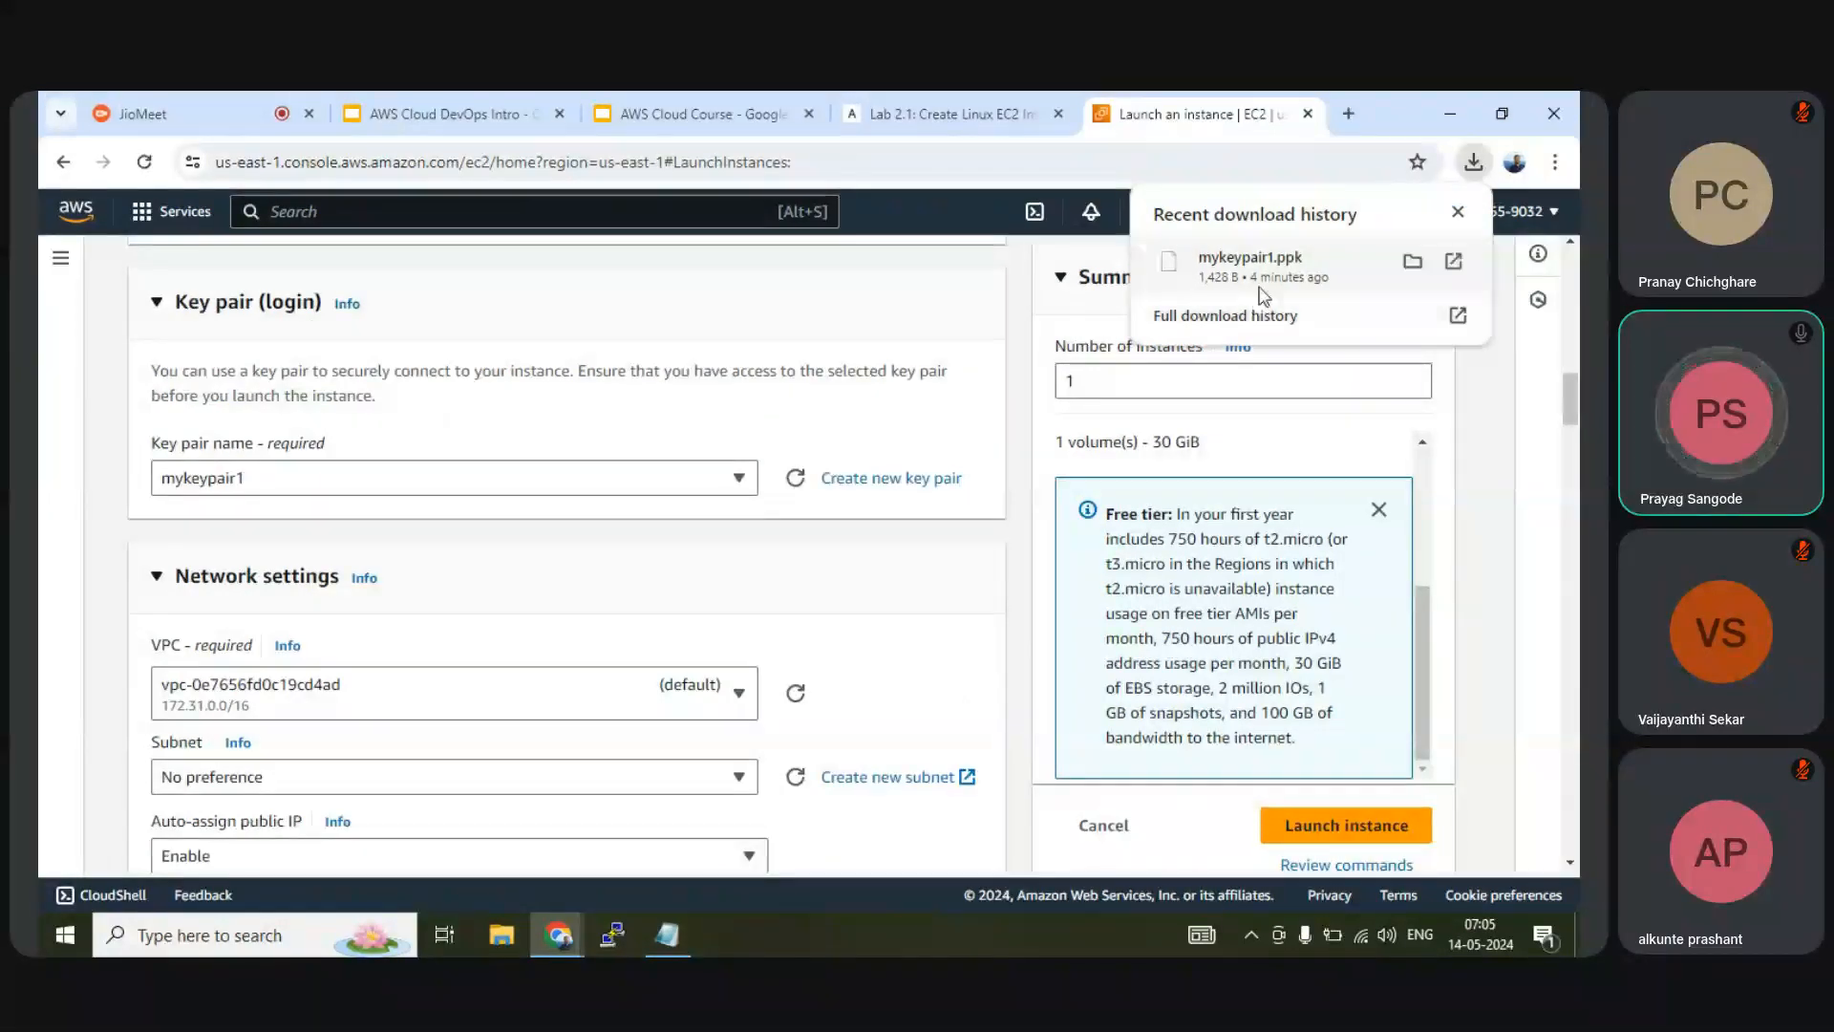
left_click(808, 572)
scroll(798, 559, "down", 2)
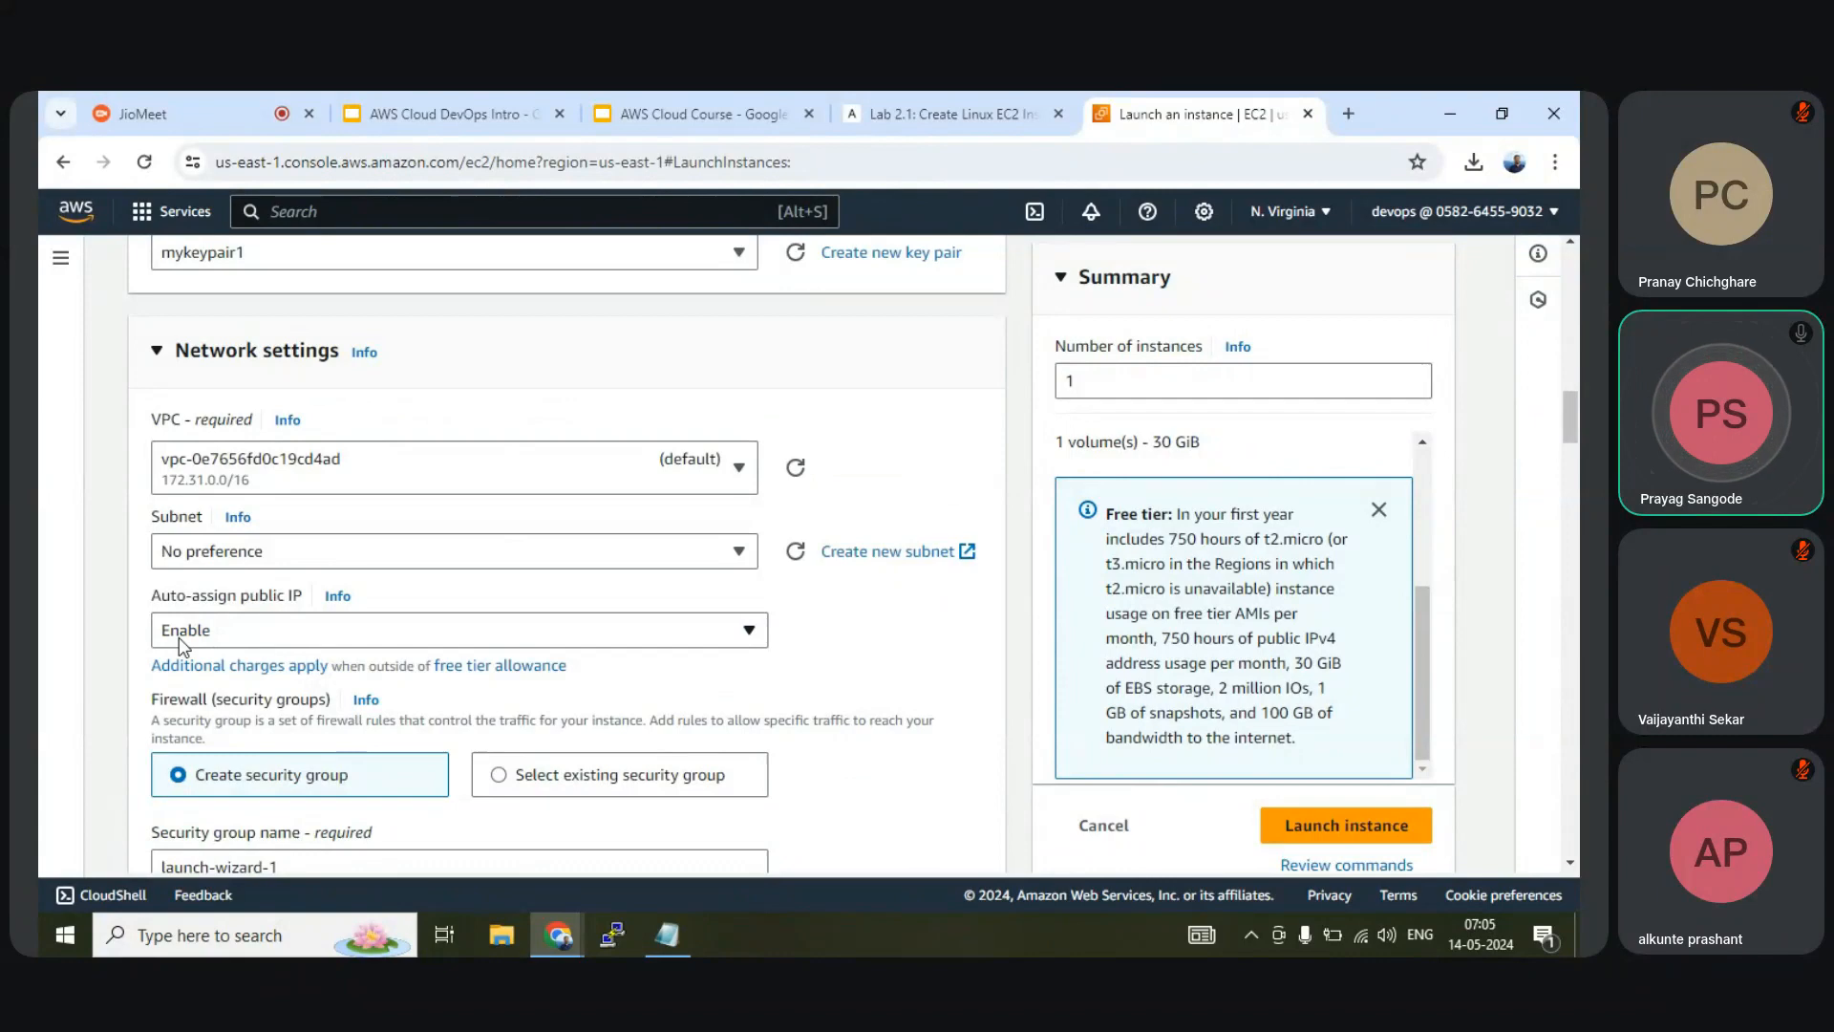
scroll(182, 645, "down", 3)
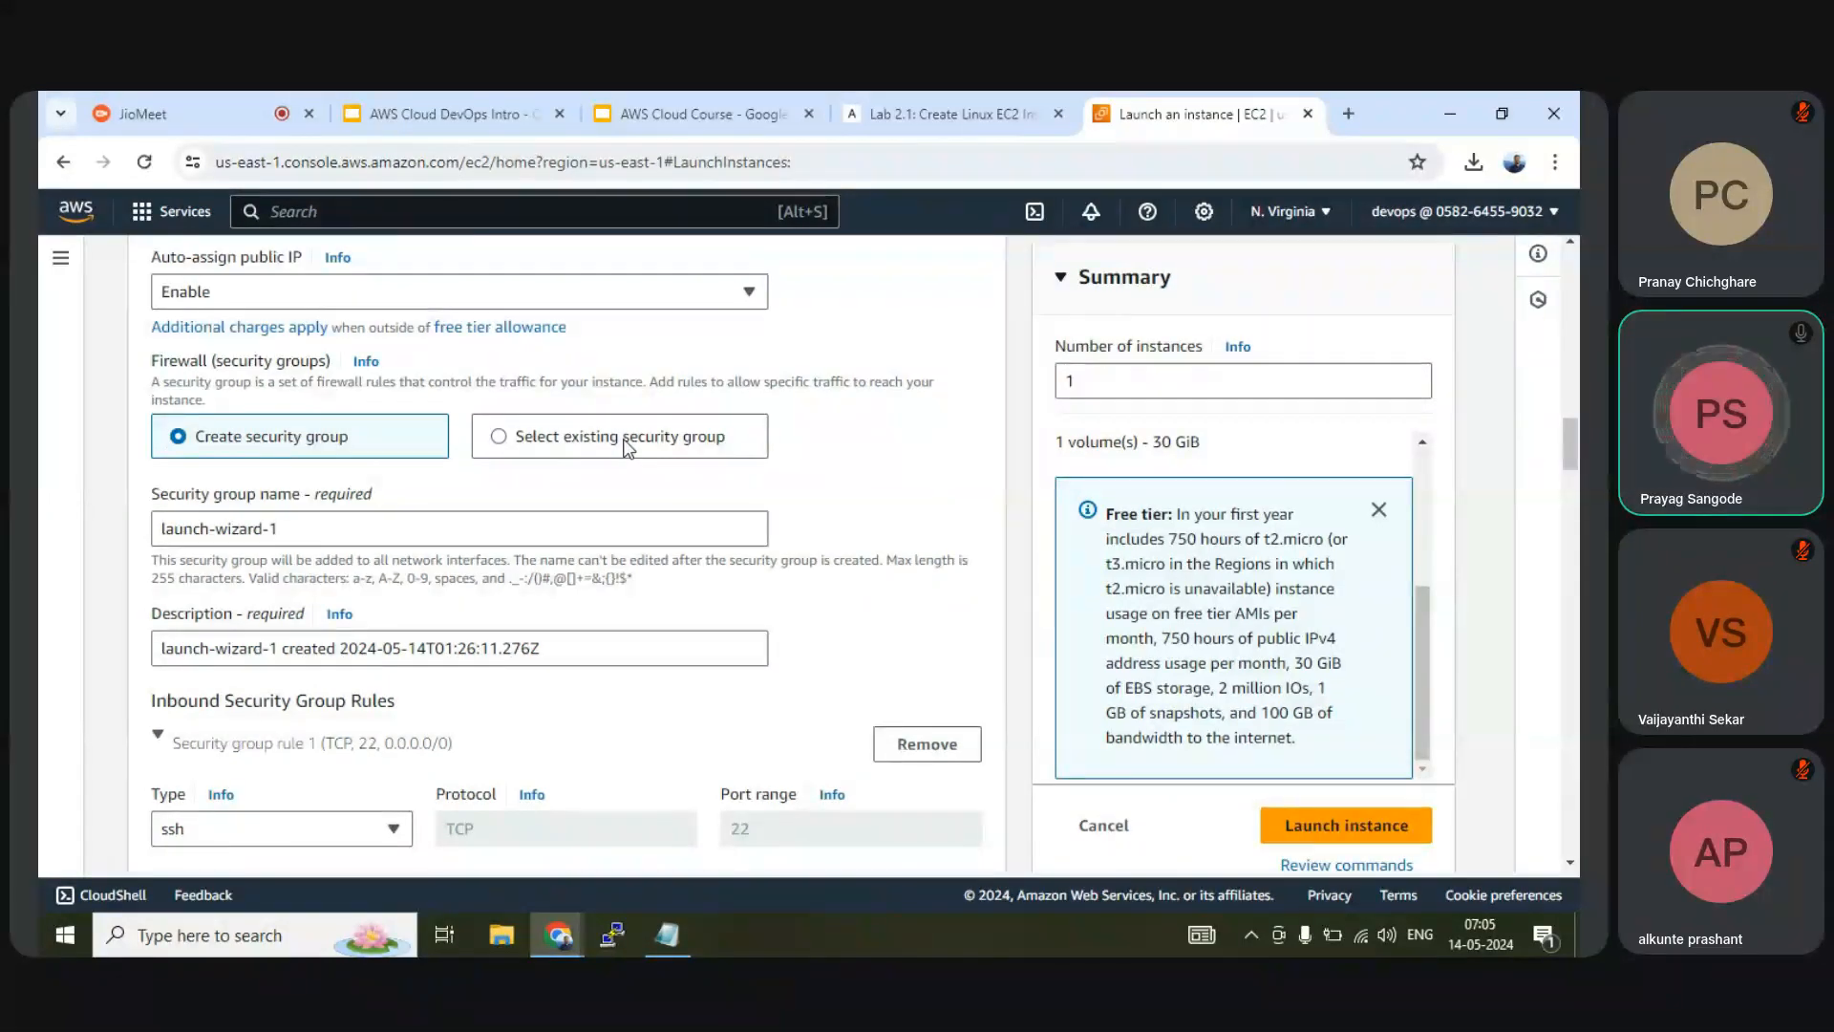
scroll(625, 447, "down", 2)
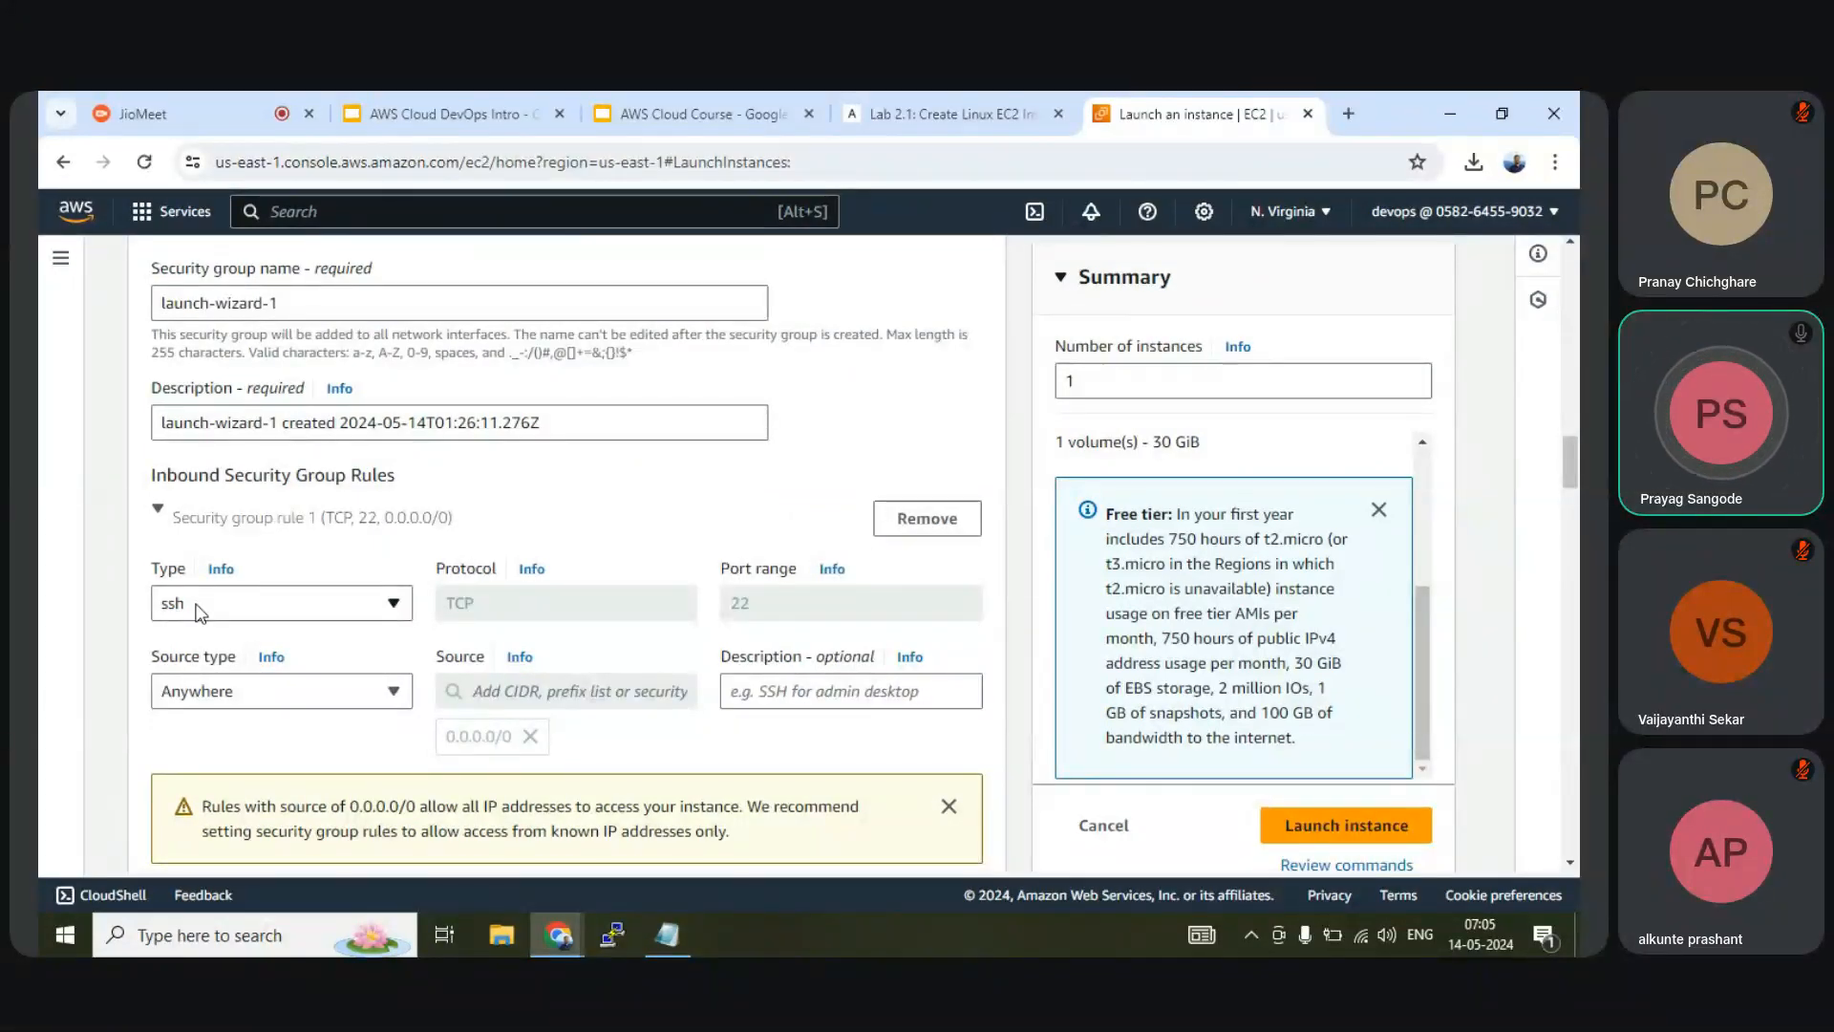
left_click(917, 113)
scroll(923, 510, "down", 10)
scroll(924, 509, "down", 20)
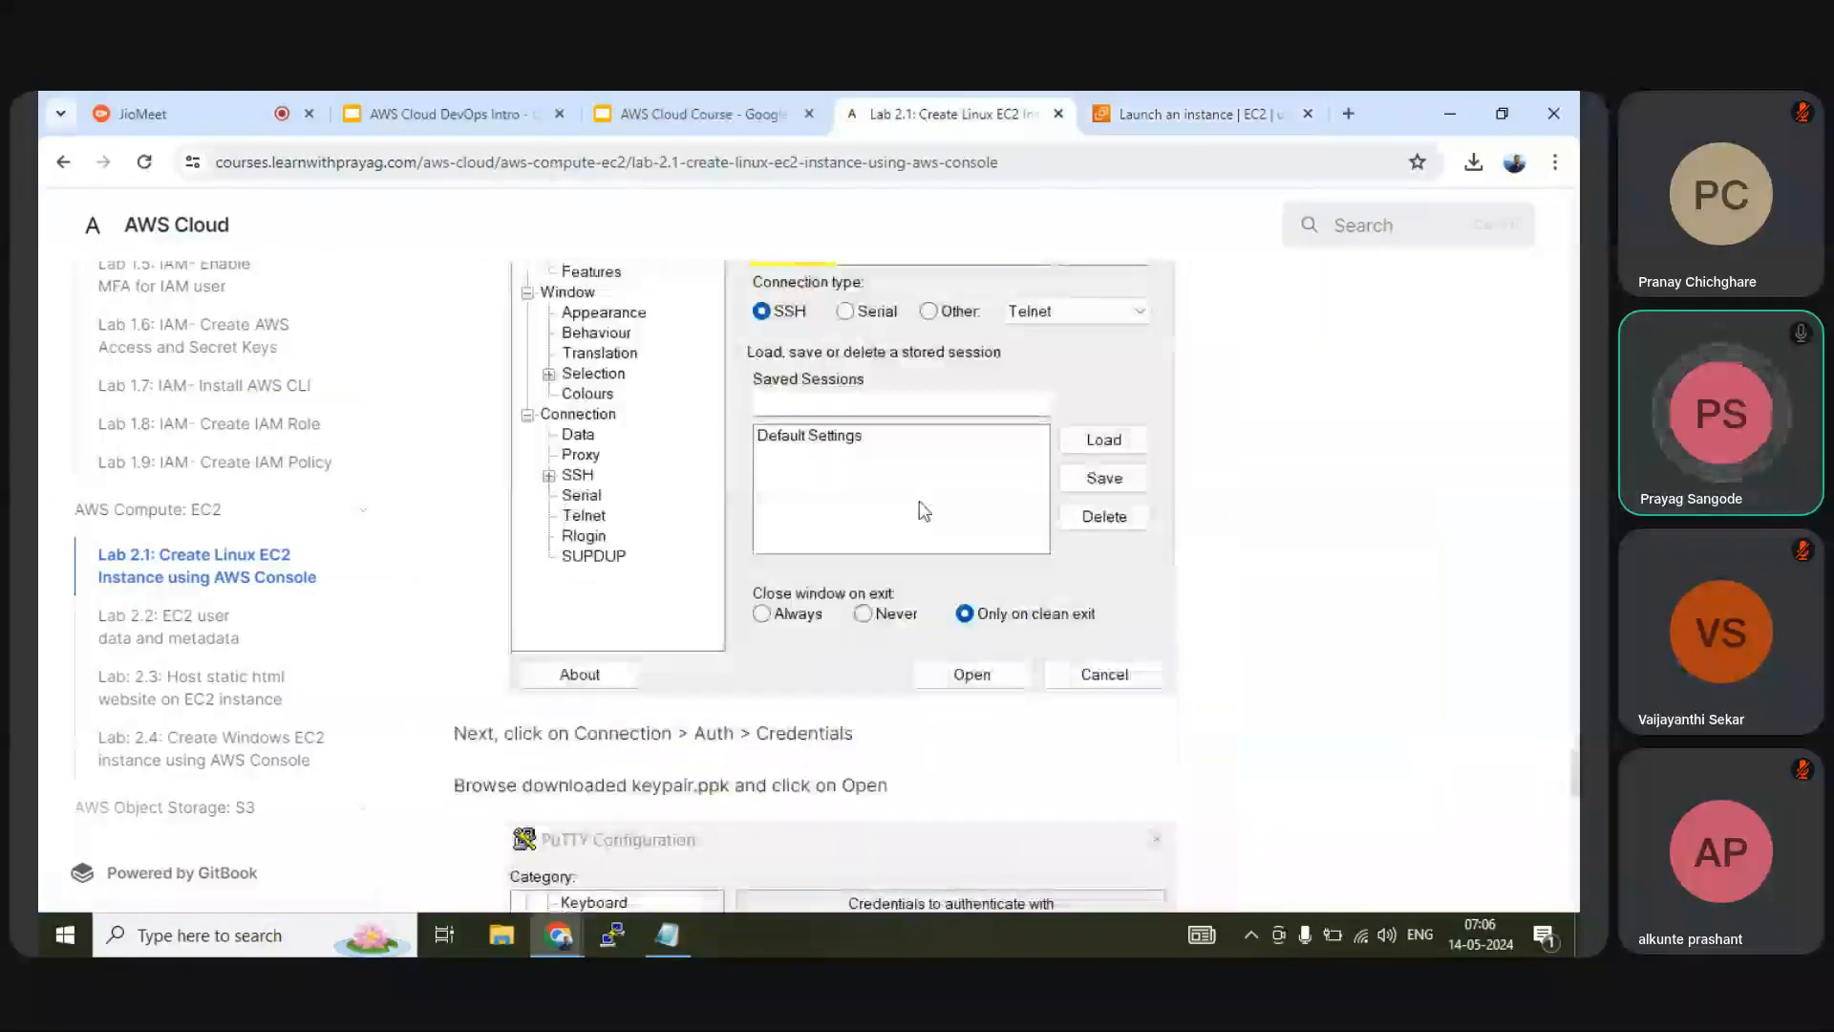
scroll(925, 498, "up", 10)
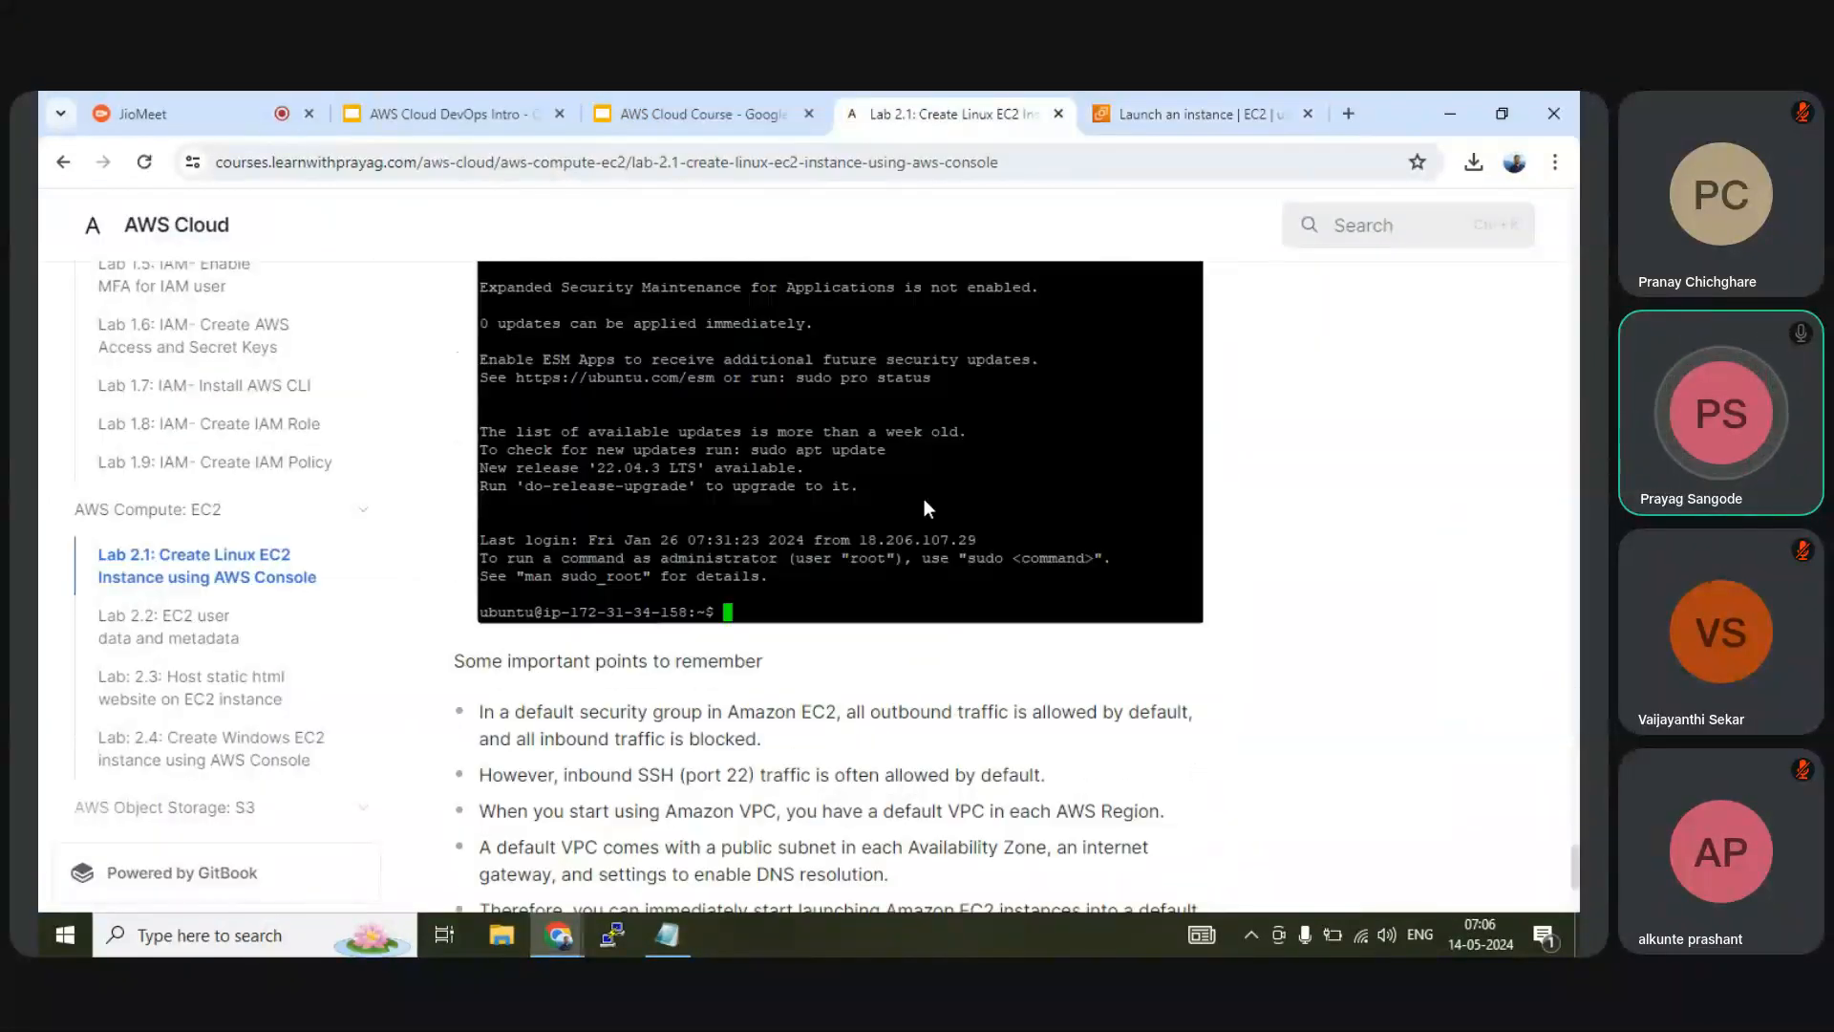
left_click(1155, 115)
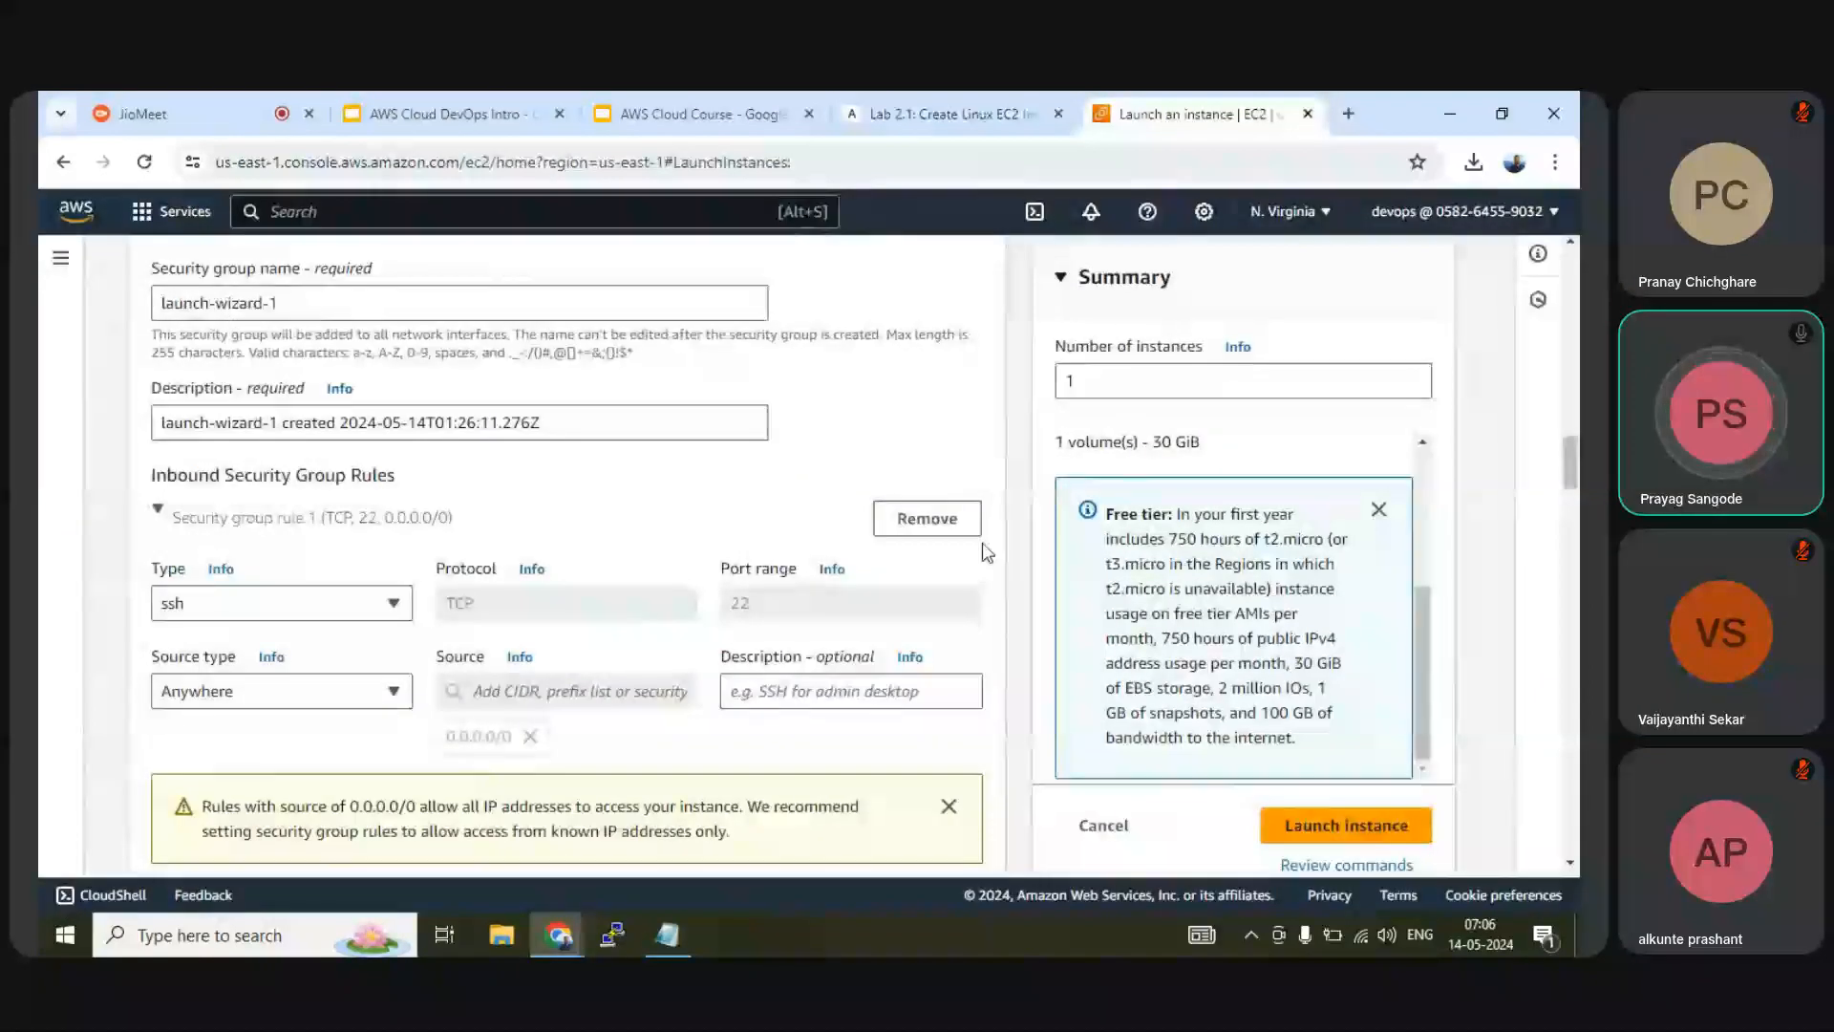
Launch the webserver instance and open its details, noting availability zone us-east-1a
left_click(1328, 835)
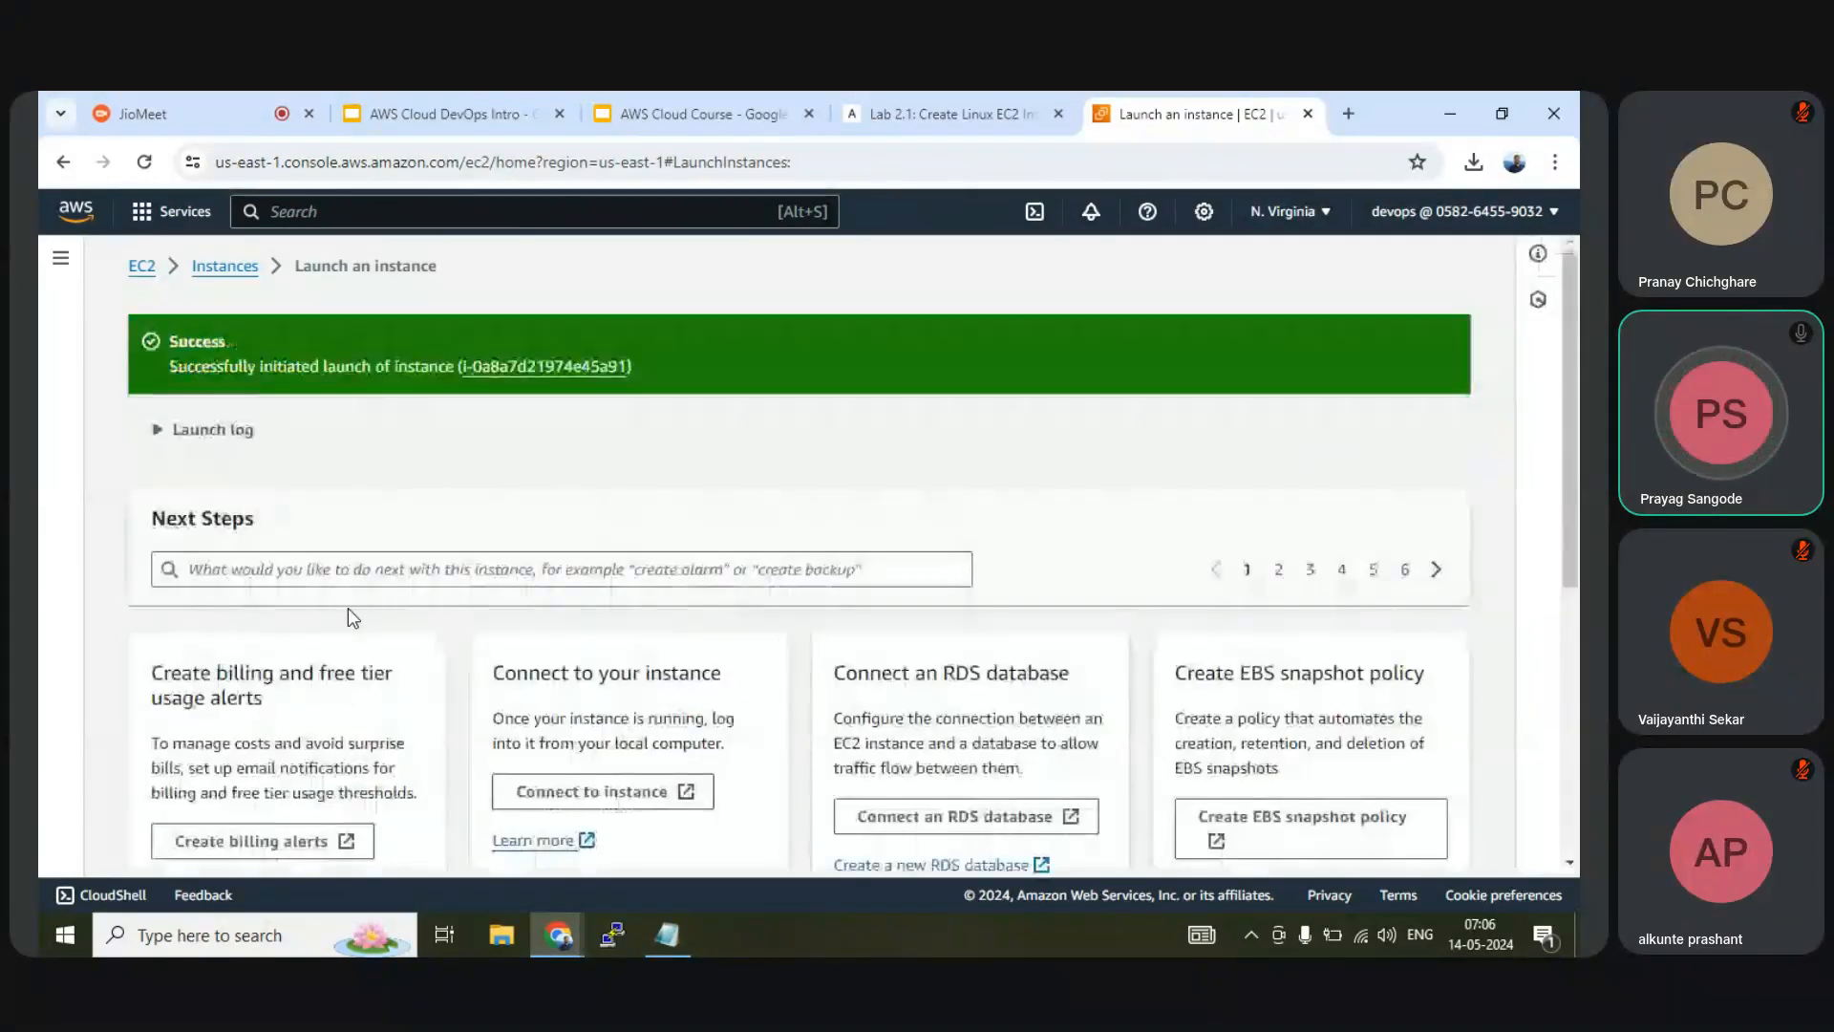
left_click(234, 268)
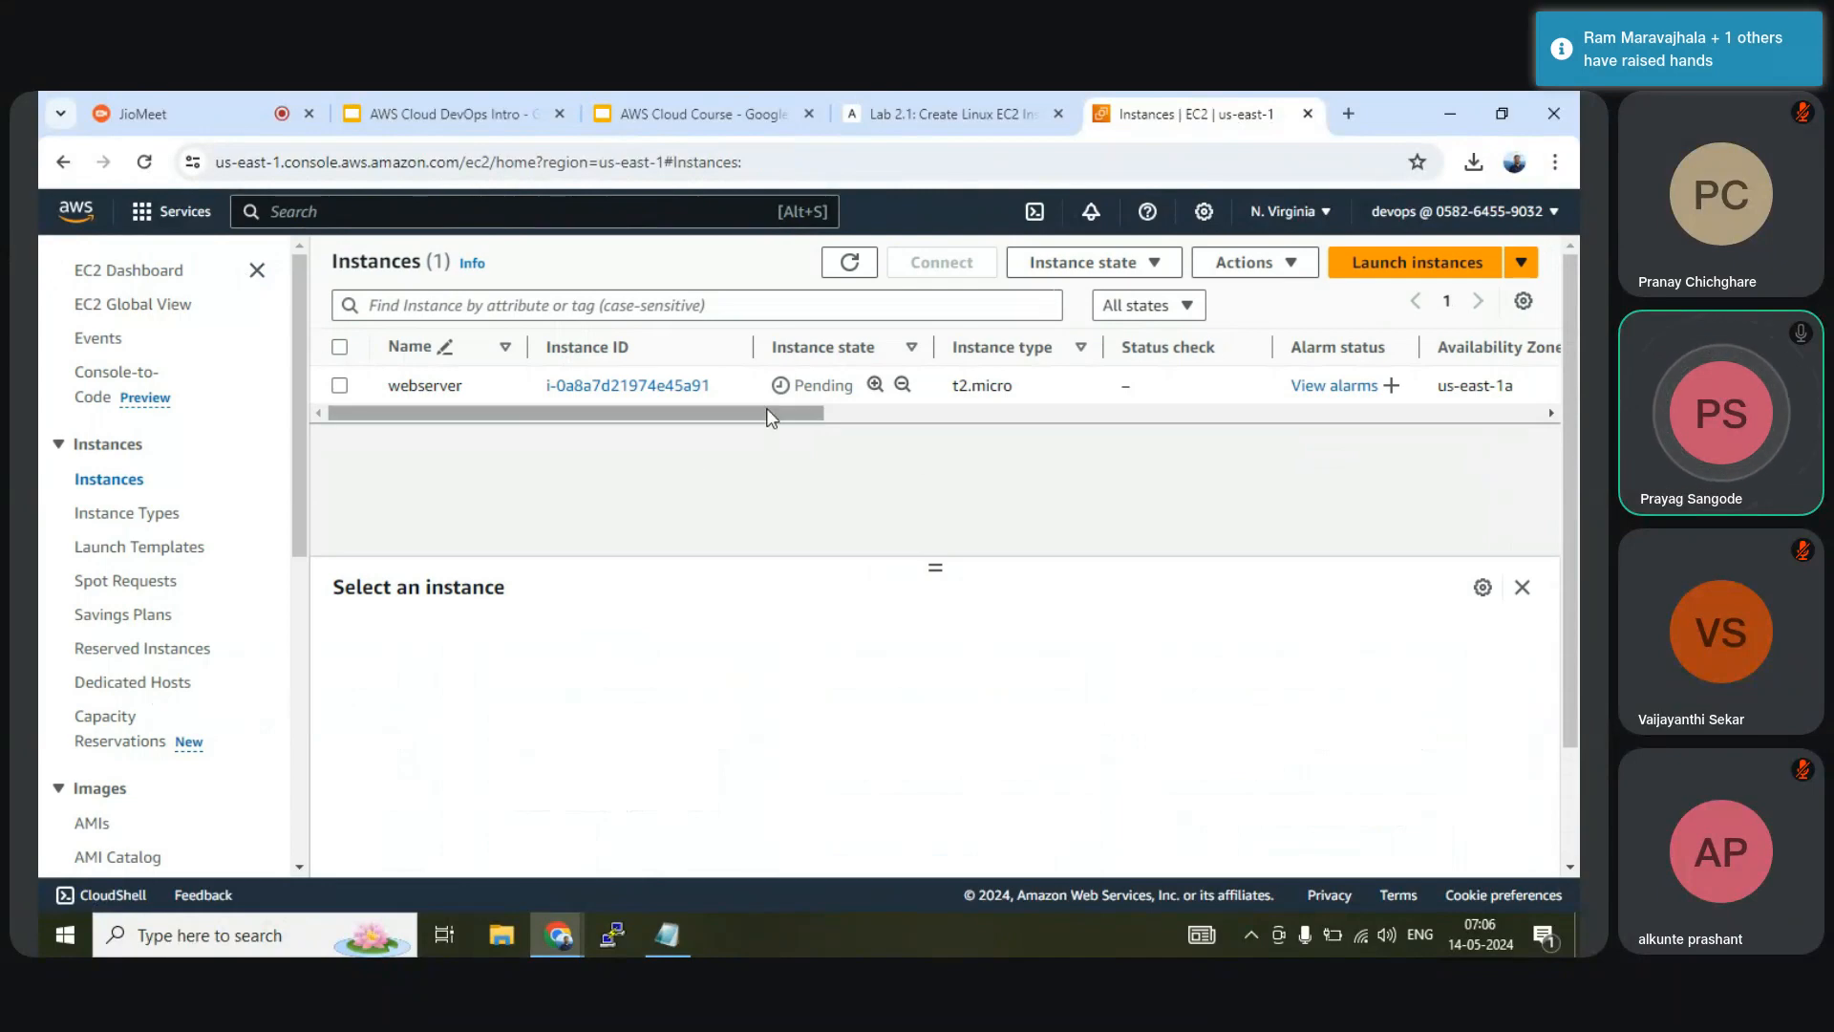
left_click_drag(770, 418, 1050, 386)
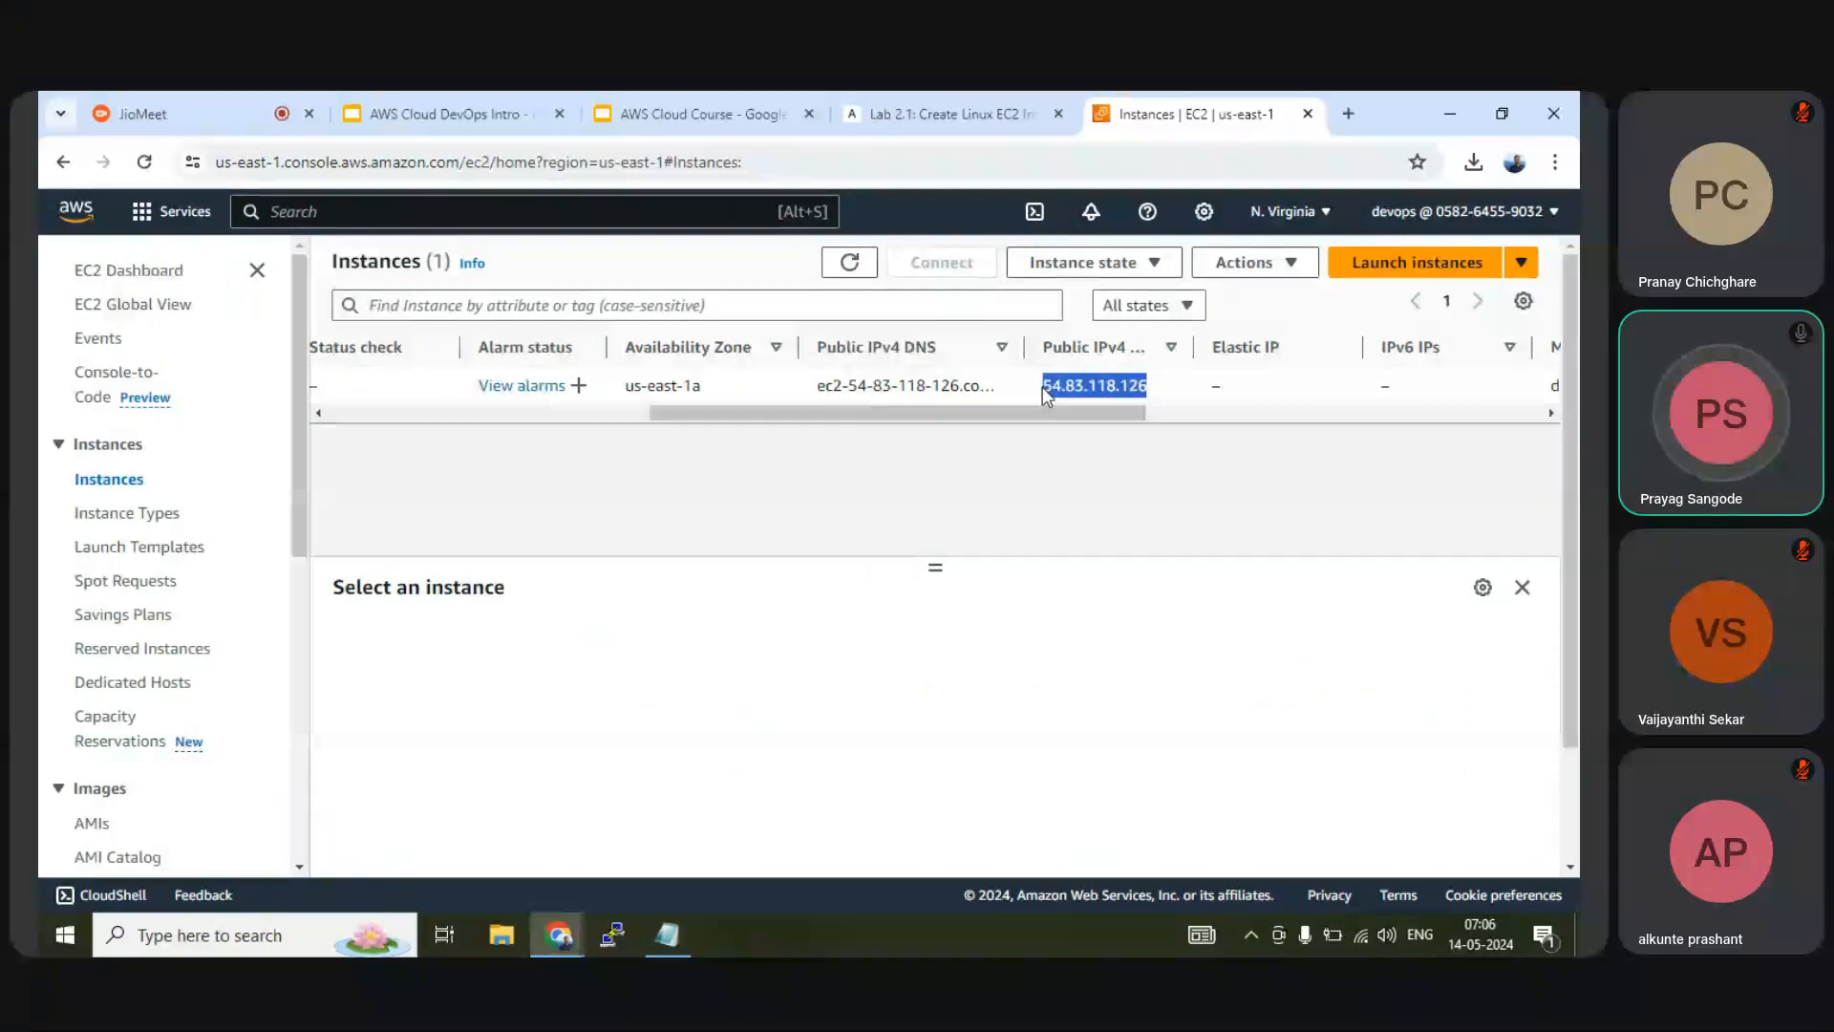
left_click(714, 386)
left_click_drag(714, 386, 686, 391)
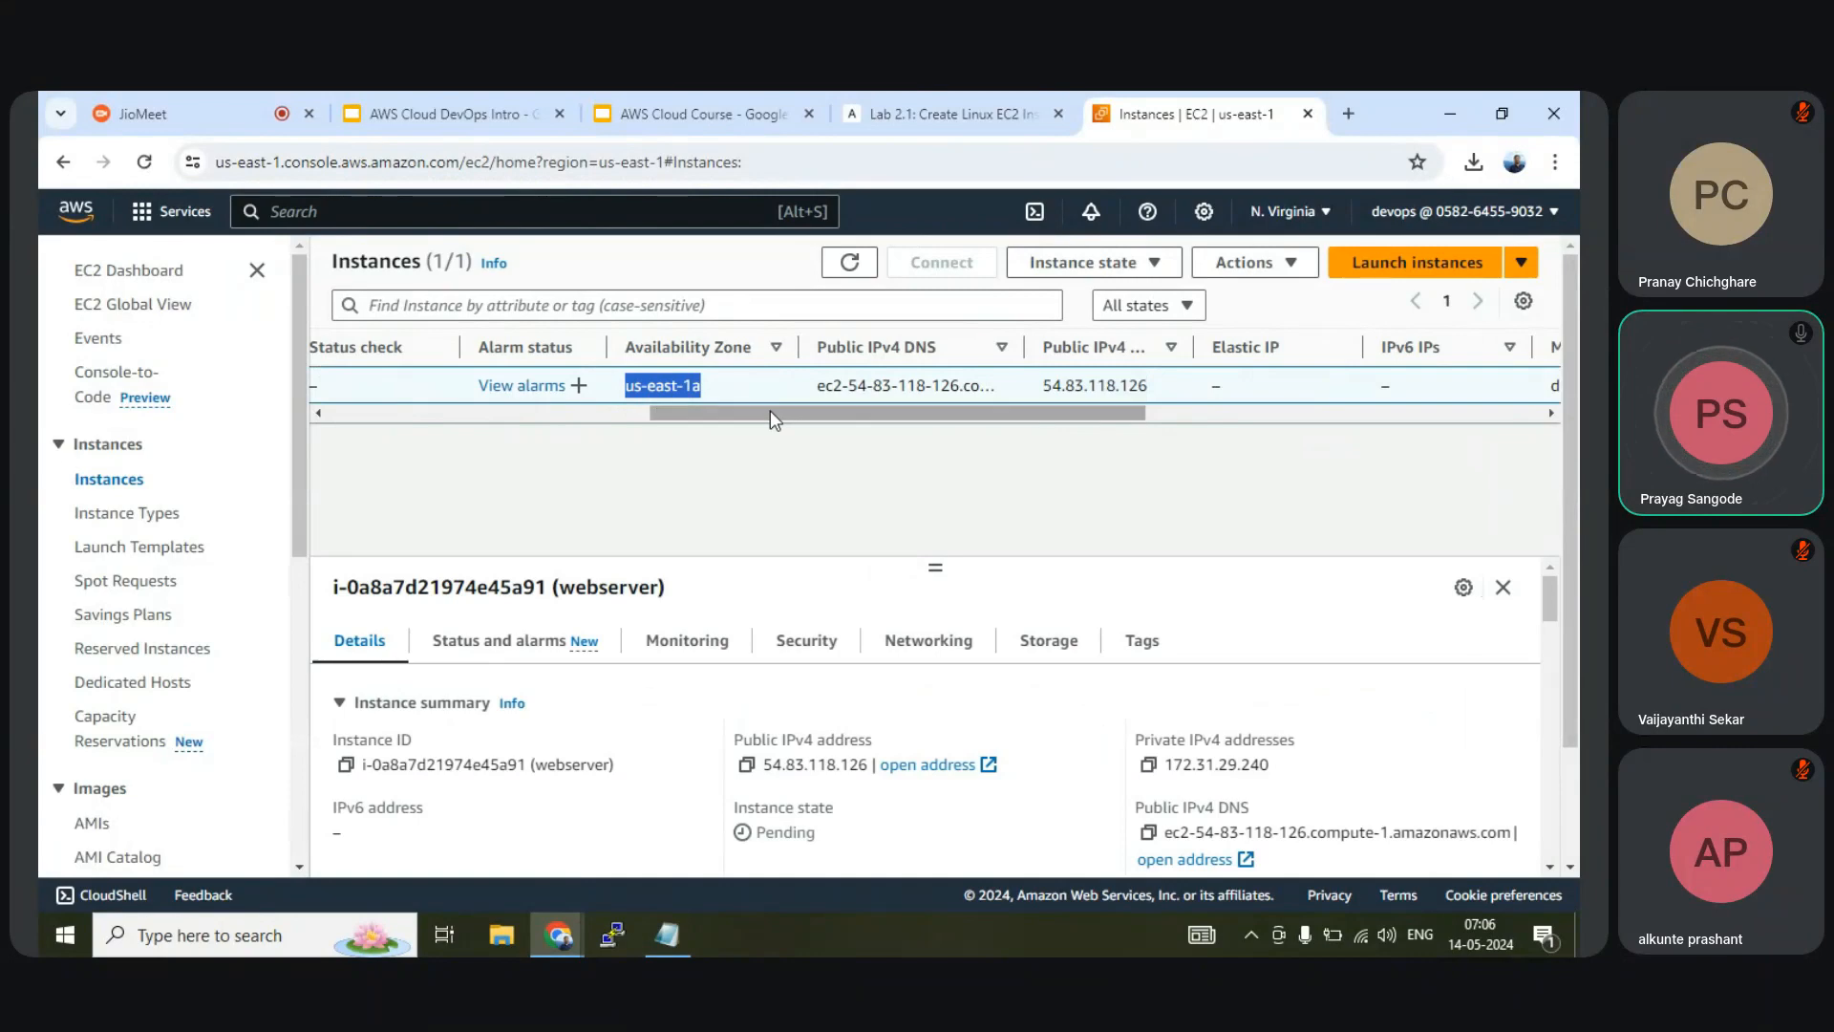
left_click_drag(965, 421, 503, 403)
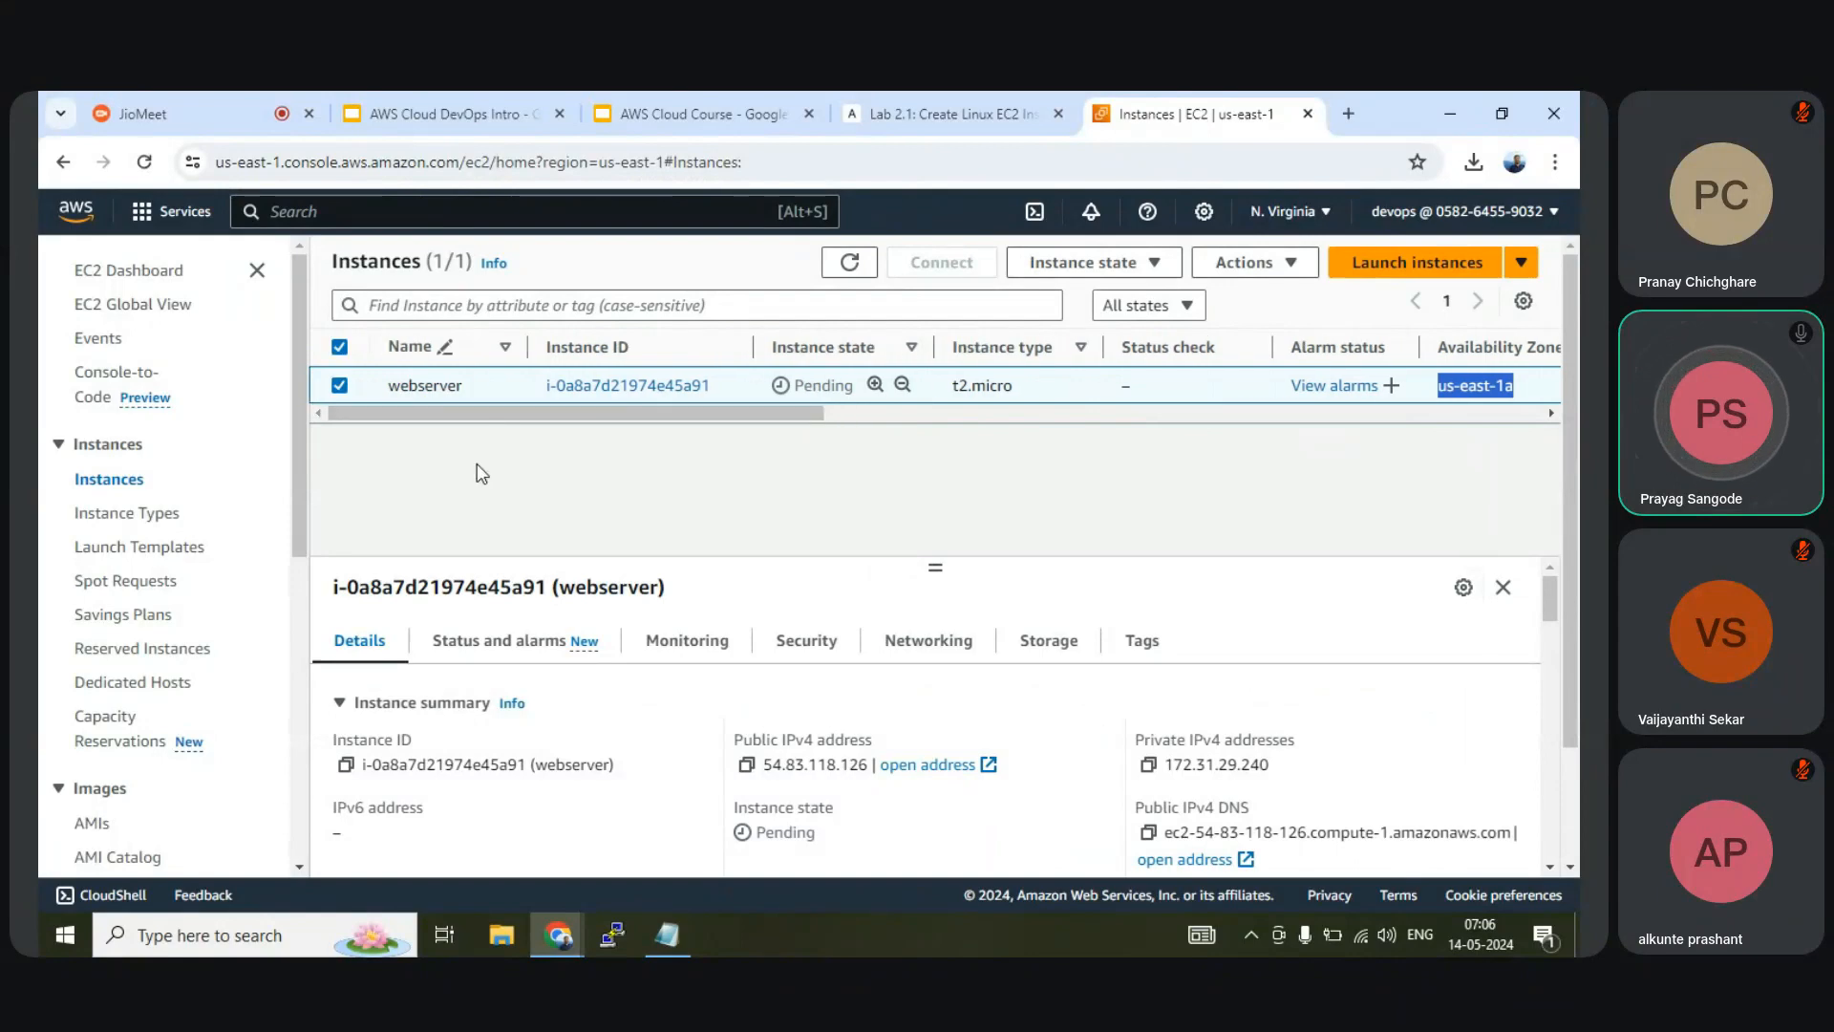
Return to Instances and review the running webserver's ID, private IP and key pair mykeypair1
left_click(120, 513)
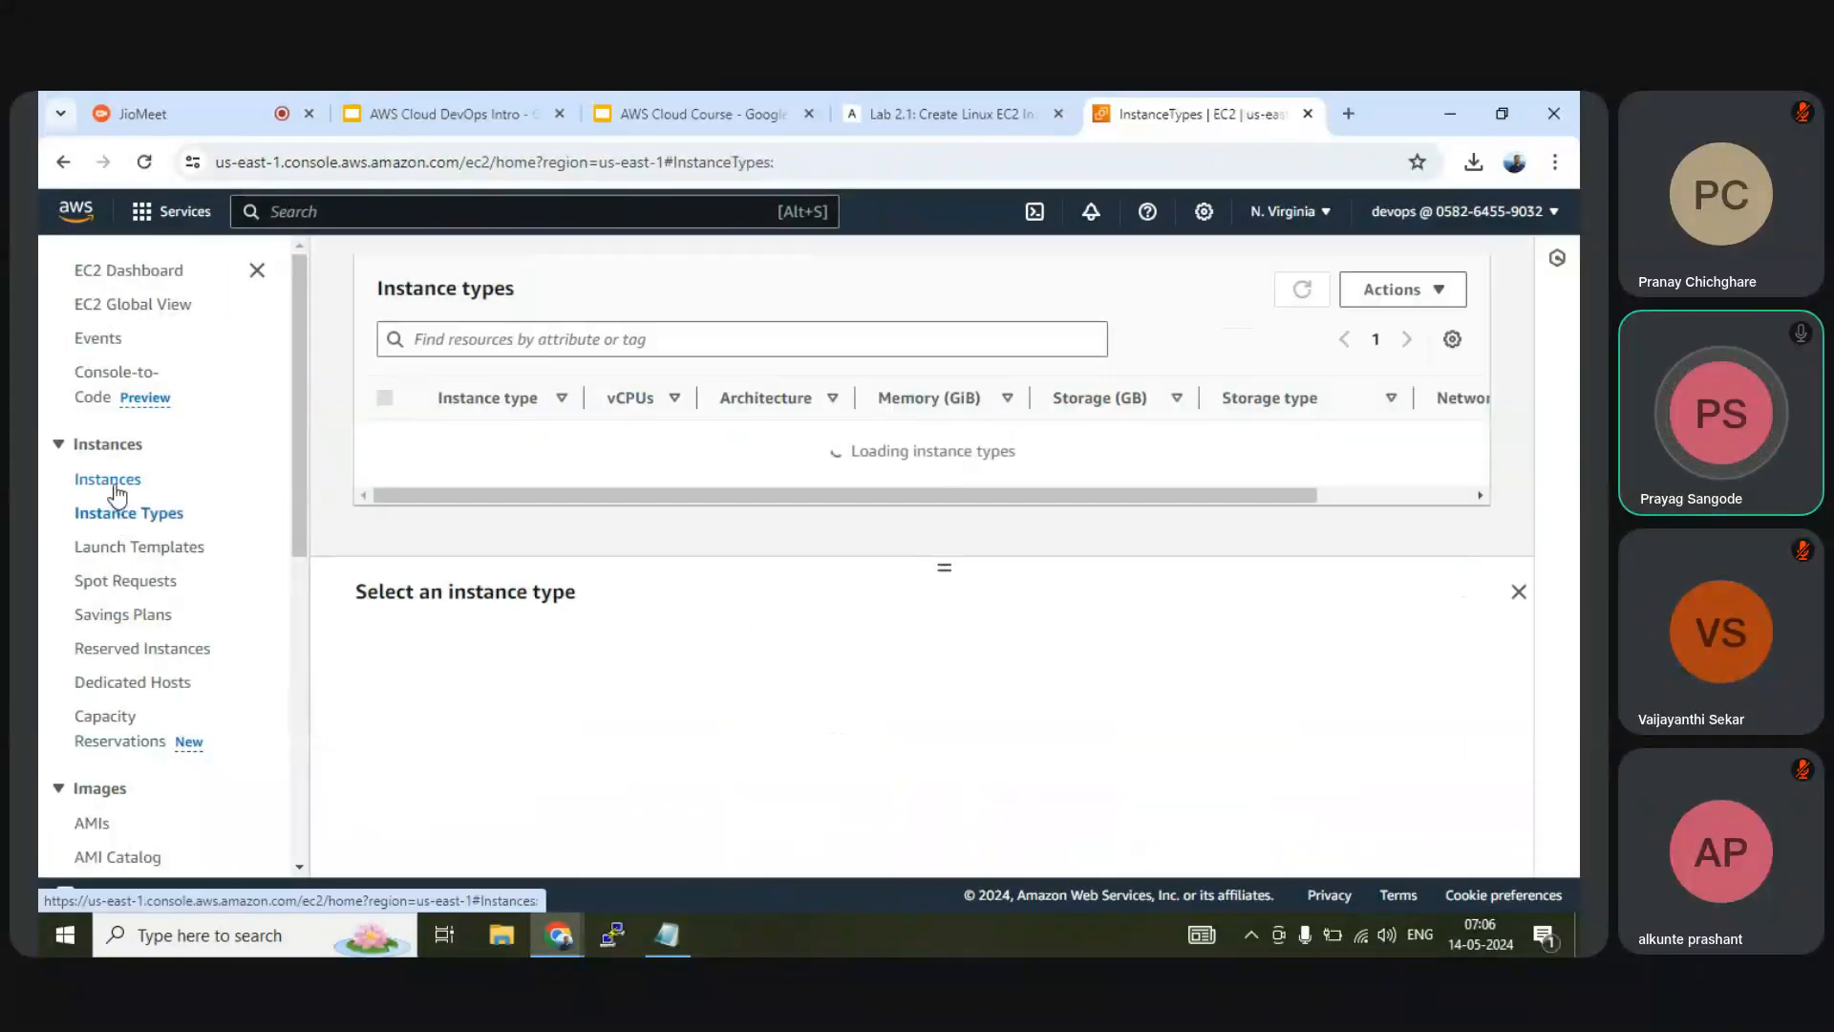
left_click(114, 485)
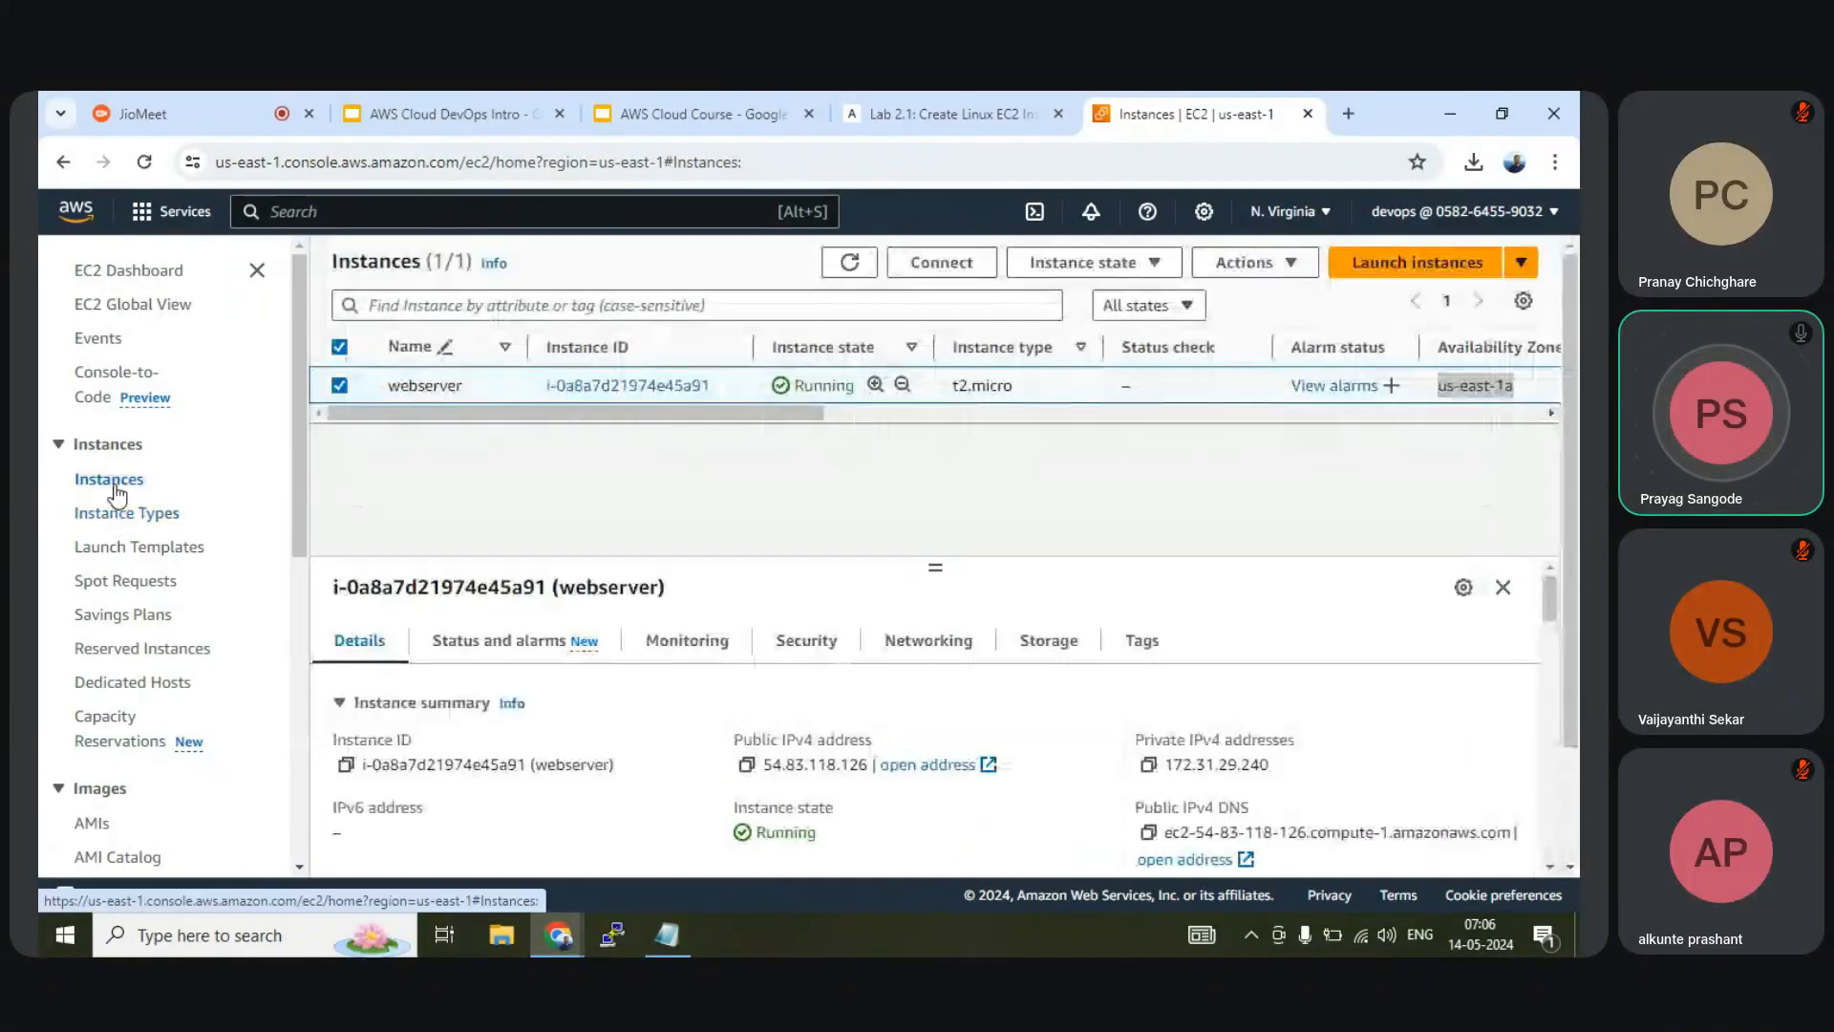
mouse_move(791, 415)
left_mouse_down()
mouse_move(814, 419)
mouse_move(791, 419)
left_mouse_up()
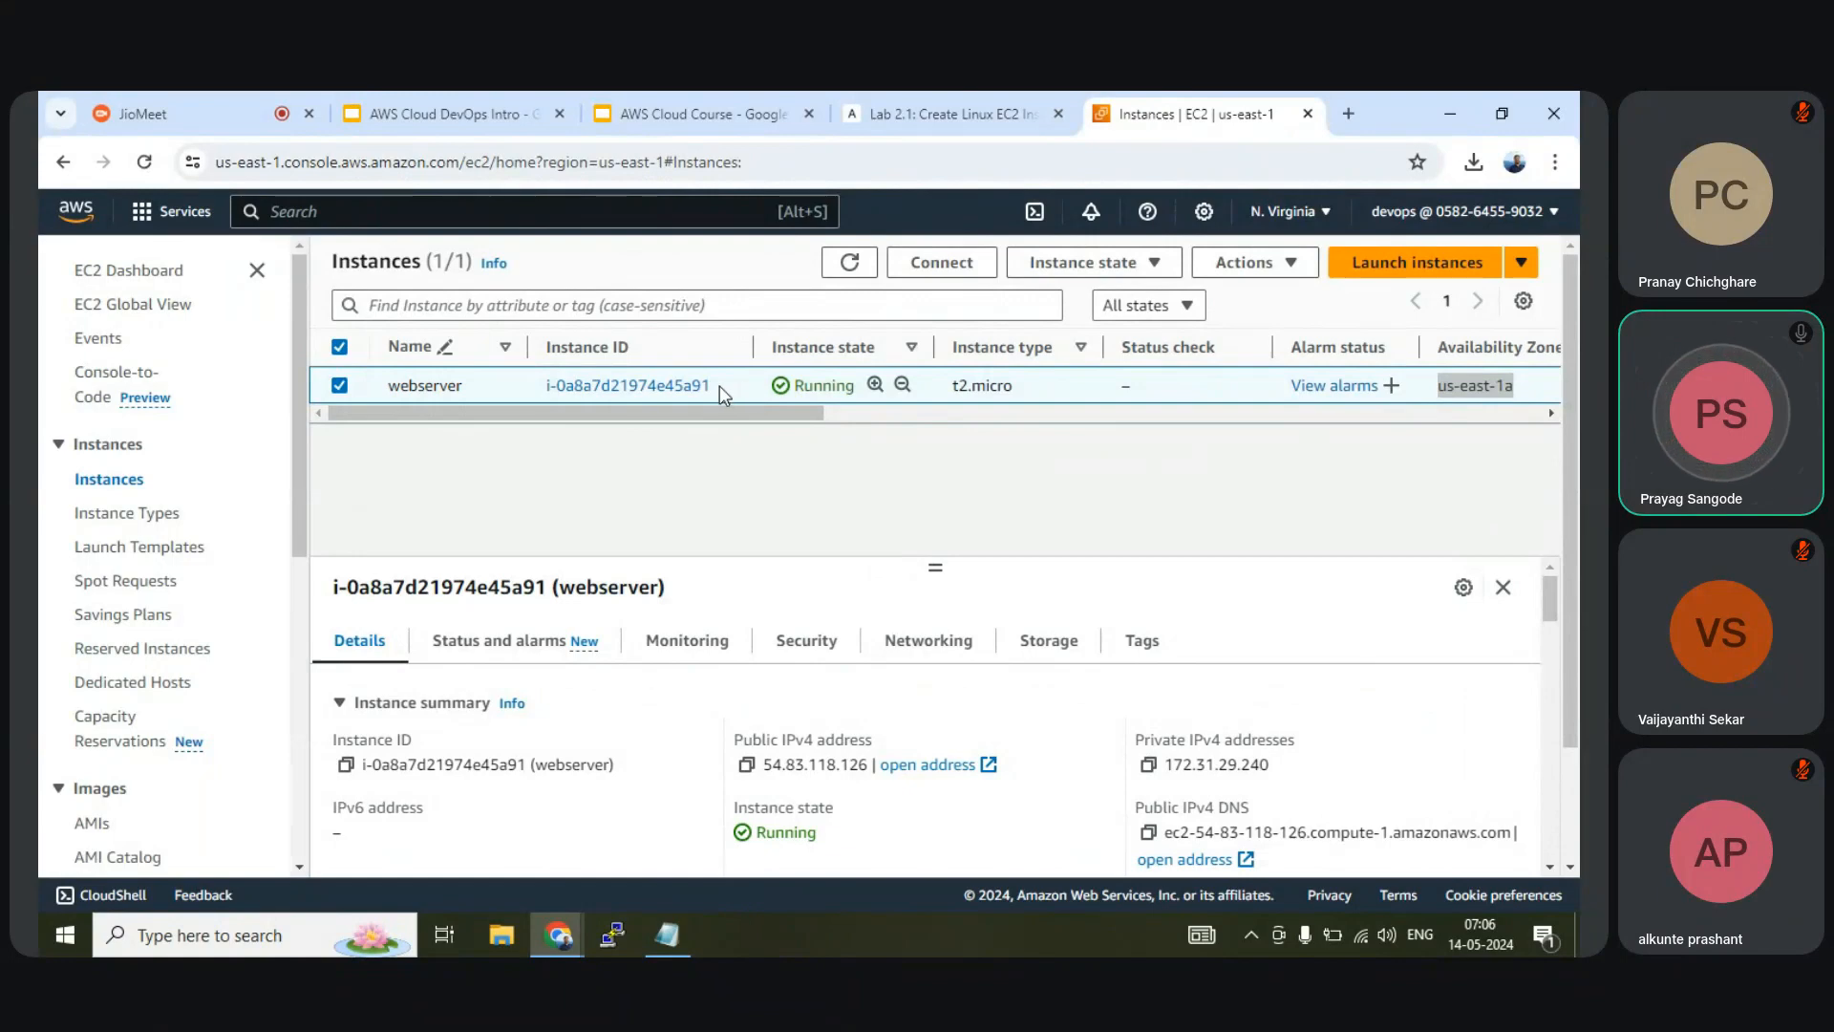
left_click_drag(720, 386, 545, 386)
left_click_drag(760, 421, 841, 422)
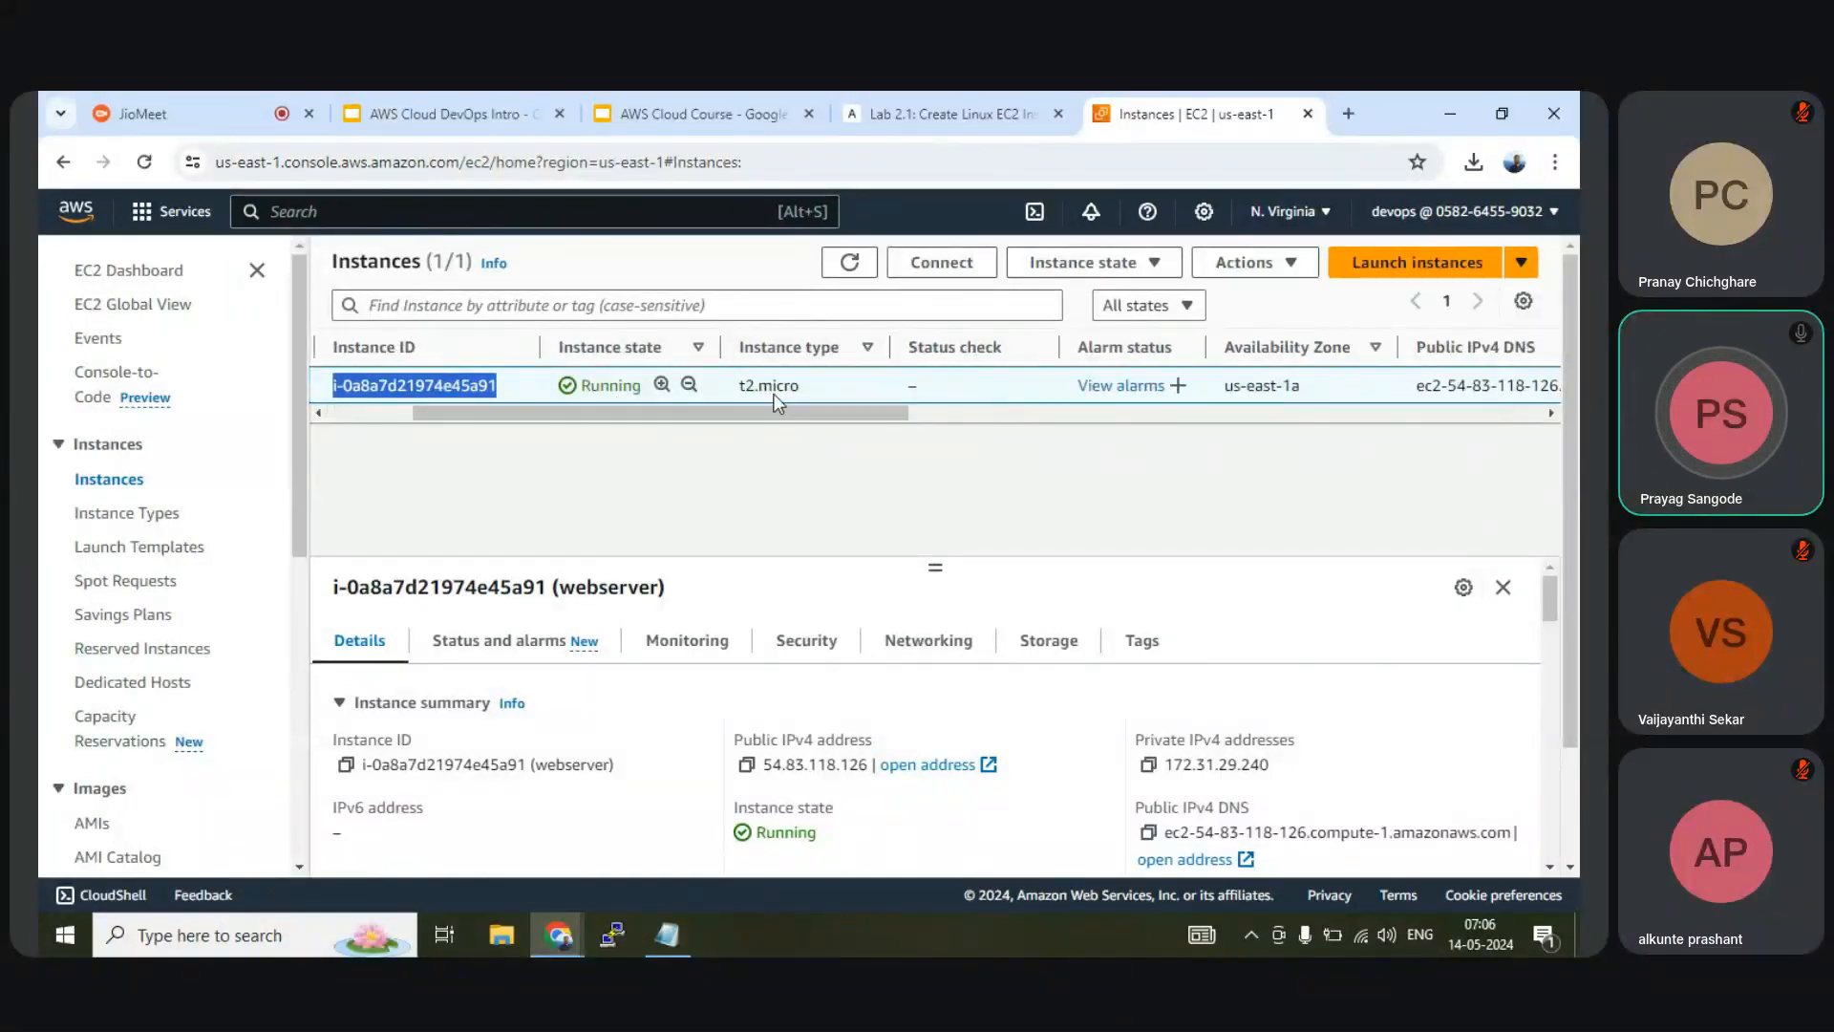
left_click_drag(799, 403, 1151, 420)
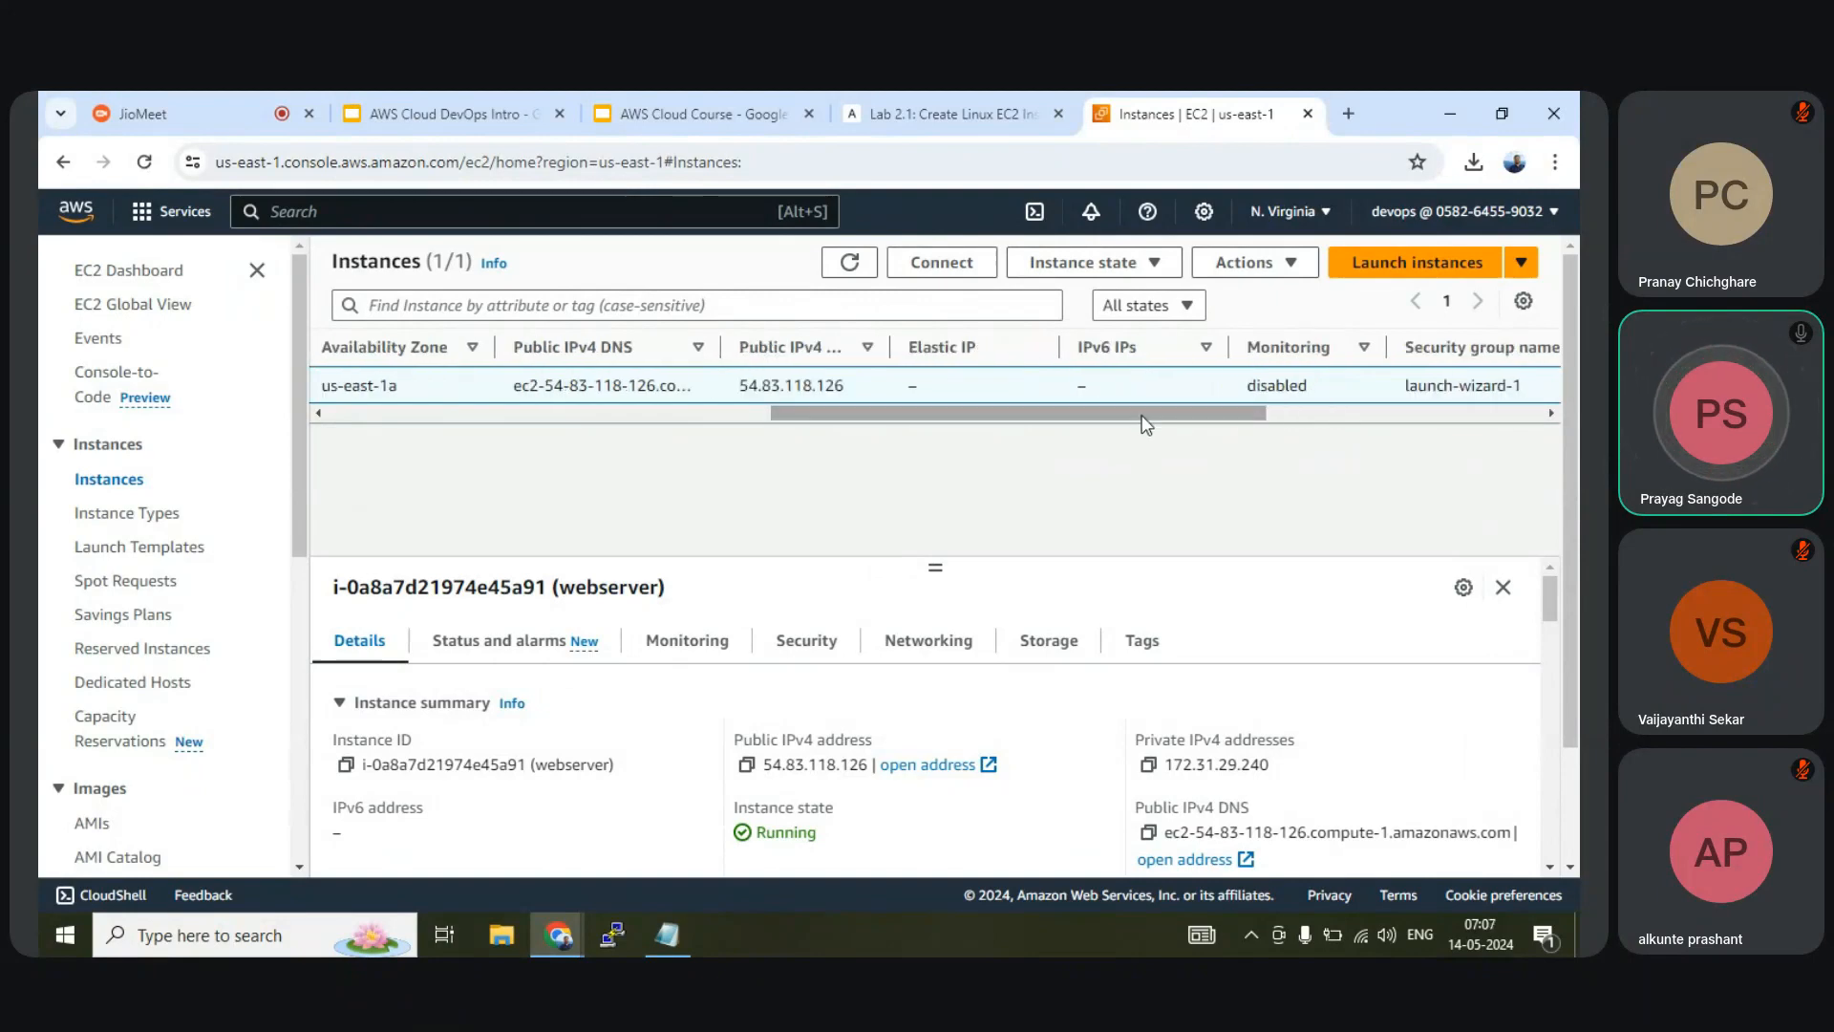
Turn on the Private DNS name column in table preferences and confirm
left_click(1524, 302)
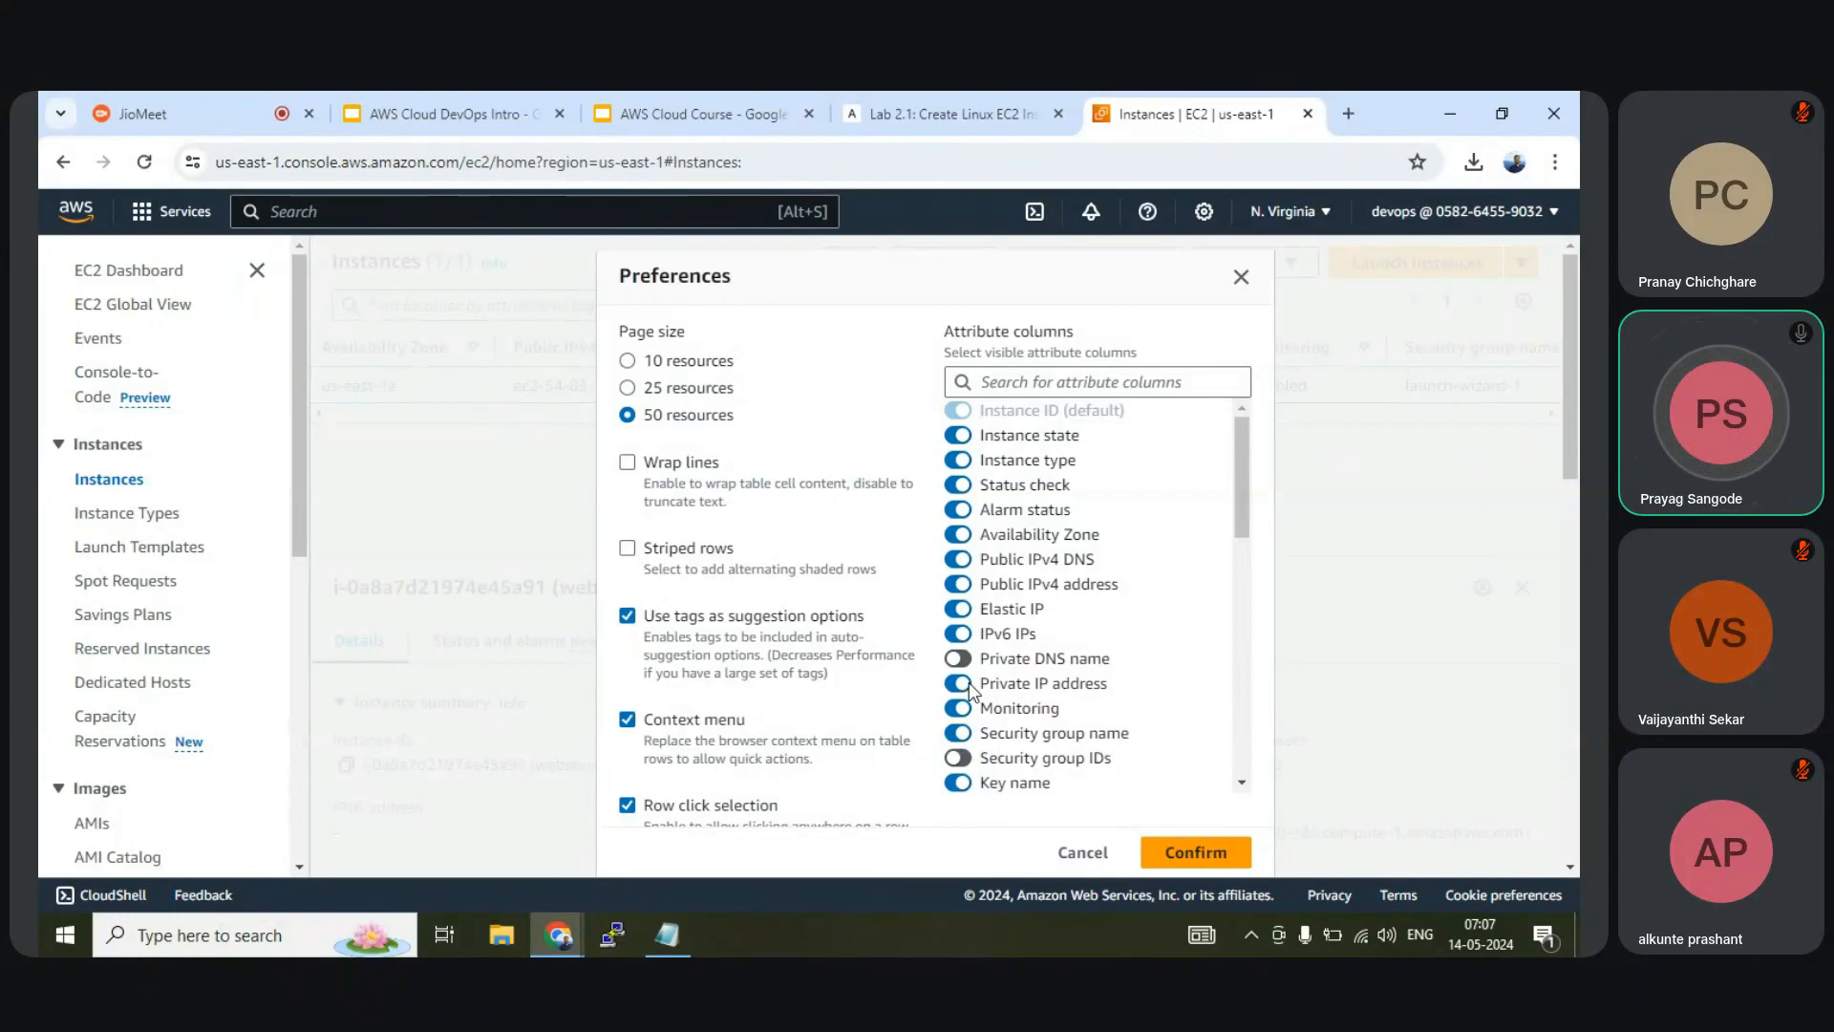
left_click(958, 658)
scroll(1043, 675, "down", 5)
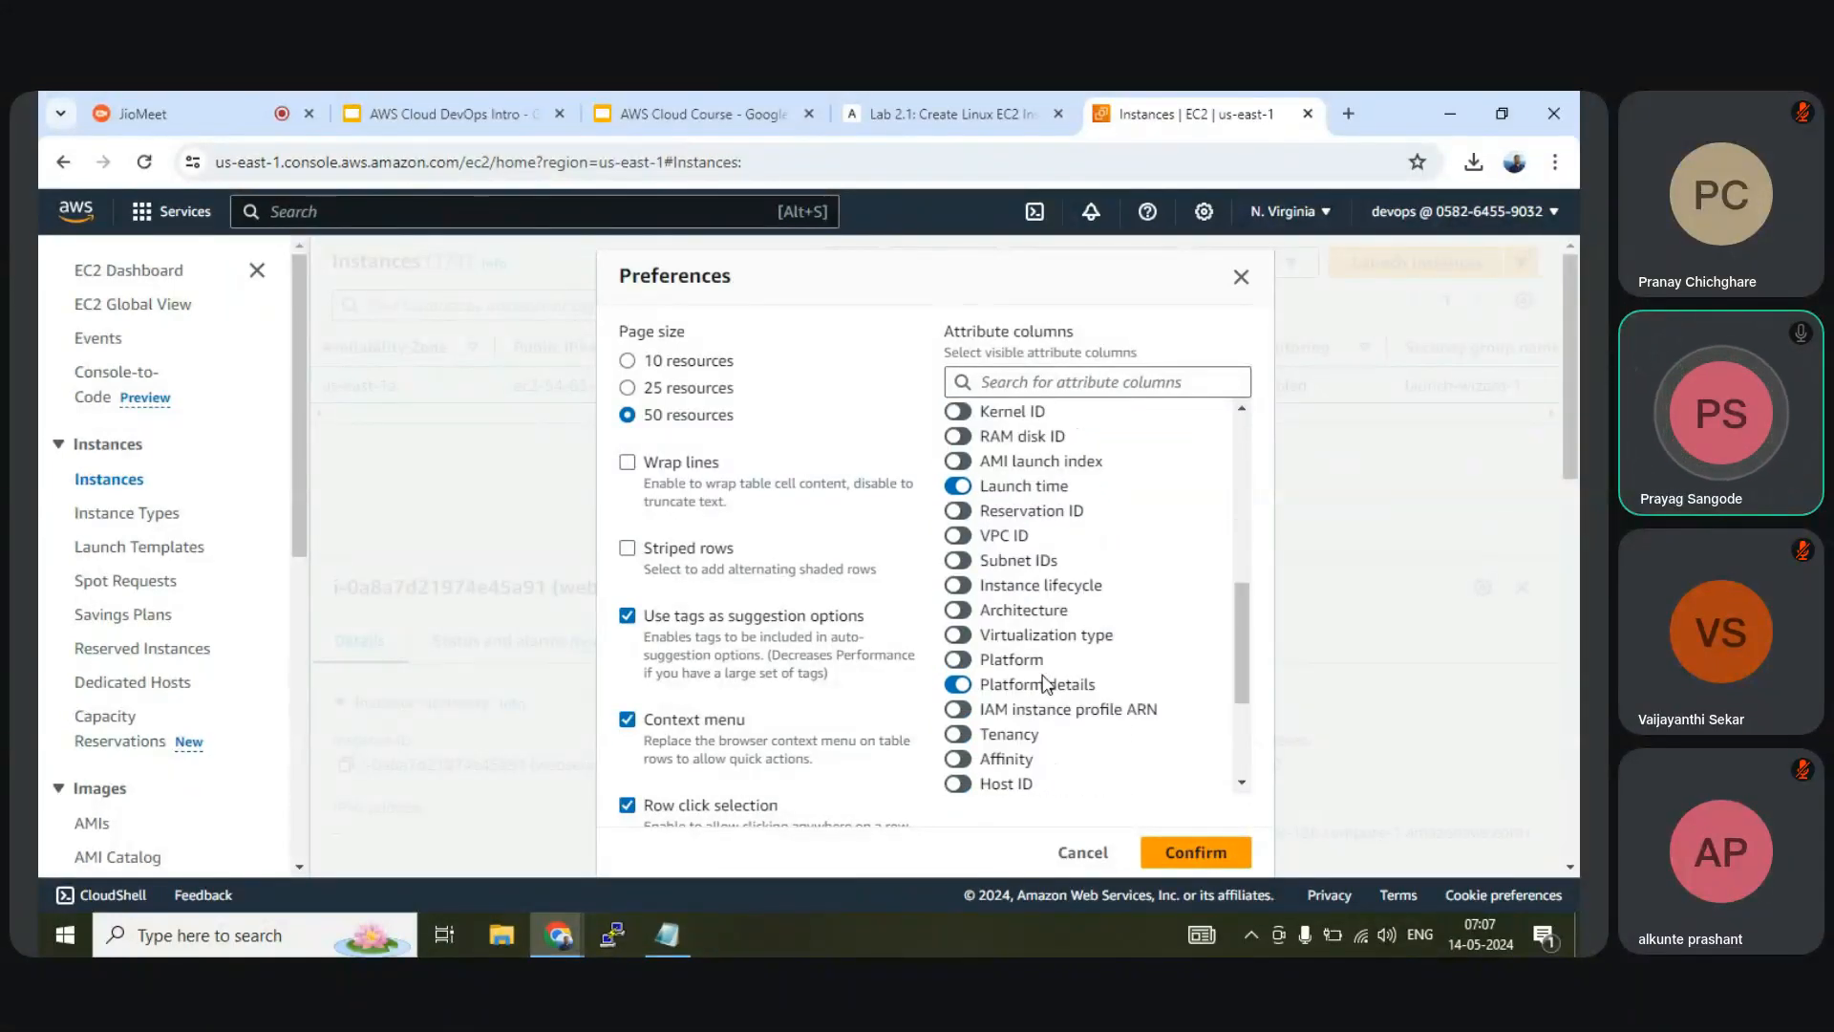
scroll(1051, 707, "up", 3)
scroll(1051, 721, "up", 3)
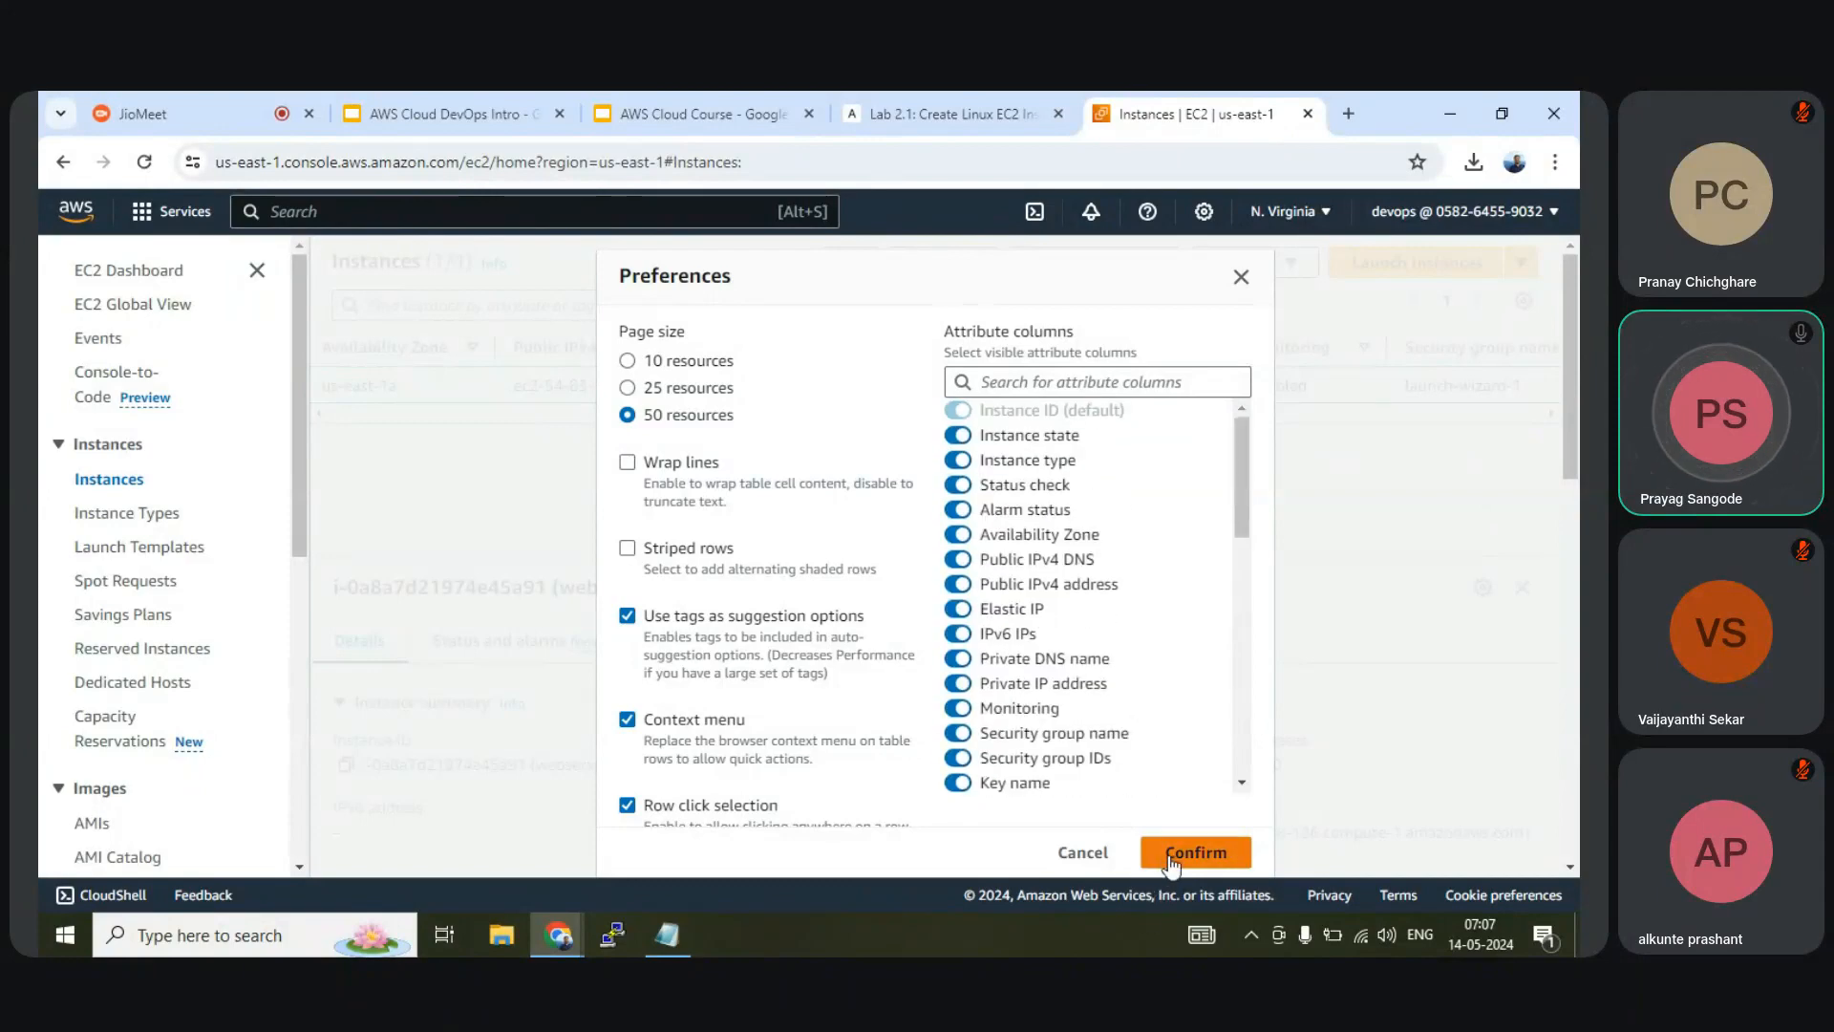
scroll(1099, 632, "down", 8)
scroll(1099, 650, "up", 10)
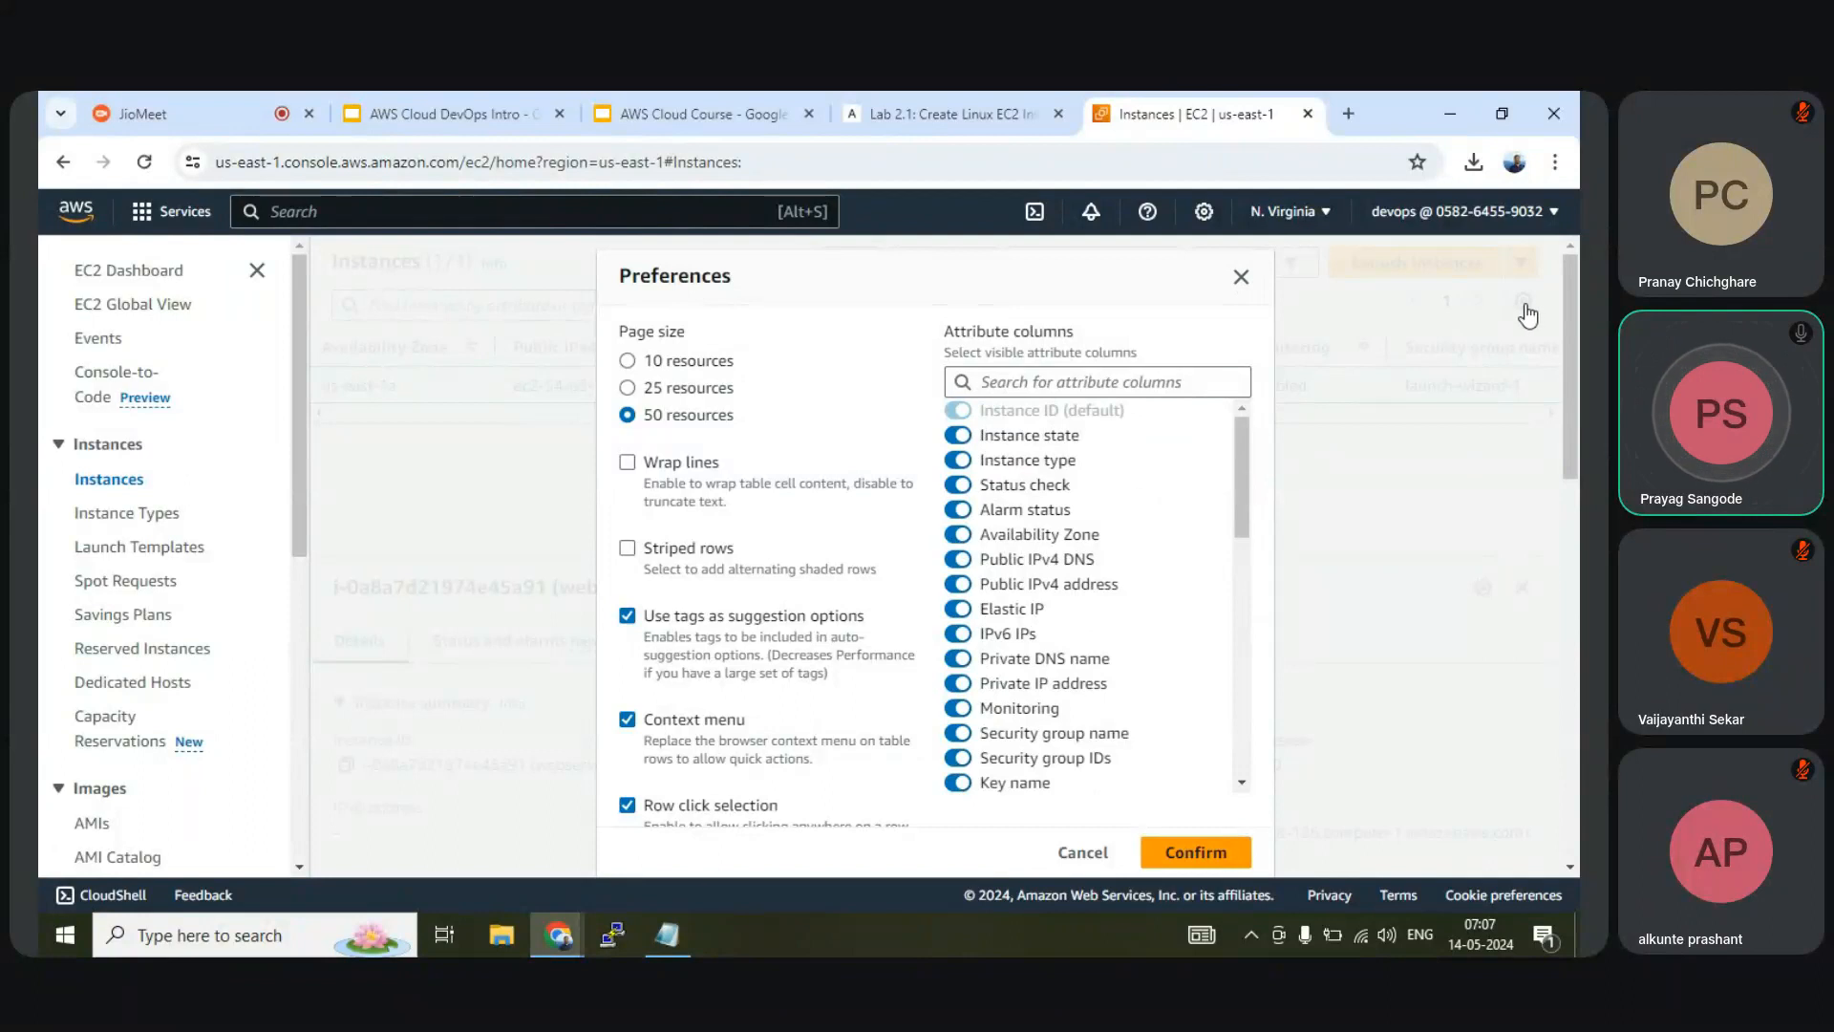
left_click(1198, 853)
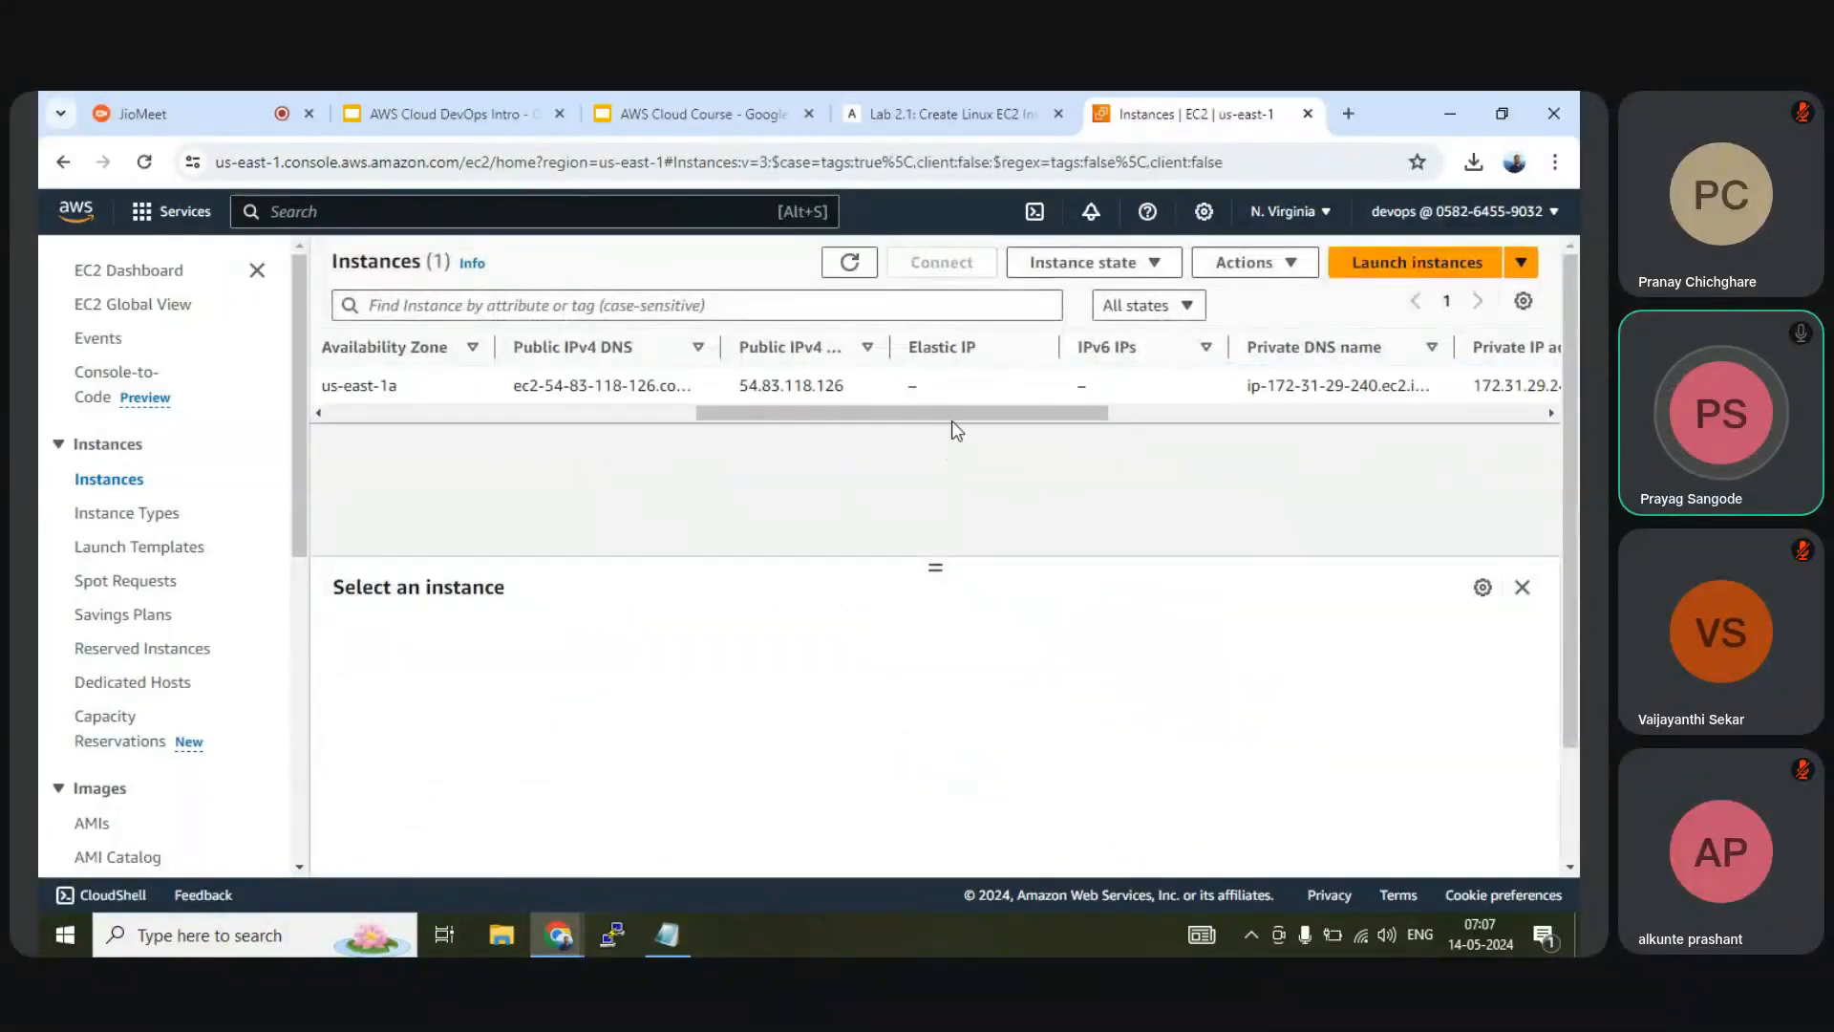
Review the webserver's private IP 172.31.29.240 and public IP 54.83.118.126
left_click_drag(953, 415, 847, 392)
left_click_drag(1076, 385, 1185, 387)
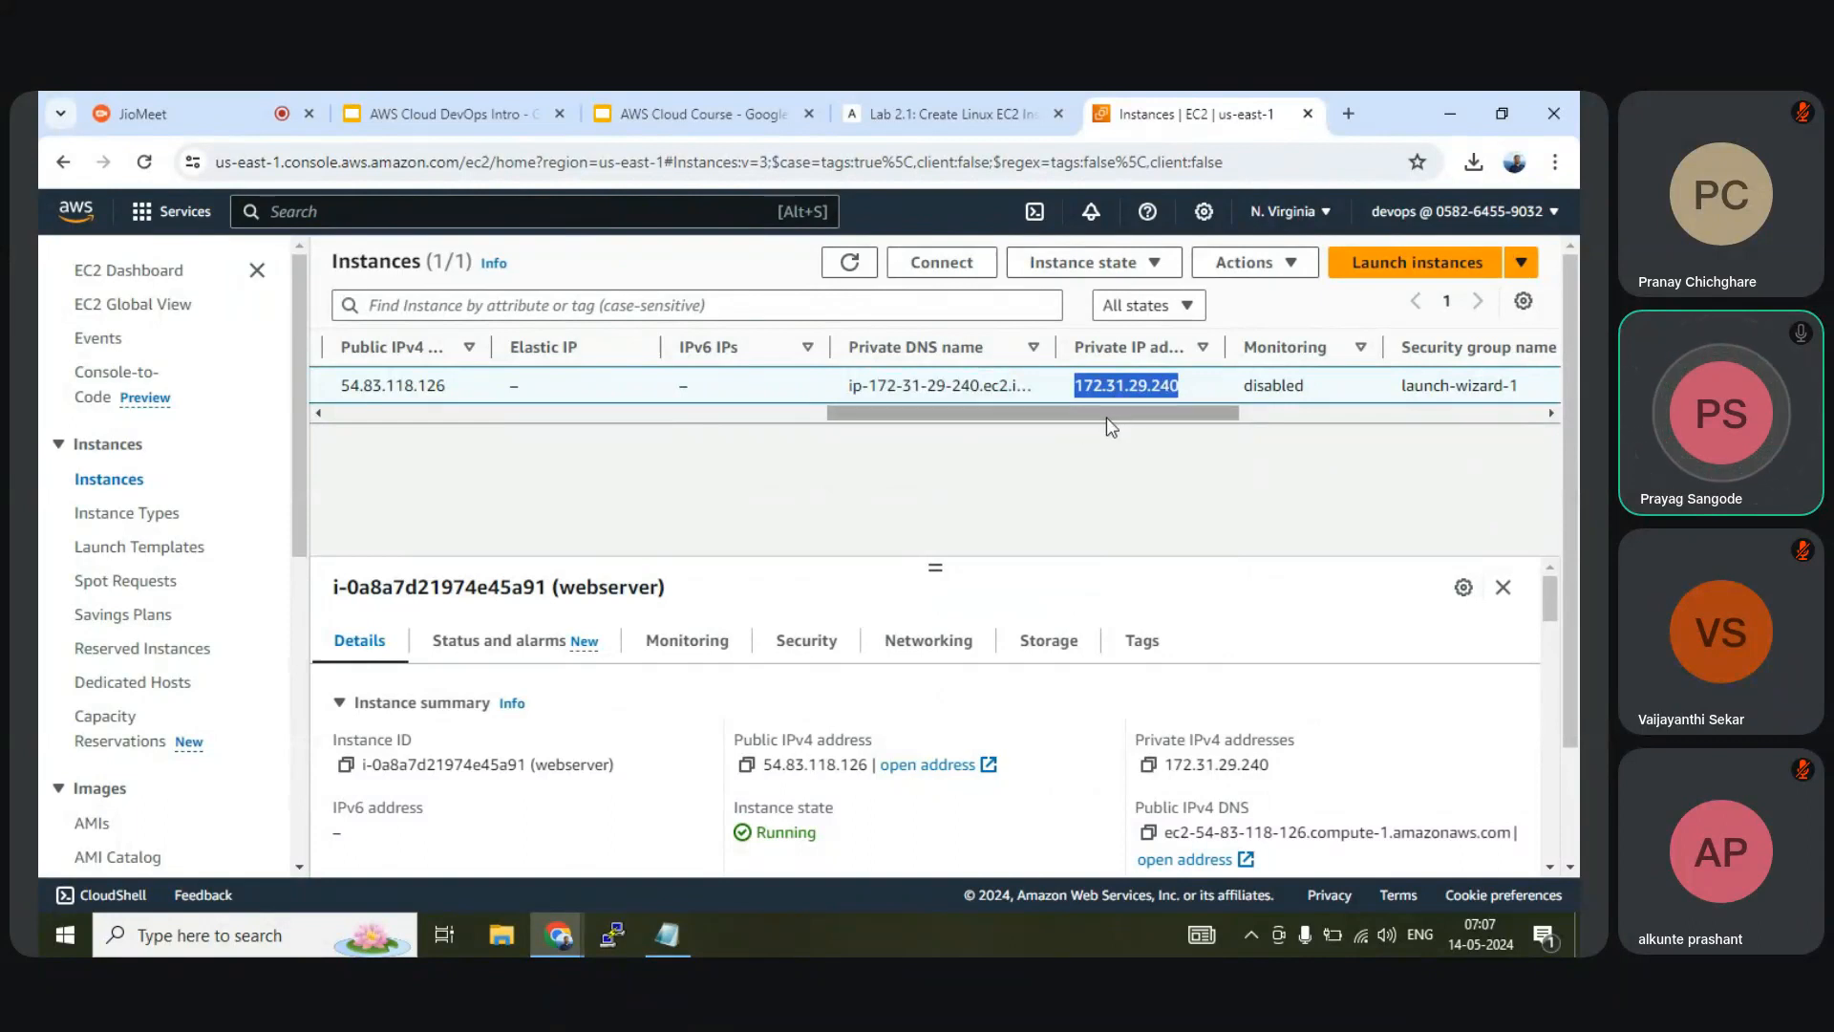
left_click_drag(1108, 421, 994, 409)
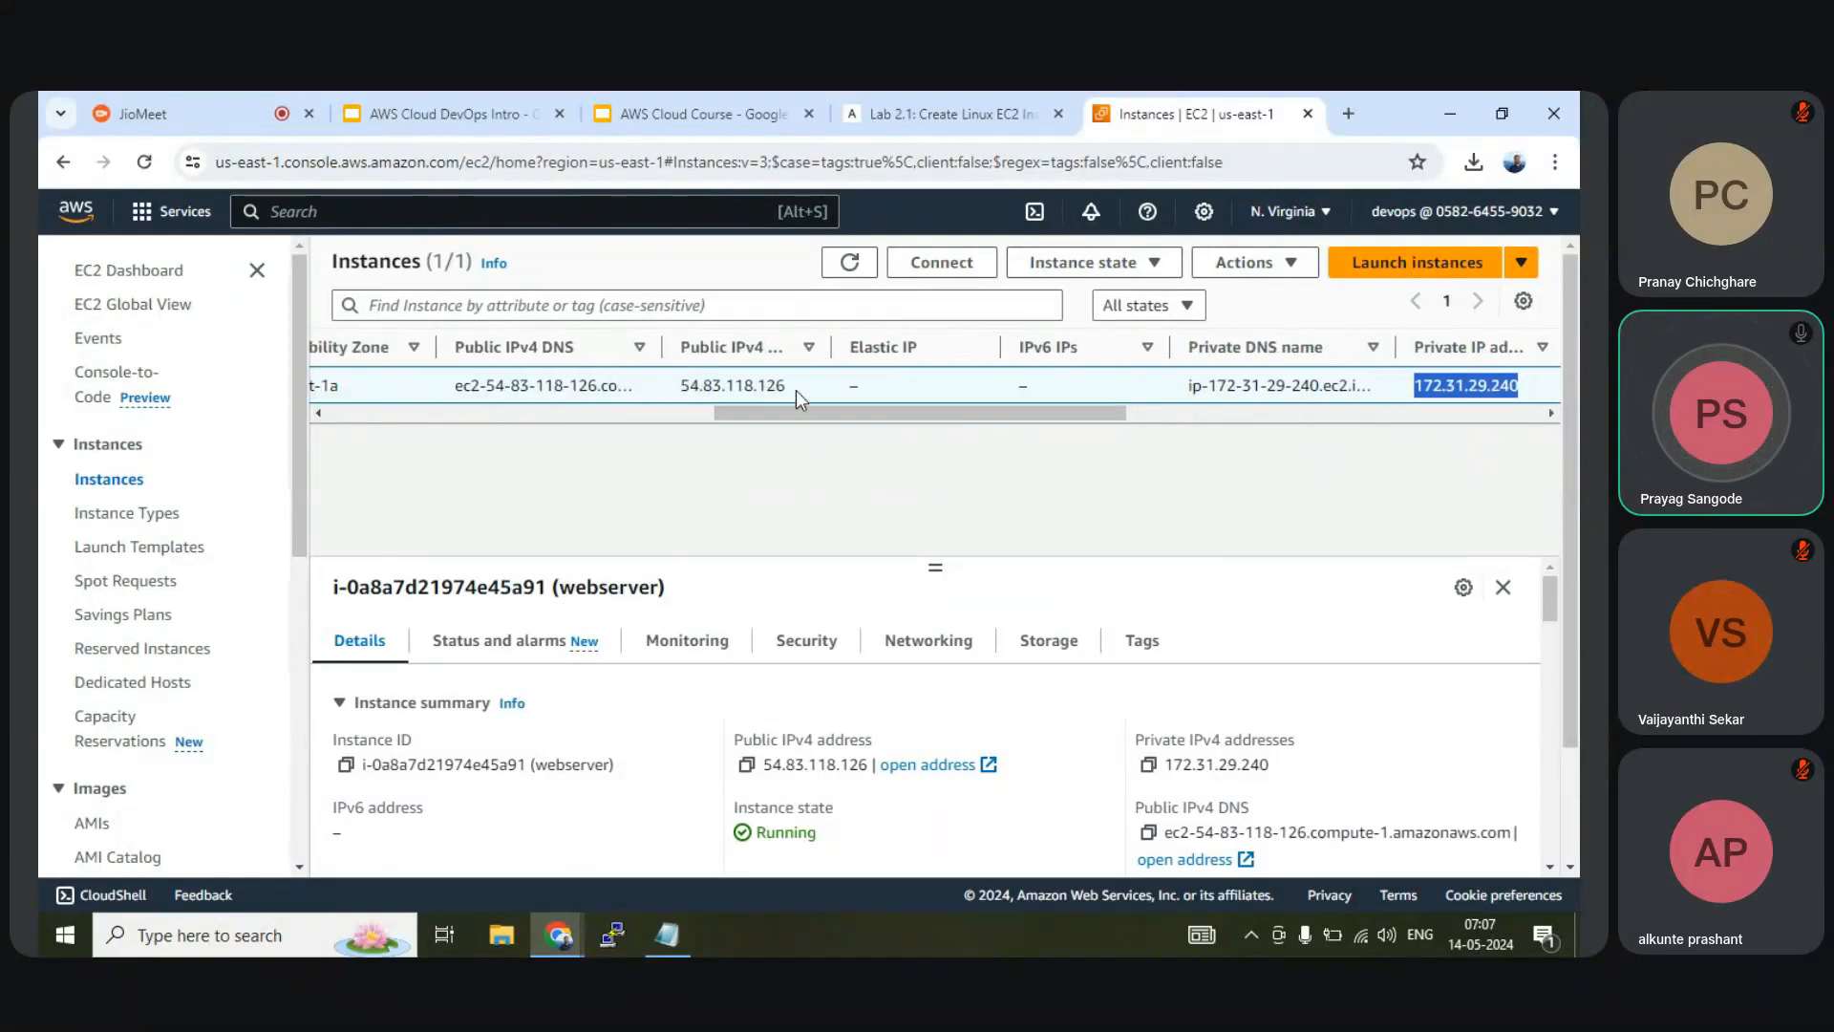
left_click_drag(795, 389, 335, 414)
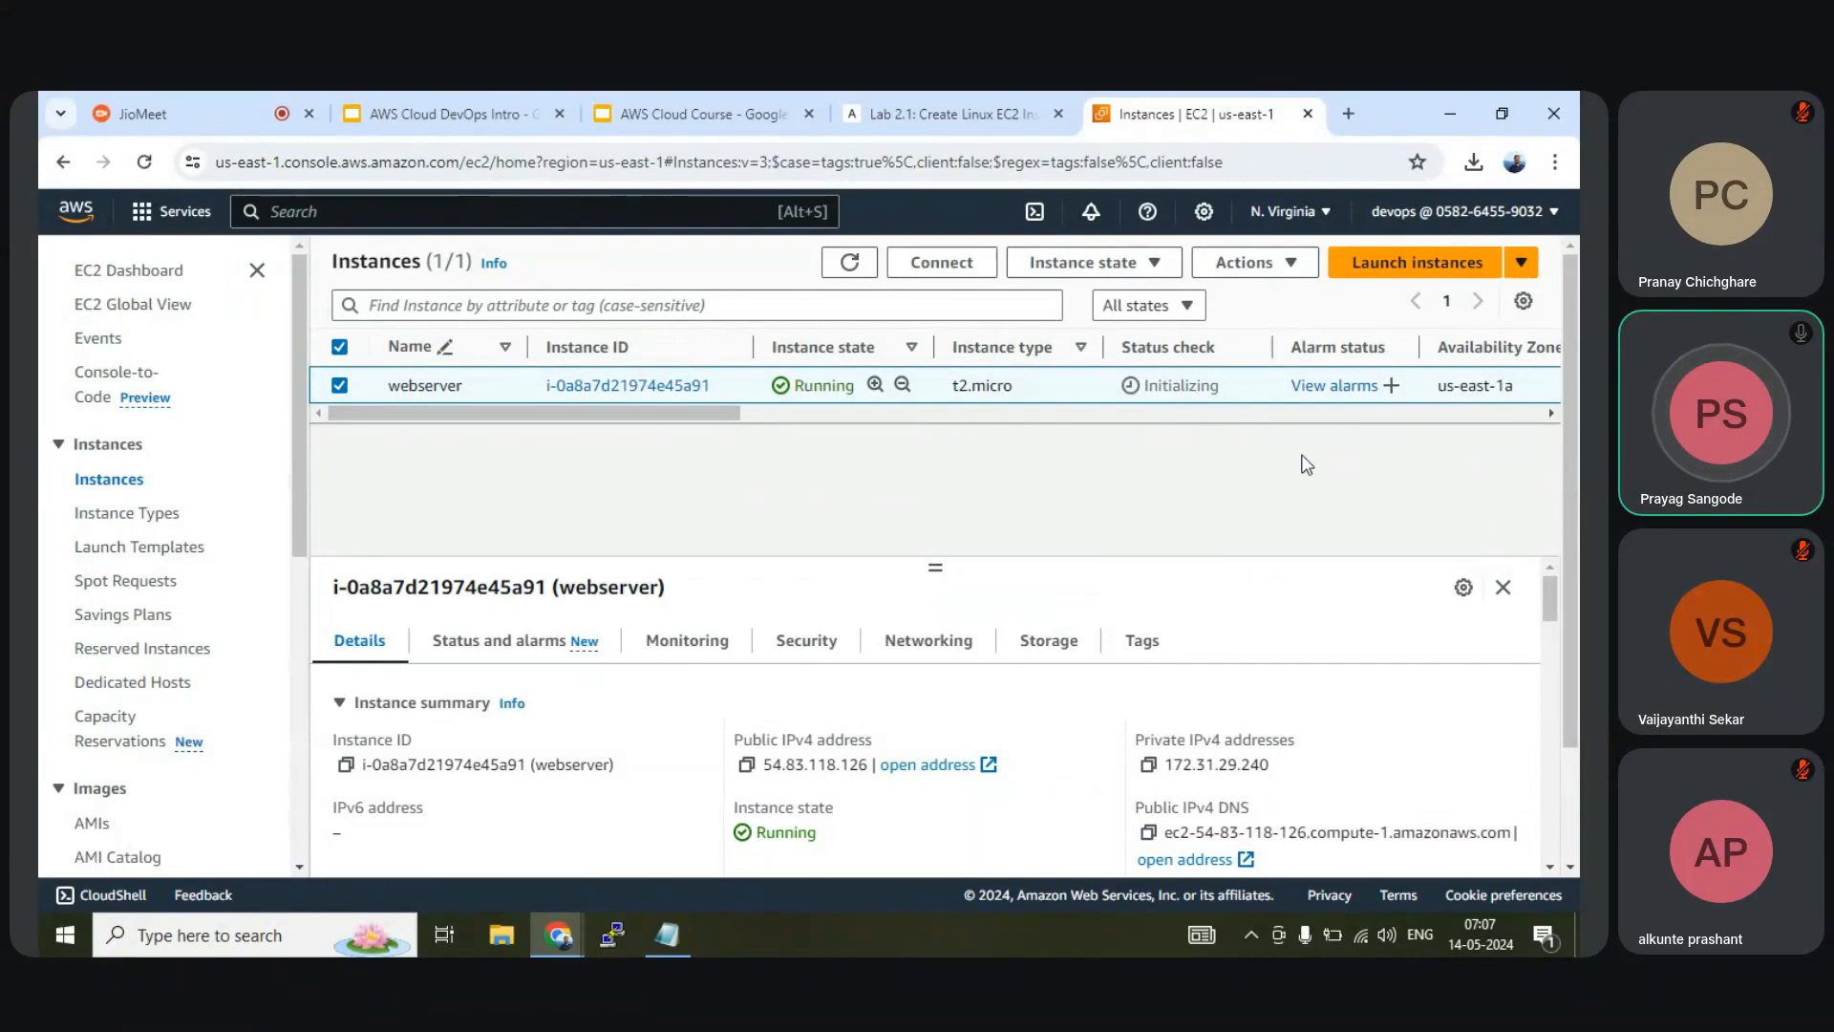
Hide Elastic IP, IPv6, Private DNS, Monitoring, Security group and Alarm status columns
left_click(1524, 303)
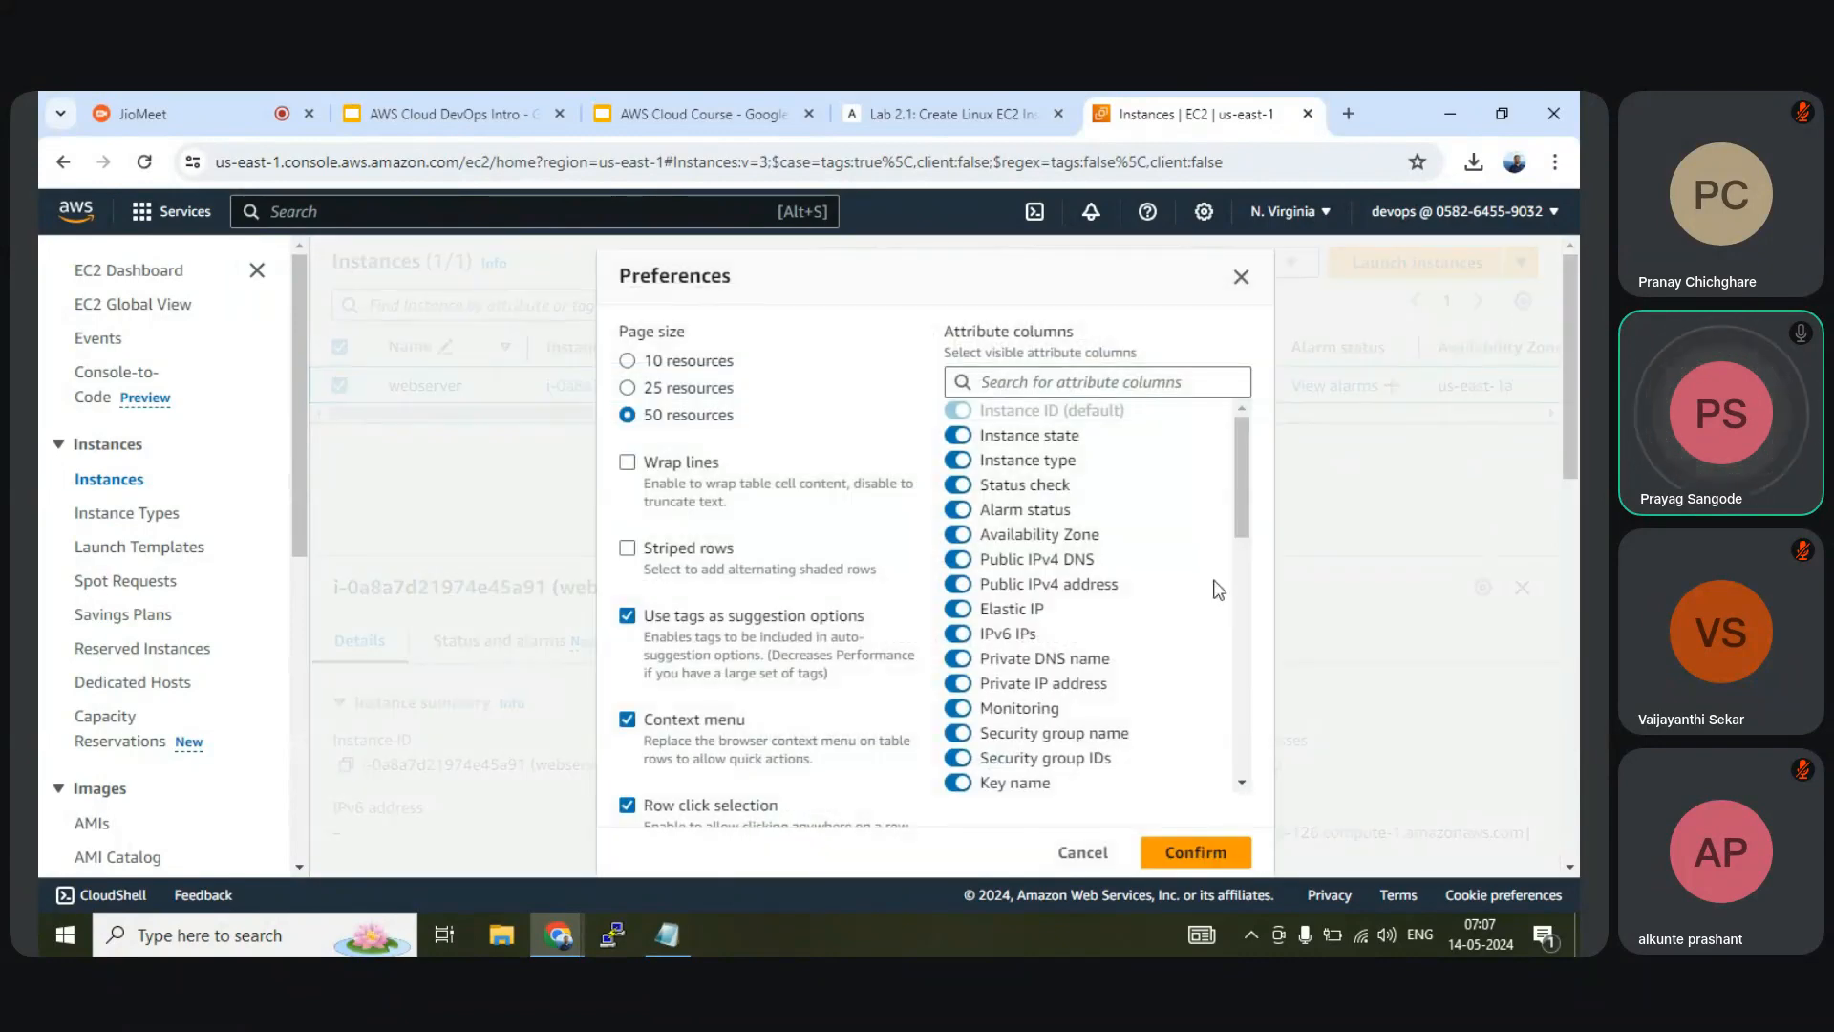
left_click(958, 609)
left_click(958, 634)
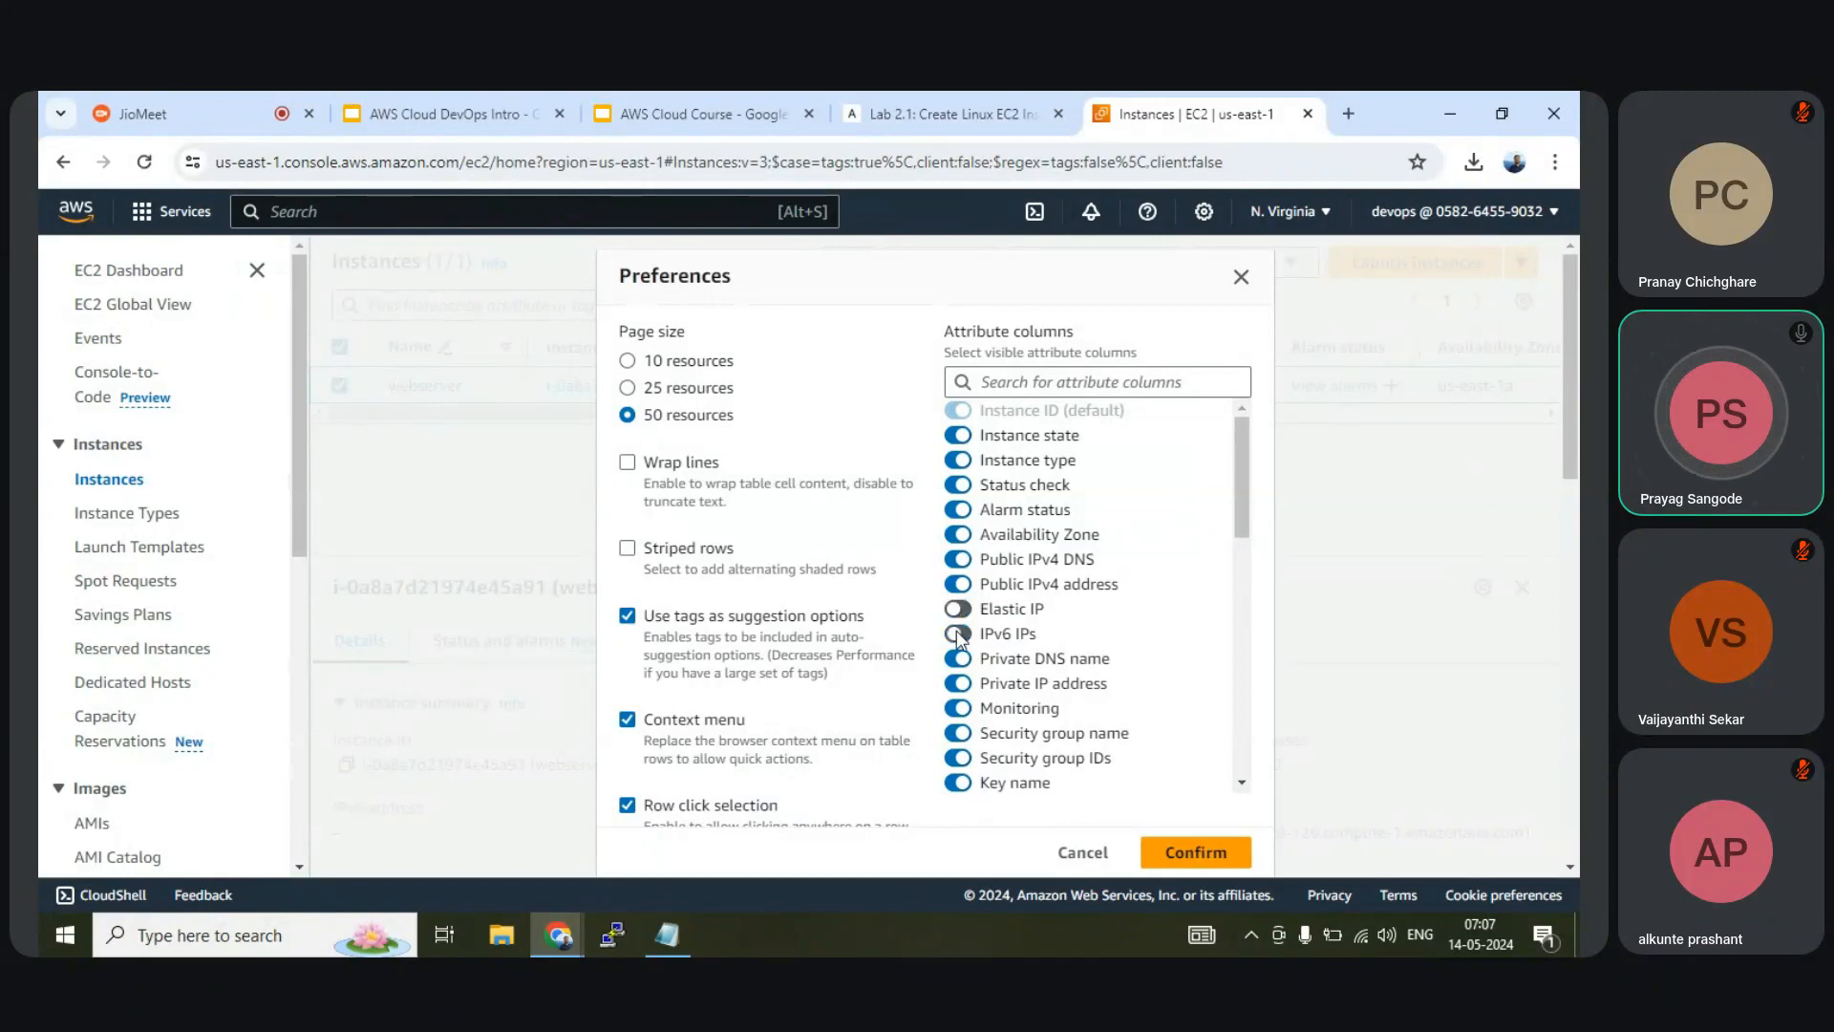
left_click(959, 659)
left_click(958, 708)
left_click(956, 734)
left_click(958, 759)
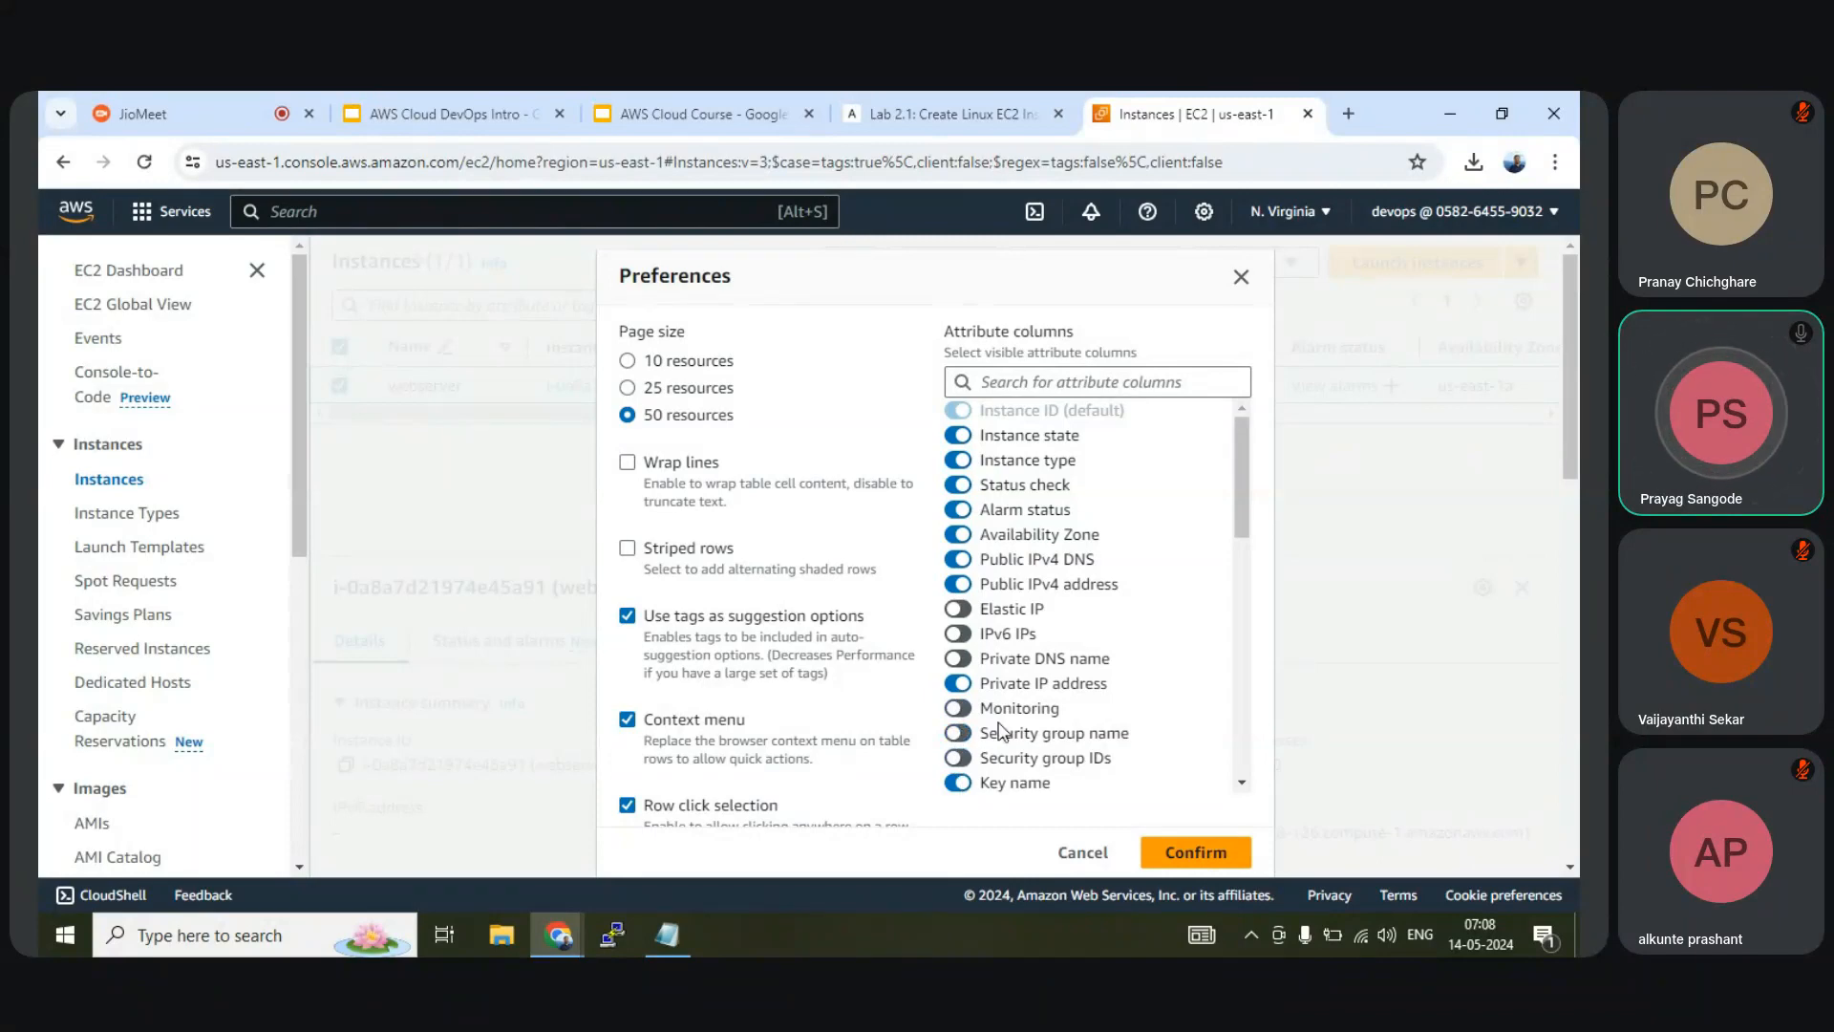
left_click(958, 509)
left_click(1182, 853)
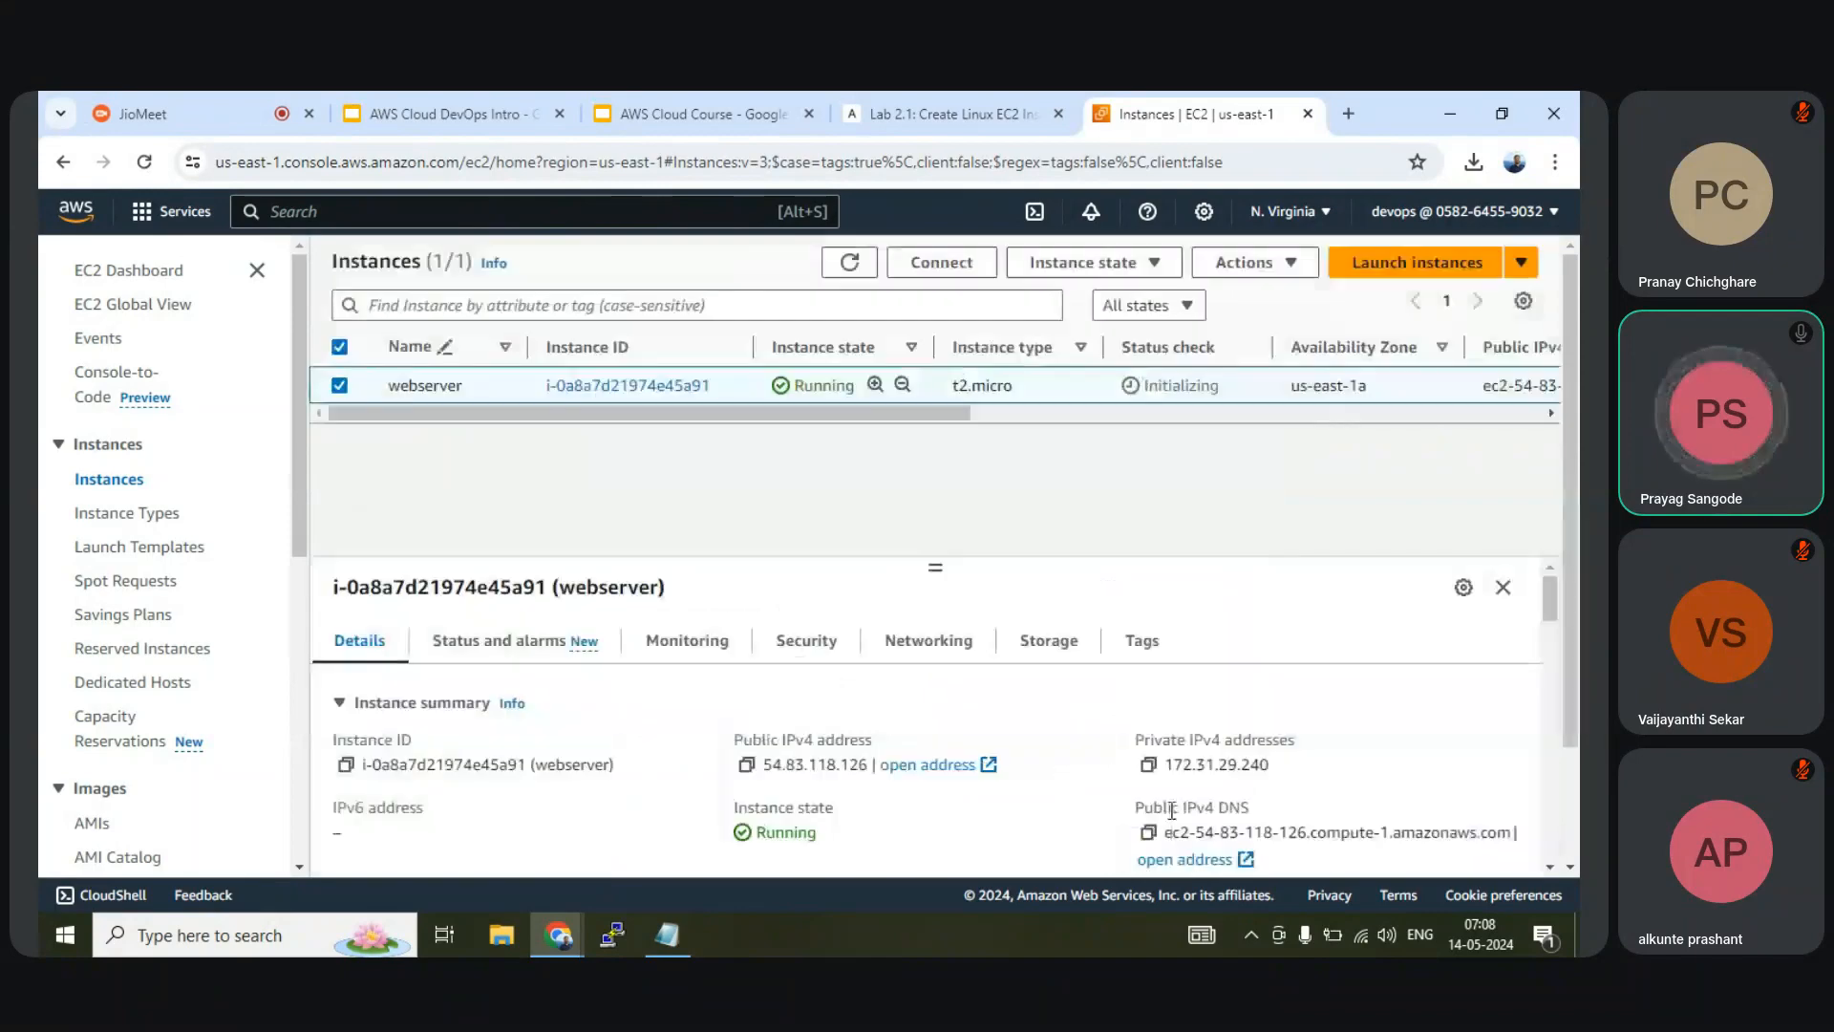
Select the webserver row and go to its Connect to instance page
left_click_drag(951, 425, 1162, 386)
left_click(1254, 388)
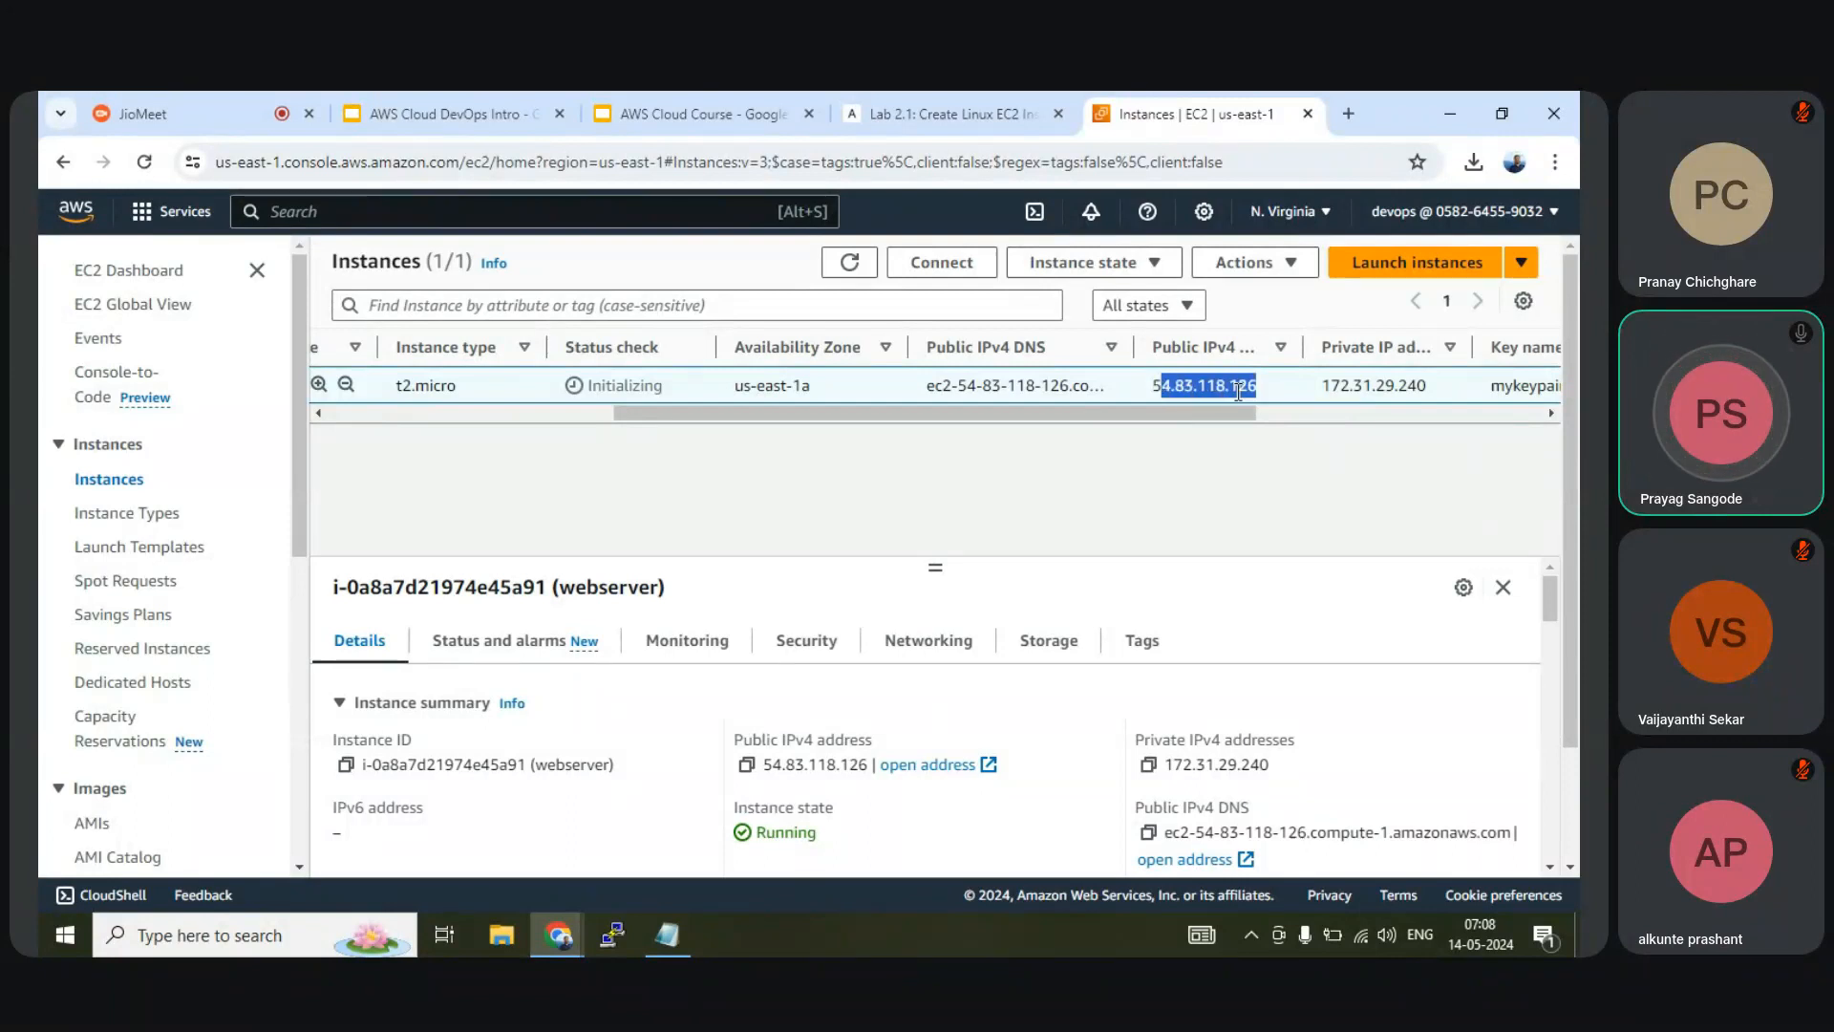
left_click_drag(1425, 384, 1320, 386)
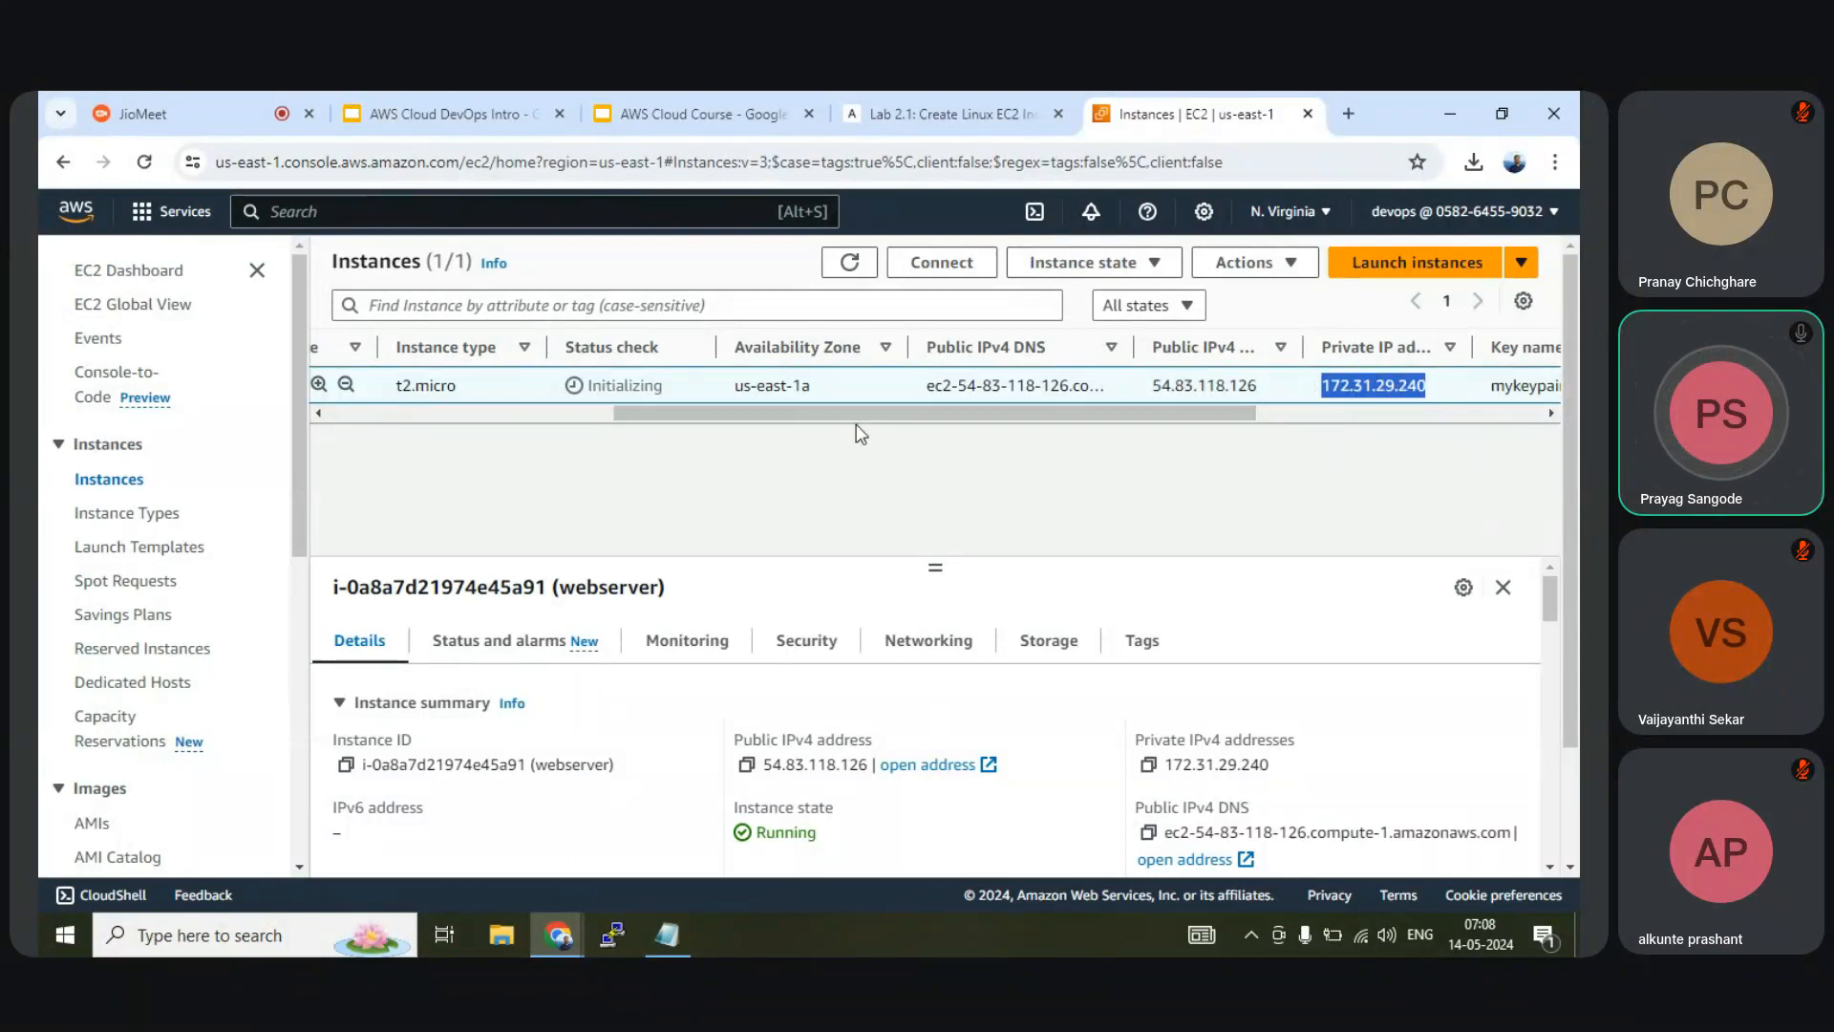
left_click(721, 420)
left_click_drag(680, 418, 380, 433)
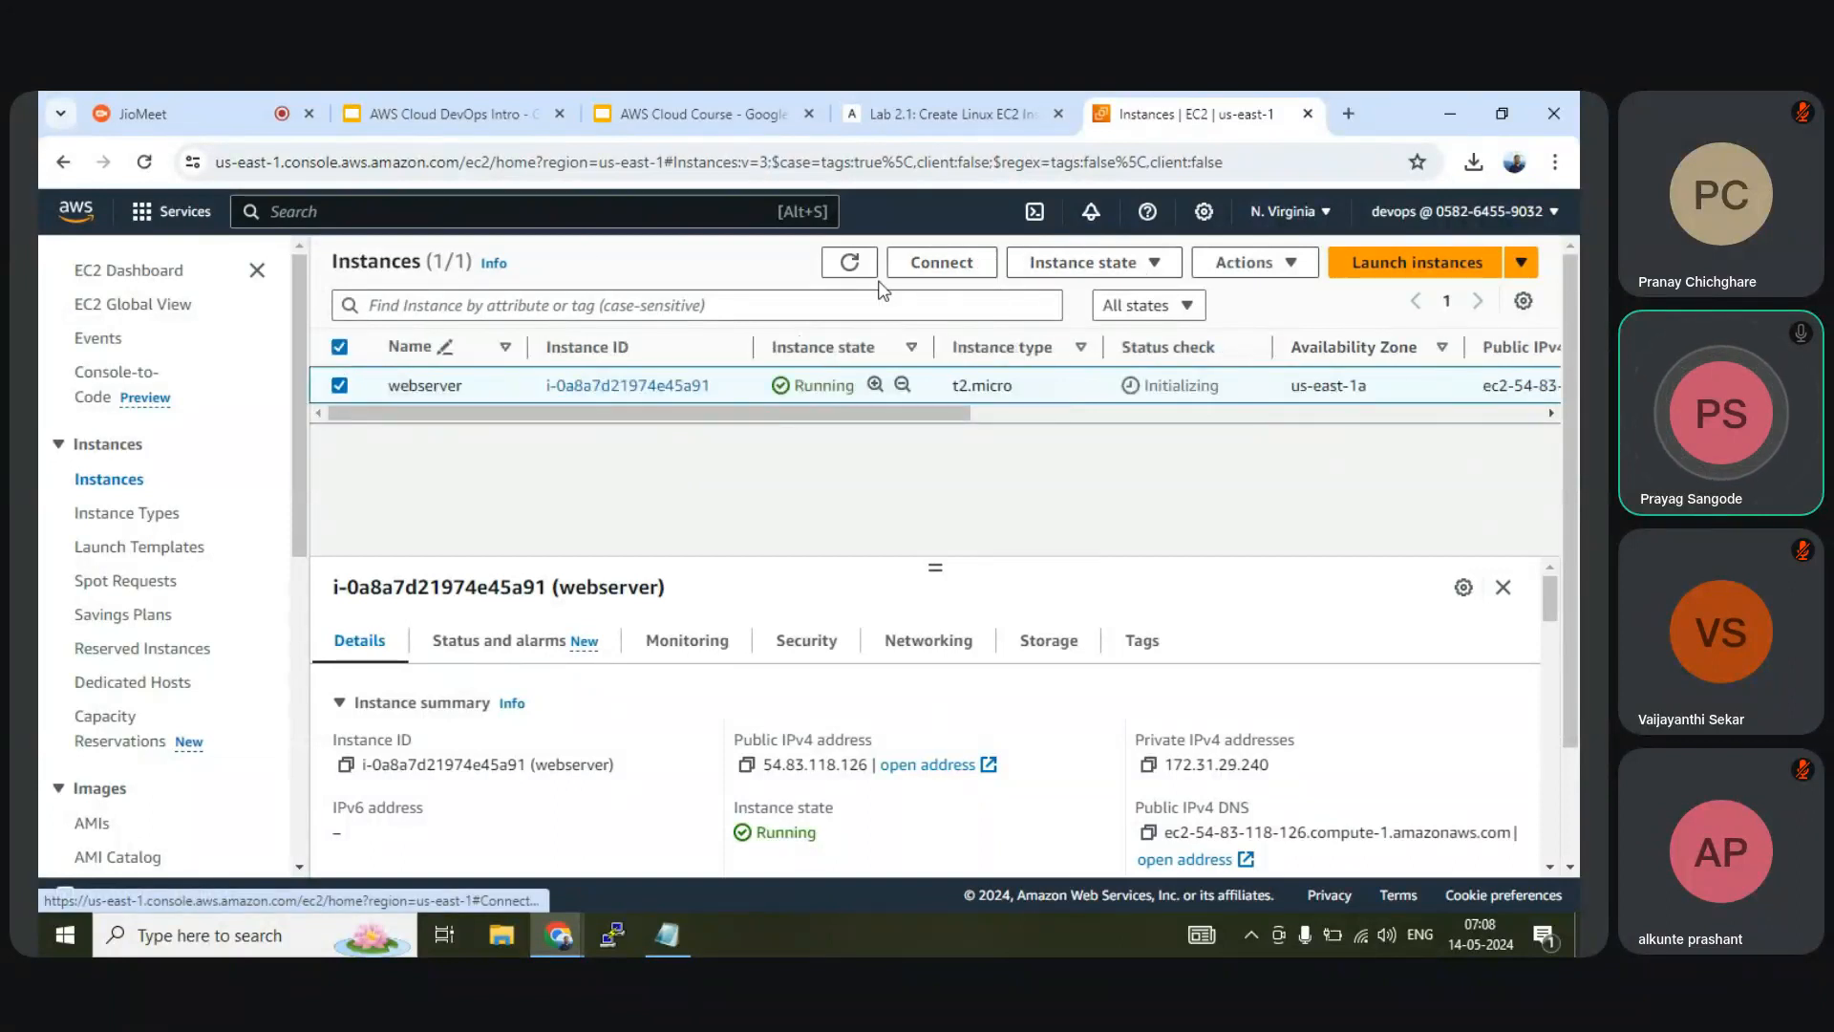
left_click(942, 265)
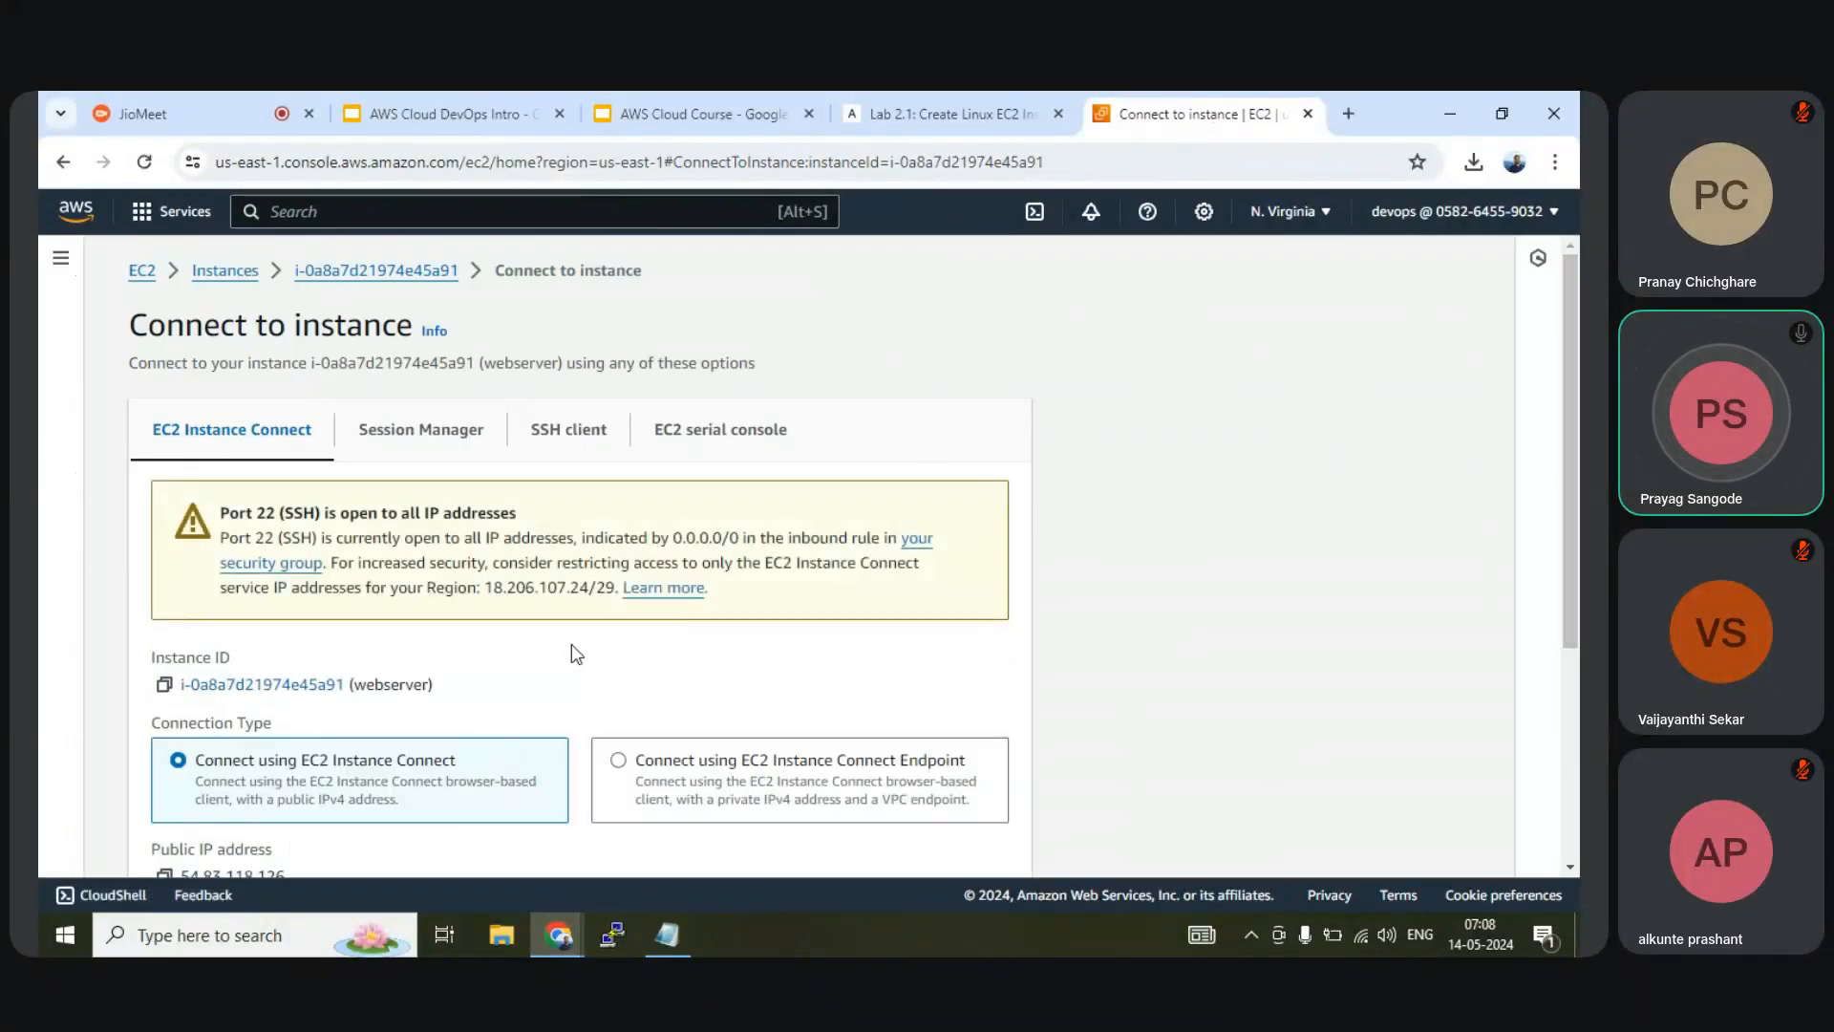
scroll(572, 644, "down", 3)
scroll(571, 644, "up", 3)
left_click_drag(254, 513, 522, 514)
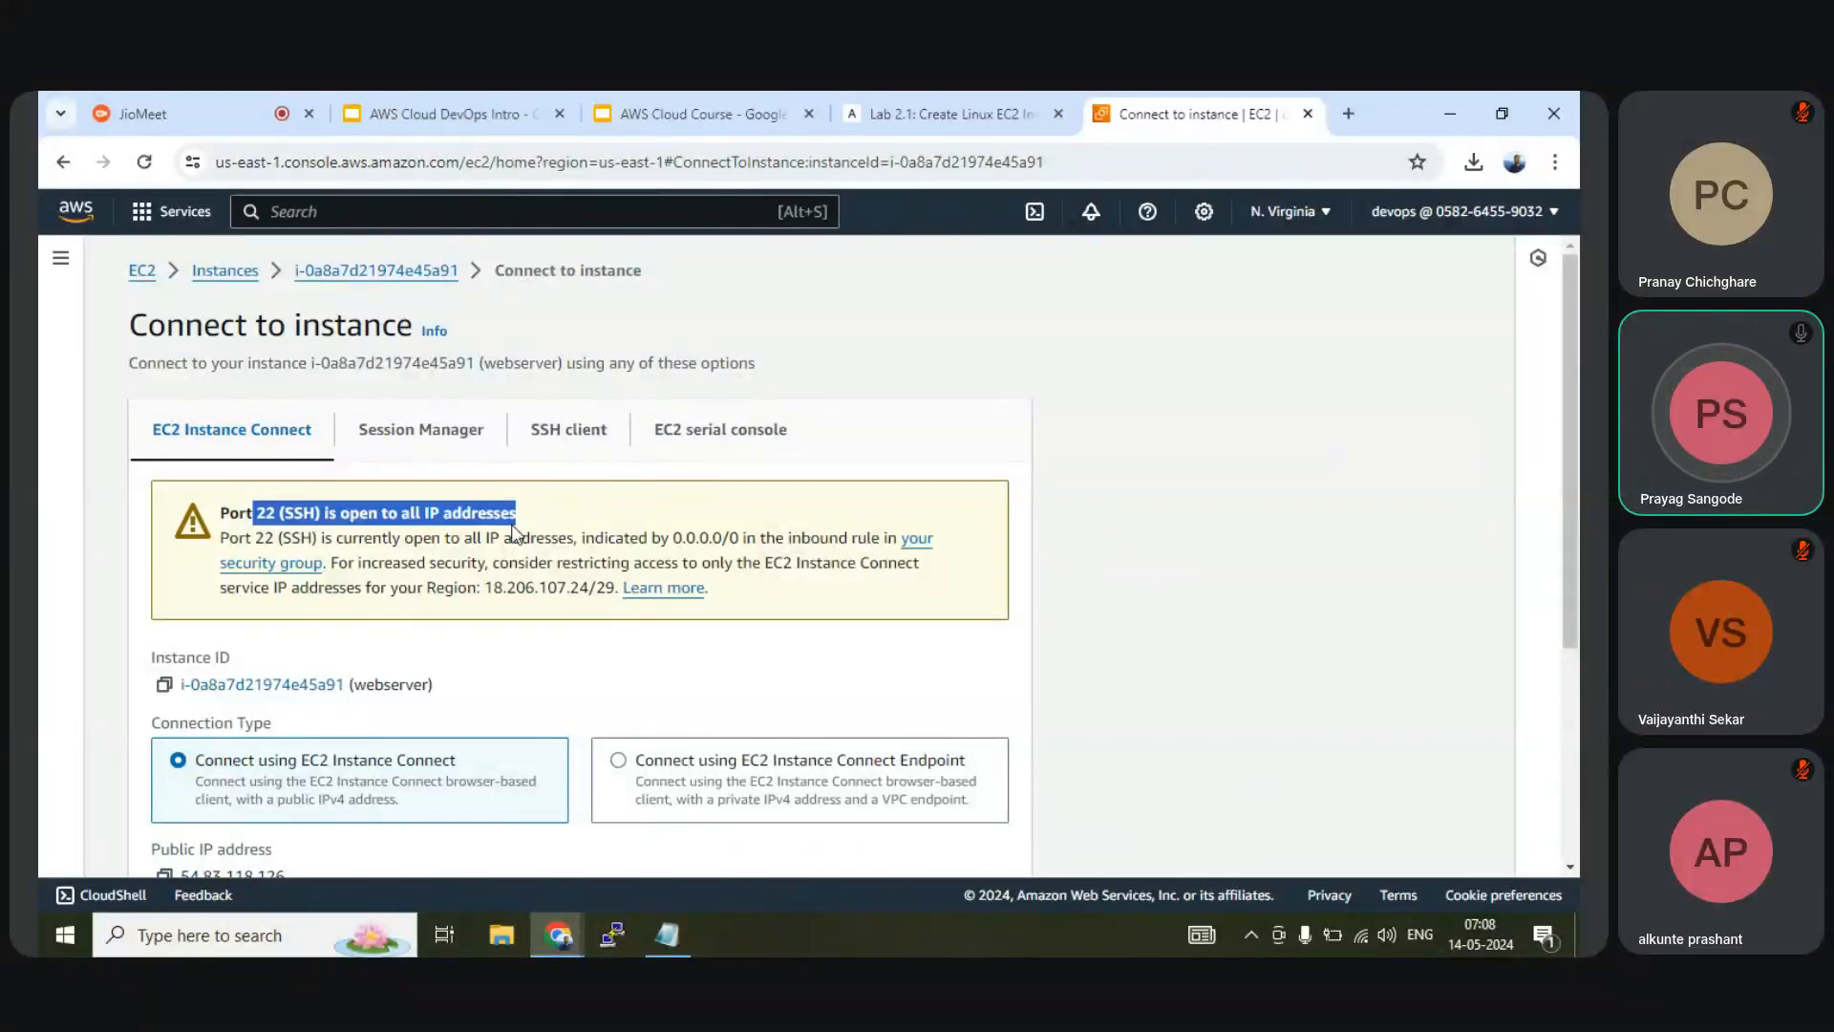
left_click(532, 506)
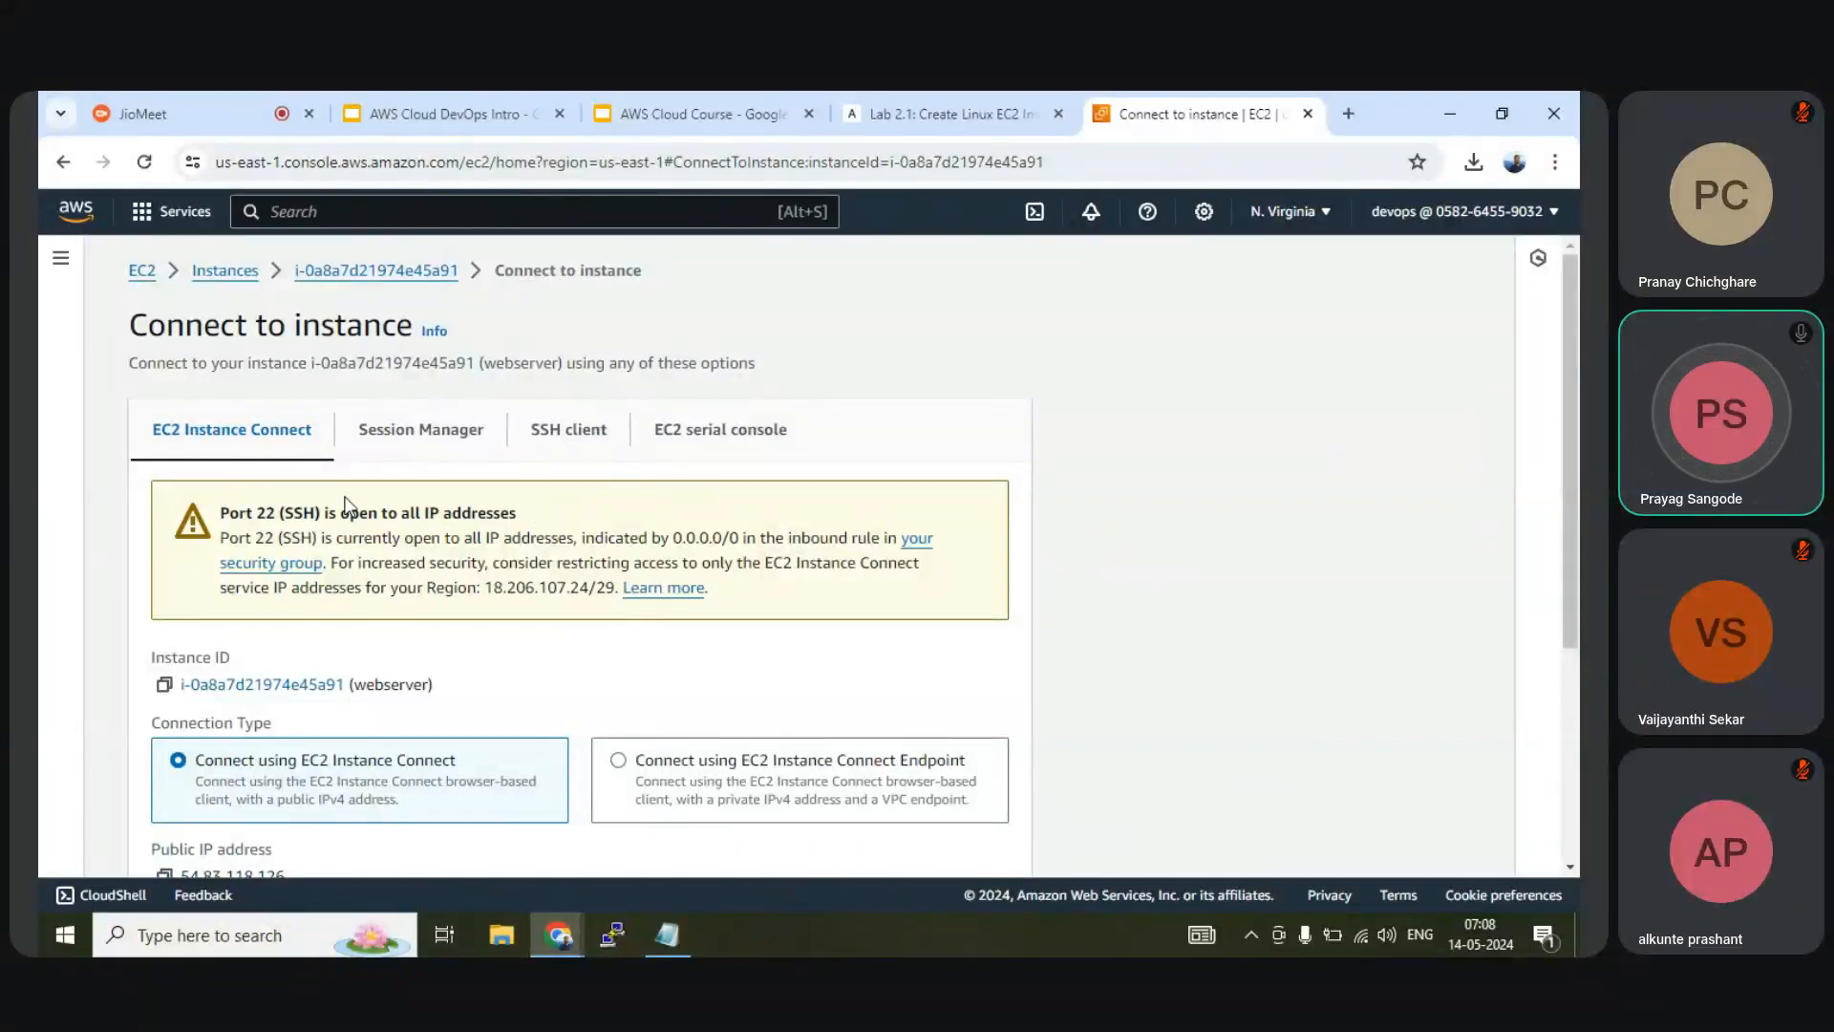
scroll(266, 560, "down", 3)
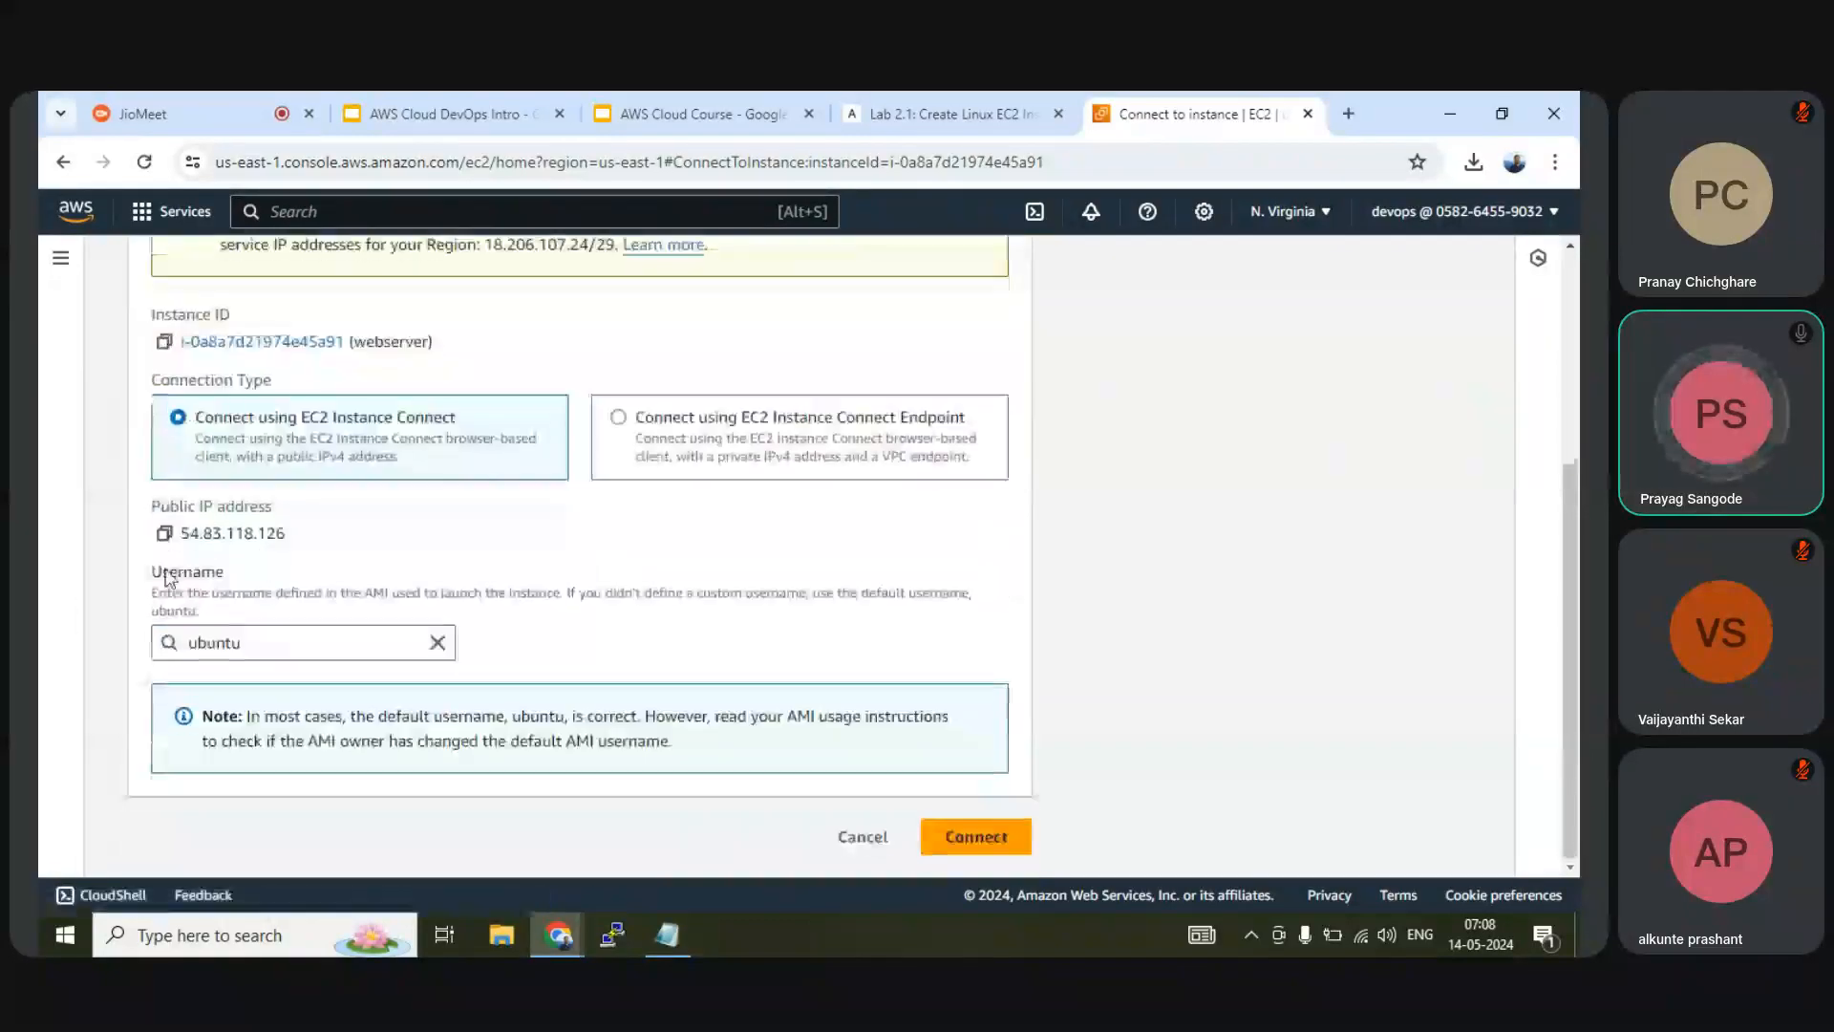
left_click_drag(210, 531, 183, 533)
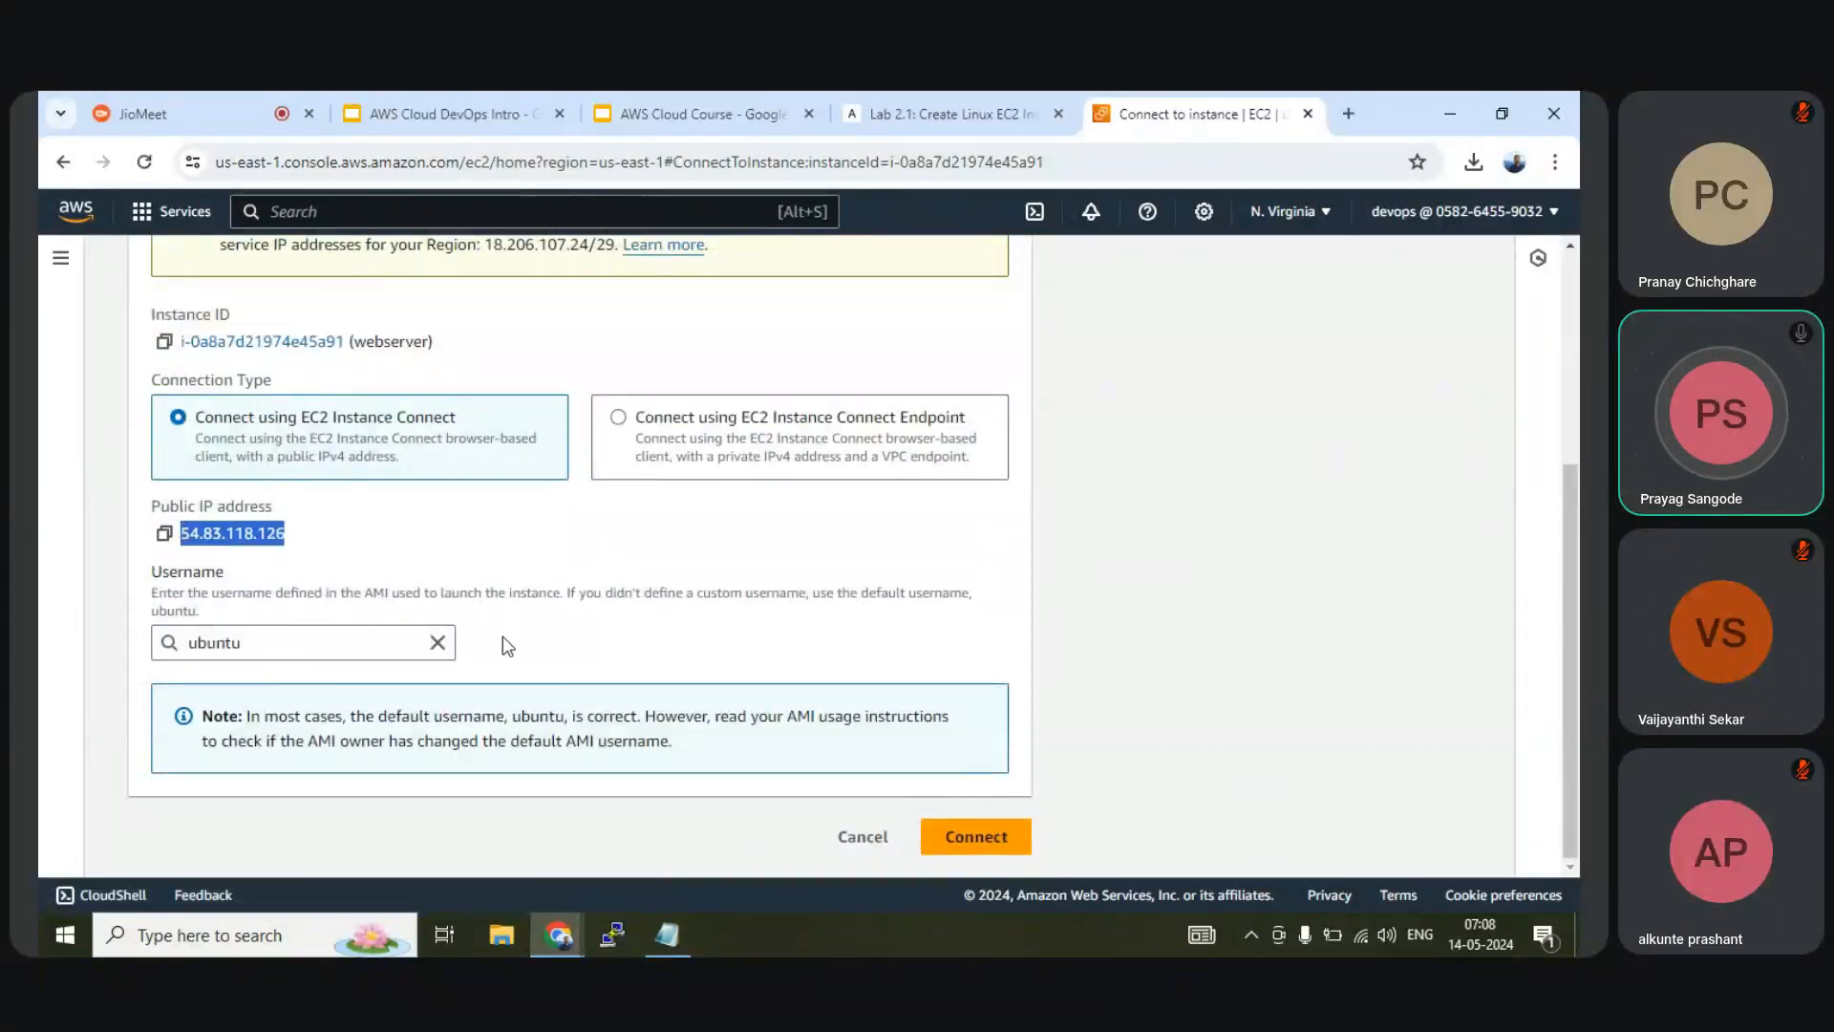
scroll(507, 647, "up", 2)
scroll(506, 646, "down", 1)
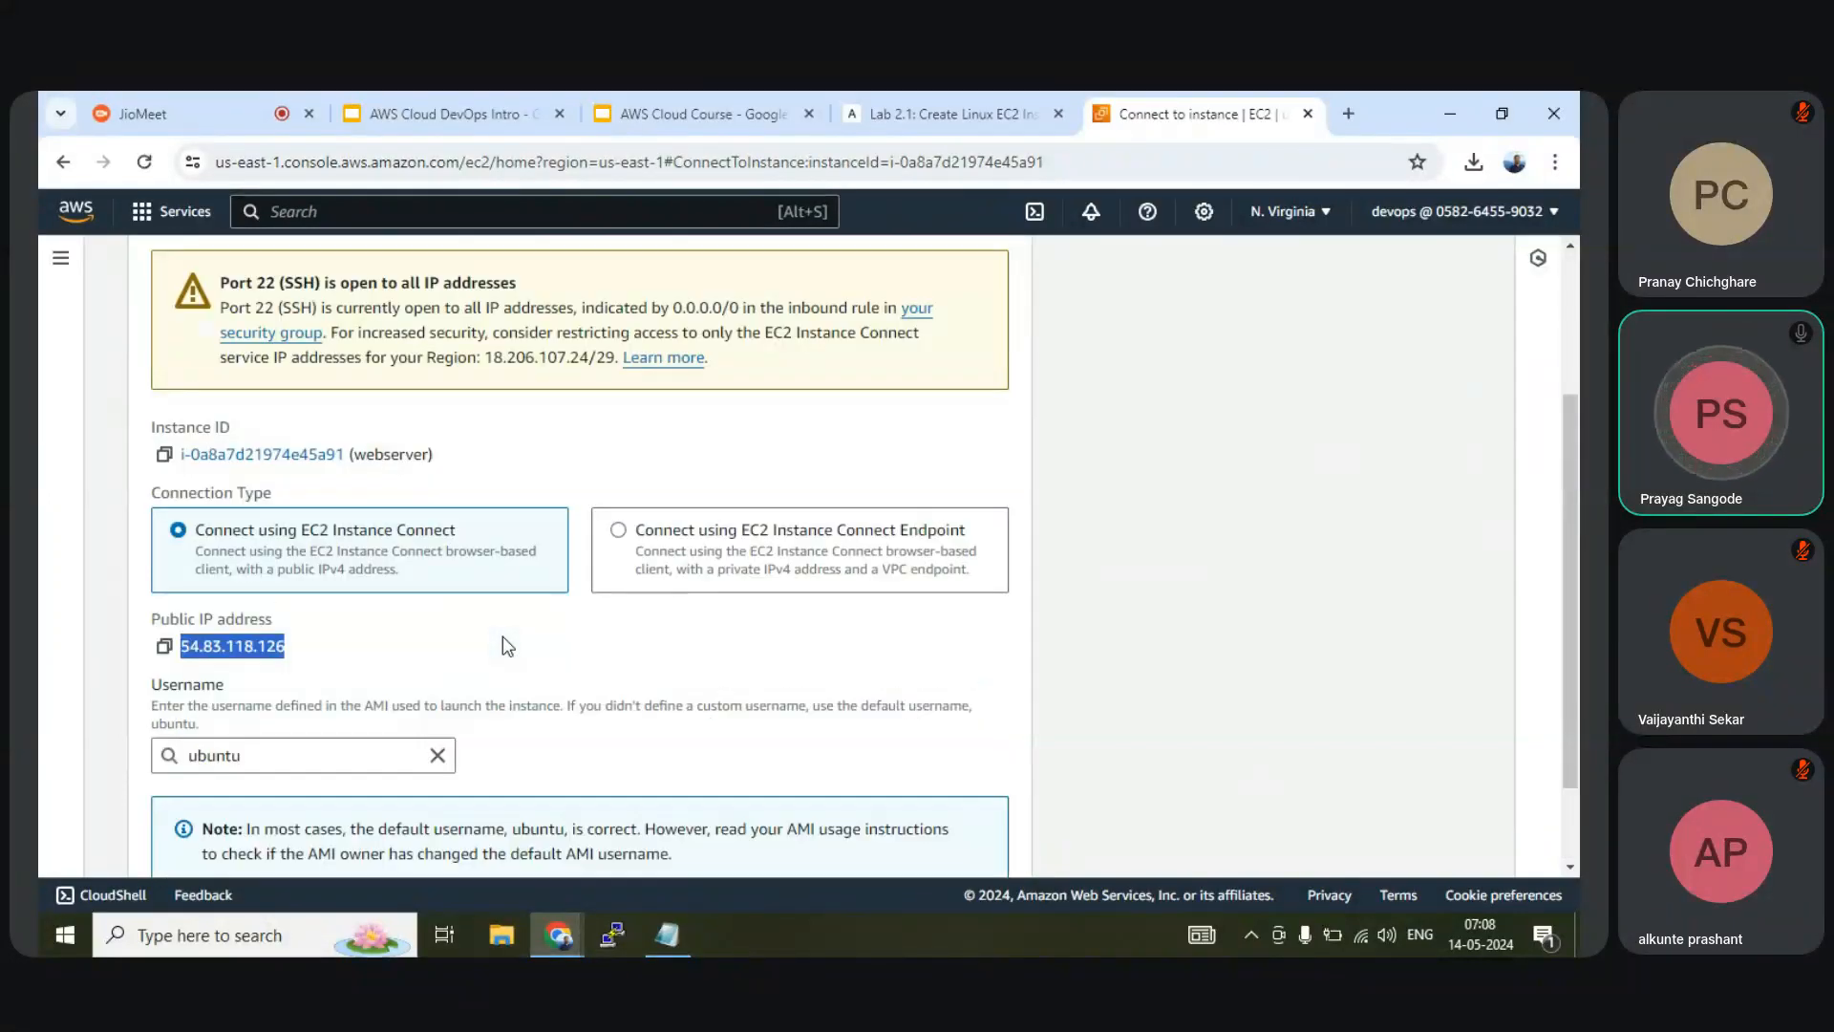
scroll(506, 646, "down", 1)
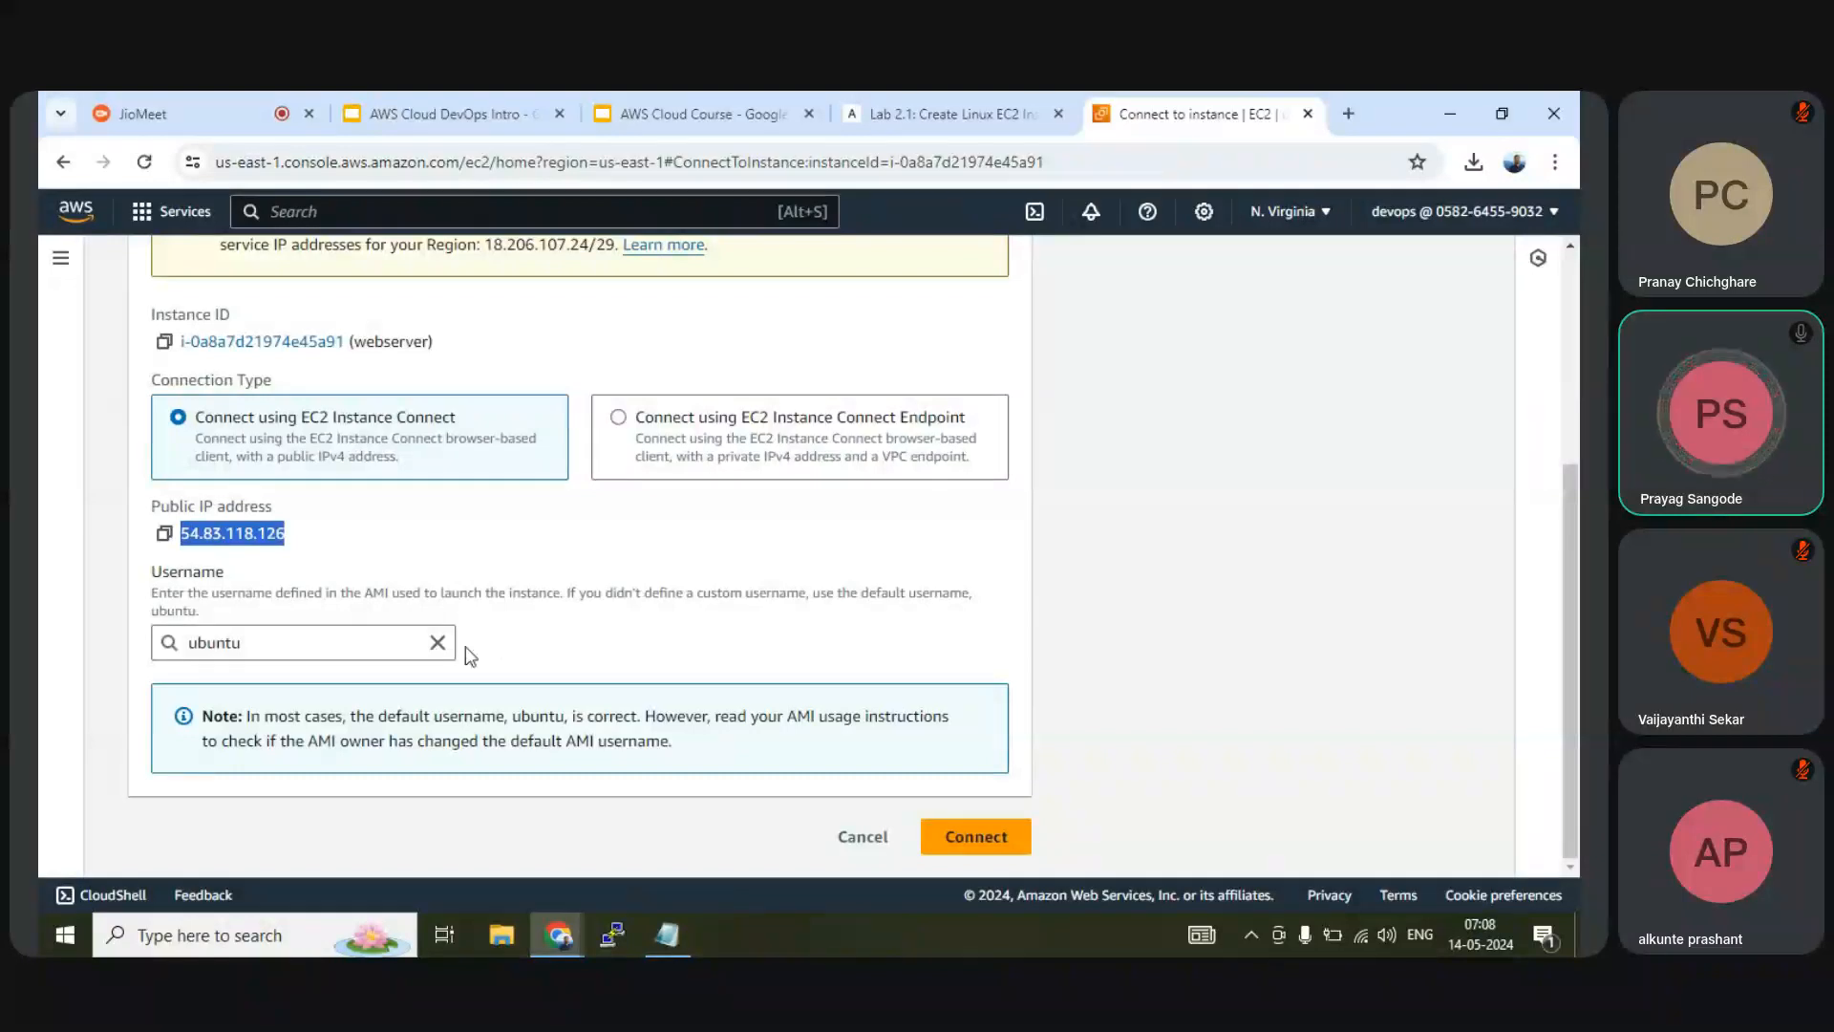
left_click(193, 642)
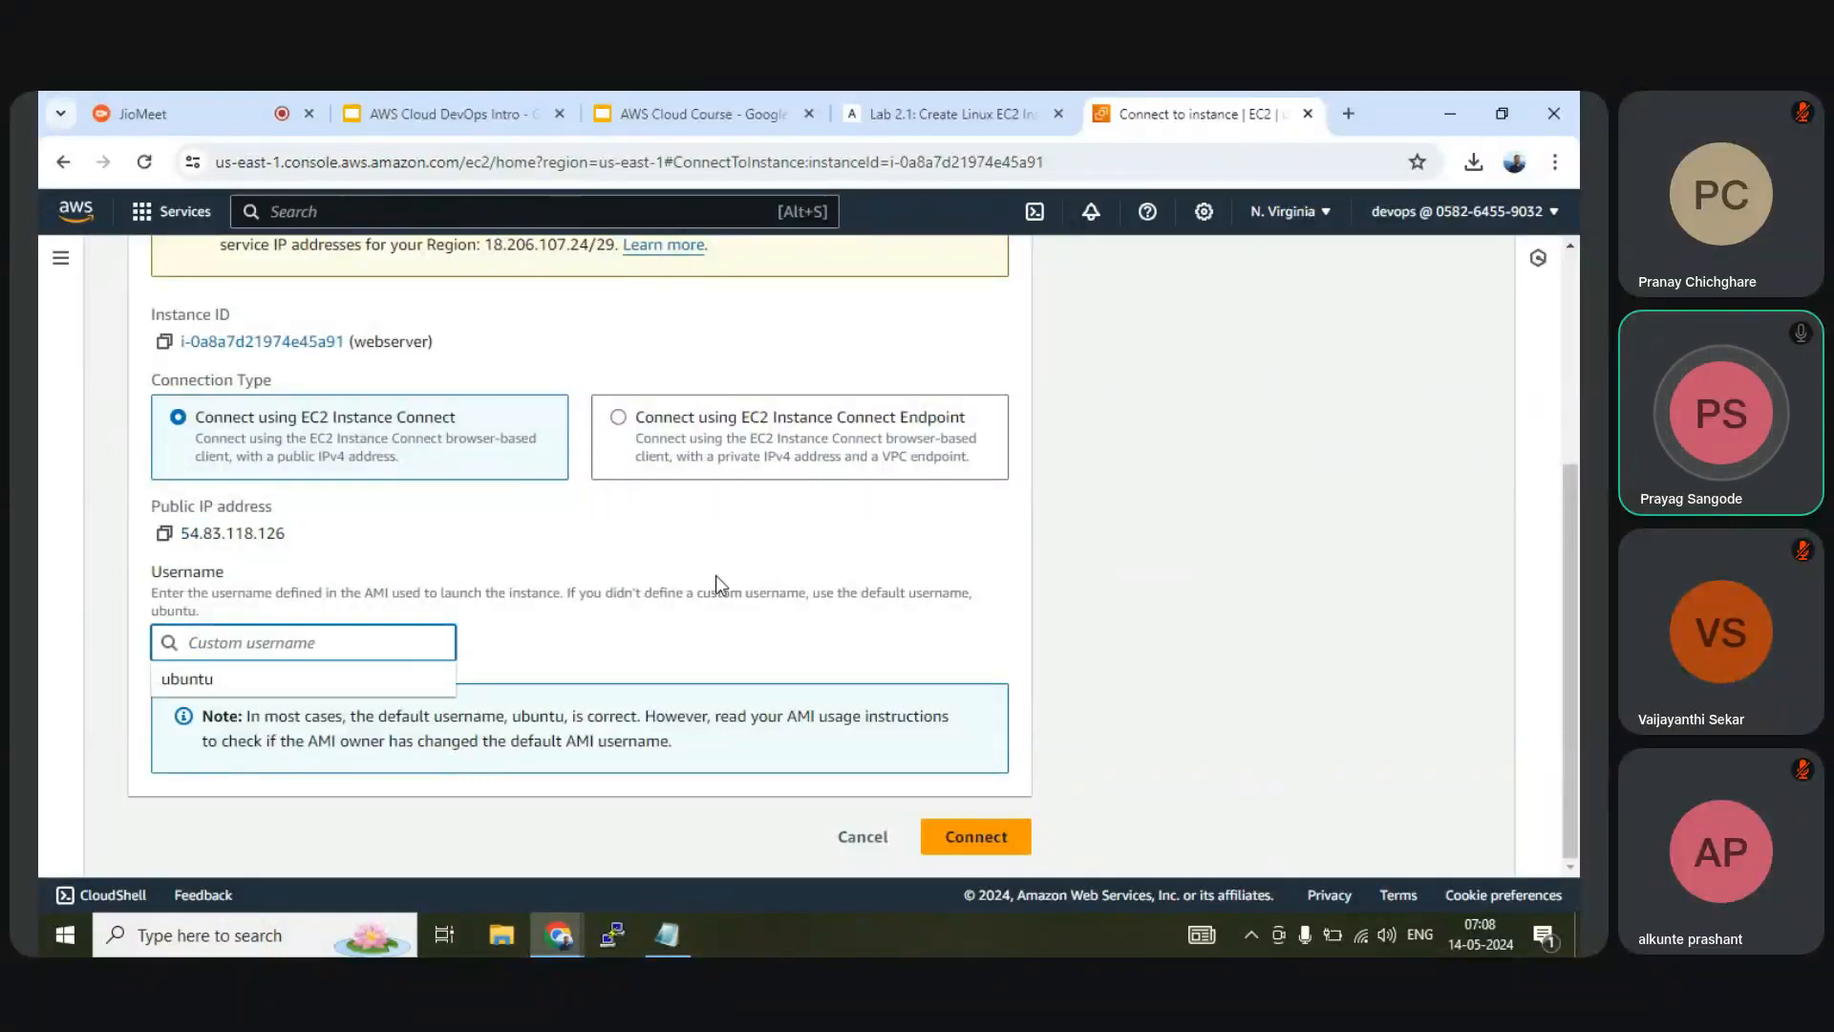
left_click(690, 609)
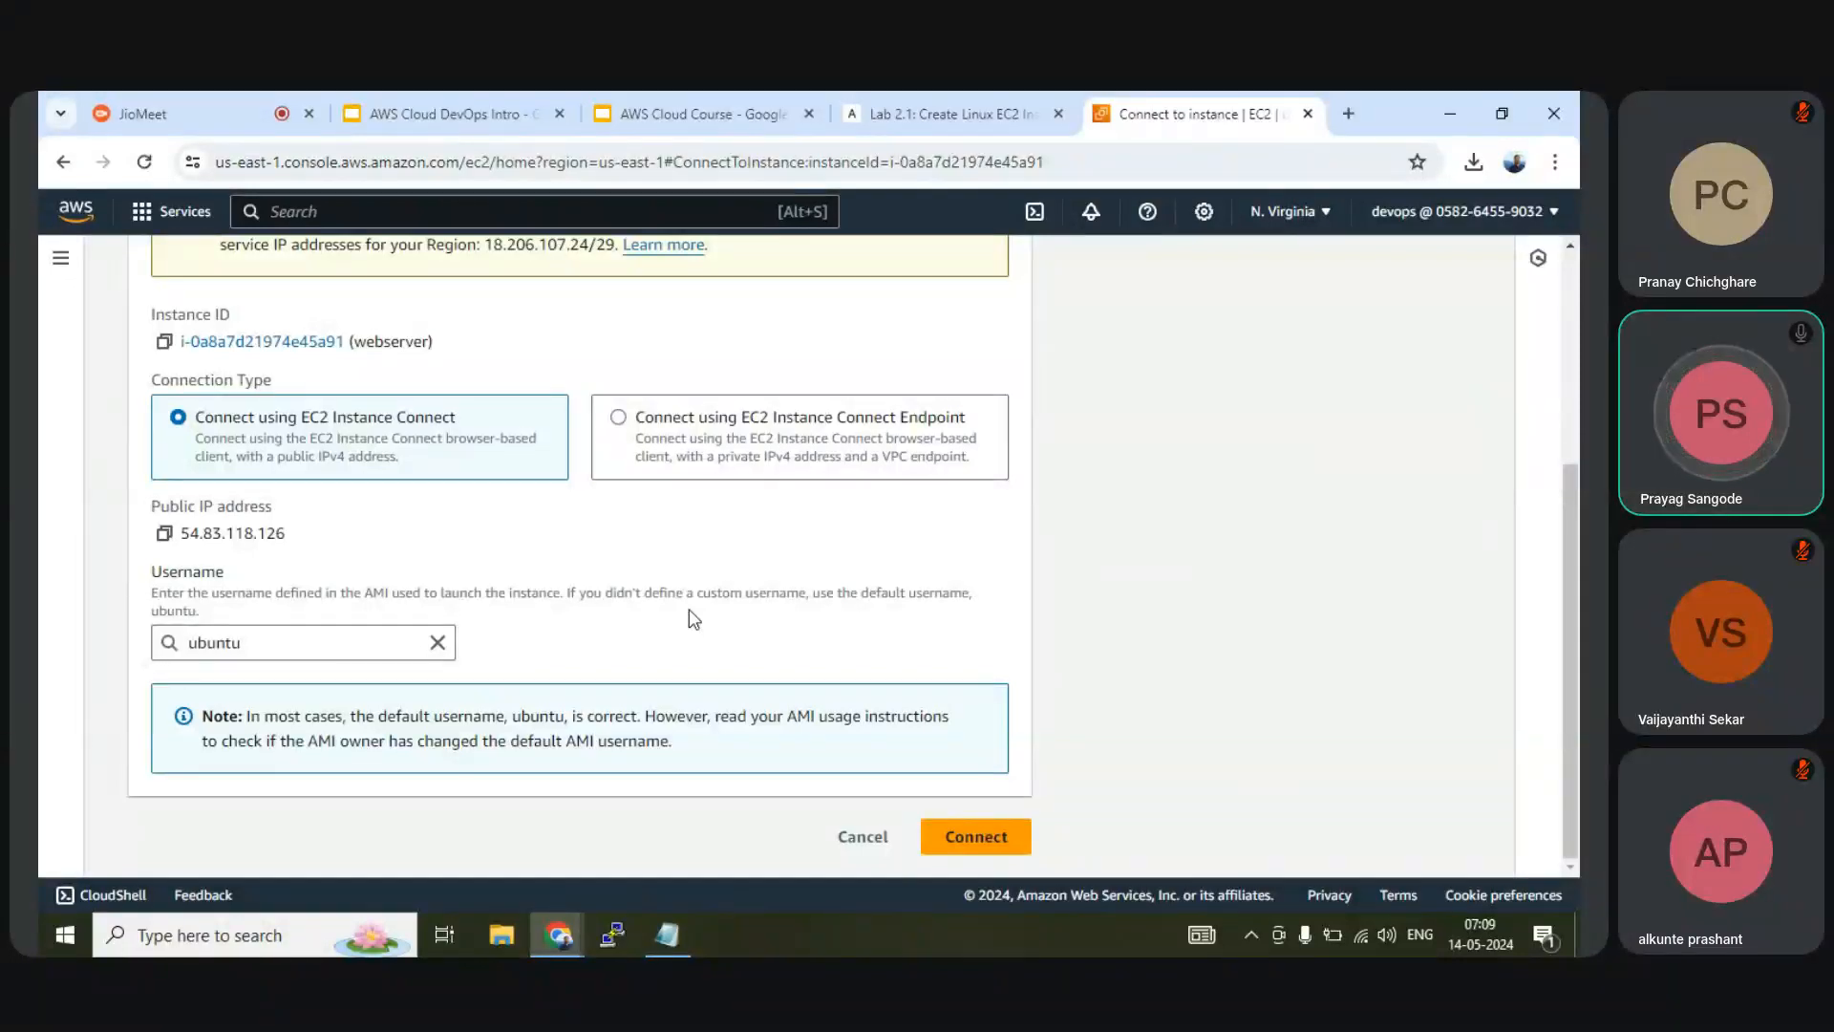
scroll(690, 610, "up", 3)
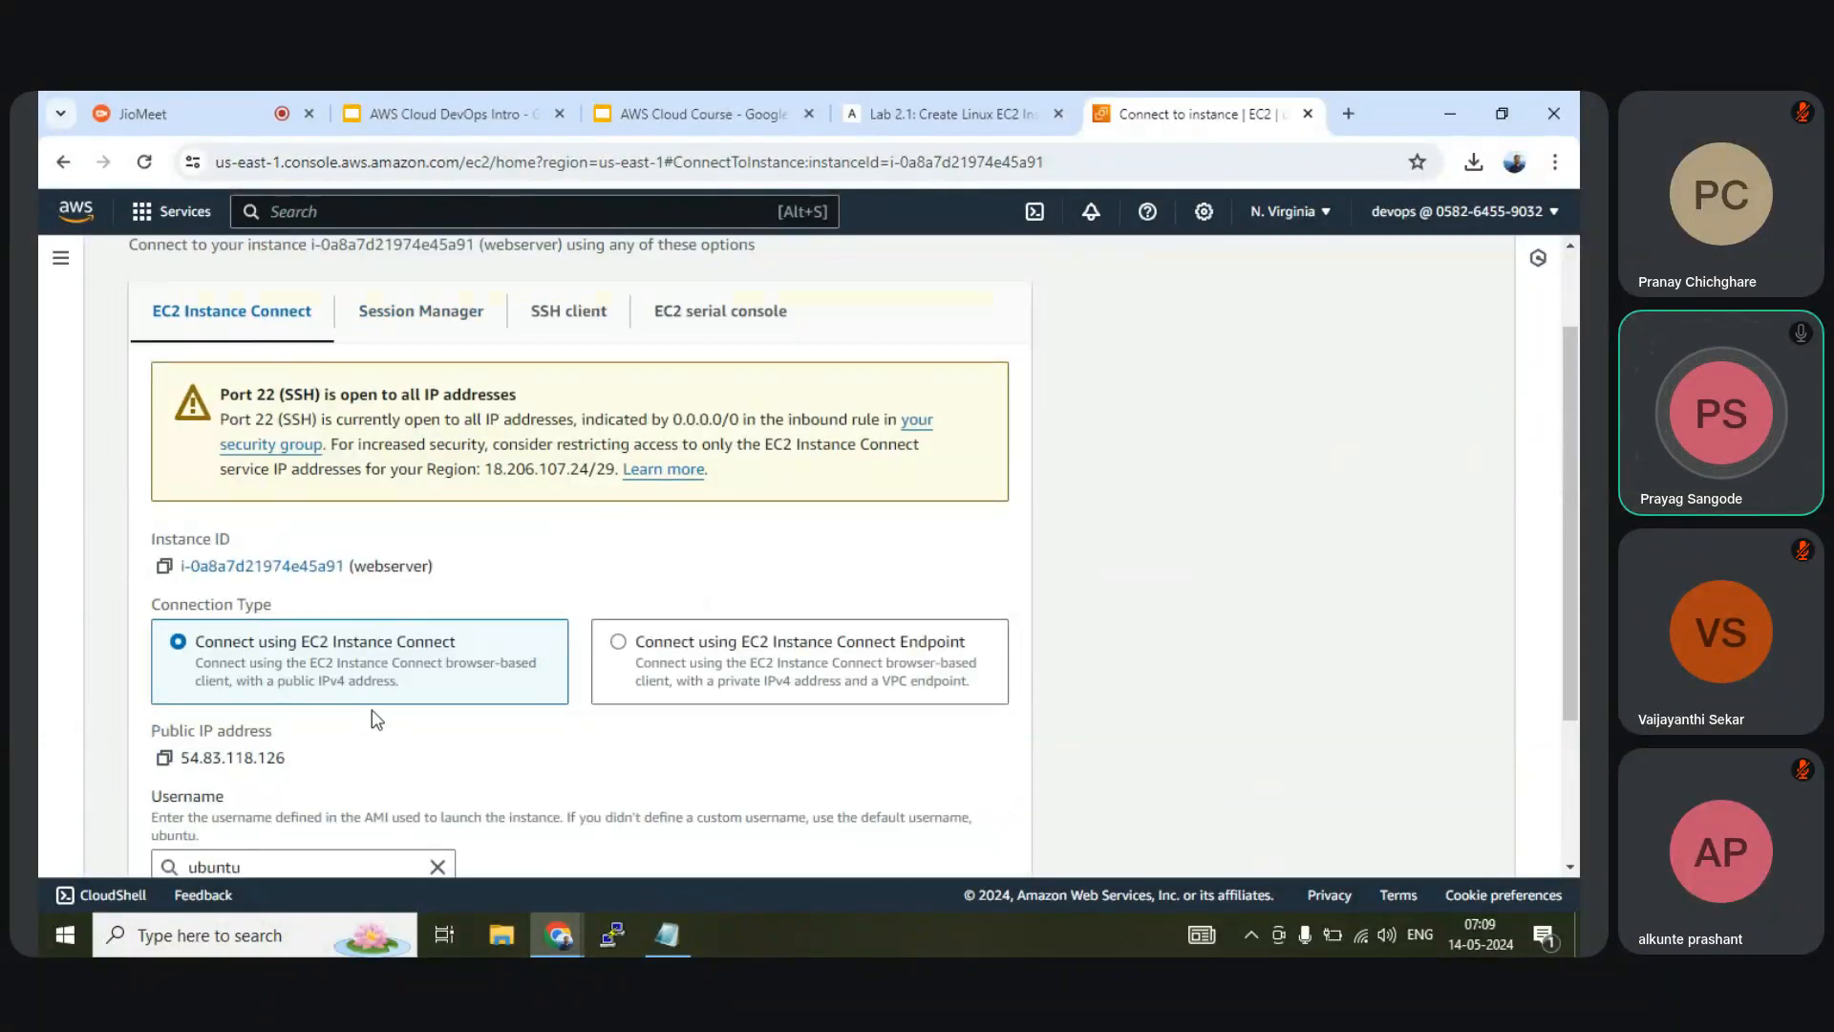
scroll(372, 718, "down", 3)
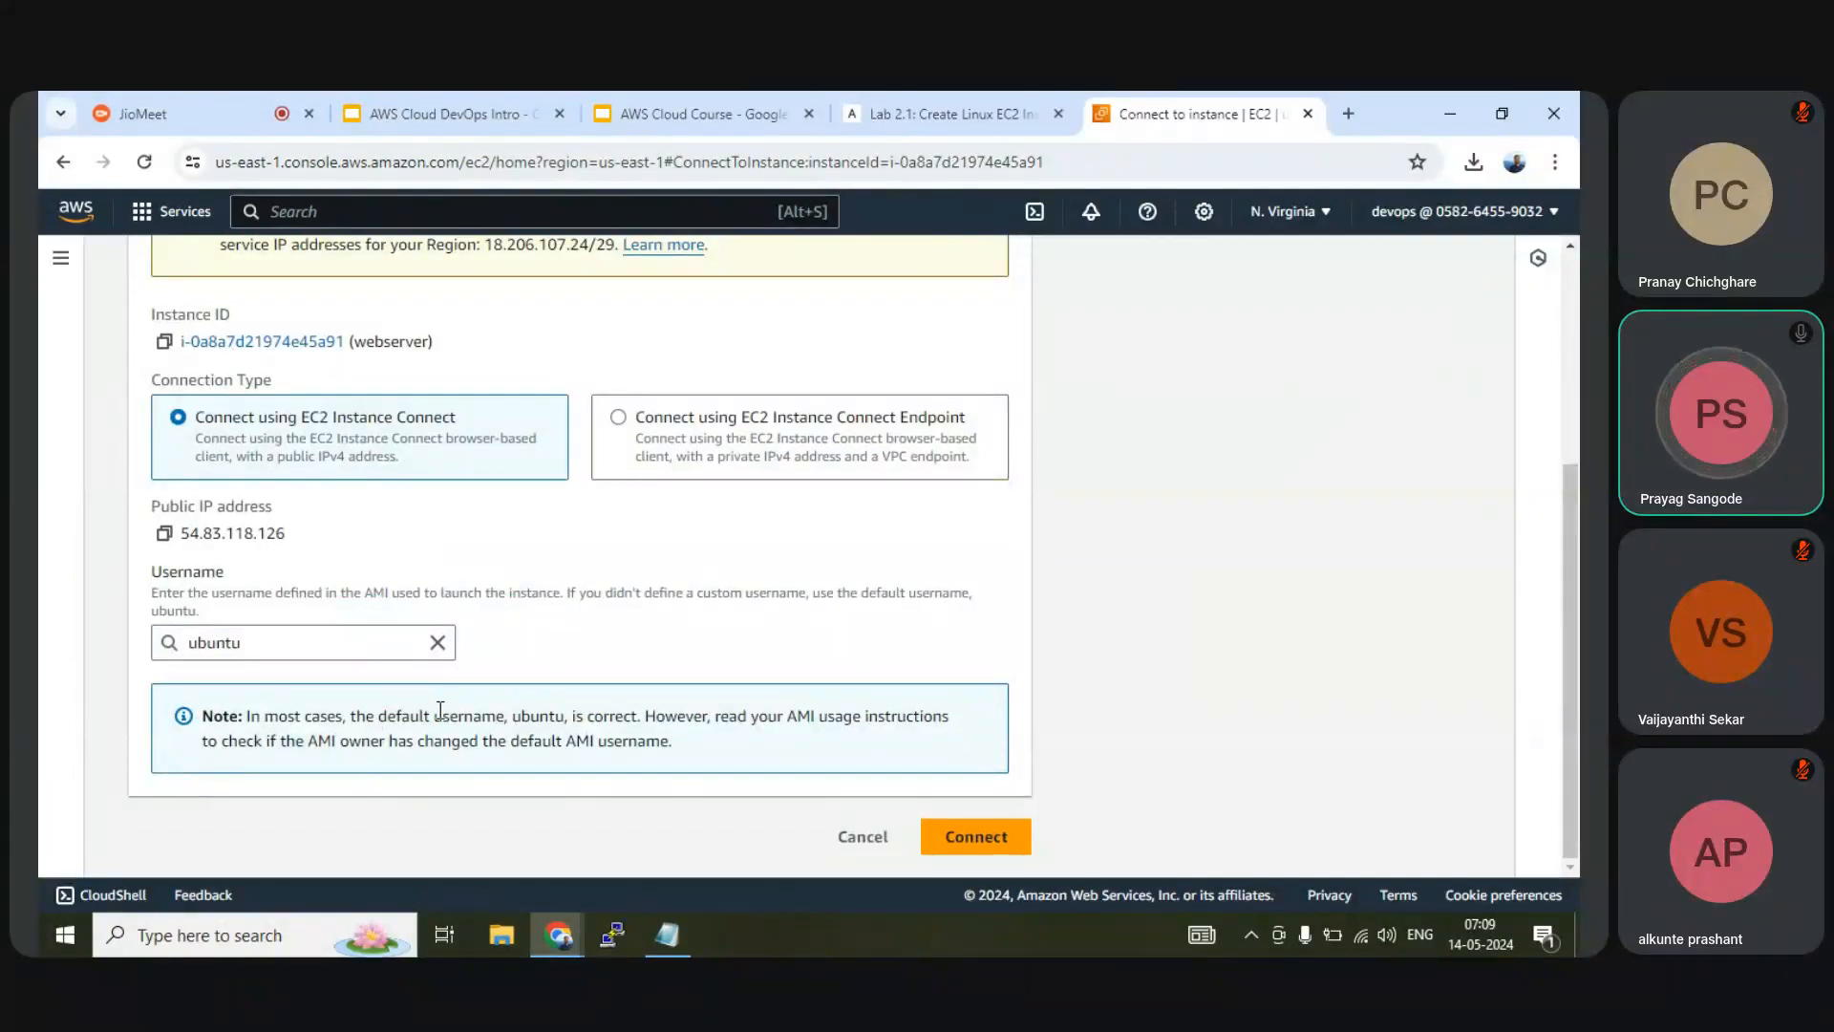
scroll(440, 712, "up", 3)
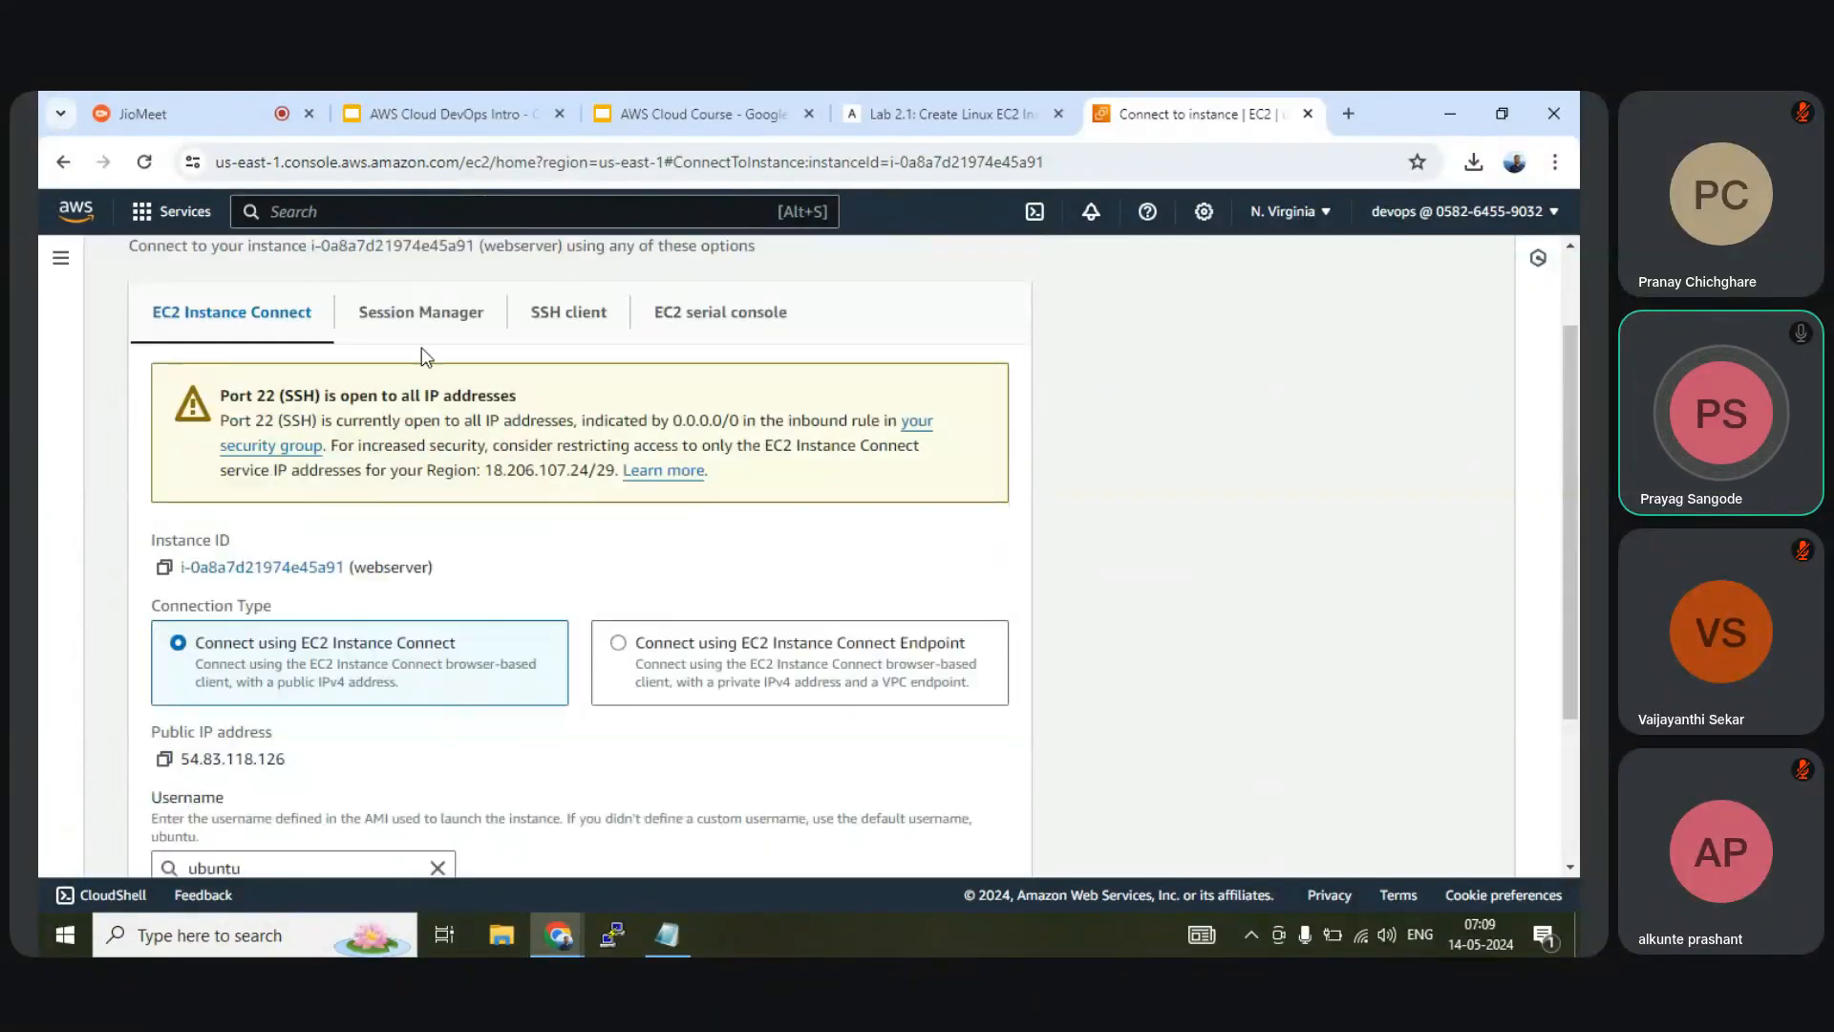
left_click(423, 316)
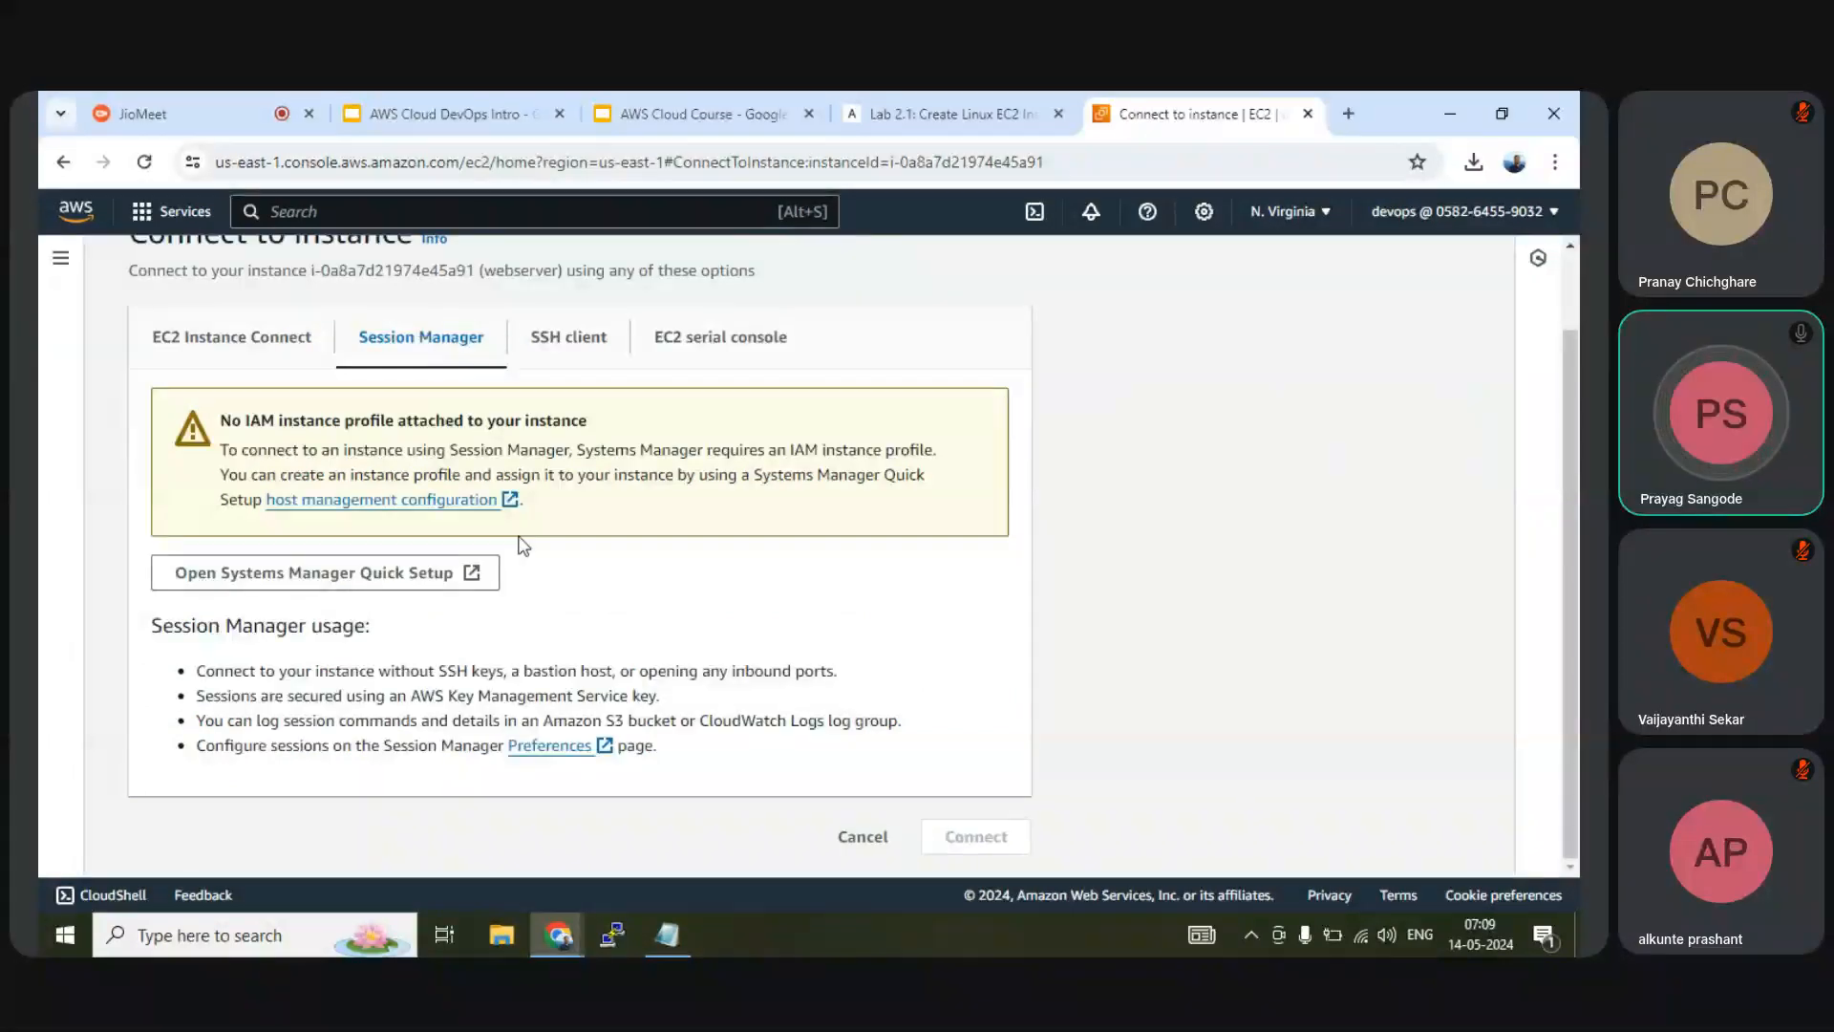
scroll(277, 420, "up", 2)
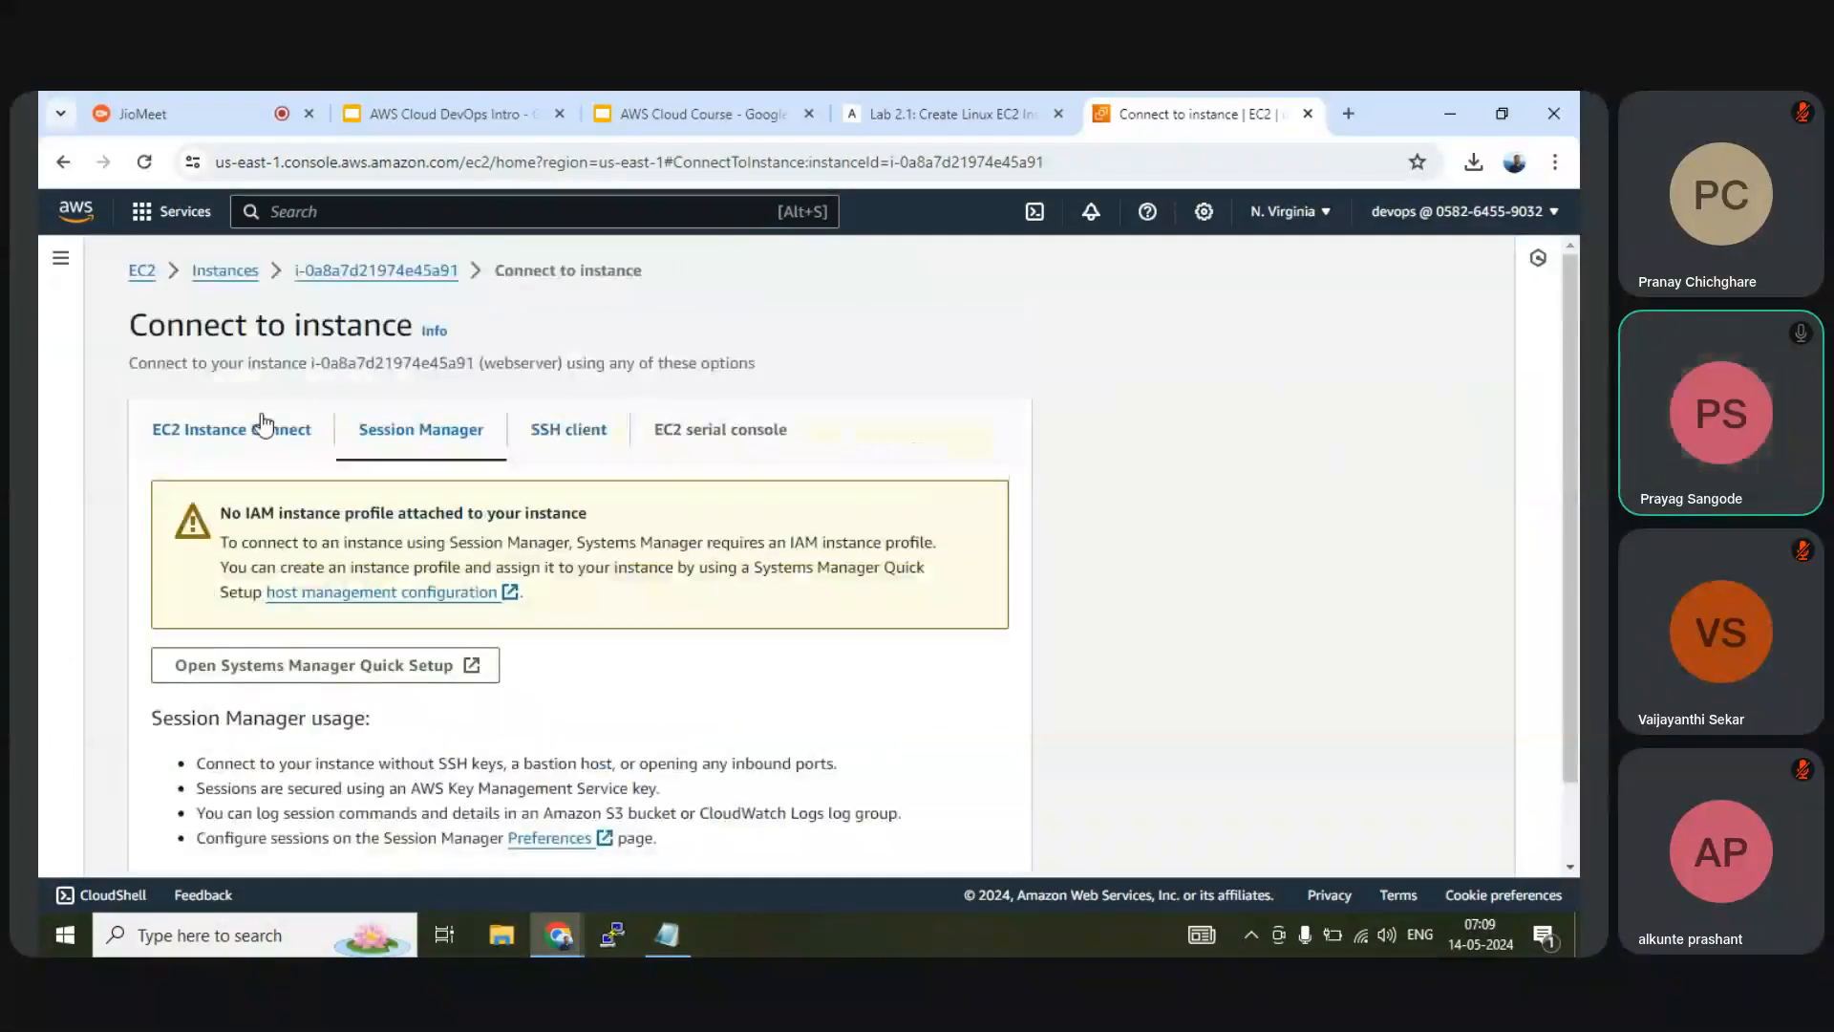
left_click(571, 430)
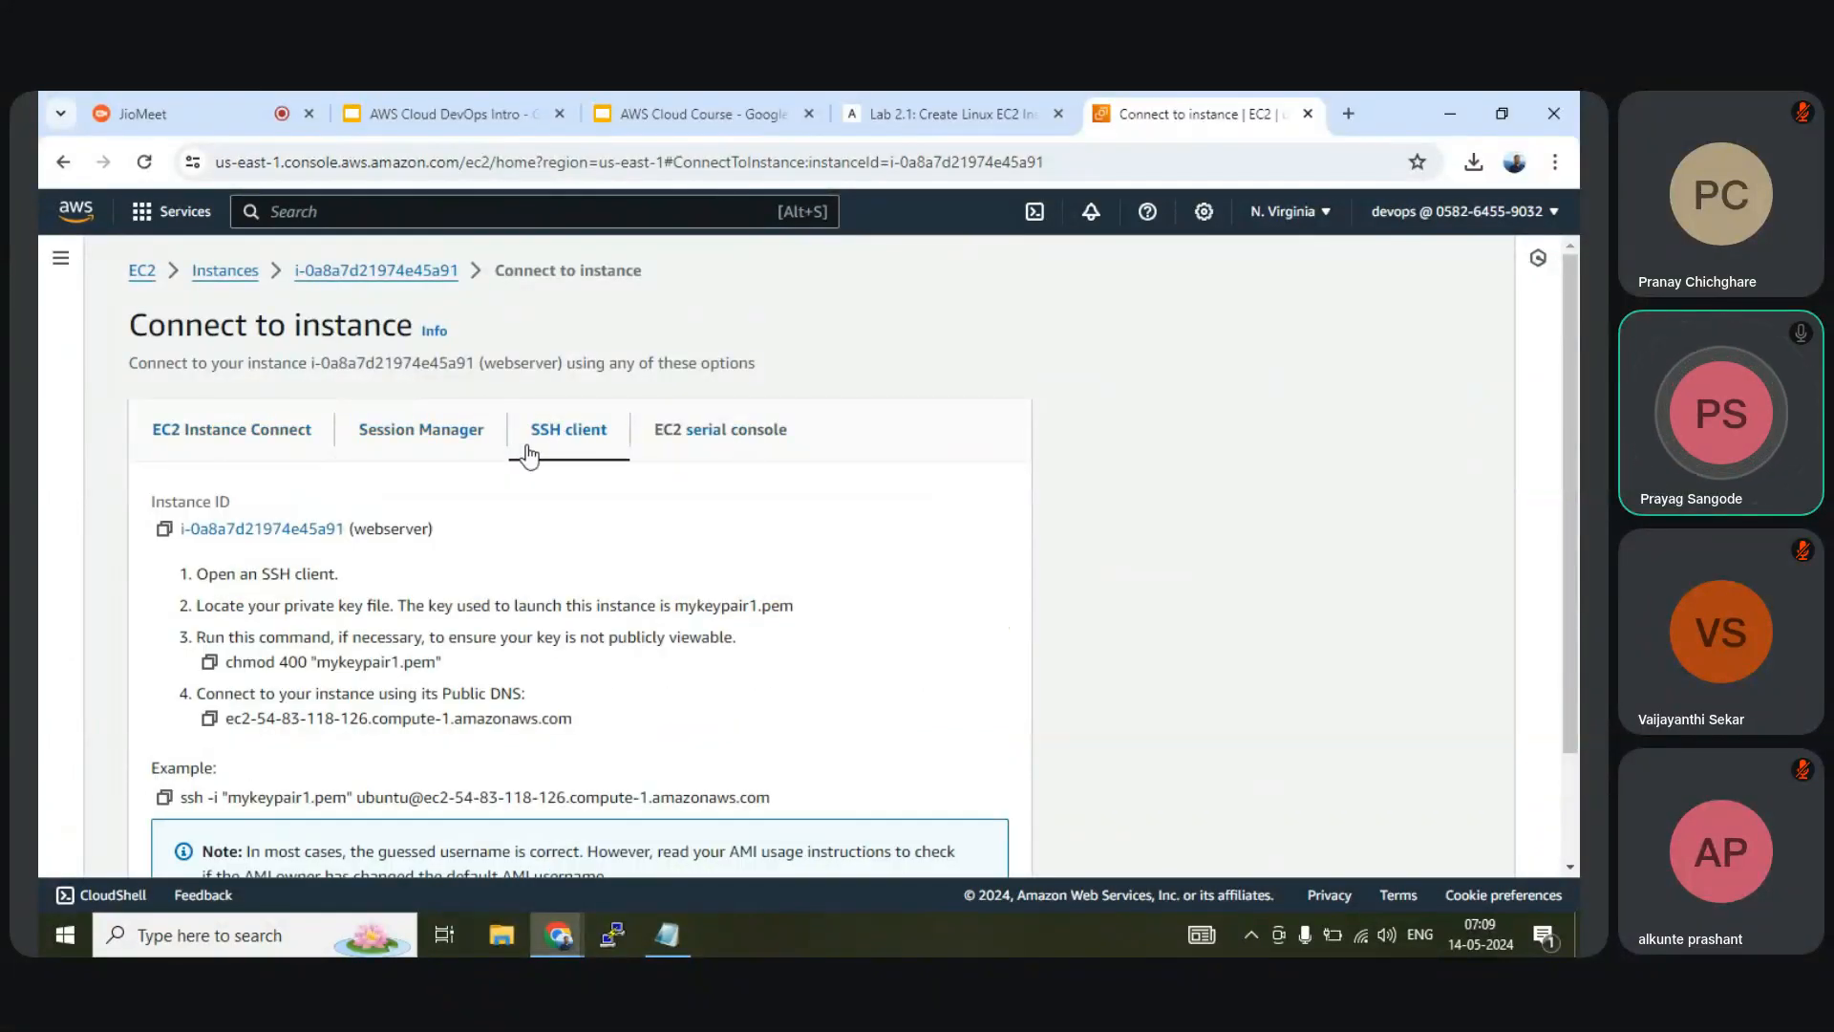
left_click(748, 445)
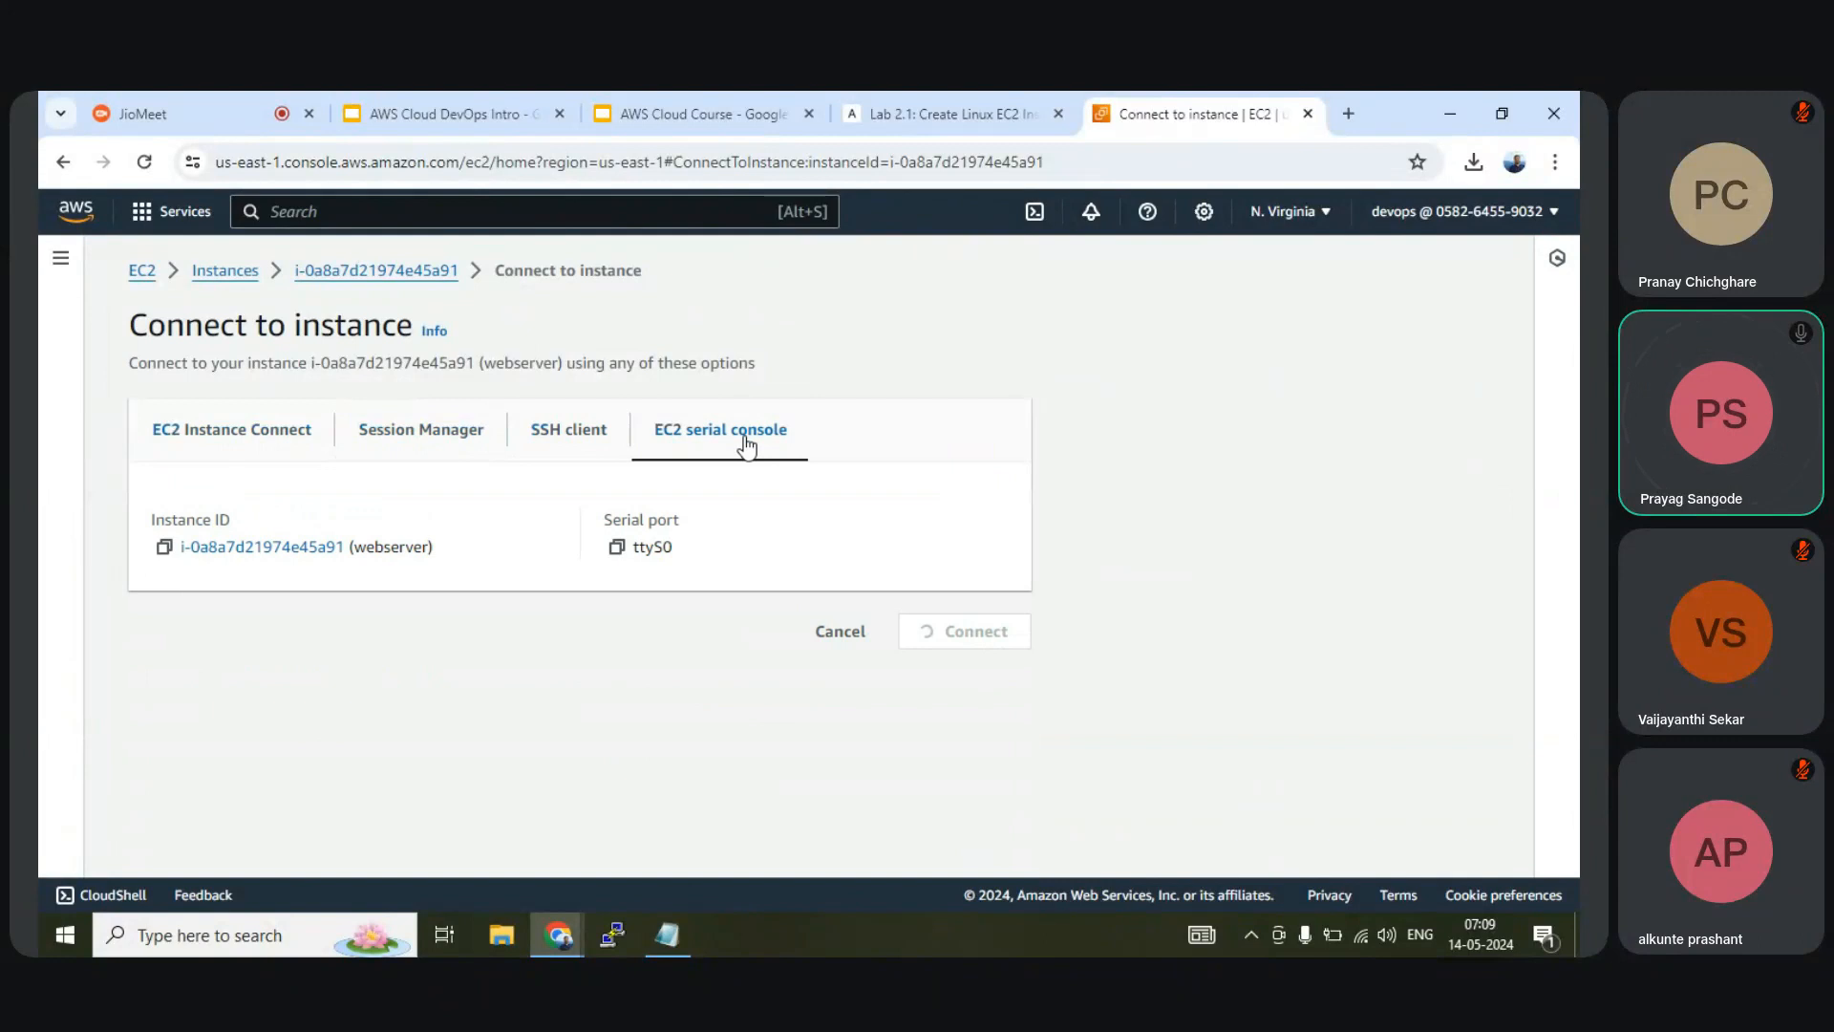
left_click(582, 439)
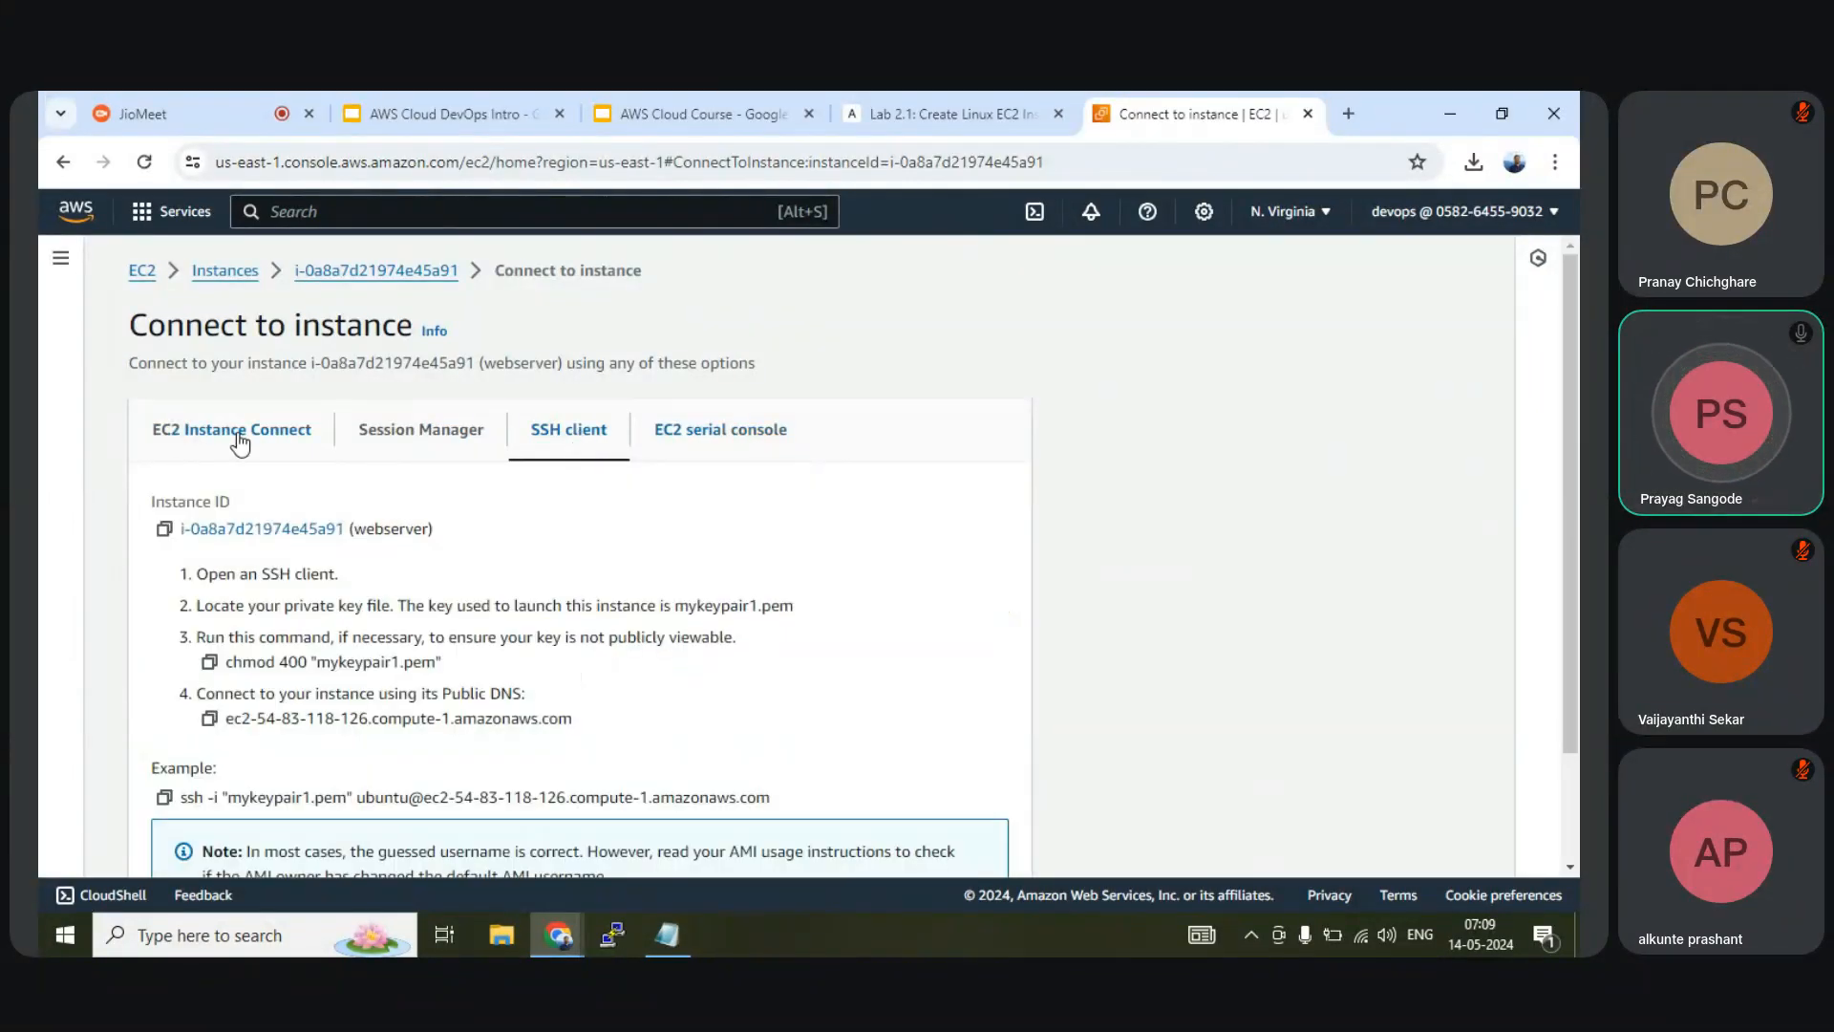
left_click(238, 442)
left_click(576, 439)
left_click(241, 445)
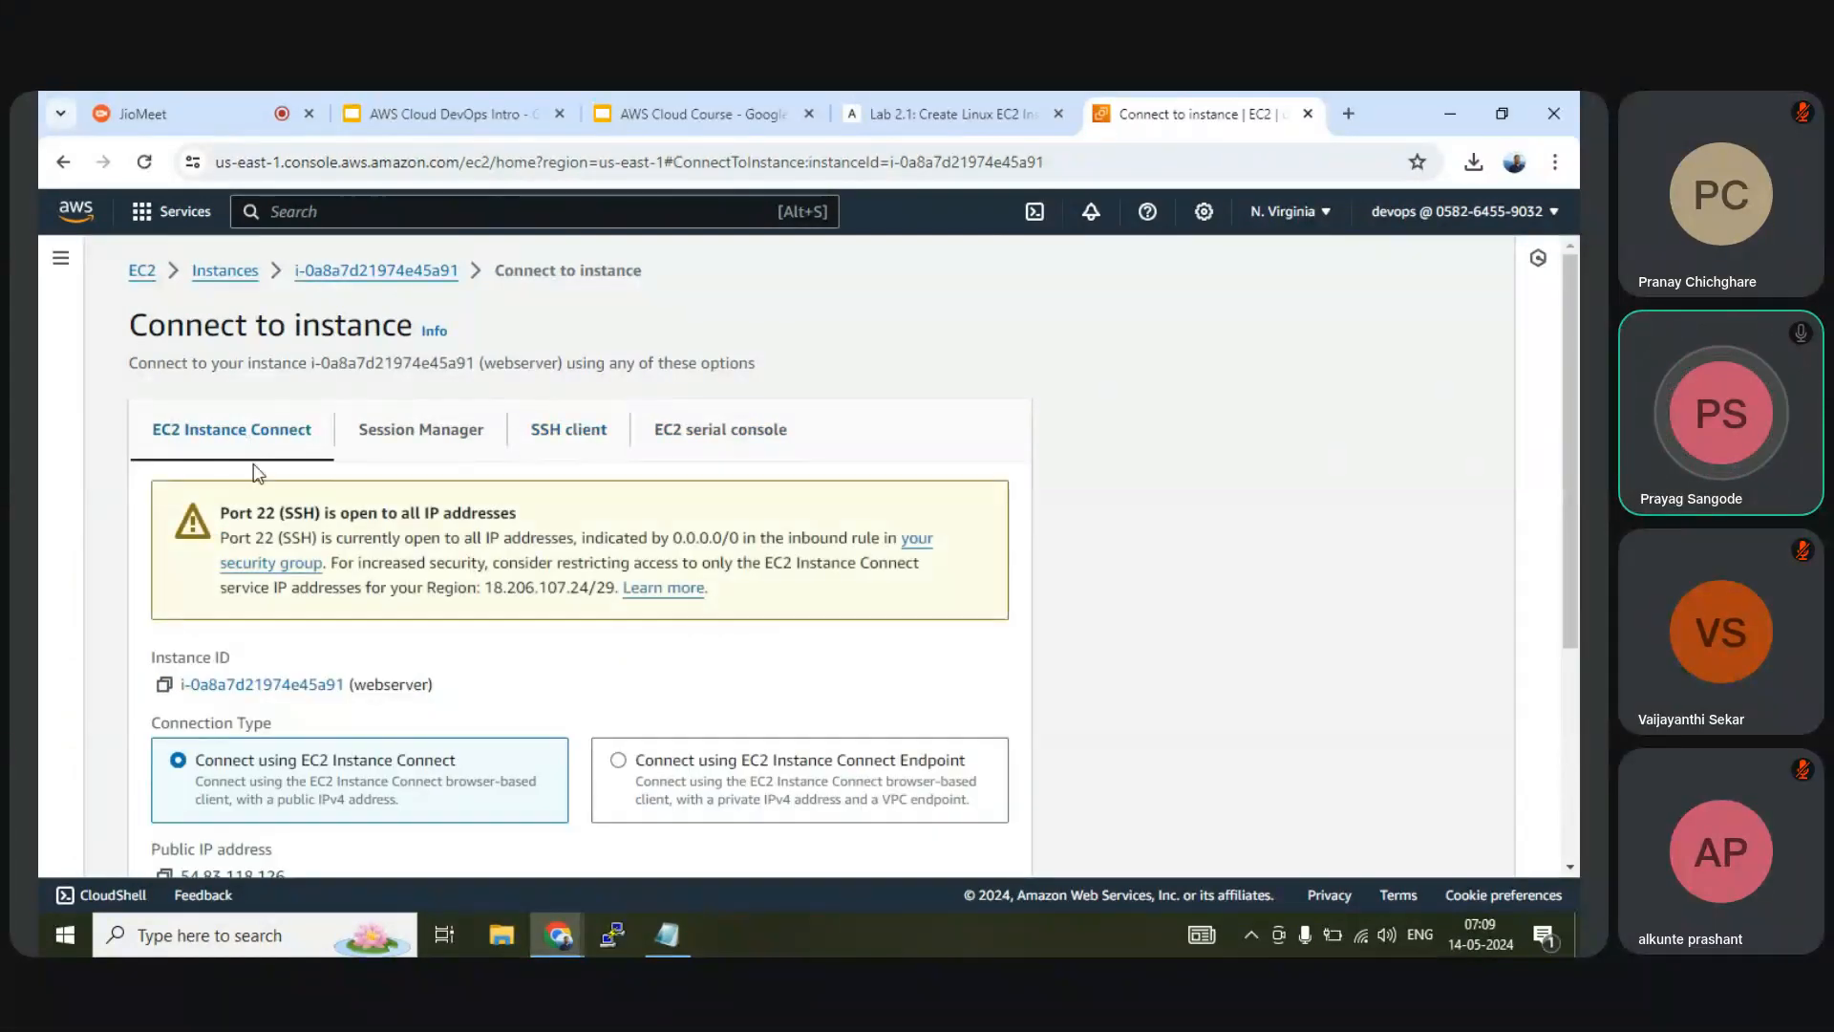
scroll(256, 466, "down", 4)
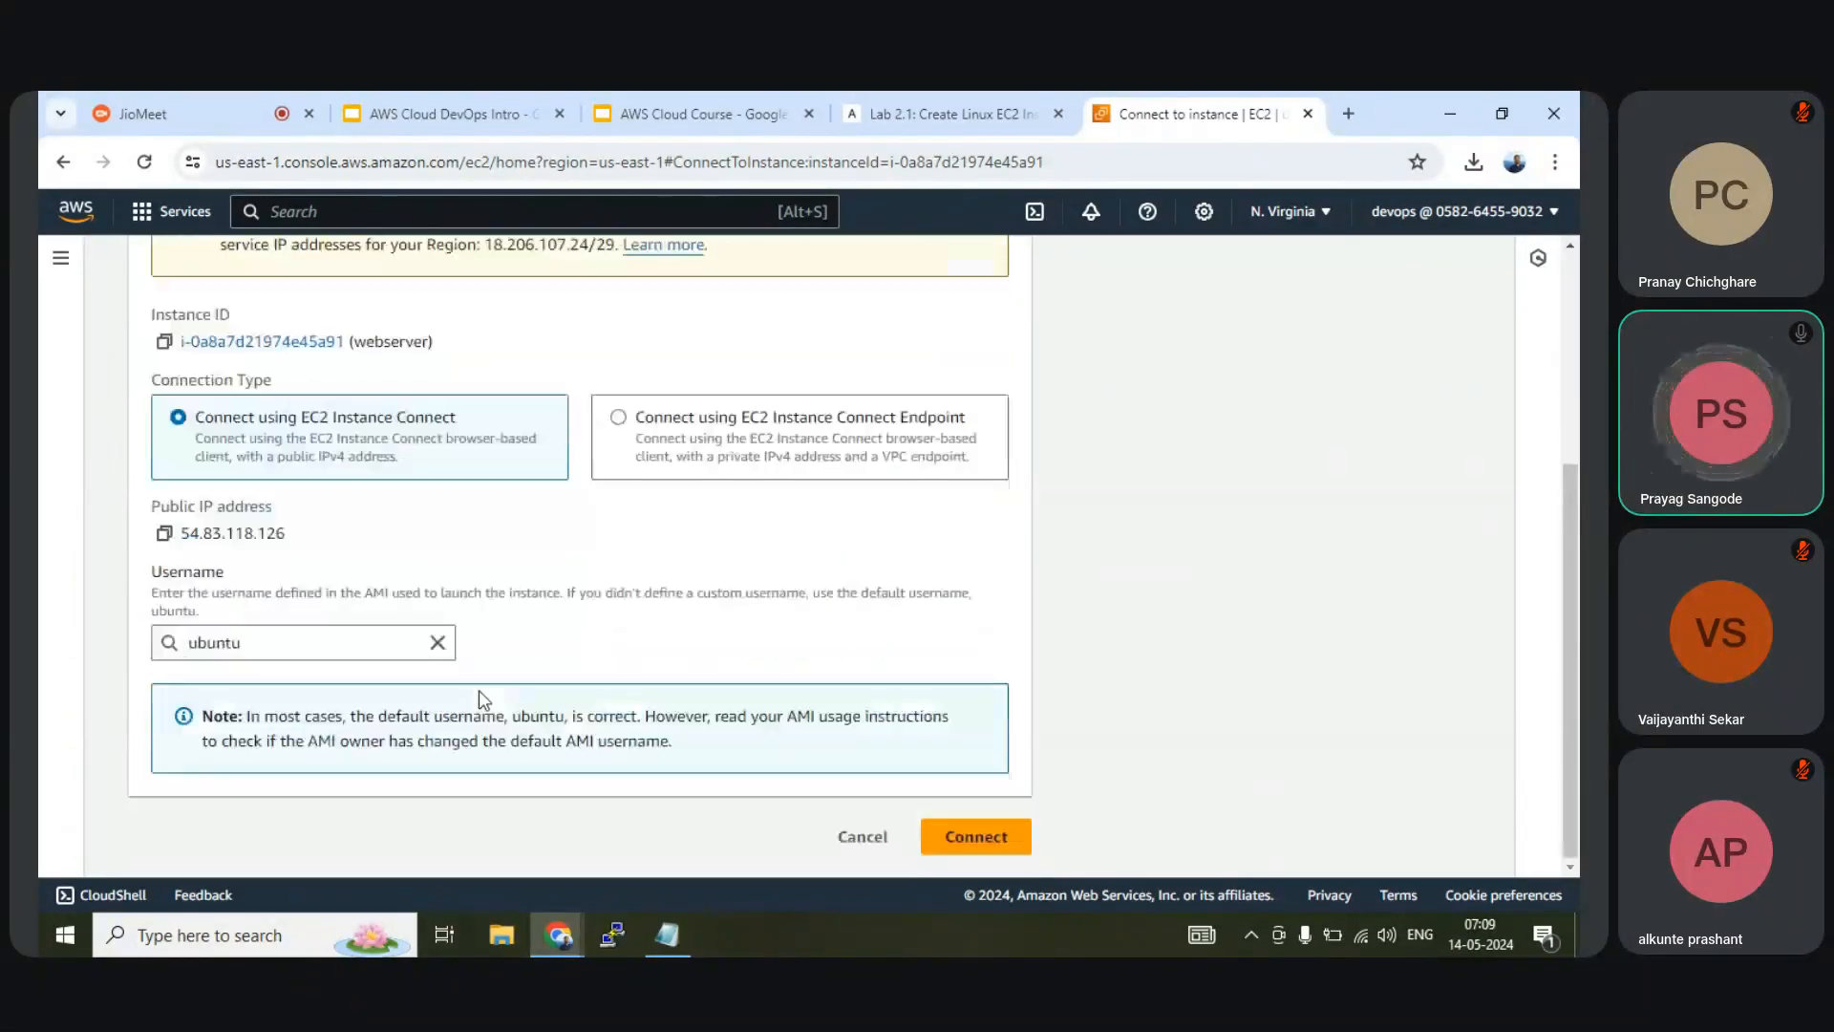
Start an EC2 Instance Connect terminal and clear the screen
left_click(998, 837)
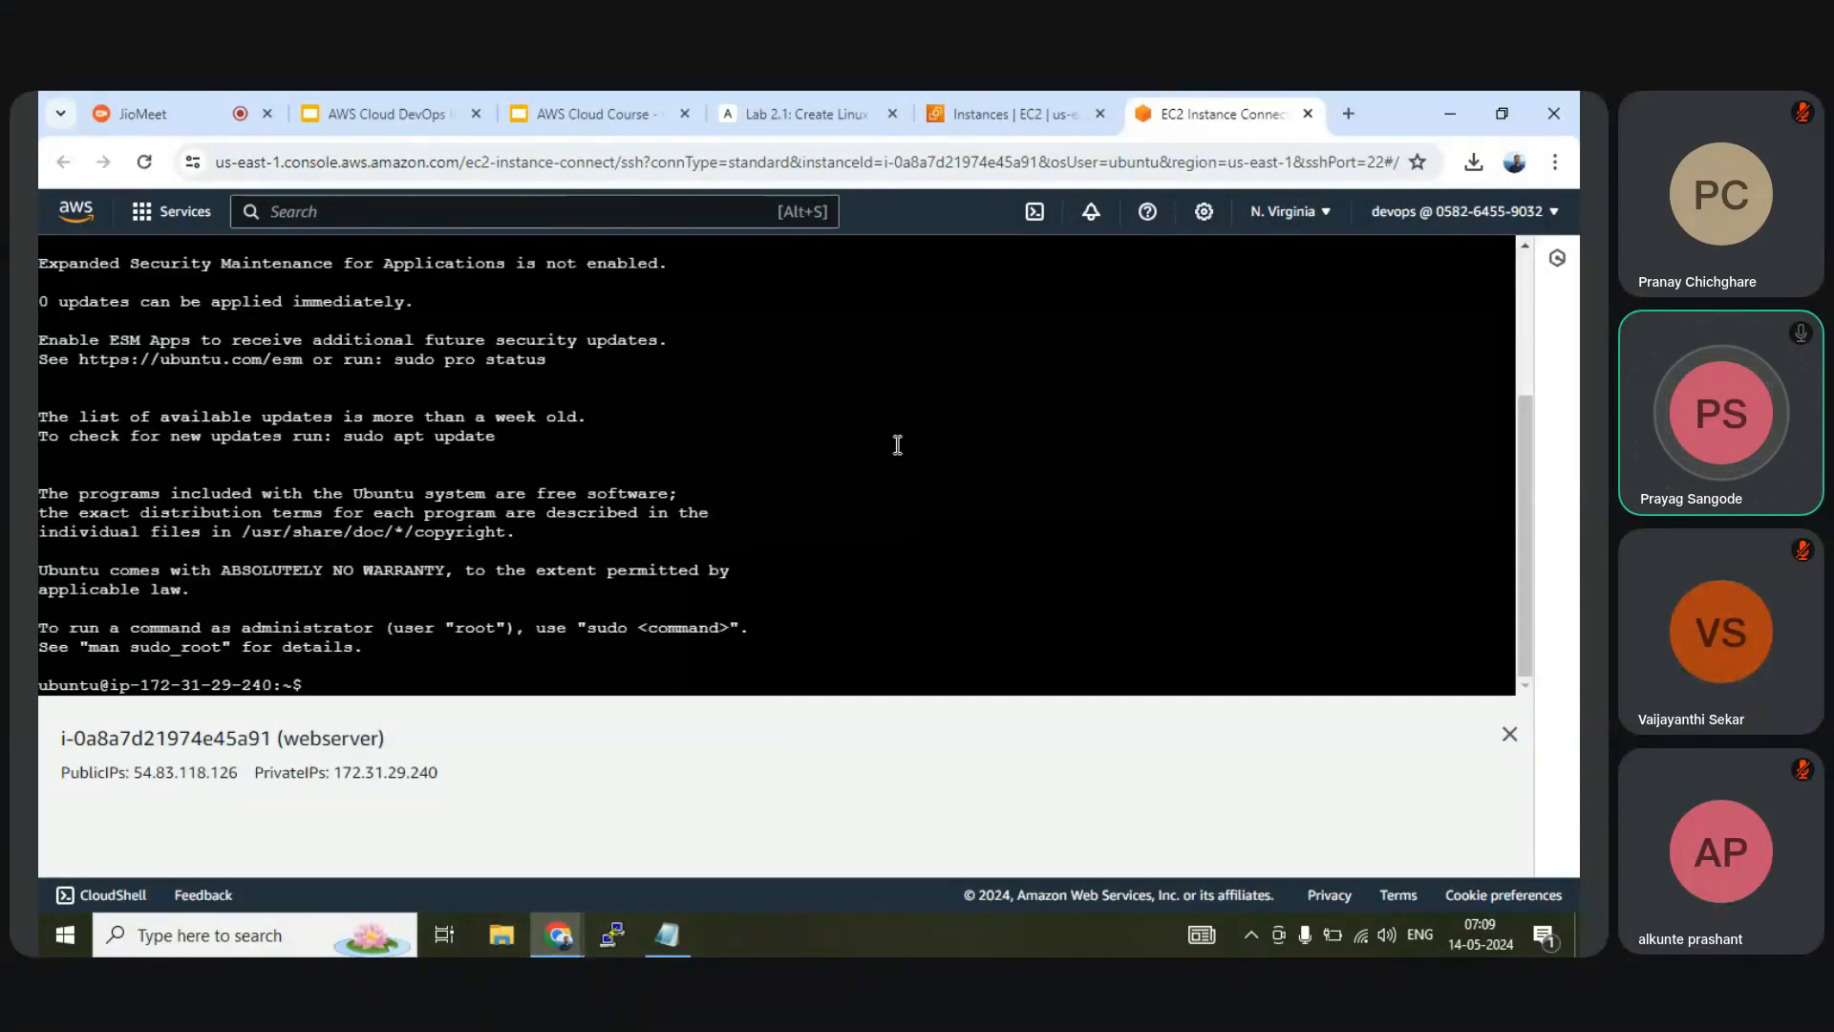
type("clear")
key("Return")
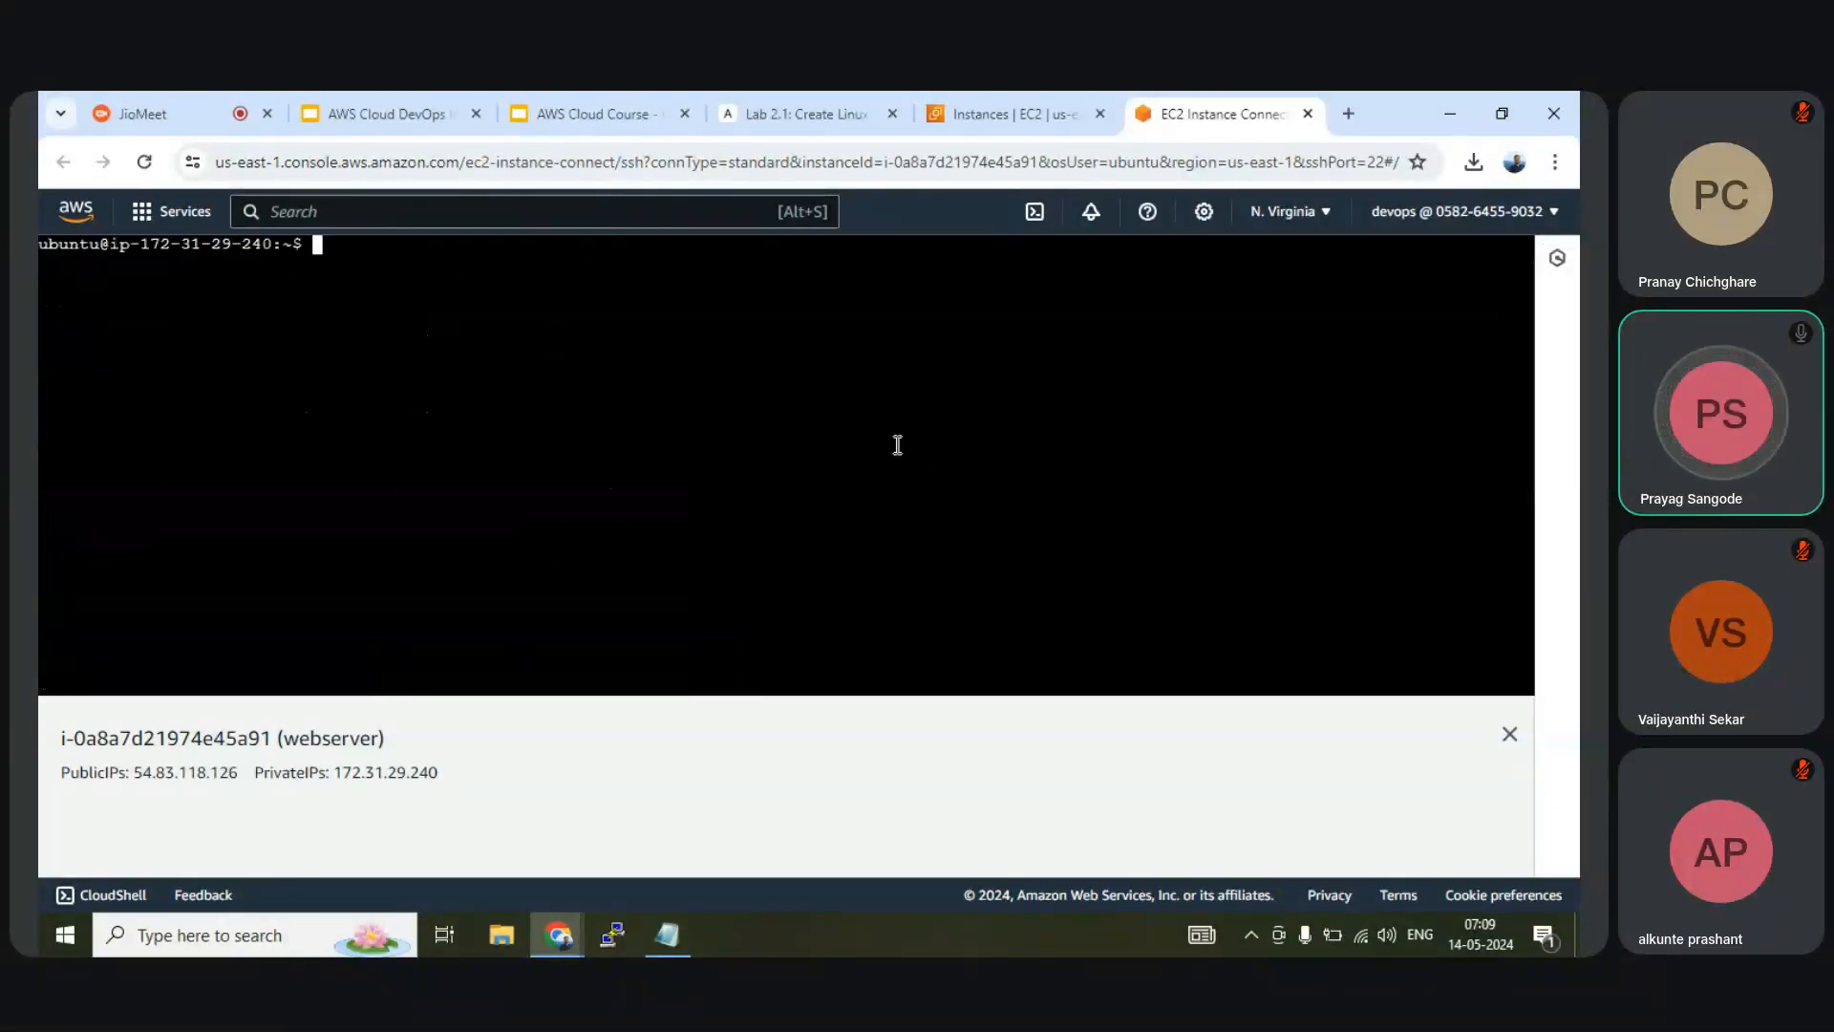
type("at")
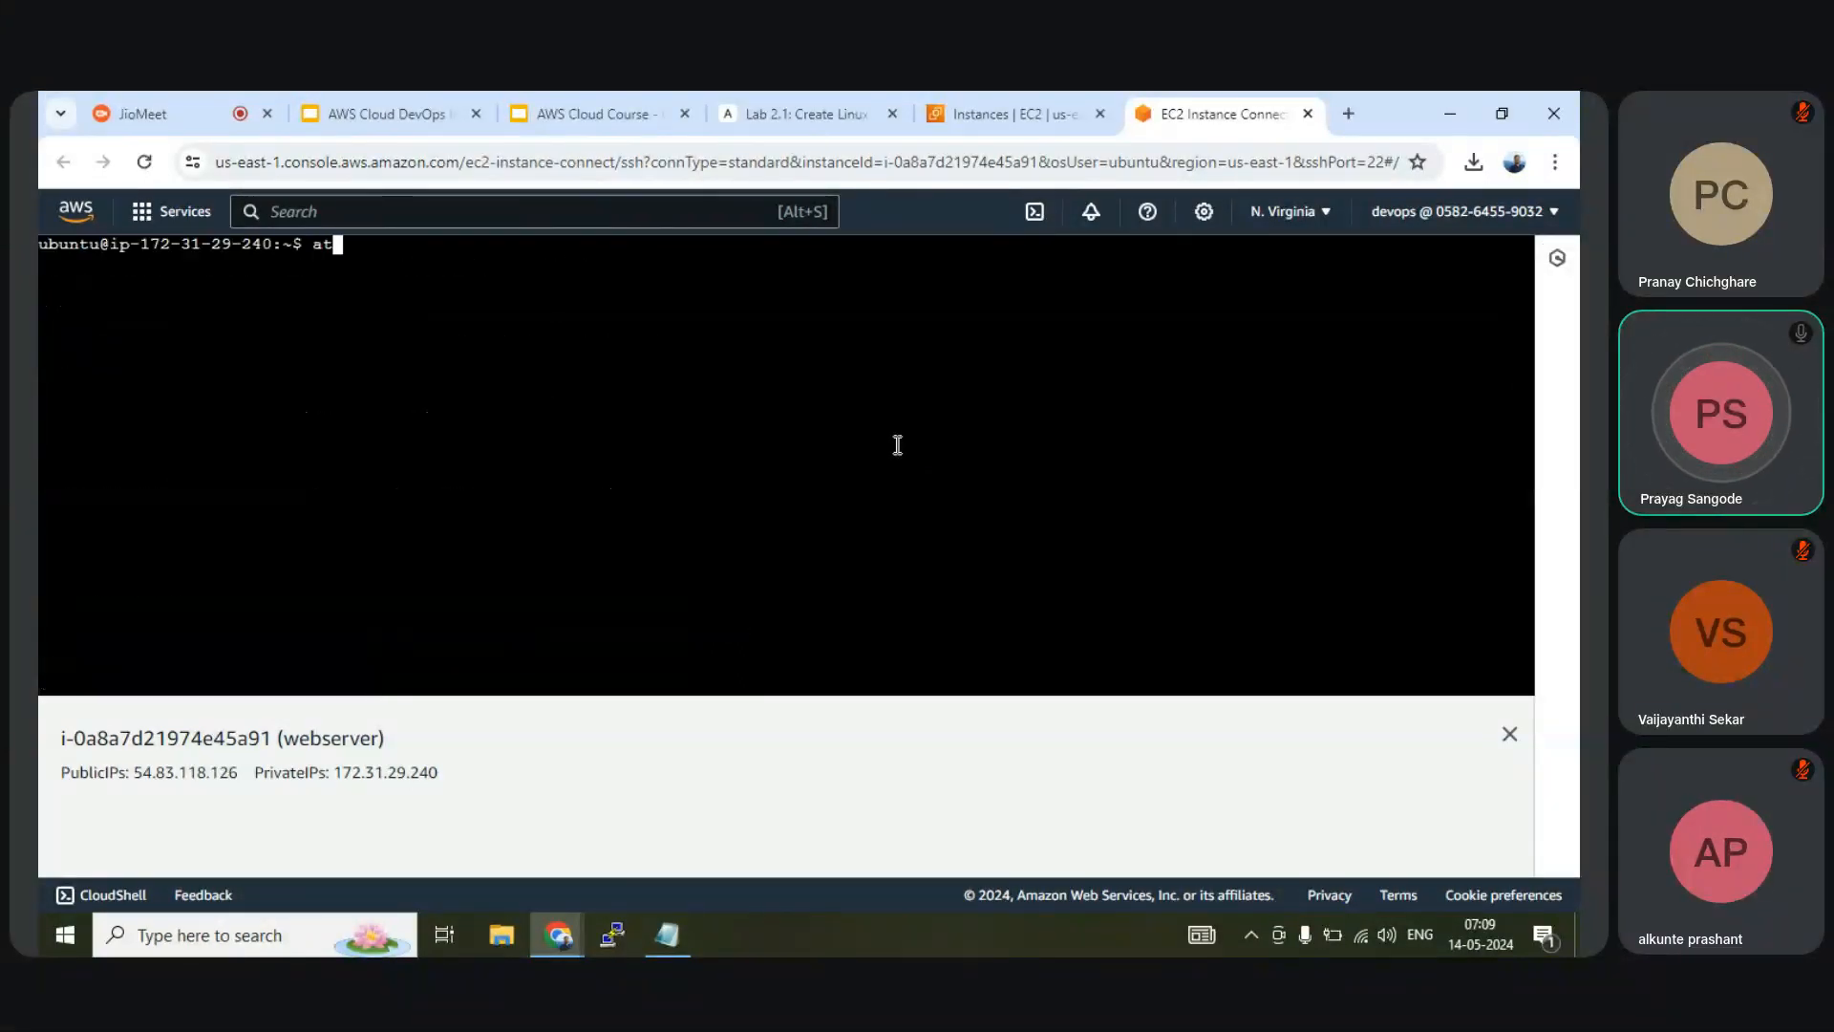
key("BackSpace")
Run cat /etc/os-release and confirm version 22.04.4
type("cat ")
type("/et/")
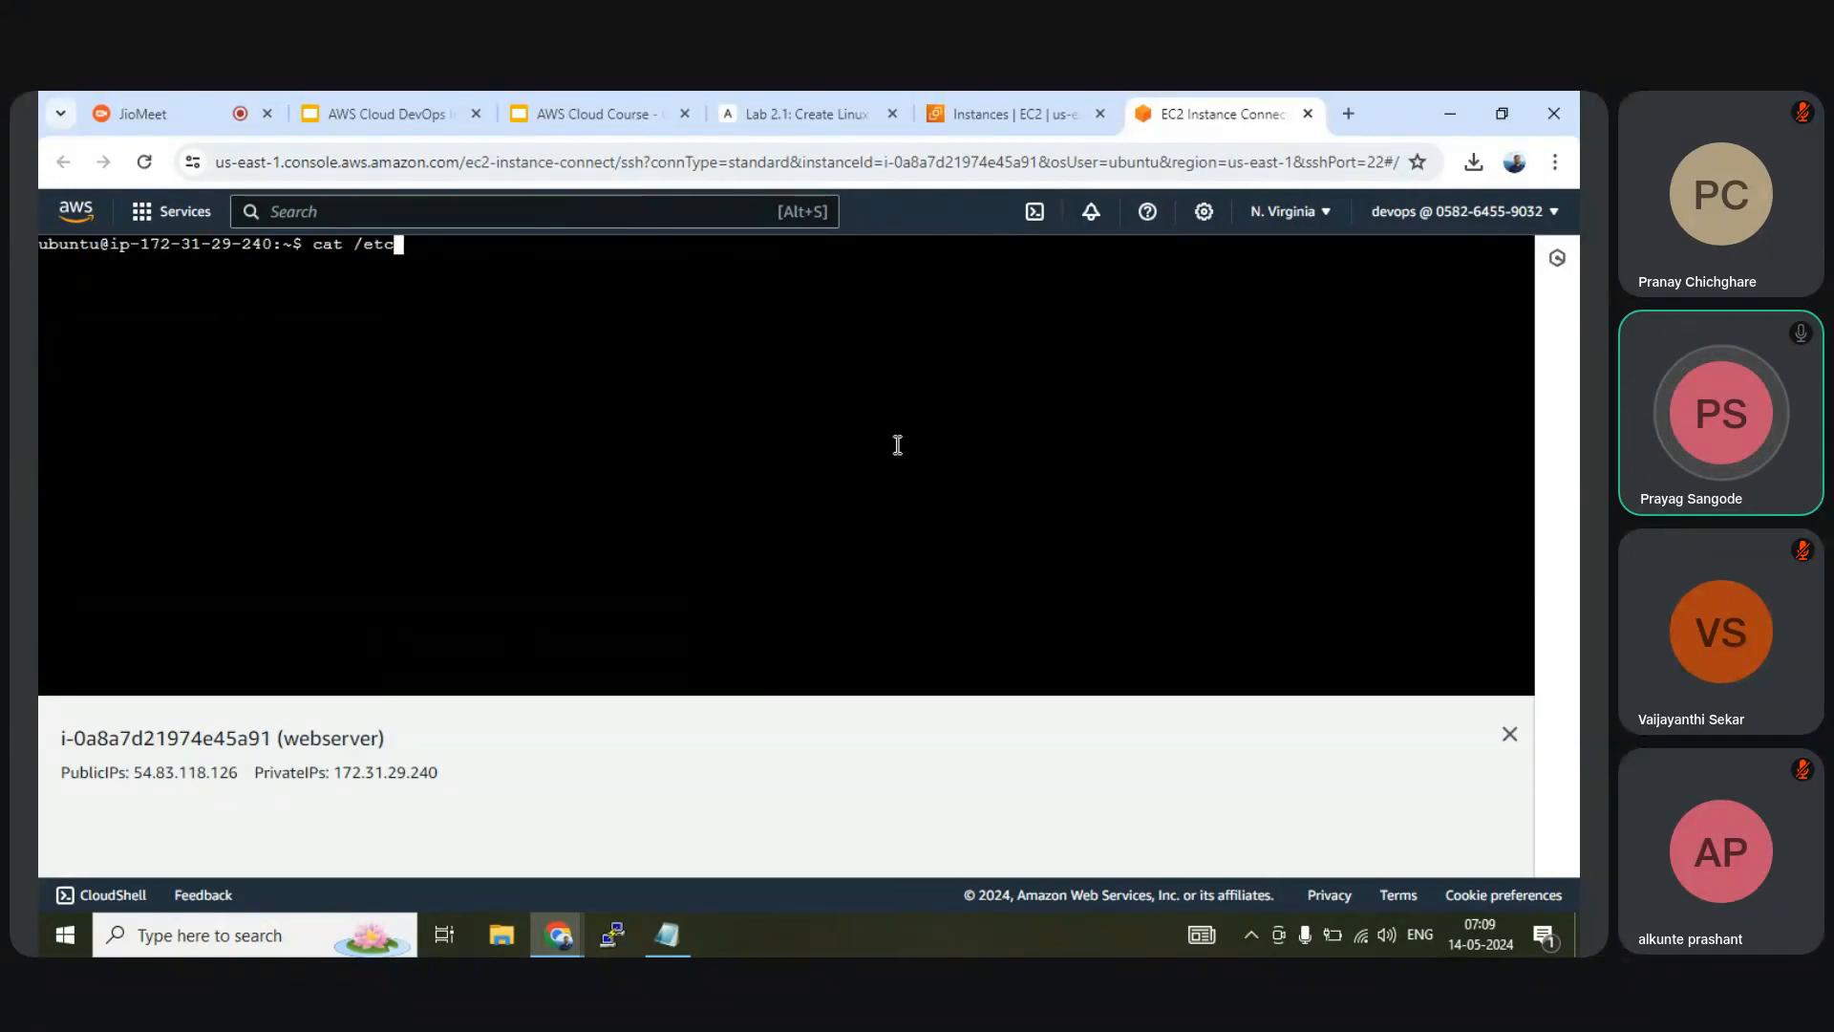
type("/os")
key("Tab")
key("Return")
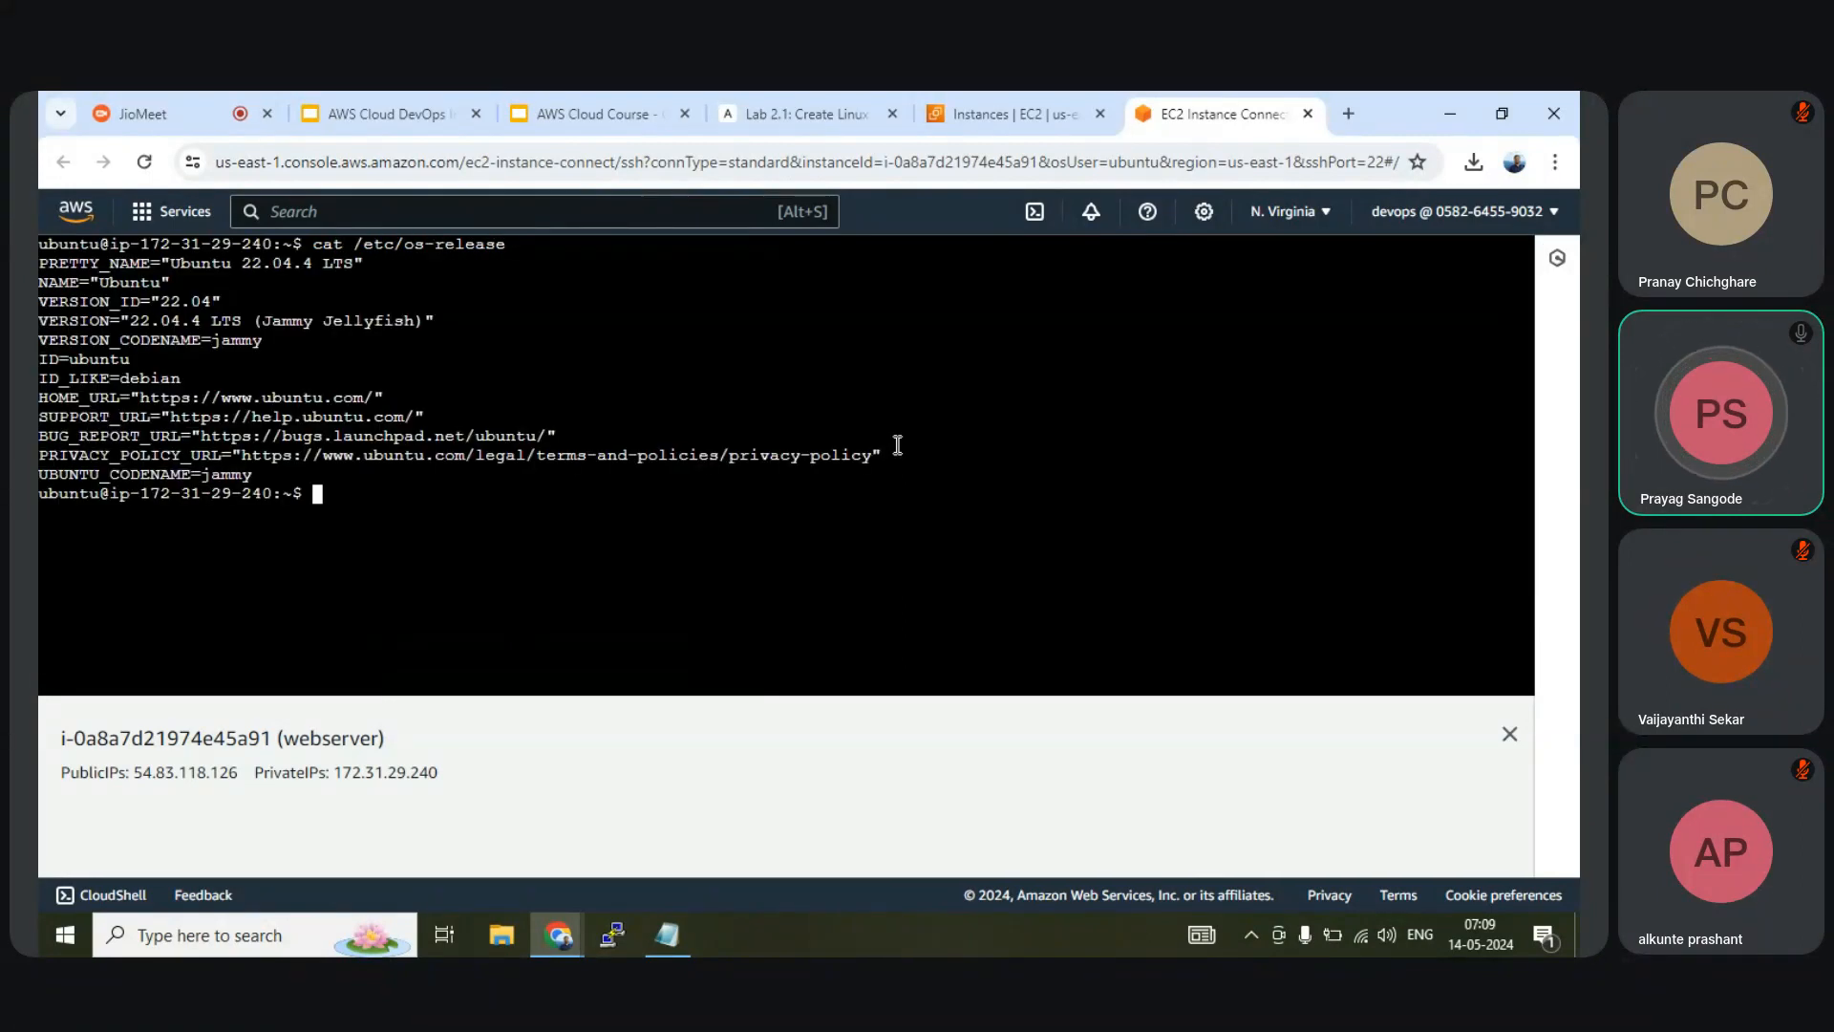
double_click(144, 315)
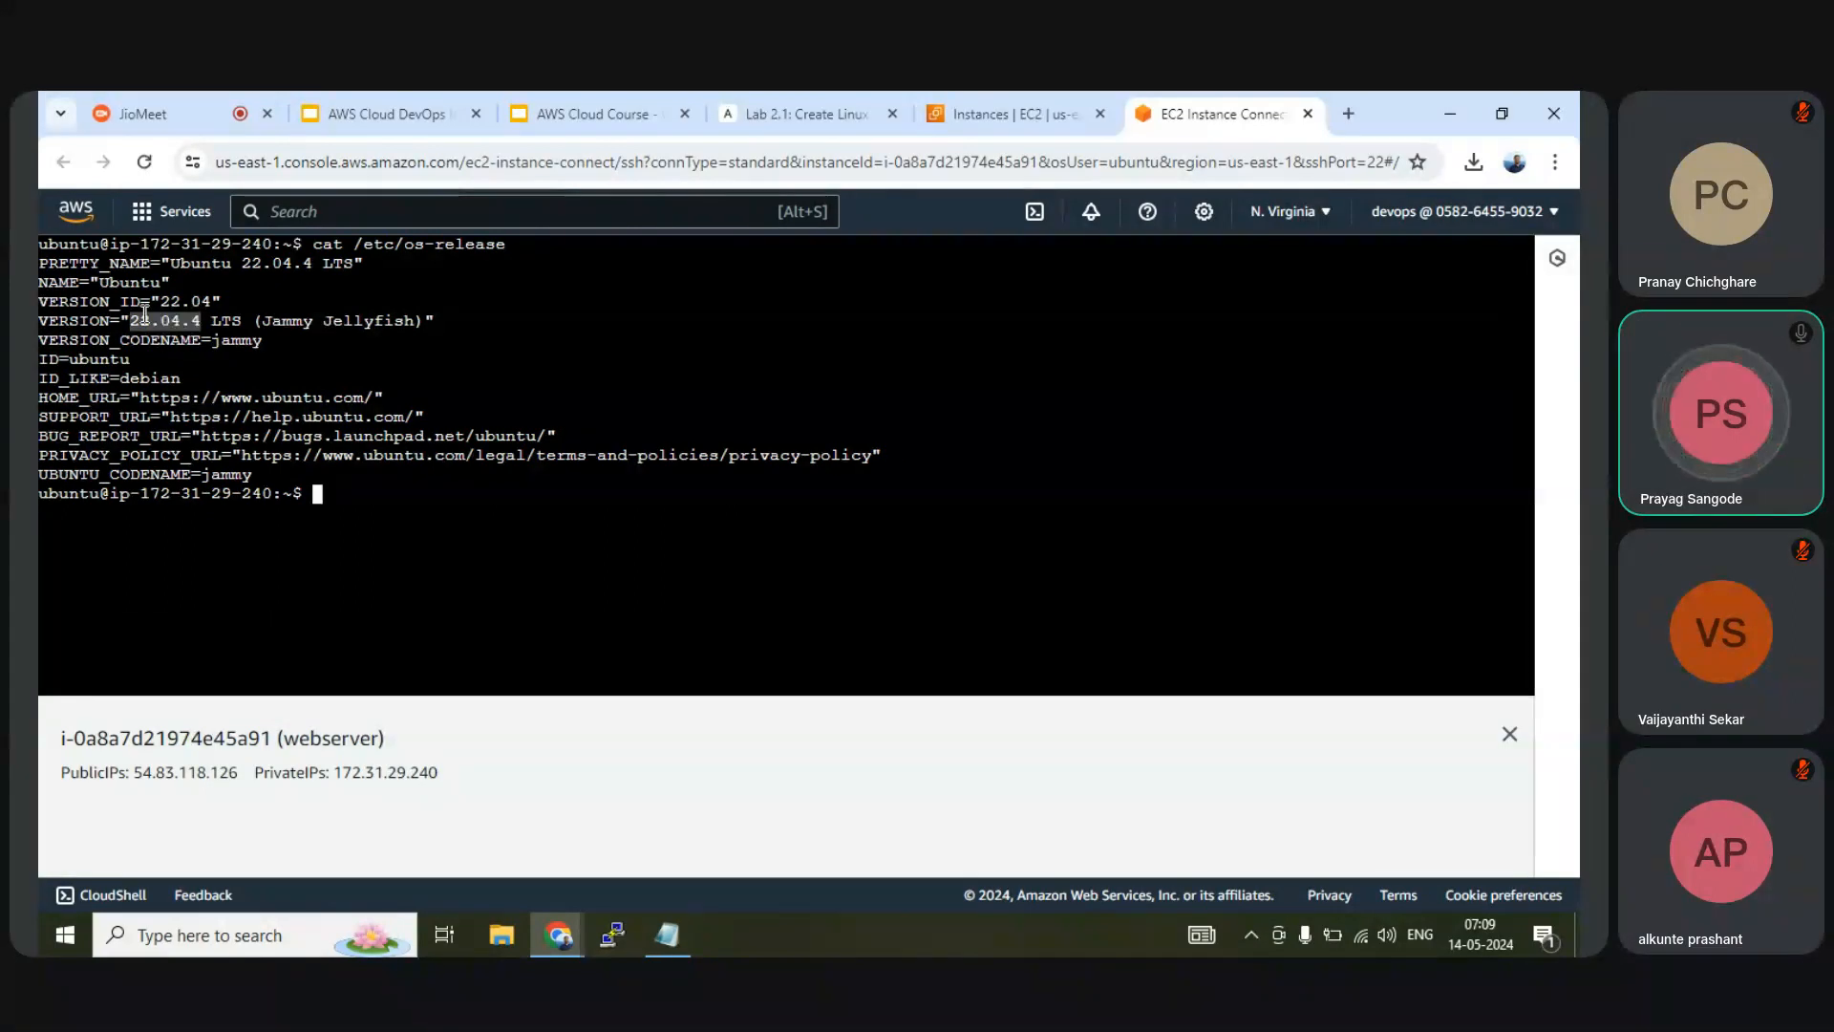
left_click(532, 625)
Close the instance terminal and reopen the webserver's Connect page
left_click(1308, 114)
left_click_drag(864, 413, 485, 393)
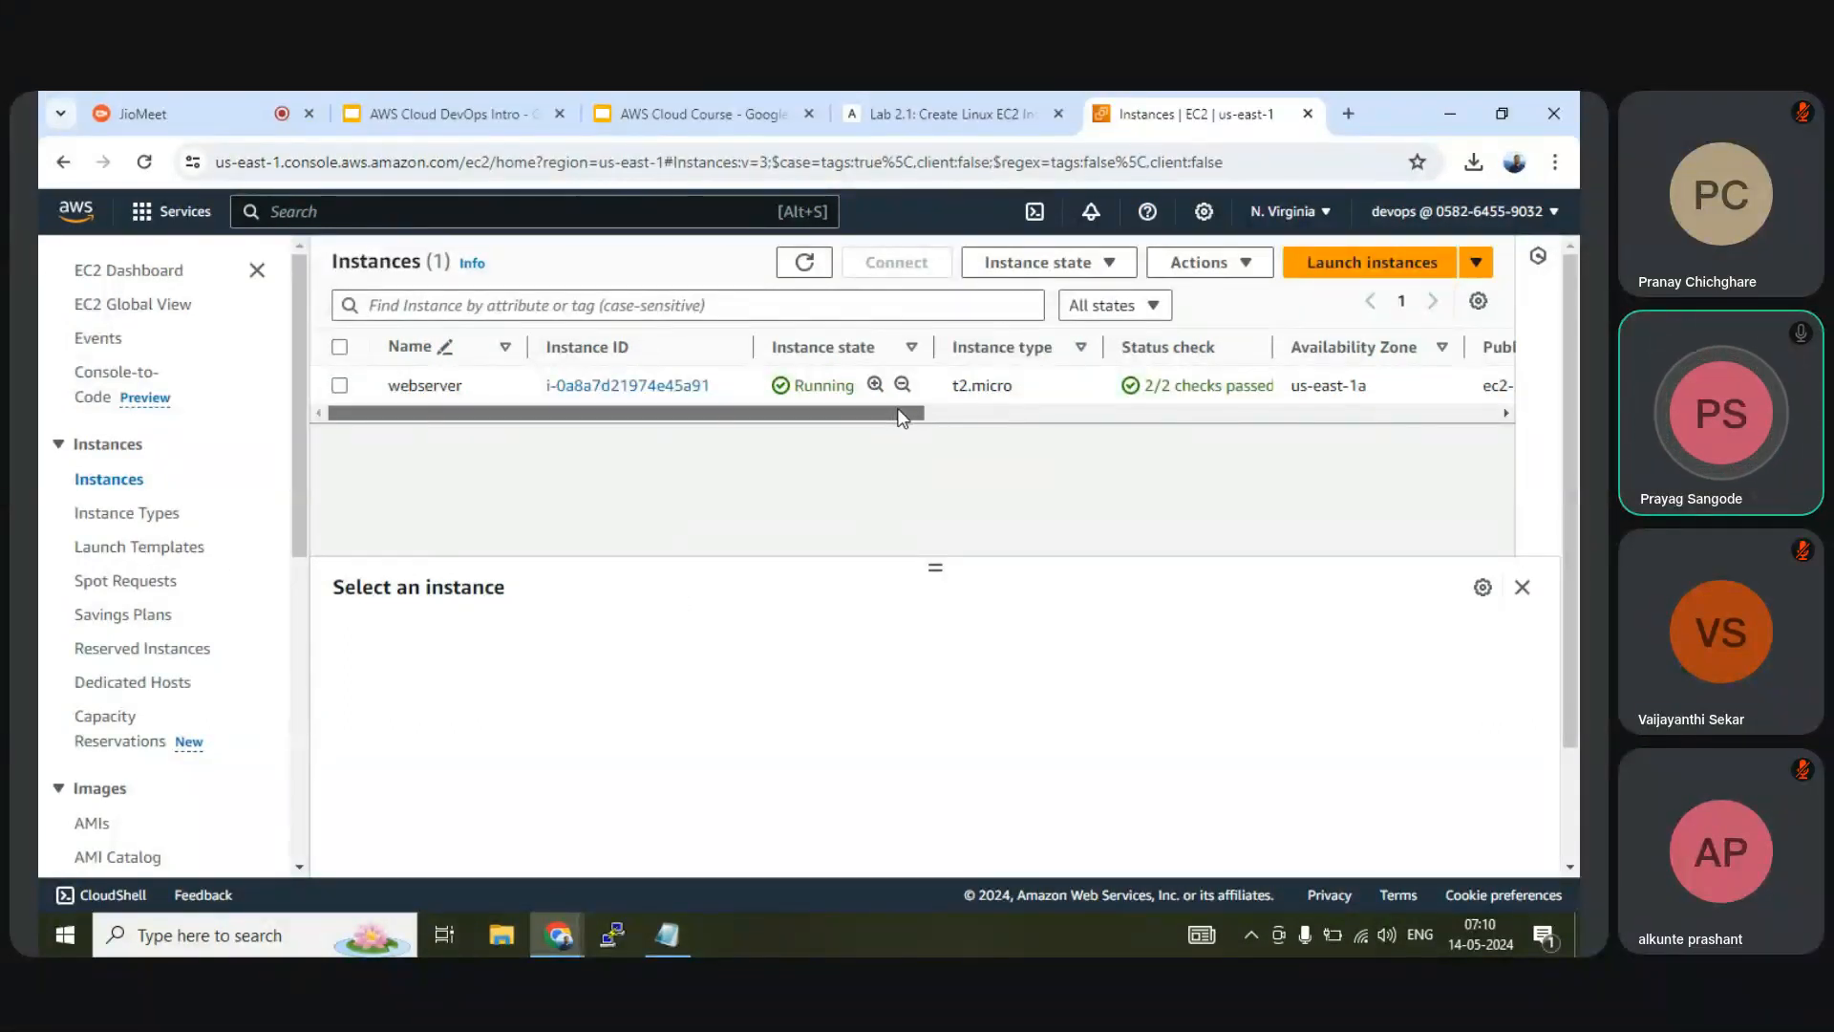
left_click_drag(902, 417, 1475, 414)
left_click_drag(1299, 413, 634, 390)
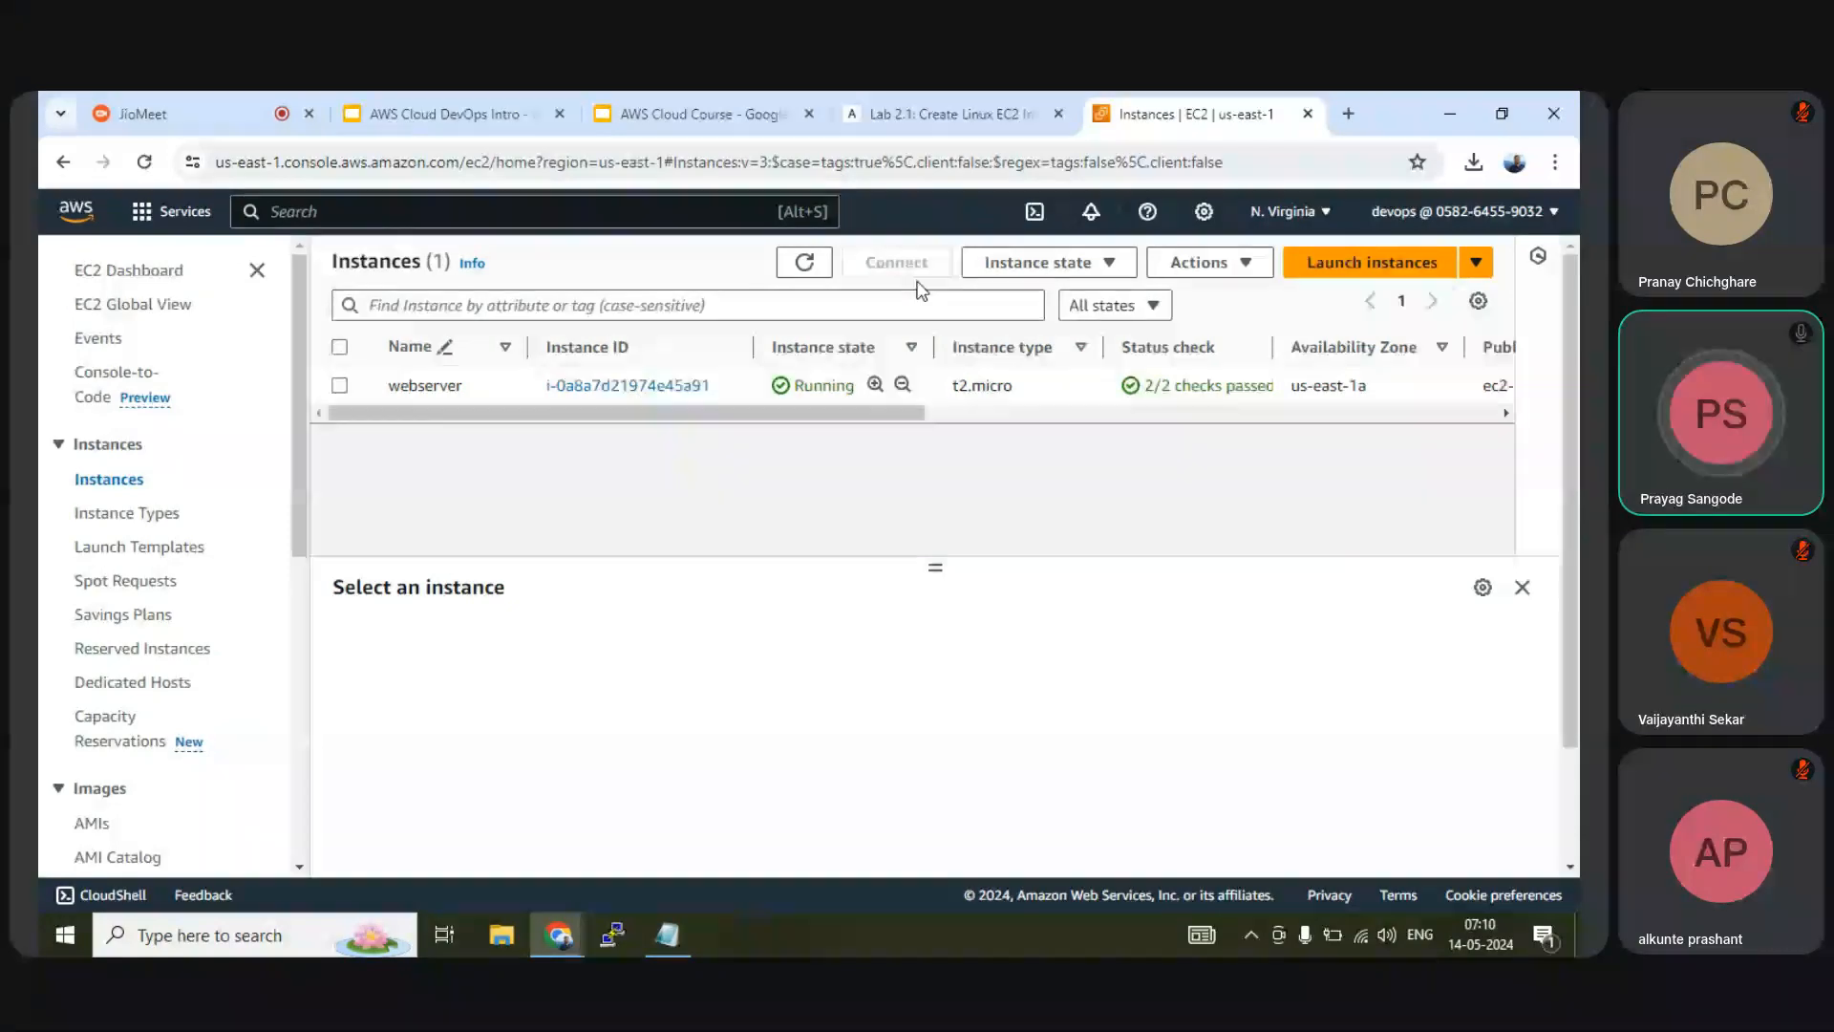
left_click(897, 263)
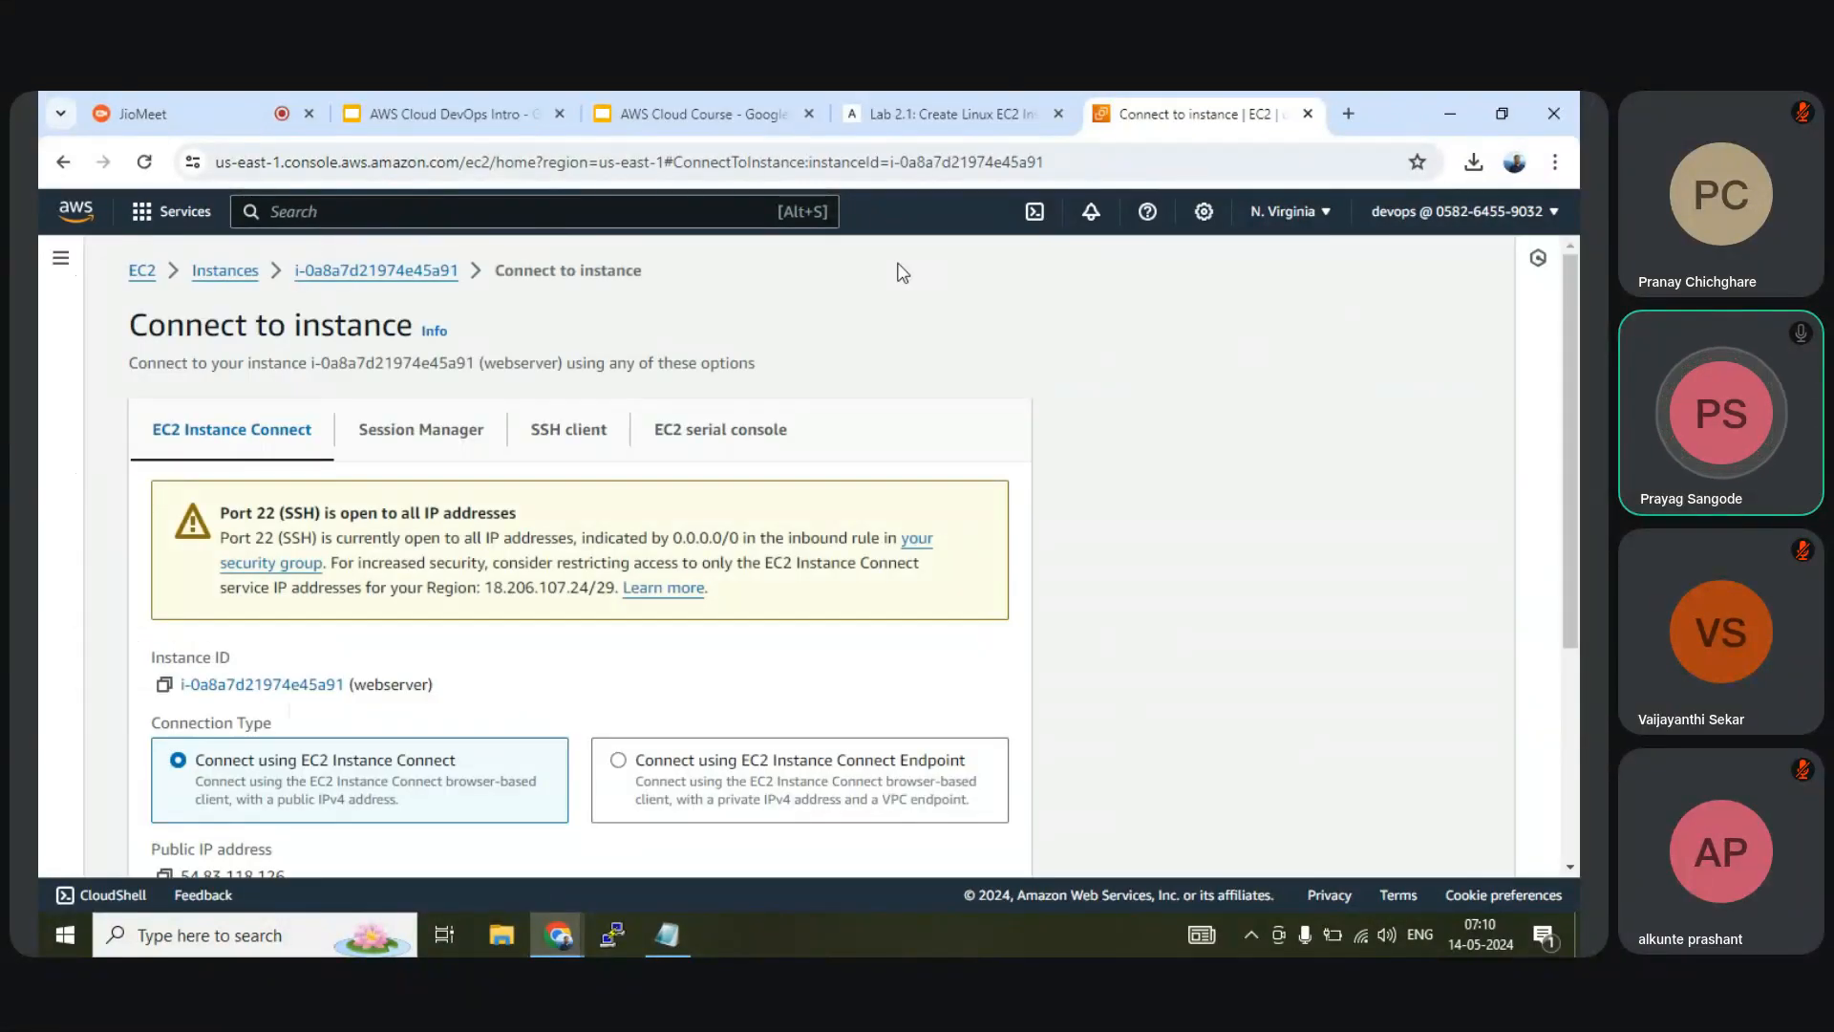
Review the SSH client instructions and example command using mykeypair1.pem
left_click(578, 430)
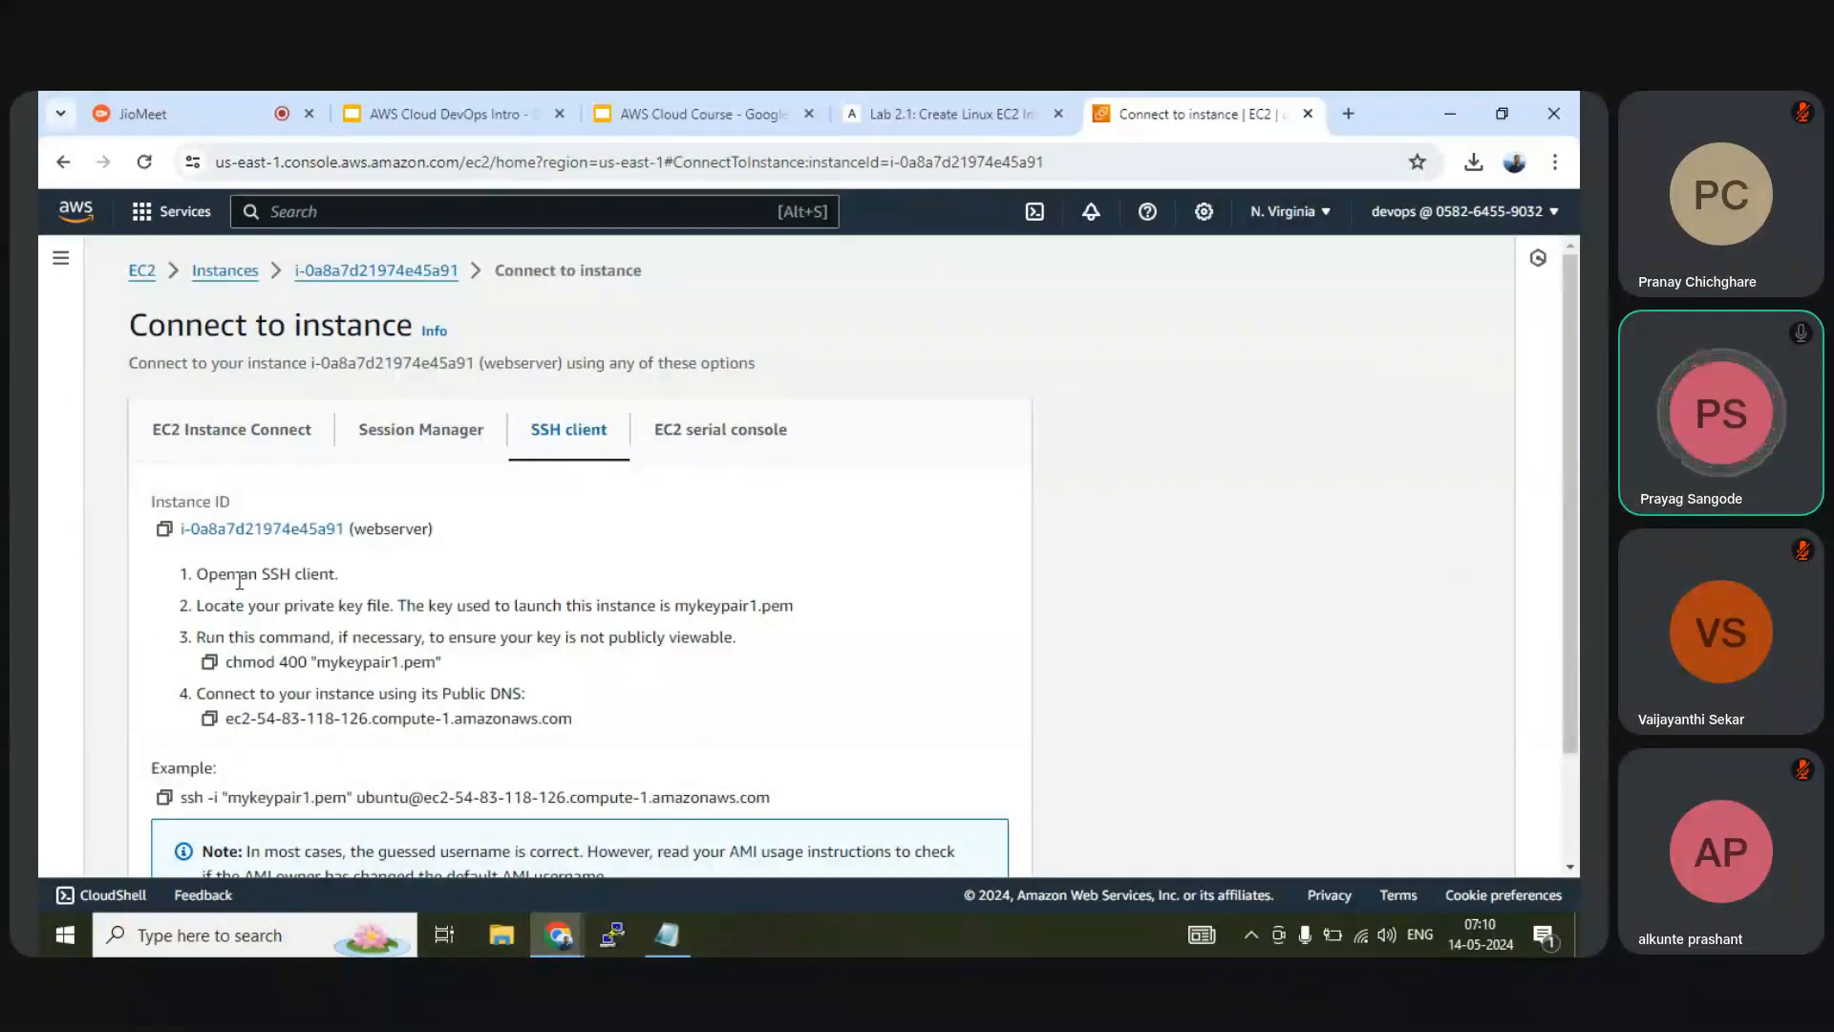
scroll(238, 580, "down", 1)
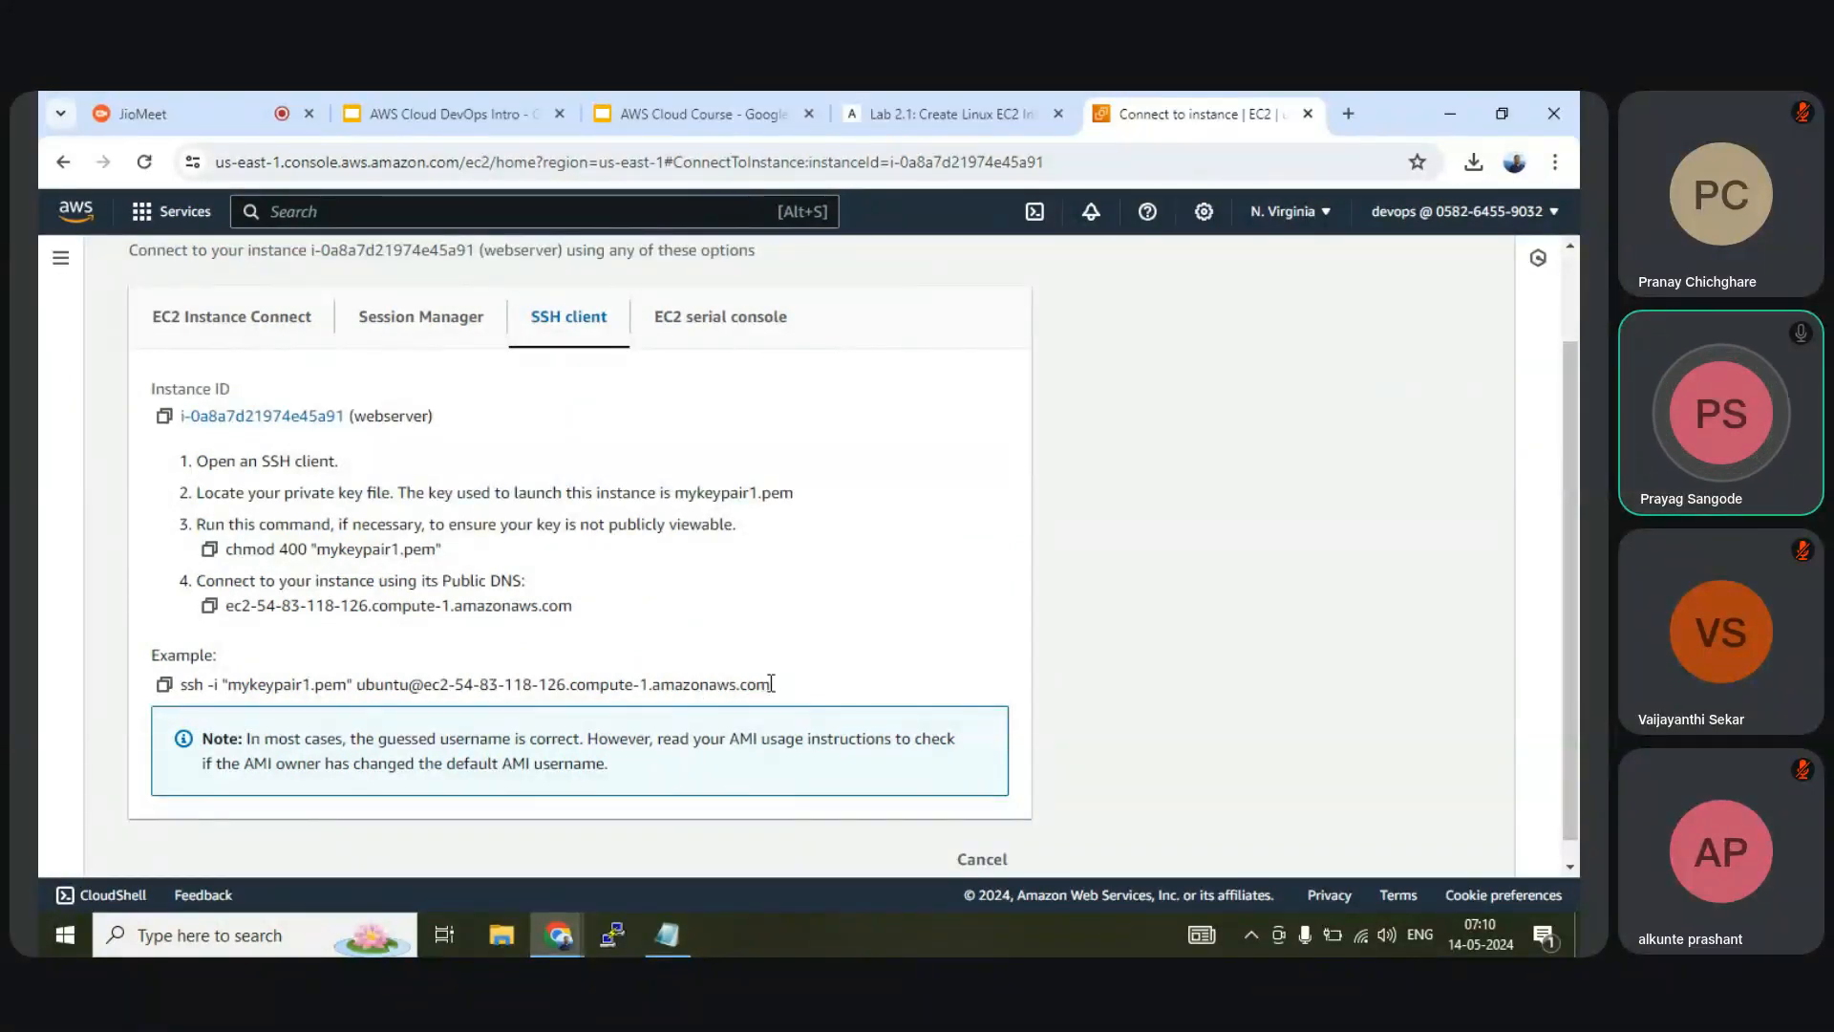
left_click_drag(771, 684, 184, 680)
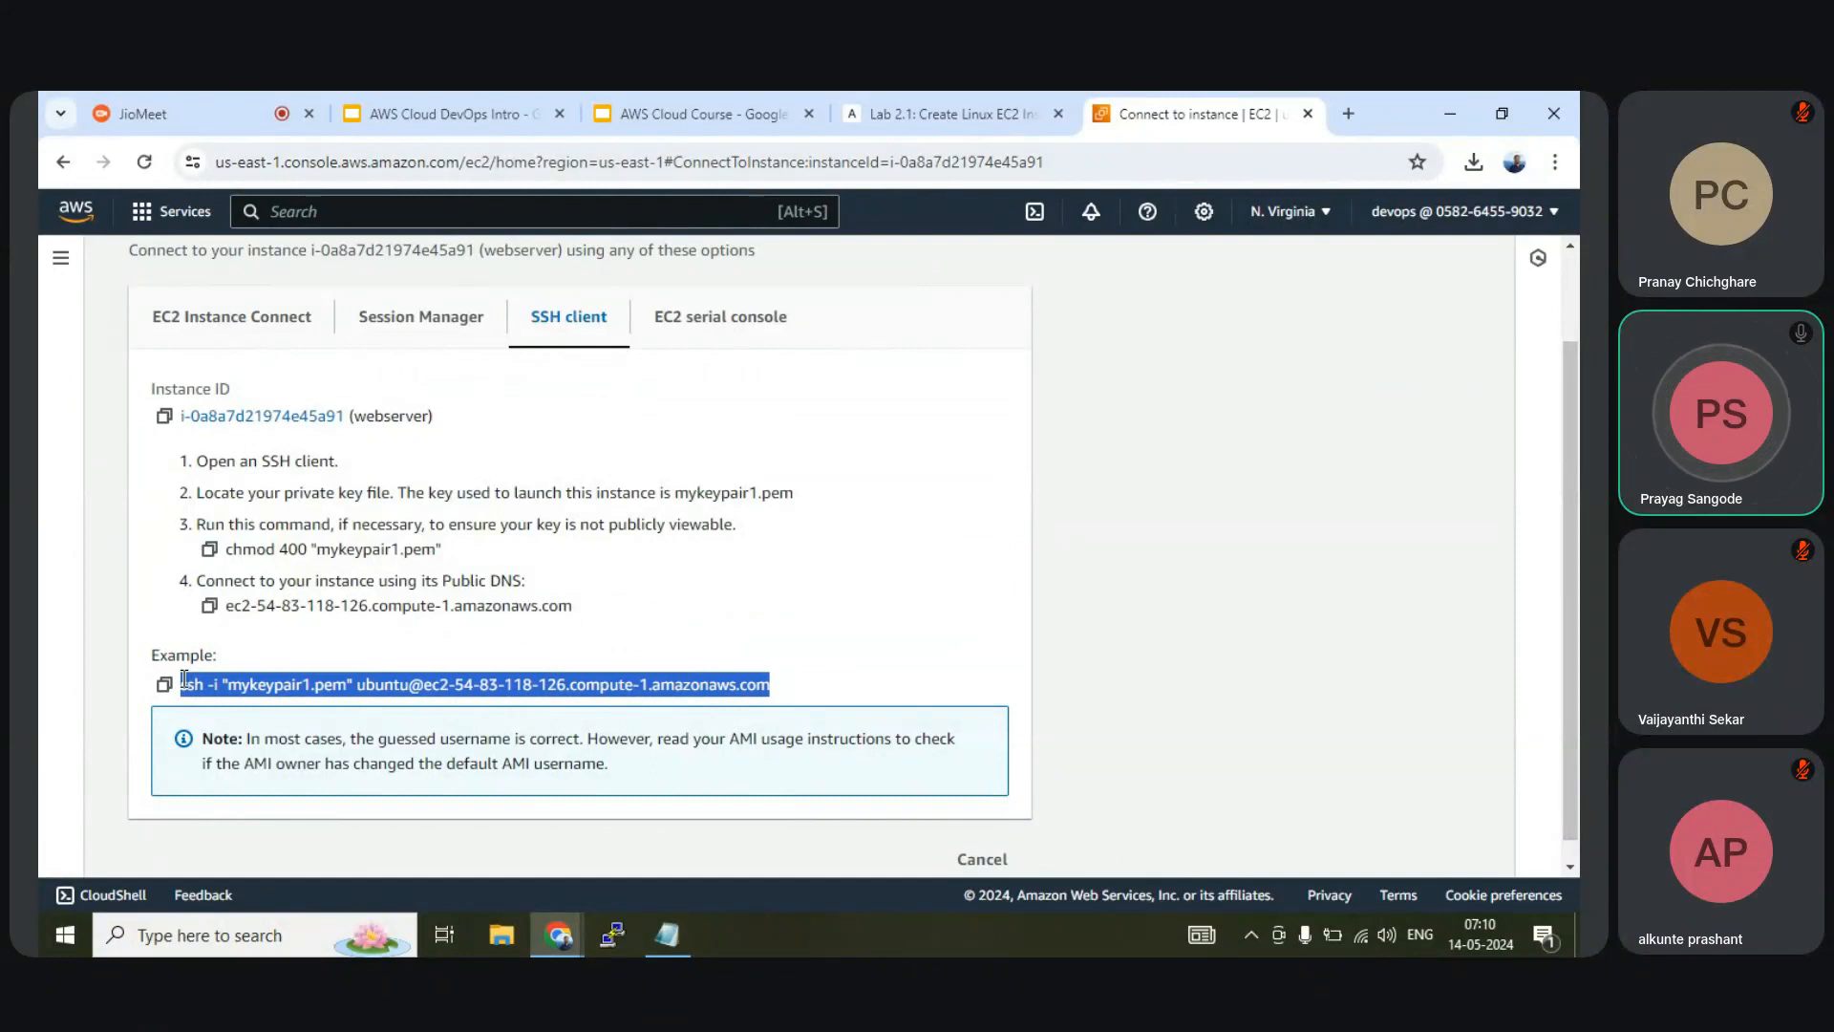
left_click(317, 684)
left_click_drag(317, 684, 345, 686)
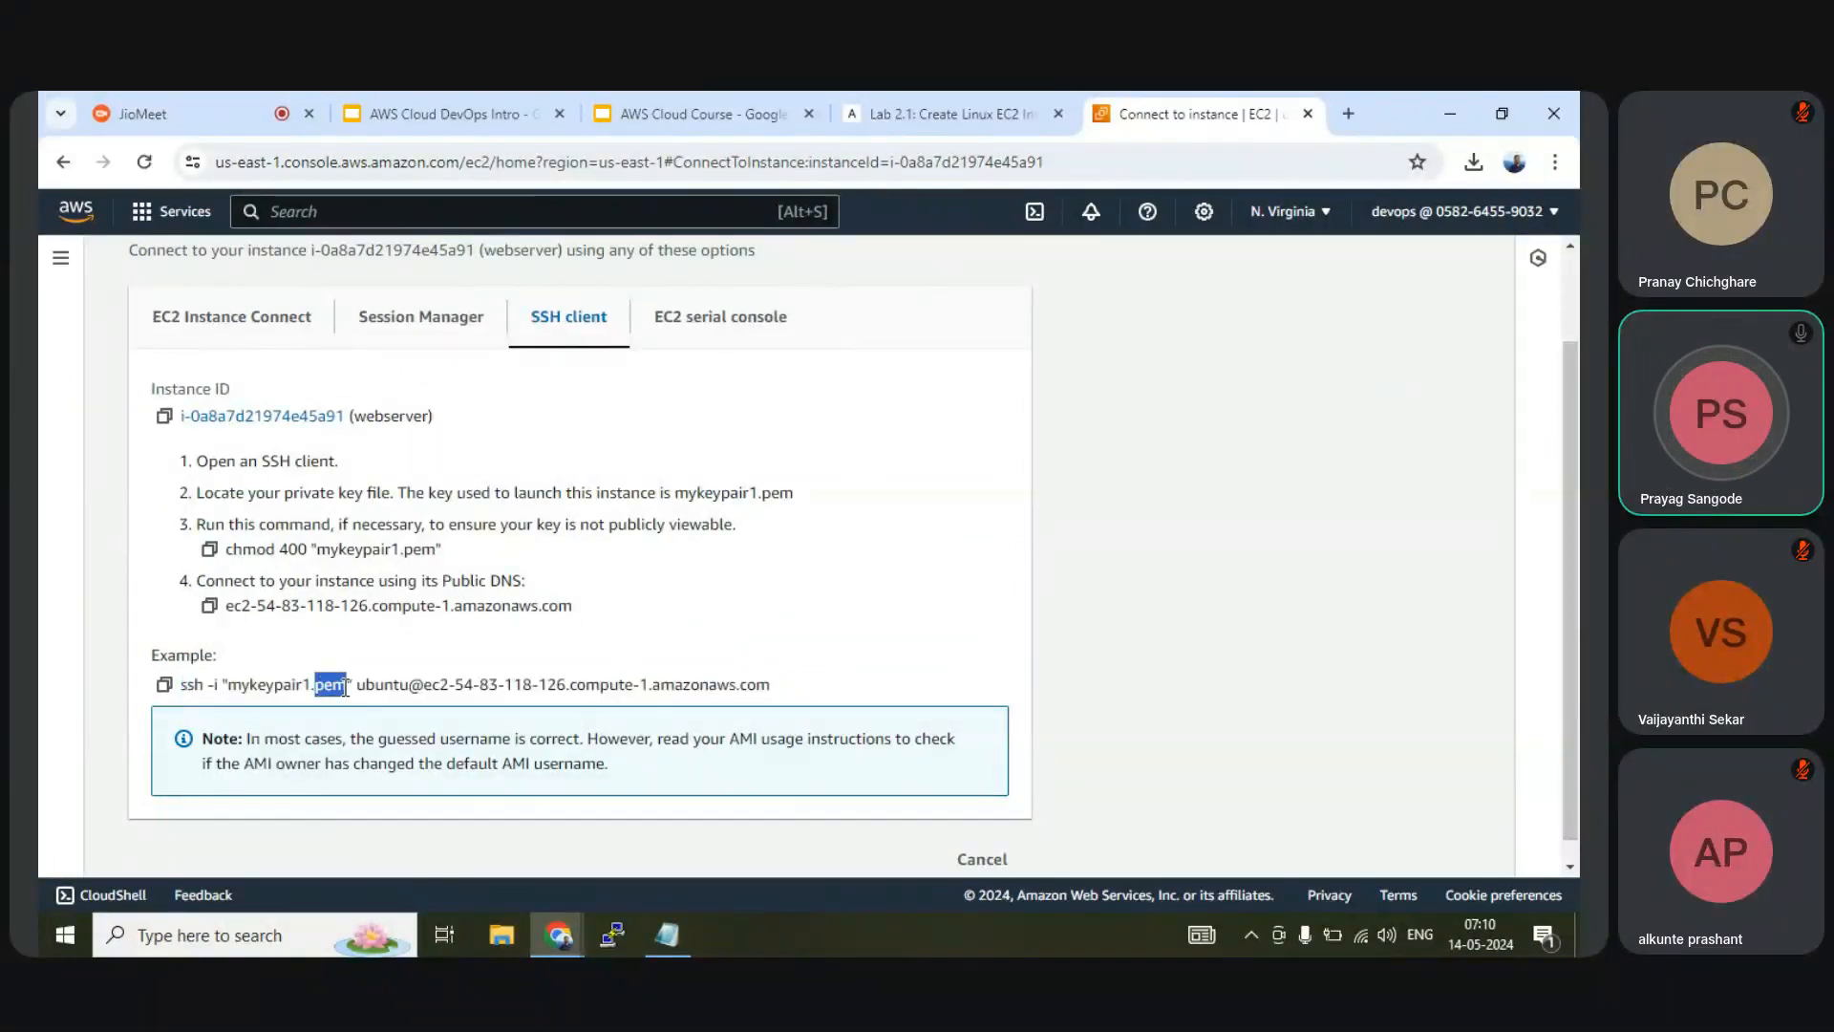
left_click(455, 558)
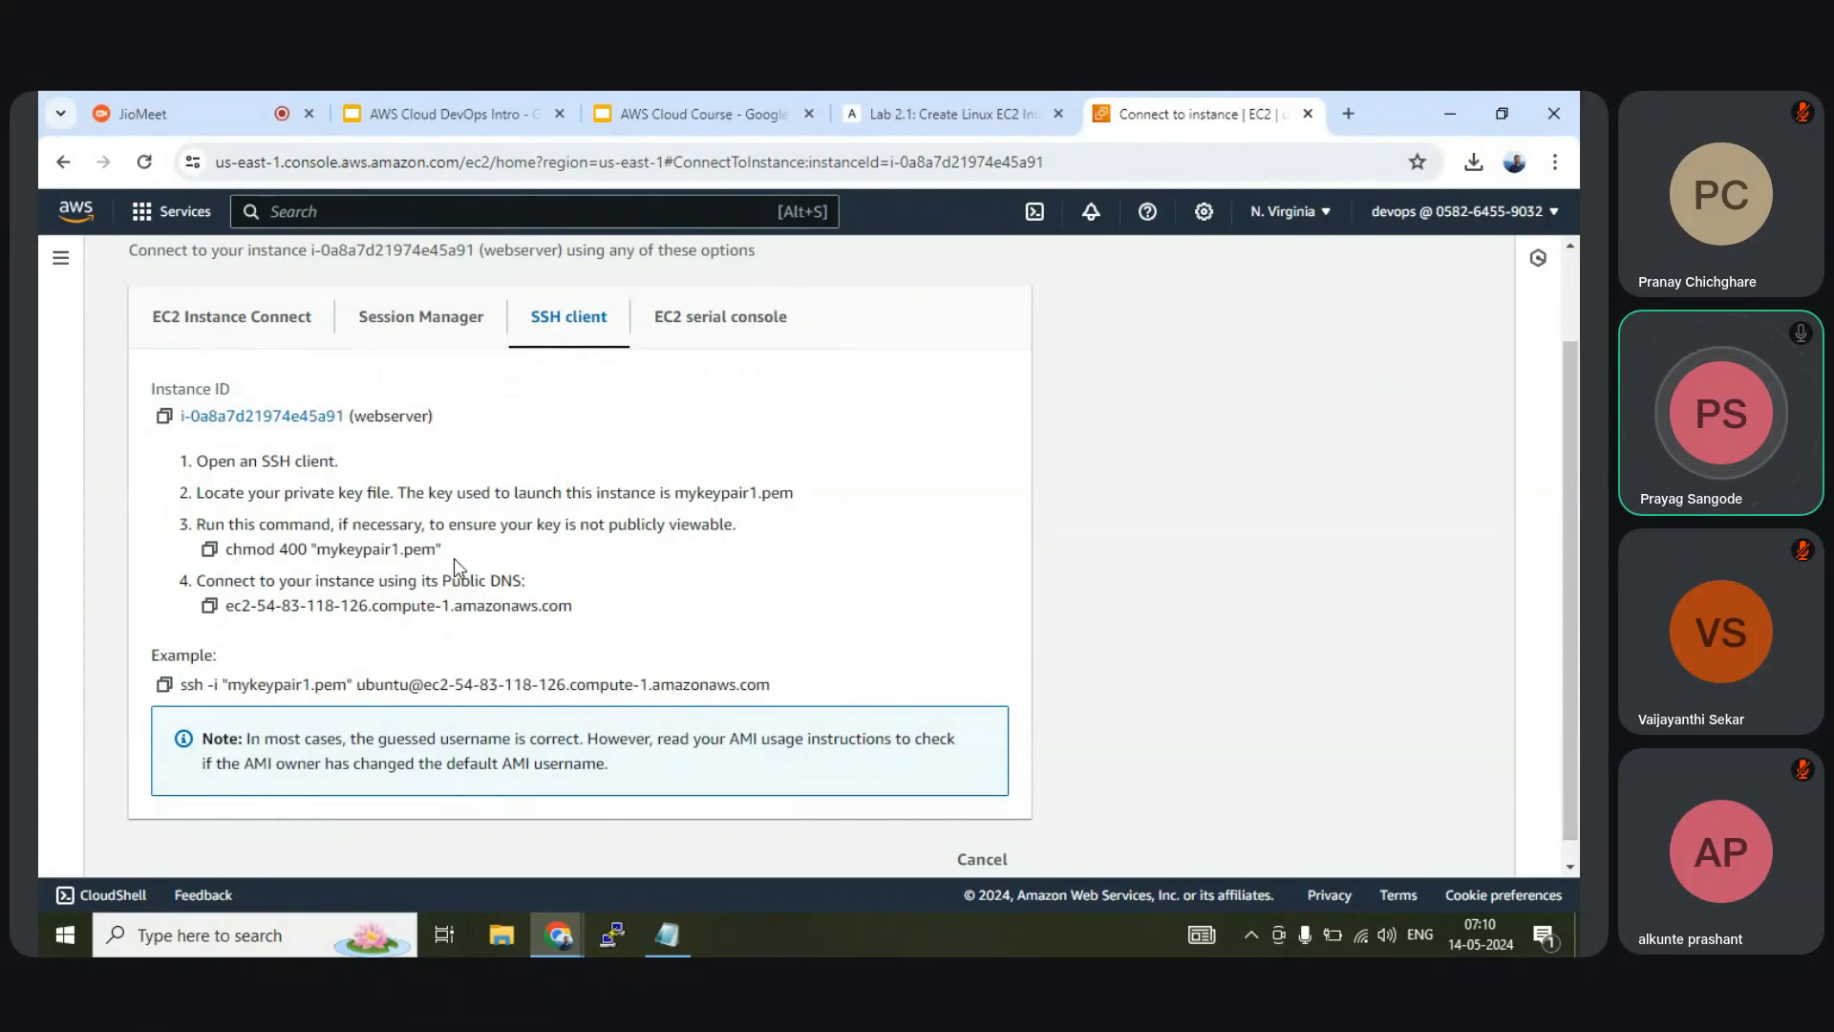
left_click_drag(776, 684, 149, 441)
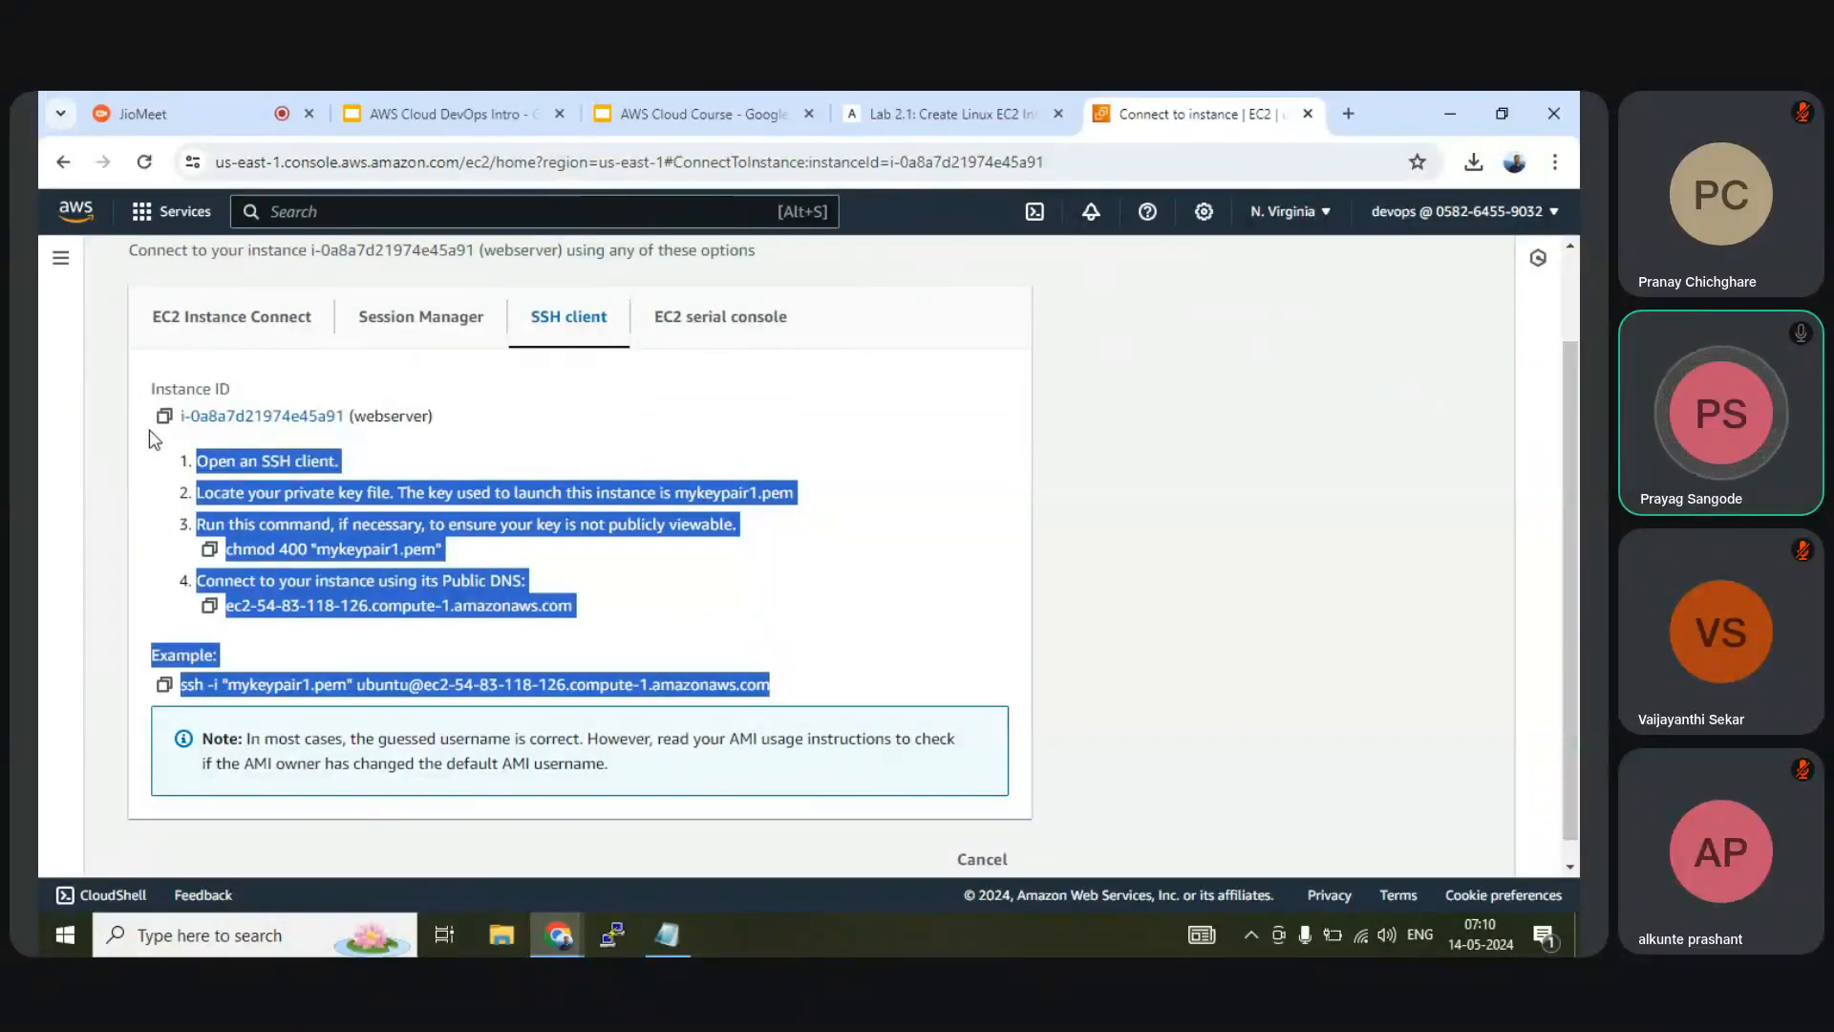
left_click(845, 575)
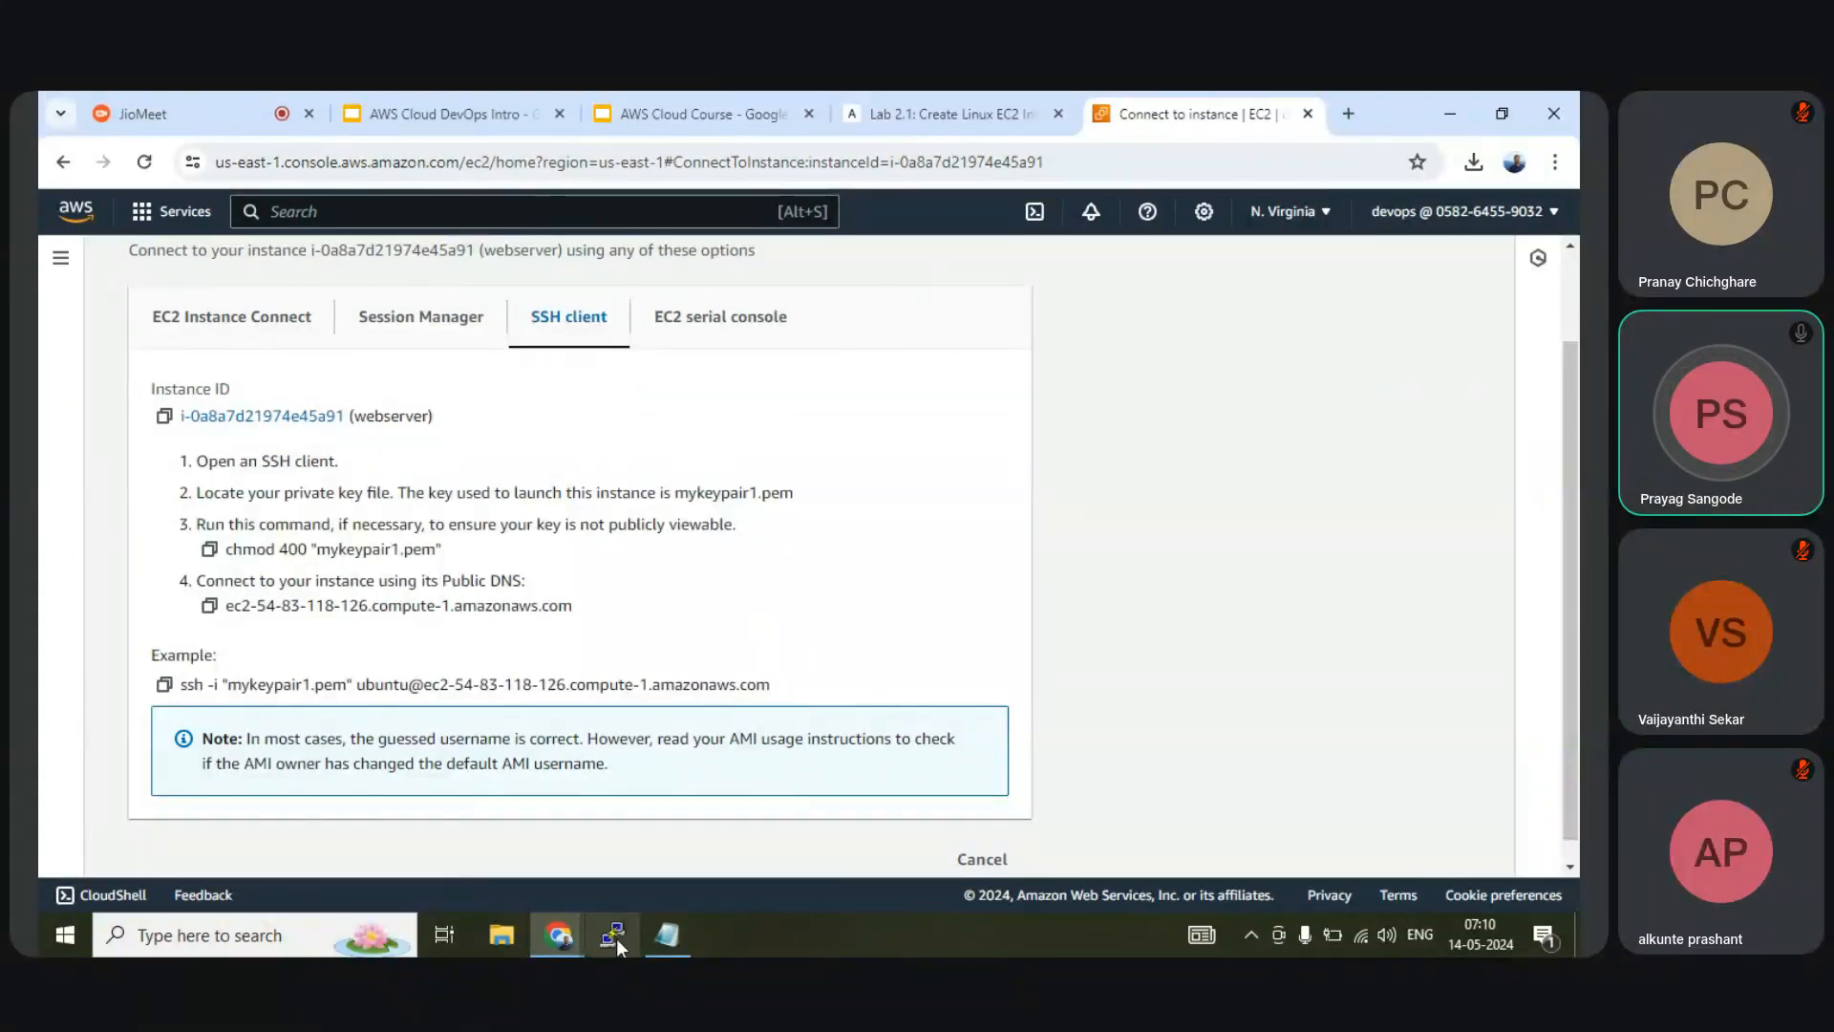
Search Google for 'putty download' in a new Chrome tab
left_click(1351, 114)
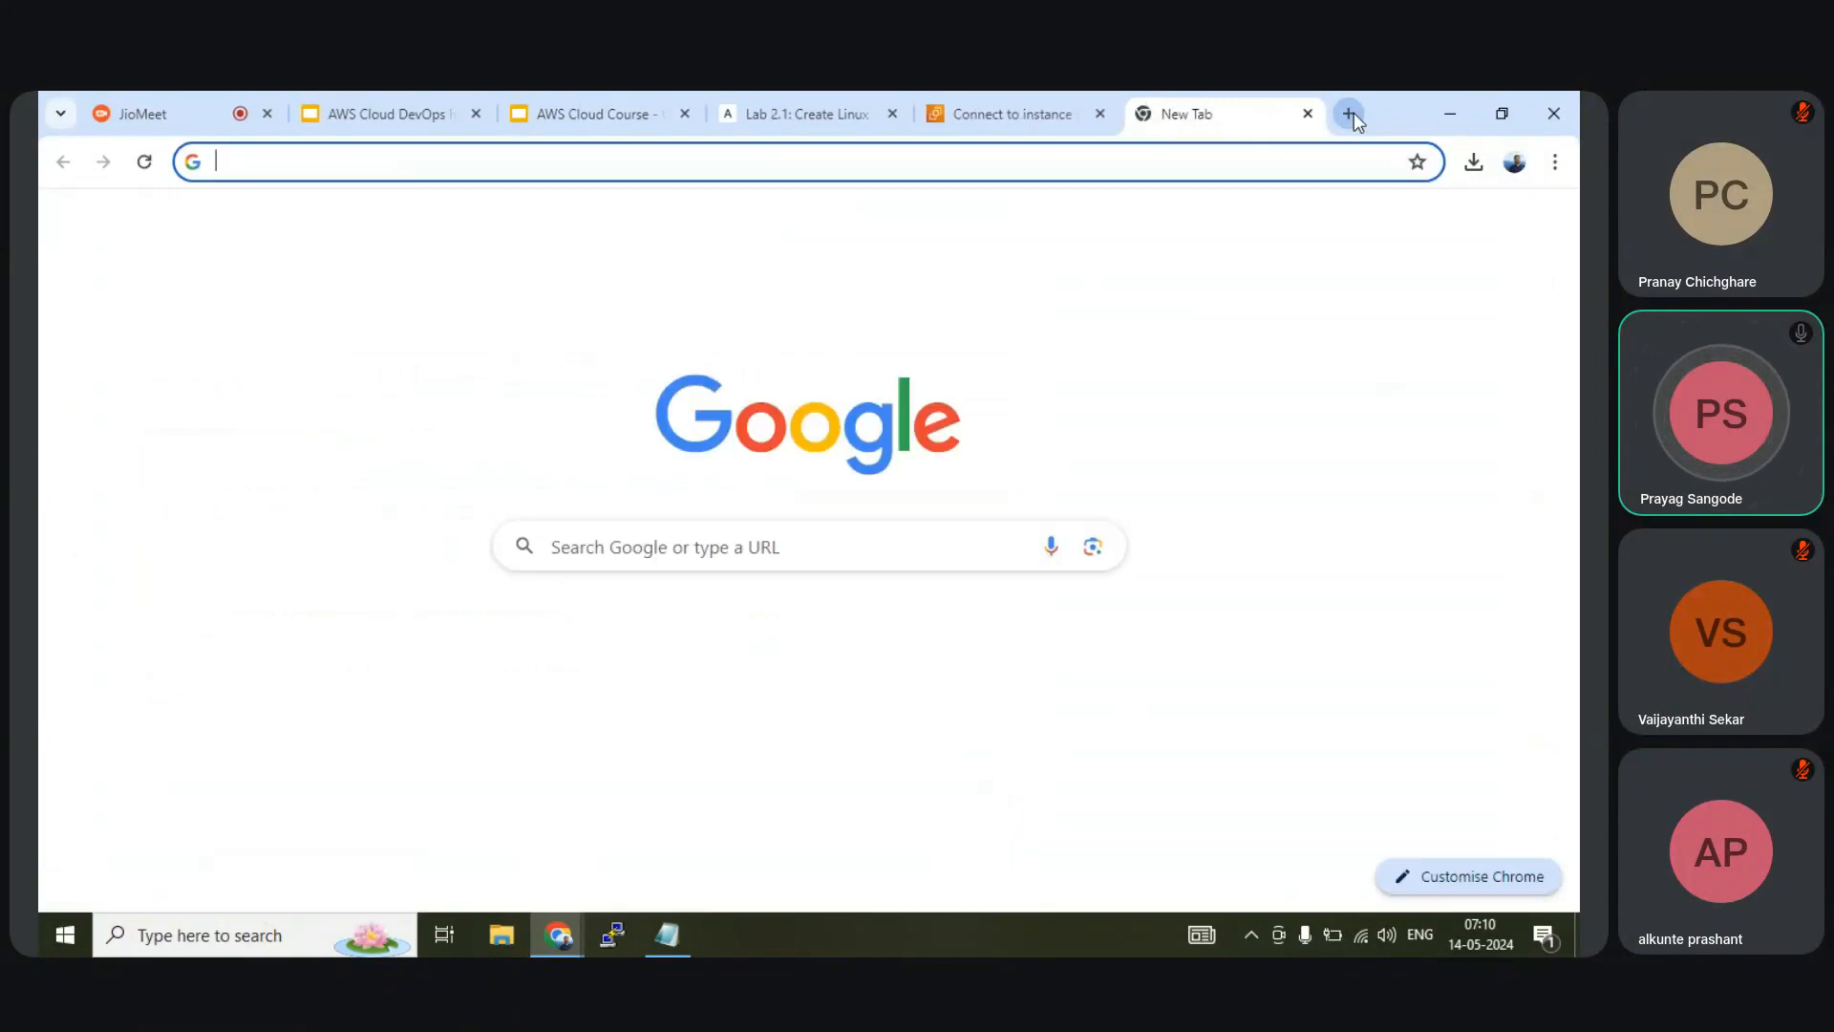
type("potty")
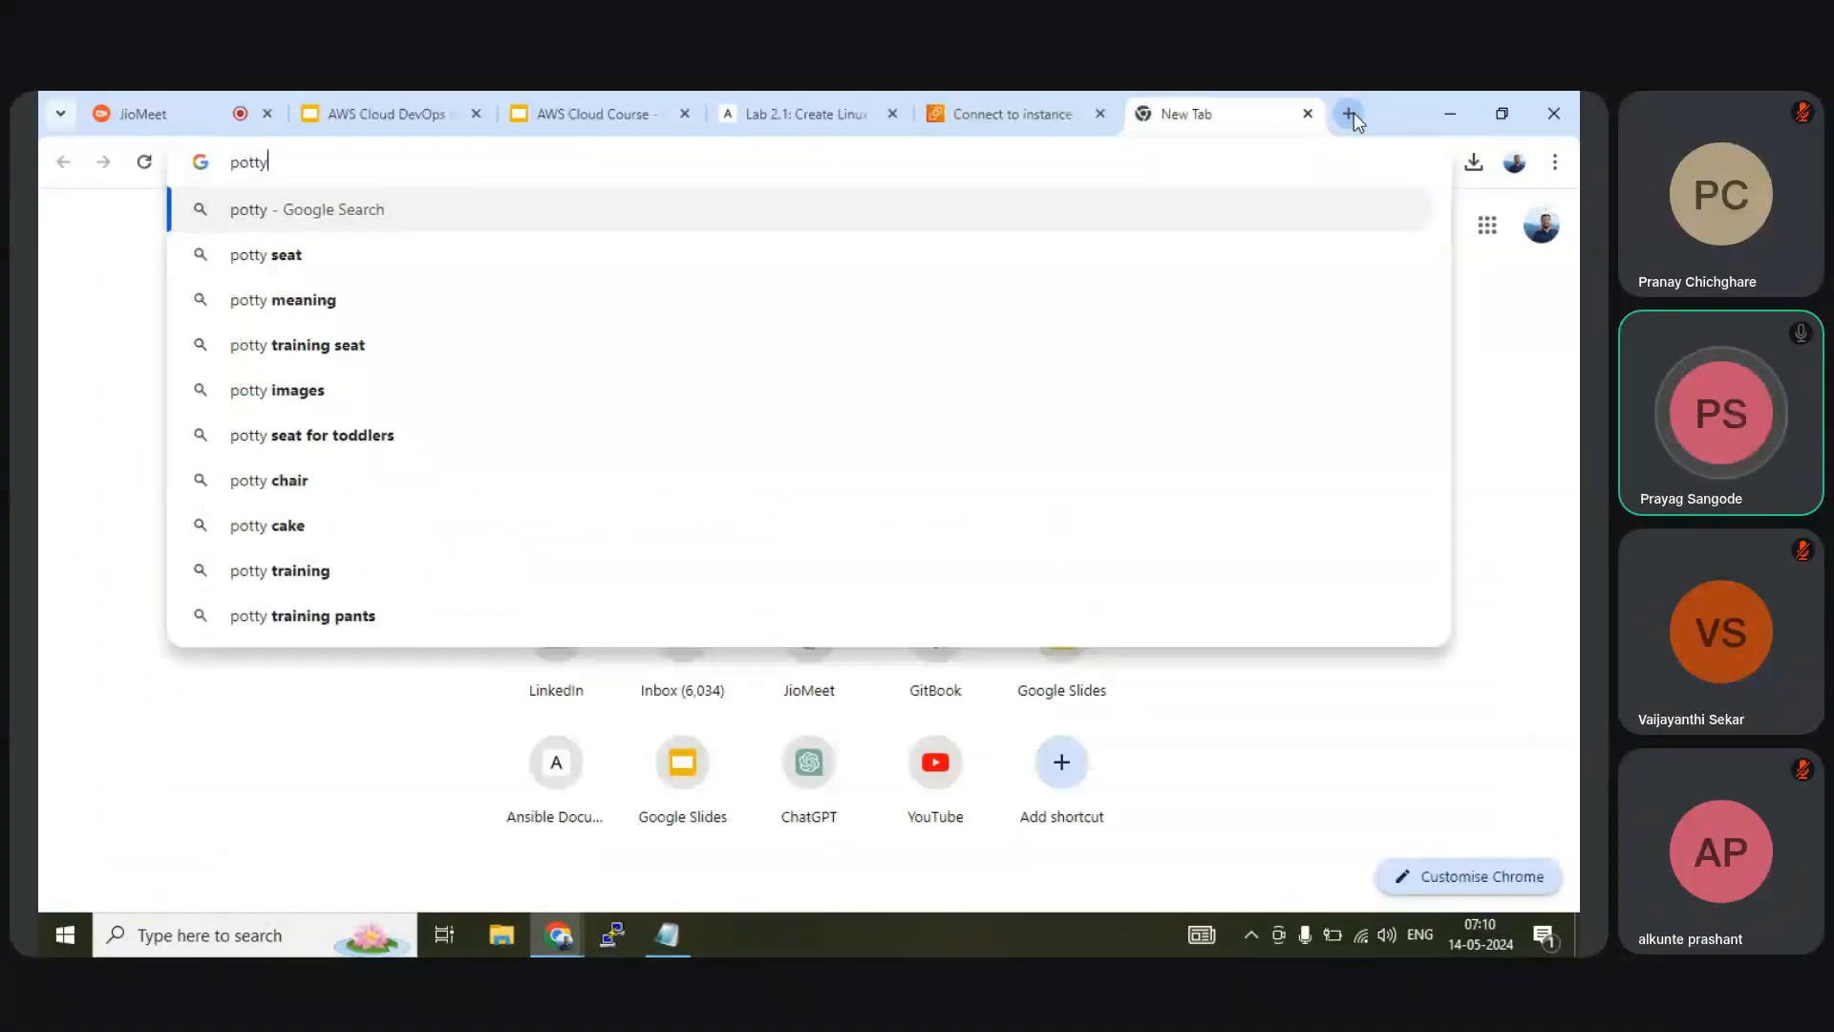
key("BackSpace")
key("BackSpace")
key("BackSpace")
key("BackSpace")
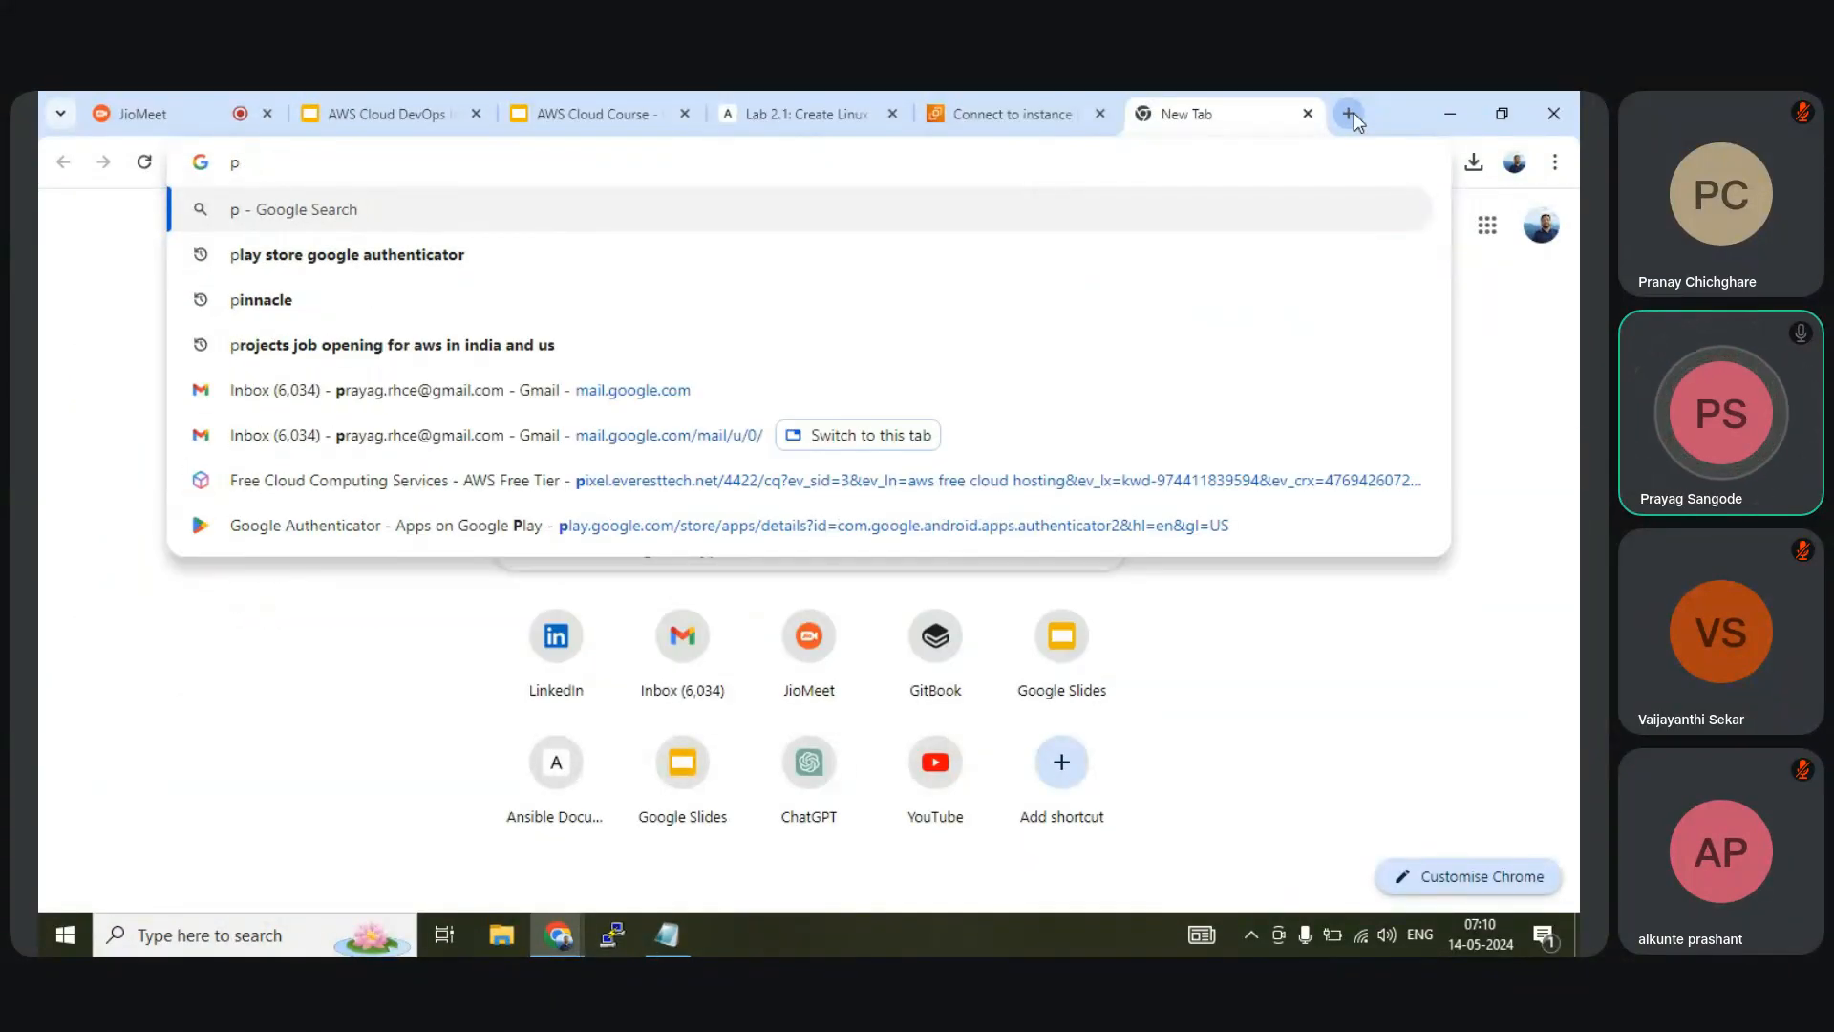
type("utty")
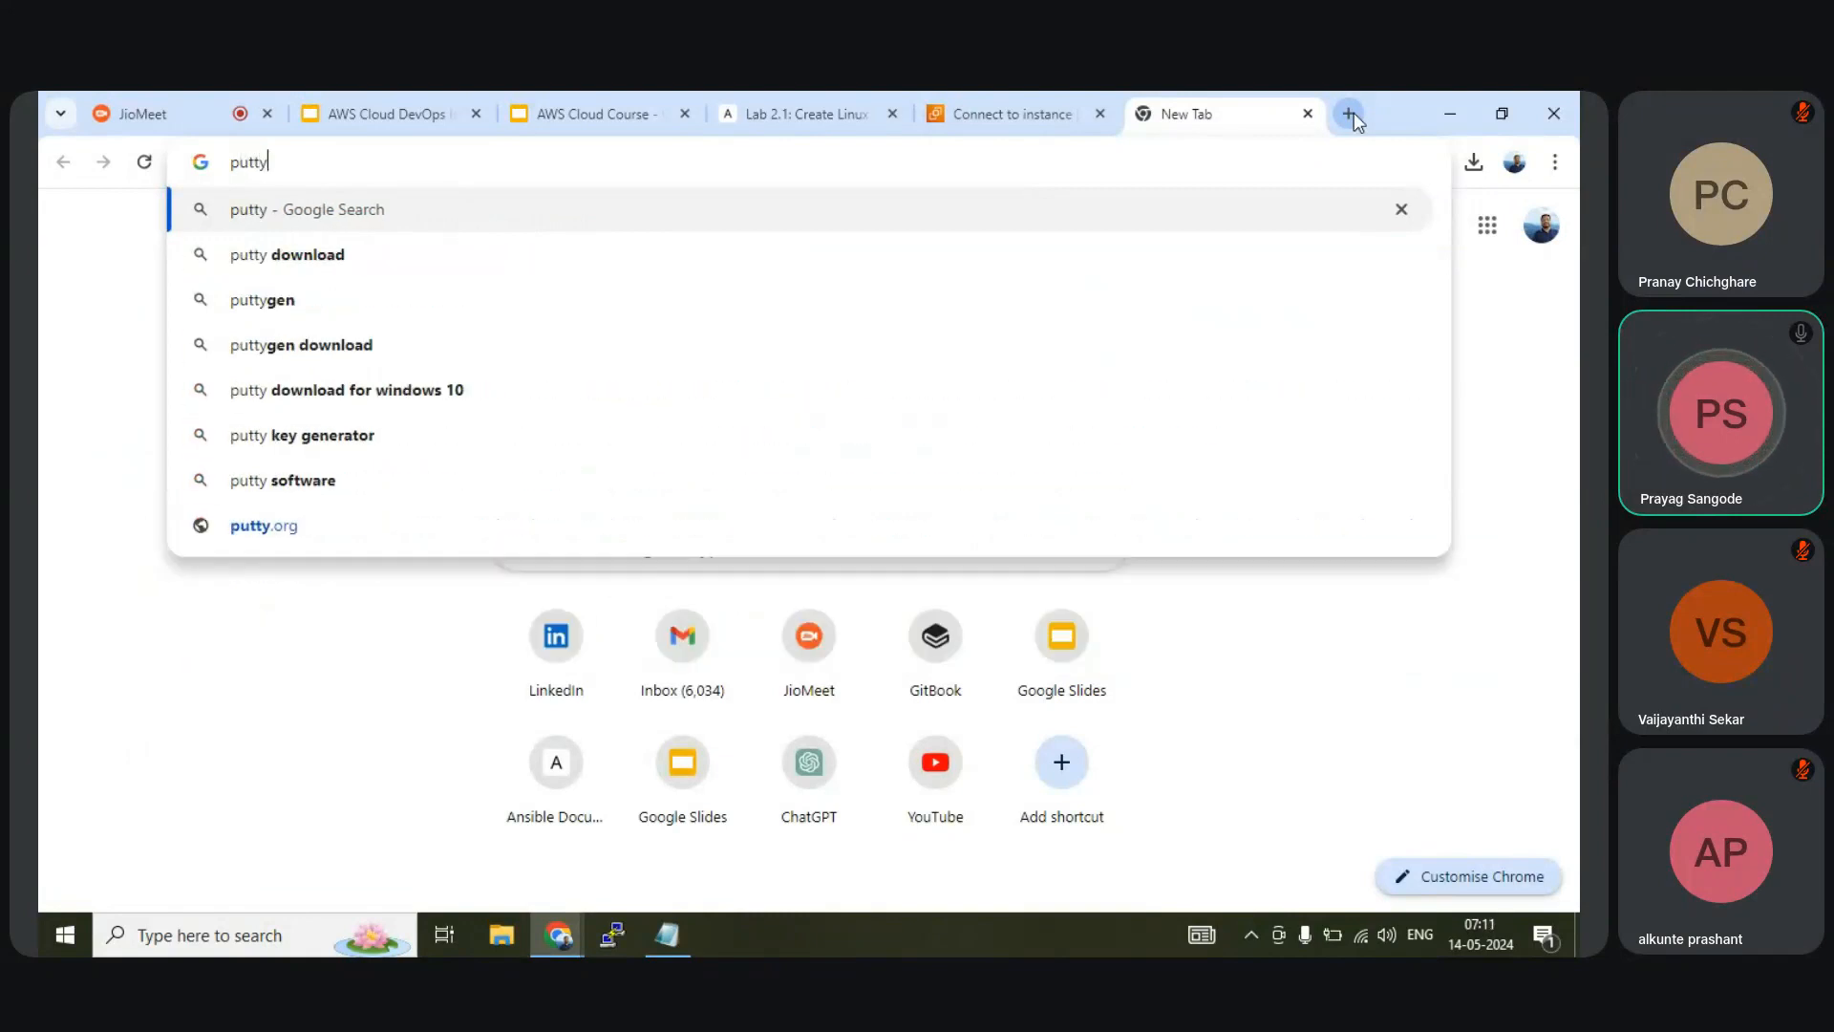
key("Down")
key("Return")
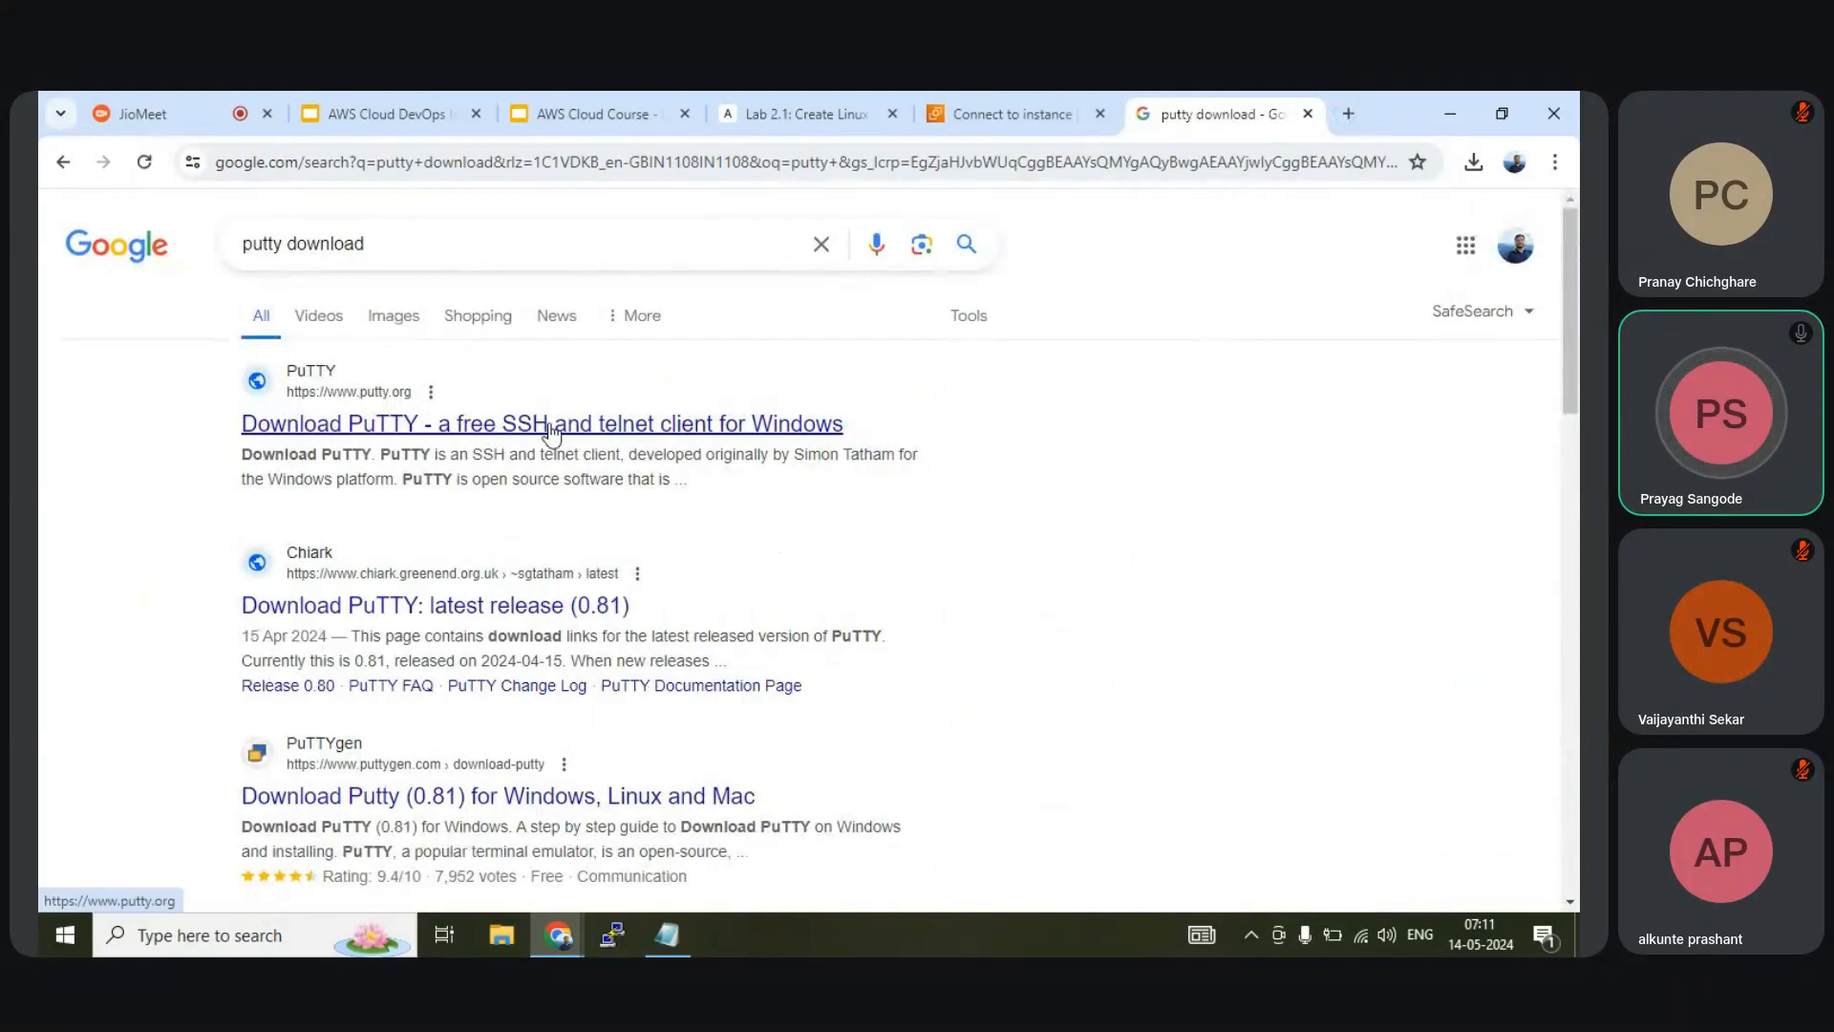
Launch PuTTY Configuration, close the putty download tab, and go back to the Connect to instance page
left_click(614, 935)
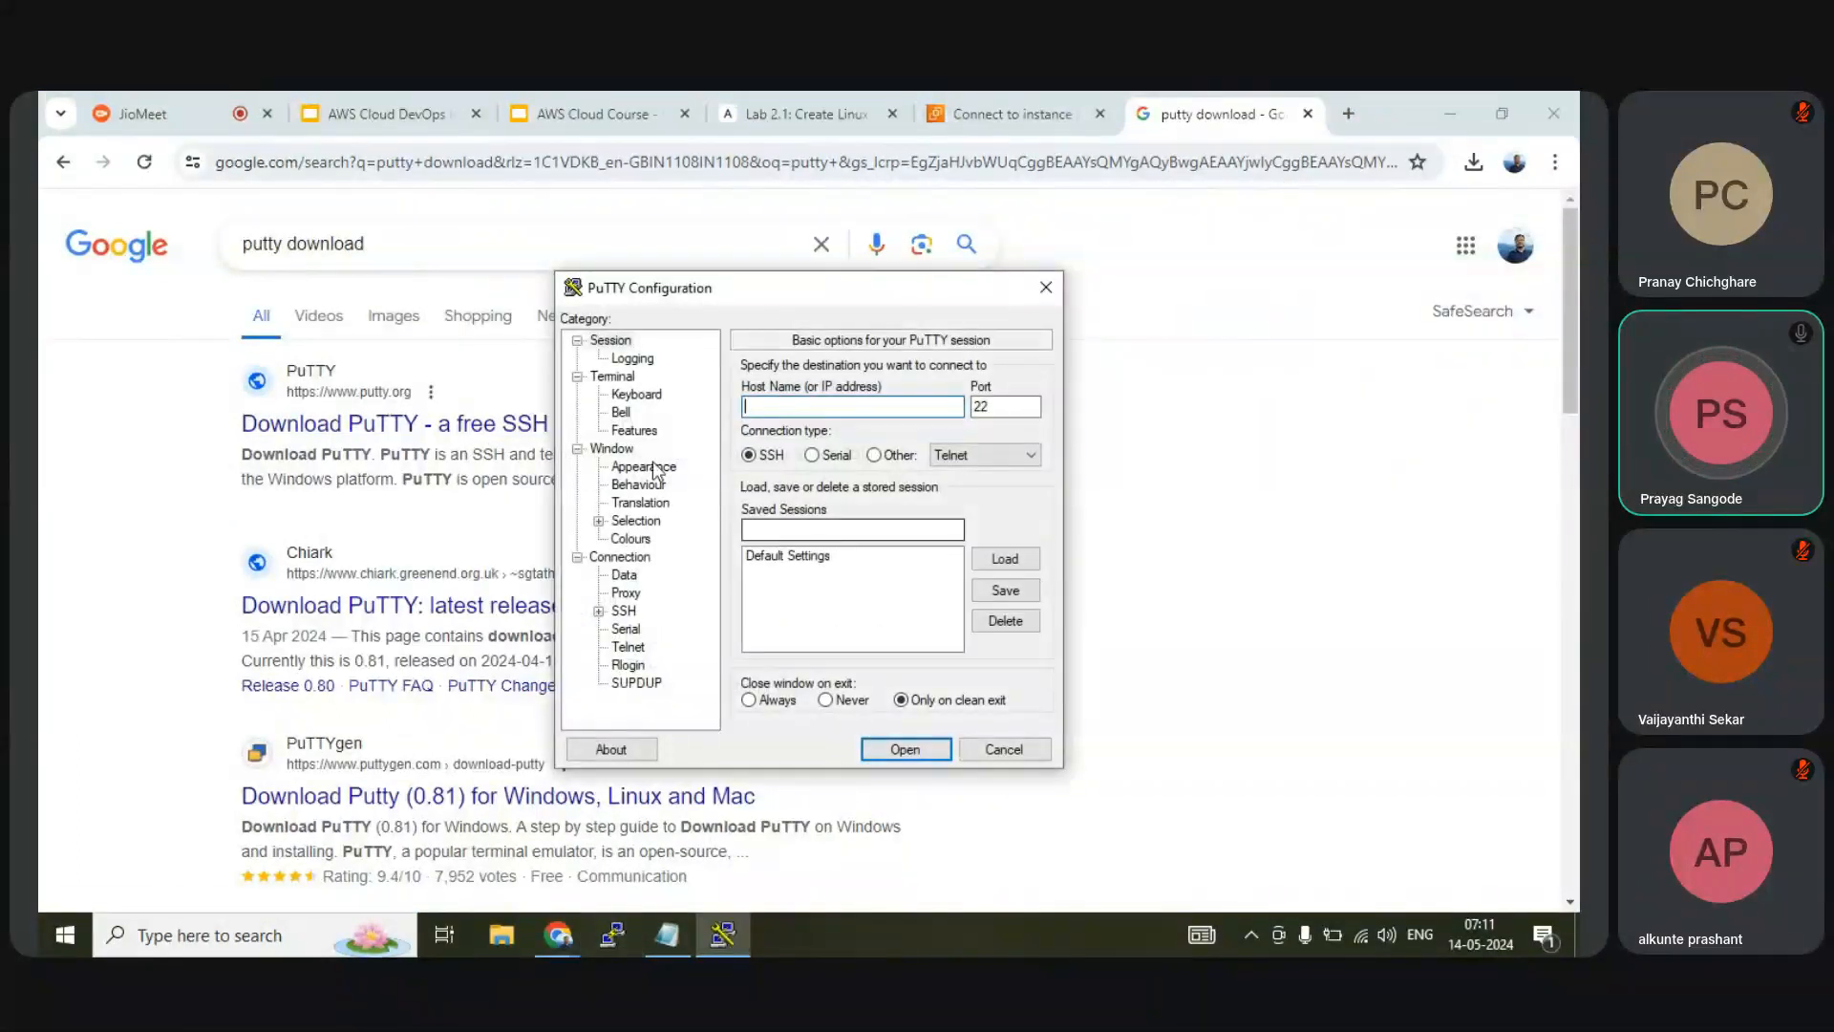
left_click_drag(839, 295, 752, 268)
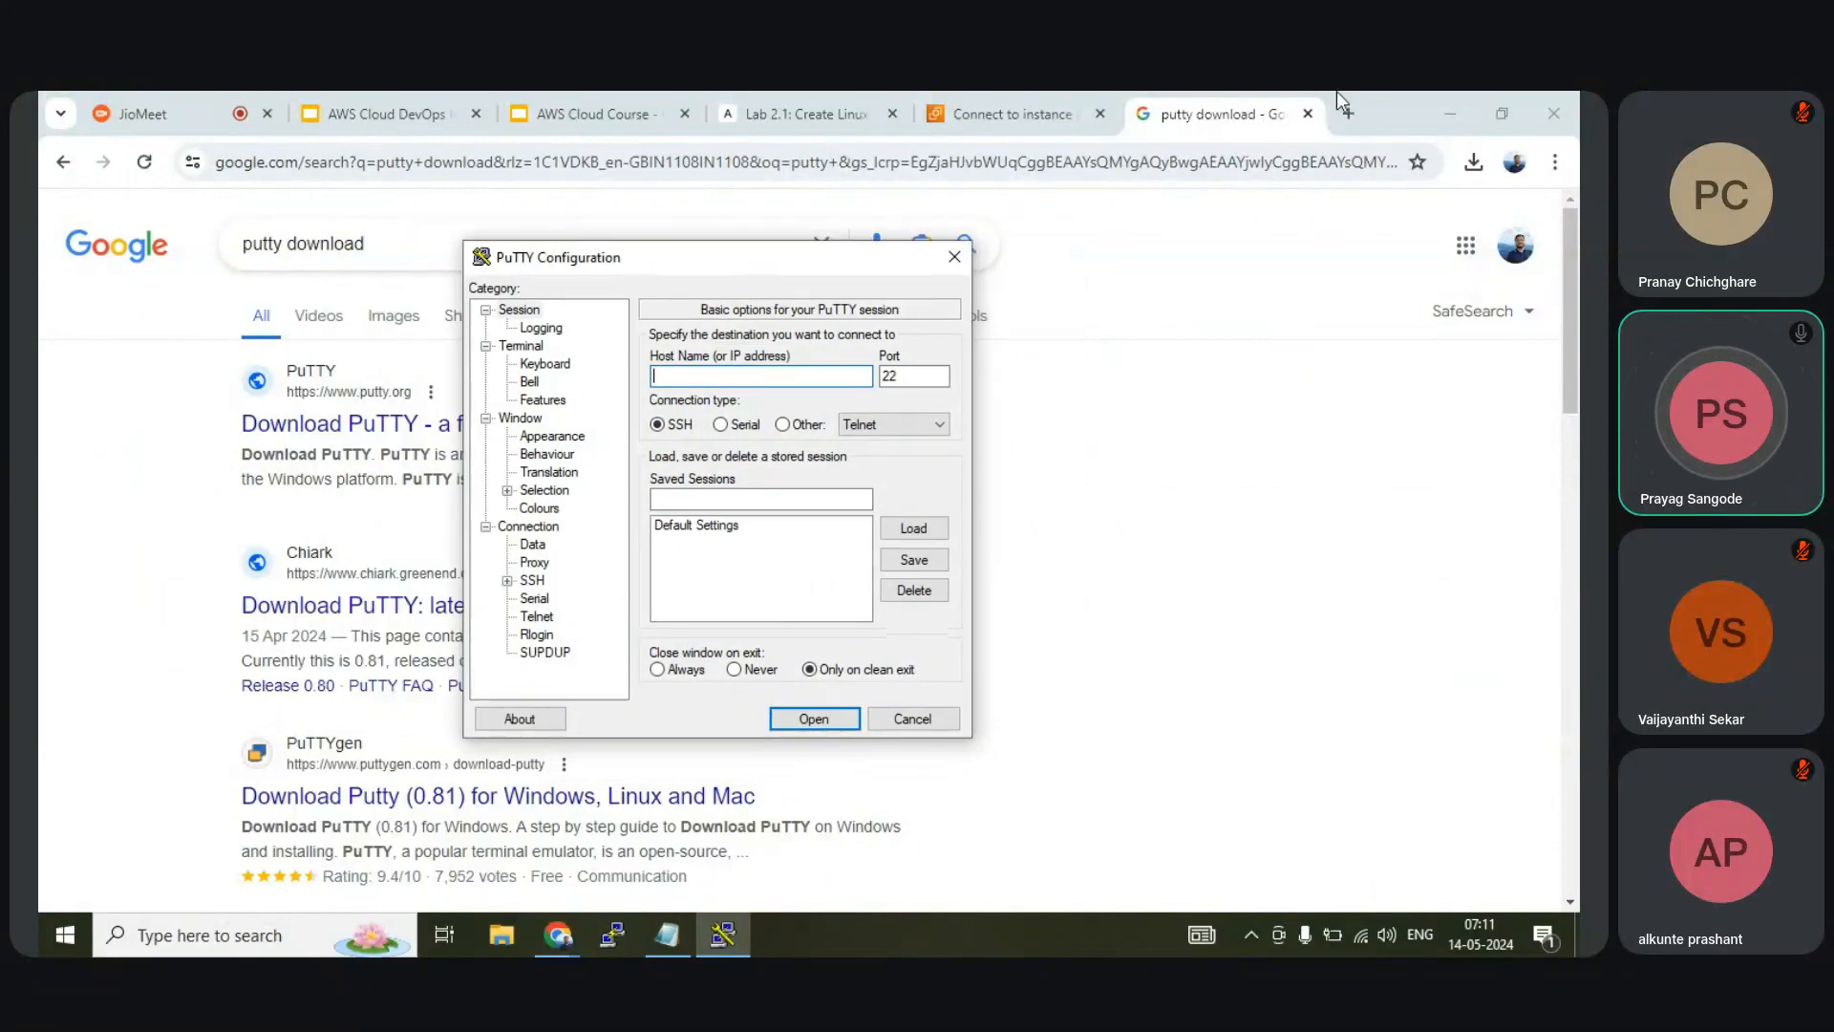
left_click(1308, 114)
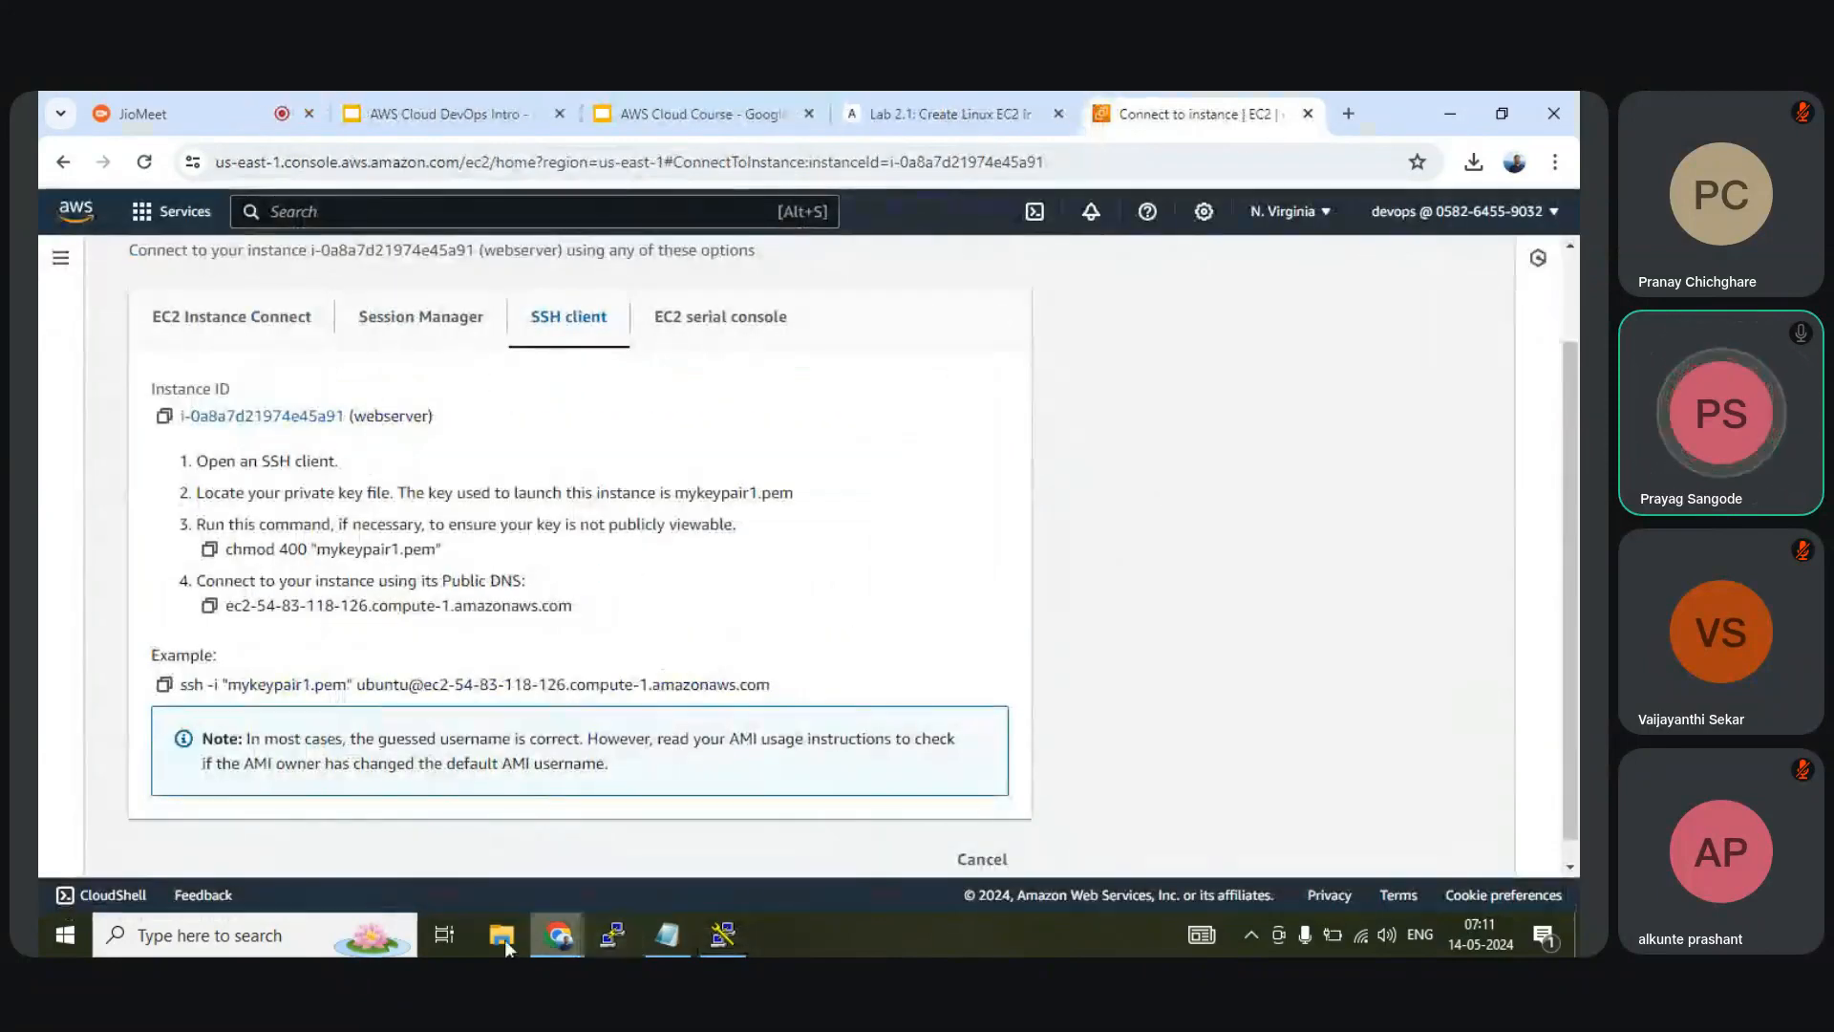
left_click(734, 940)
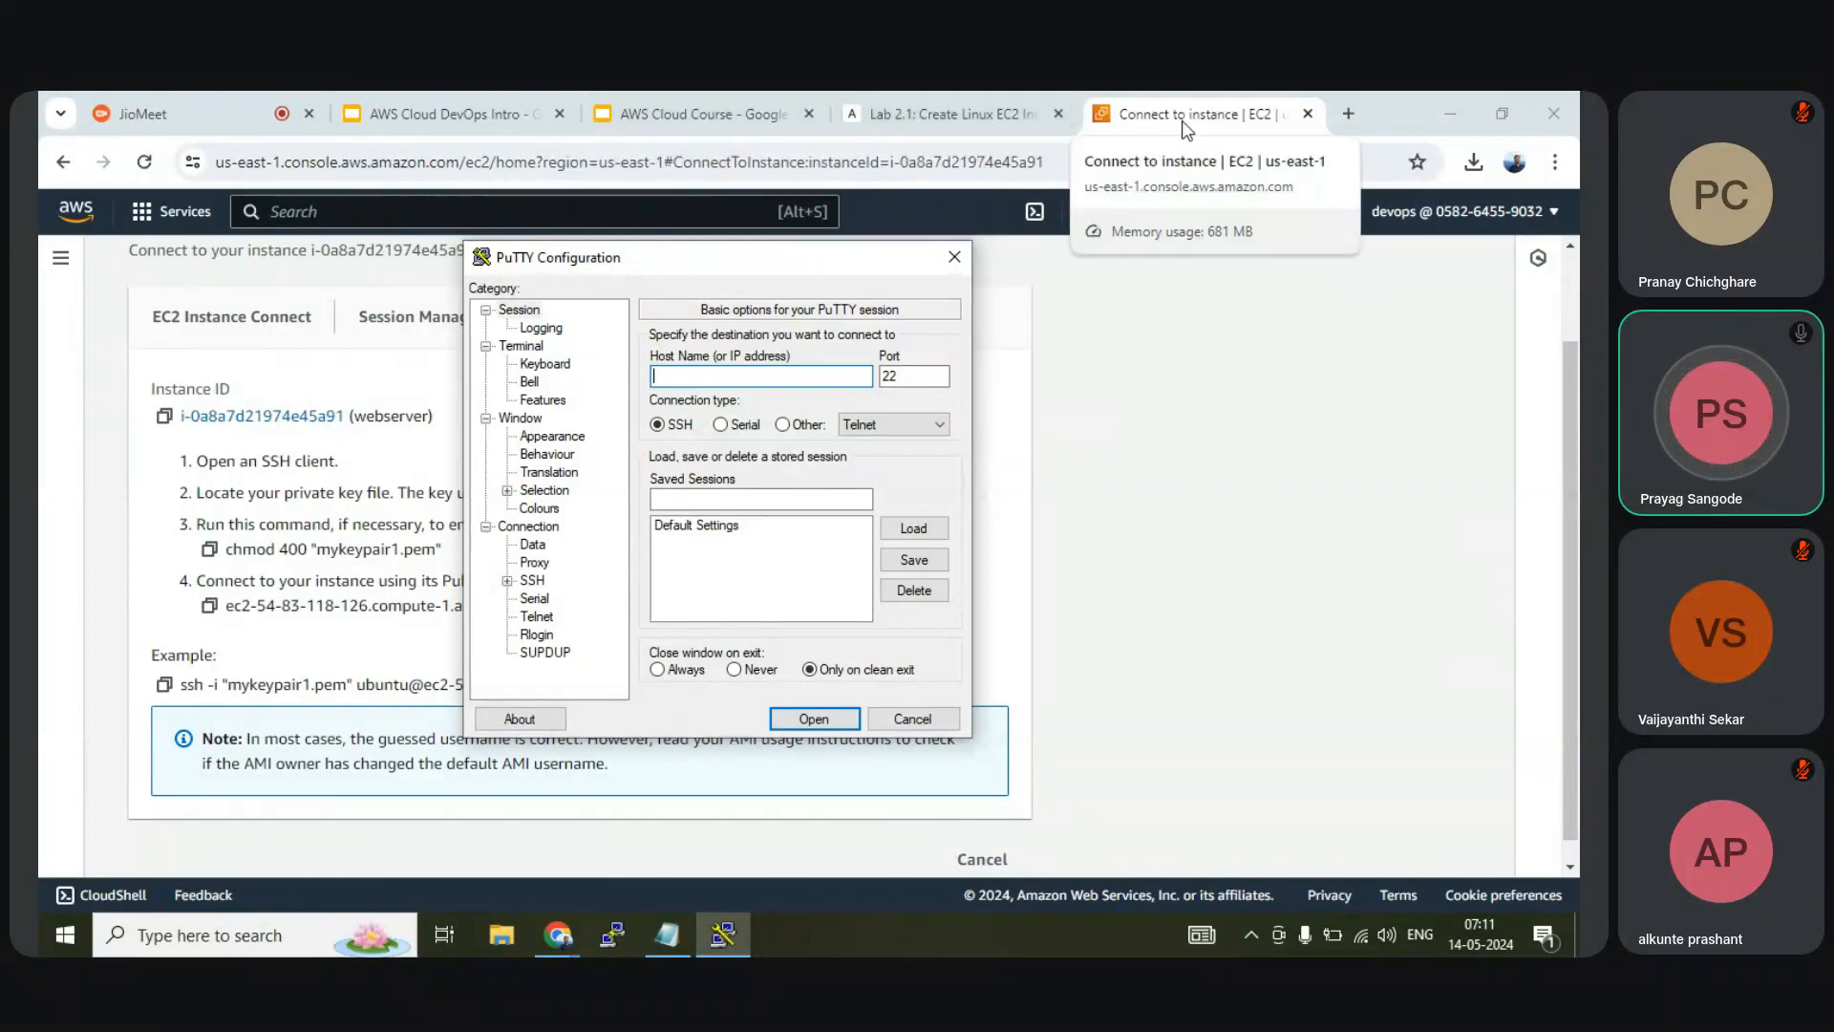
left_click(1127, 114)
scroll(764, 628, "up", 2)
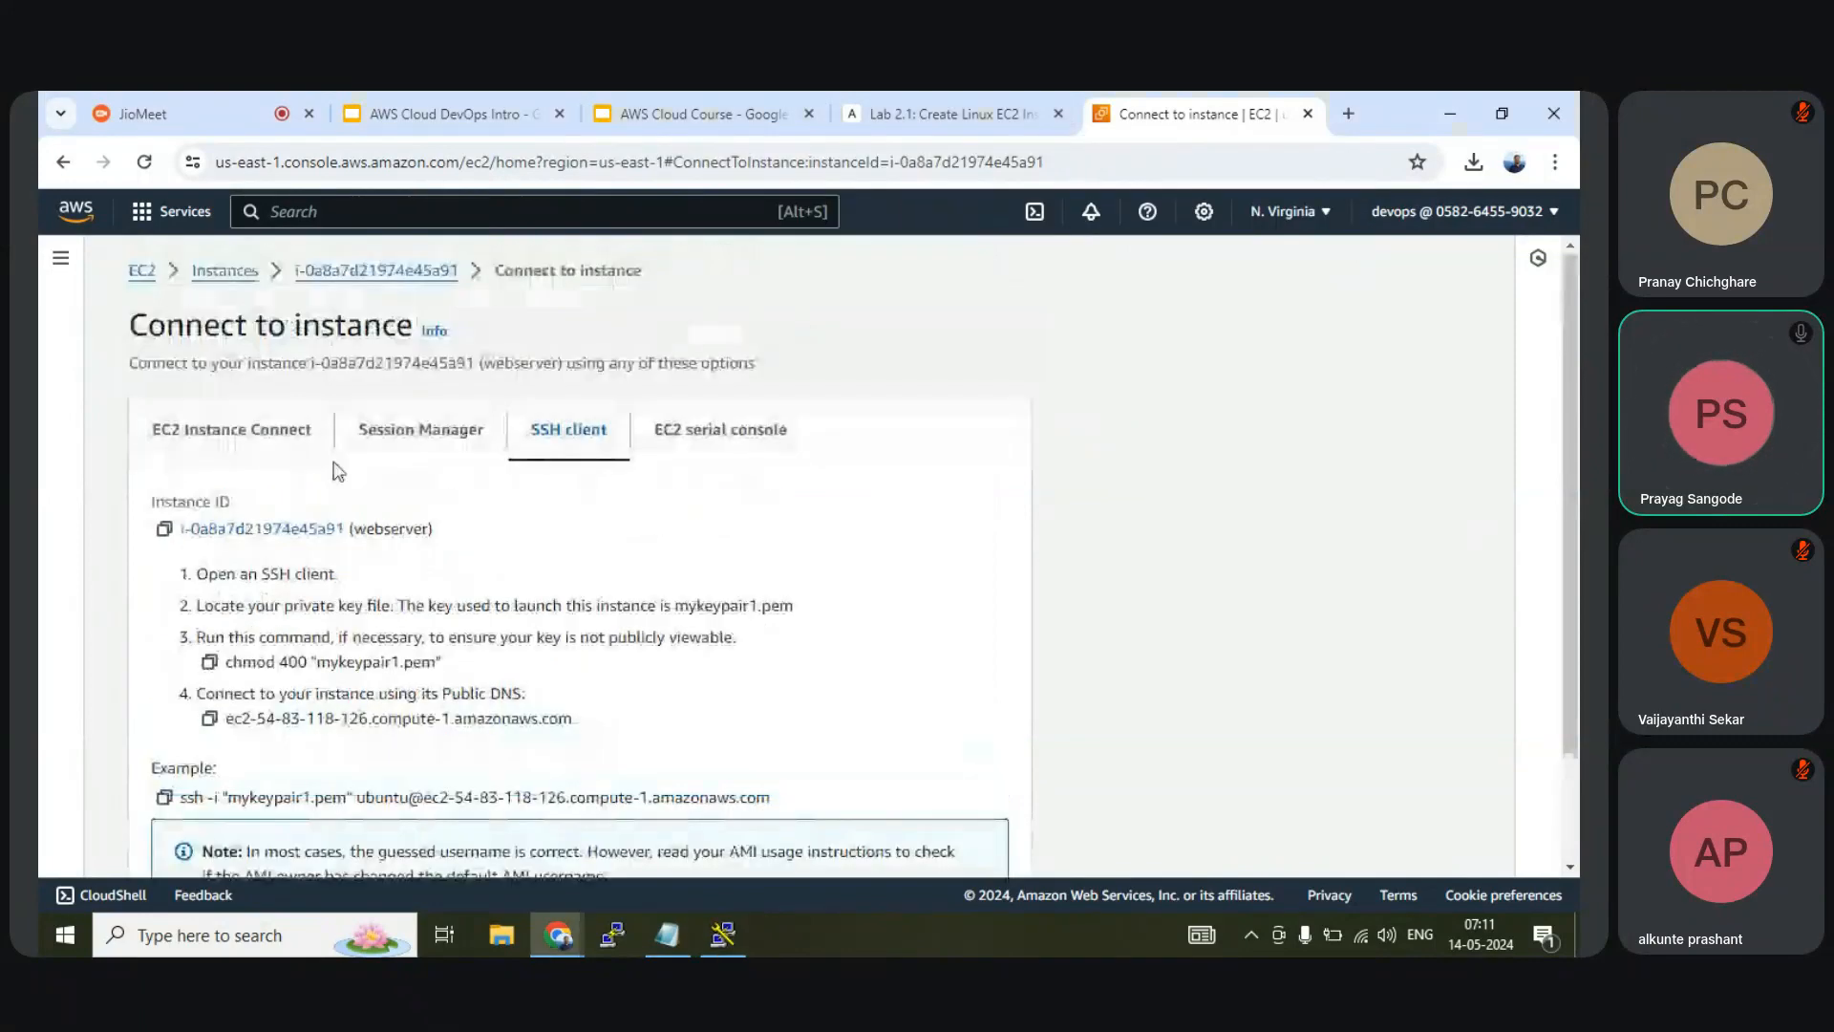
Show webserver's public IPv4 54.83.118.126 in the Instances list, with PuTTY back in front
left_click(241, 273)
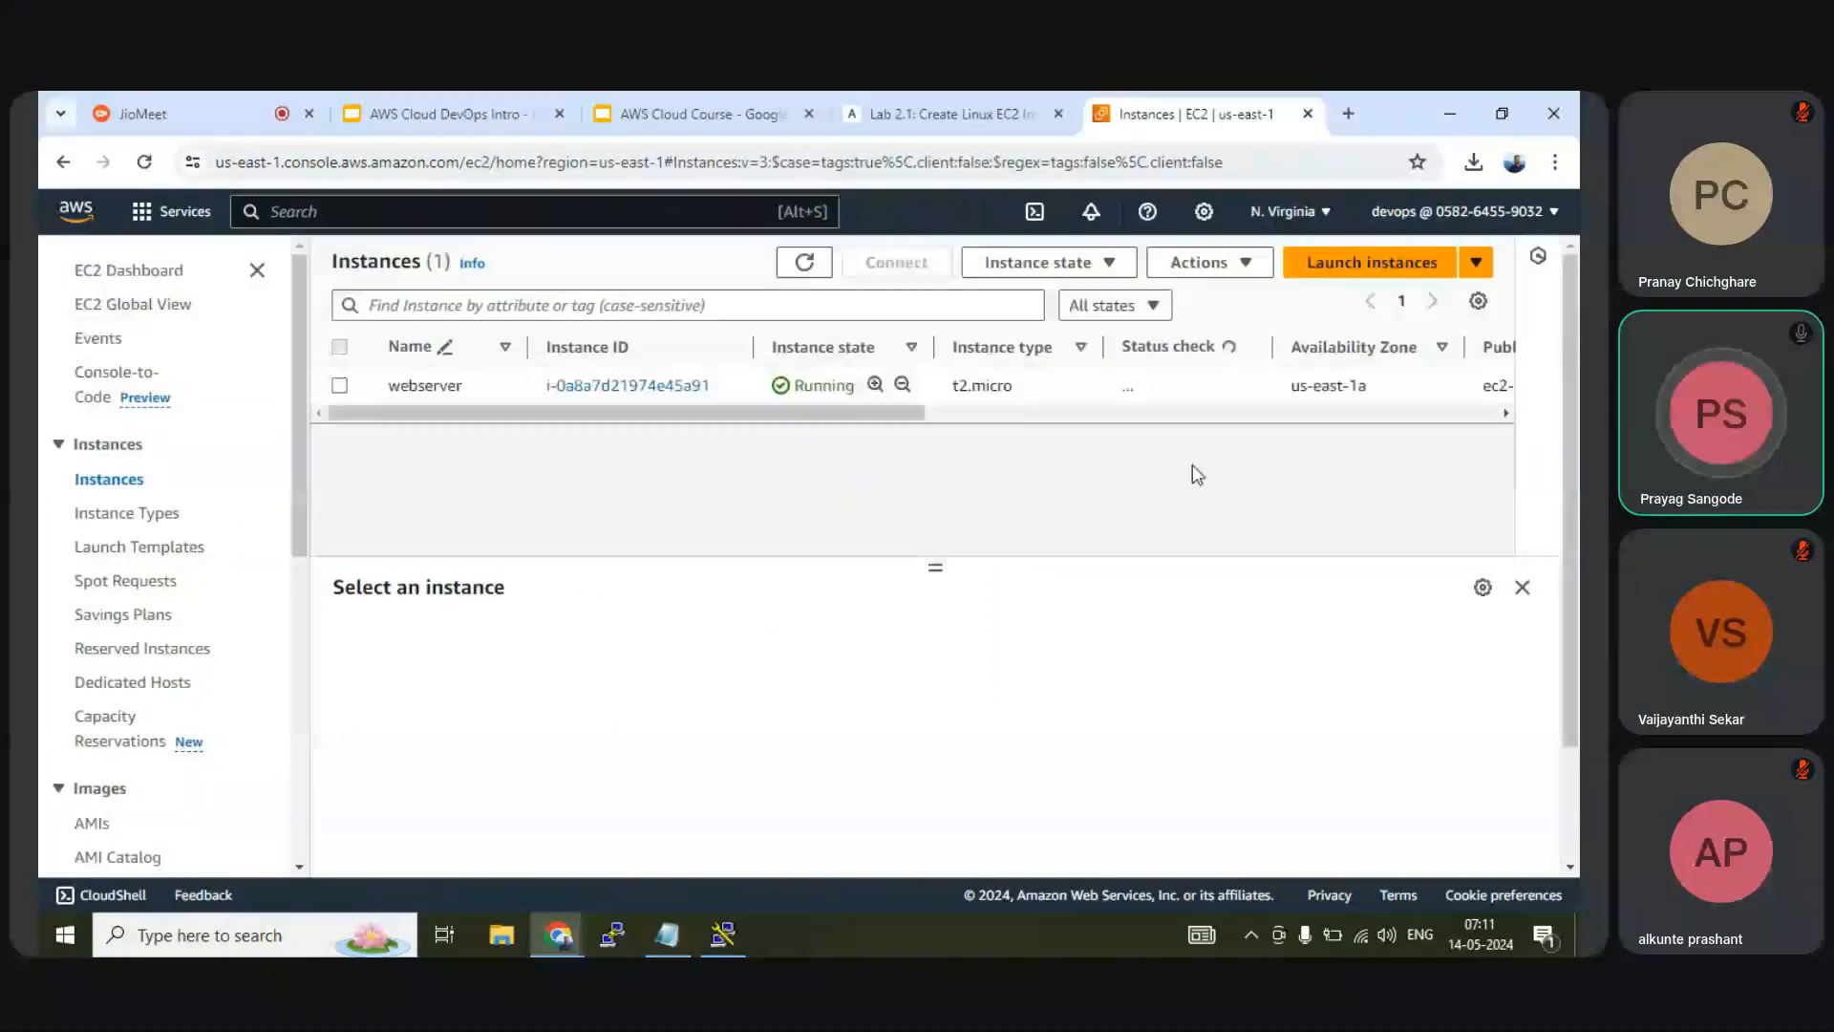
left_click_drag(897, 414, 1160, 393)
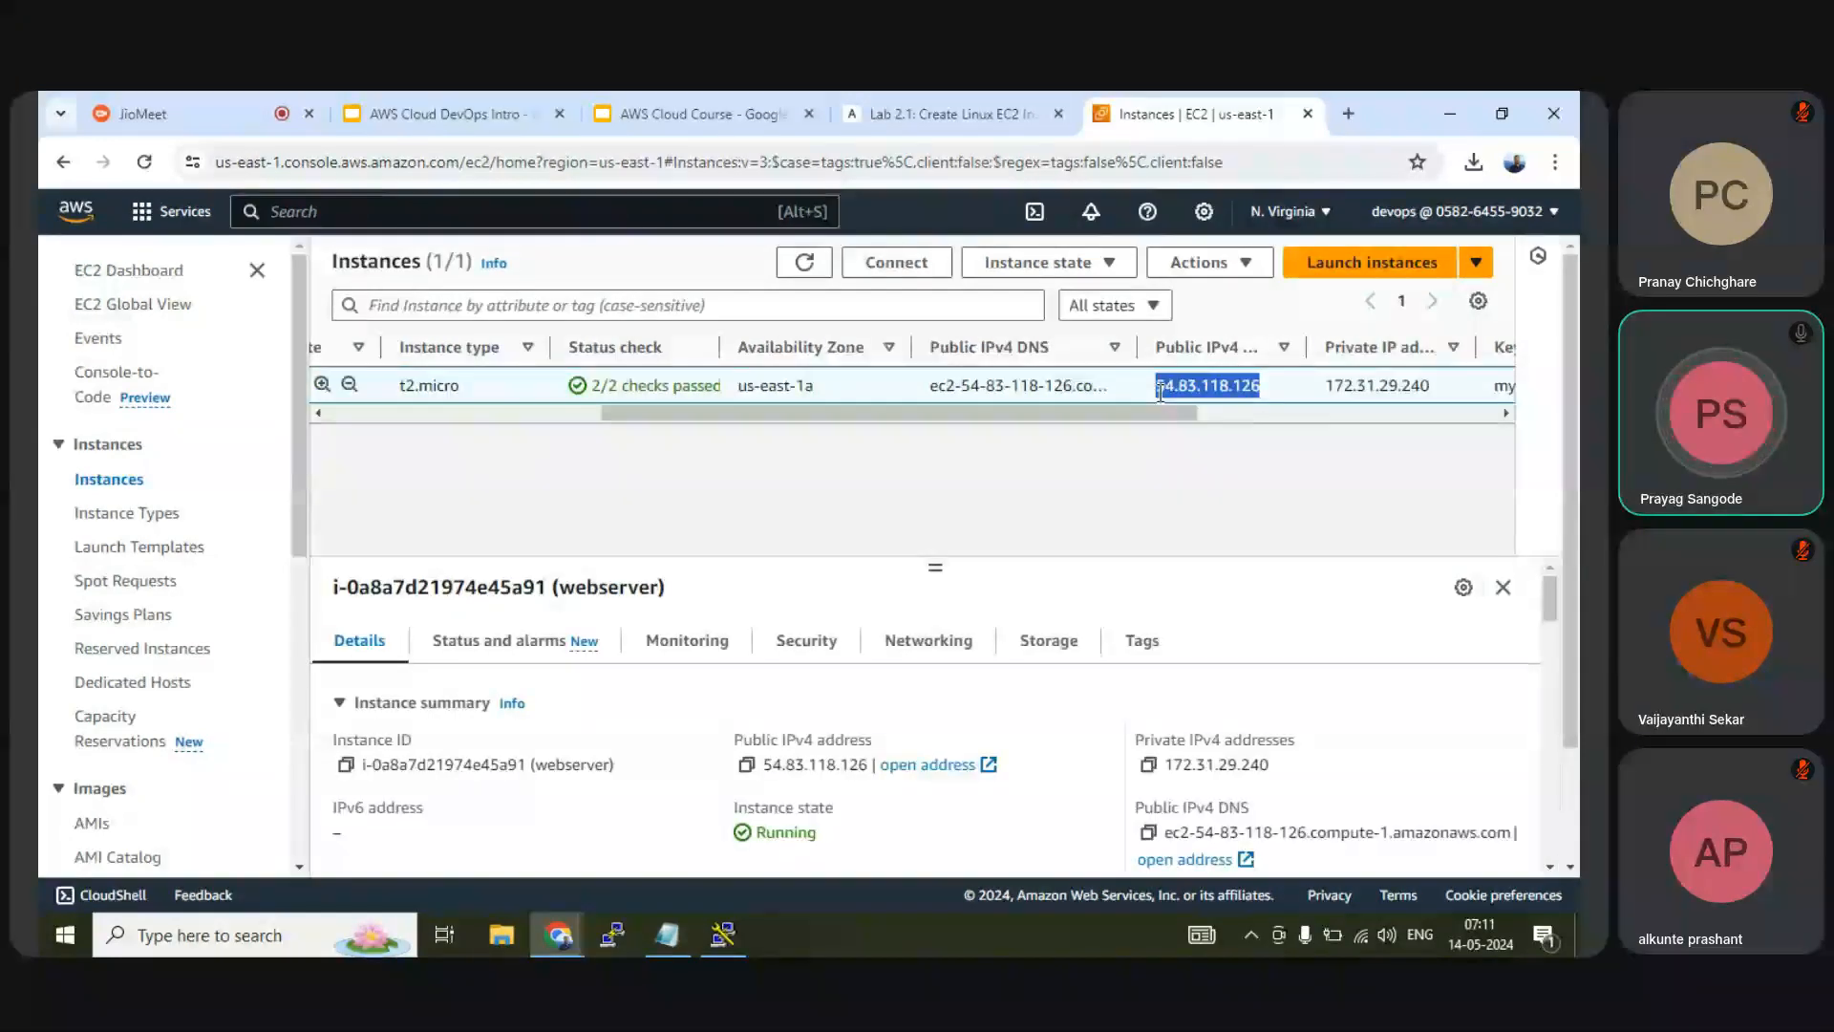
left_click(723, 935)
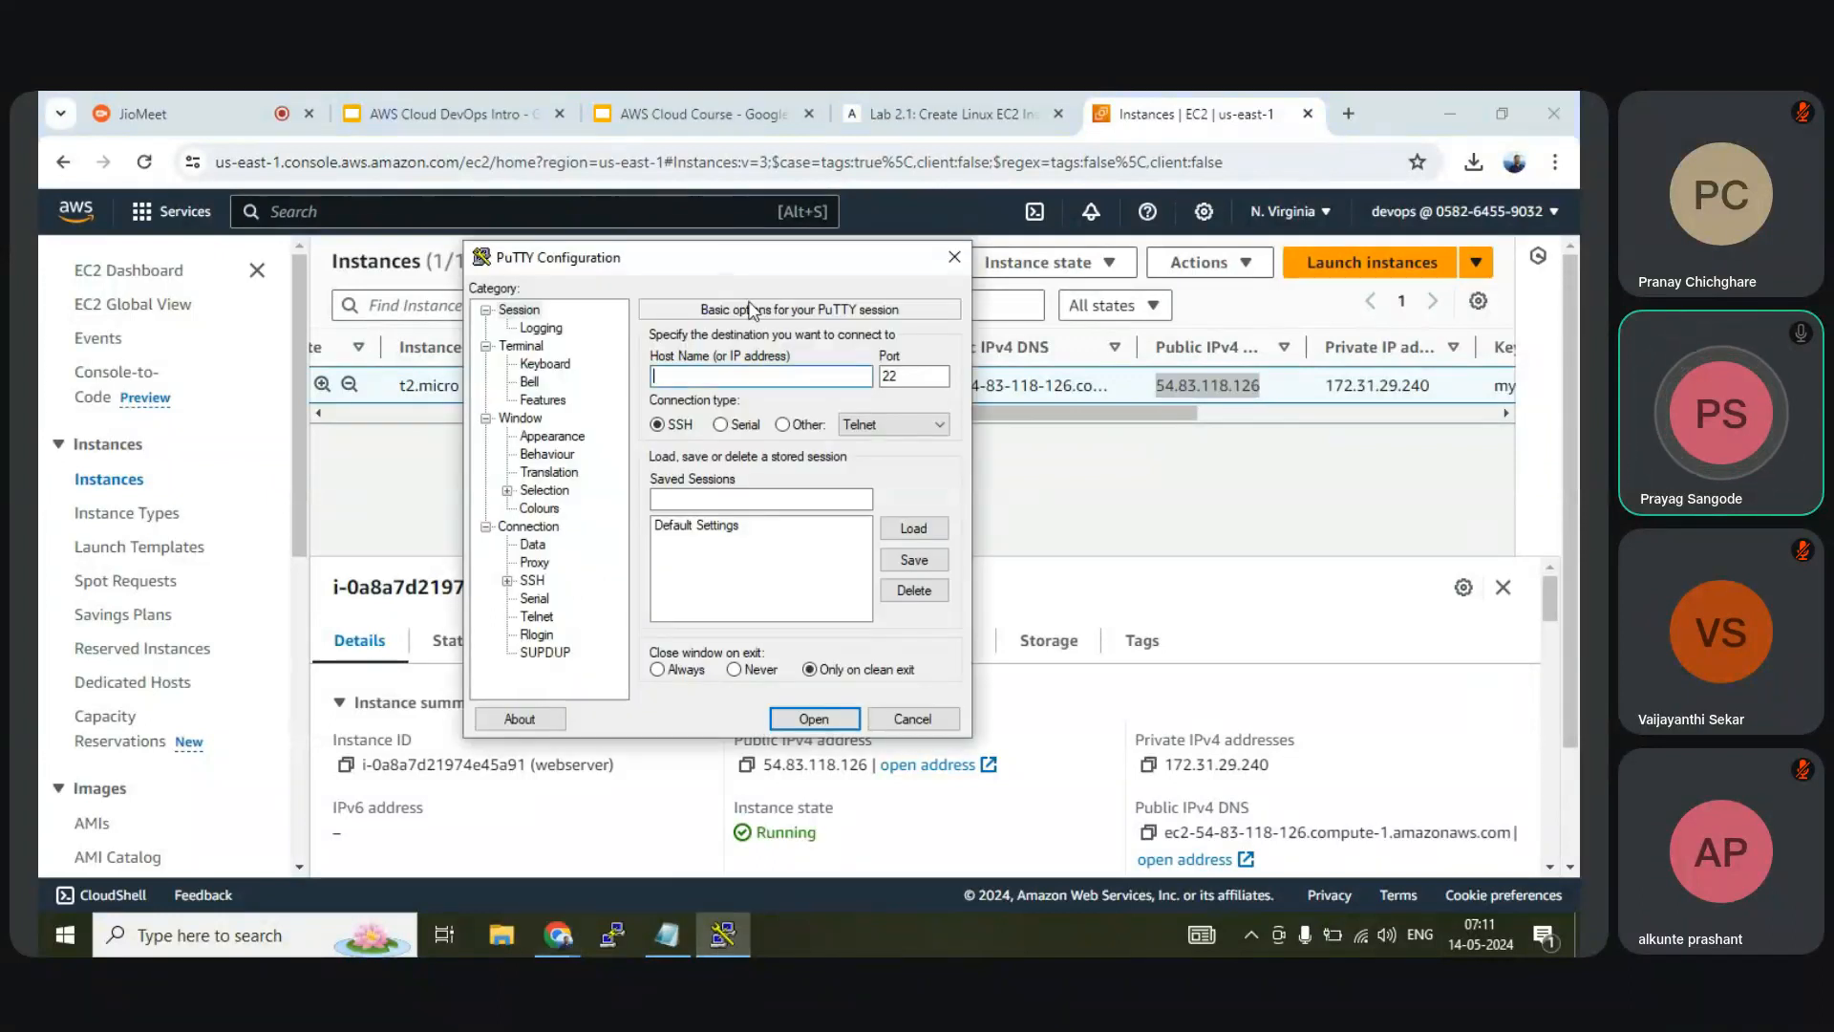
Paste 54.83.118.126 as both Host Name and saved session name, keeping port 22
type("54.83.118.126")
left_click(755, 498)
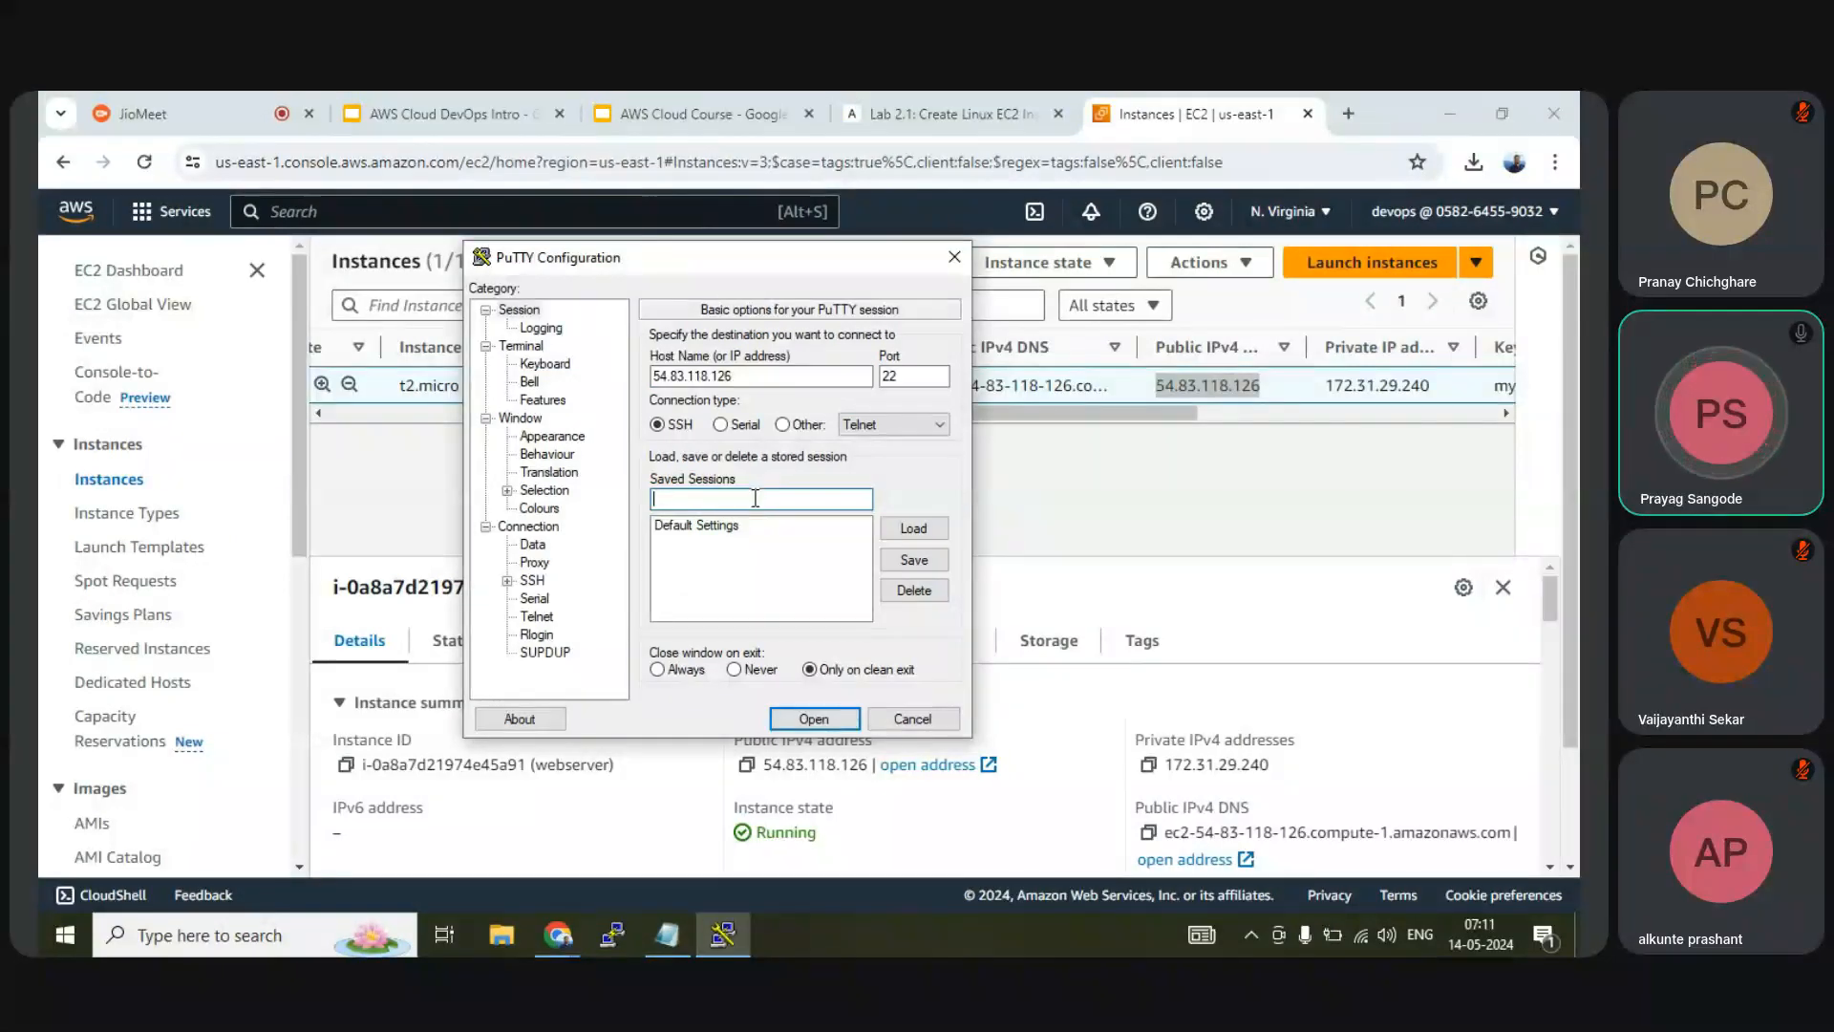
type("54.83.118.126")
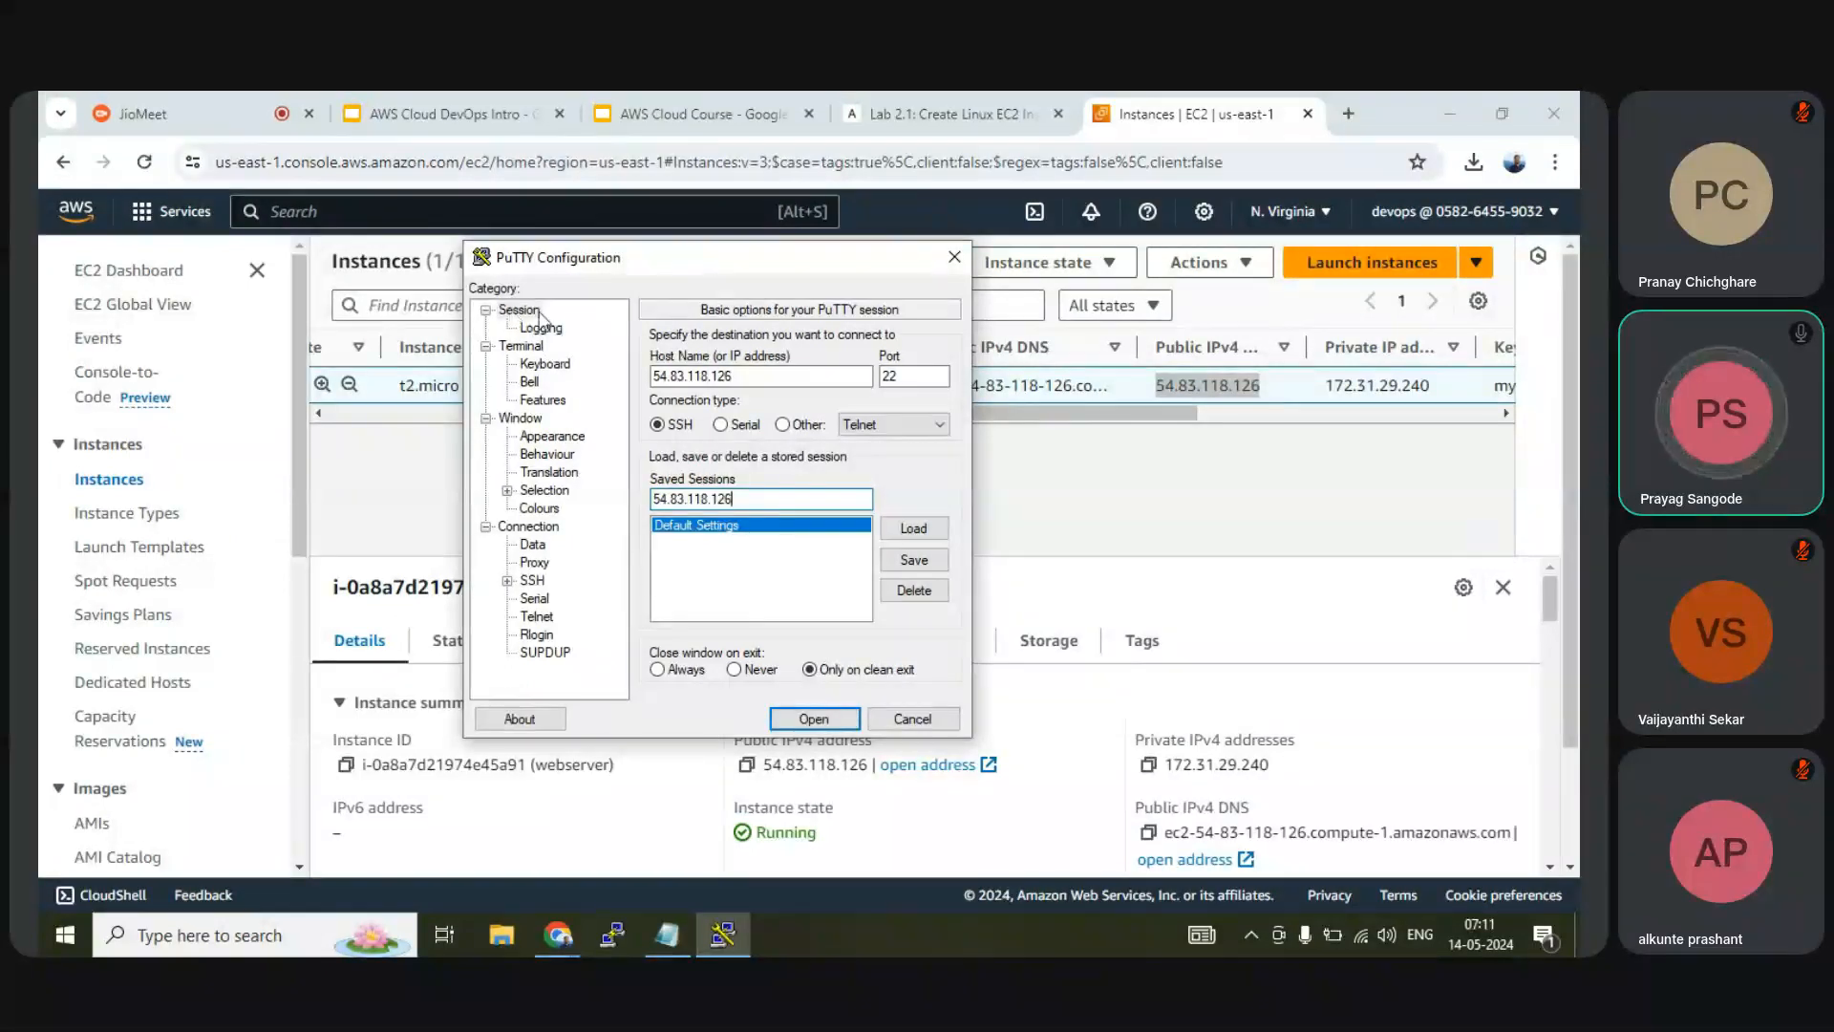
left_click(748, 376)
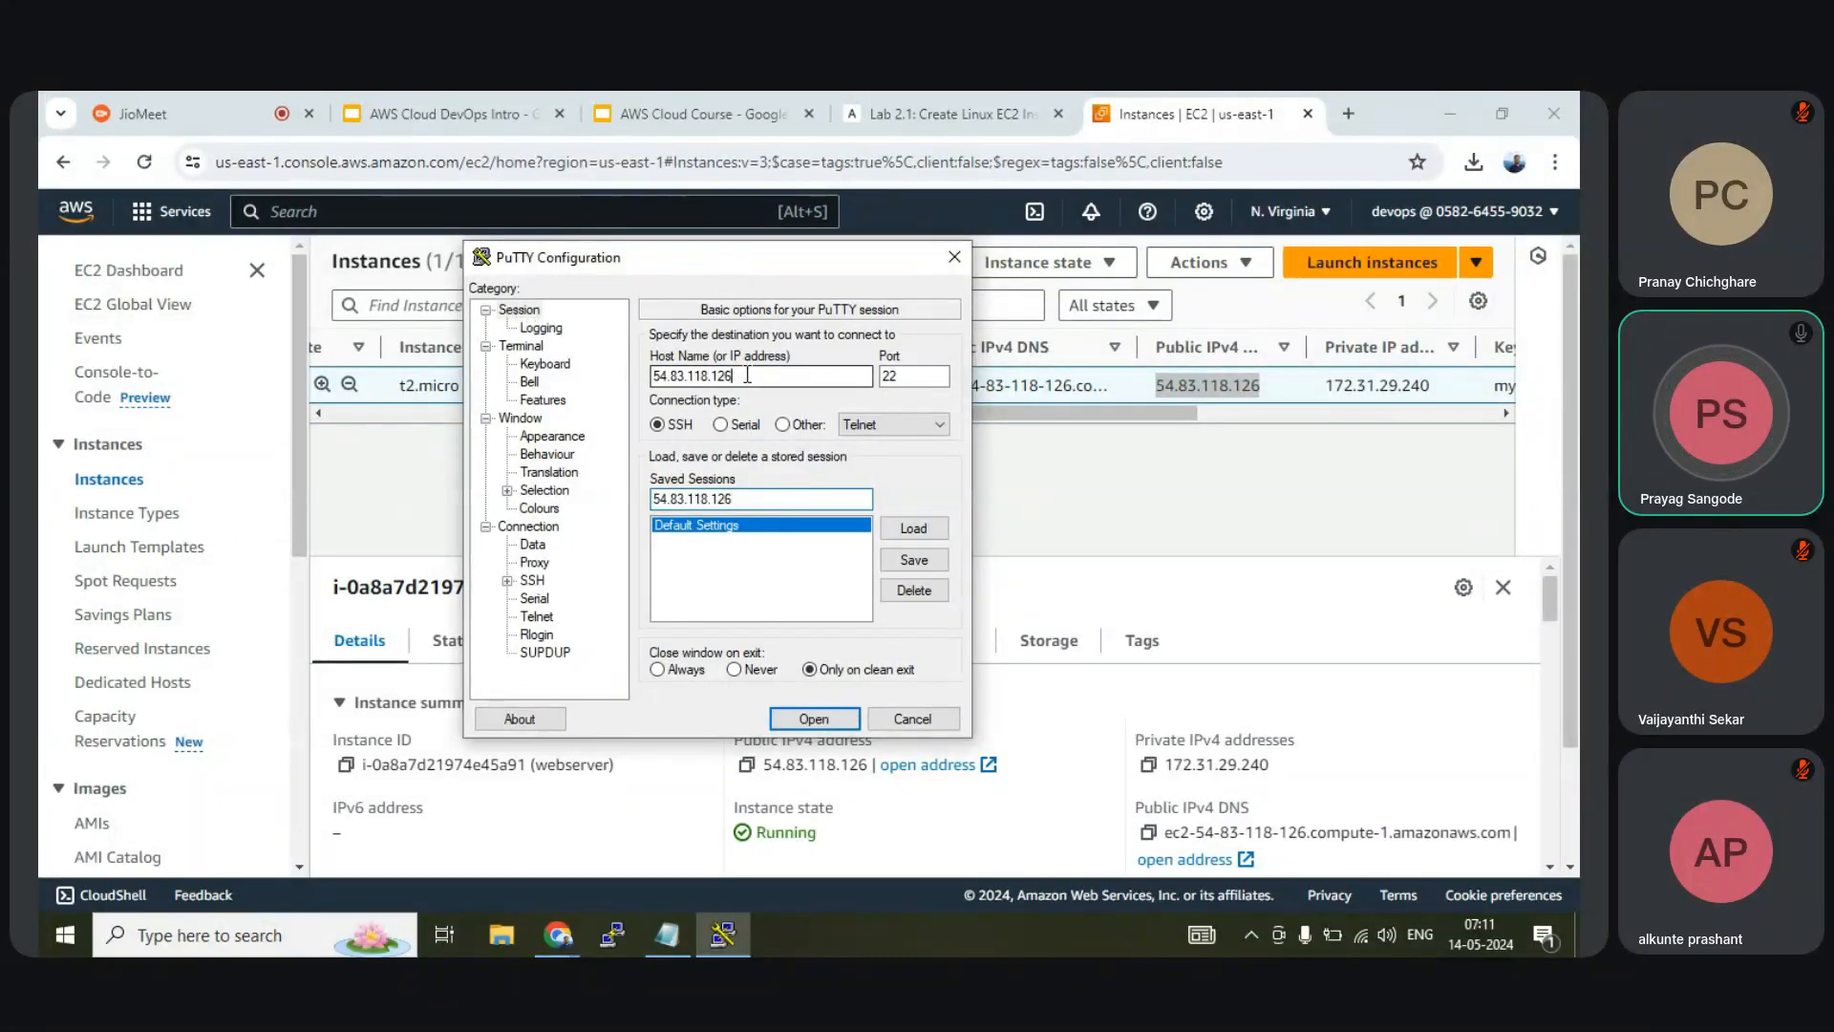
left_click(753, 496)
left_click(909, 376)
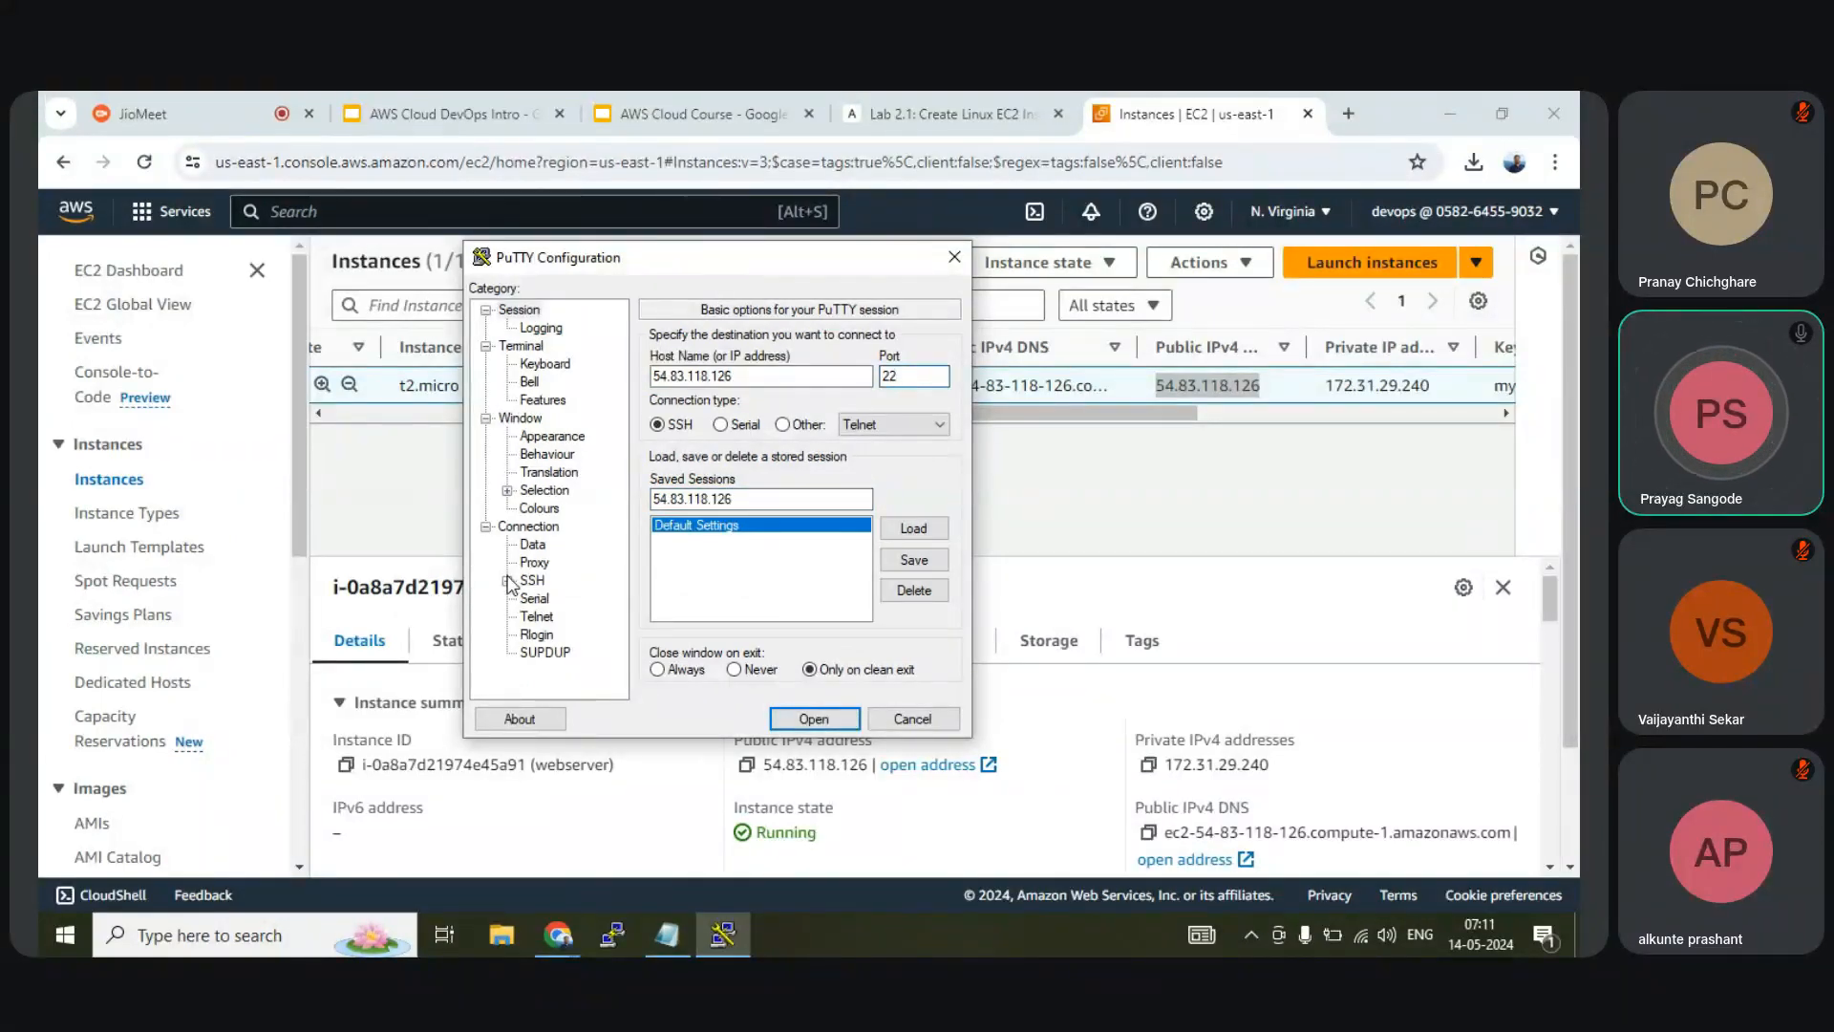
Expand Connection > SSH > Auth and show the Credentials page
left_click(516, 531)
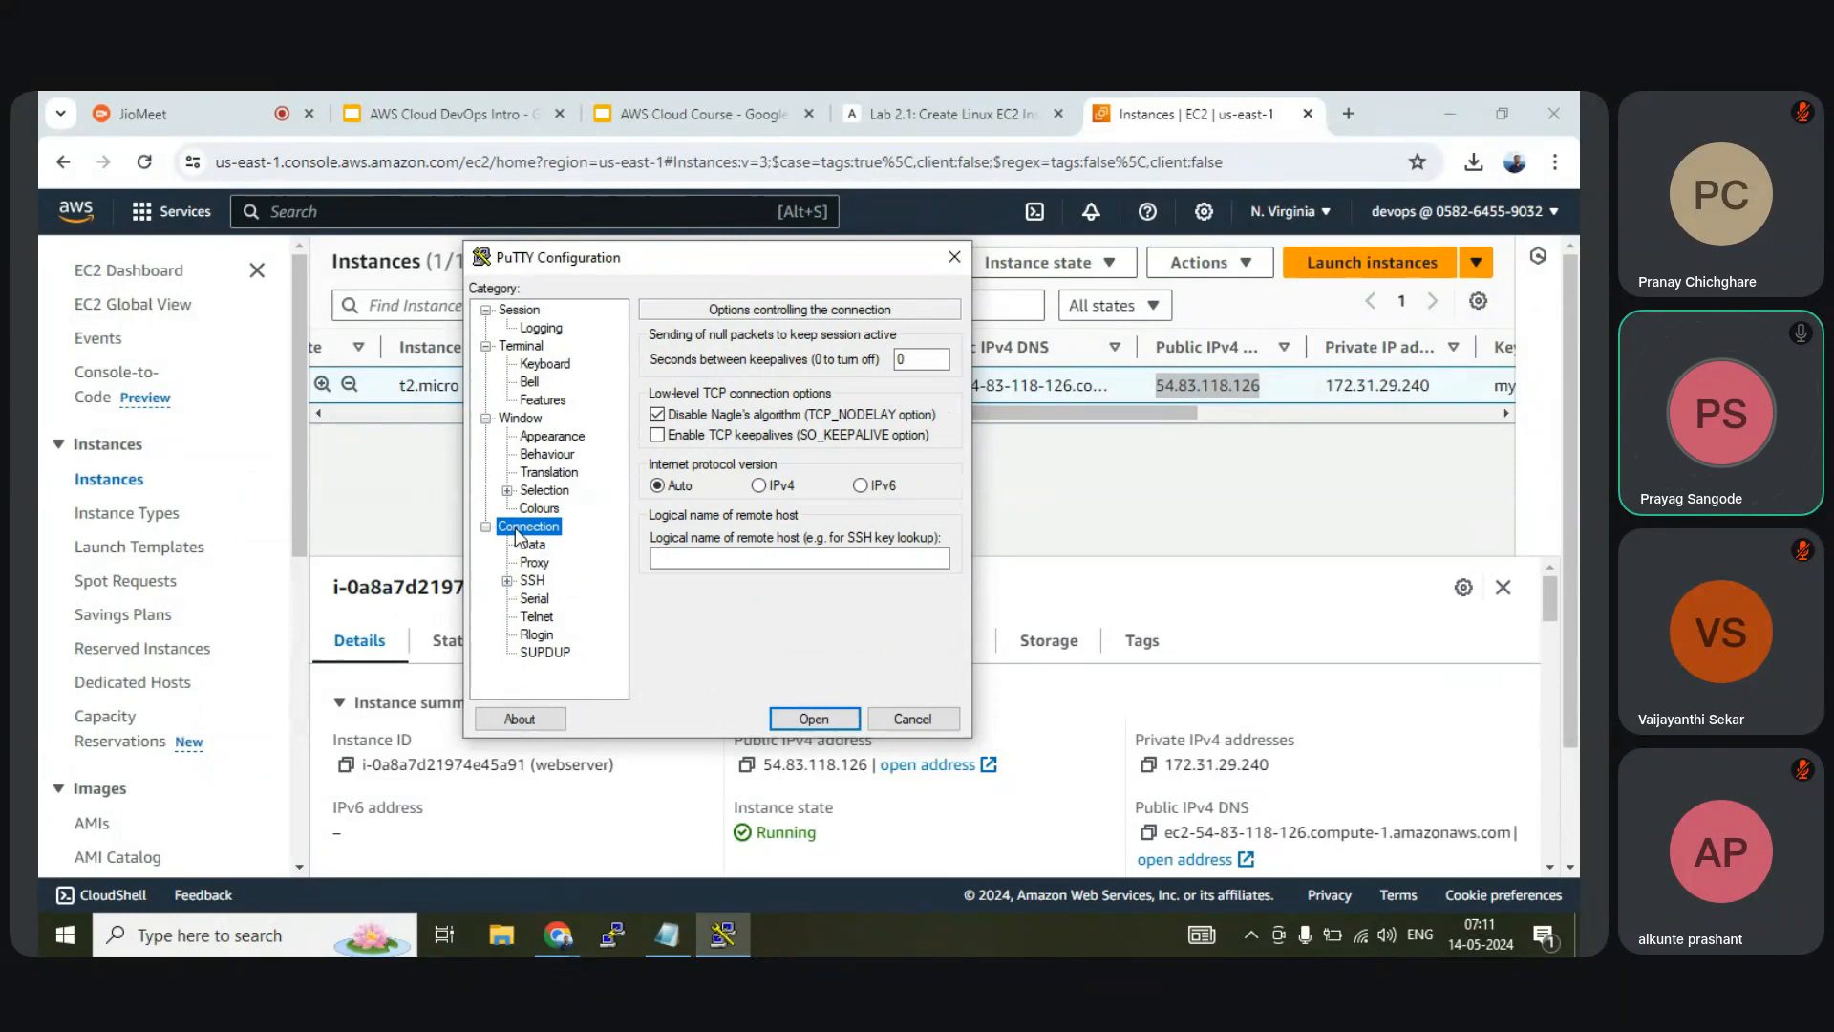
left_click(508, 581)
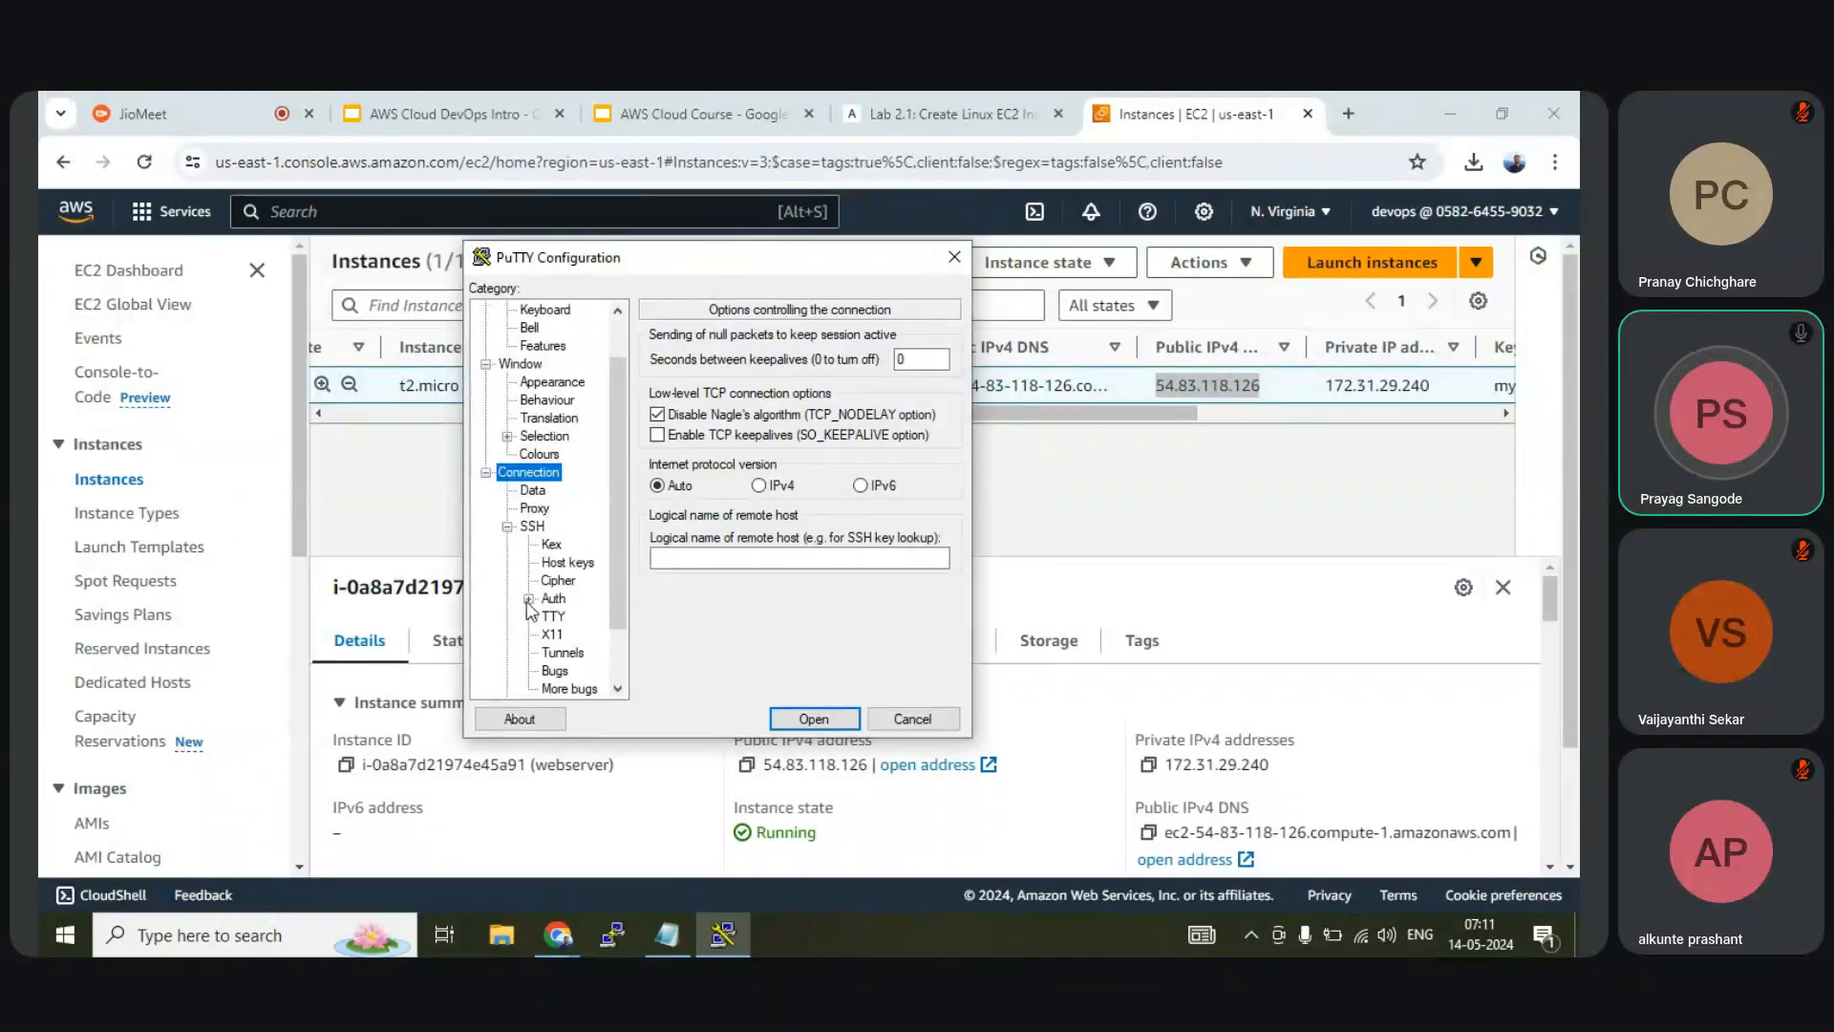
left_click(528, 599)
left_click(577, 619)
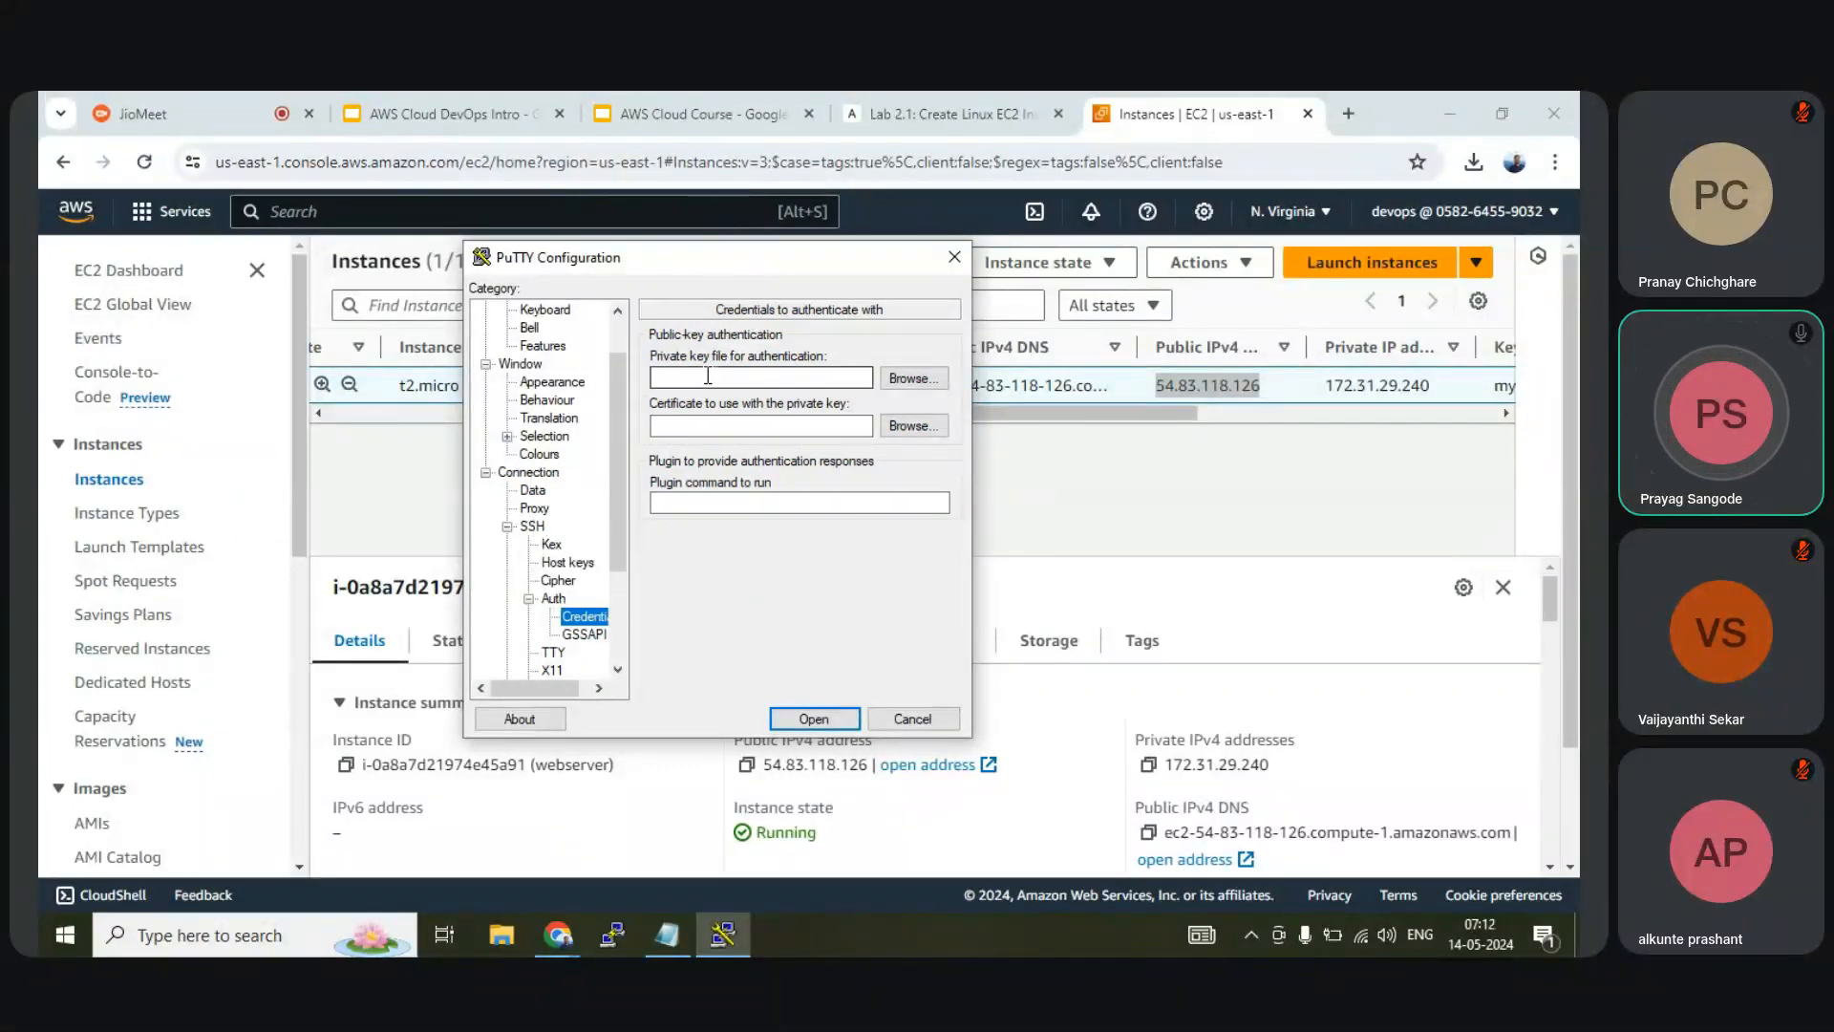
Load mykeypair1.ppk from the Desktop as the private key file for authentication
left_click(910, 380)
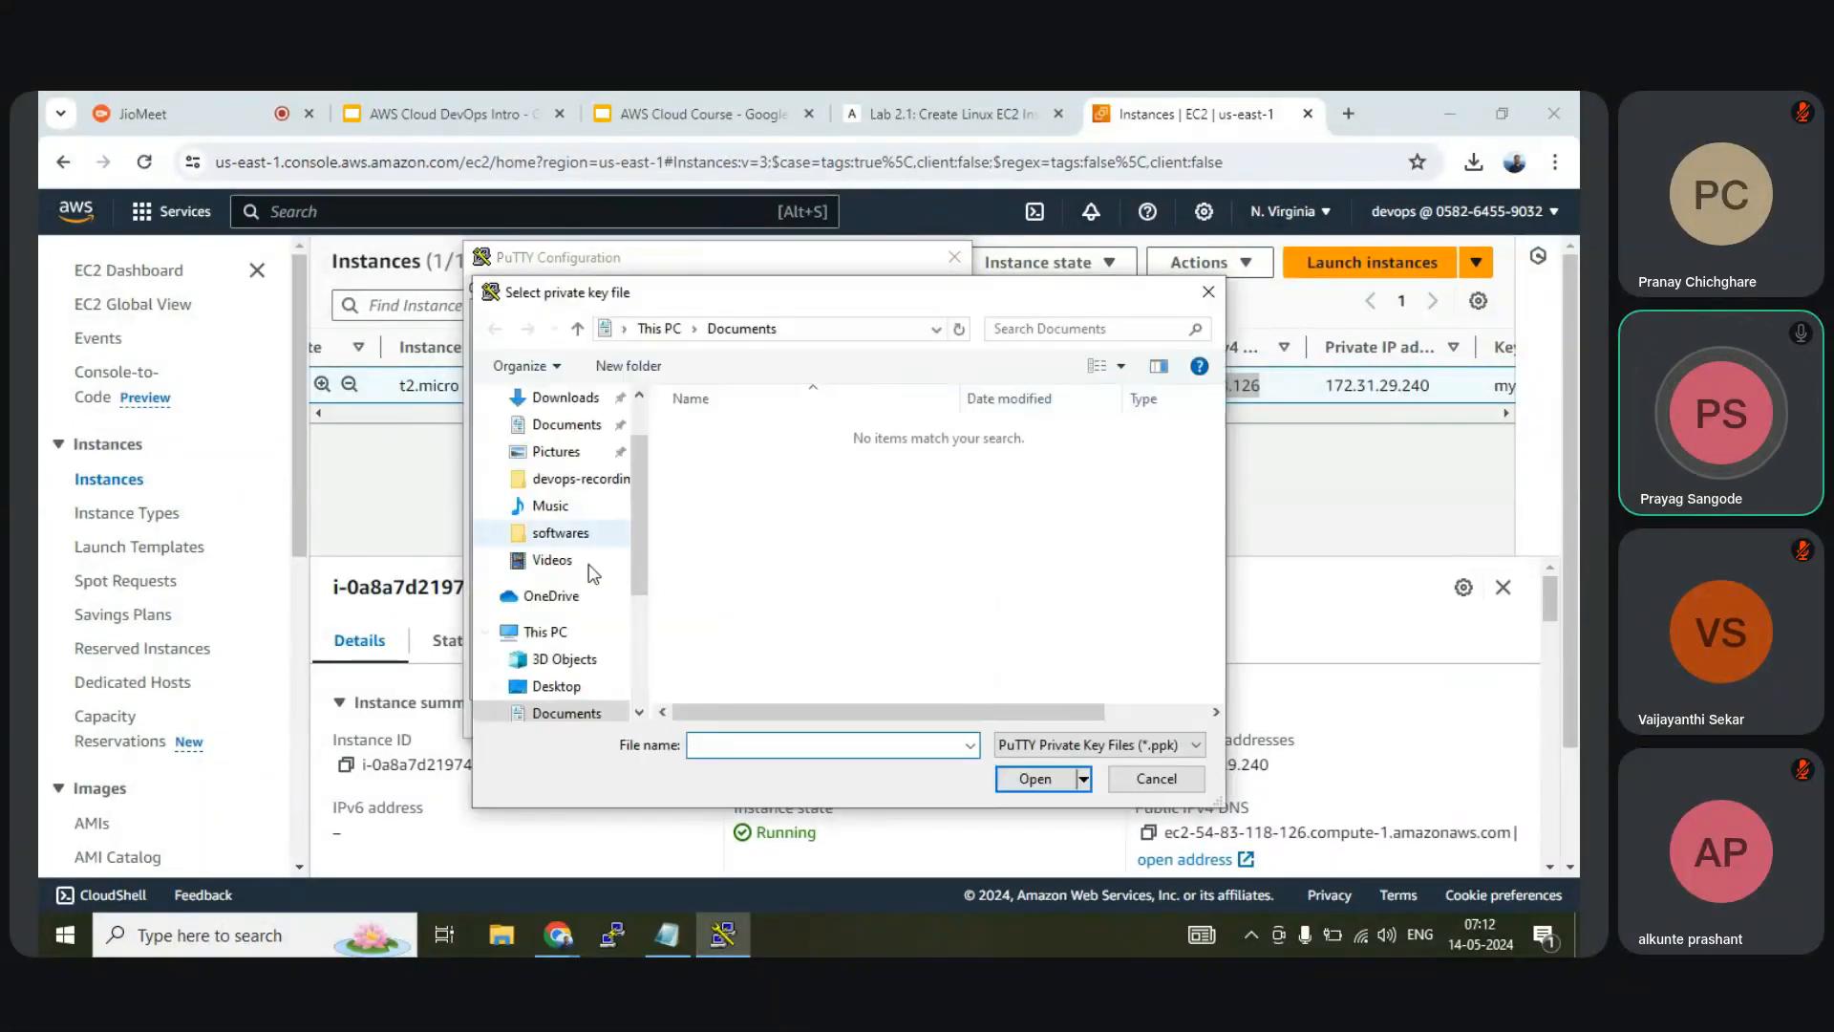
left_click(561, 686)
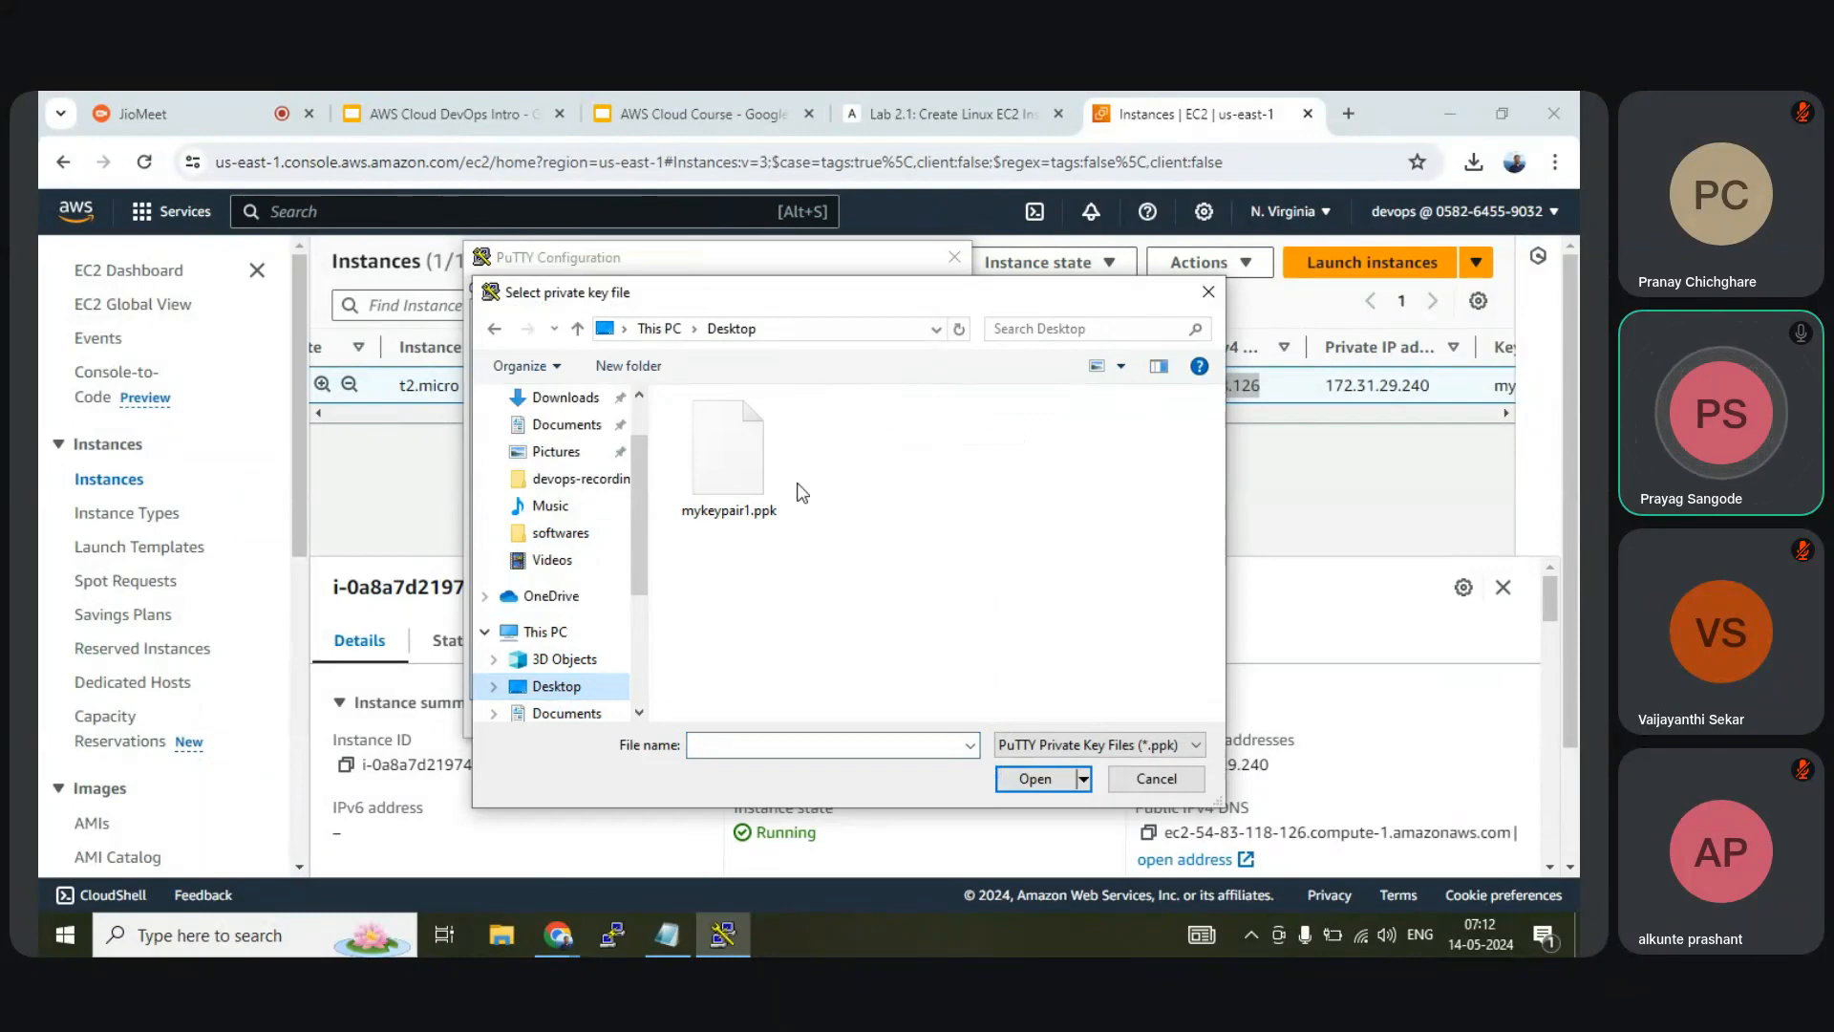
left_click(727, 479)
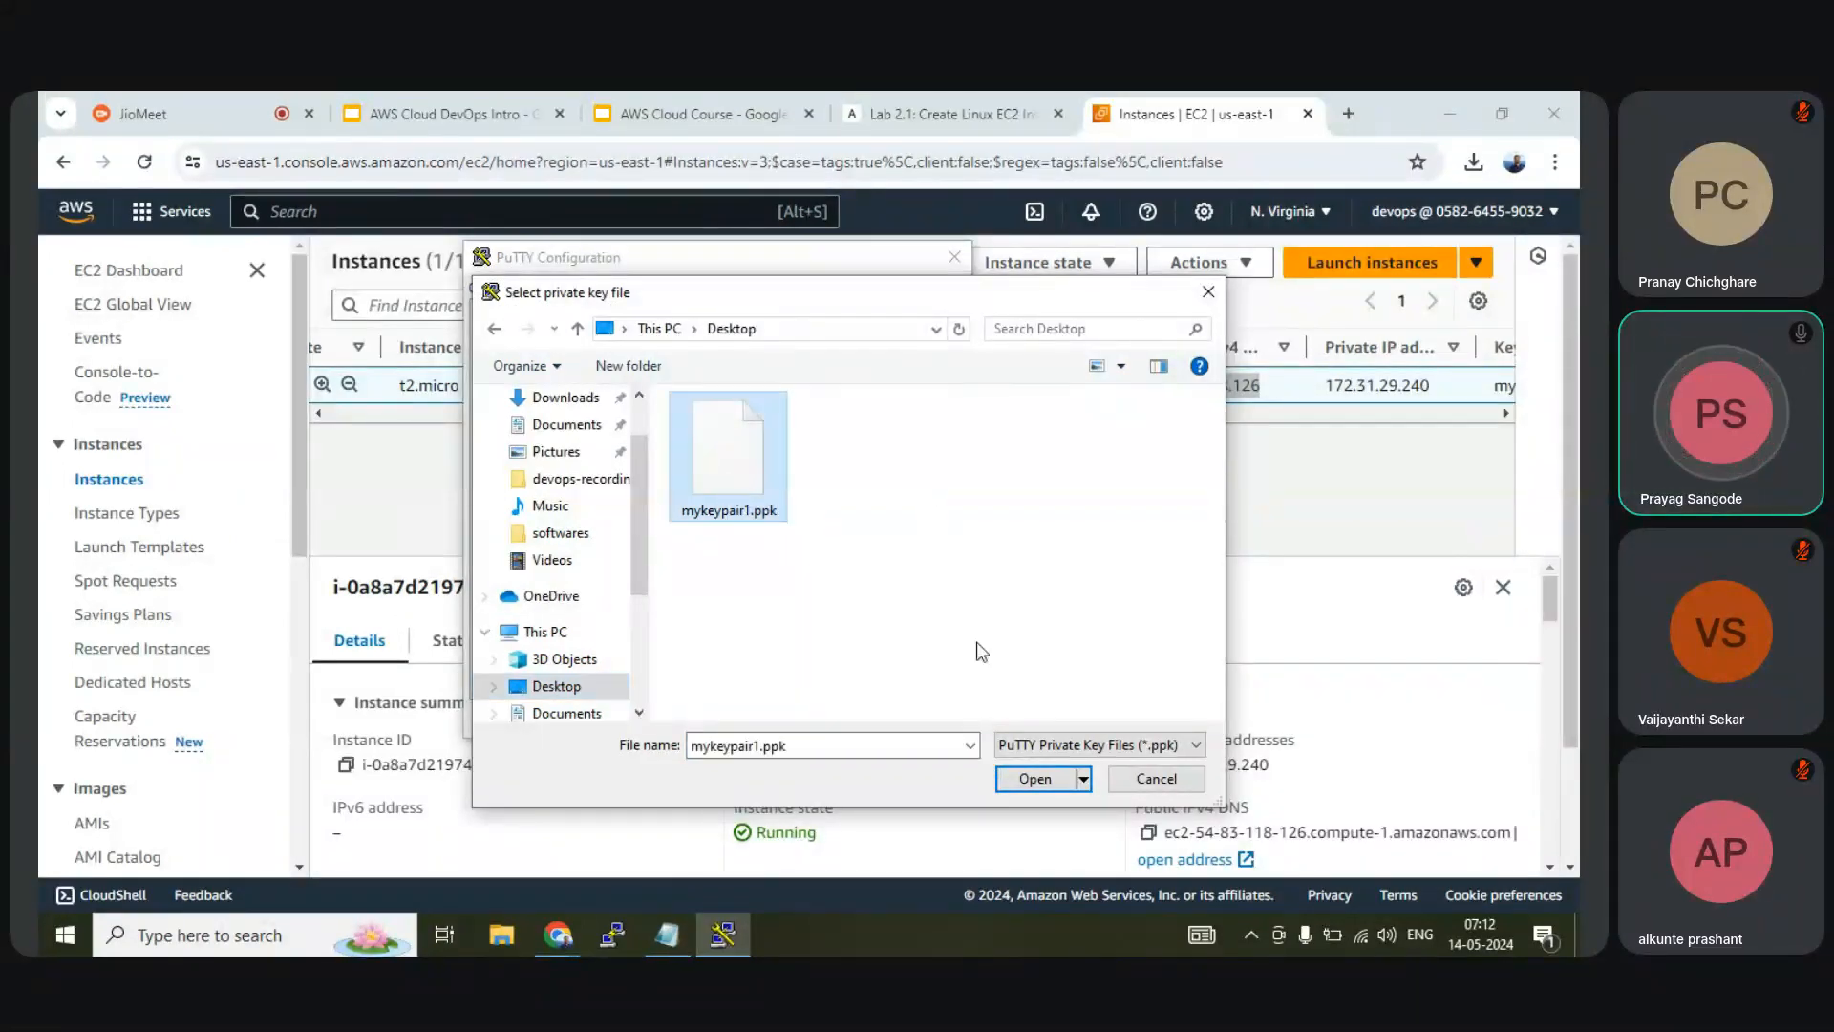
left_click(1036, 781)
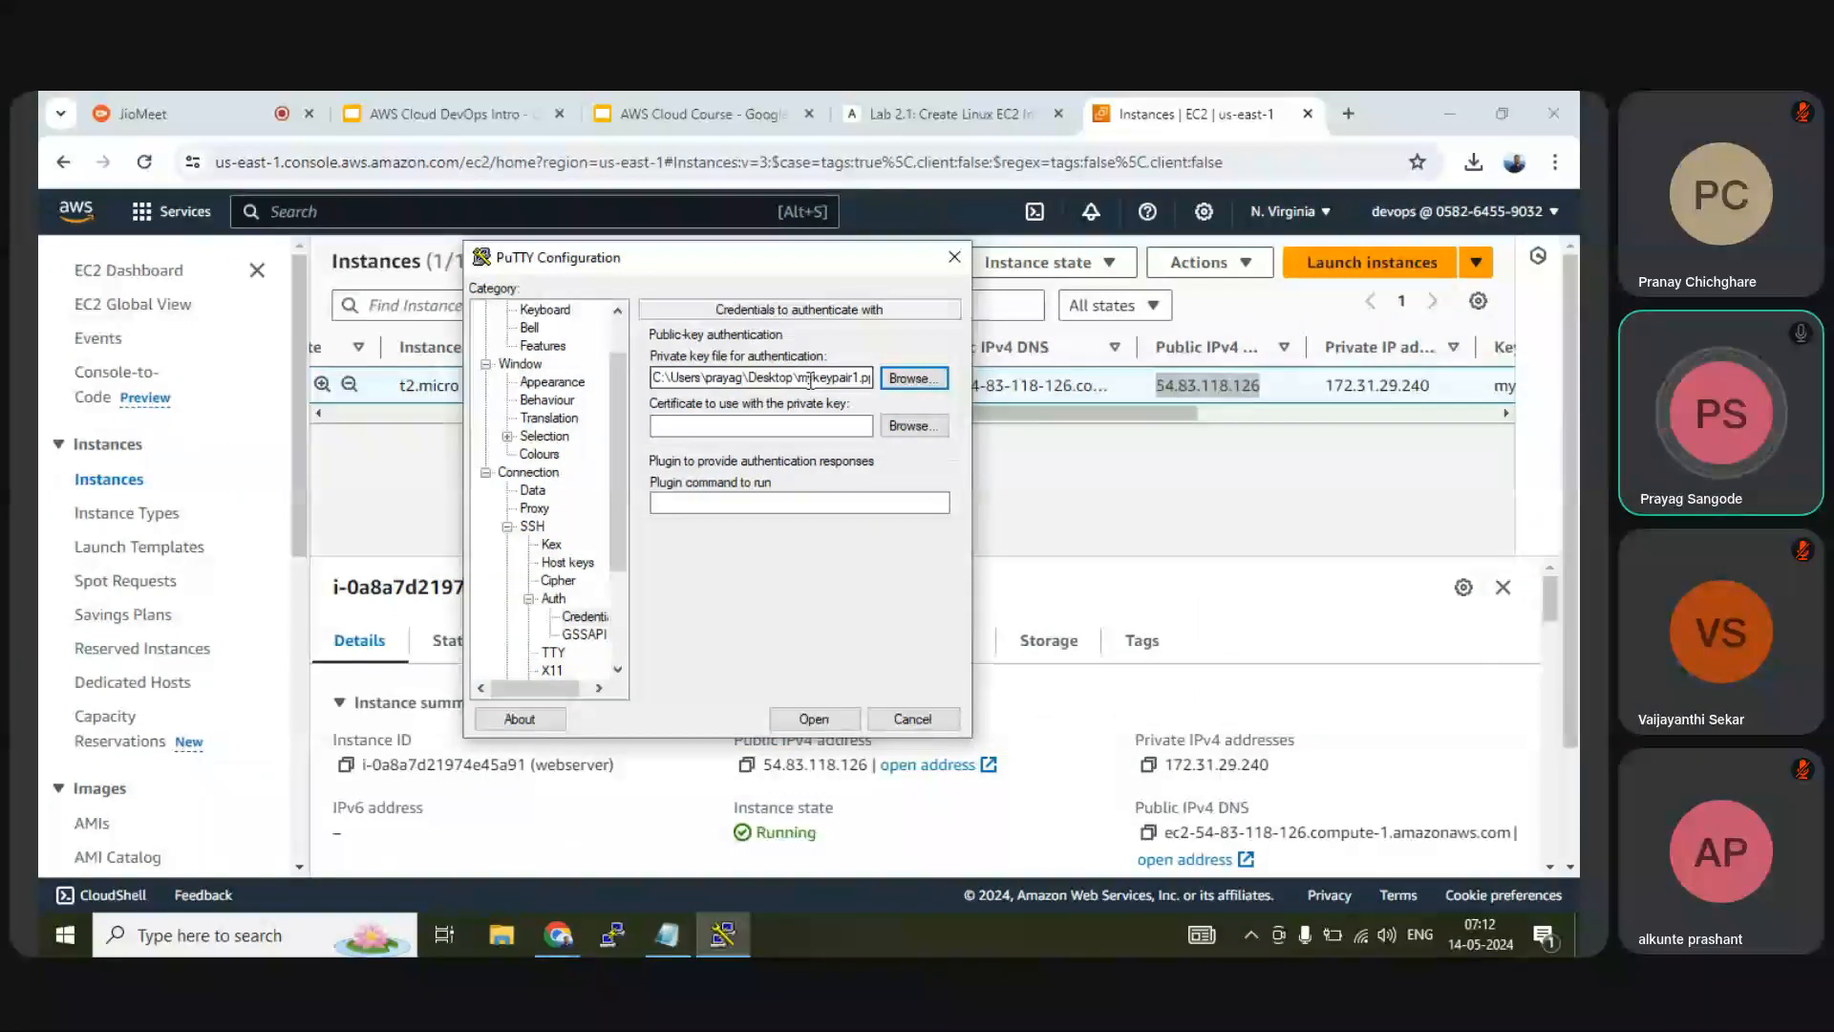
left_click(811, 379)
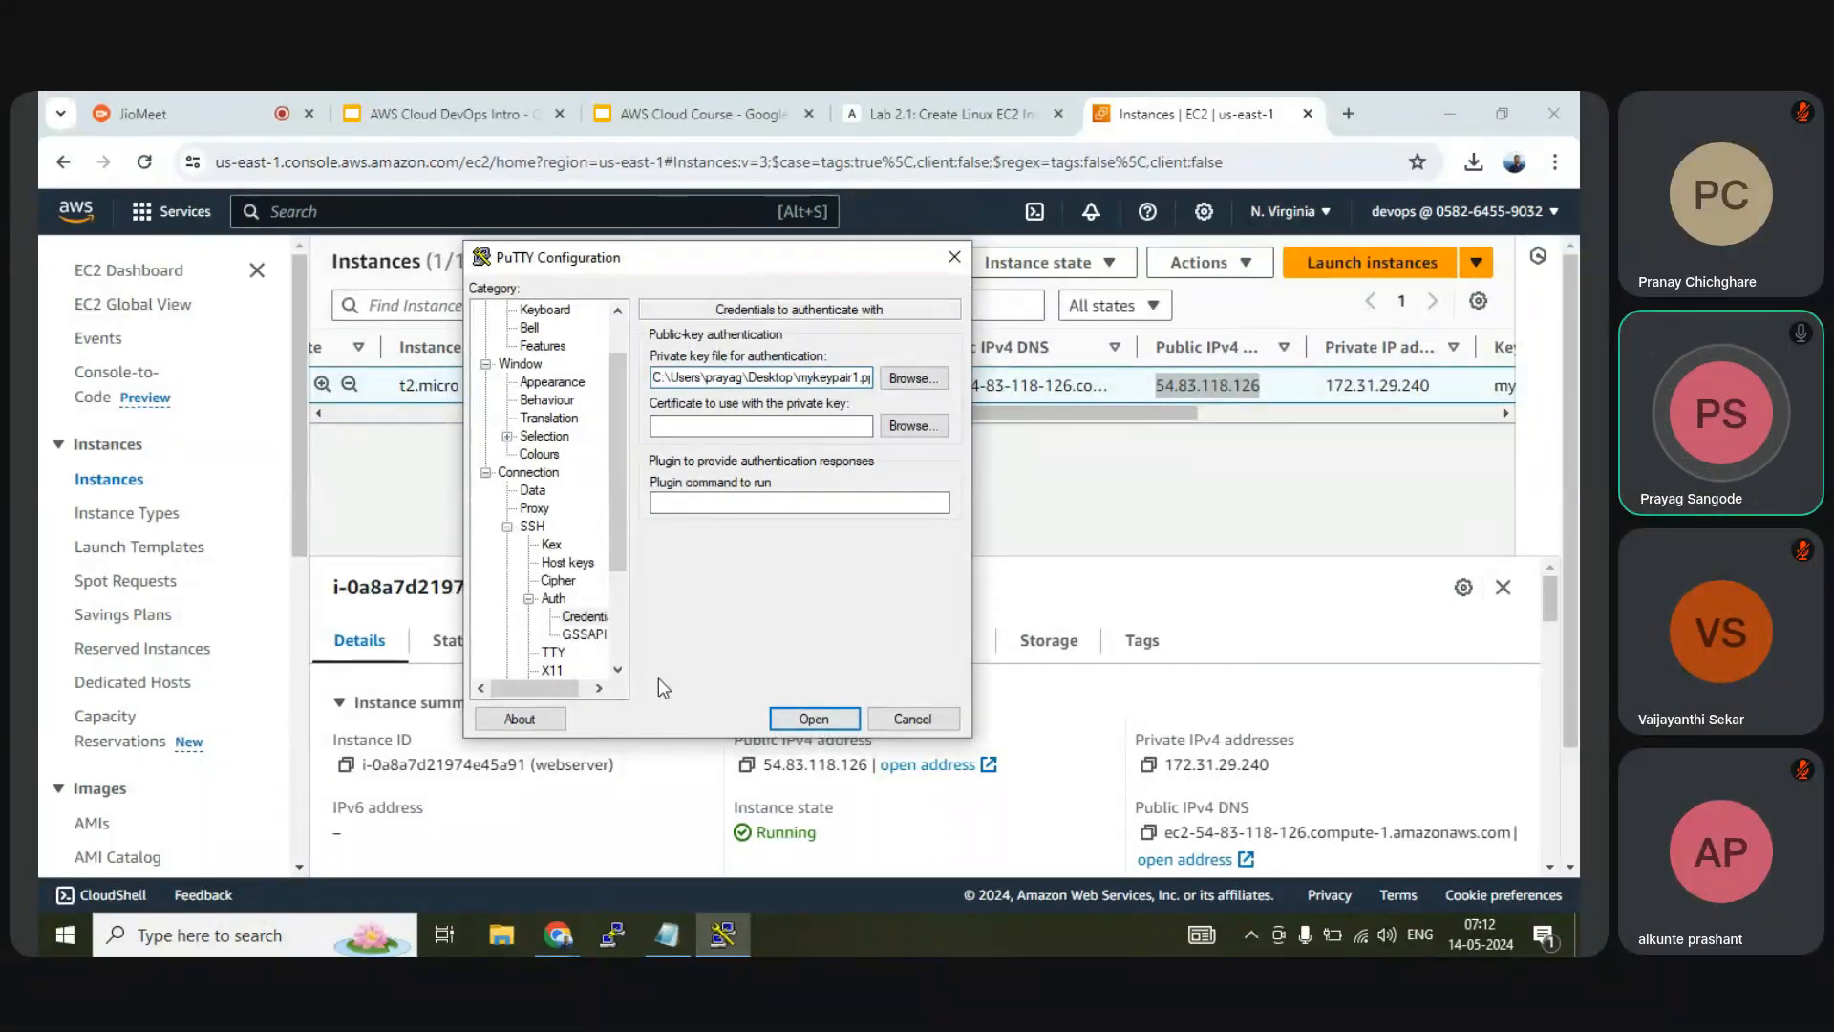
Double-check the key file path and the 54.83.118.126 host name in the Session settings
left_click_drag(617, 559, 623, 540)
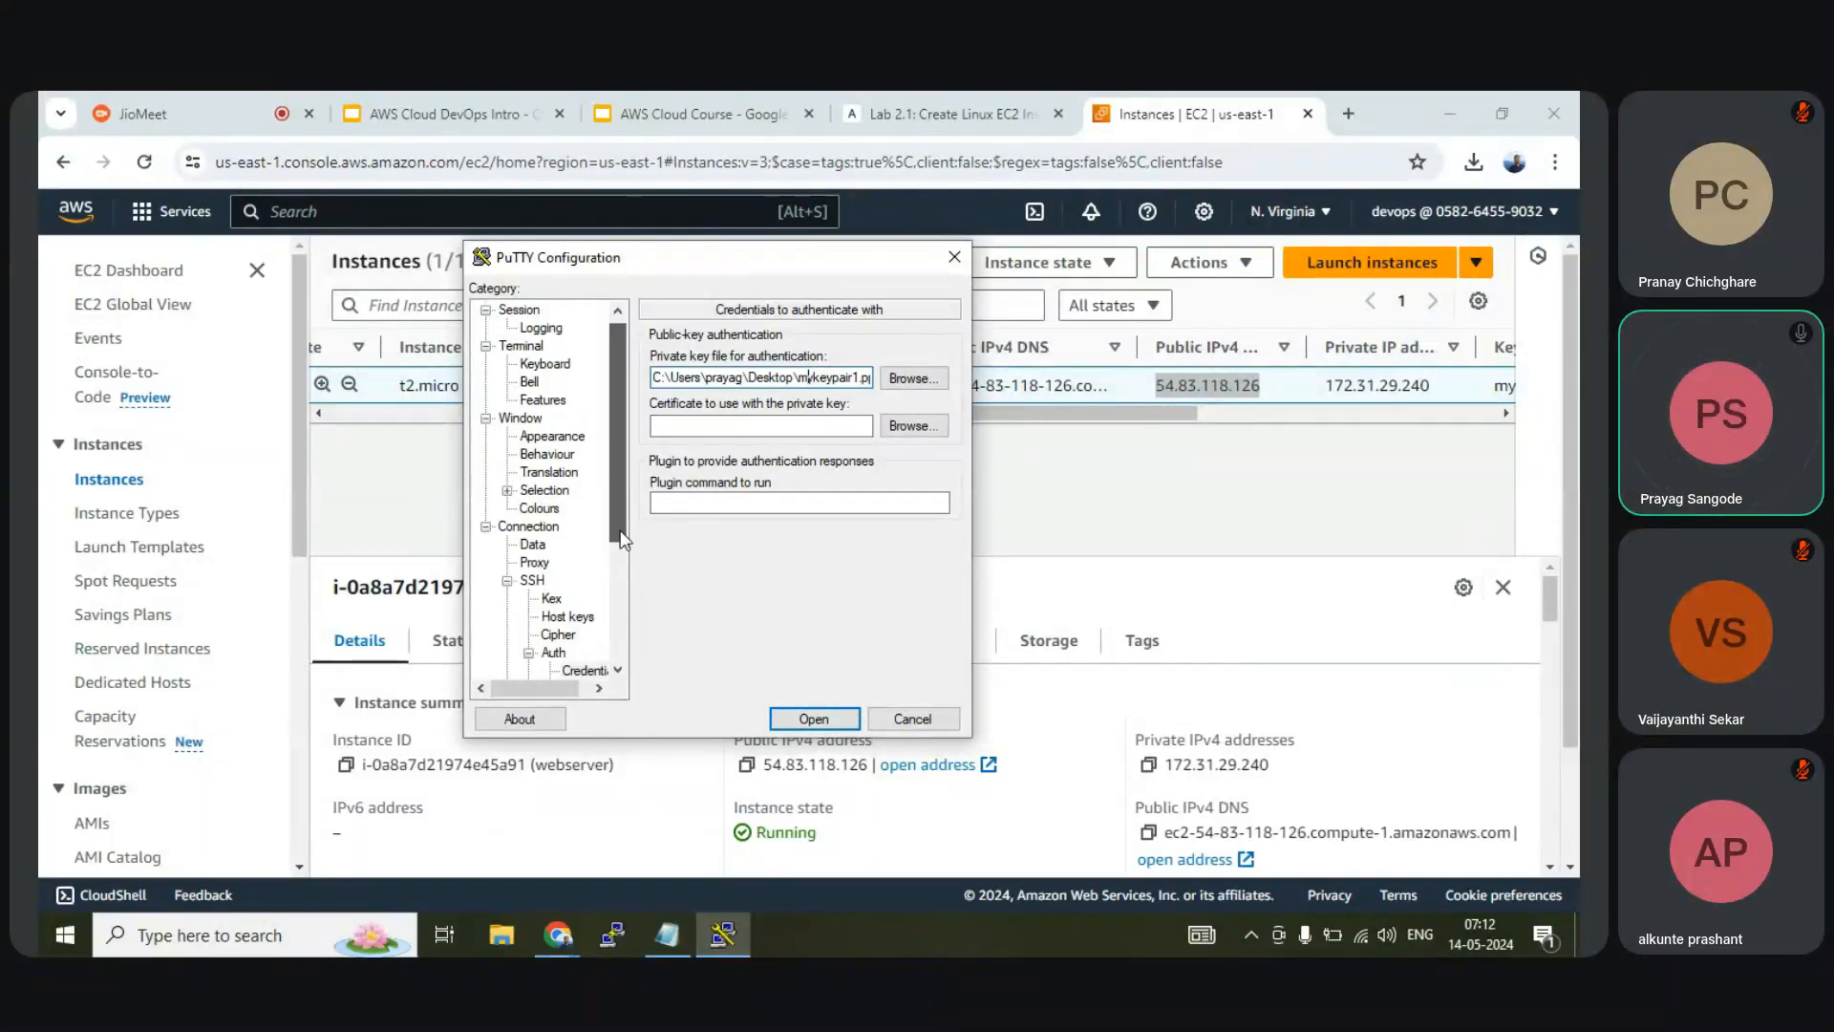
left_click(519, 310)
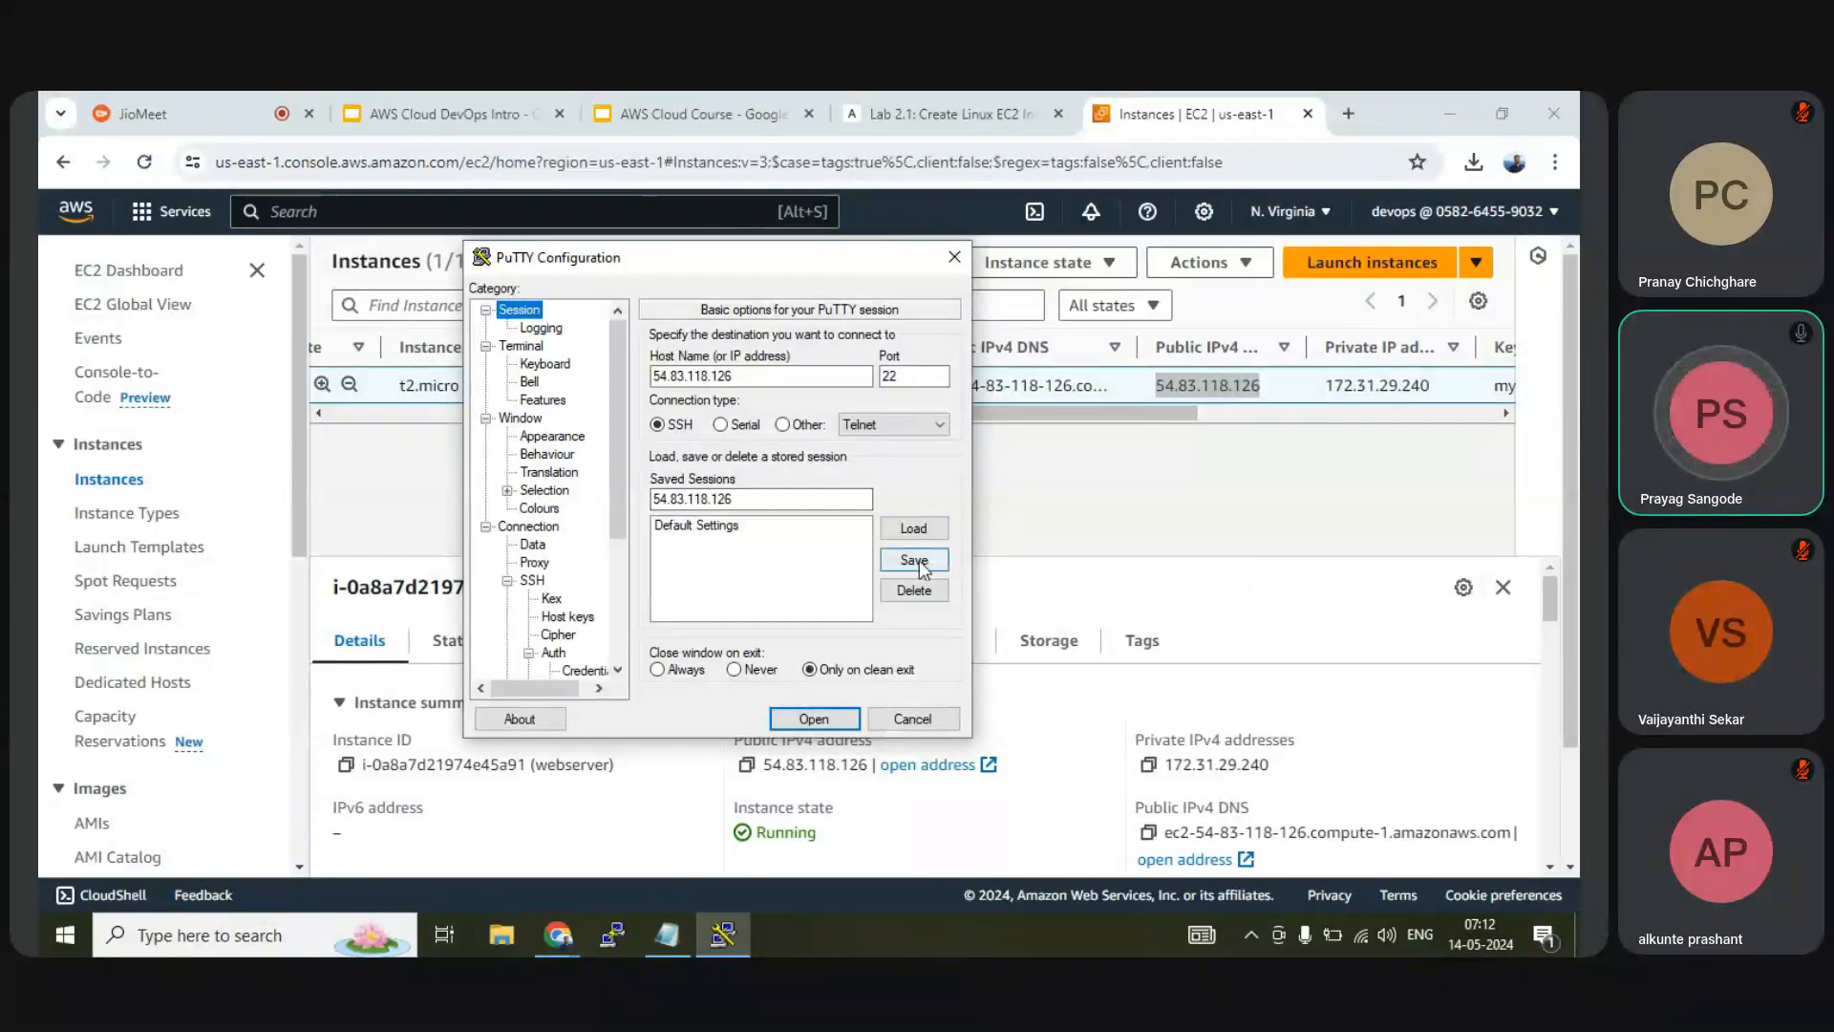
scroll(563, 661, "down", 1)
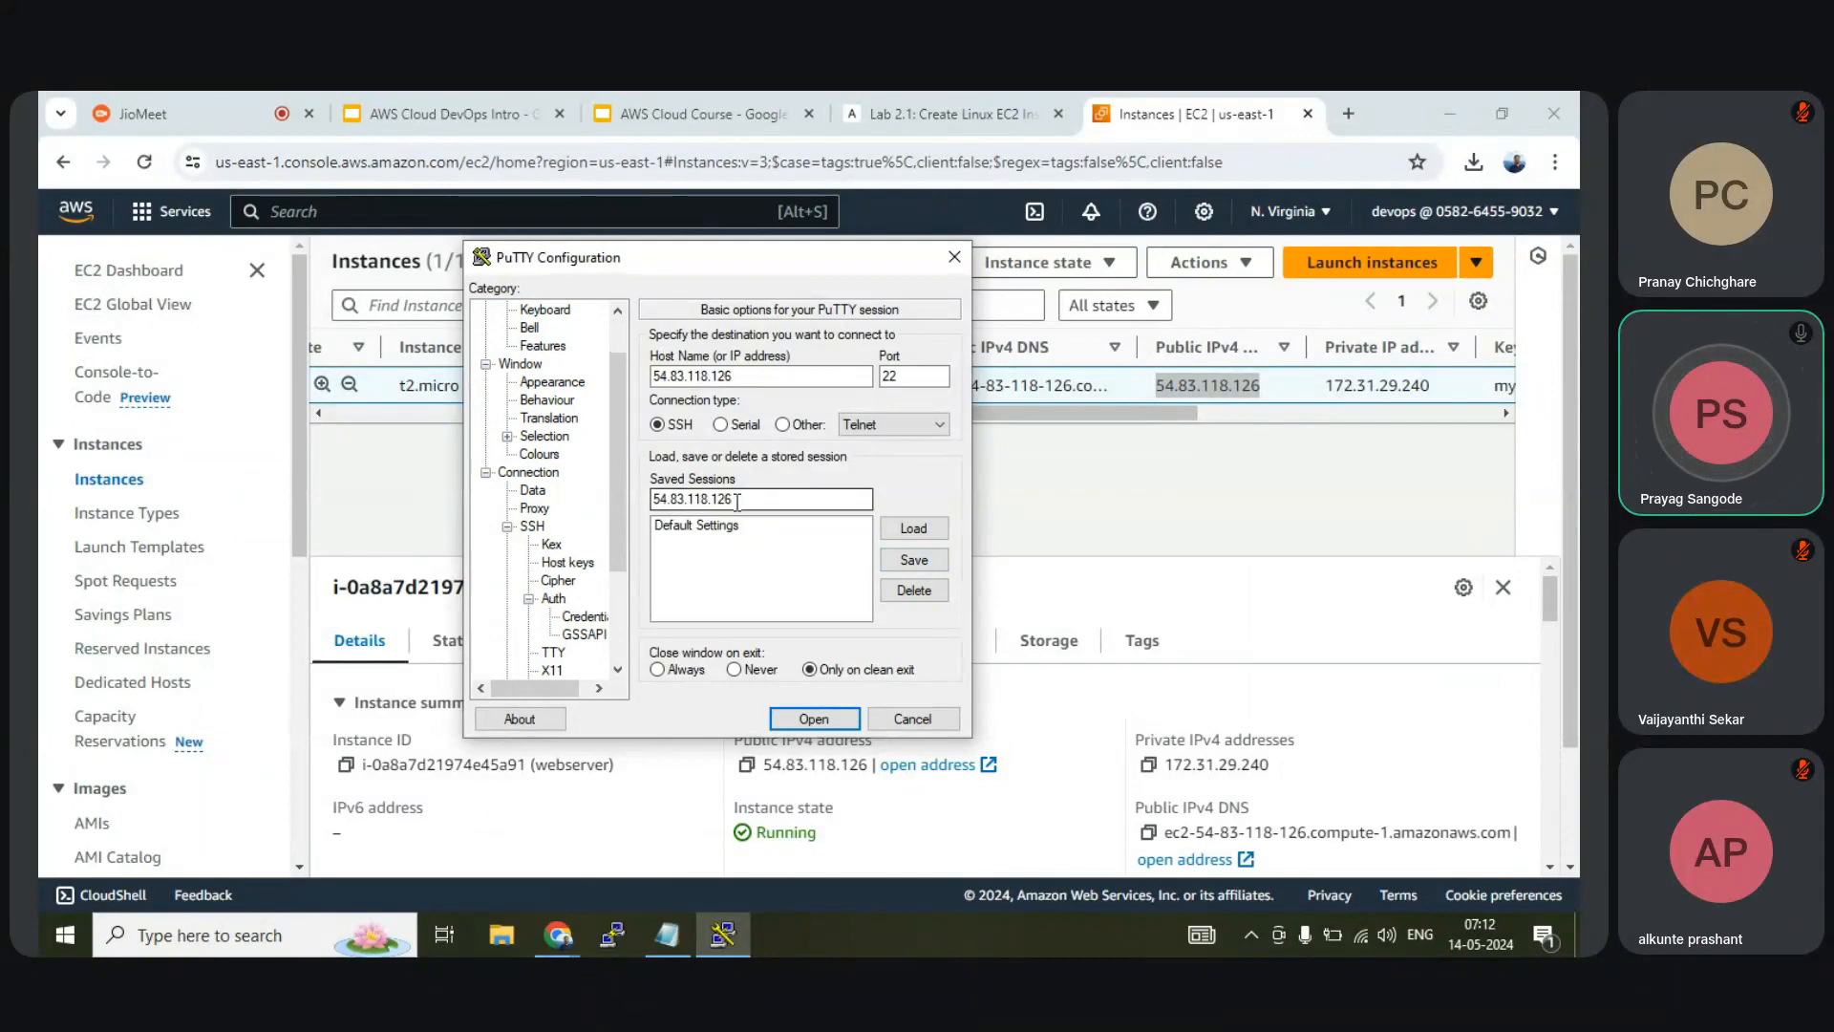
left_click(583, 618)
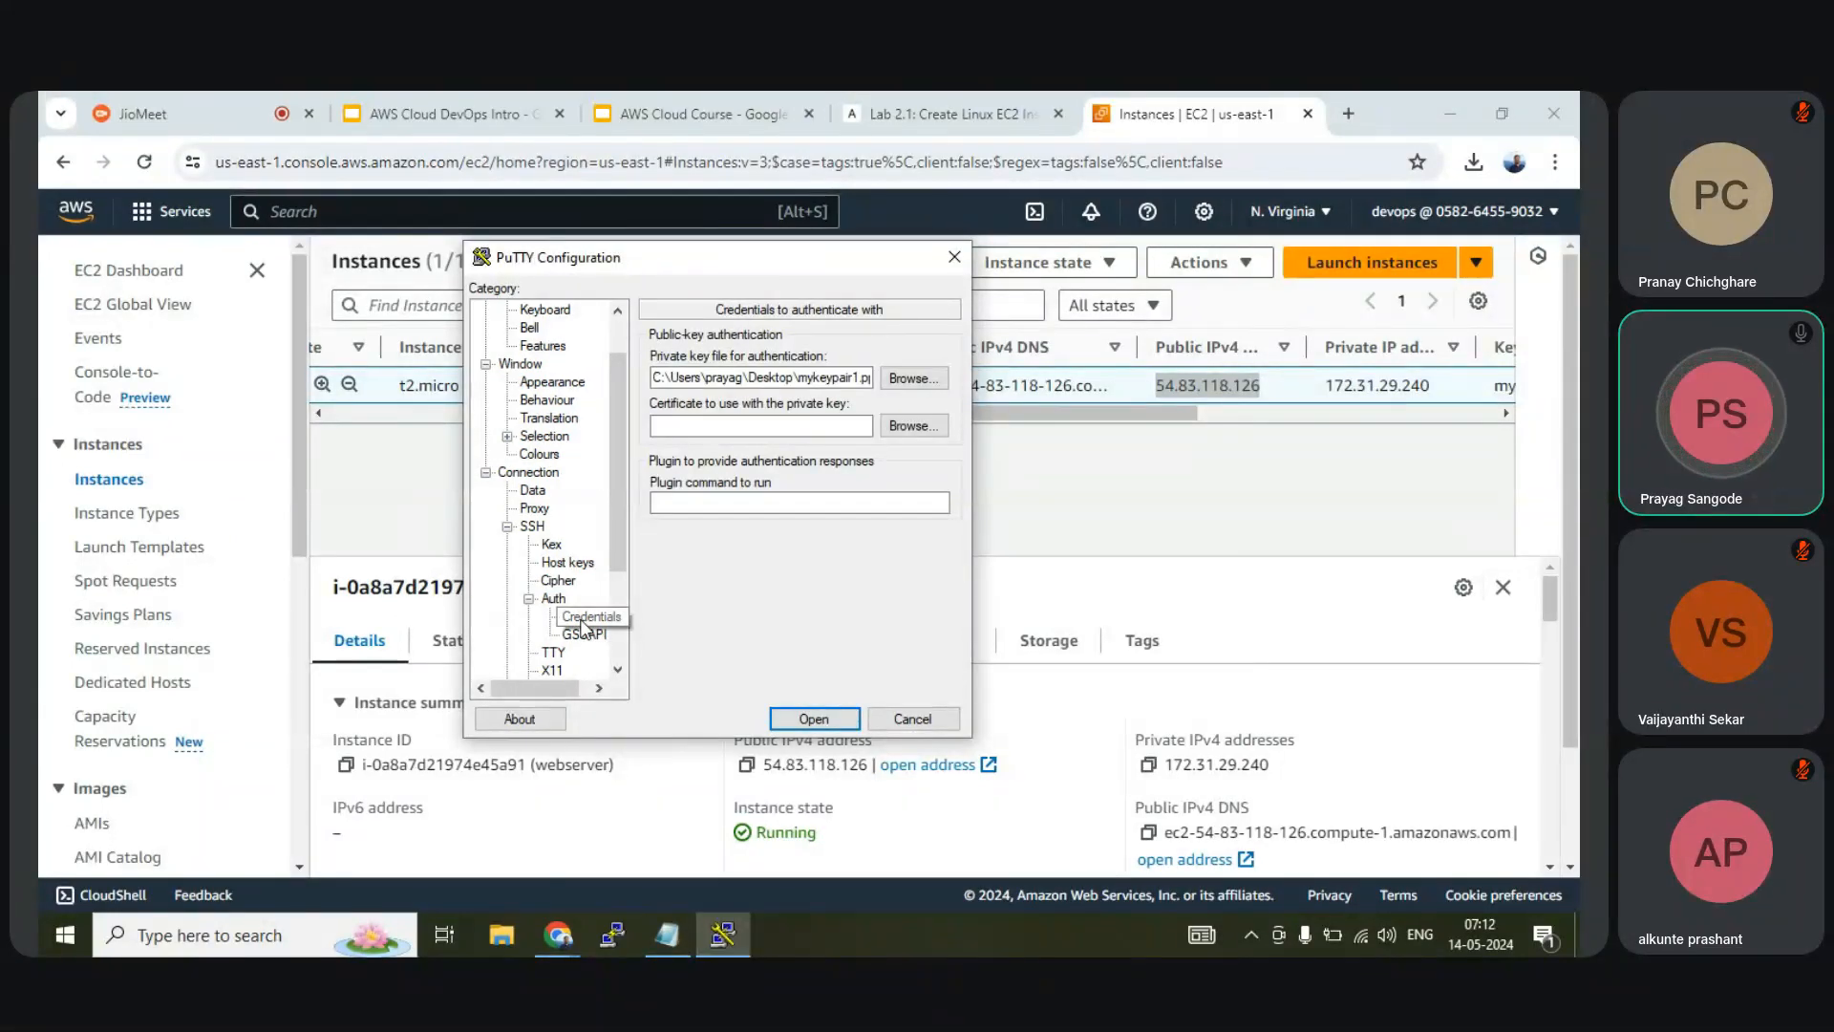
left_click(825, 377)
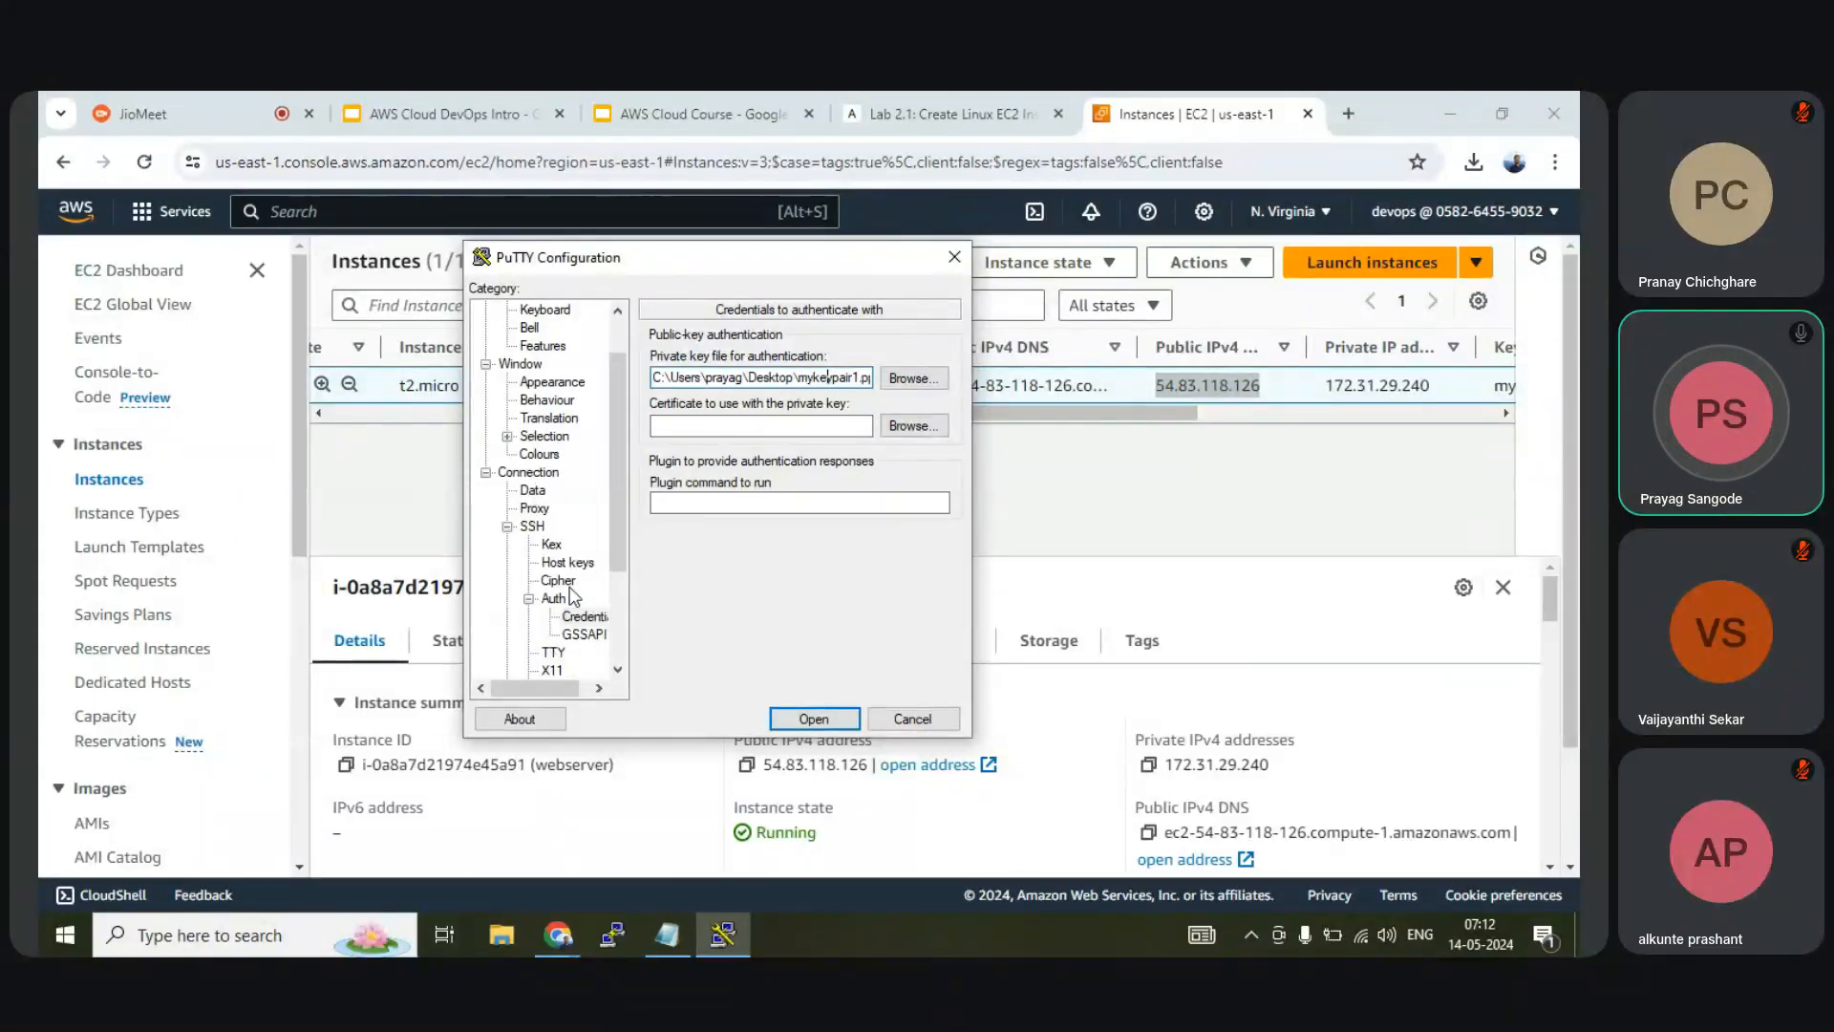
scroll(626, 421, "up", 1)
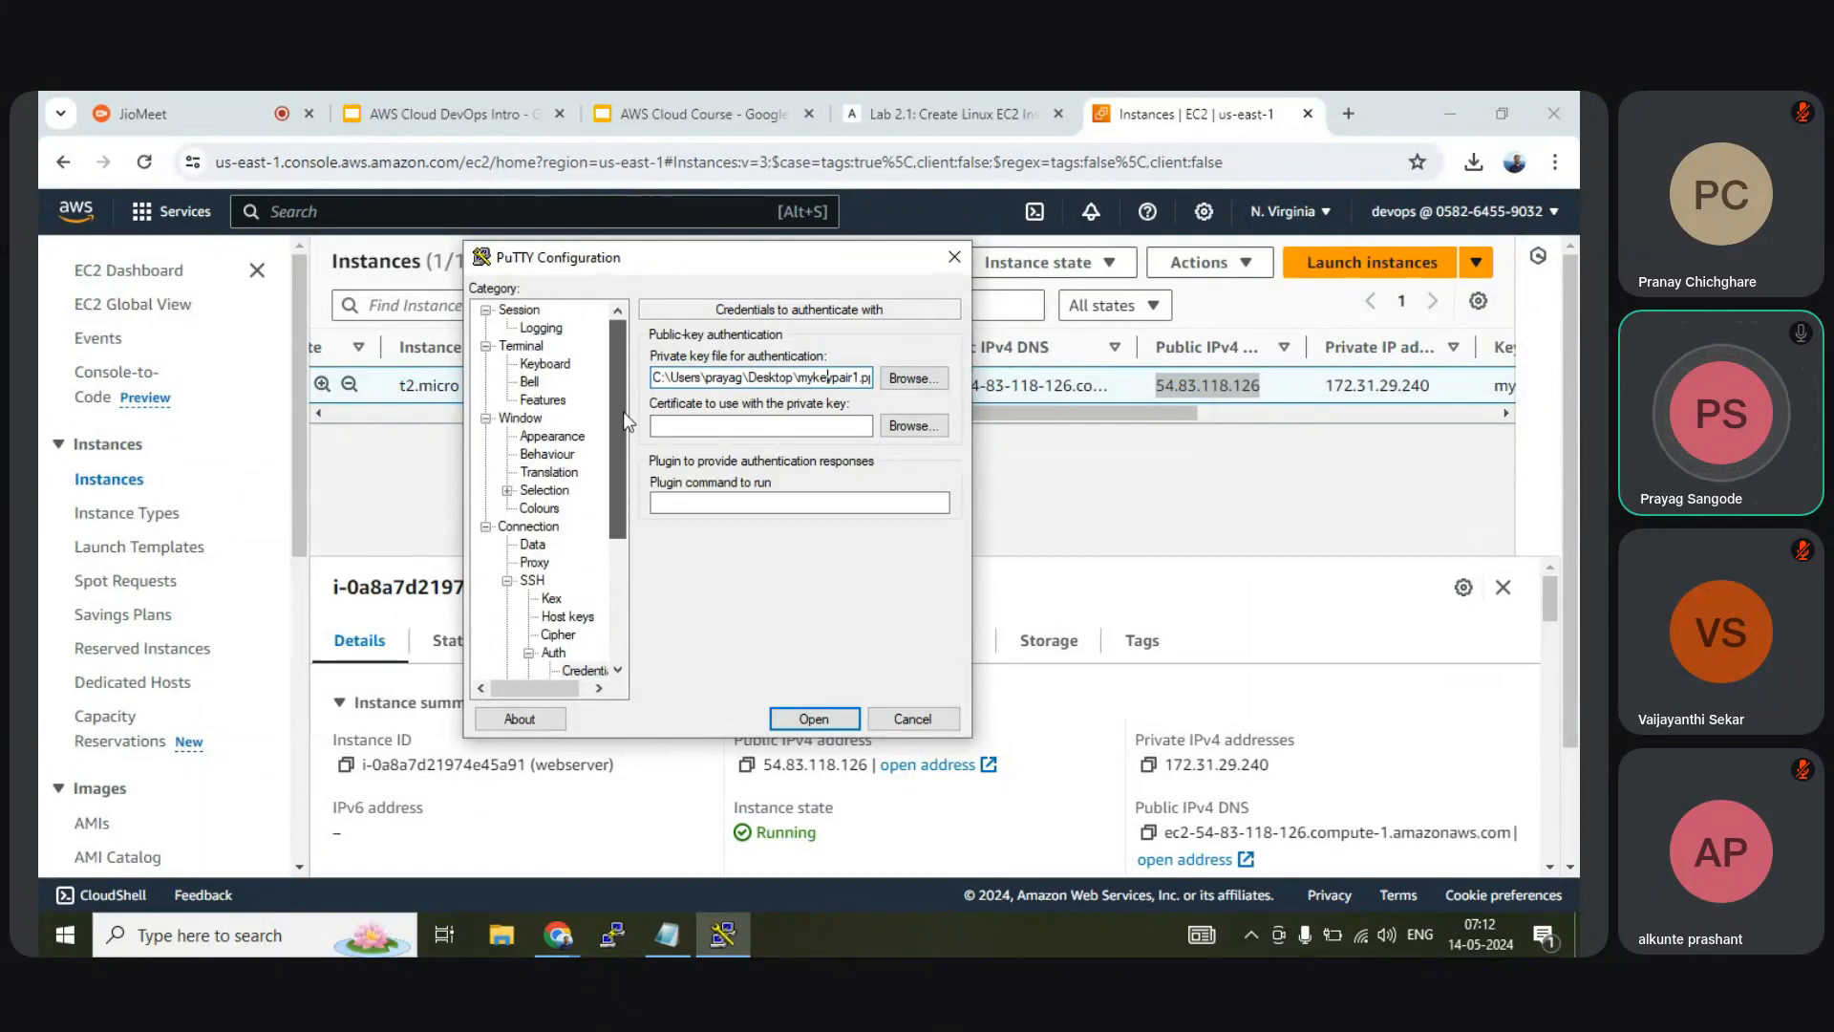
left_click(519, 309)
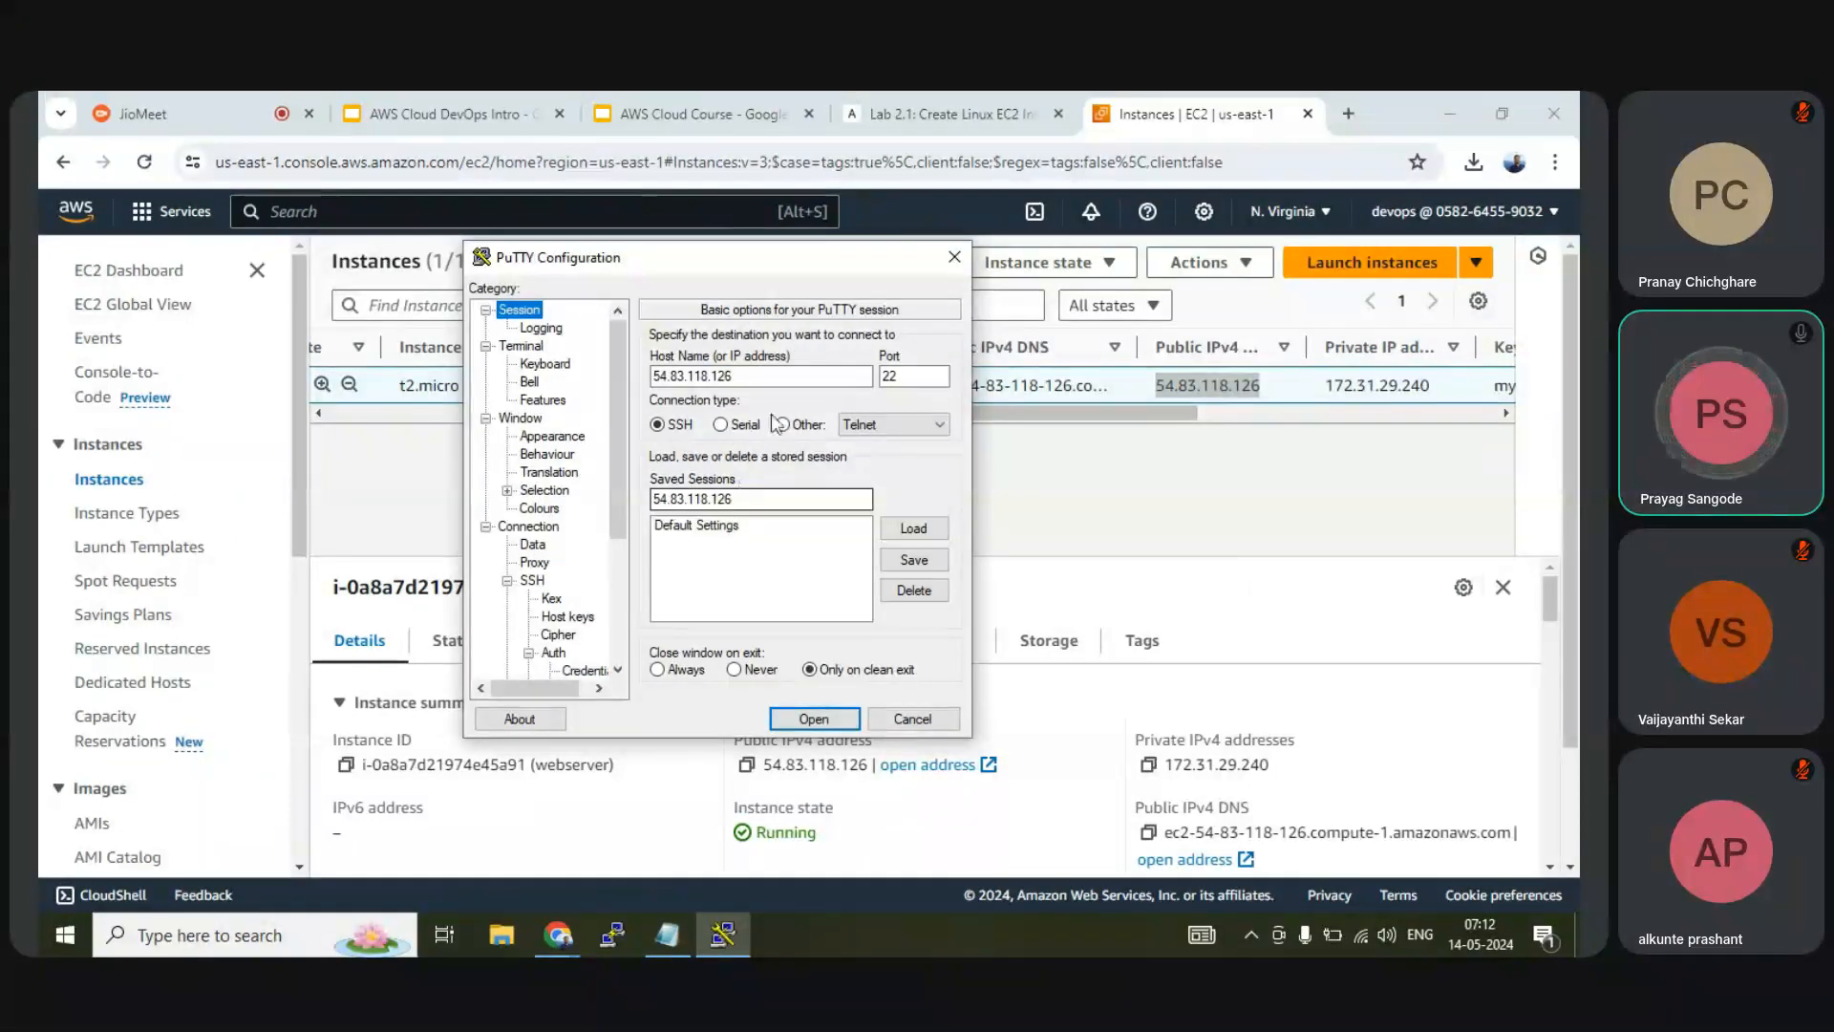
left_click(751, 374)
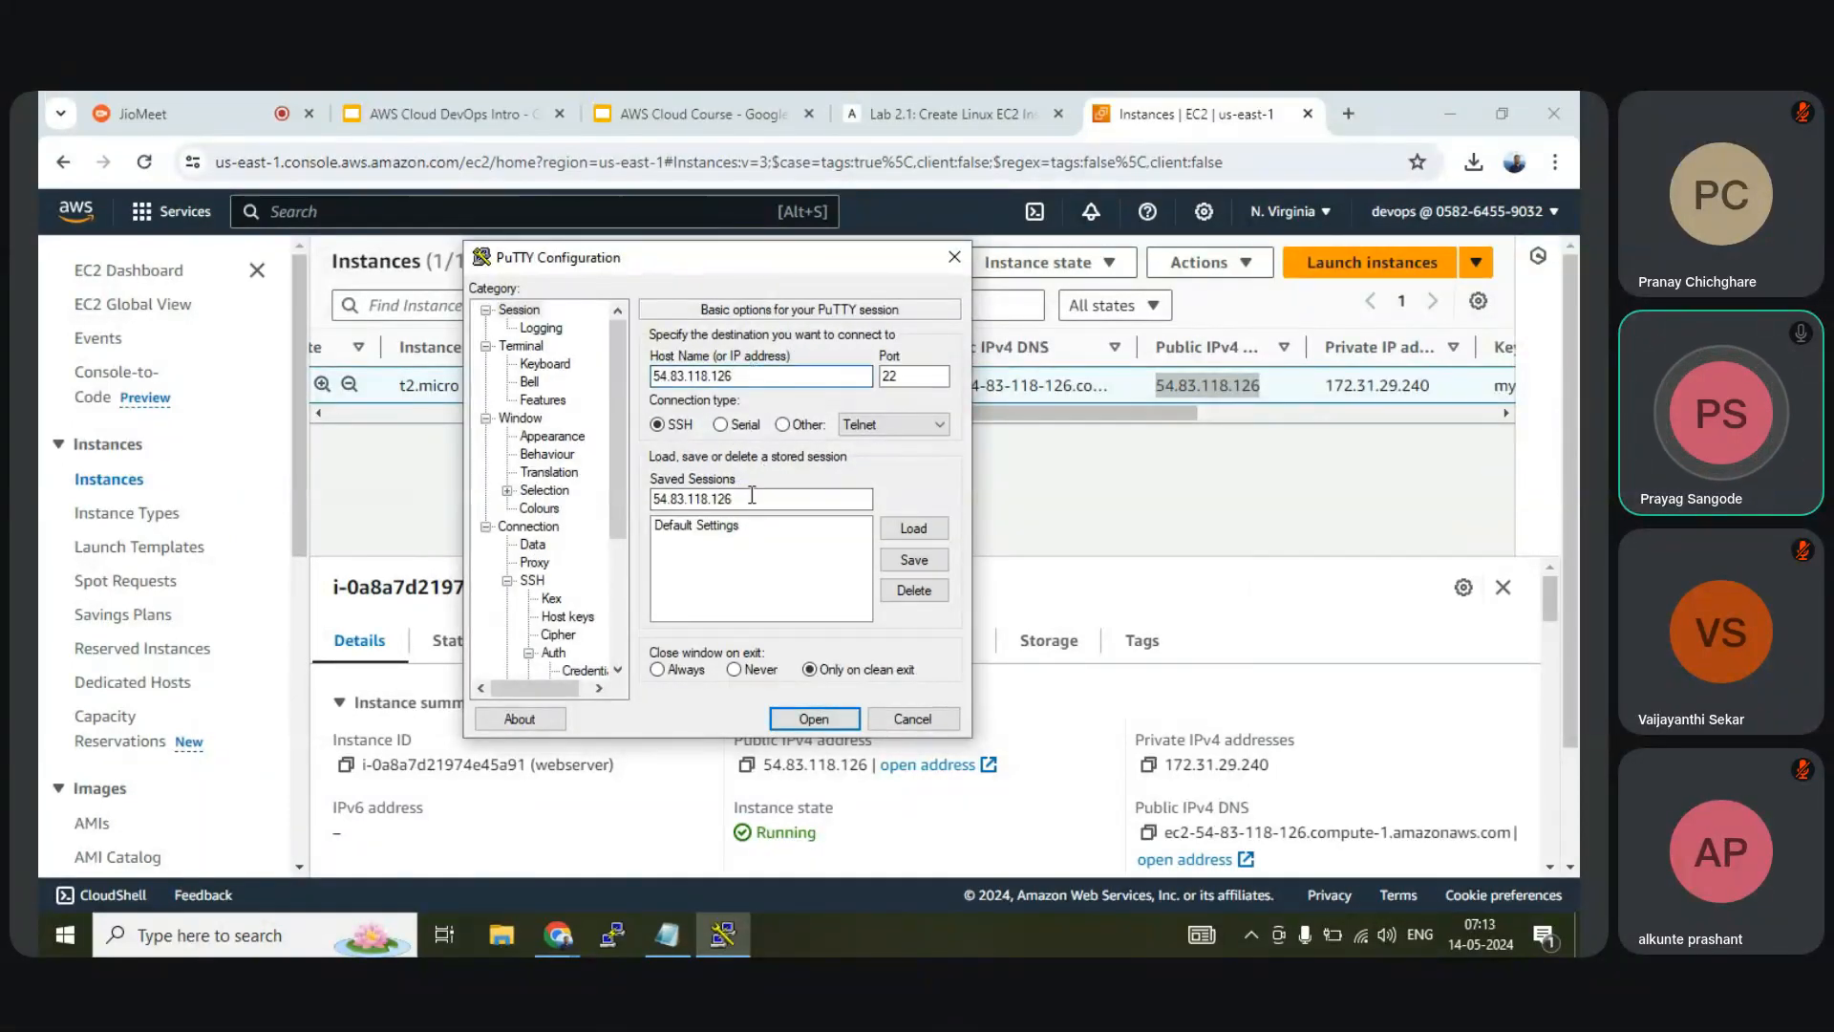
Save the session as 54.83.118.126 and open the SSH connection
left_click(896, 565)
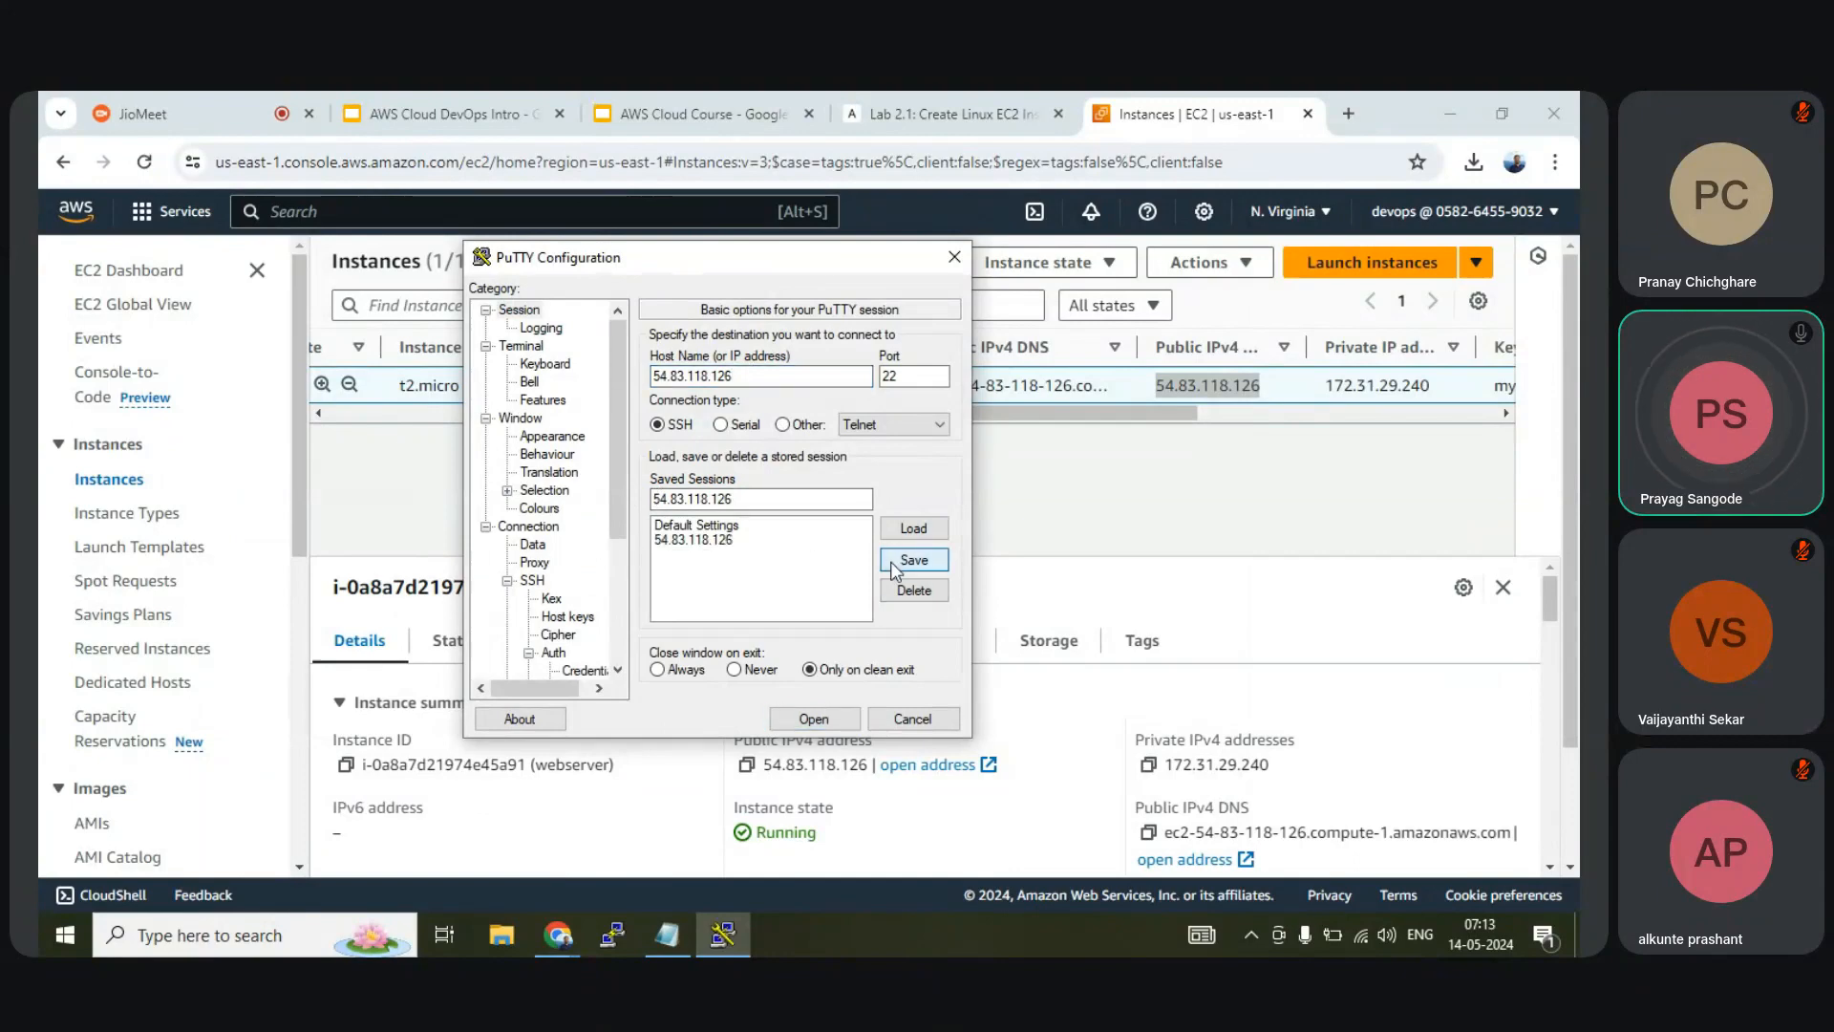
left_click(705, 541)
scroll(558, 664, "down", 2)
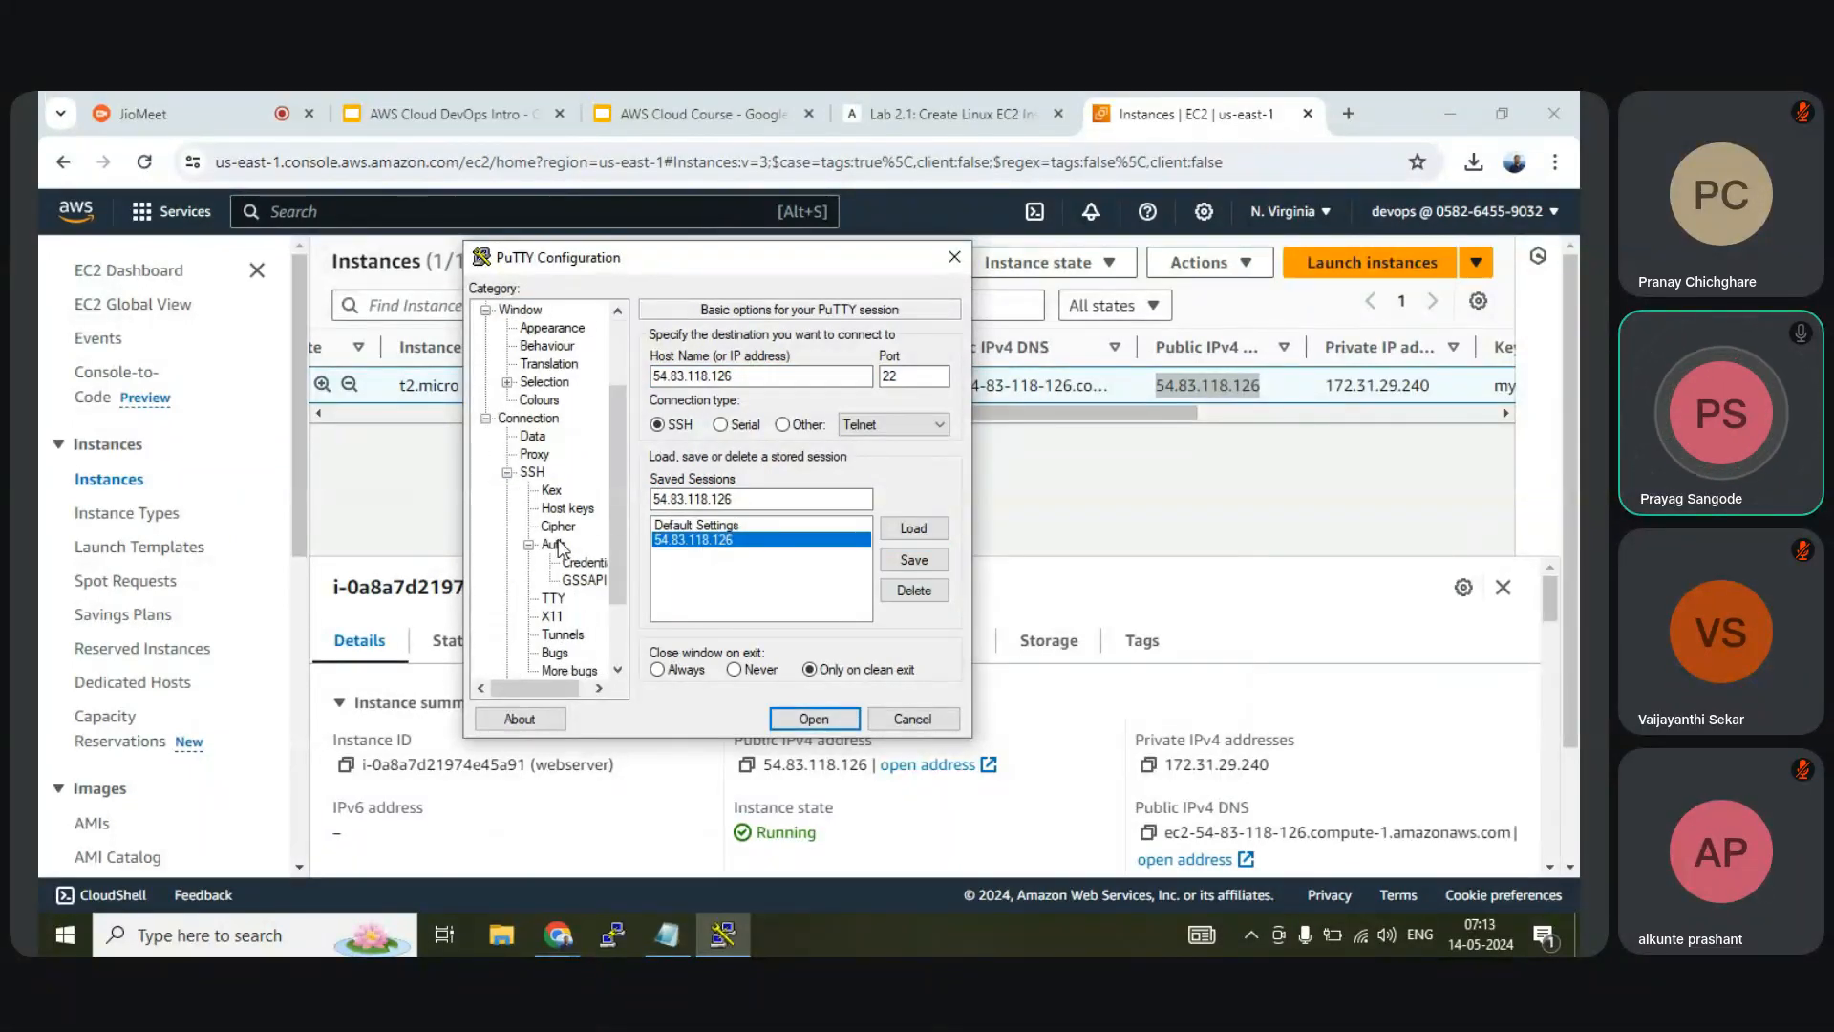
left_click(813, 720)
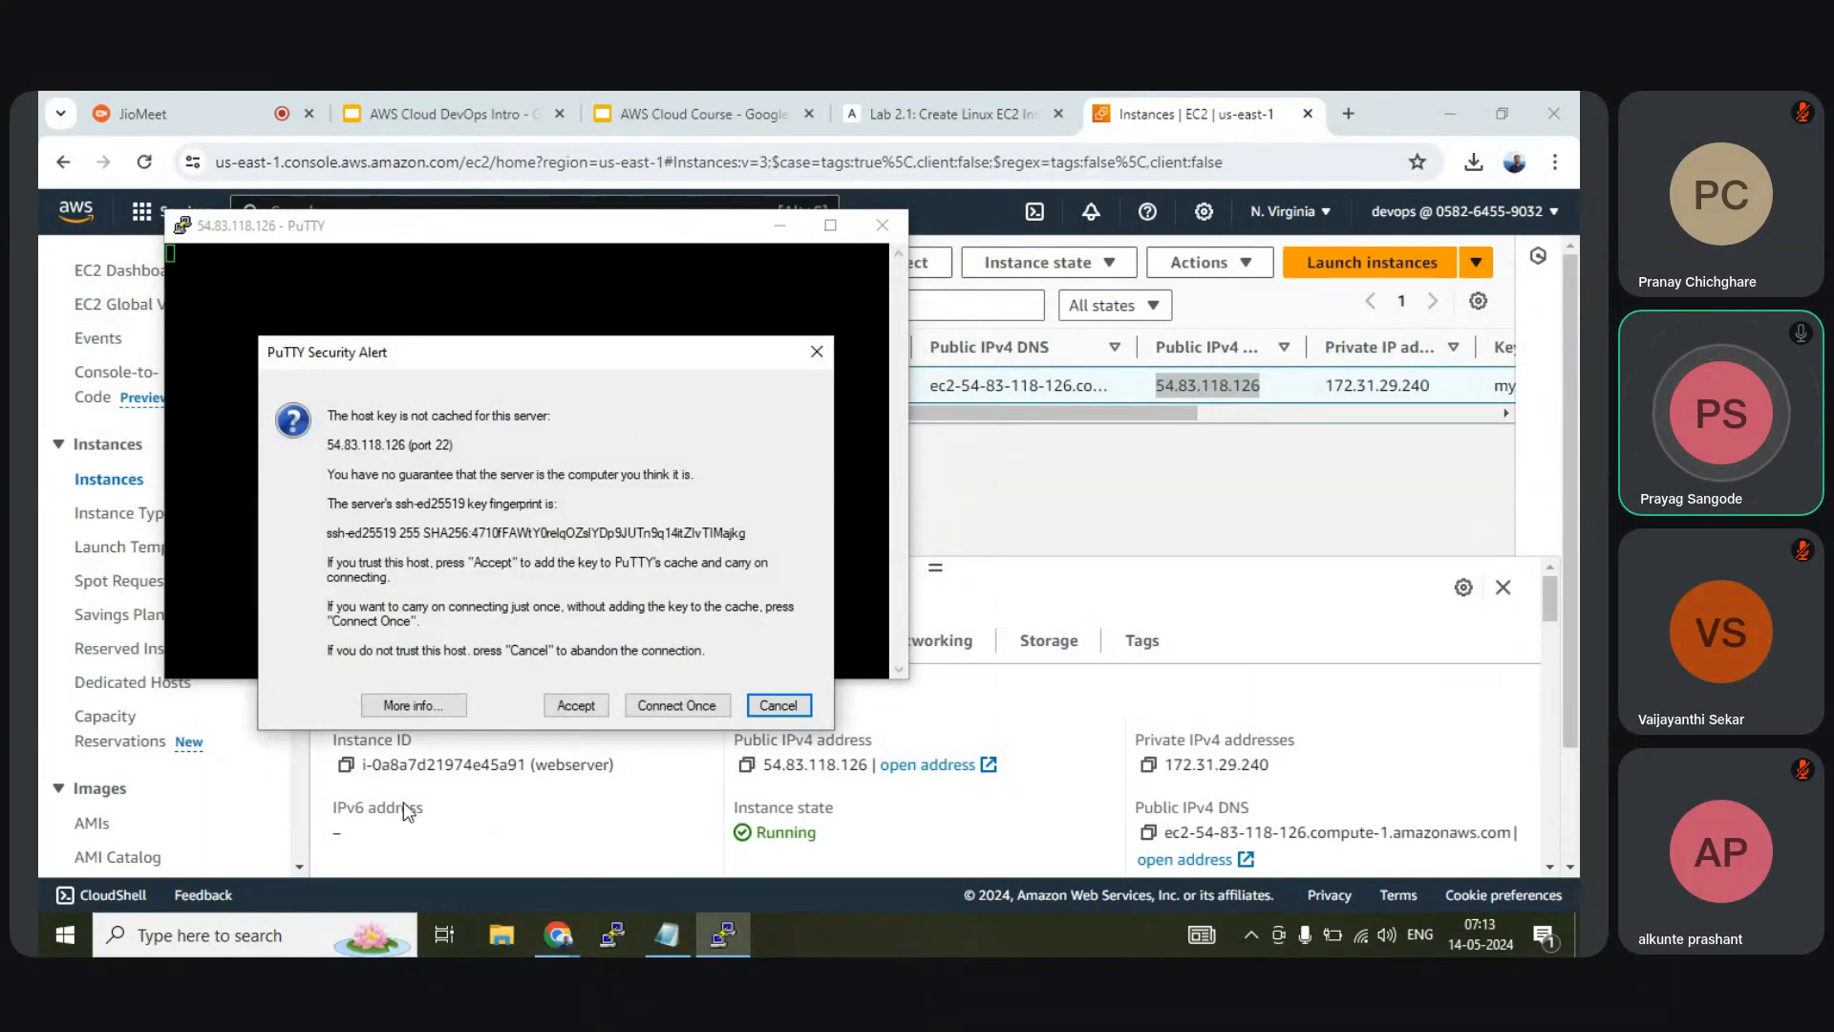
Accept the server's host key and log in as ubuntu
left_click(577, 706)
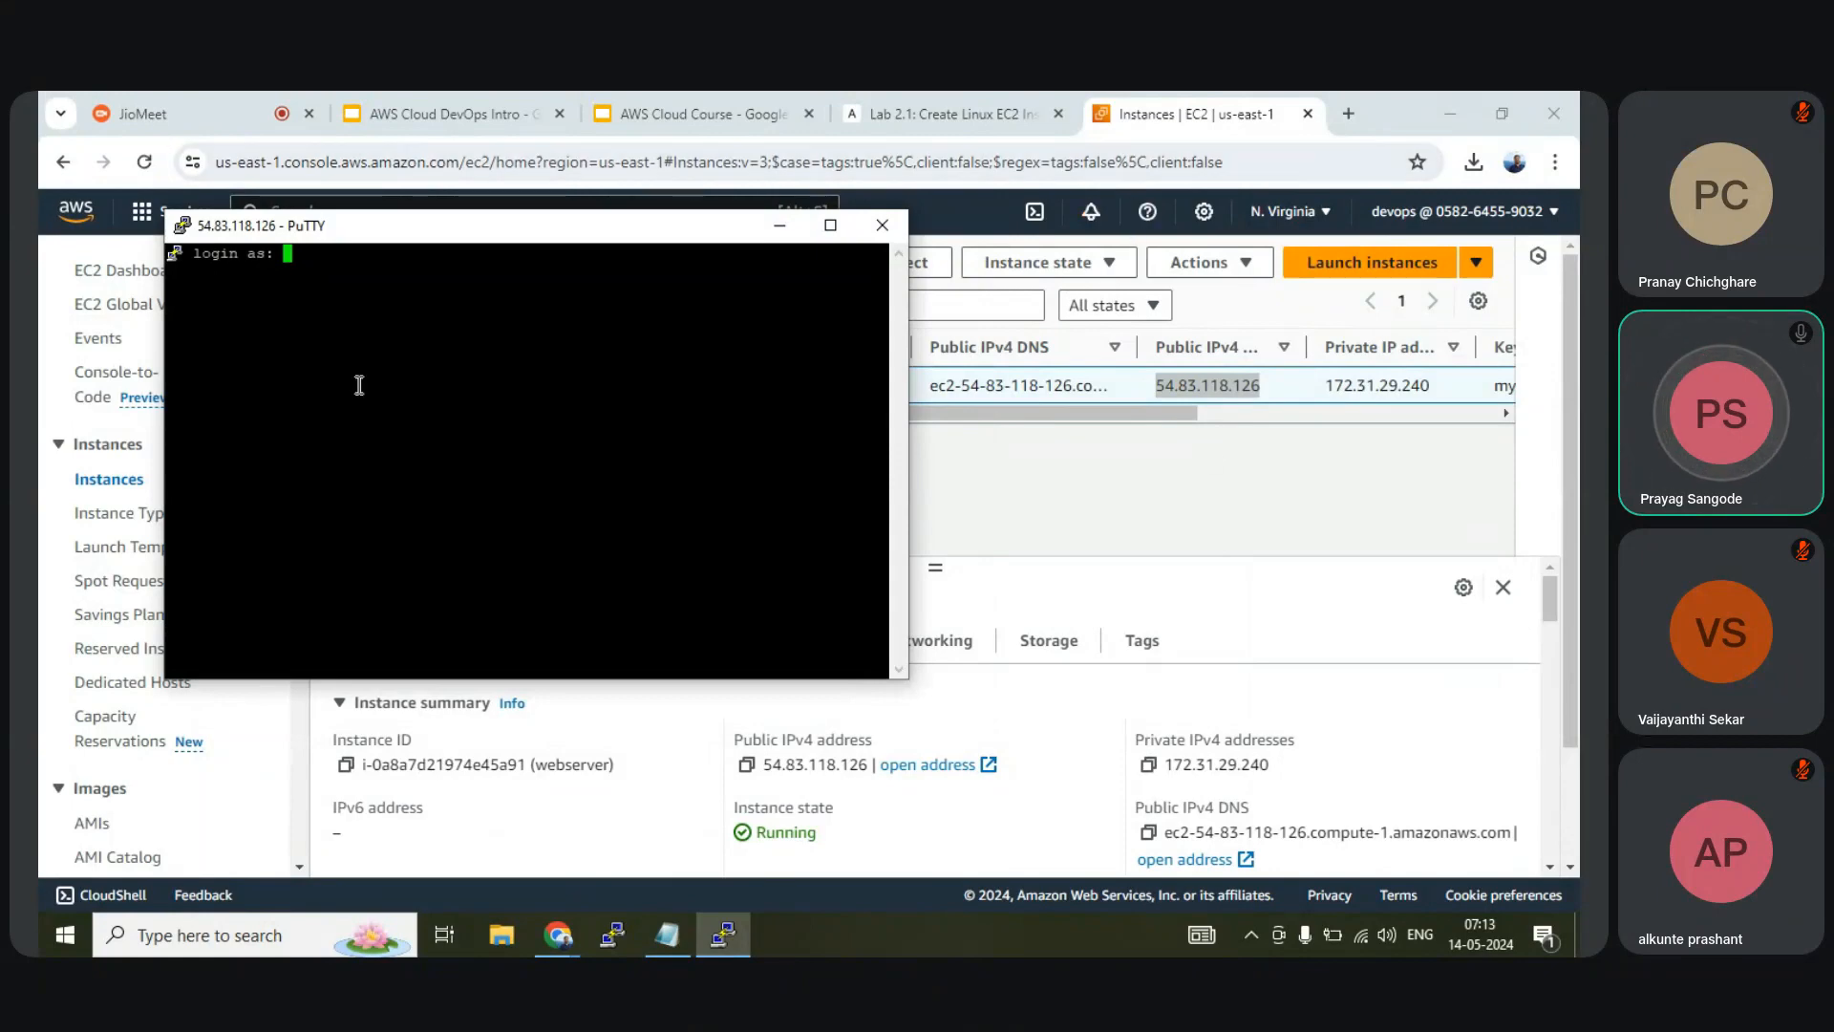
type("ubuntu")
key("Return")
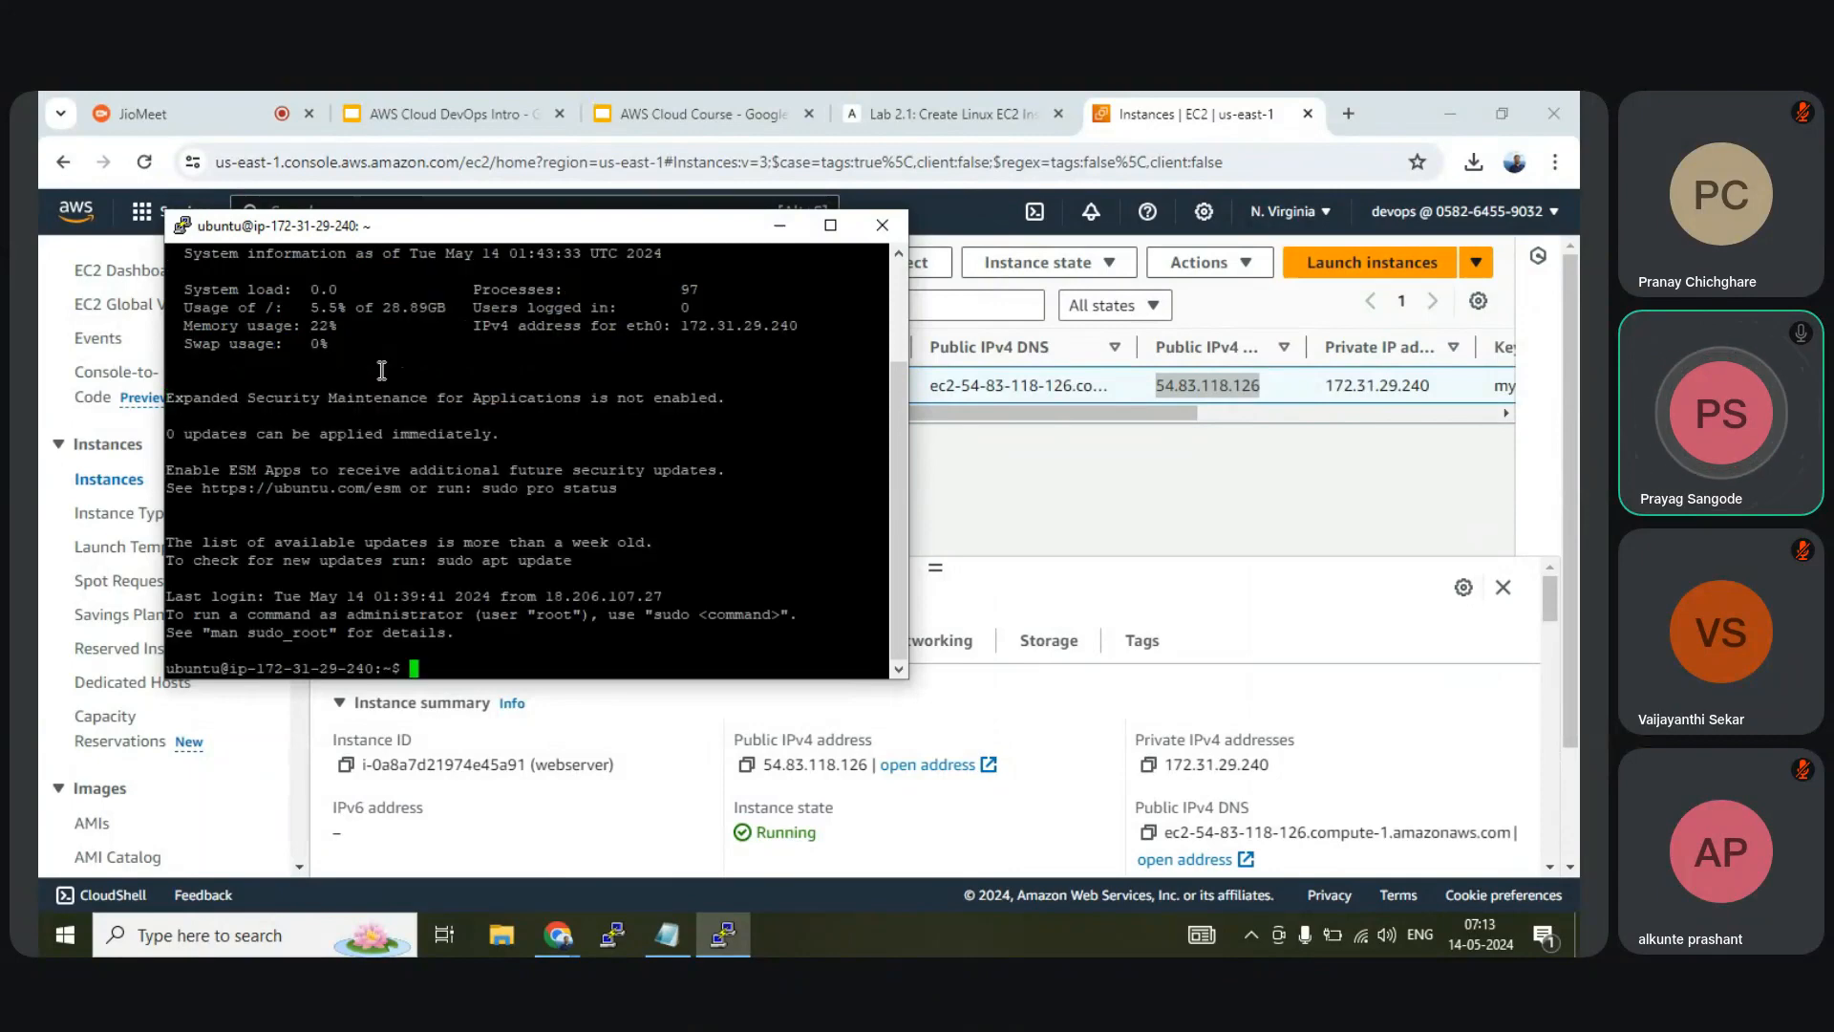
Run cat /etc/os-release to confirm Ubuntu 22.04.4 LTS
type("c")
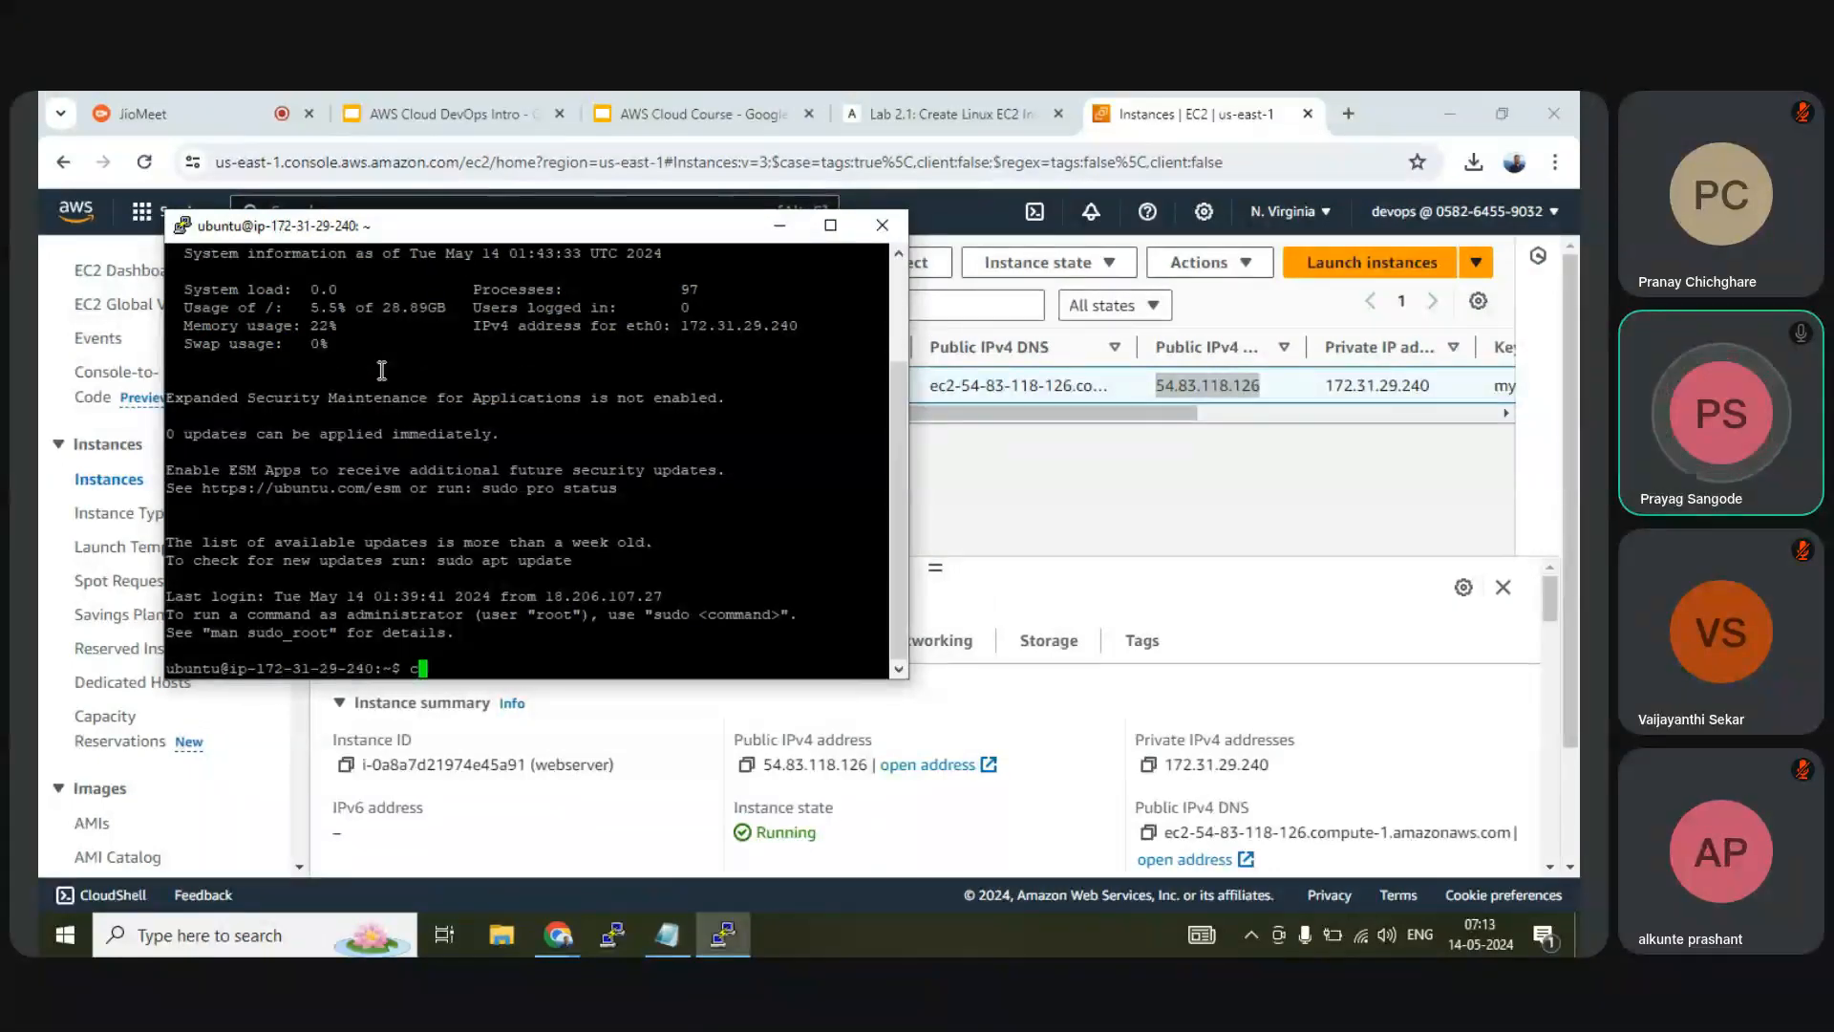
type("at /etc/o")
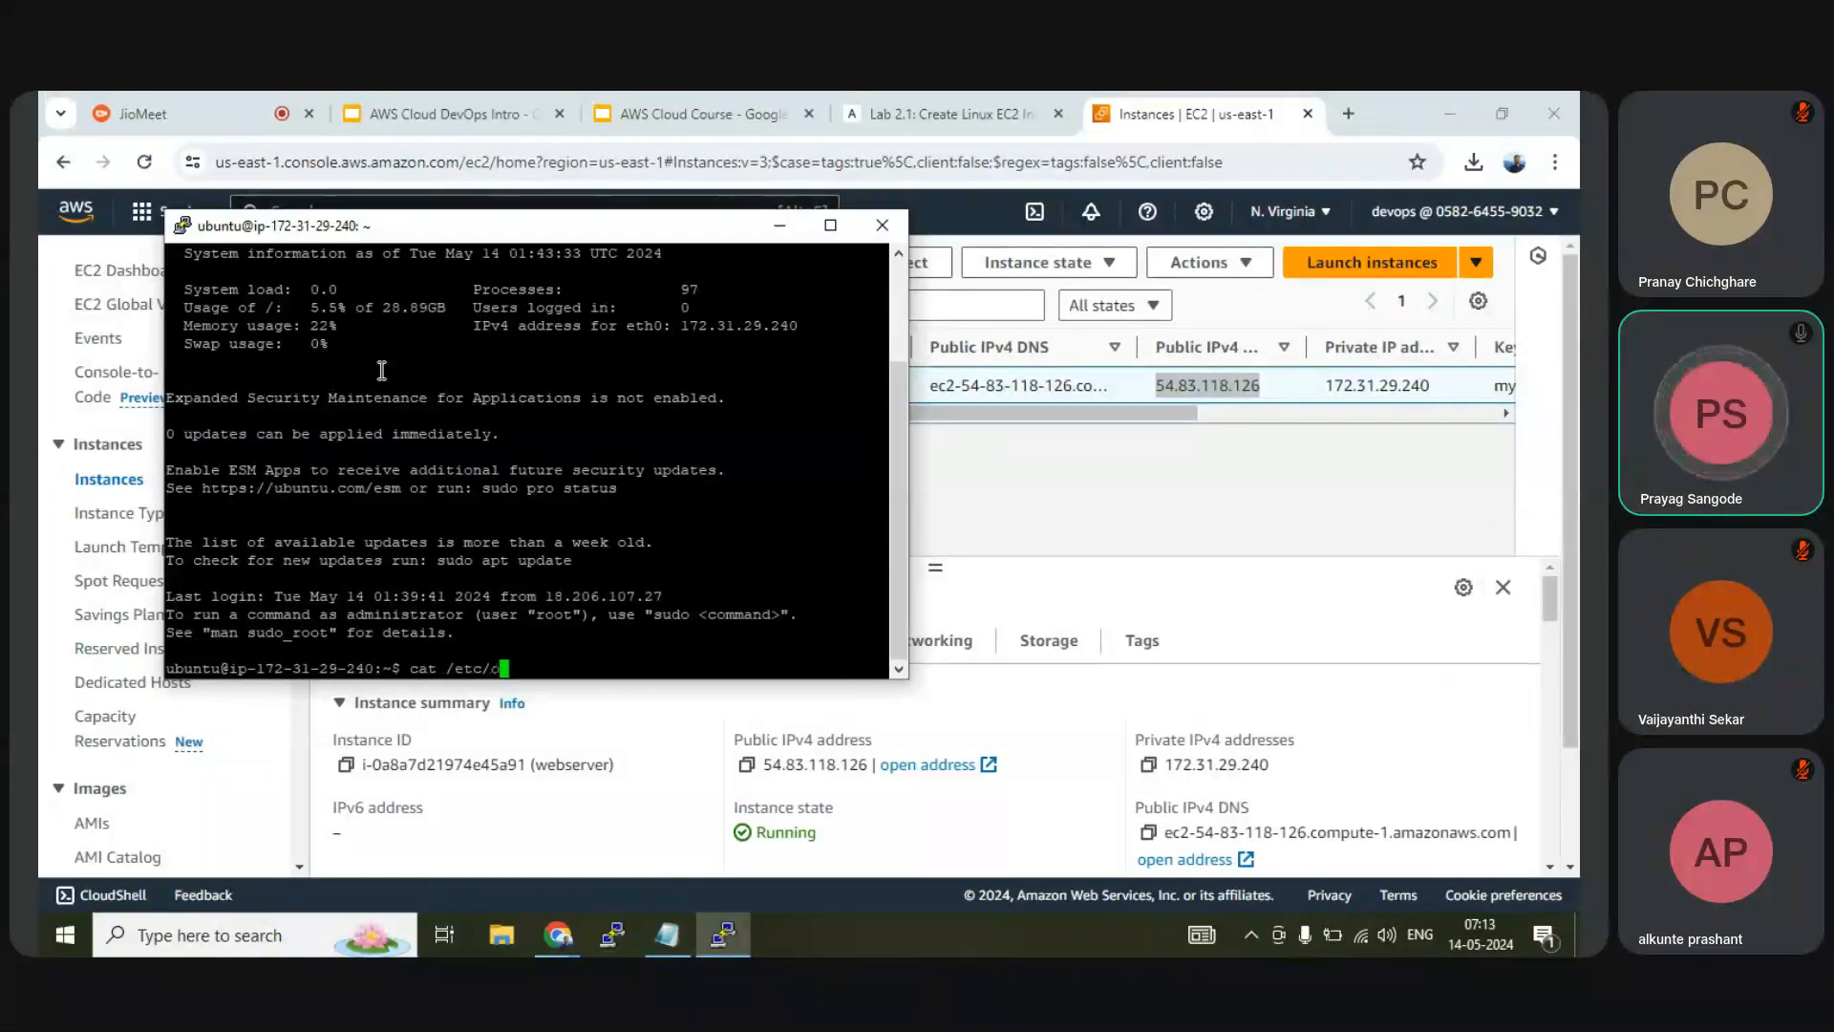
type("s")
key("Tab")
key("Return")
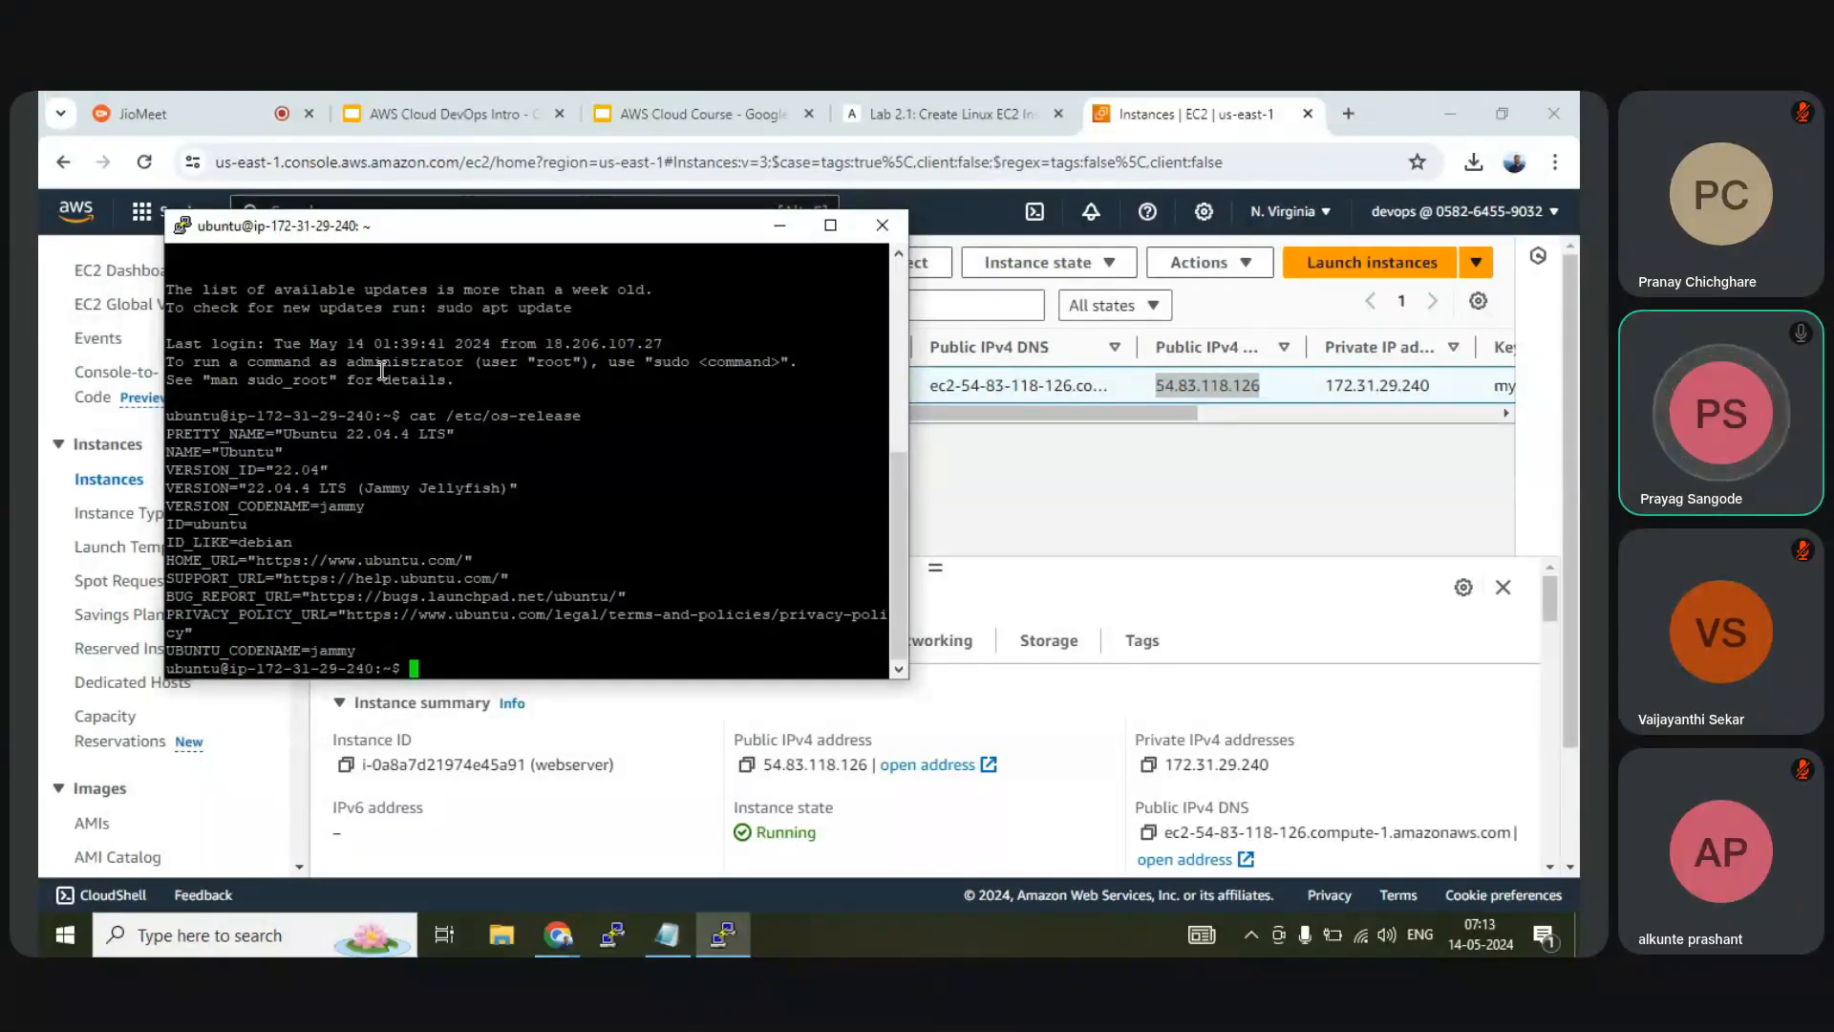
Log out with exit to close the SSH session
type("exit")
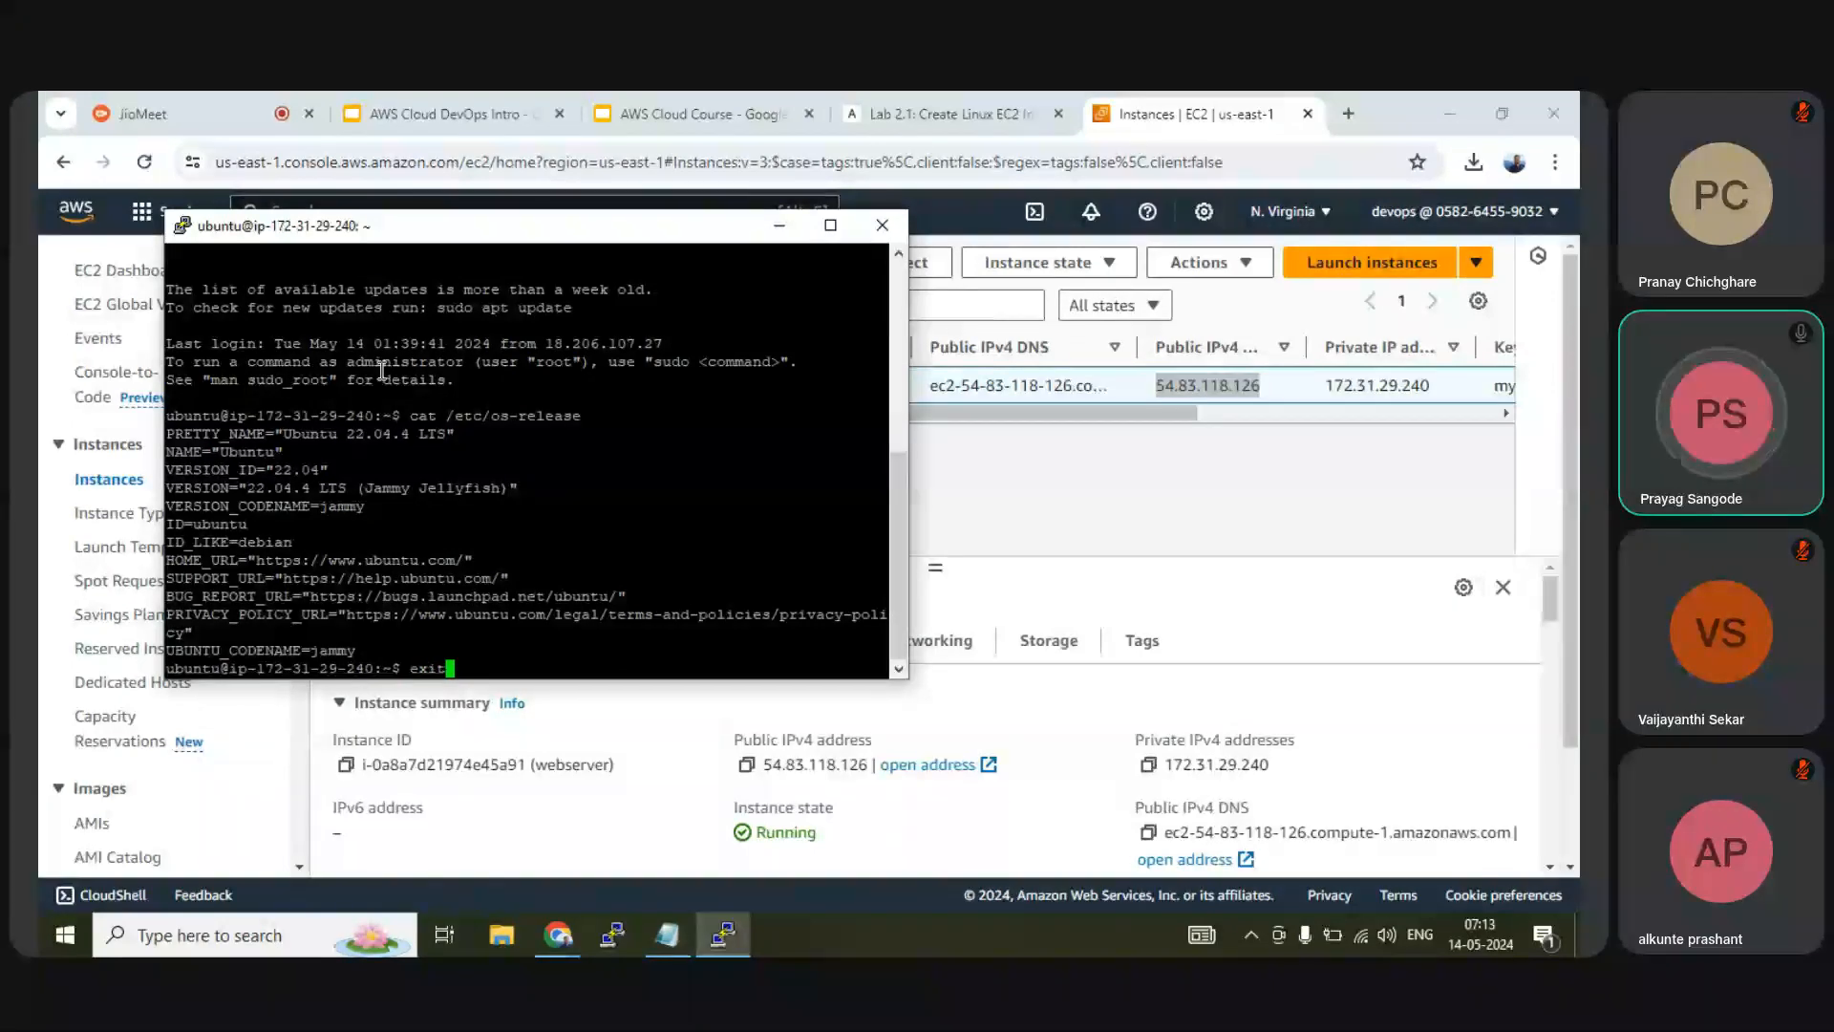
key("Return")
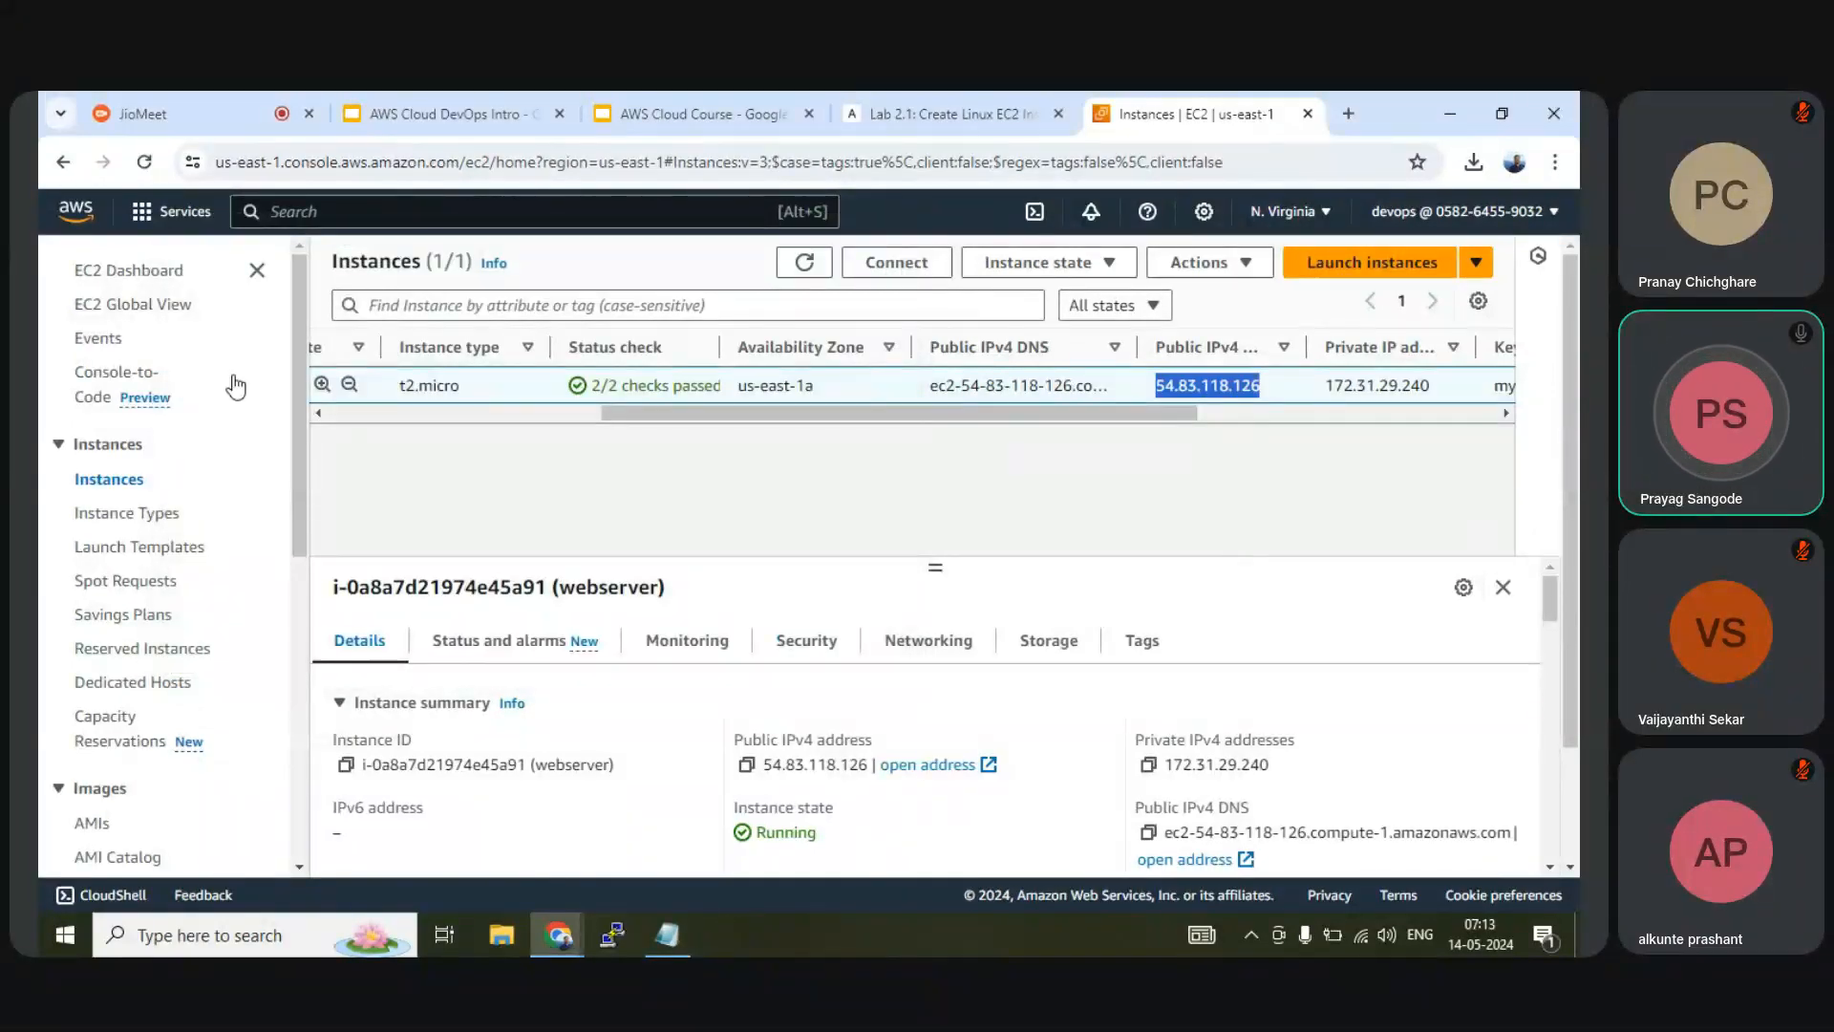
left_click_drag(893, 413, 454, 422)
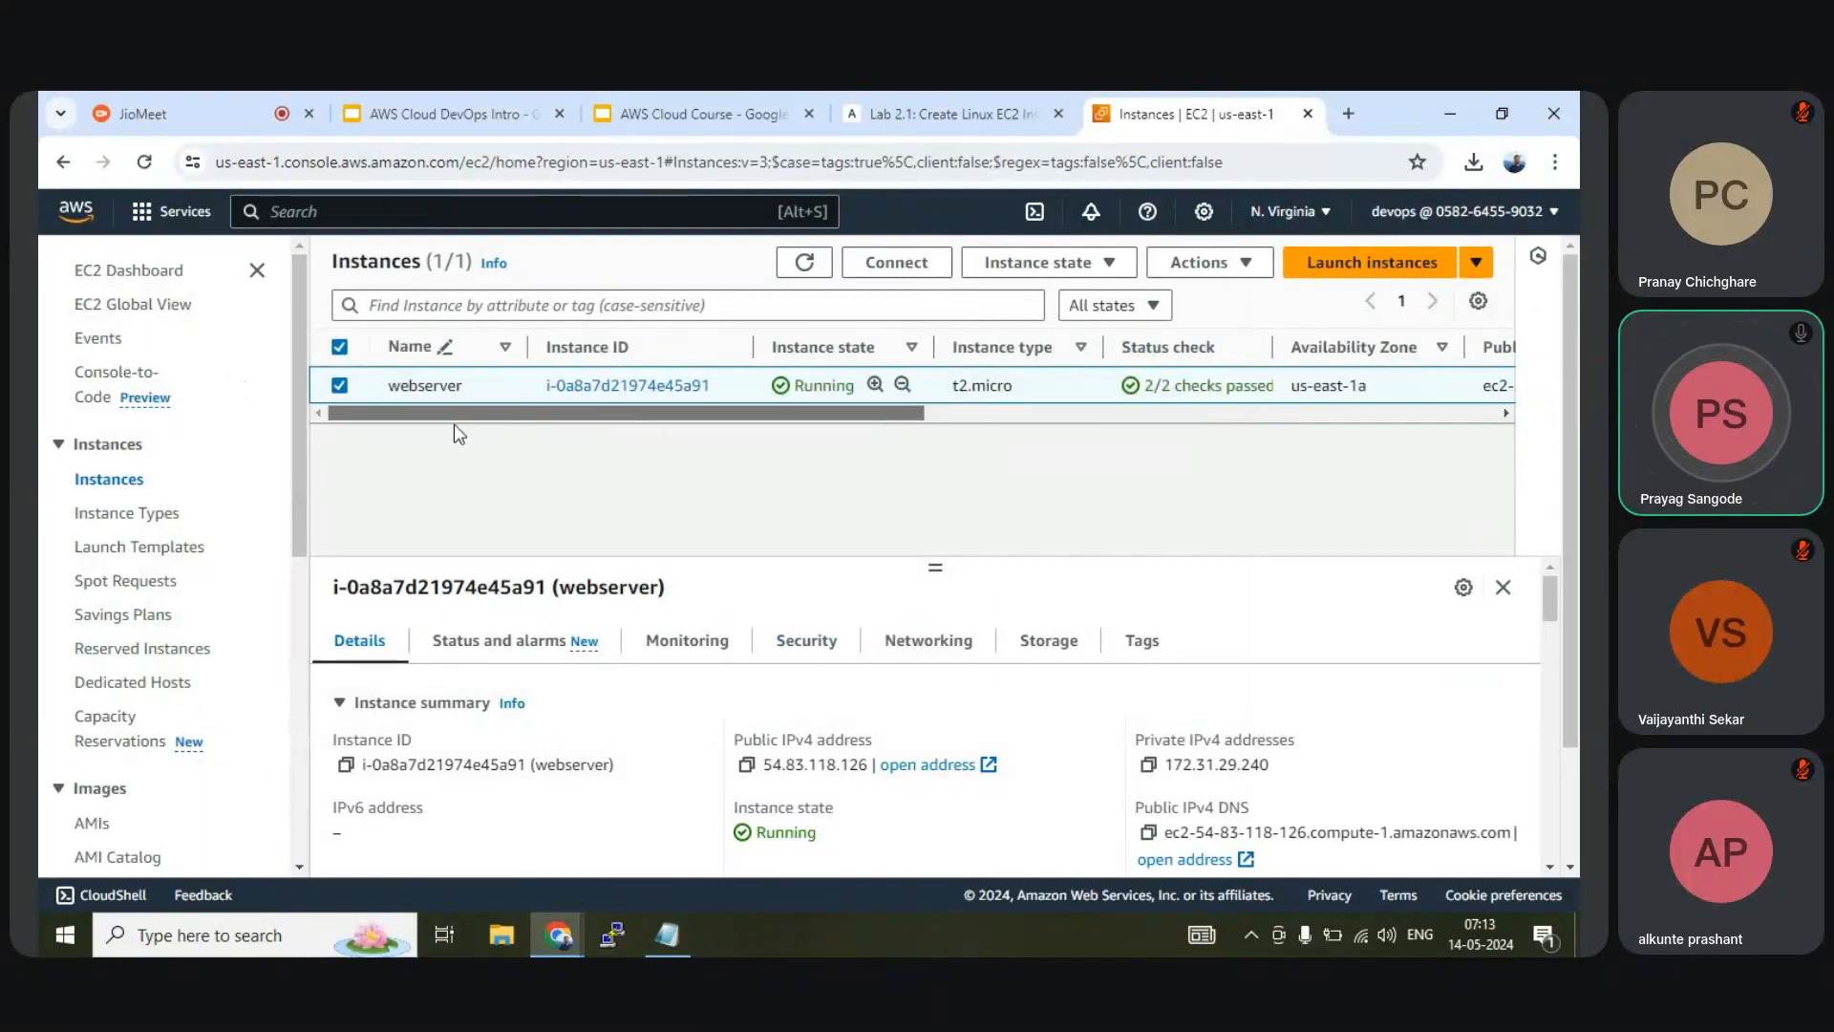